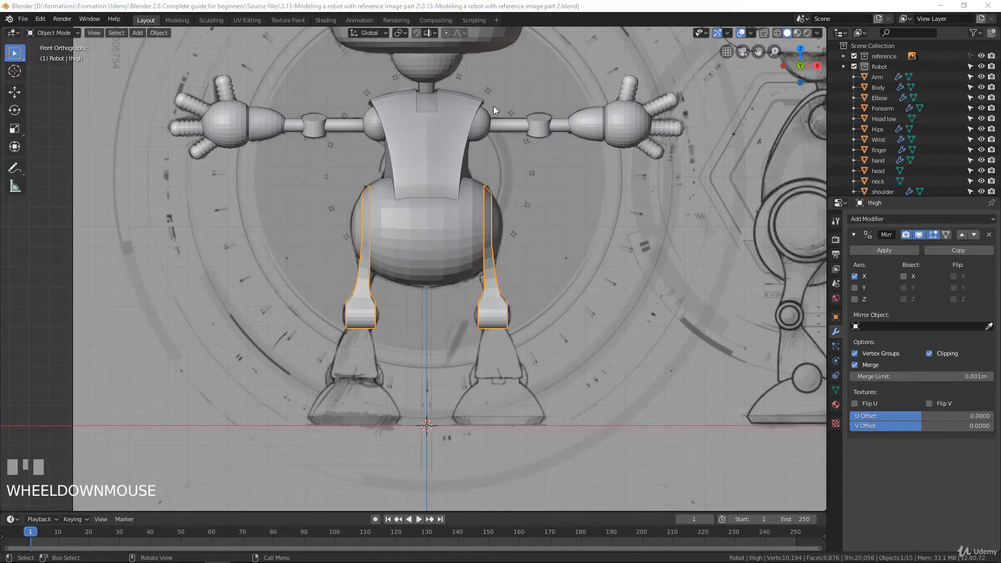
Add a cylinder mesh to the robot scene in front view.
{"action": "scroll", "coordinate": [454, 144], "scroll_direction": "down", "scroll_amount": 3}
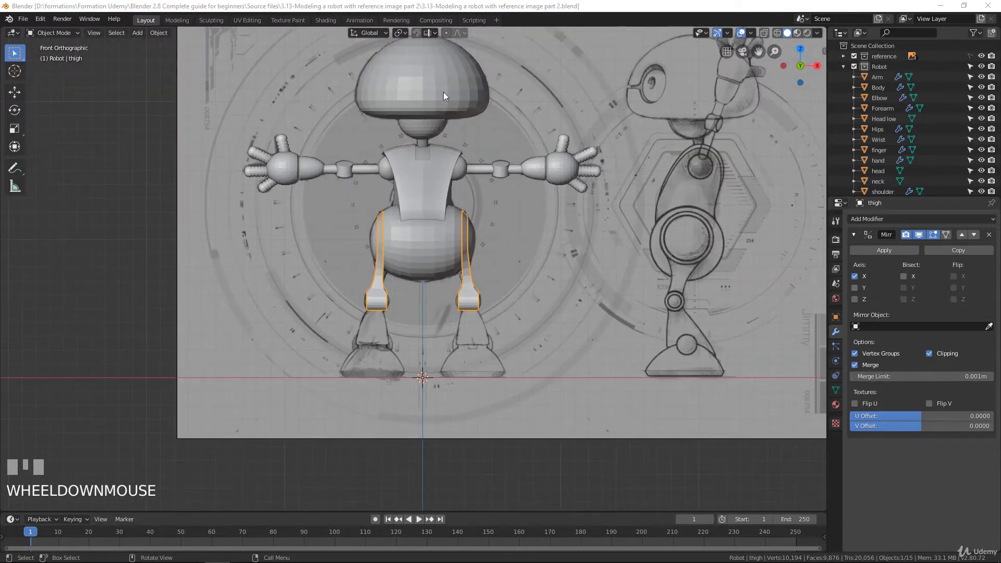
{"action": "scroll", "coordinate": [482, 257], "scroll_direction": "up", "scroll_amount": 2}
{"action": "middle_click_drag", "start_coordinate": [502, 318], "coordinate": [481, 316]}
{"action": "key", "text": "KP_1"}
{"action": "scroll", "coordinate": [514, 339], "scroll_direction": "up", "scroll_amount": 1}
{"action": "scroll", "coordinate": [521, 344], "scroll_direction": "down", "scroll_amount": 1}
{"action": "key", "text": "shift+a"}
{"action": "mouse_move", "coordinate": [481, 315]}
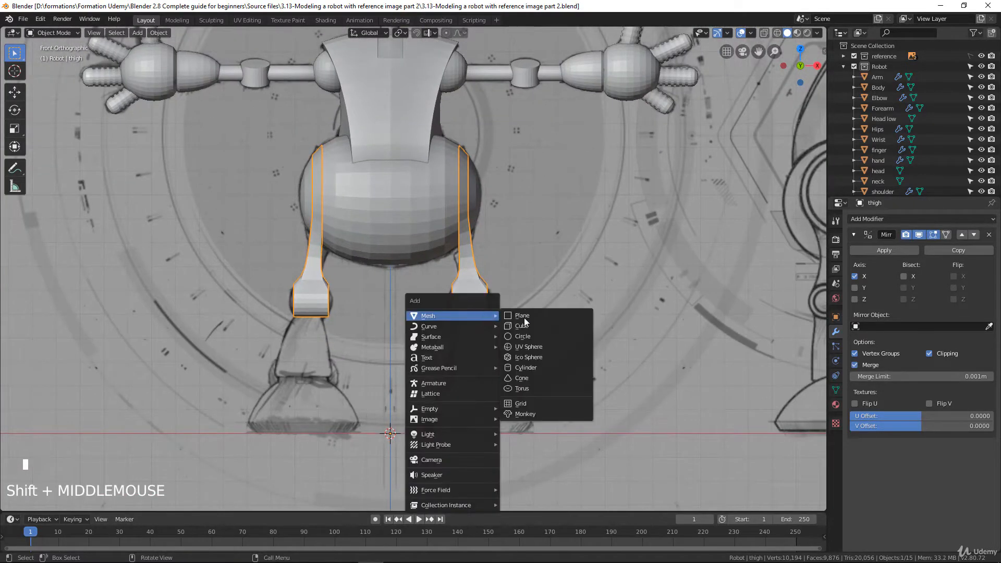
{"action": "left_click", "coordinate": [527, 368]}
{"action": "scroll", "coordinate": [500, 365], "scroll_direction": "down", "scroll_amount": 3}
{"action": "scroll", "coordinate": [459, 360], "scroll_direction": "up", "scroll_amount": 3}
{"action": "scroll", "coordinate": [415, 308], "scroll_direction": "down", "scroll_amount": 1}
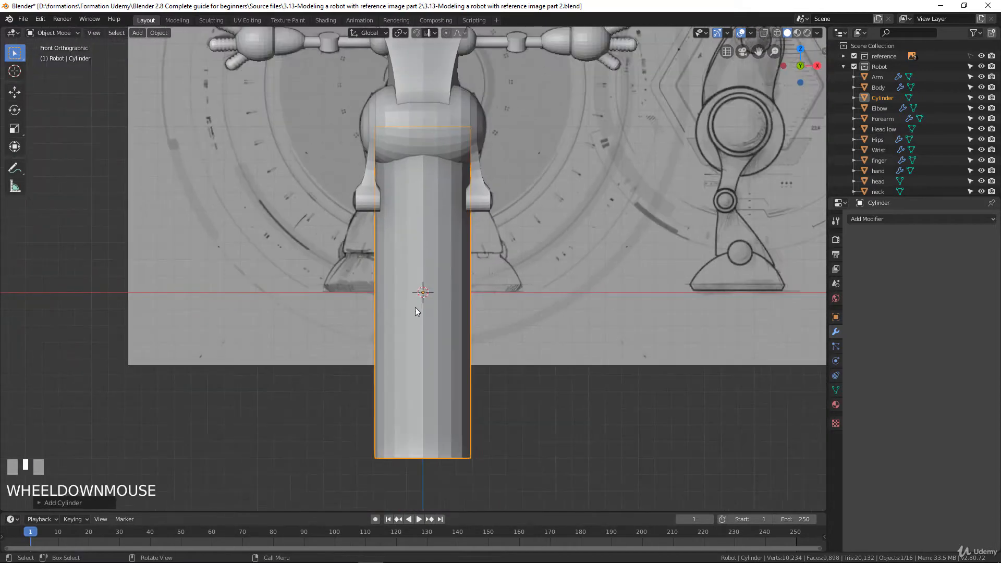
Set the new cylinder to 24 vertices and a radius of 1 m.
{"action": "left_click", "coordinate": [51, 505]}
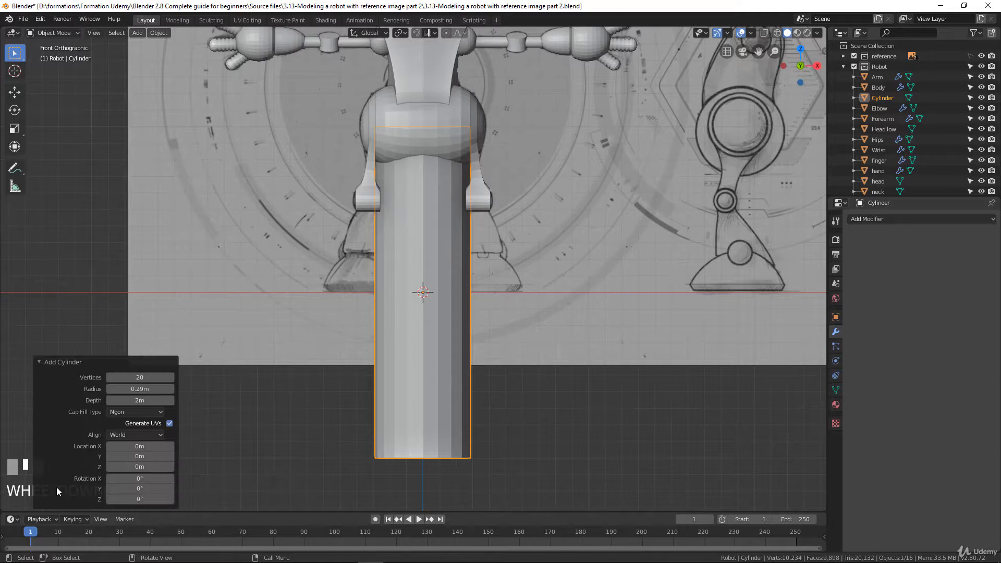
{"action": "left_click", "coordinate": [142, 378]}
{"action": "type", "text": "24"}
{"action": "left_click", "coordinate": [224, 365]}
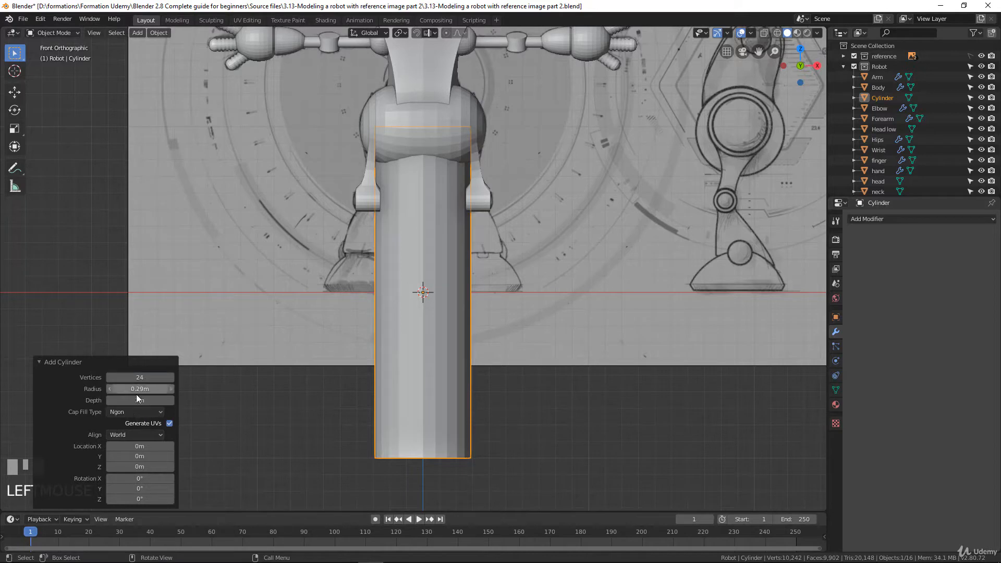
{"action": "left_click_drag", "start_coordinate": [138, 391], "coordinate": [162, 391]}
{"action": "left_click", "coordinate": [162, 391]}
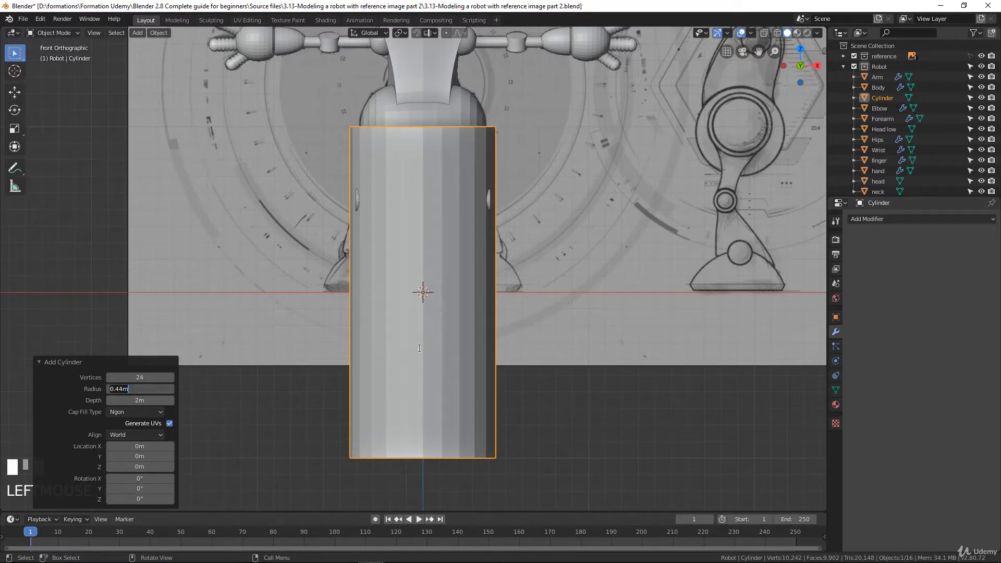
{"action": "type", "text": "1"}
{"action": "key", "text": "Return"}
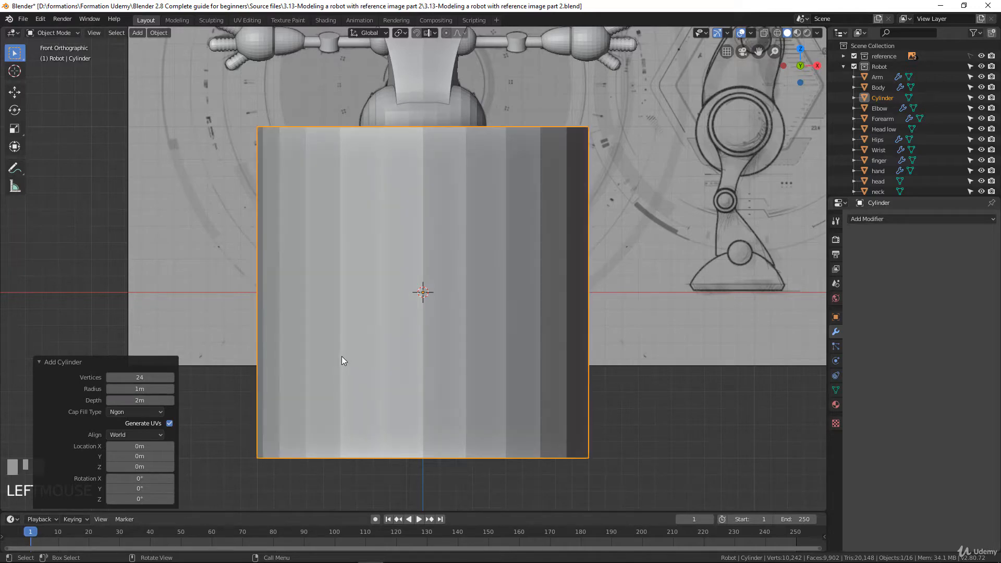
Rotate the cylinder's whole mesh by 90° in Edit Mode, using front view with wireframe shading.
{"action": "scroll", "coordinate": [439, 349], "scroll_direction": "down", "scroll_amount": 7}
{"action": "scroll", "coordinate": [440, 349], "scroll_direction": "up", "scroll_amount": 5}
{"action": "scroll", "coordinate": [448, 348], "scroll_direction": "down", "scroll_amount": 1}
{"action": "scroll", "coordinate": [454, 347], "scroll_direction": "up", "scroll_amount": 1}
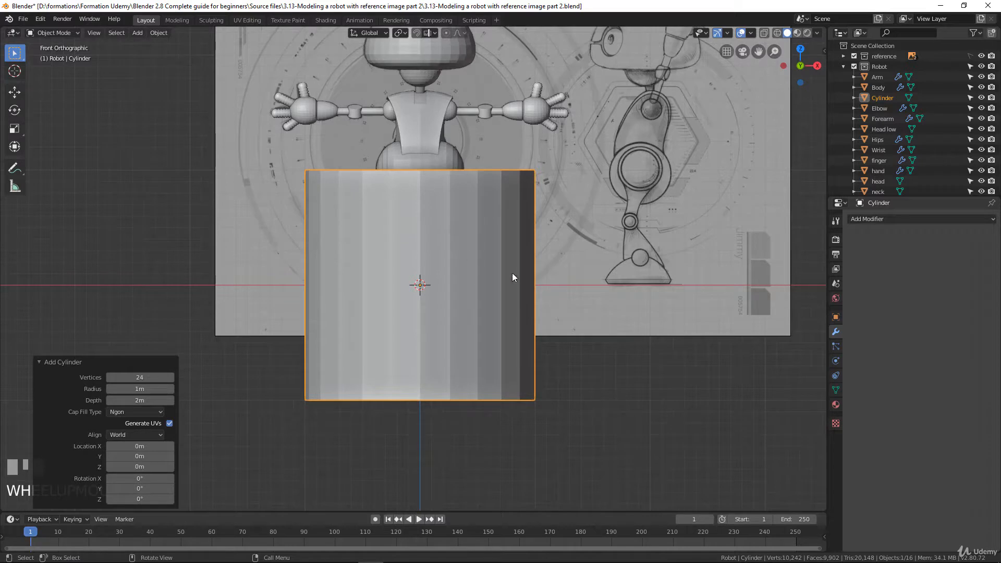
{"action": "key", "text": "Tab"}
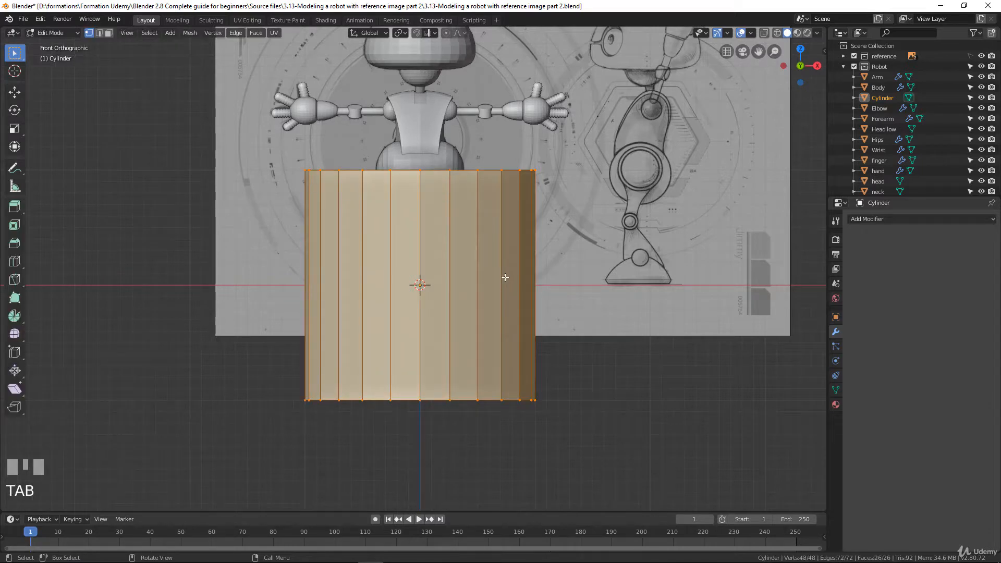
{"action": "key", "text": "KP_1"}
{"action": "key", "text": "z"}
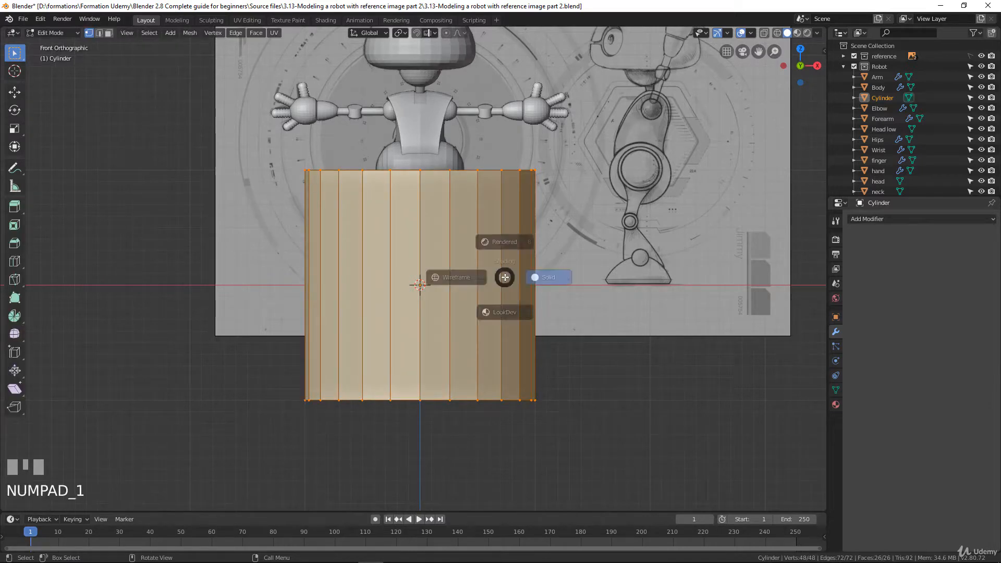
{"action": "left_click", "coordinate": [431, 282]}
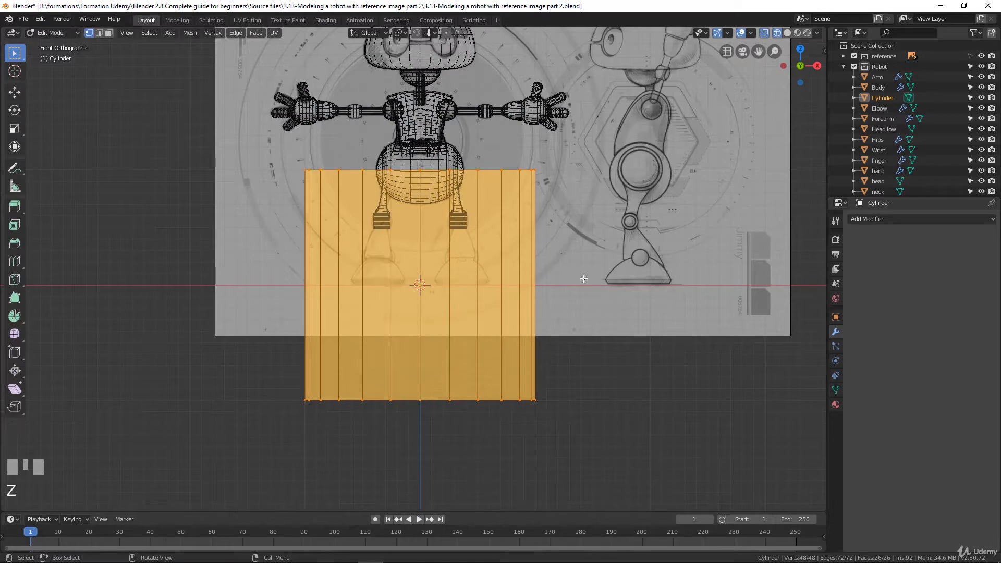
{"action": "type", "text": "r90"}
{"action": "left_click", "coordinate": [562, 362]}
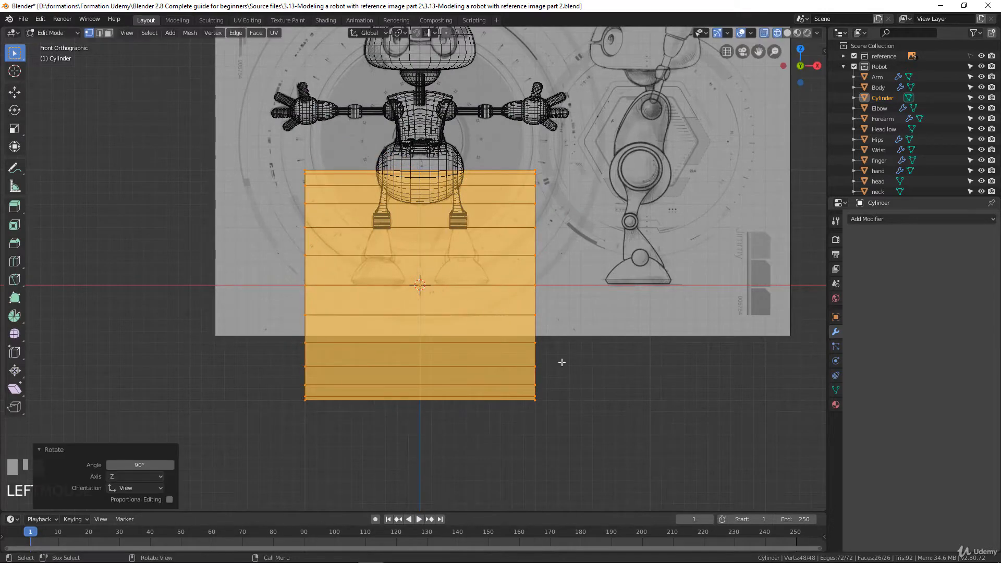
Move the cylinder mesh about 0.33 m in X and 0.56 m in Z onto the knee joint, shrinking it to the joint's size.
{"action": "key", "text": "s"}
{"action": "left_click", "coordinate": [464, 328]}
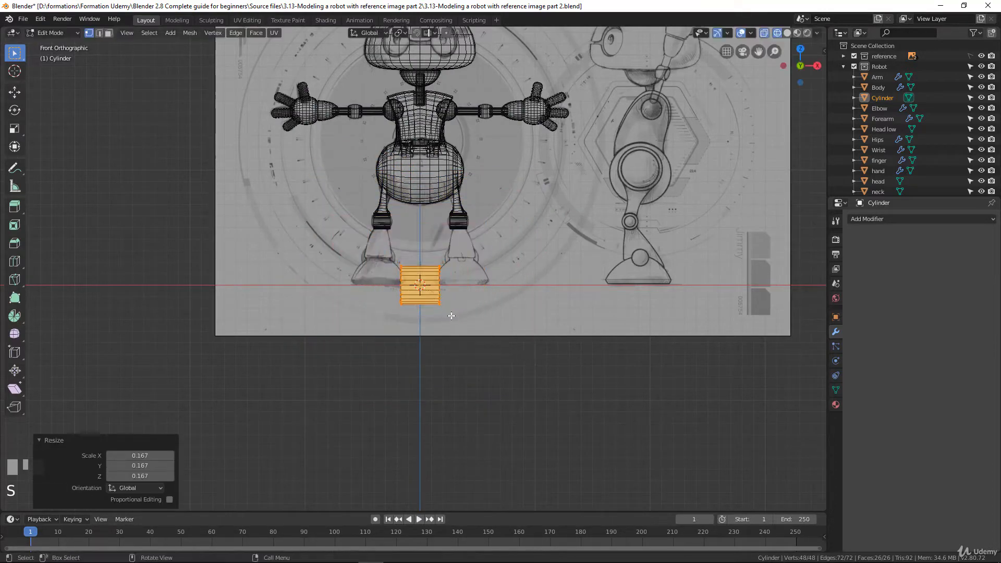
{"action": "key", "text": "g"}
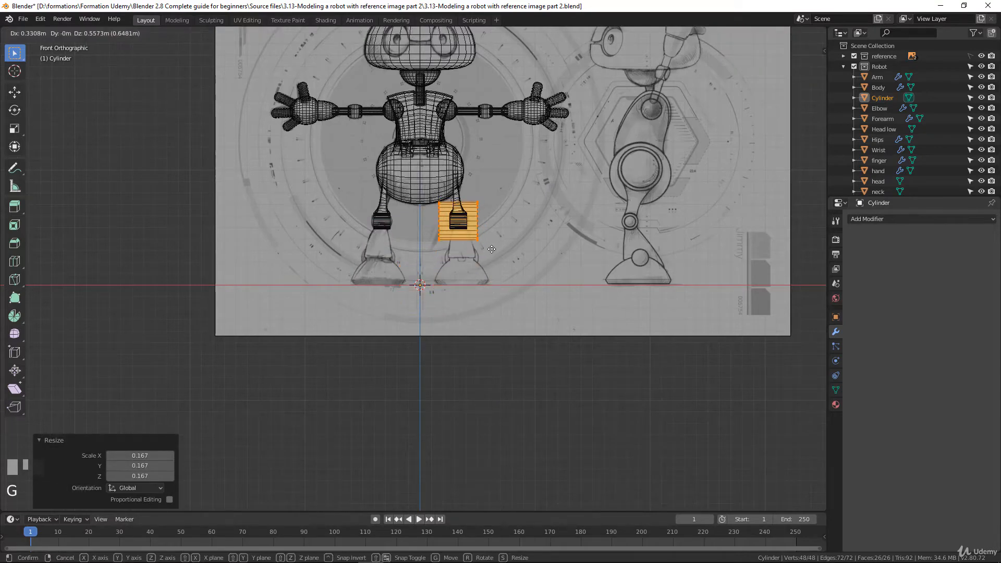
{"action": "left_click", "coordinate": [493, 242]}
{"action": "scroll", "coordinate": [493, 242], "scroll_direction": "up", "scroll_amount": 6}
{"action": "scroll", "coordinate": [552, 293], "scroll_direction": "up", "scroll_amount": 3}
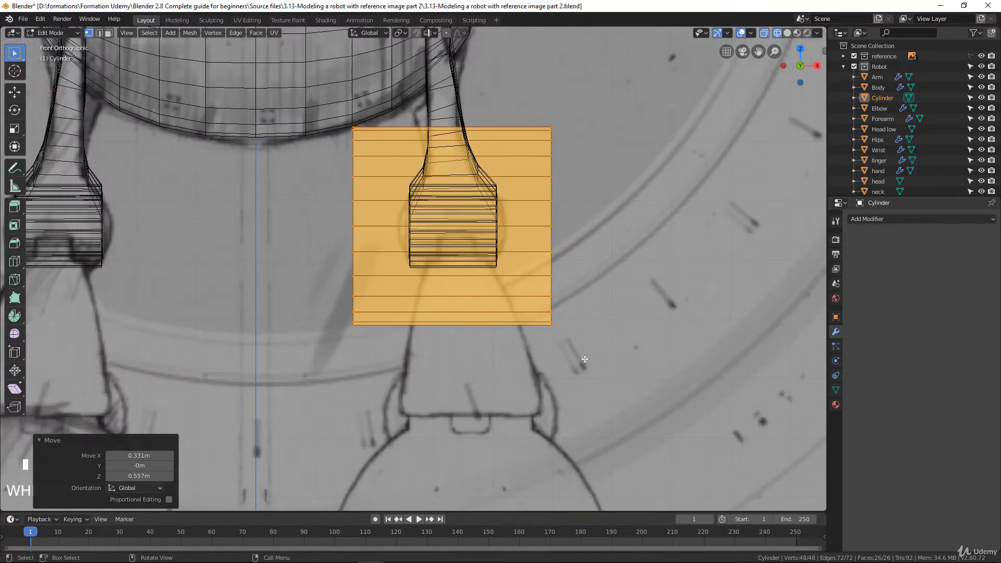
{"action": "key", "text": "s"}
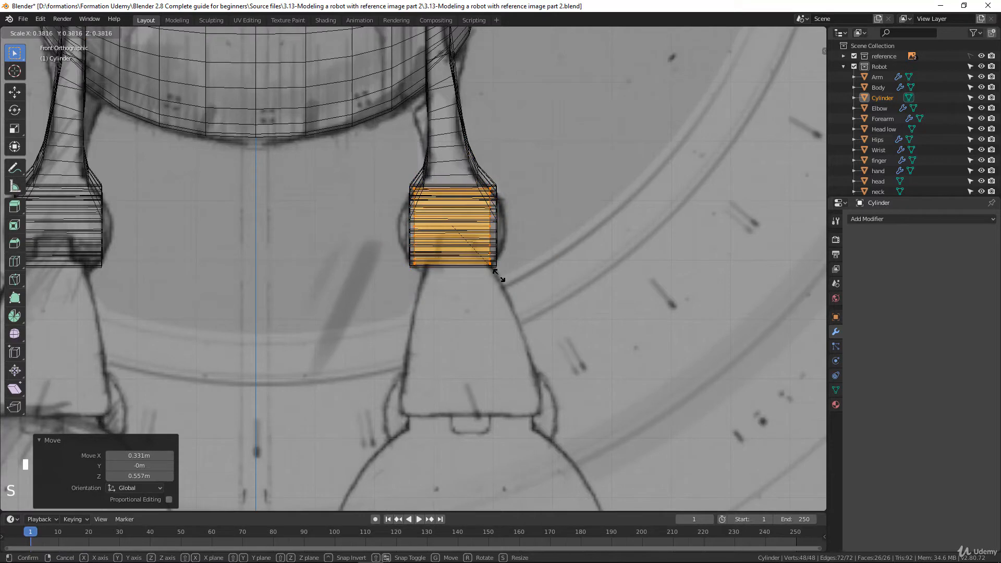
{"action": "left_click", "coordinate": [499, 275]}
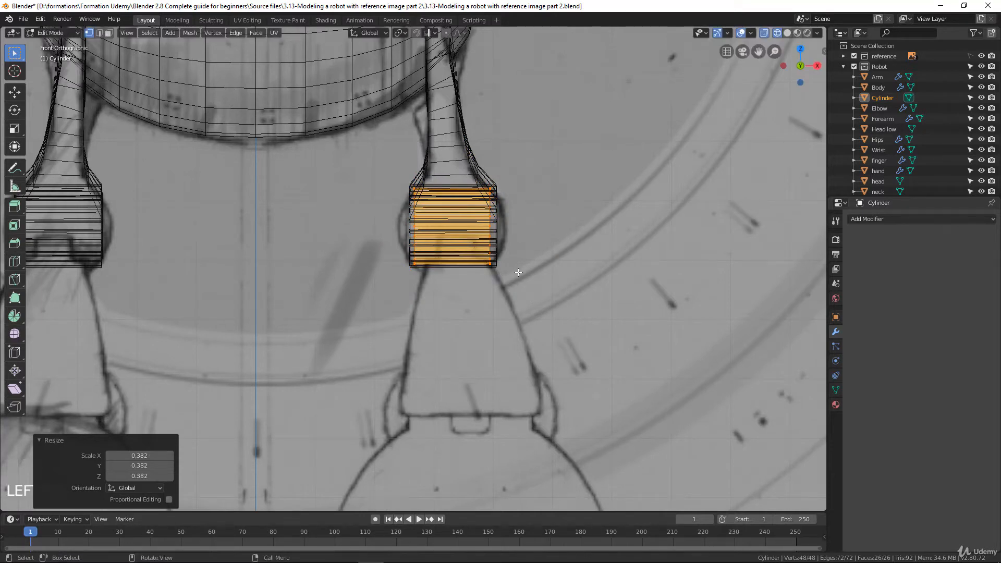
Stretch the cylinder along X by a factor of about 1.47 and nudge it along X to center it on the knee.
{"action": "key", "text": "s"}
{"action": "key", "text": "x"}
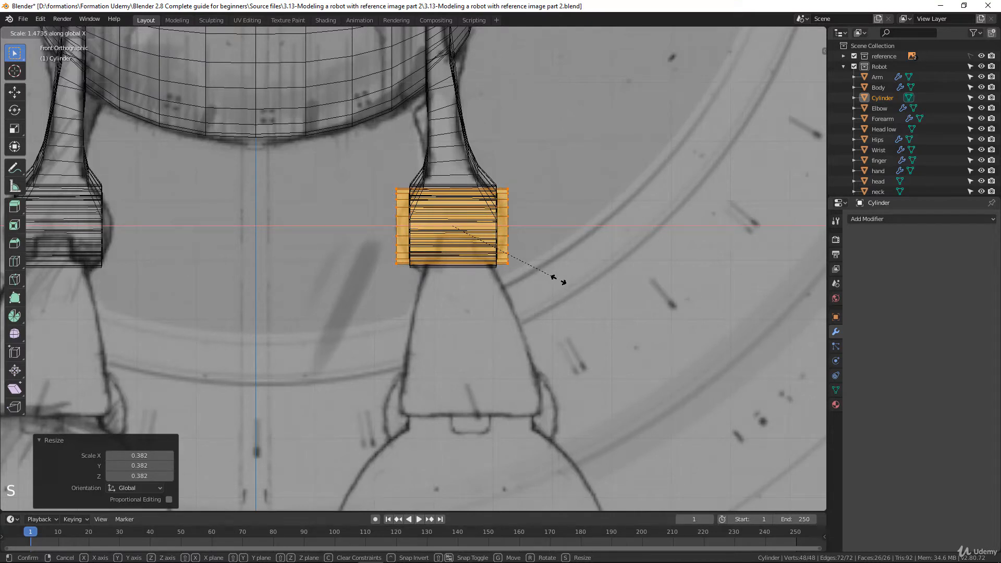
{"action": "left_click", "coordinate": [561, 280]}
{"action": "key", "text": "g"}
{"action": "key", "text": "x"}
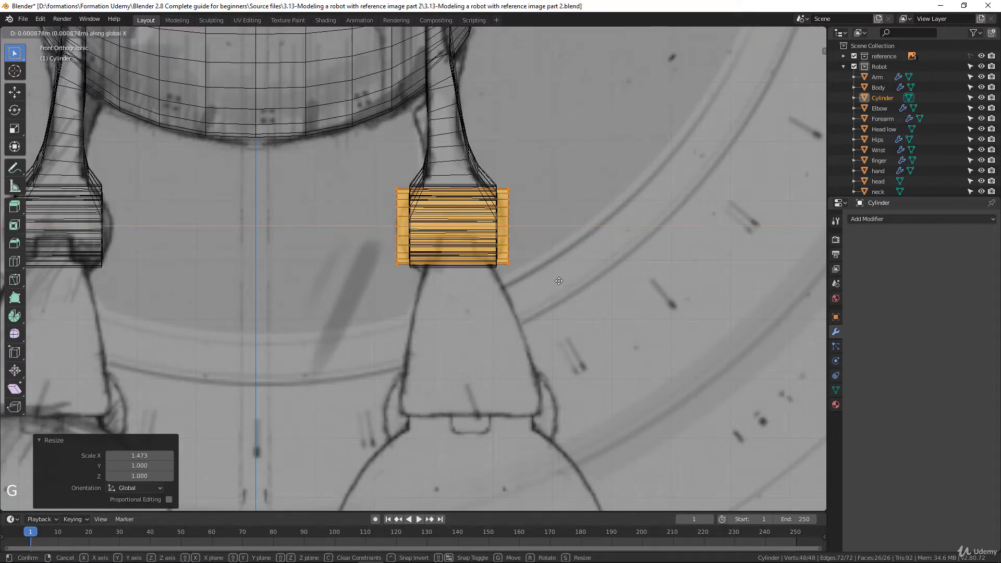
{"action": "left_click", "coordinate": [559, 280]}
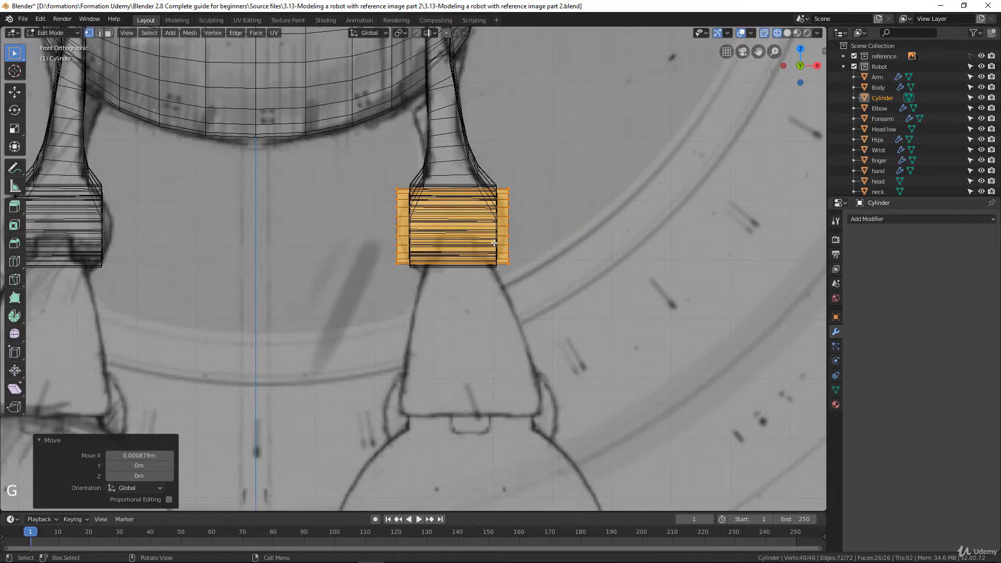
Move the cylinder about -0.145 m along Y onto the knee circle in side view and scale it by about 0.83 to the inner ring.
{"action": "key", "text": "KP_3"}
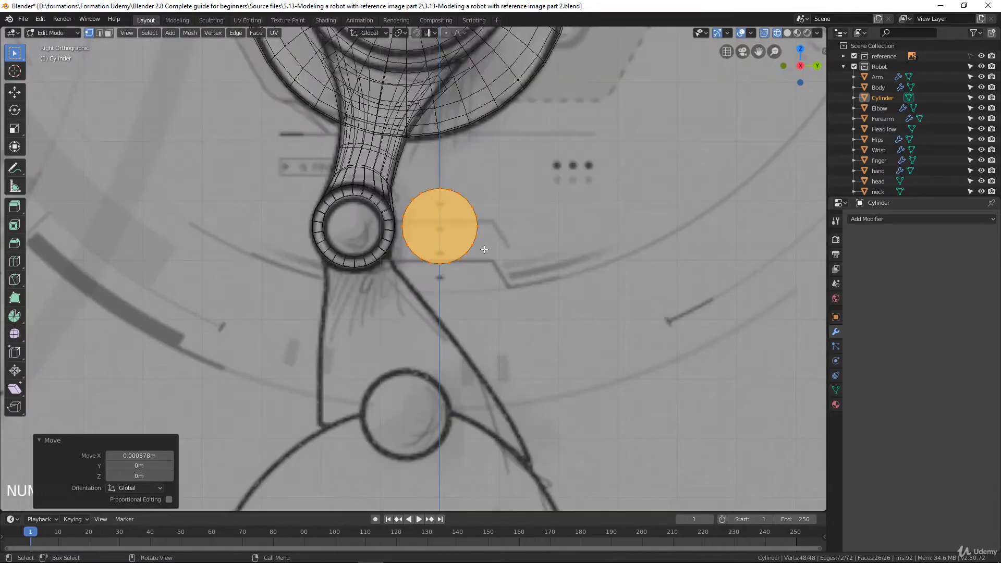
{"action": "scroll", "coordinate": [485, 250], "scroll_direction": "up", "scroll_amount": 2}
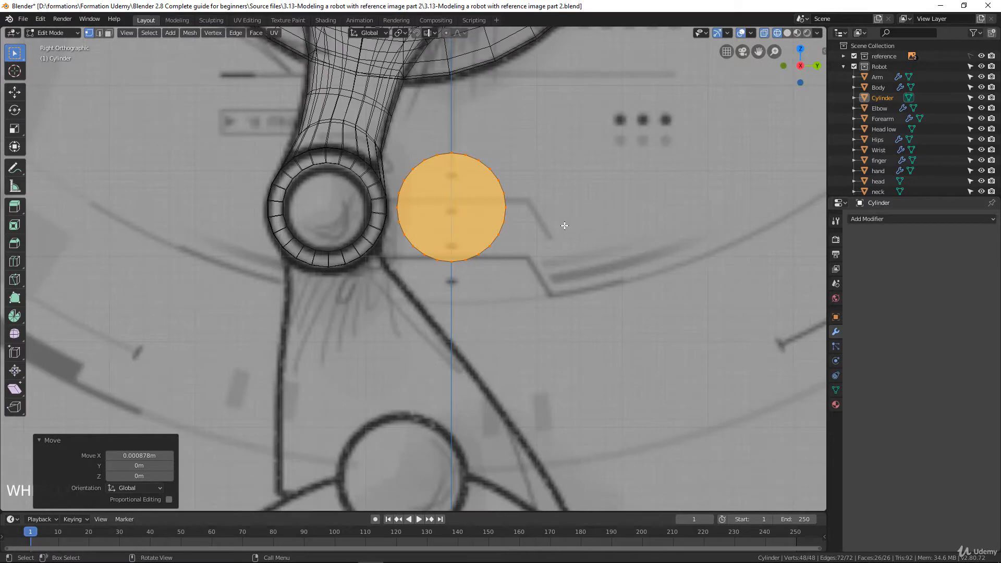
{"action": "key", "text": "g"}
{"action": "key", "text": "y"}
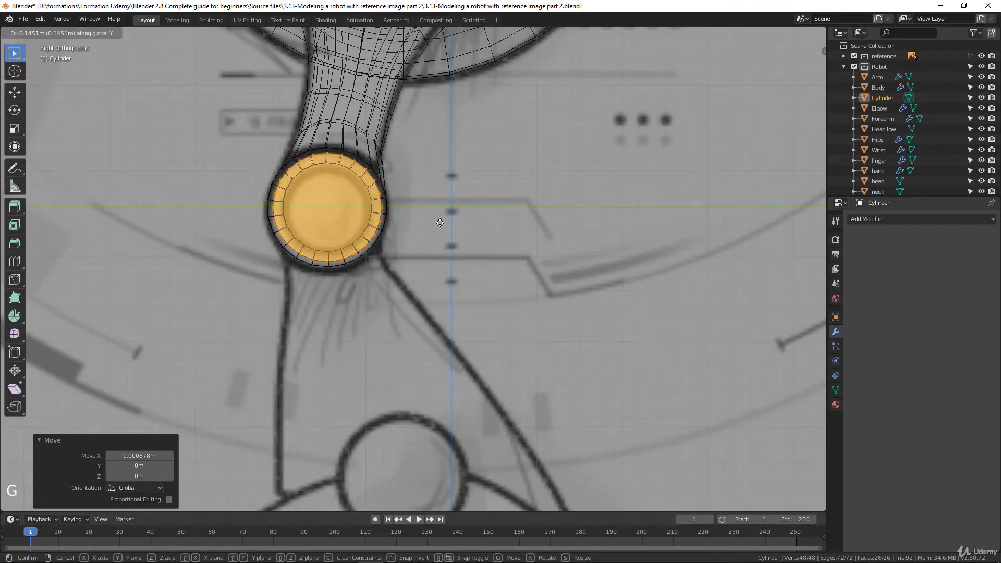
{"action": "left_click", "coordinate": [440, 223]}
{"action": "key", "text": "s"}
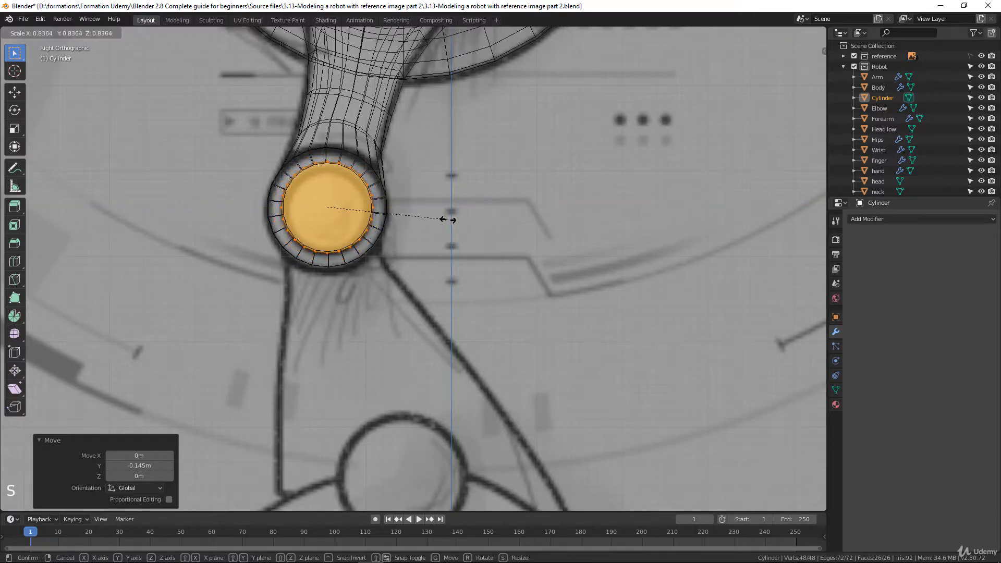
{"action": "left_click", "coordinate": [447, 218]}
Widen the cylinder along X by a factor of about 1.19 in front view so both ends protrude from the knee joint.
{"action": "key", "text": "KP_4"}
{"action": "key", "text": "KP_1"}
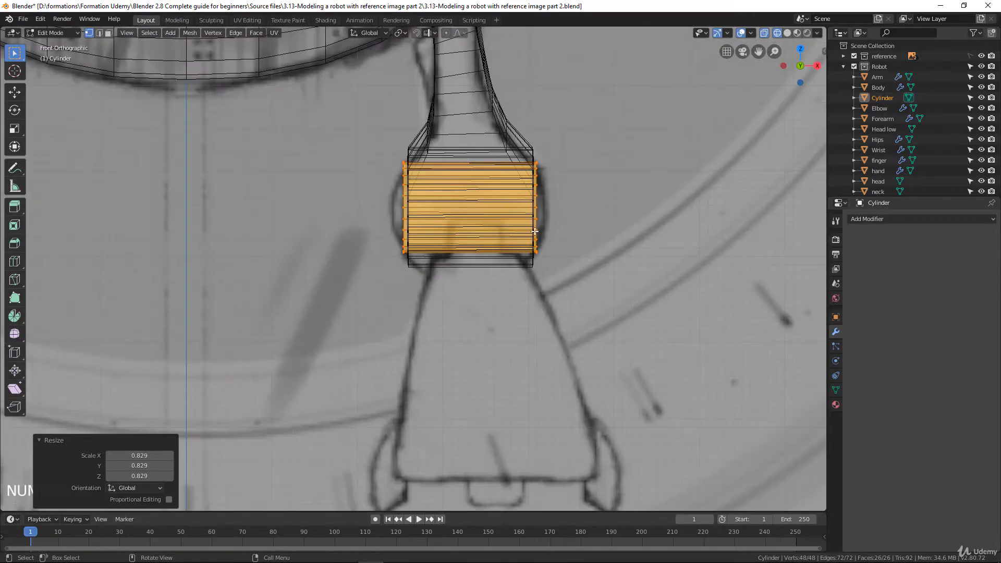
{"action": "key", "text": "s"}
{"action": "key", "text": "x"}
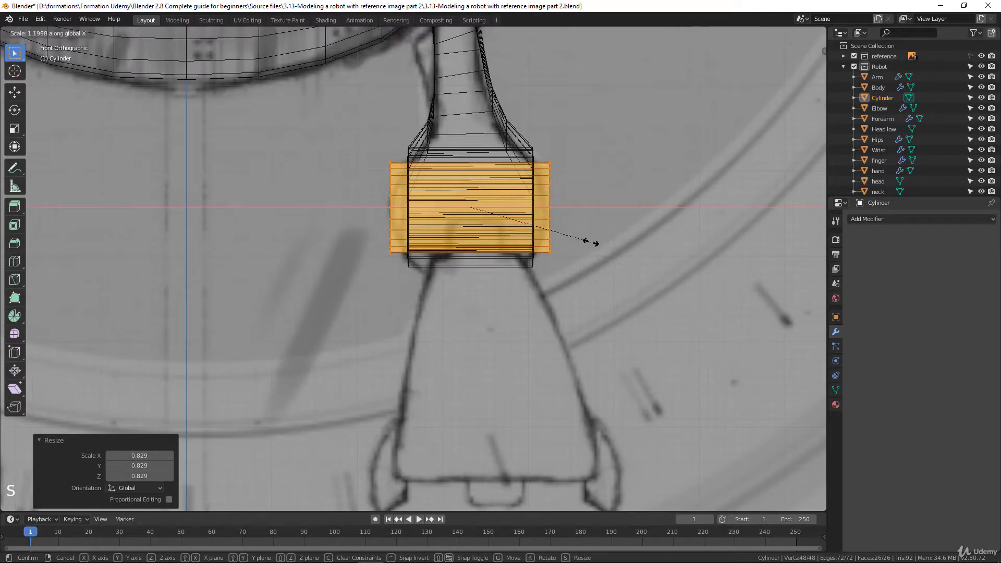
{"action": "left_click", "coordinate": [589, 241]}
Select the circular edge loops at both ends of the knee cylinder in edge select mode.
{"action": "scroll", "coordinate": [527, 242], "scroll_direction": "down", "scroll_amount": 3}
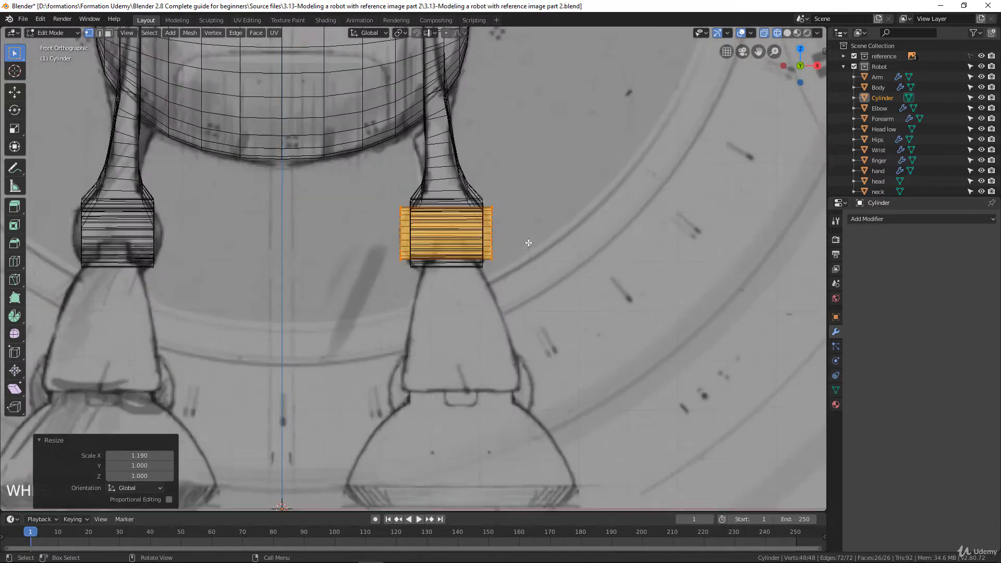
{"action": "middle_click_drag", "start_coordinate": [527, 241], "coordinate": [469, 256]}
{"action": "scroll", "coordinate": [442, 268], "scroll_direction": "up", "scroll_amount": 3}
{"action": "scroll", "coordinate": [443, 268], "scroll_direction": "up", "scroll_amount": 4}
{"action": "middle_click_drag", "start_coordinate": [380, 216], "coordinate": [436, 194]}
{"action": "left_click", "coordinate": [434, 195], "text": "alt"}
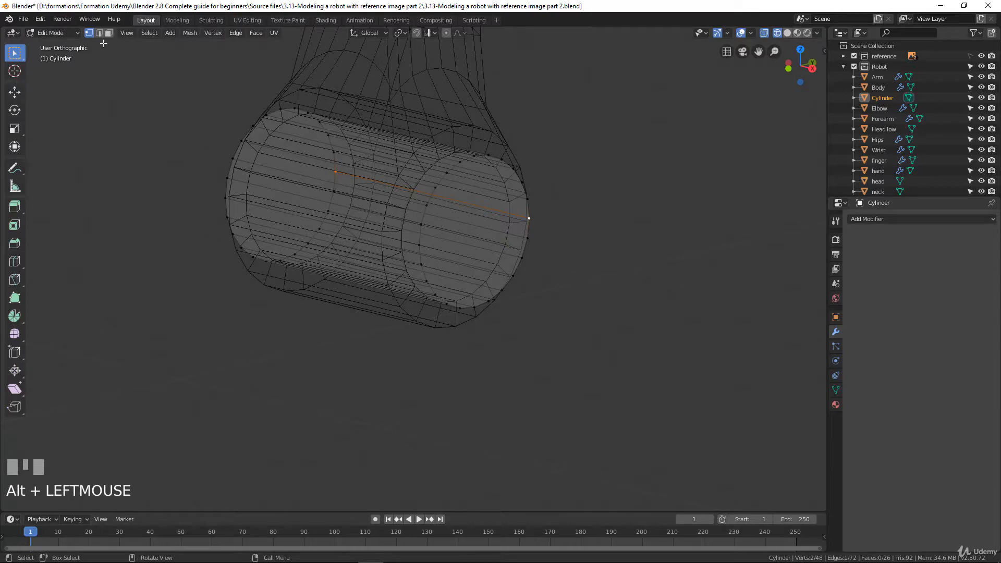
{"action": "left_click", "coordinate": [100, 33]}
{"action": "middle_click_drag", "start_coordinate": [112, 55], "coordinate": [172, 82]}
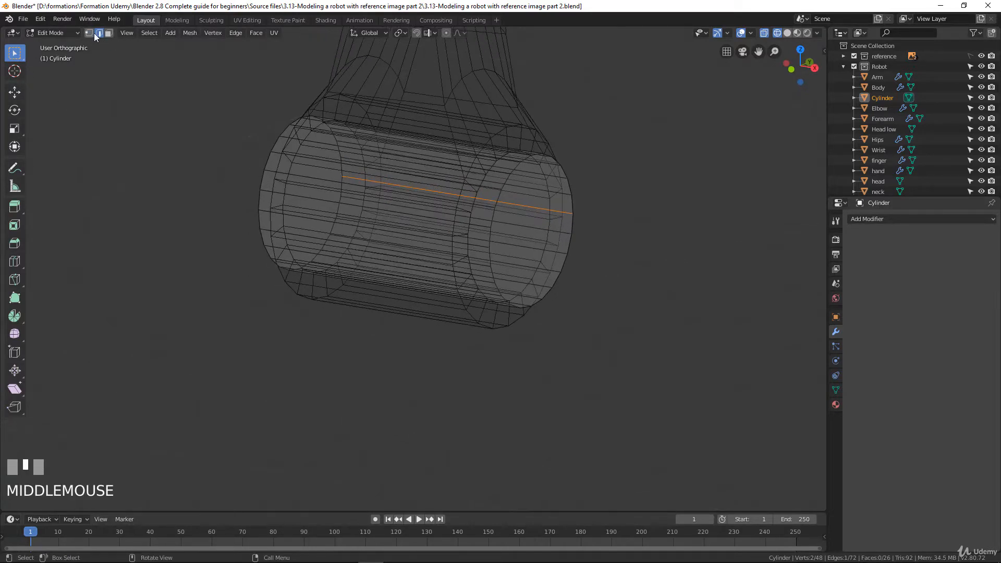
{"action": "left_click", "coordinate": [504, 208], "text": "alt"}
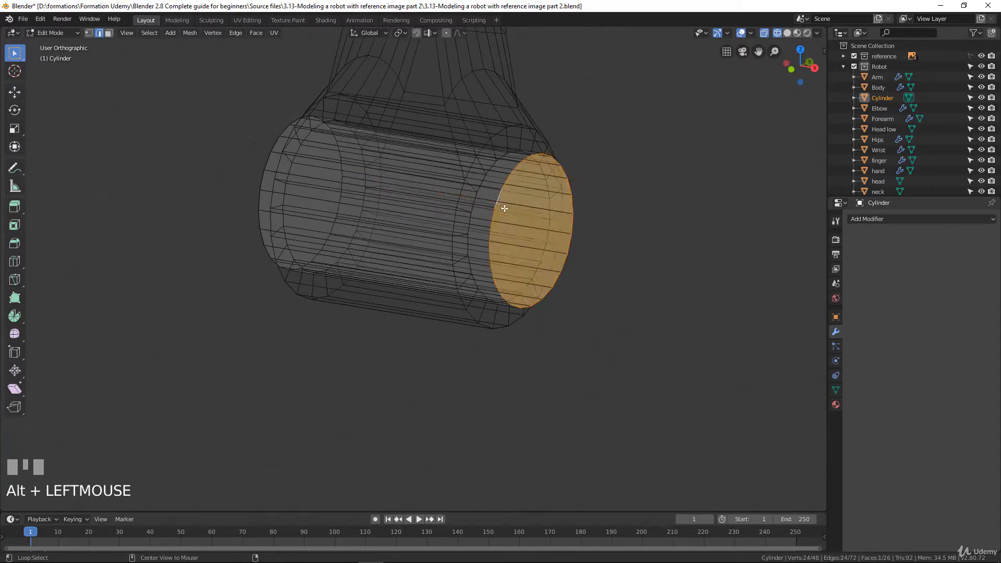
{"action": "middle_click_drag", "start_coordinate": [504, 208], "coordinate": [409, 192]}
{"action": "left_click", "coordinate": [360, 154], "text": "alt+shift"}
{"action": "scroll", "coordinate": [409, 193], "scroll_direction": "down", "scroll_amount": 3}
{"action": "scroll", "coordinate": [587, 236], "scroll_direction": "up", "scroll_amount": 2}
{"action": "middle_click_drag", "start_coordinate": [588, 237], "coordinate": [595, 217]}
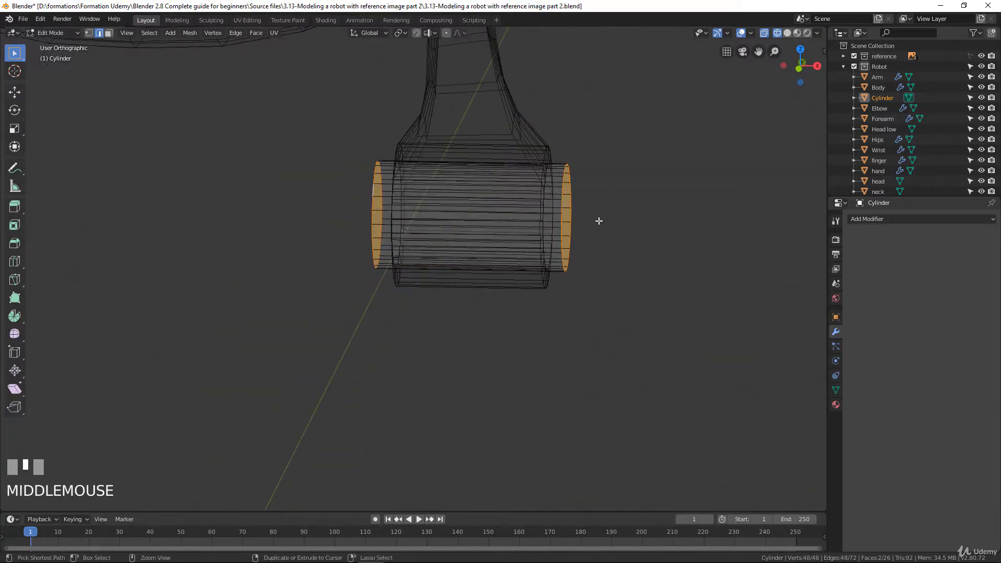
Bevel both end loops with a width of about 0.042 m and 7 segments to round the cylinder's ends.
{"action": "key", "text": "ctrl+b"}
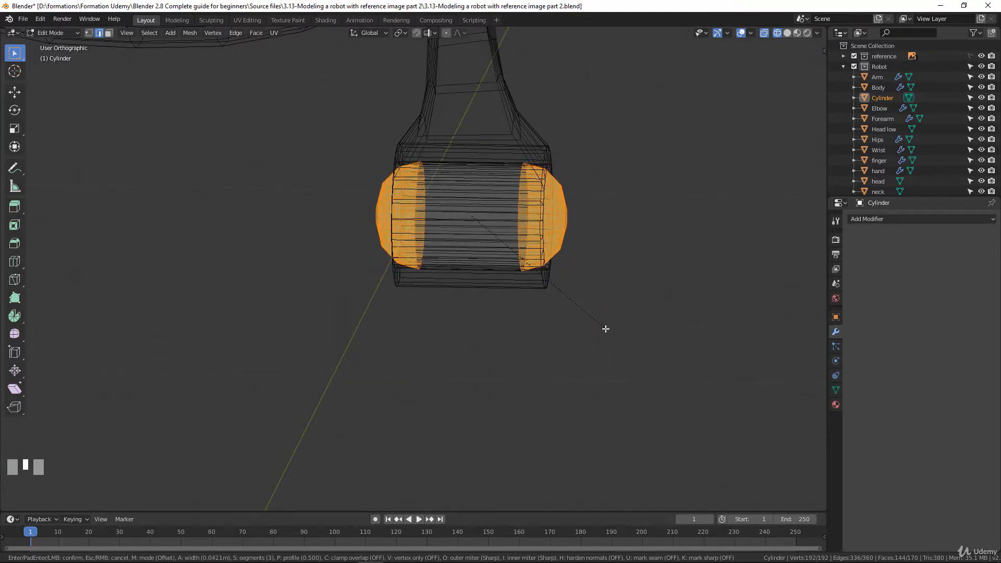
{"action": "scroll", "coordinate": [606, 328], "scroll_direction": "up", "scroll_amount": 1}
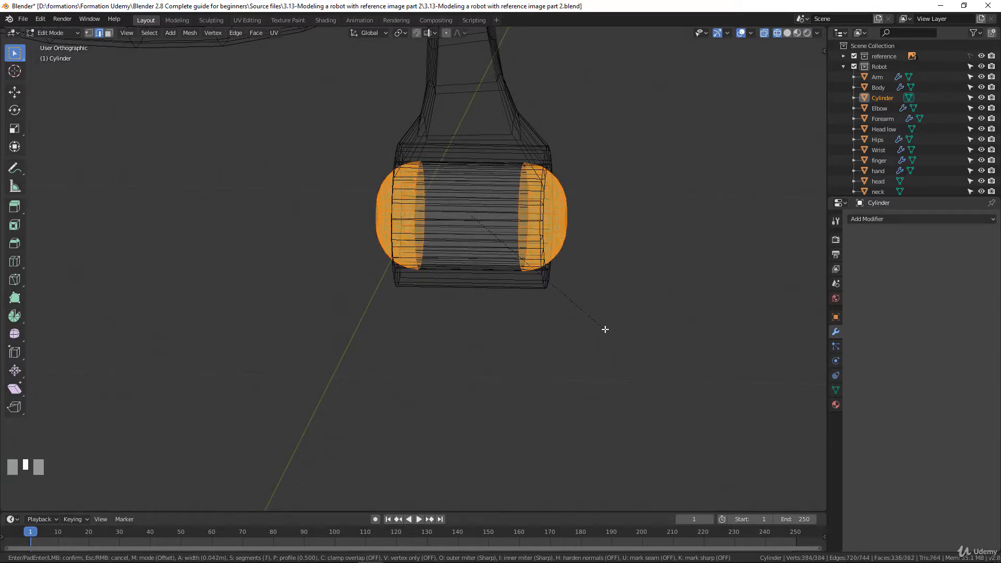
{"action": "left_click", "coordinate": [606, 329]}
{"action": "middle_click_drag", "start_coordinate": [565, 277], "coordinate": [496, 262]}
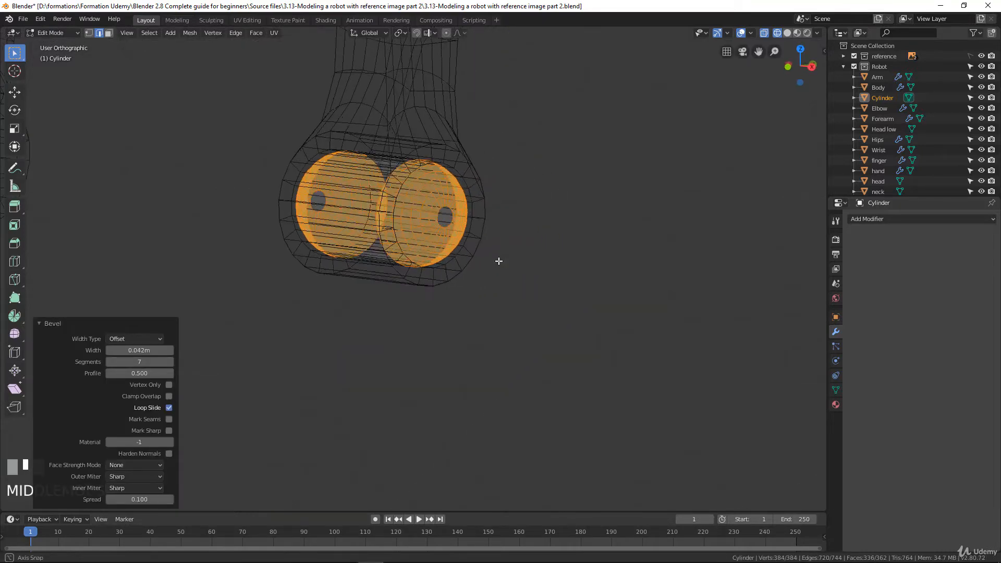
{"action": "scroll", "coordinate": [469, 157], "scroll_direction": "up", "scroll_amount": 4}
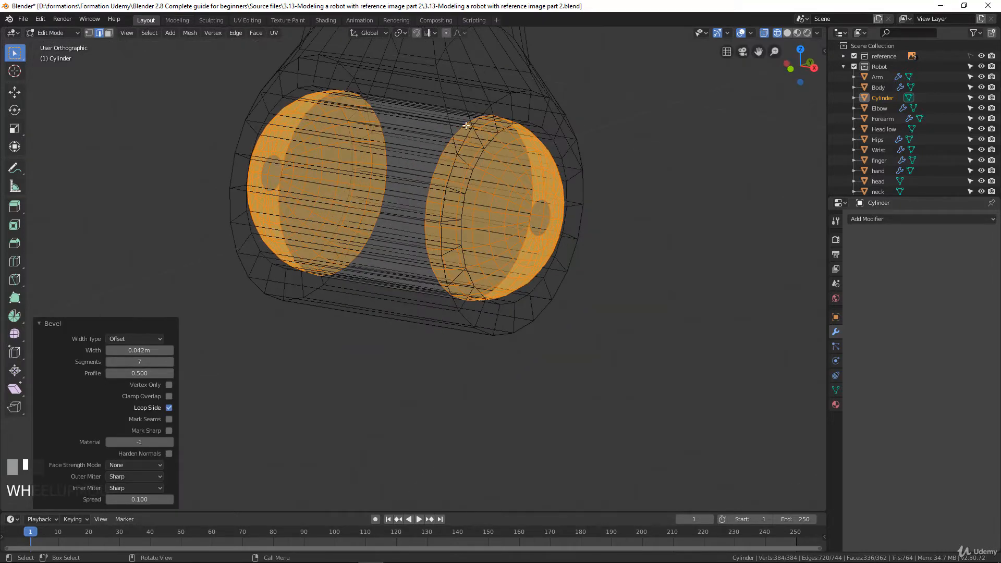
Select the vertices of the knee cylinder's outer rounded end in front view and scale them by 0.6 along X.
{"action": "middle_click_drag", "start_coordinate": [519, 221], "coordinate": [609, 176]}
{"action": "scroll", "coordinate": [576, 190], "scroll_direction": "down", "scroll_amount": 2}
{"action": "key", "text": "Tab"}
{"action": "key", "text": "Tab"}
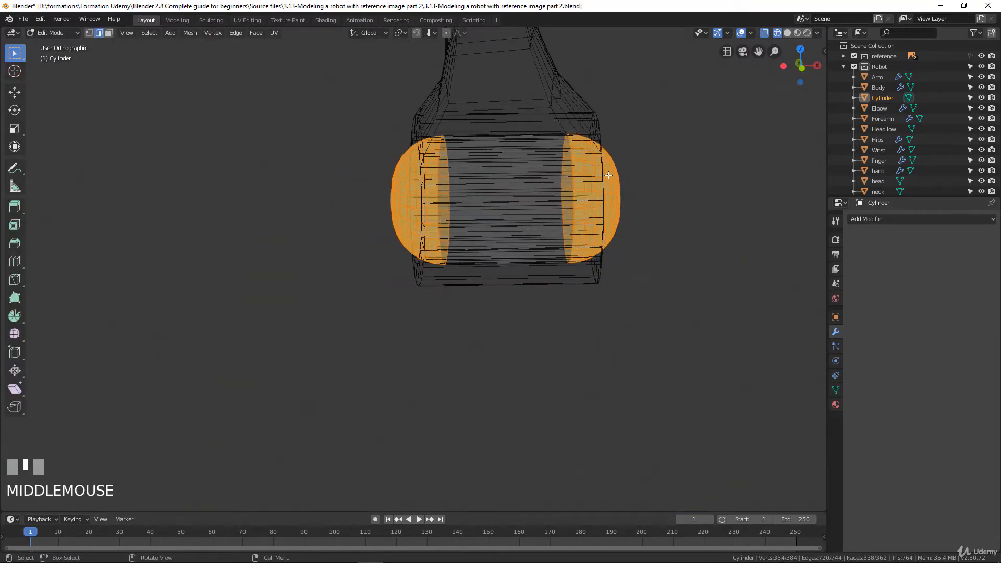
{"action": "key", "text": "KP_1"}
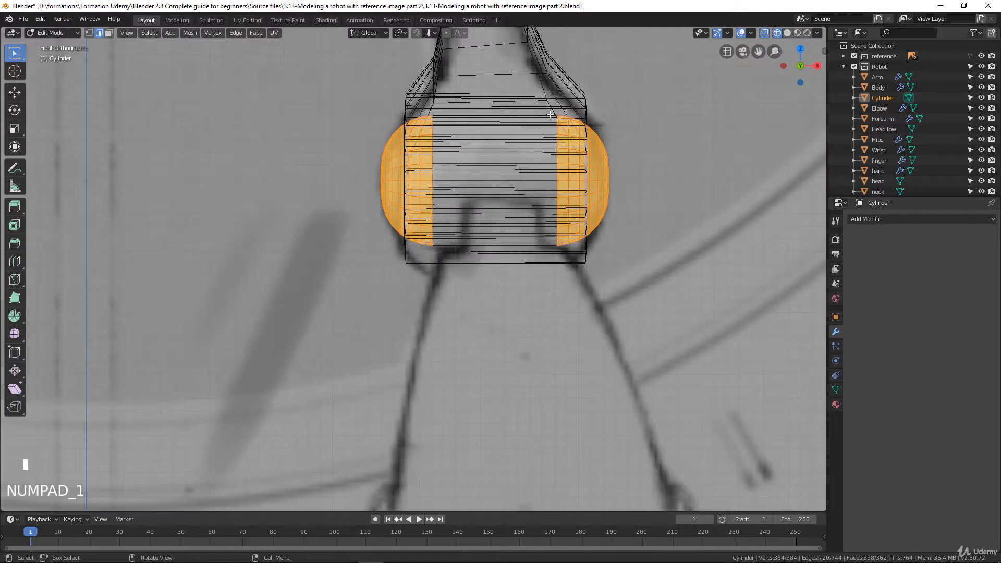
{"action": "key", "text": "a"}
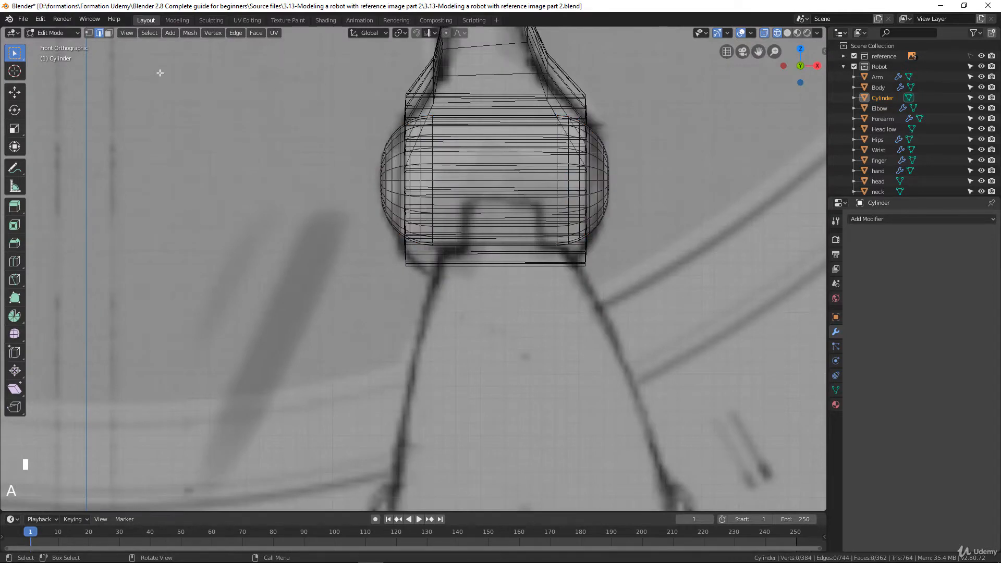
{"action": "left_click", "coordinate": [89, 32]}
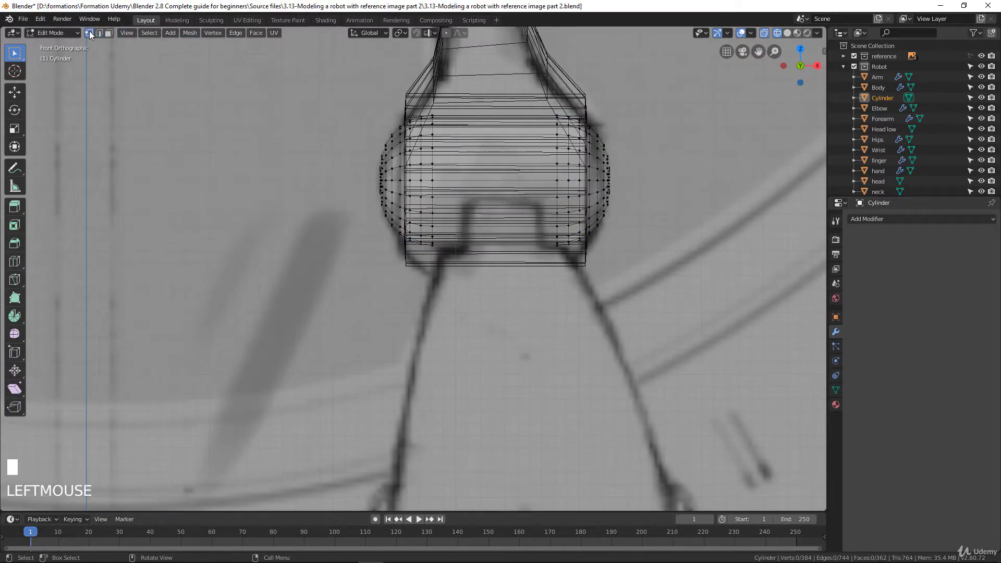
{"action": "left_click_drag", "start_coordinate": [535, 102], "coordinate": [632, 296]}
{"action": "key", "text": "s"}
{"action": "key", "text": "x"}
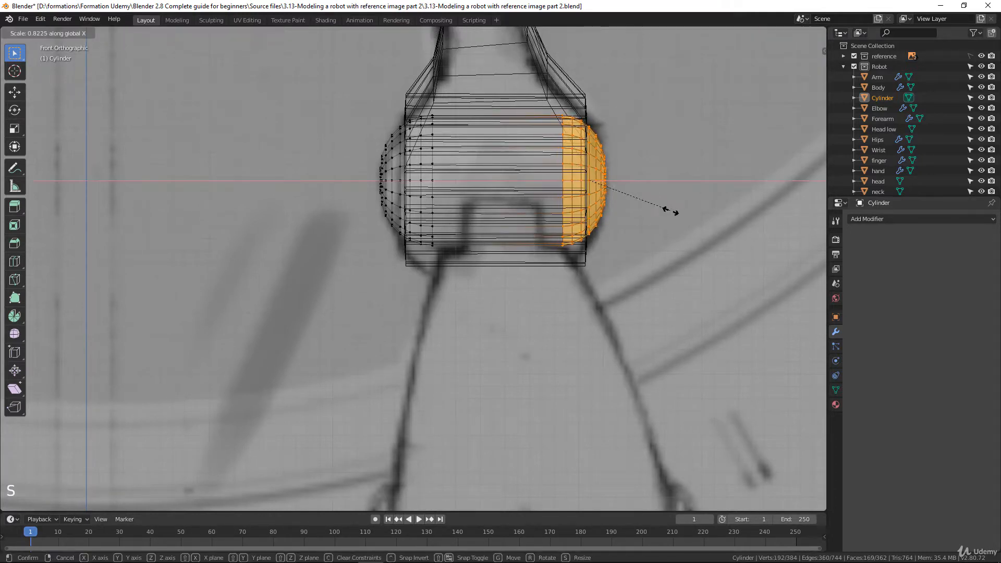
{"action": "left_click", "coordinate": [649, 204]}
Move the flattened outer end about 0.0047 m along X to match the knee outline.
{"action": "key", "text": "g"}
{"action": "key", "text": "x"}
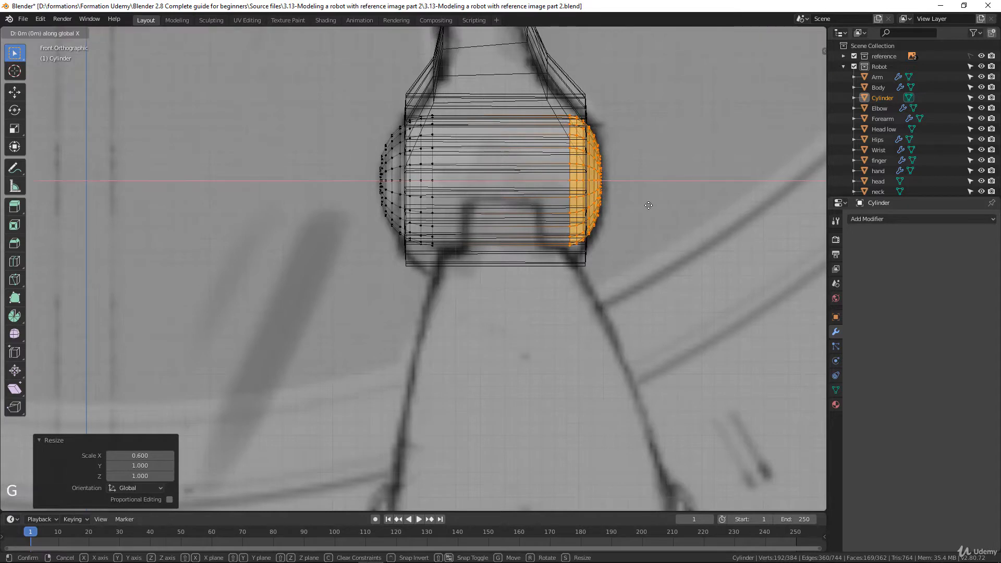
{"action": "left_click", "coordinate": [653, 205]}
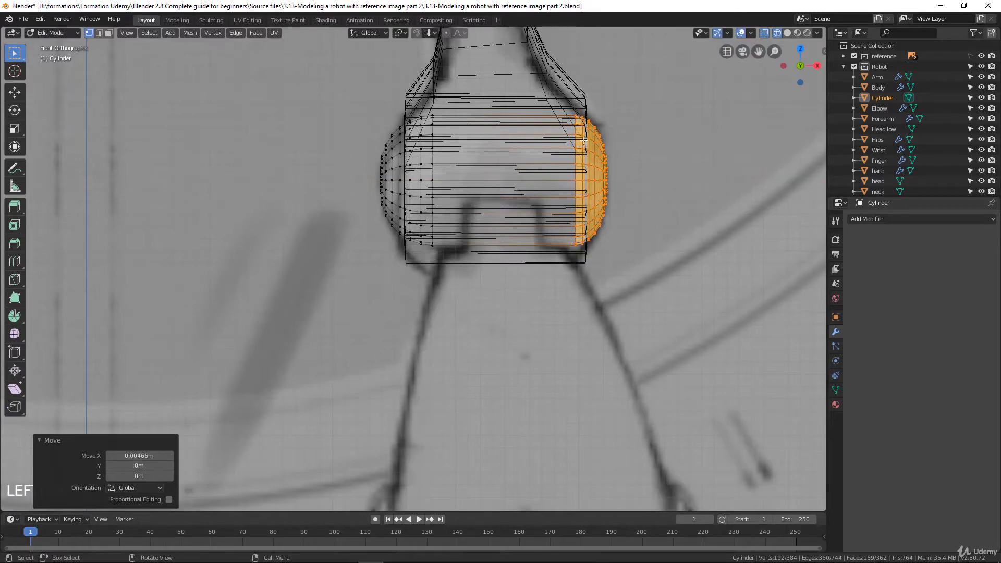
{"action": "left_click", "coordinate": [428, 111]}
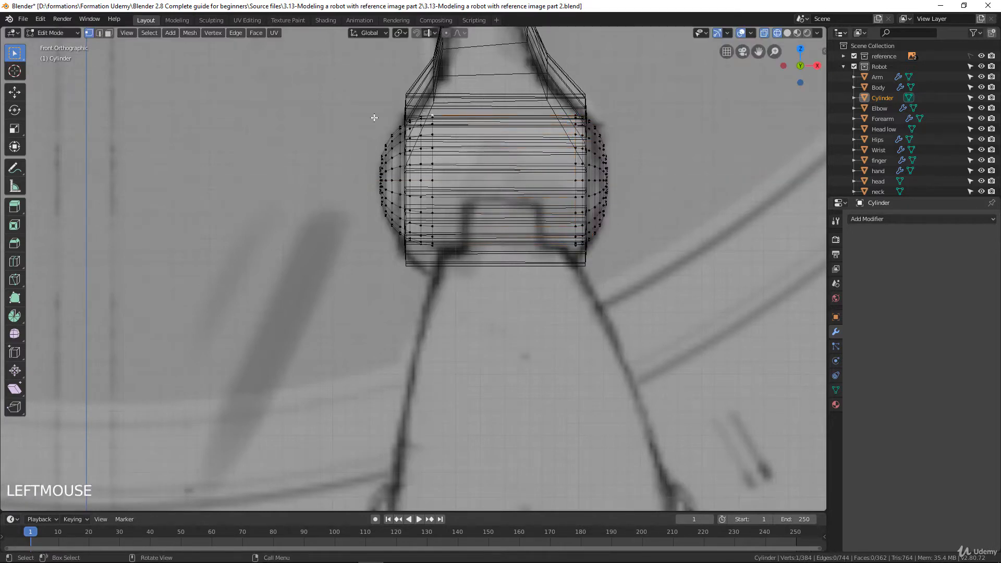
{"action": "key", "text": "v"}
{"action": "left_click", "coordinate": [360, 121]}
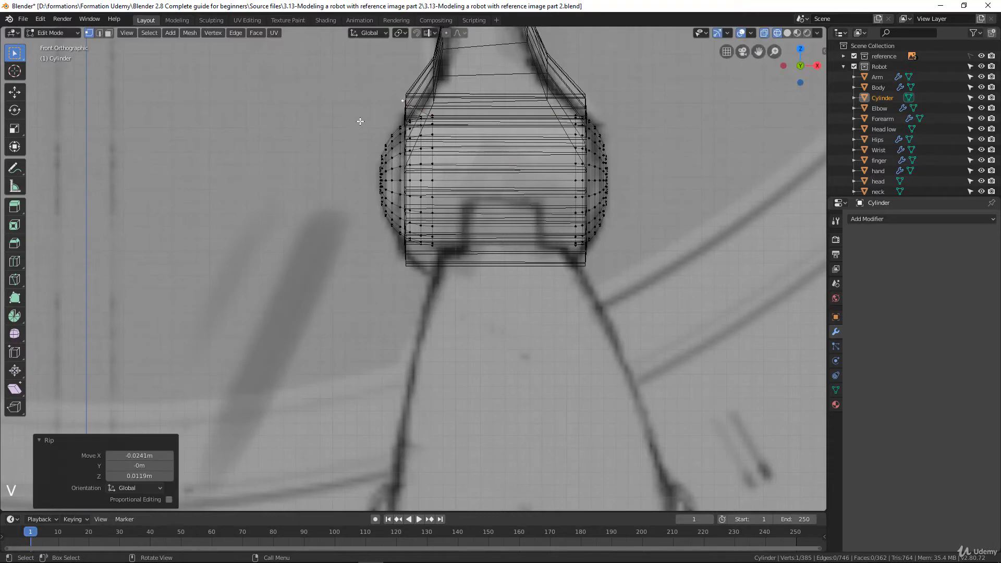
{"action": "key", "text": "ctrl+z"}
Scale the vertices of the opposite rounded end by about 0.58 along X and move them outward to the knee outline.
{"action": "left_click_drag", "start_coordinate": [337, 72], "coordinate": [425, 250]}
{"action": "key", "text": "s"}
{"action": "key", "text": "x"}
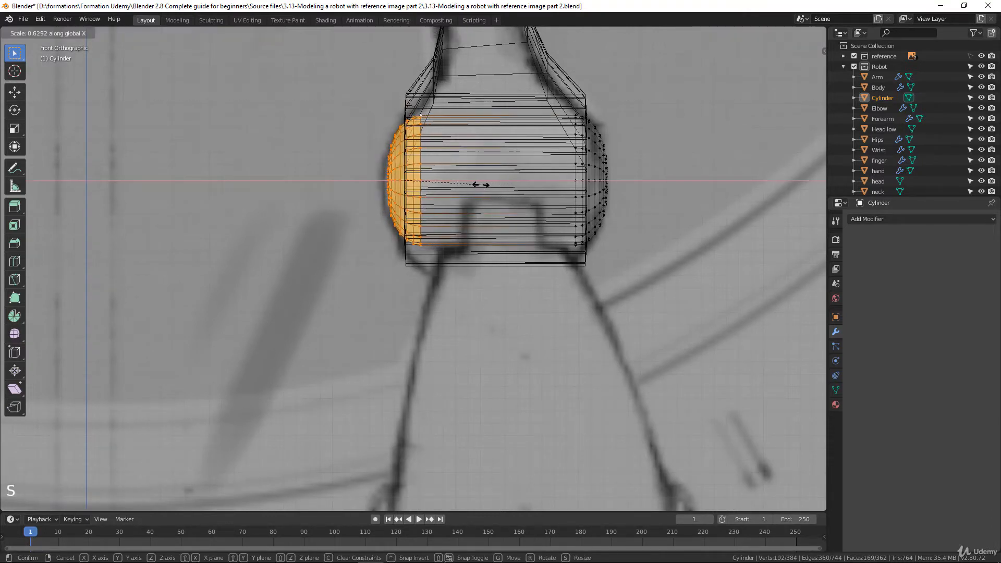
{"action": "left_click", "coordinate": [476, 185]}
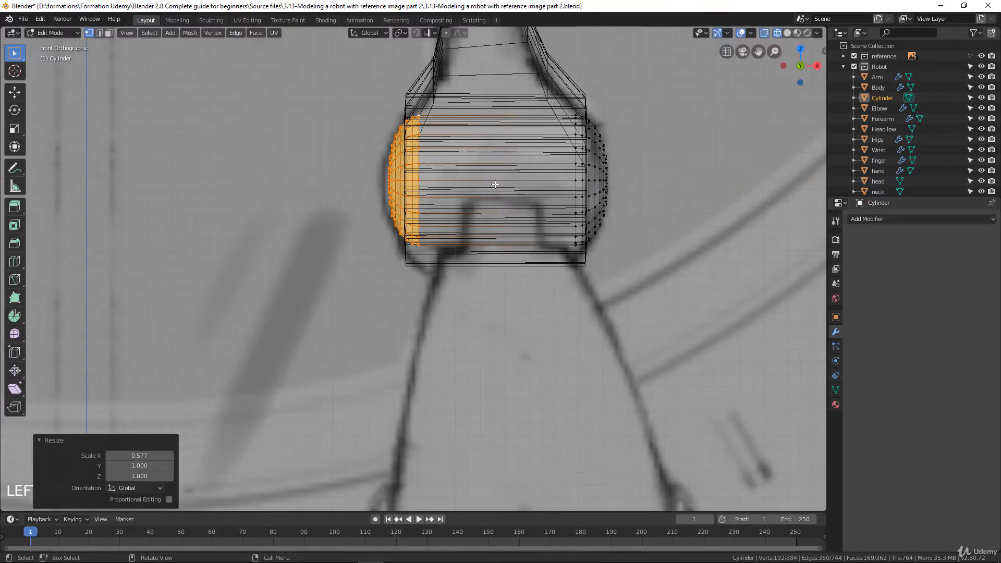
{"action": "key", "text": "g"}
{"action": "left_click", "coordinate": [495, 185]}
{"action": "key", "text": "Tab"}
{"action": "scroll", "coordinate": [562, 200], "scroll_direction": "down", "scroll_amount": 3}
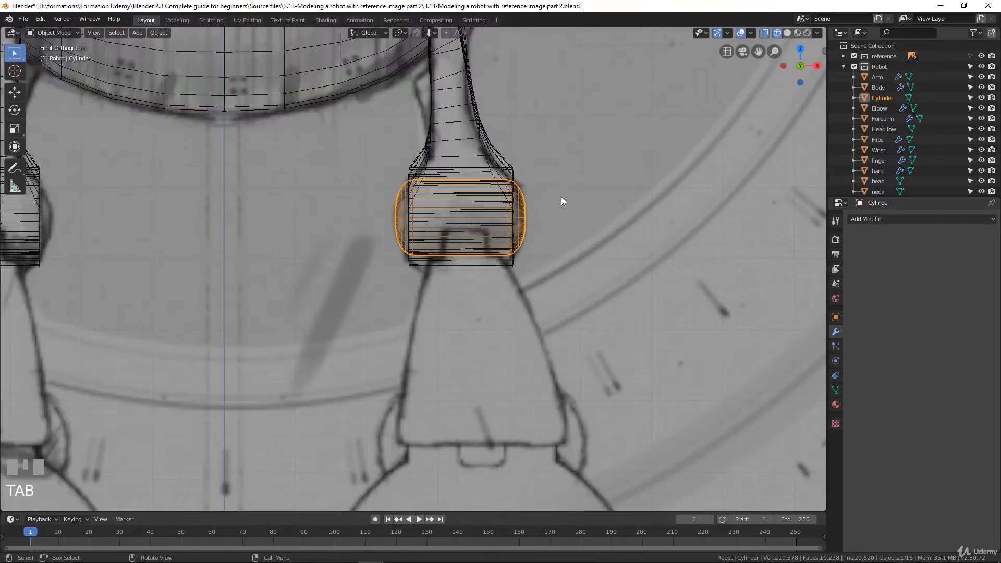
Duplicate the knee cylinder's entire mesh in place and separate the copy into its own object.
{"action": "scroll", "coordinate": [515, 135], "scroll_direction": "up", "scroll_amount": 2}
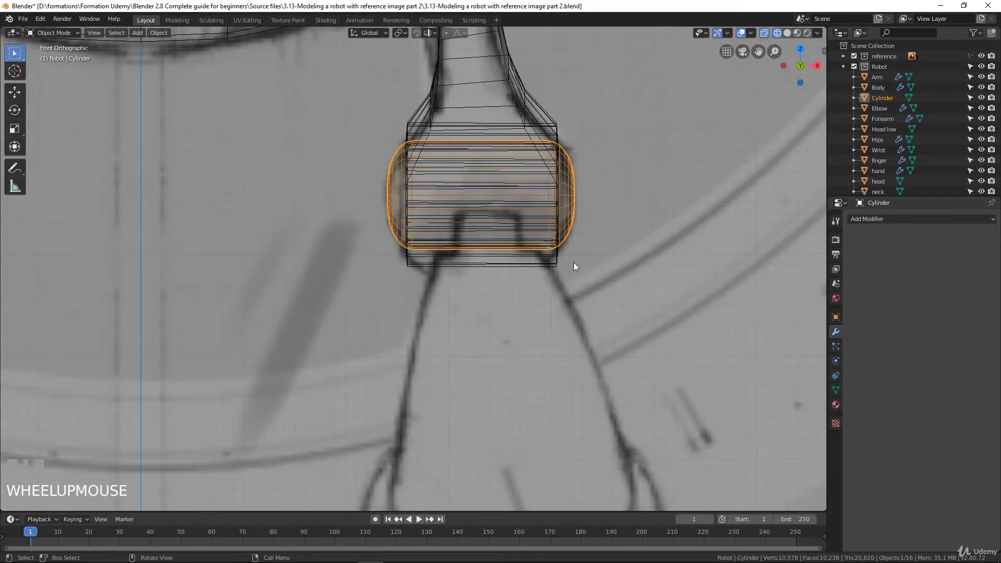
{"action": "scroll", "coordinate": [574, 263], "scroll_direction": "down", "scroll_amount": 2}
{"action": "middle_click_drag", "start_coordinate": [658, 393], "coordinate": [570, 342], "text": "shift"}
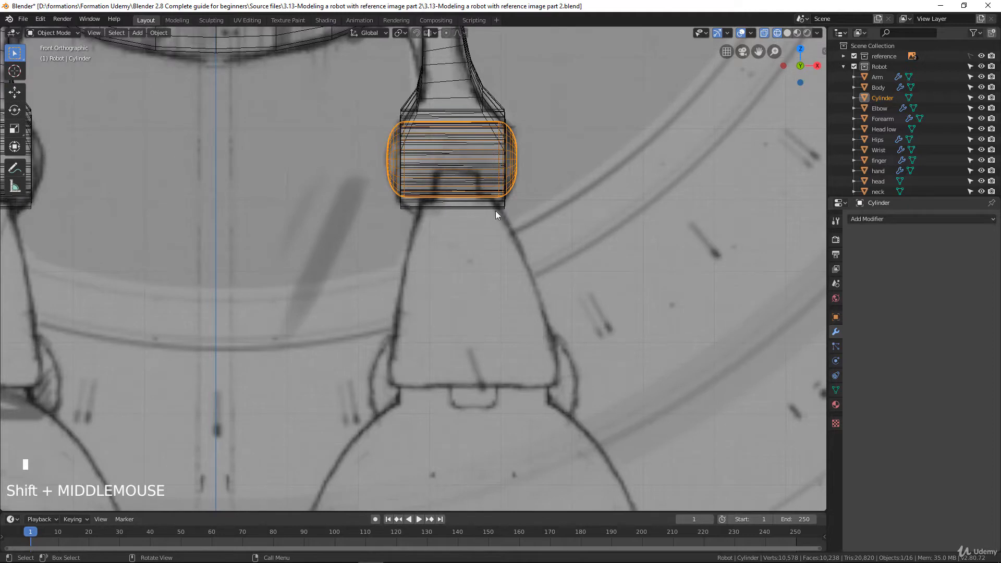
{"action": "scroll", "coordinate": [495, 210], "scroll_direction": "up", "scroll_amount": 1}
{"action": "scroll", "coordinate": [495, 209], "scroll_direction": "down", "scroll_amount": 1}
{"action": "key", "text": "Tab"}
{"action": "key", "text": "a"}
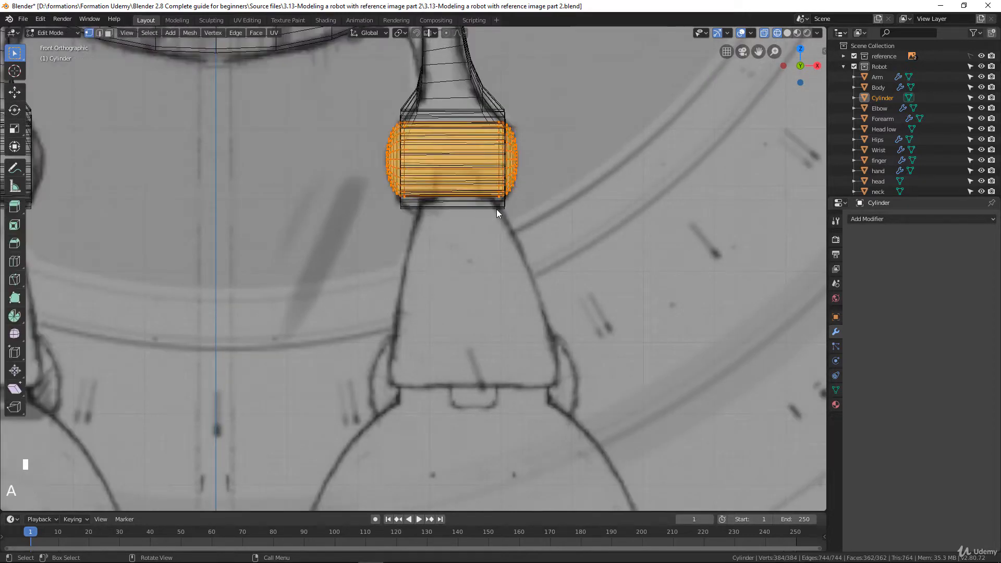
{"action": "key", "text": "shift+d"}
{"action": "right_click", "coordinate": [528, 212]}
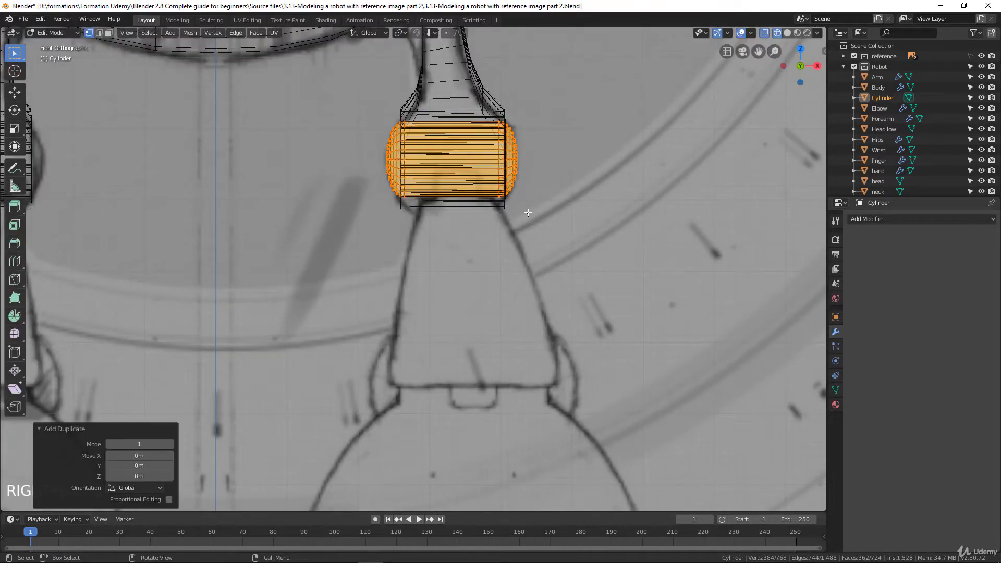
{"action": "key", "text": "p"}
{"action": "left_click", "coordinate": [527, 213]}
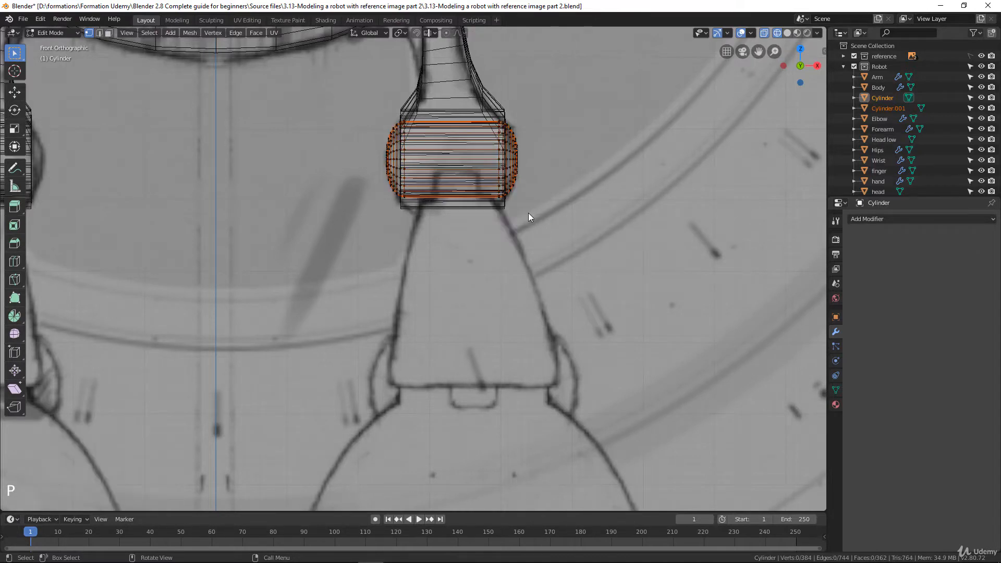
{"action": "key", "text": "Tab"}
Move the original cylinder's entire mesh about 0.029 m along X and -0.321 m along Z down to the ankle.
{"action": "left_click", "coordinate": [469, 172]}
{"action": "left_click", "coordinate": [511, 164]}
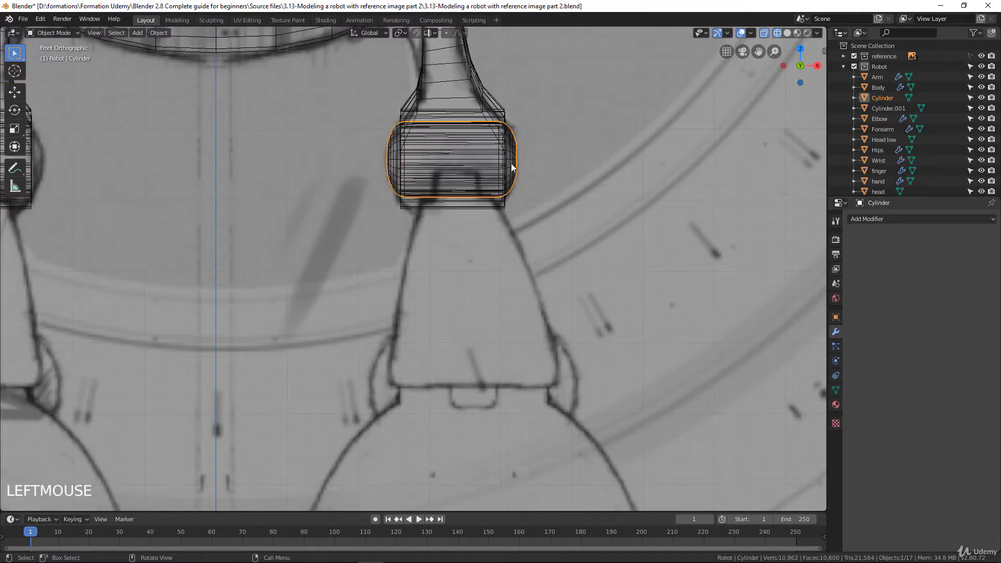
{"action": "key", "text": "Tab"}
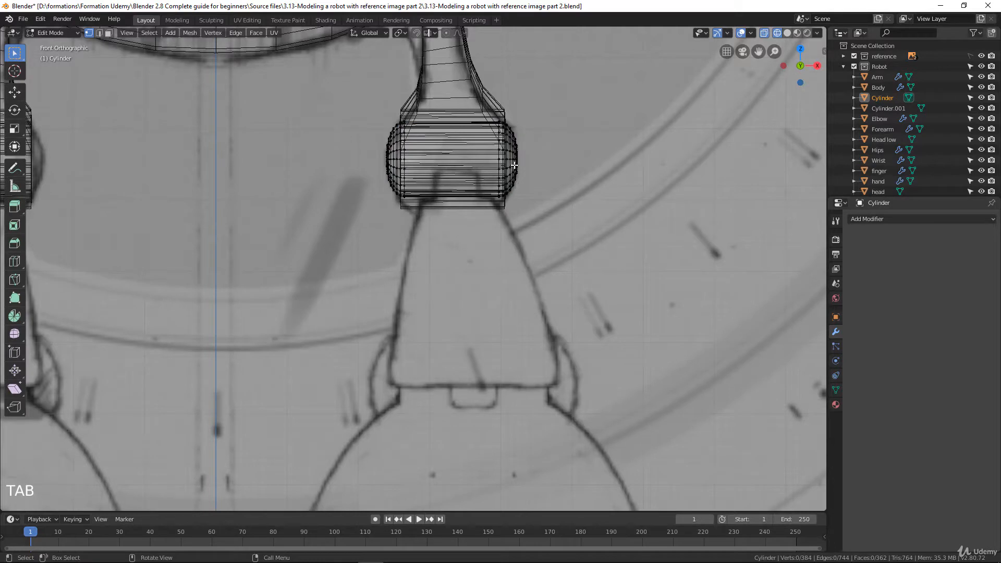
{"action": "key", "text": "a"}
{"action": "key", "text": "h"}
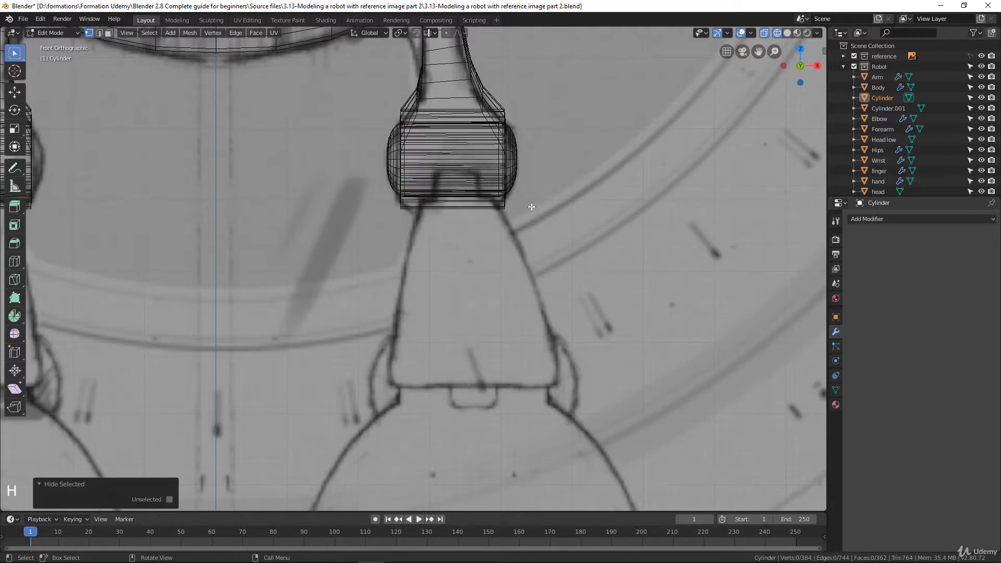
{"action": "key", "text": "alt+h"}
{"action": "key", "text": "g"}
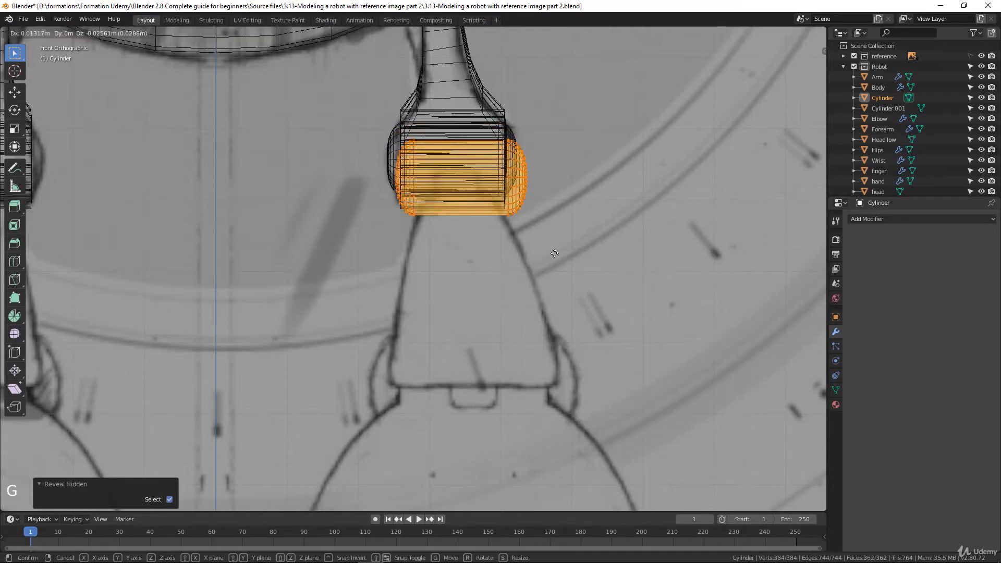
{"action": "left_click", "coordinate": [552, 434]}
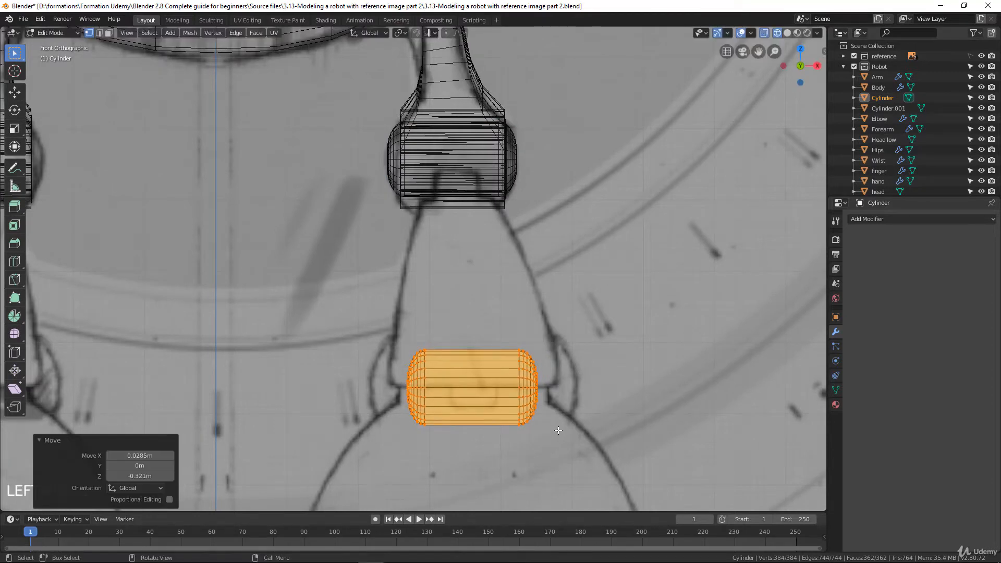
Scale the ankle cylinder by about 1.57 and move it about 0.088 m along Y onto the ankle circle in side view.
{"action": "key", "text": "s"}
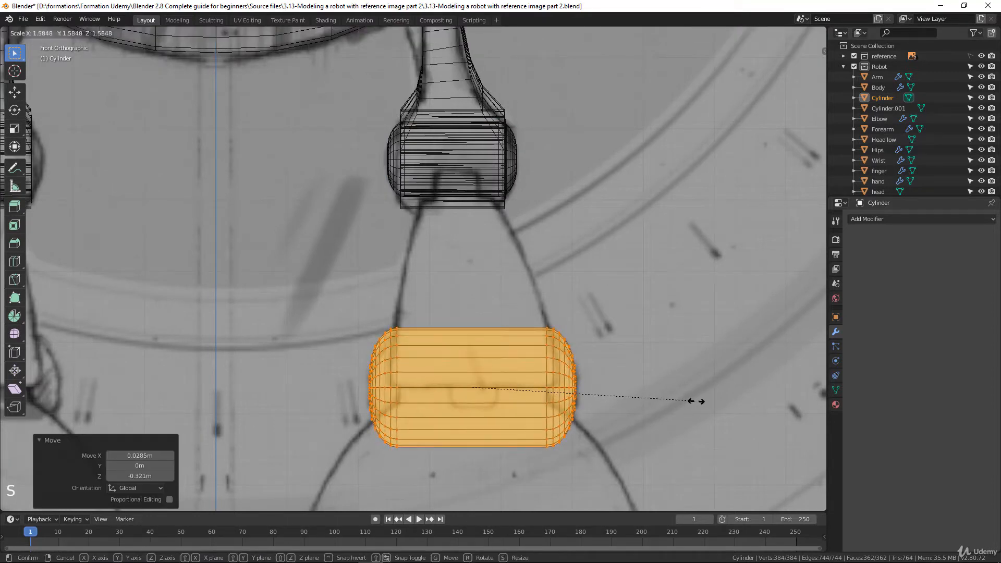
{"action": "left_click", "coordinate": [699, 399]}
{"action": "key", "text": "KP_3"}
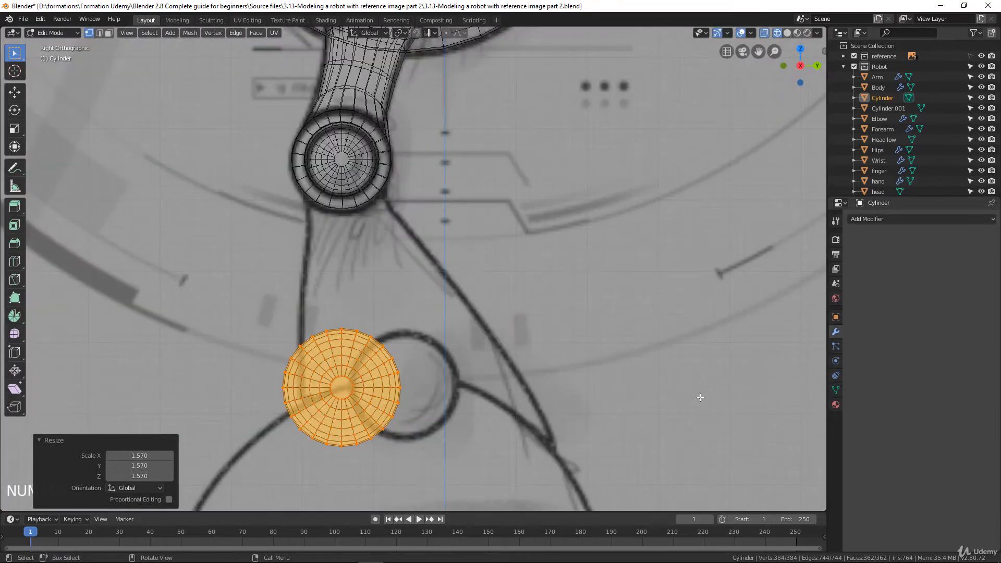
{"action": "key", "text": "g"}
{"action": "key", "text": "y"}
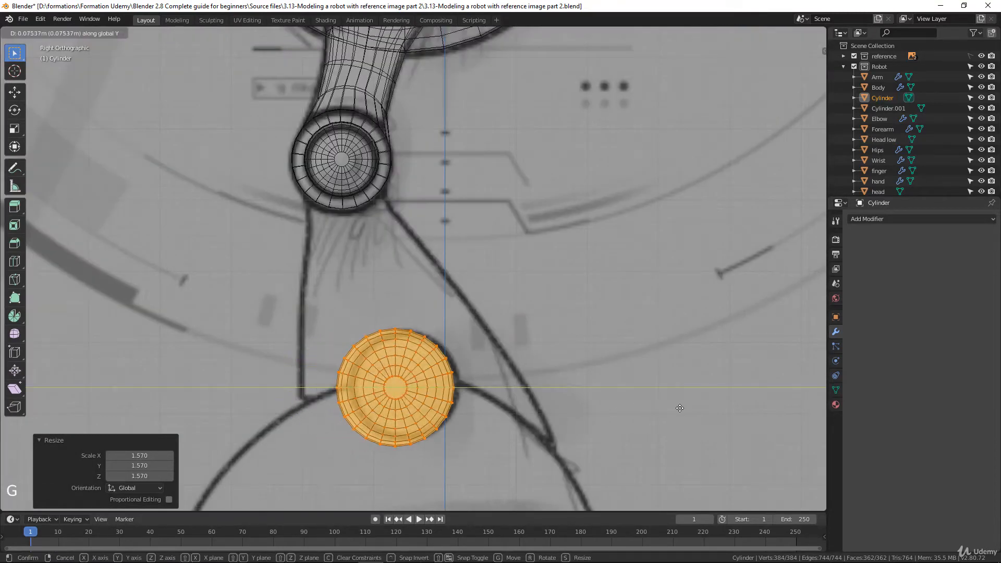
{"action": "left_click", "coordinate": [685, 408]}
{"action": "scroll", "coordinate": [449, 374], "scroll_direction": "down", "scroll_amount": 3}
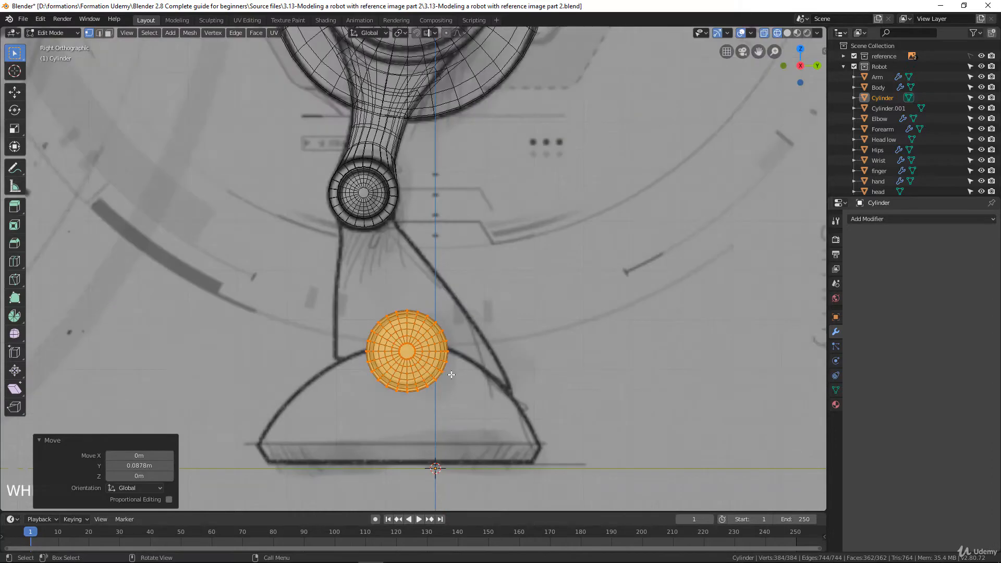
{"action": "scroll", "coordinate": [449, 373], "scroll_direction": "up", "scroll_amount": 2}
Rename the separated cylinder inside the knee joint as knee.
{"action": "key", "text": "Tab"}
{"action": "middle_click_drag", "start_coordinate": [354, 204], "coordinate": [406, 206]}
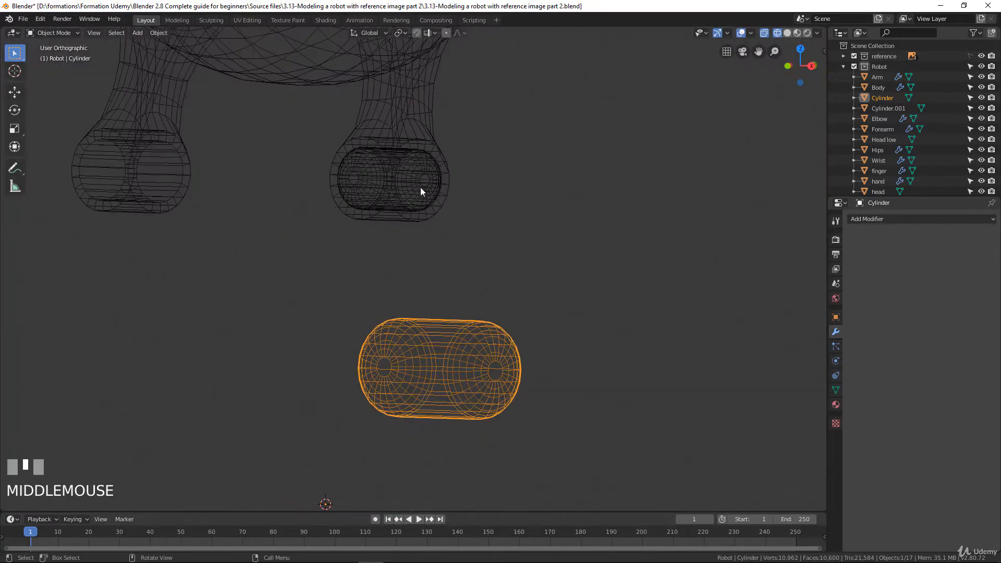
{"action": "left_click", "coordinate": [420, 186]}
{"action": "left_click", "coordinate": [883, 107]}
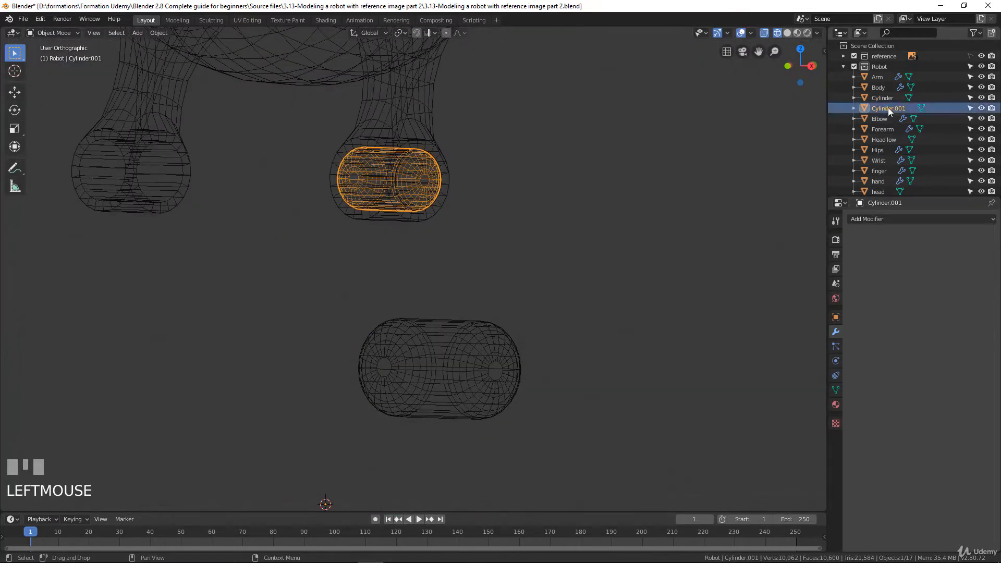
{"action": "double_click", "coordinate": [889, 109]}
{"action": "type", "text": "knee"}
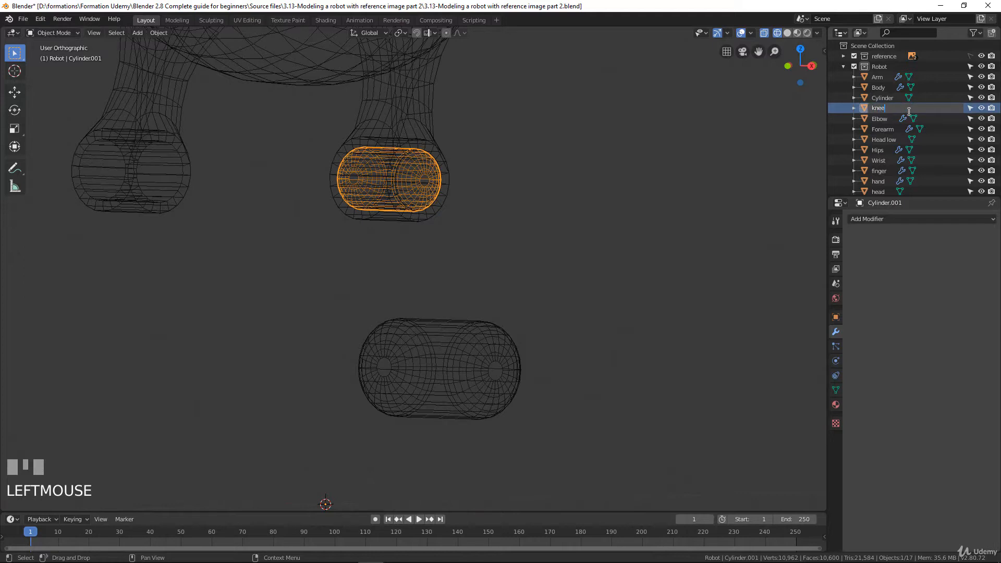
{"action": "key", "text": "KP_Enter"}
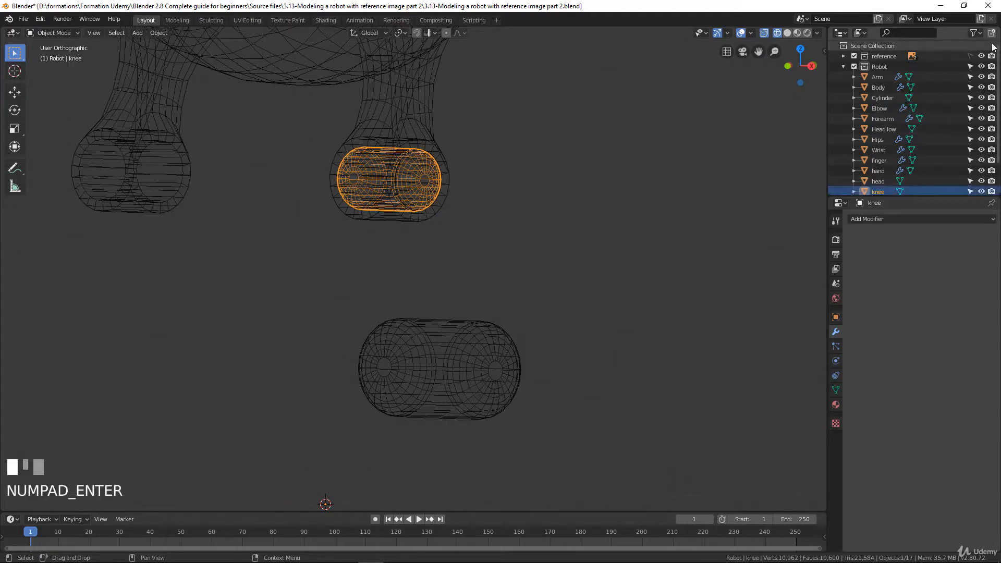
Rename the larger lower cylinder as ankle.
{"action": "left_click", "coordinate": [499, 372]}
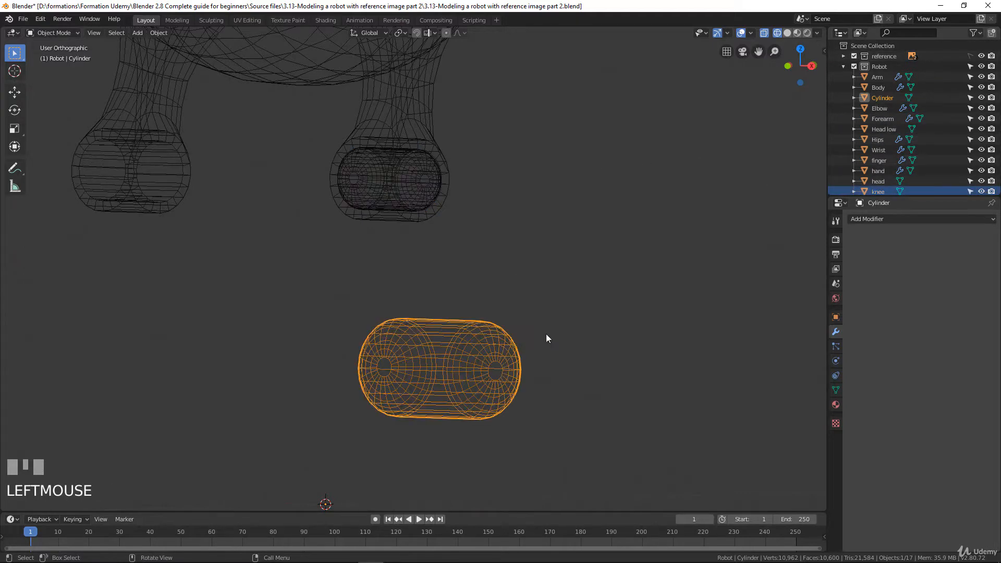
{"action": "double_click", "coordinate": [887, 98]}
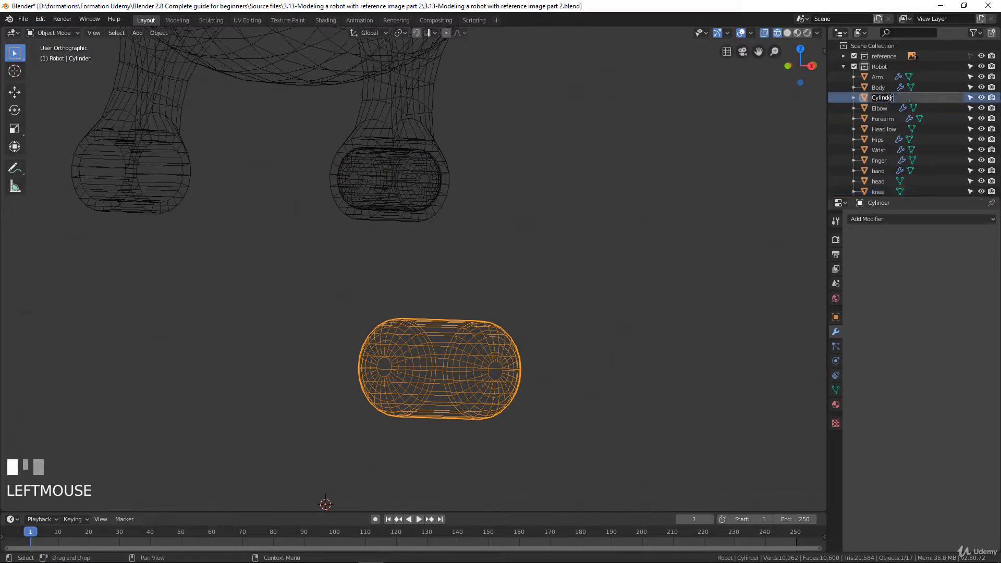
{"action": "type", "text": "ankle"}
{"action": "key", "text": "Return"}
{"action": "scroll", "coordinate": [478, 355], "scroll_direction": "up", "scroll_amount": 2}
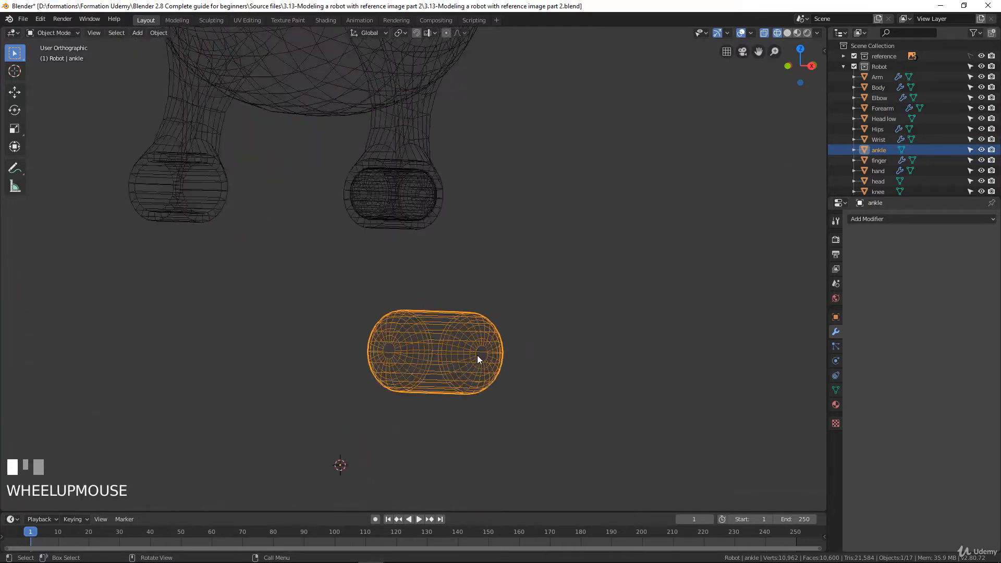
{"action": "middle_click_drag", "start_coordinate": [477, 355], "coordinate": [461, 330]}
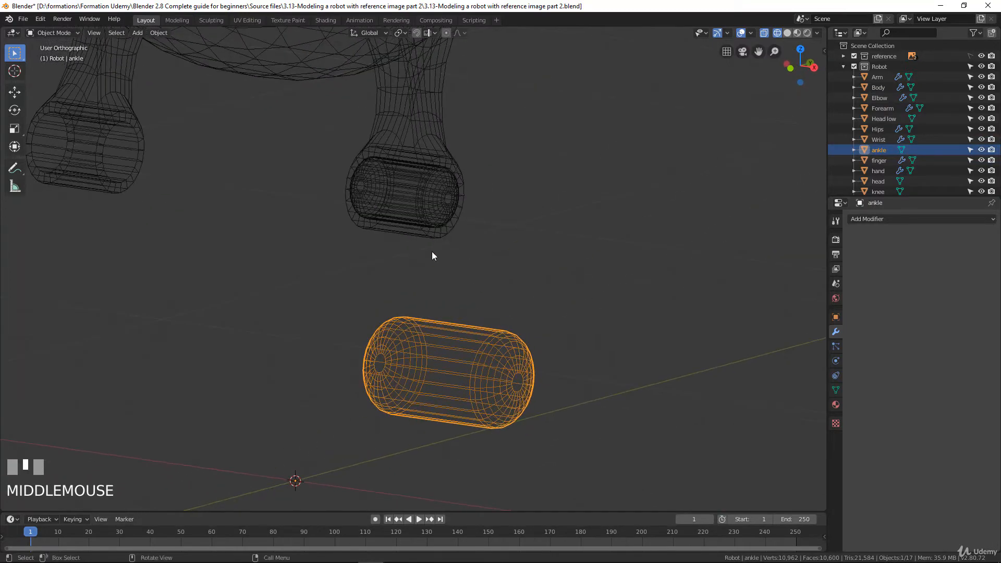
{"action": "key", "text": "KP_3"}
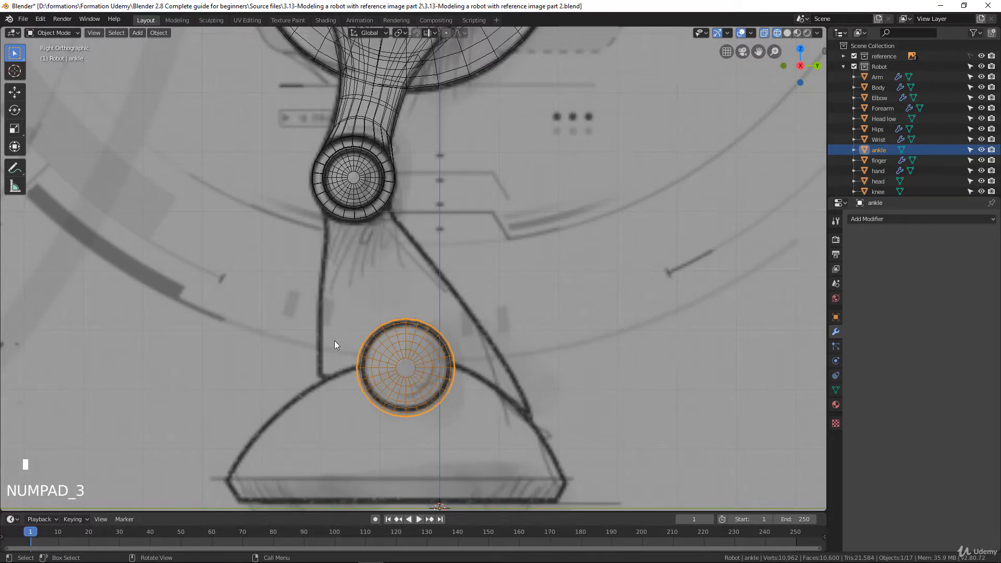
Add a UV sphere with 32 segments, 16 rings and a 1 m radius as the base for the foot.
{"action": "scroll", "coordinate": [395, 397], "scroll_direction": "up", "scroll_amount": 1}
{"action": "middle_click_drag", "start_coordinate": [320, 424], "coordinate": [331, 365], "text": "shift"}
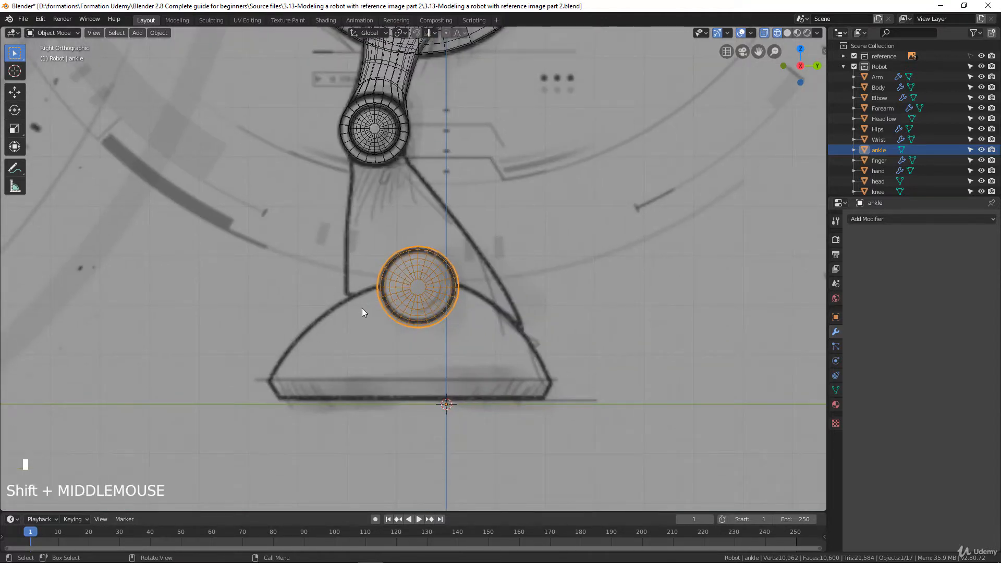
{"action": "scroll", "coordinate": [405, 339], "scroll_direction": "down", "scroll_amount": 2}
{"action": "scroll", "coordinate": [400, 330], "scroll_direction": "up", "scroll_amount": 1}
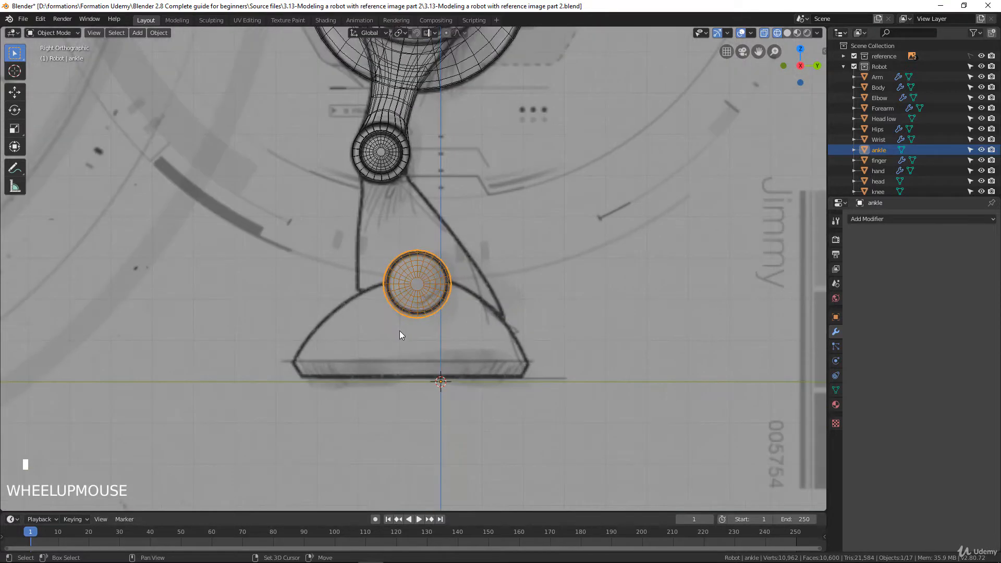
{"action": "key", "text": "shift+a"}
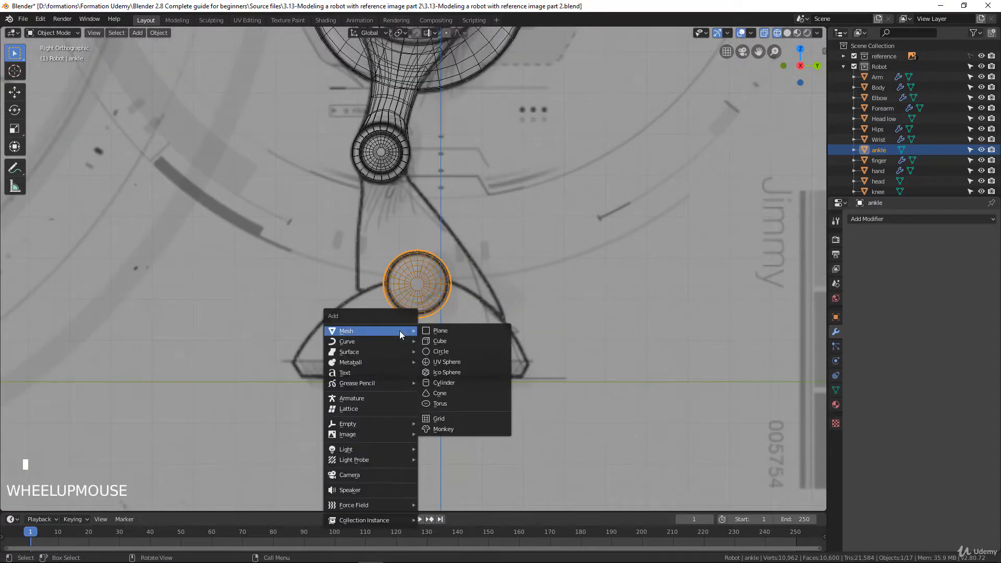
{"action": "left_click", "coordinate": [449, 364]}
{"action": "scroll", "coordinate": [423, 384], "scroll_direction": "down", "scroll_amount": 2}
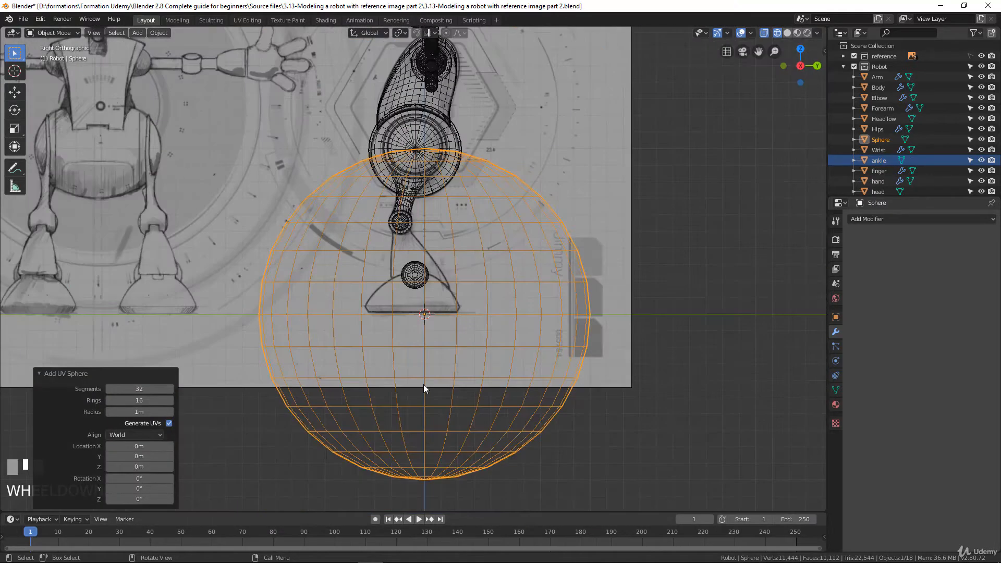
Rotate the sphere's entire mesh by 90° in side view.
{"action": "scroll", "coordinate": [423, 380], "scroll_direction": "down", "scroll_amount": 2}
{"action": "key", "text": "Tab"}
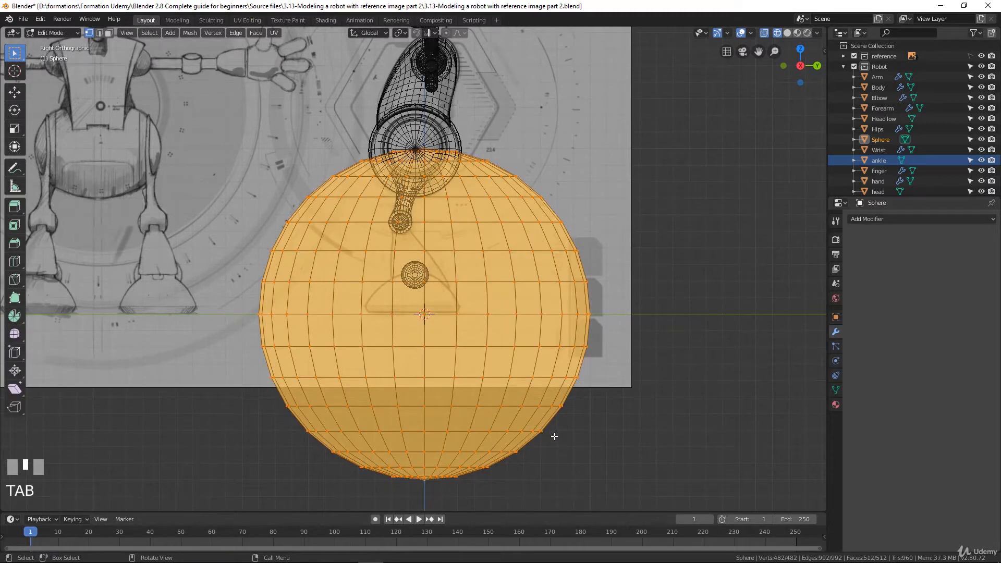
{"action": "type", "text": "r90"}
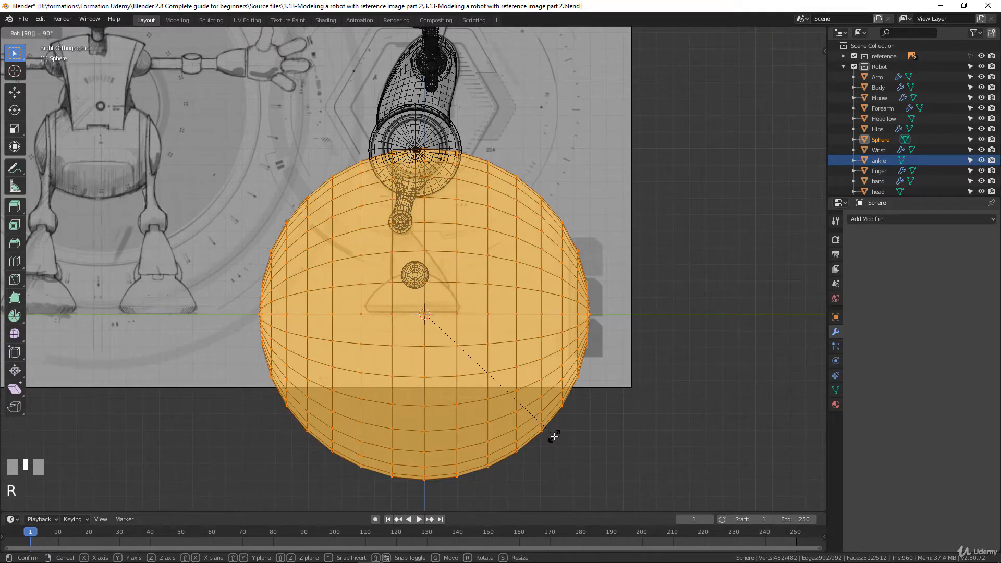
{"action": "left_click", "coordinate": [553, 436]}
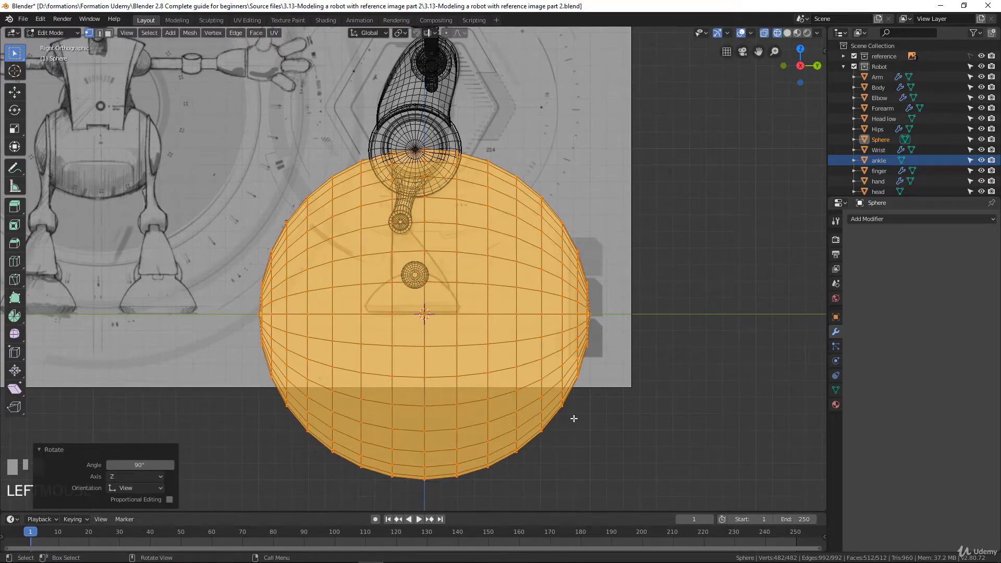
Delete the faces of the sphere's lower half in side view.
{"action": "scroll", "coordinate": [426, 397], "scroll_direction": "up", "scroll_amount": 1}
{"action": "scroll", "coordinate": [427, 398], "scroll_direction": "down", "scroll_amount": 1}
{"action": "key", "text": "a"}
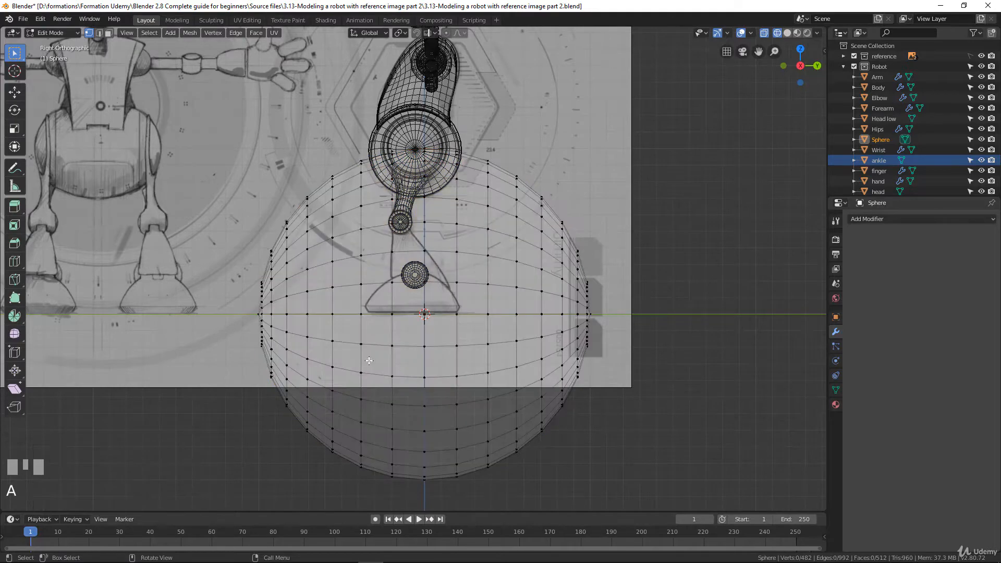
{"action": "key", "text": "b"}
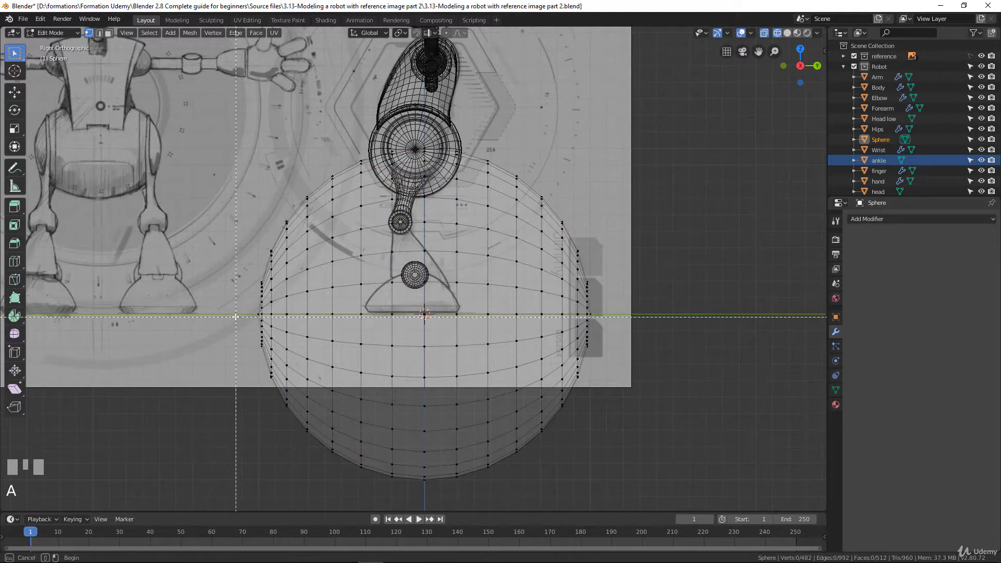
{"action": "left_click_drag", "start_coordinate": [233, 312], "coordinate": [728, 504]}
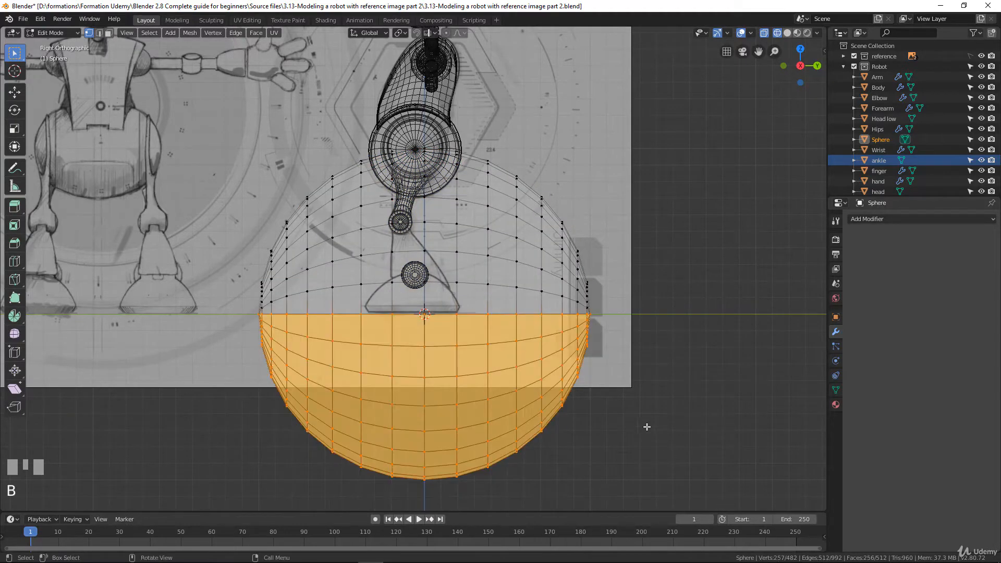
{"action": "key", "text": "x"}
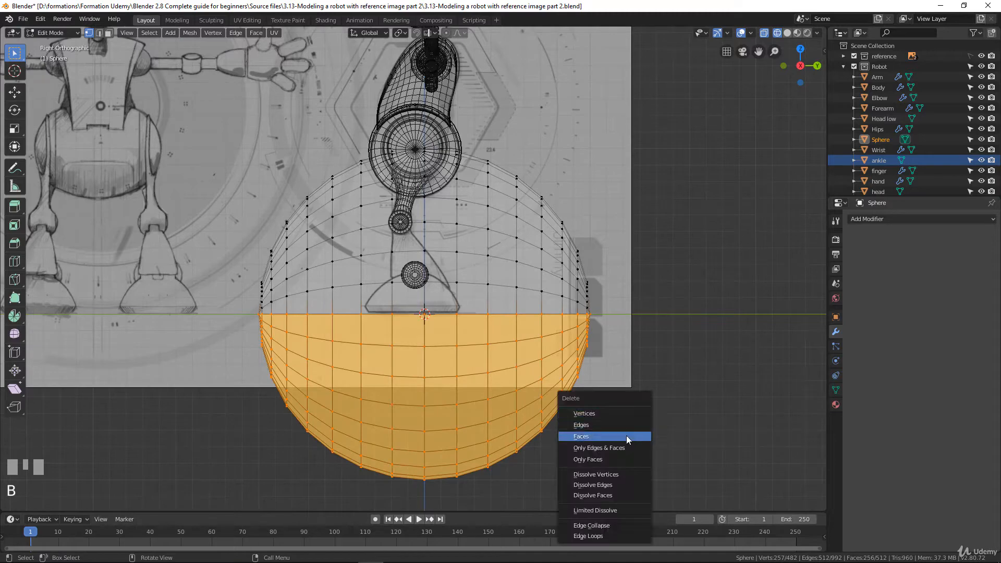
{"action": "left_click", "coordinate": [628, 437]}
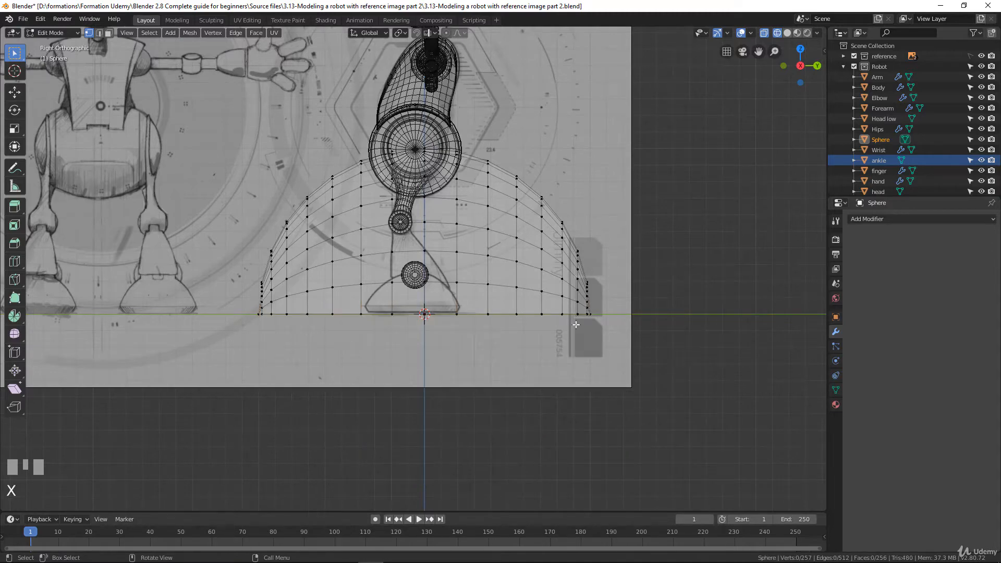
Rotate the entire half sphere by 90° about the global Z axis.
{"action": "scroll", "coordinate": [576, 324], "scroll_direction": "up", "scroll_amount": 1}
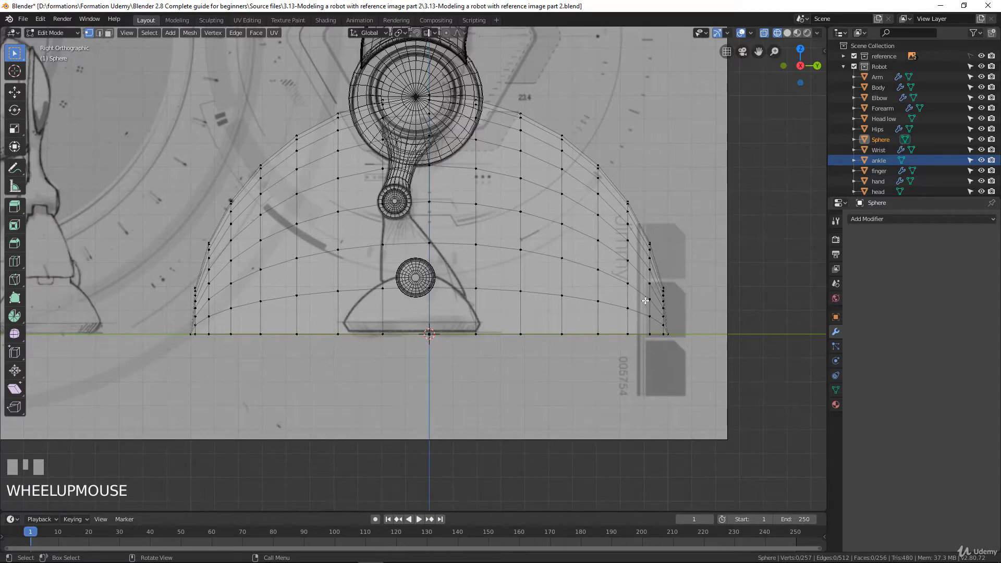
{"action": "key", "text": "a"}
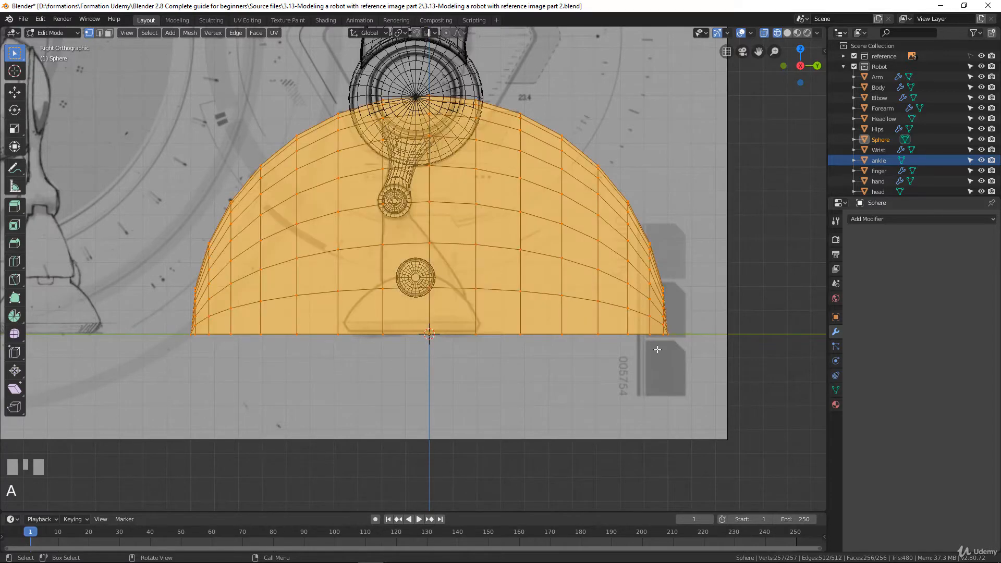
{"action": "type", "text": "rz90"}
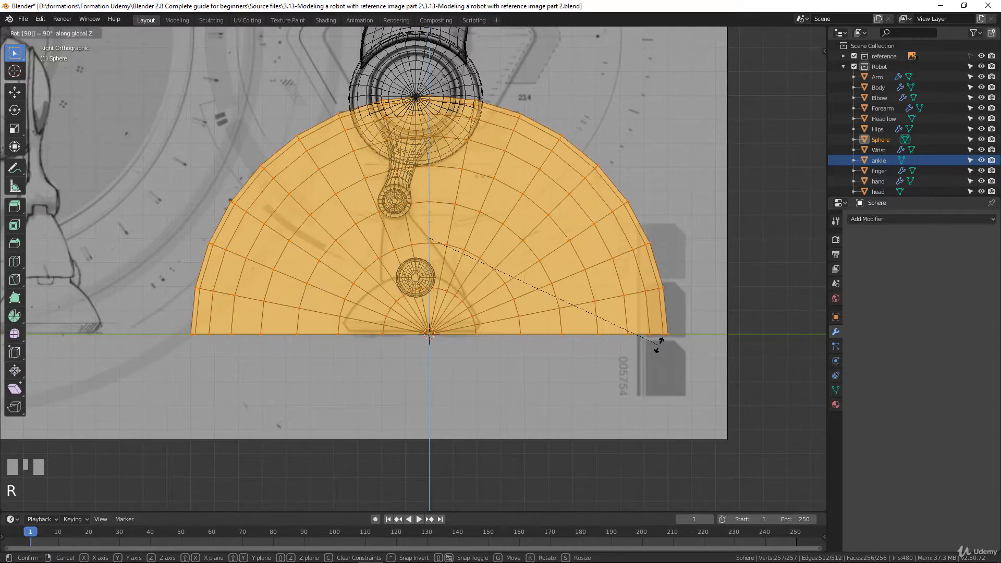
{"action": "left_click", "coordinate": [658, 344]}
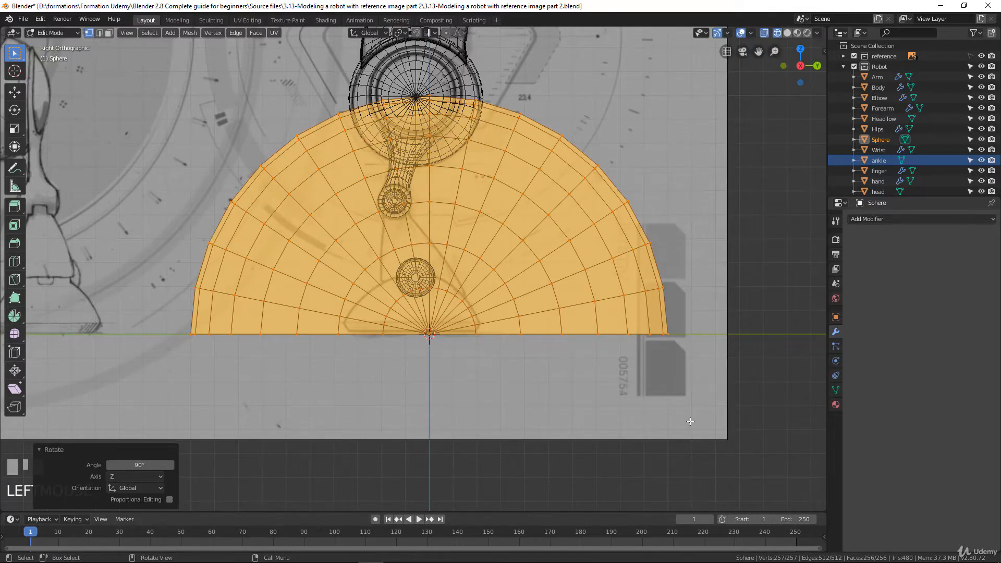
Scale the half sphere to about 0.258 and move it about -0.07 m along Y and -0.247 m along Z onto the foot.
{"action": "key", "text": "s"}
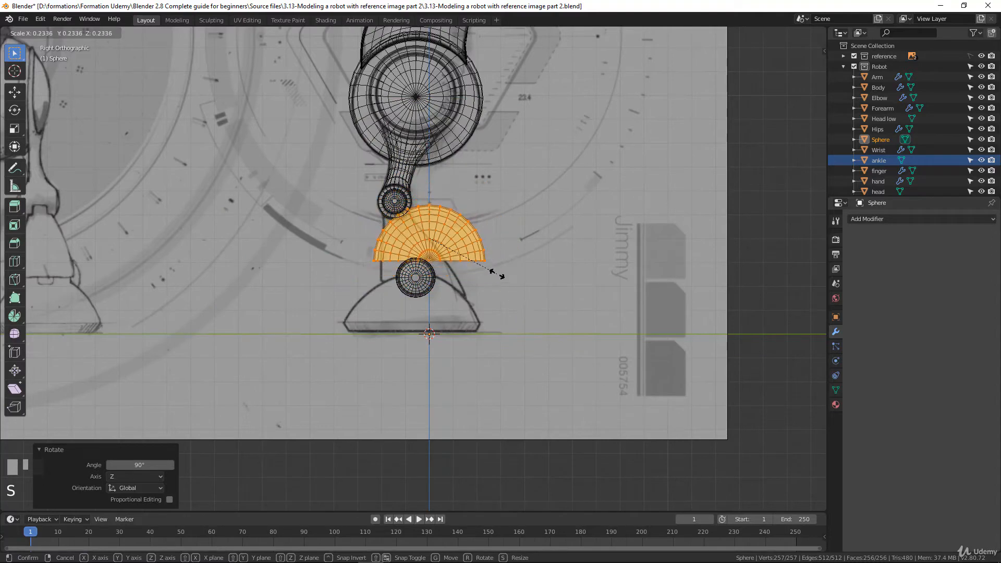
{"action": "left_click", "coordinate": [502, 283]}
{"action": "key", "text": "g"}
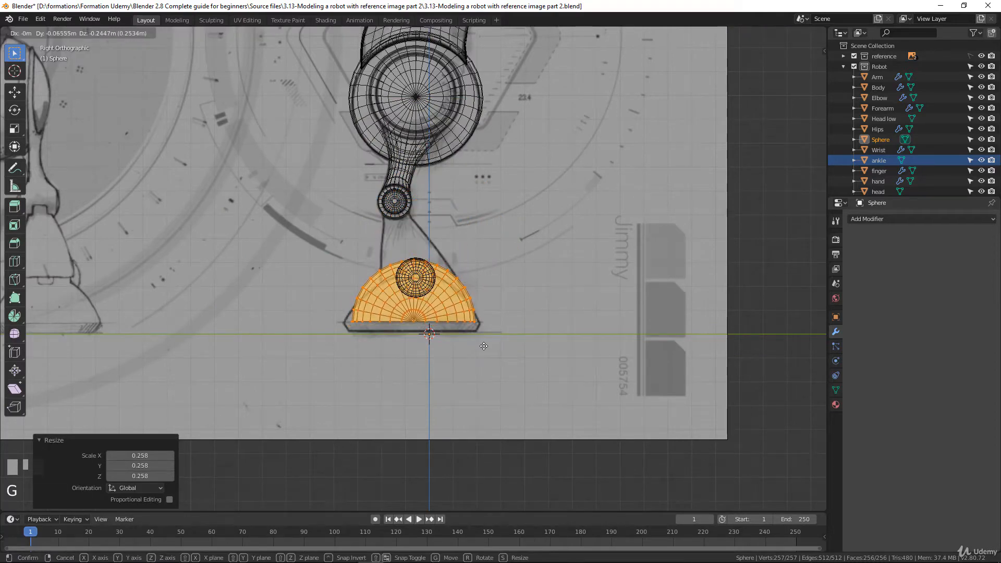
{"action": "left_click", "coordinate": [497, 357]}
Scale the half sphere by about 0.85 and move it down so its base meets the upper line of the drawn sole.
{"action": "scroll", "coordinate": [529, 374], "scroll_direction": "up", "scroll_amount": 5}
{"action": "middle_click_drag", "start_coordinate": [598, 424], "coordinate": [586, 332], "text": "shift"}
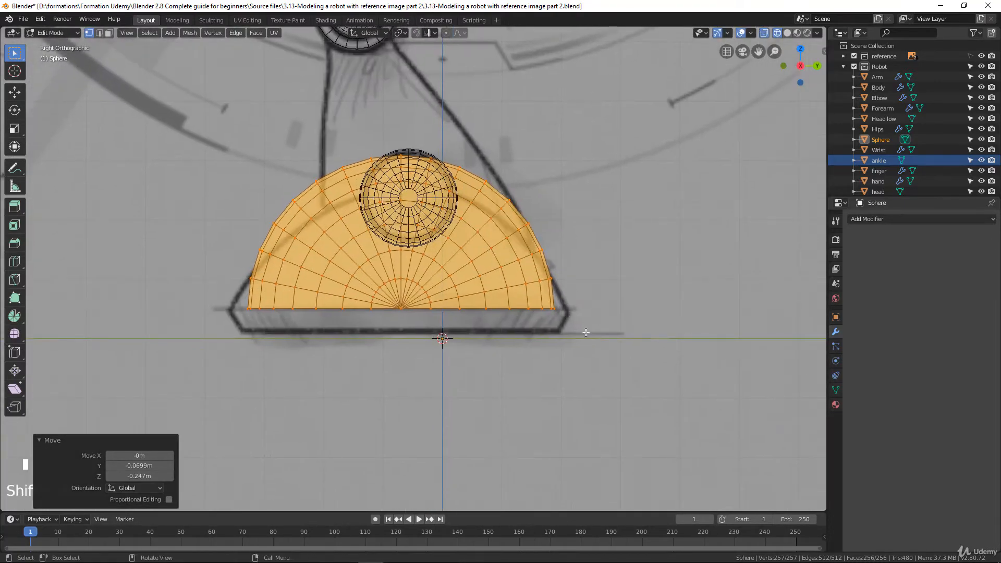
{"action": "key", "text": "s"}
{"action": "left_click", "coordinate": [586, 314]}
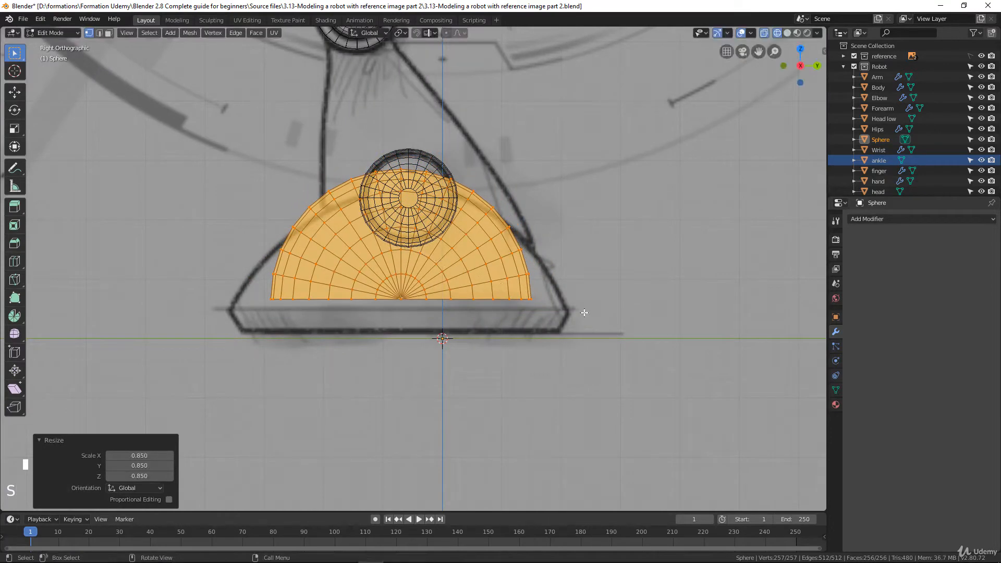
{"action": "key", "text": "g"}
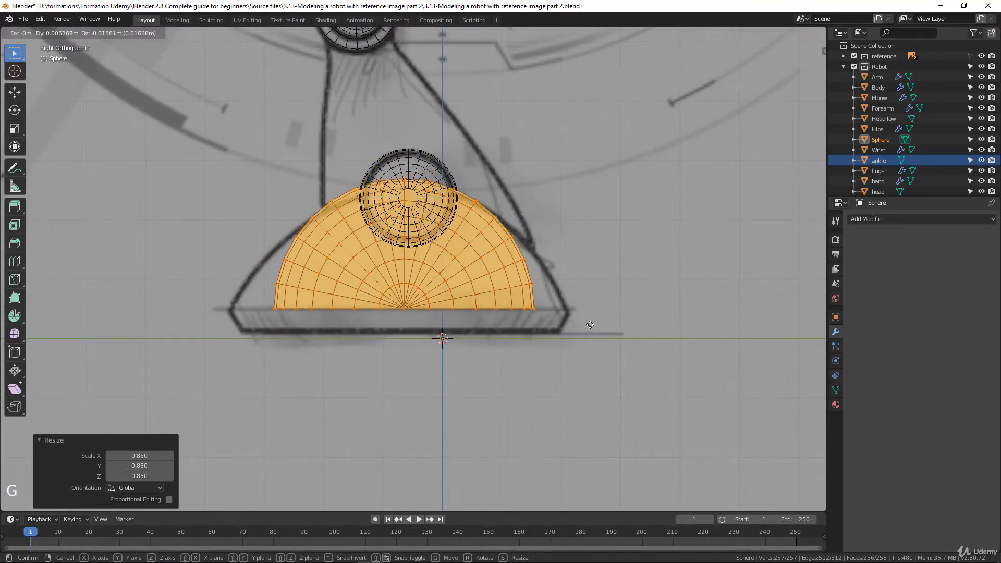
{"action": "left_click", "coordinate": [590, 327]}
Scale the half sphere by about 0.923 and lower it about 0.006 m along Z back onto the sole line.
{"action": "key", "text": "s"}
{"action": "left_click", "coordinate": [625, 327]}
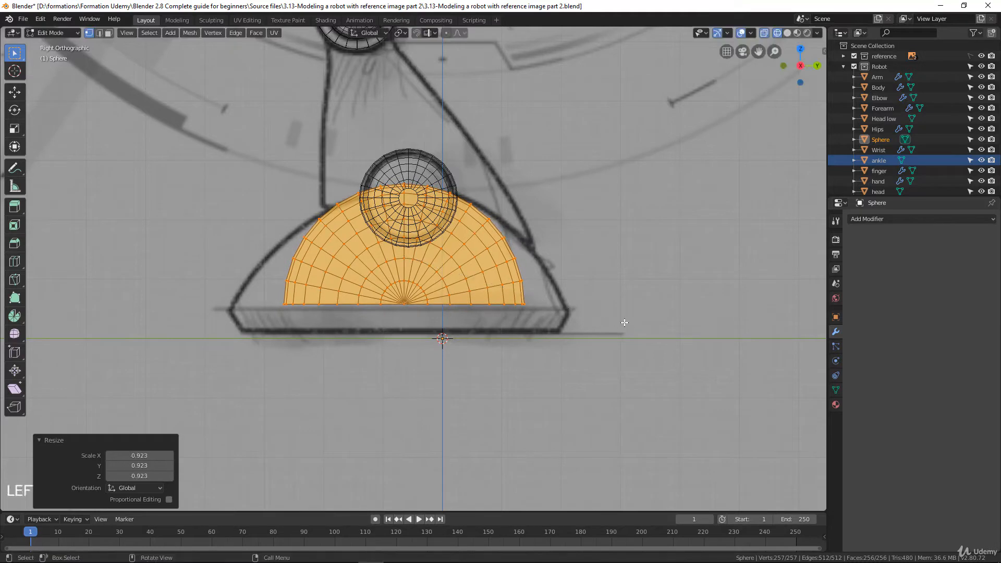
{"action": "key", "text": "g"}
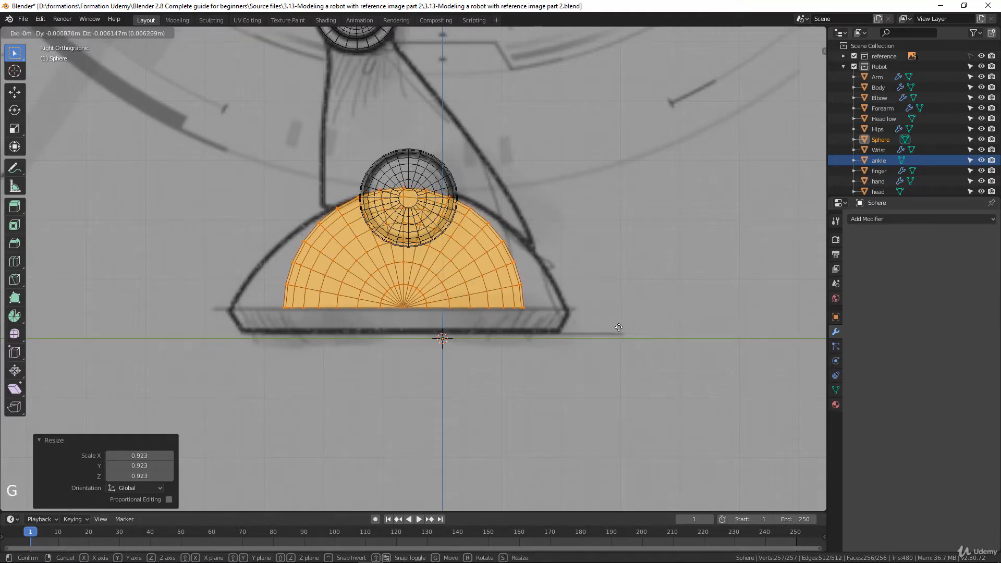
{"action": "left_click", "coordinate": [619, 327]}
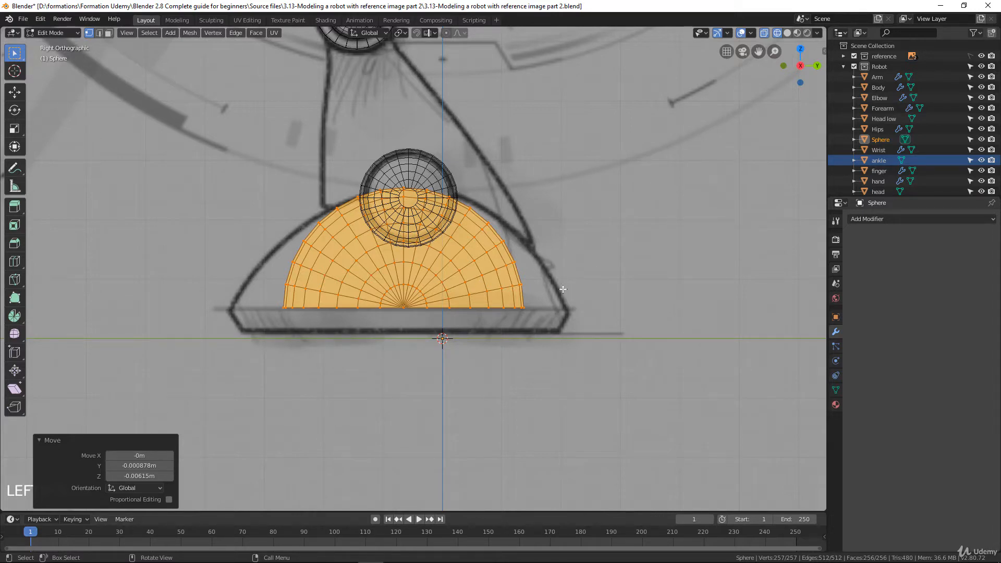
Select the half sphere's bottom edge loop and set the proportional editing falloff to Sharp.
{"action": "left_click", "coordinate": [439, 309], "text": "alt"}
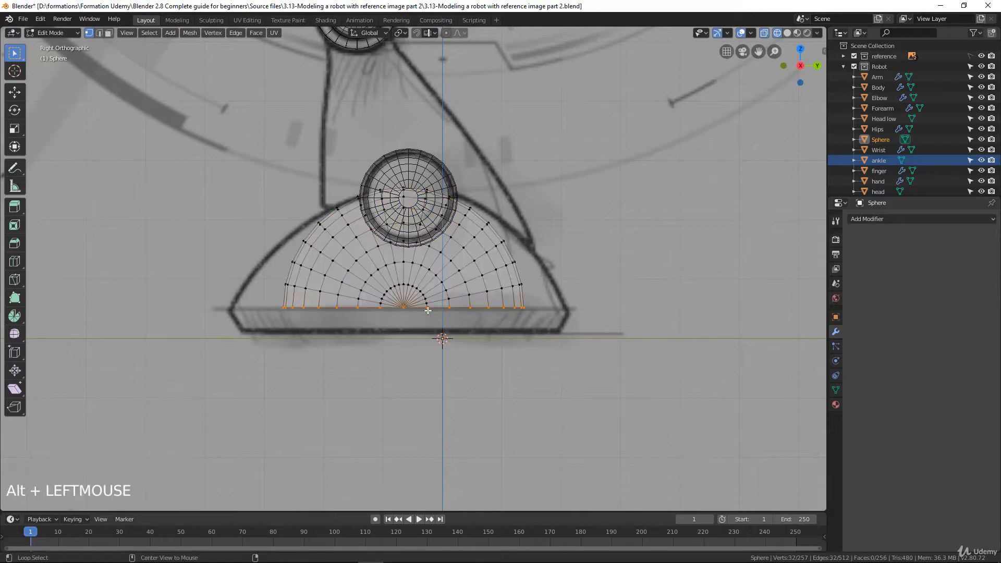
{"action": "left_click", "coordinate": [458, 33]}
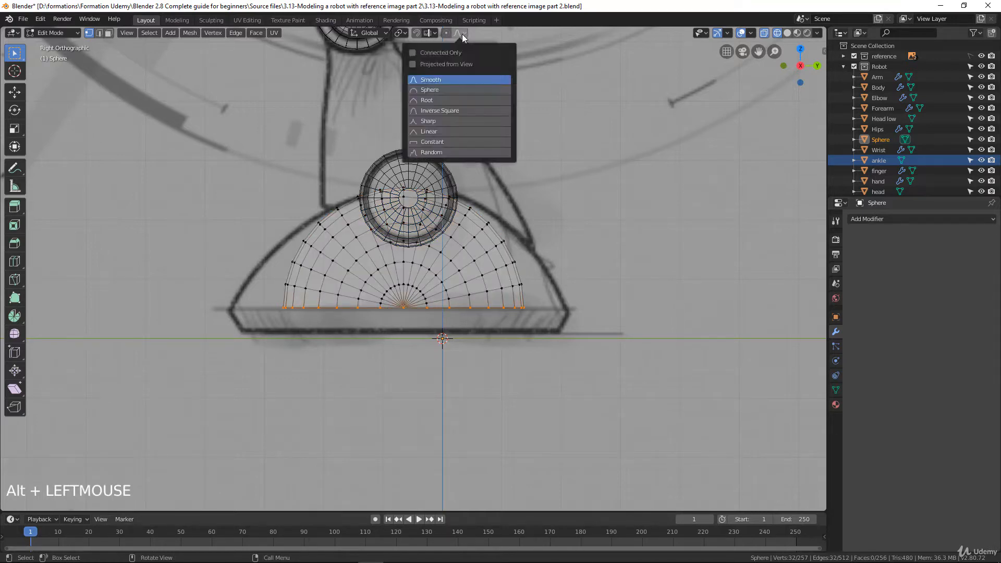
{"action": "left_click", "coordinate": [450, 122]}
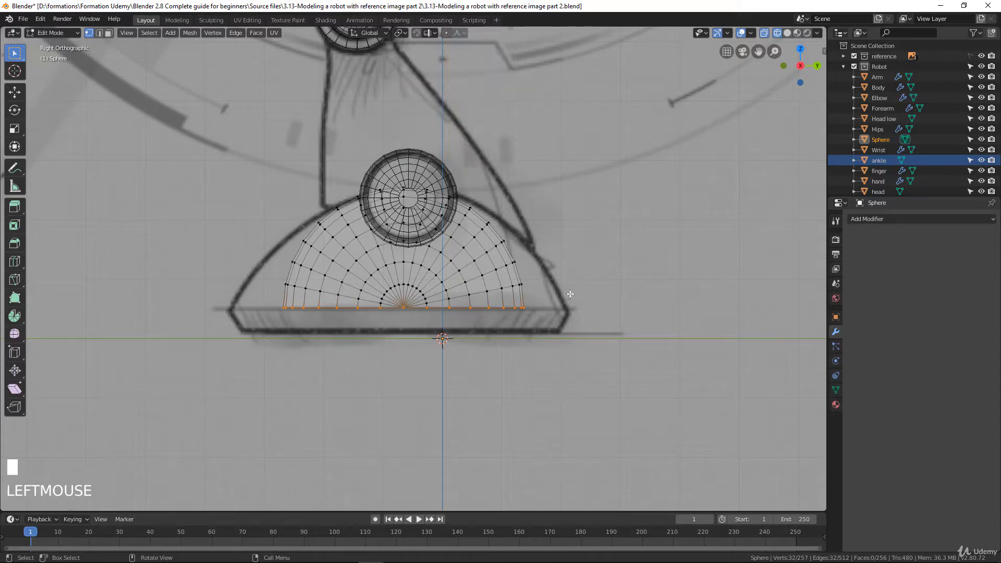
{"action": "key", "text": "s"}
{"action": "key", "text": "x"}
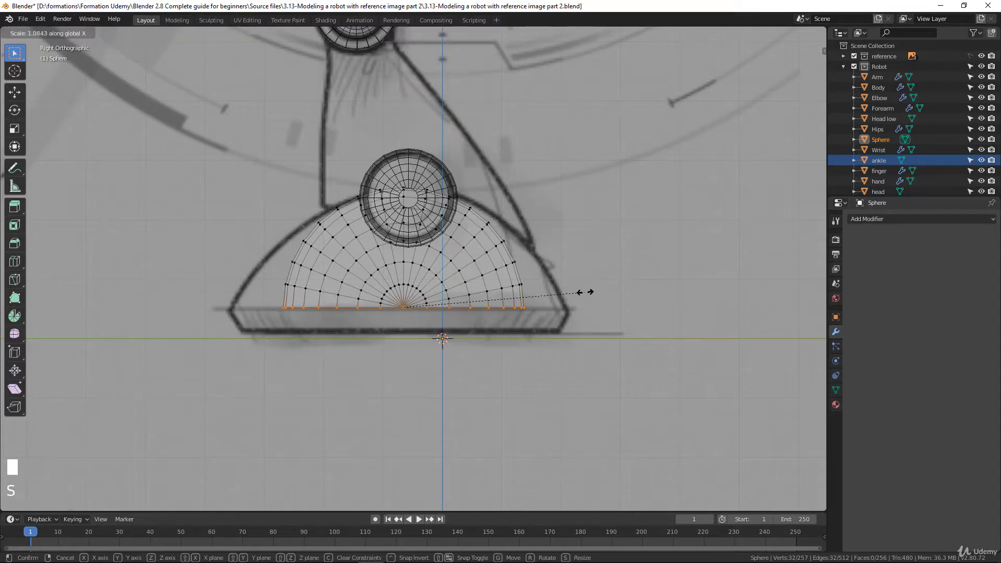
{"action": "key", "text": "y"}
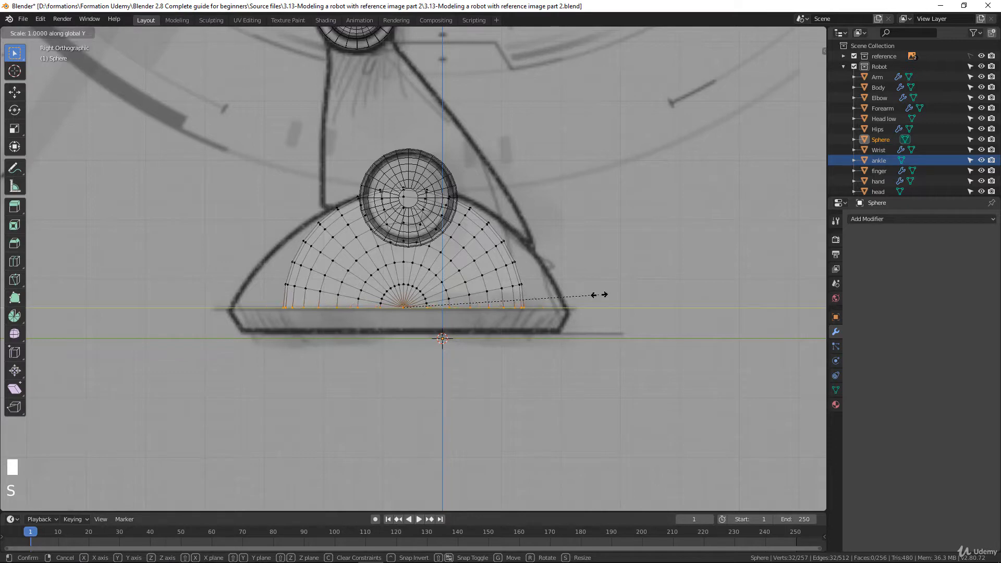
{"action": "right_click", "coordinate": [615, 300]}
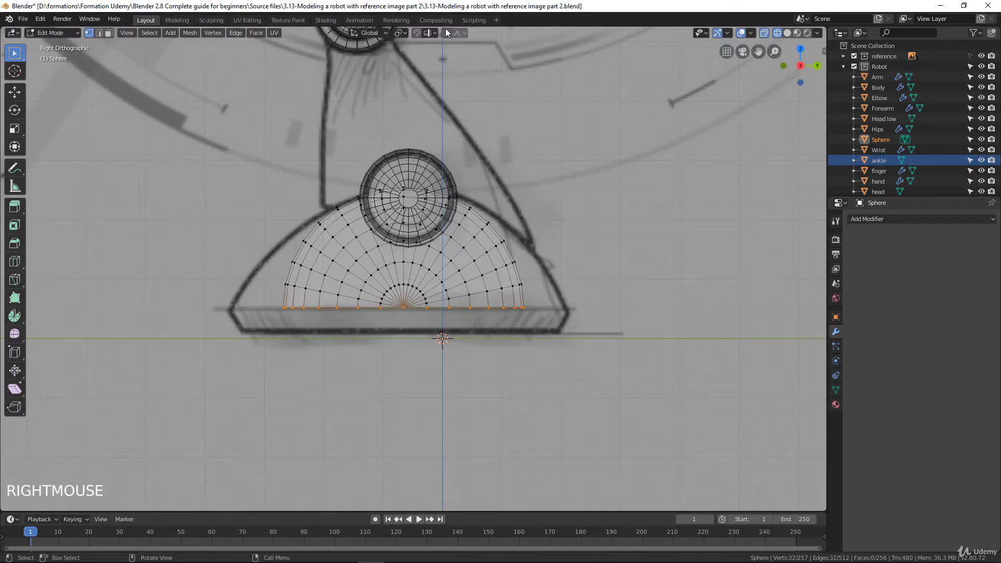
Enable proportional editing.
{"action": "left_click", "coordinate": [445, 34]}
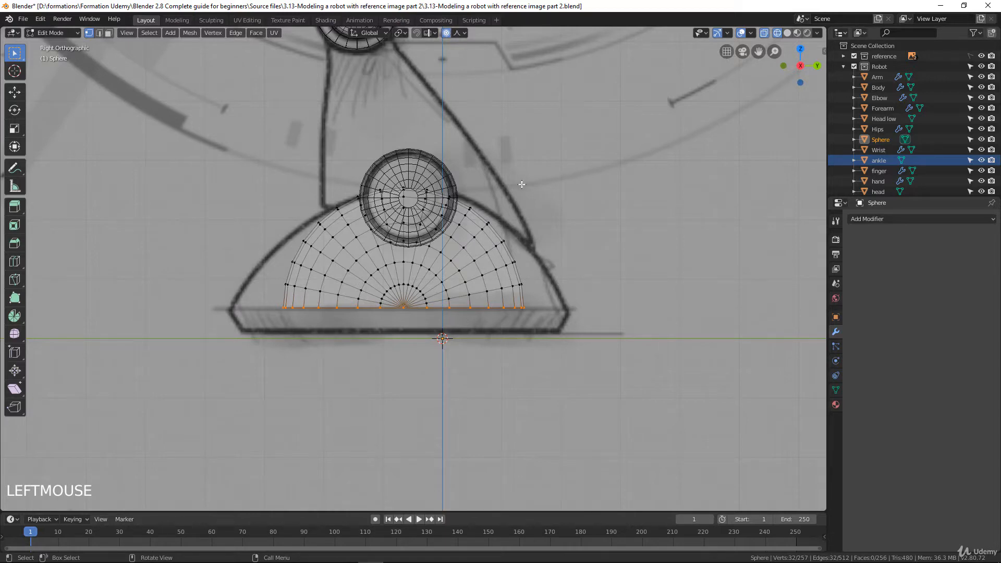
Try to stretch the bottom edge loop by about 1.39 along Y with proportional size 0.29 to match the foot outline.
{"action": "key", "text": "s"}
{"action": "key", "text": "y"}
{"action": "scroll", "coordinate": [573, 201], "scroll_direction": "down", "scroll_amount": 3}
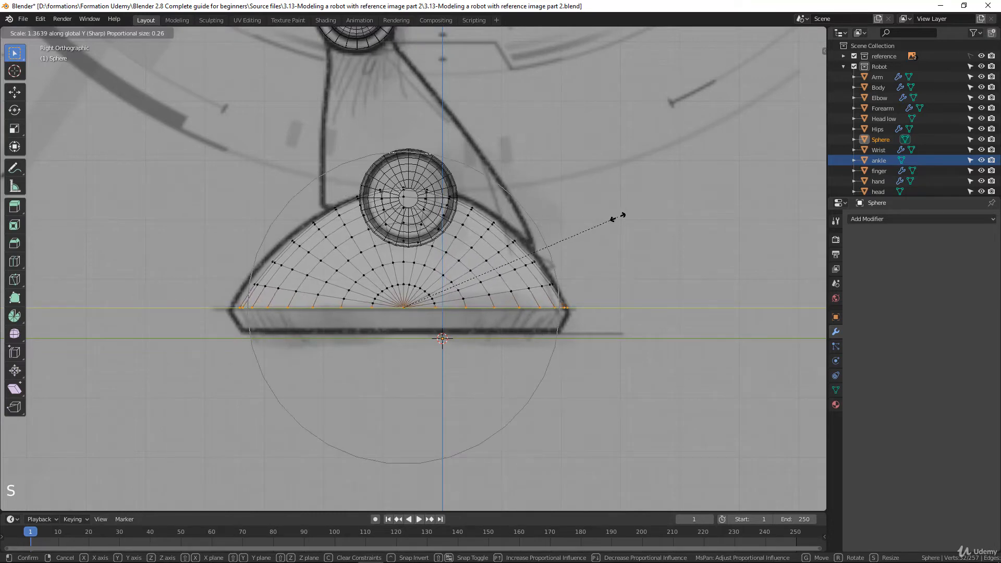
{"action": "scroll", "coordinate": [617, 216], "scroll_direction": "down", "scroll_amount": 1}
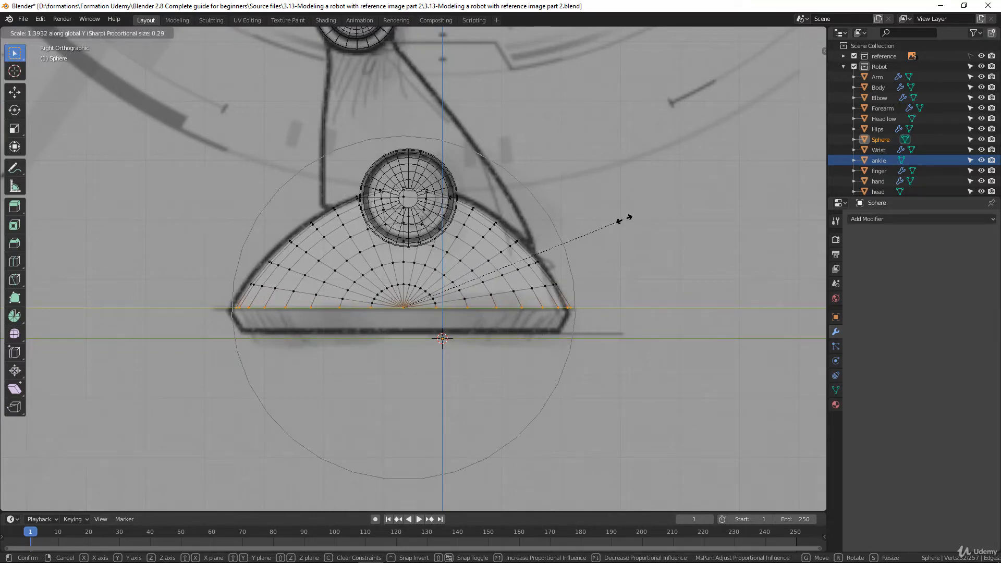
{"action": "scroll", "coordinate": [624, 227], "scroll_direction": "up", "scroll_amount": 1}
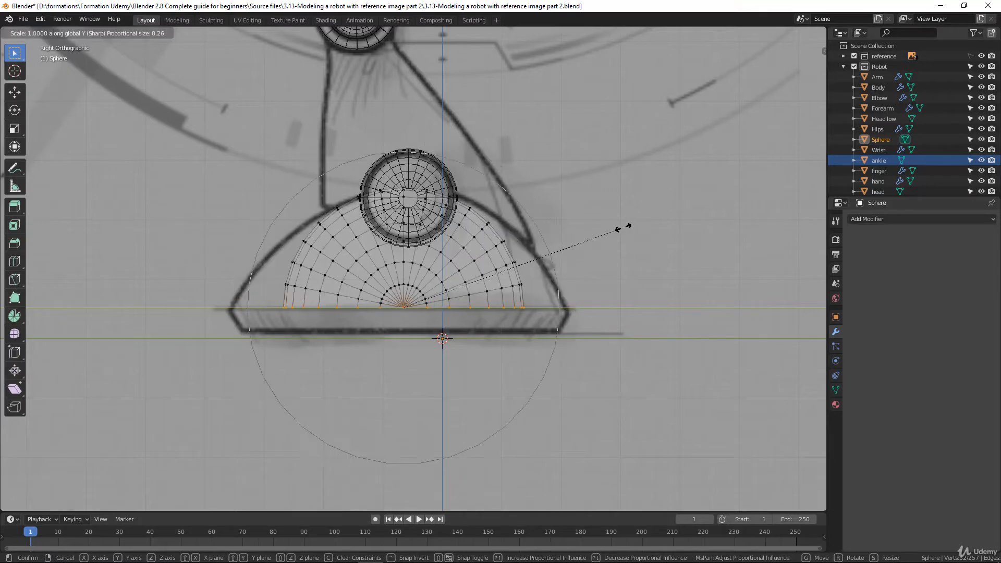
{"action": "right_click", "coordinate": [634, 231]}
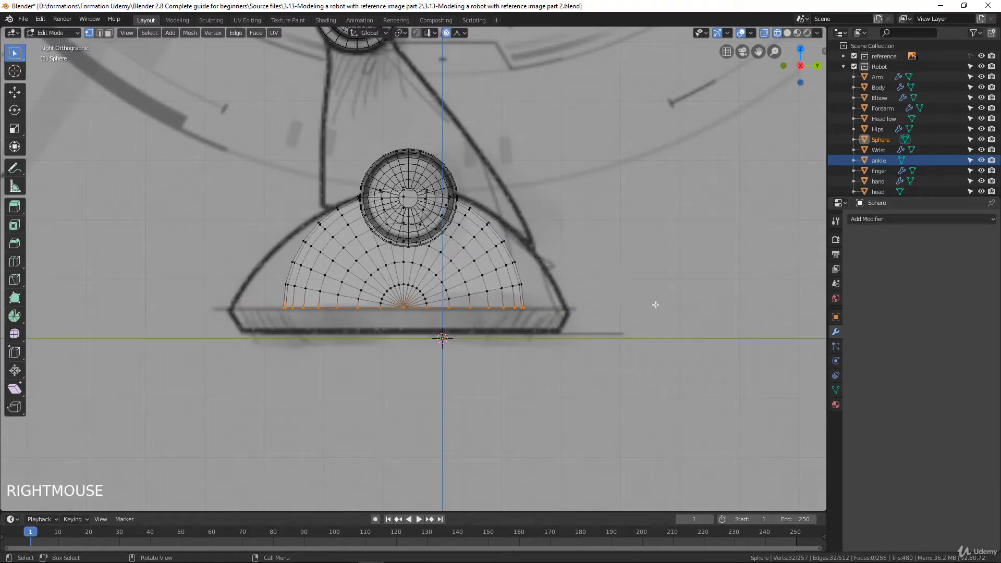
Stretch the half sphere's bottom edge loop by about 1.392 along Y with proportional size about 0.51 to match the foot outline.
{"action": "key", "text": "s"}
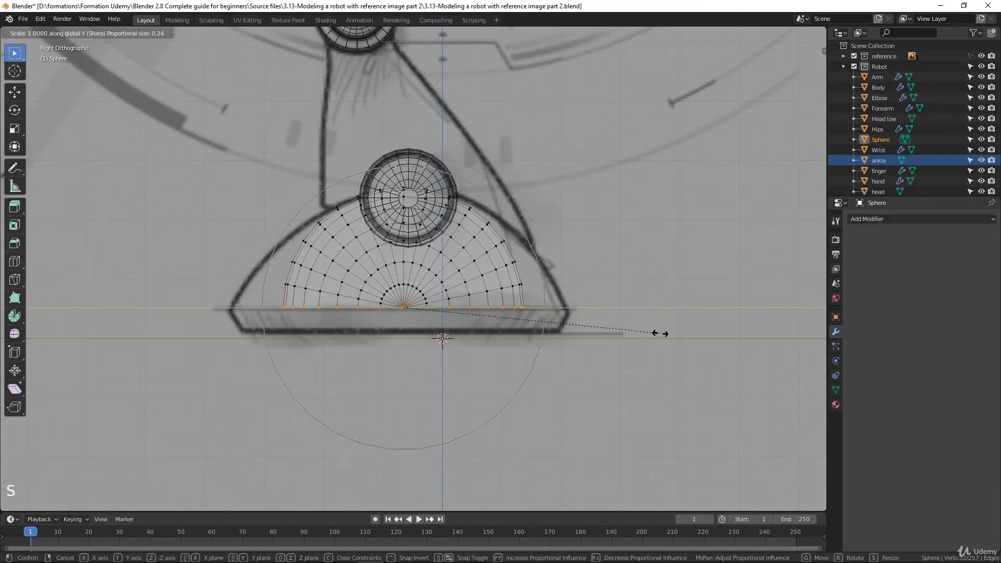
{"action": "scroll", "coordinate": [660, 334], "scroll_direction": "up", "scroll_amount": 3}
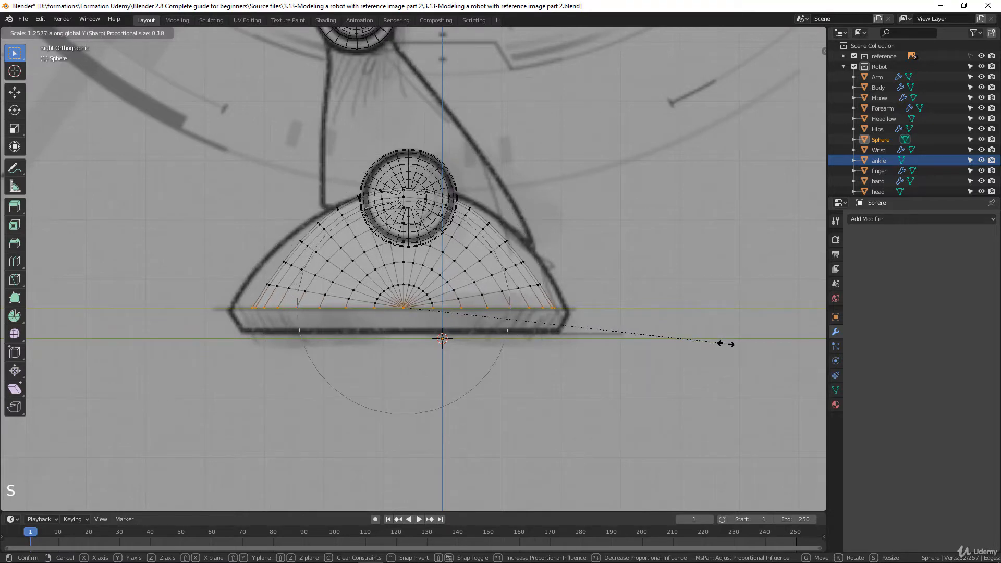
{"action": "scroll", "coordinate": [706, 339], "scroll_direction": "down", "scroll_amount": 8}
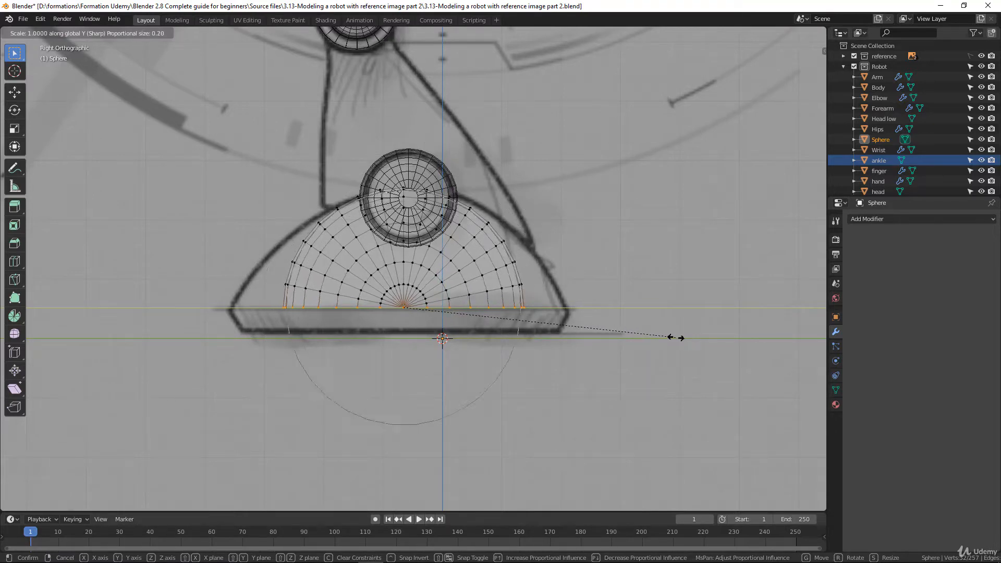
{"action": "scroll", "coordinate": [744, 347], "scroll_direction": "down", "scroll_amount": 1}
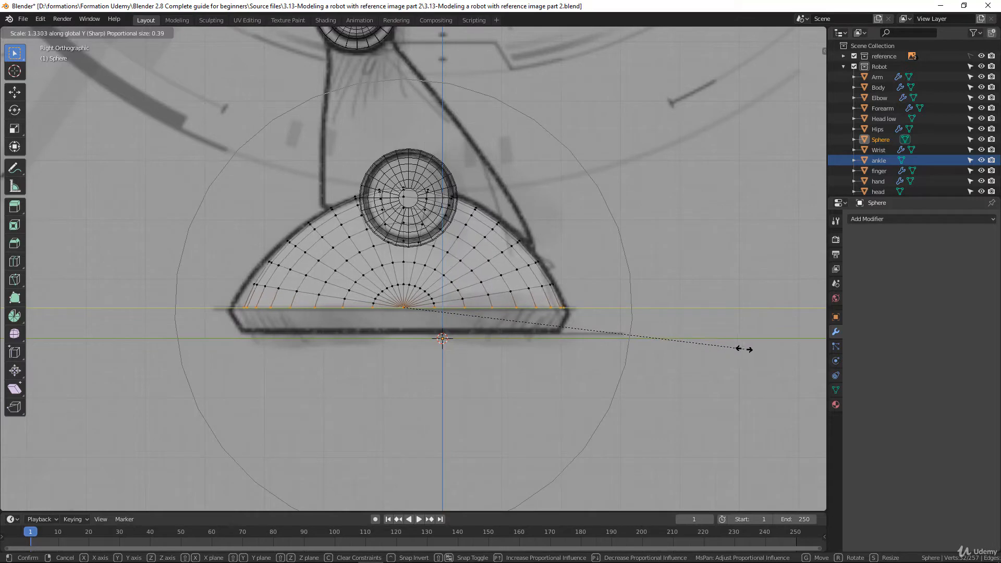
{"action": "scroll", "coordinate": [746, 349], "scroll_direction": "down", "scroll_amount": 2}
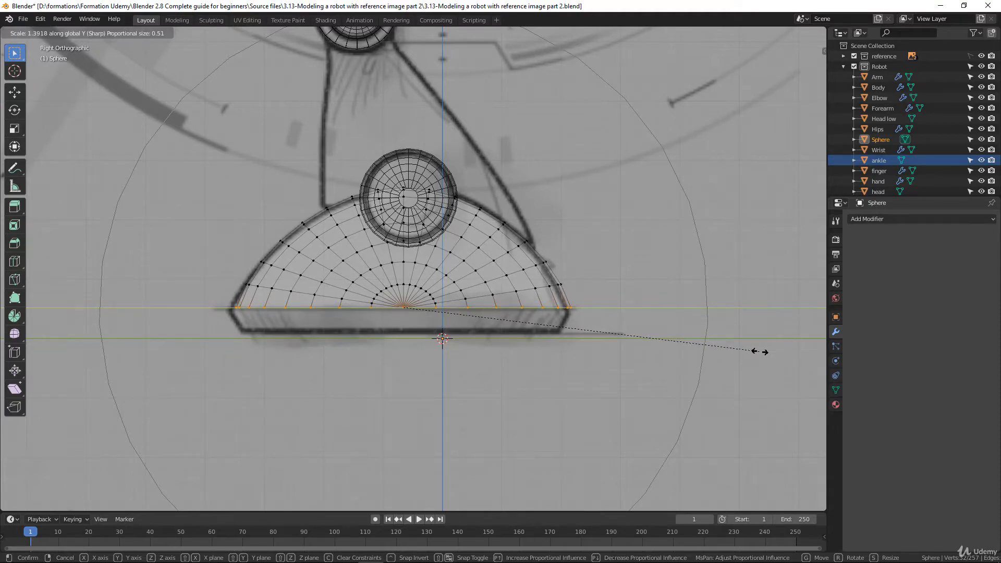
{"action": "left_click", "coordinate": [761, 351]}
In the front view, move the whole half sphere mesh about 0.361 m along X to sit under the ankle cylinder.
{"action": "scroll", "coordinate": [760, 351], "scroll_direction": "down", "scroll_amount": 3}
{"action": "middle_click_drag", "start_coordinate": [678, 333], "coordinate": [533, 292]}
{"action": "key", "text": "KP_1"}
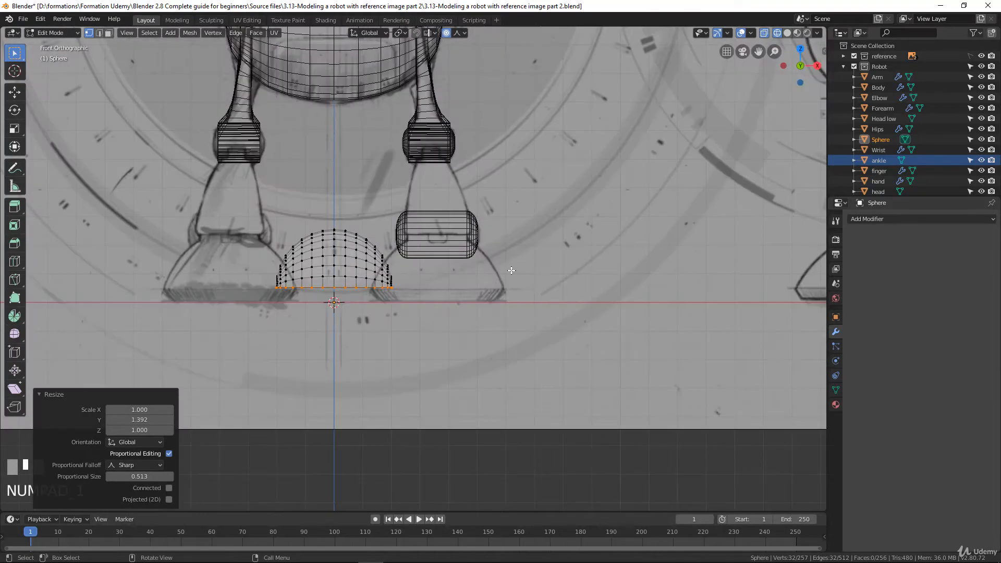
{"action": "key", "text": "a"}
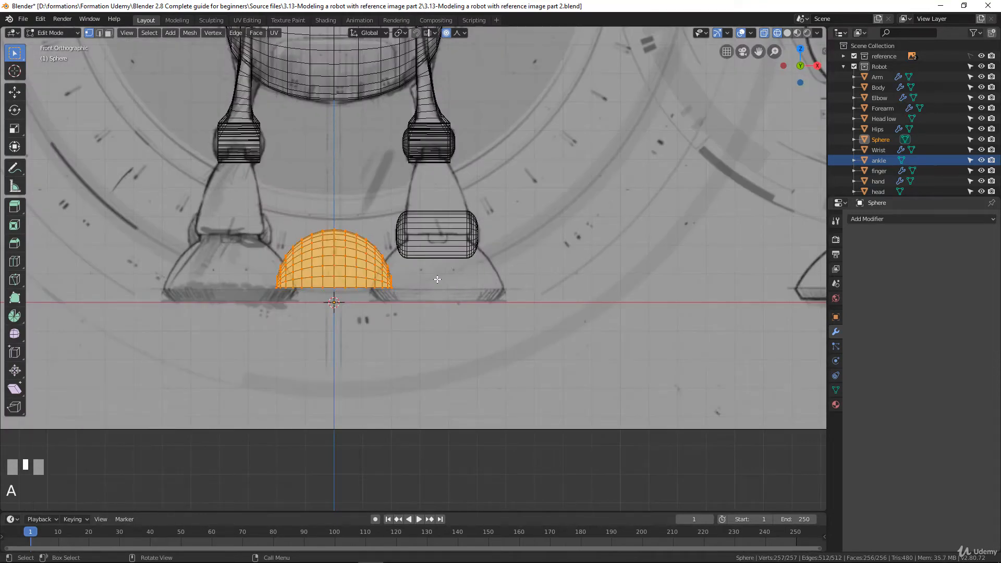
{"action": "key", "text": "g"}
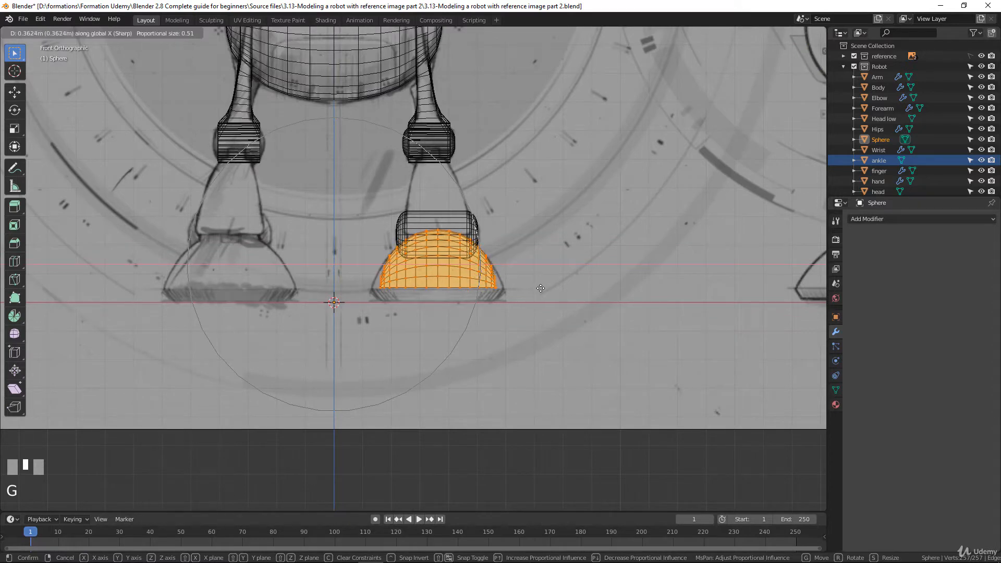
{"action": "left_click", "coordinate": [540, 288]}
Widen the bottom edge loop by about 1.12 along X with a smaller proportional size to match the front foot outline.
{"action": "scroll", "coordinate": [540, 289], "scroll_direction": "up", "scroll_amount": 5}
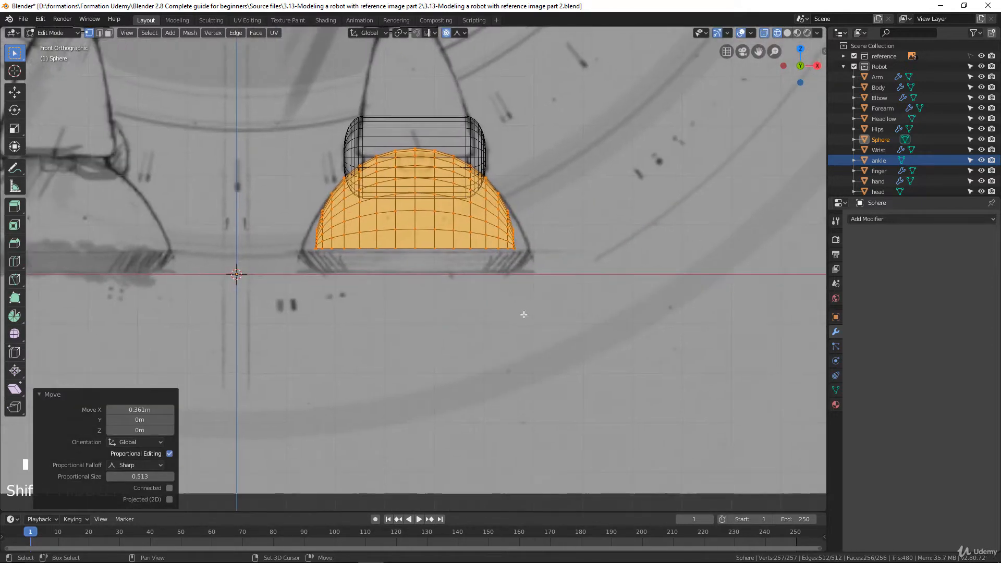
{"action": "left_click", "coordinate": [433, 244], "text": "alt"}
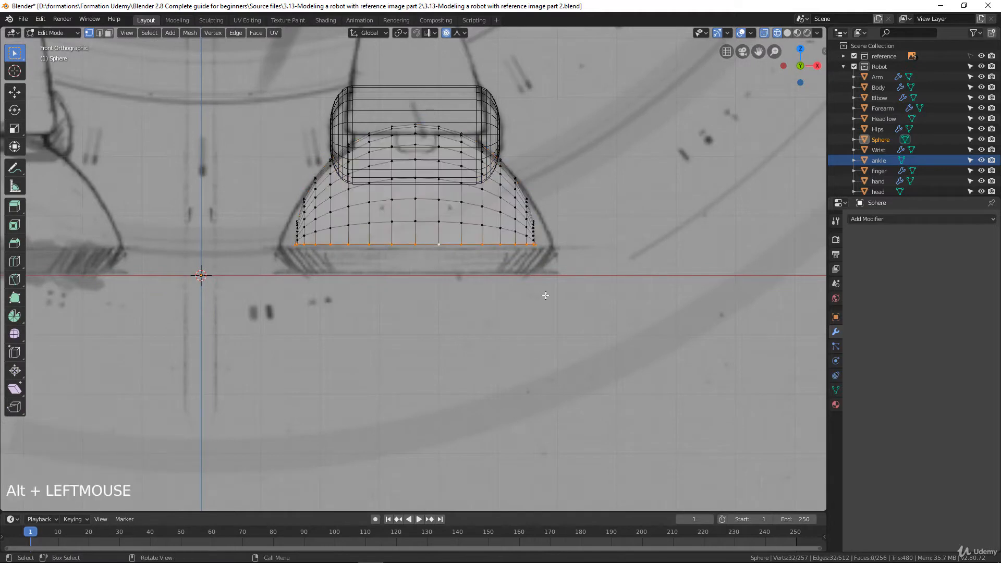
{"action": "key", "text": "s"}
{"action": "key", "text": "x"}
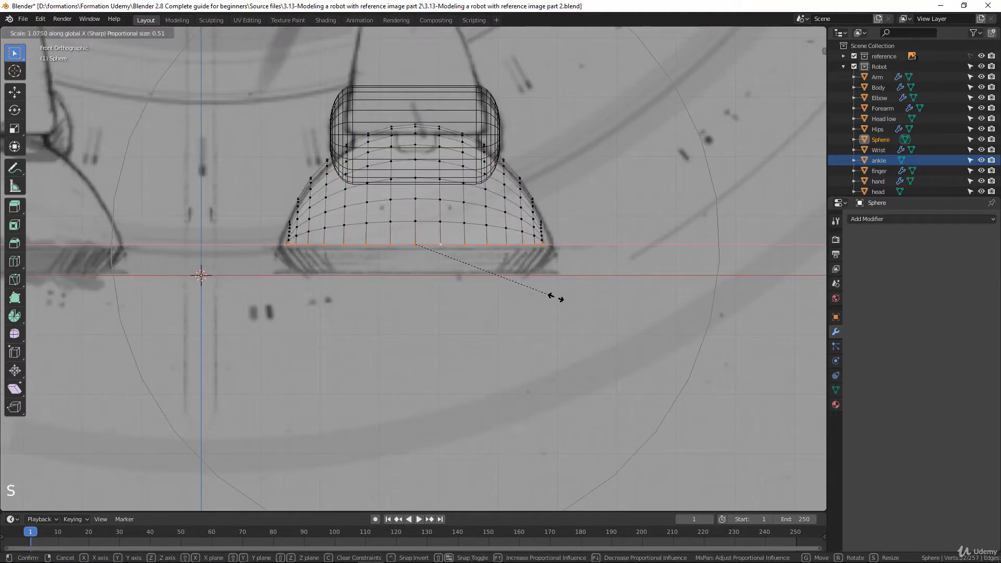
{"action": "scroll", "coordinate": [555, 297], "scroll_direction": "up", "scroll_amount": 3}
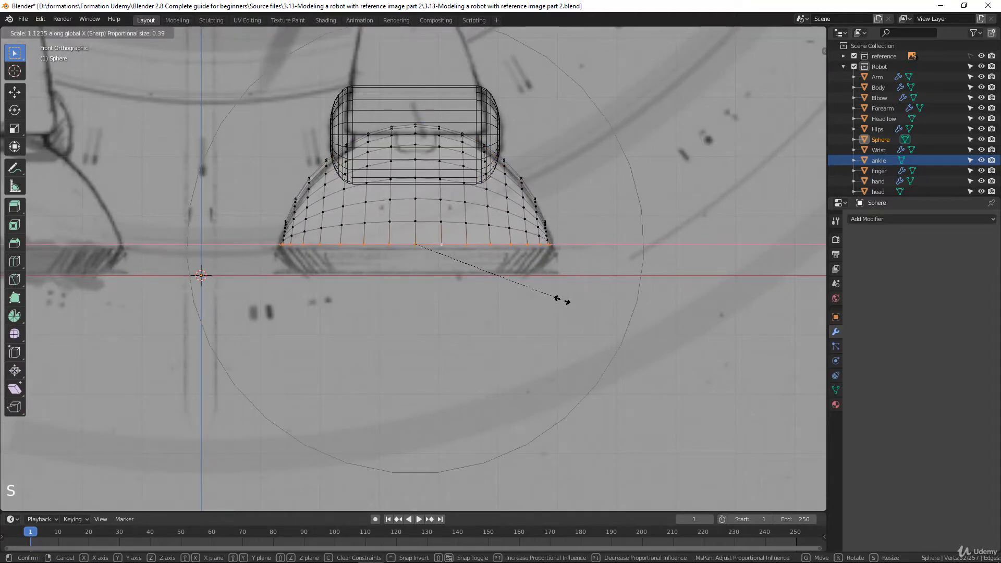
{"action": "scroll", "coordinate": [562, 300], "scroll_direction": "up", "scroll_amount": 3}
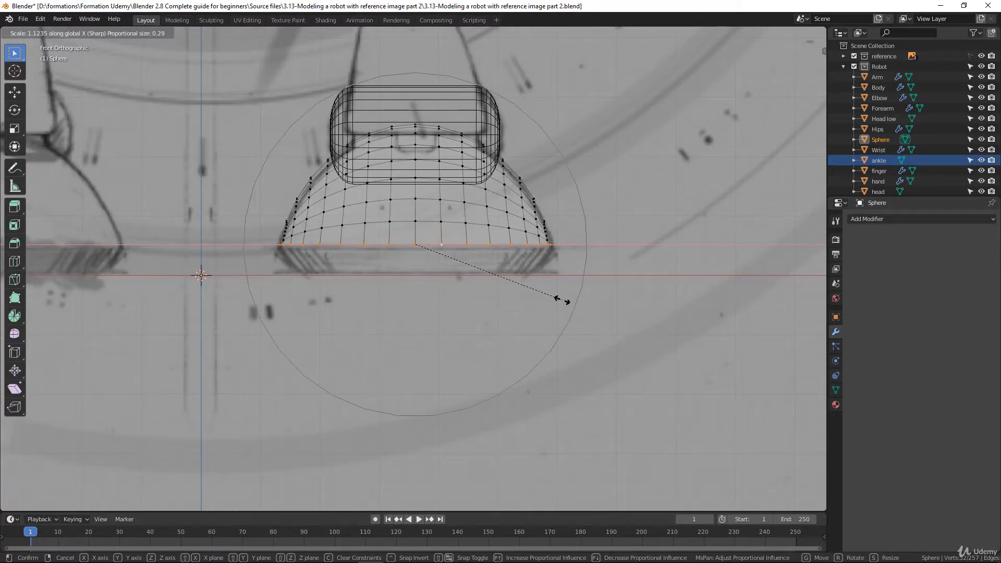
{"action": "scroll", "coordinate": [562, 299], "scroll_direction": "down", "scroll_amount": 1}
{"action": "left_click", "coordinate": [562, 299]}
{"action": "key", "text": "Tab"}
{"action": "mouse_move", "coordinate": [519, 283]}
{"action": "middle_mouse_down"}
{"action": "mouse_move", "coordinate": [444, 281]}
{"action": "mouse_move", "coordinate": [344, 306]}
{"action": "mouse_move", "coordinate": [505, 285]}
{"action": "middle_mouse_up"}
{"action": "scroll", "coordinate": [504, 292], "scroll_direction": "up", "scroll_amount": 1}
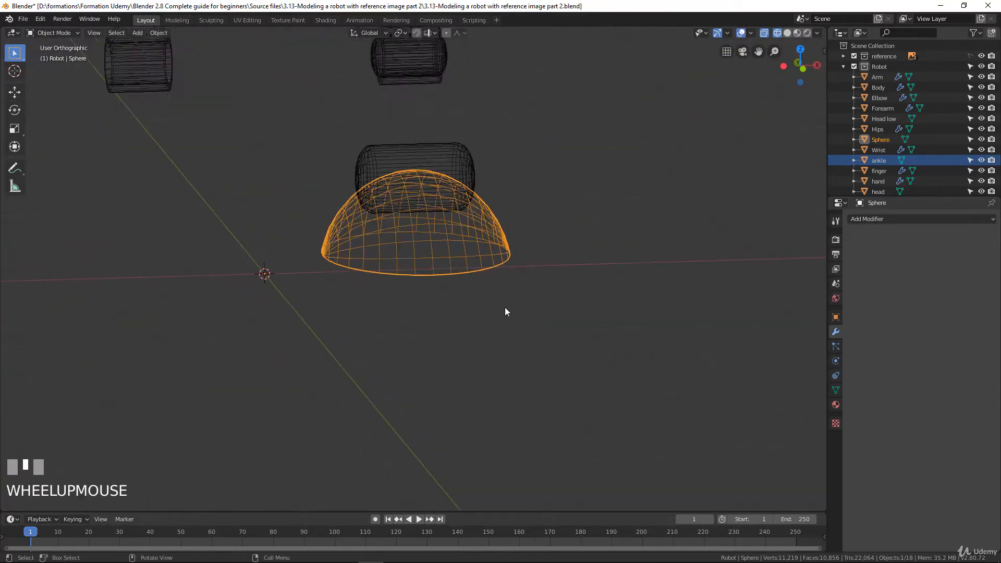
Disable proportional editing and extrude the bottom edge loop about 0.049 m down along Z to form the sole.
{"action": "key", "text": "Tab"}
{"action": "scroll", "coordinate": [504, 311], "scroll_direction": "up", "scroll_amount": 3}
{"action": "key", "text": "KP_1"}
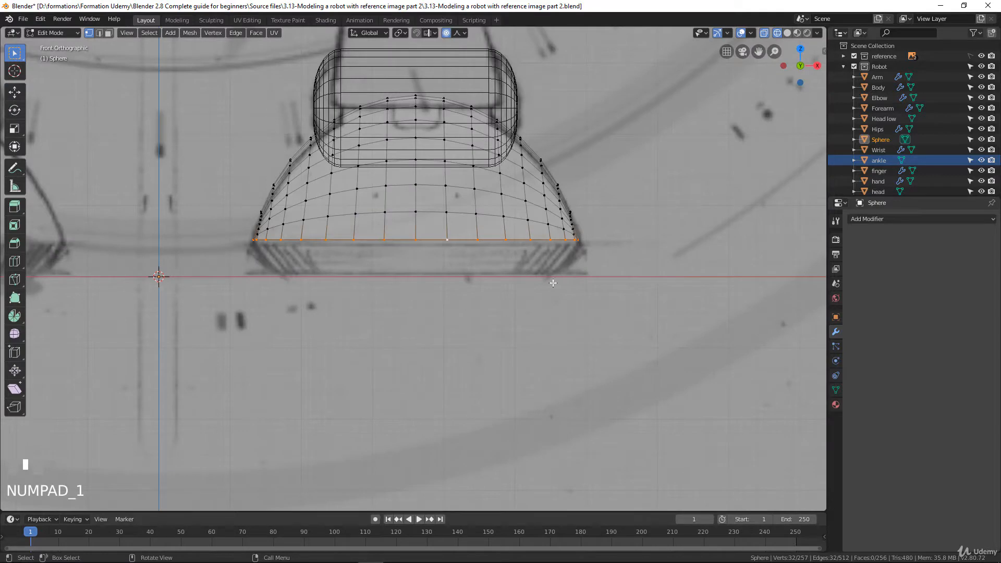
{"action": "left_click", "coordinate": [447, 33]}
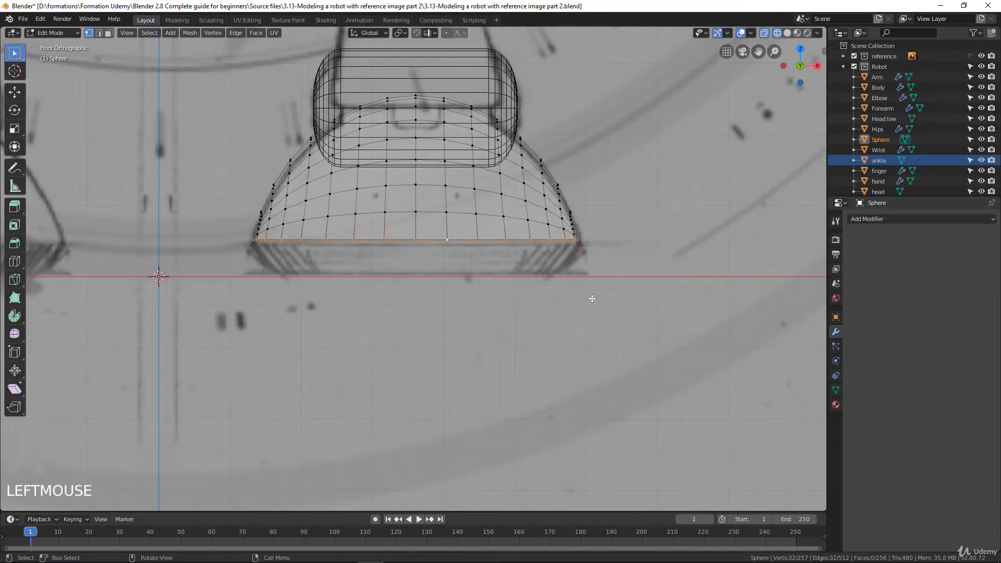
{"action": "key", "text": "e"}
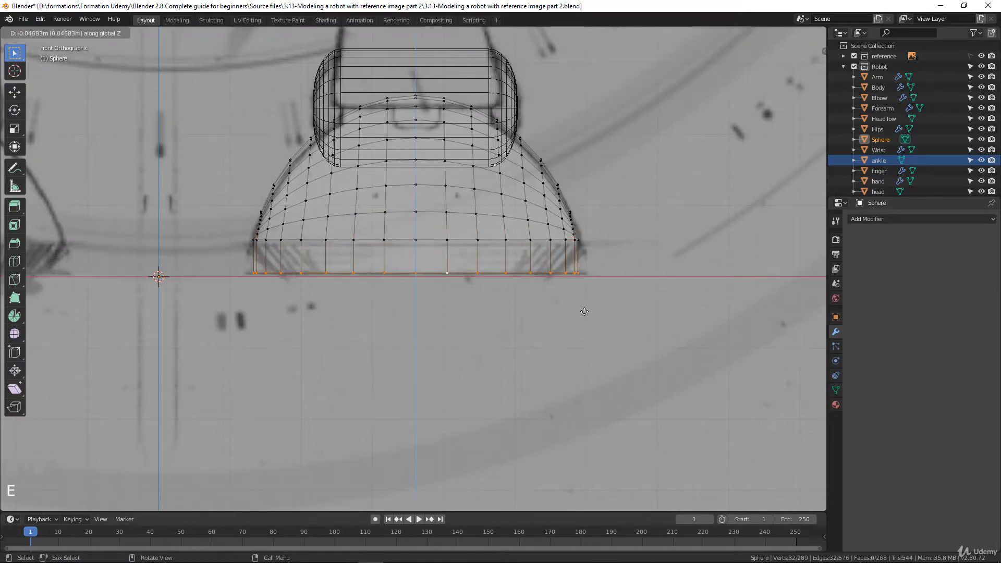
{"action": "left_click", "coordinate": [582, 313]}
Scale the extruded sole loop by about 0.821, and by about 1.117 along Y to fit the side reference.
{"action": "key", "text": "s"}
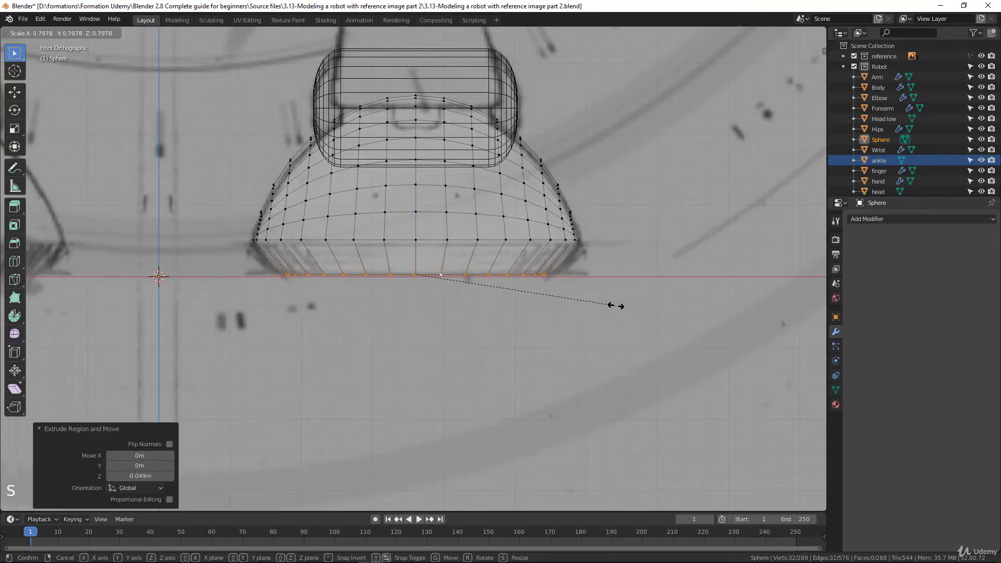
{"action": "left_click", "coordinate": [627, 302]}
{"action": "key", "text": "KP_3"}
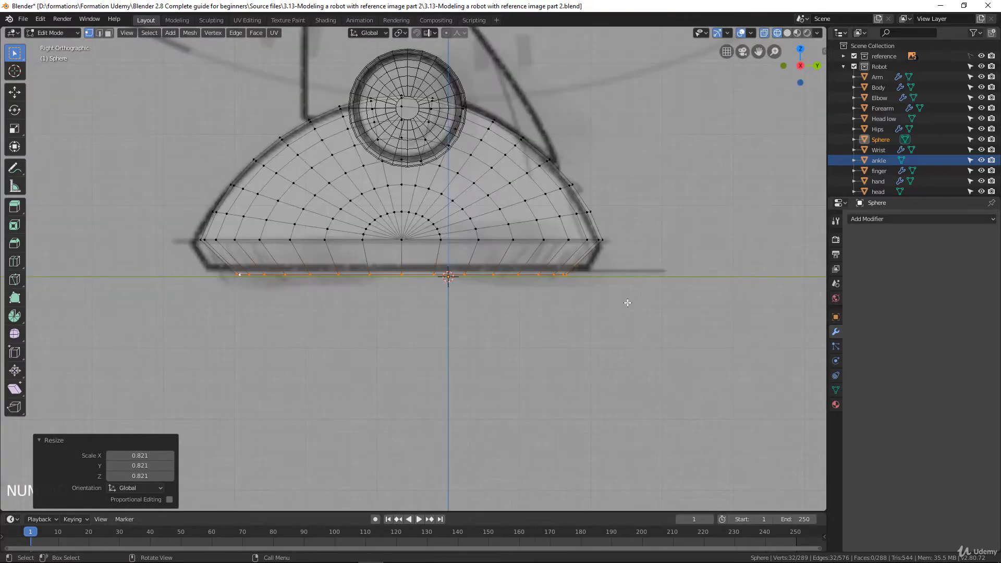
{"action": "key", "text": "s"}
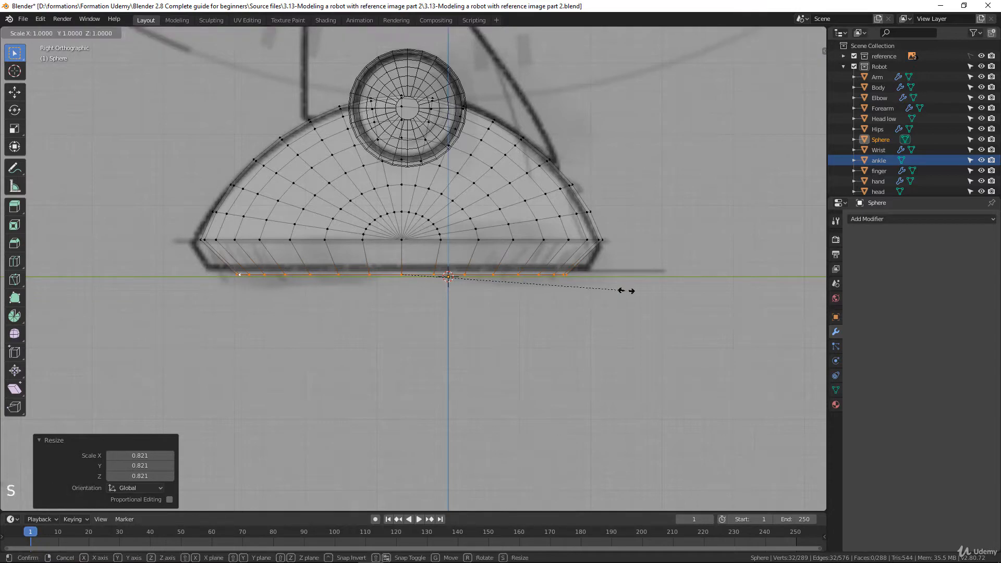
{"action": "key", "text": "y"}
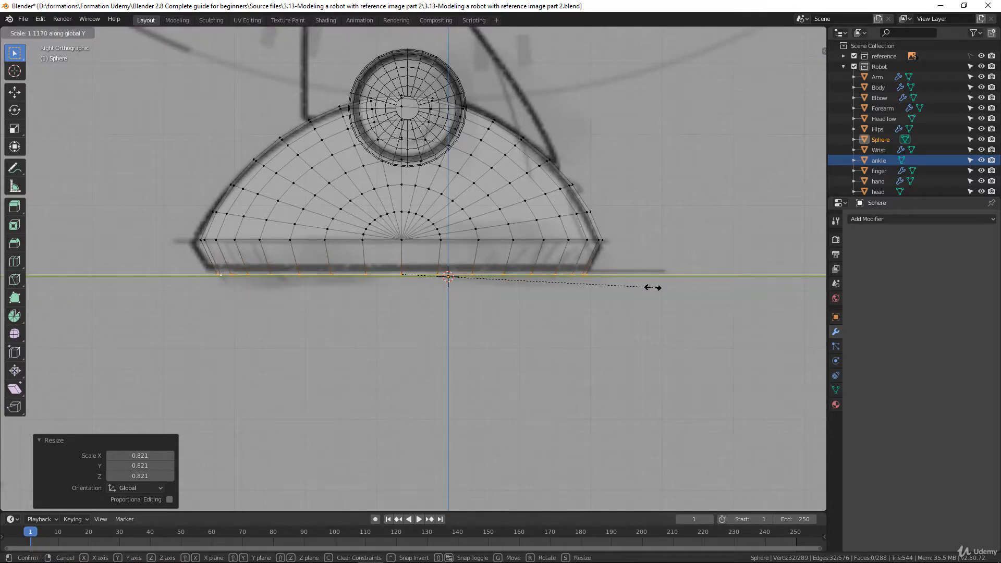
{"action": "left_click", "coordinate": [653, 287]}
Extrude the sole's edge loop inward as two smaller rings and fill the remaining opening with a face.
{"action": "middle_click_drag", "start_coordinate": [630, 298], "coordinate": [541, 290]}
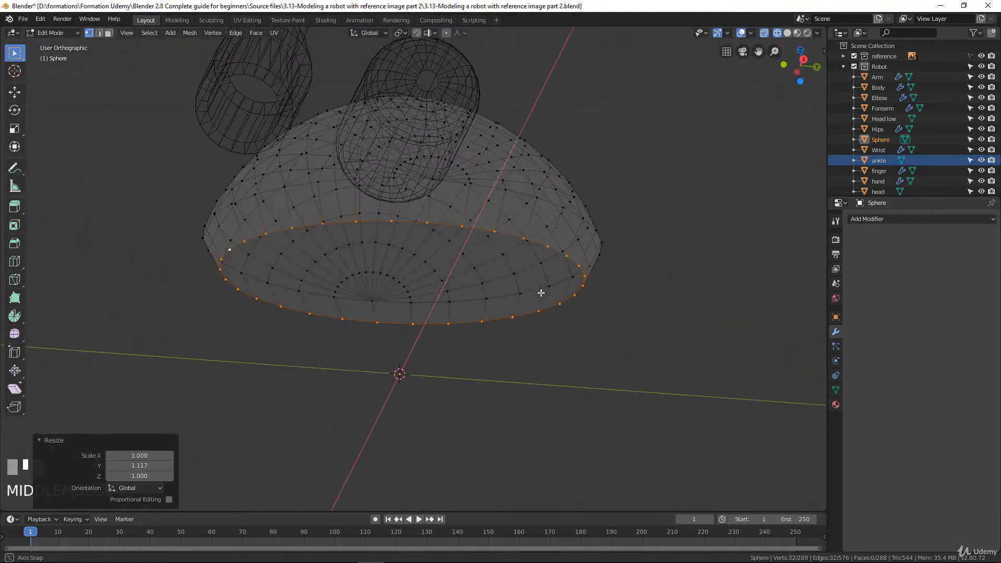
{"action": "key", "text": "e"}
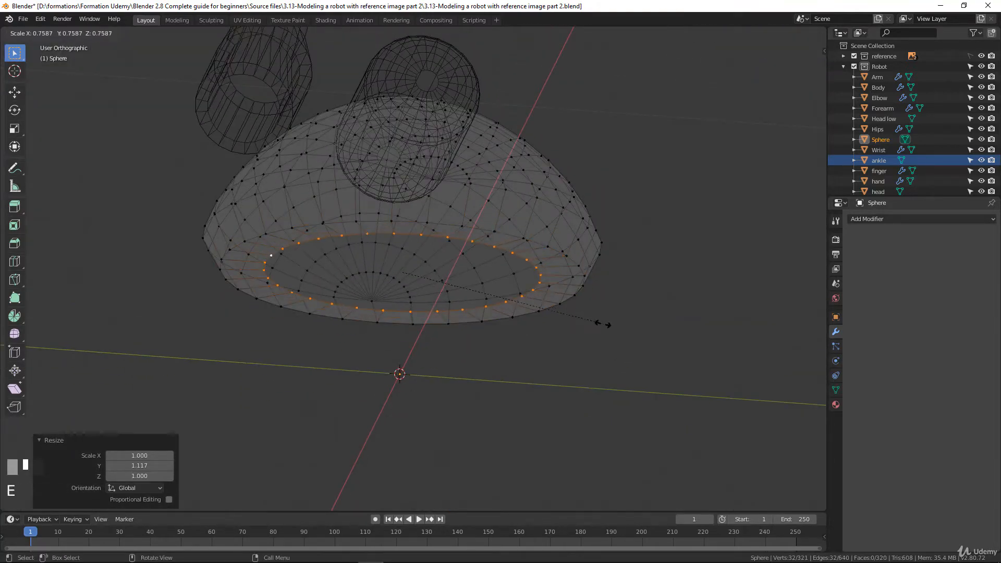
{"action": "key", "text": "s"}
{"action": "left_click", "coordinate": [510, 312]}
{"action": "key", "text": "f"}
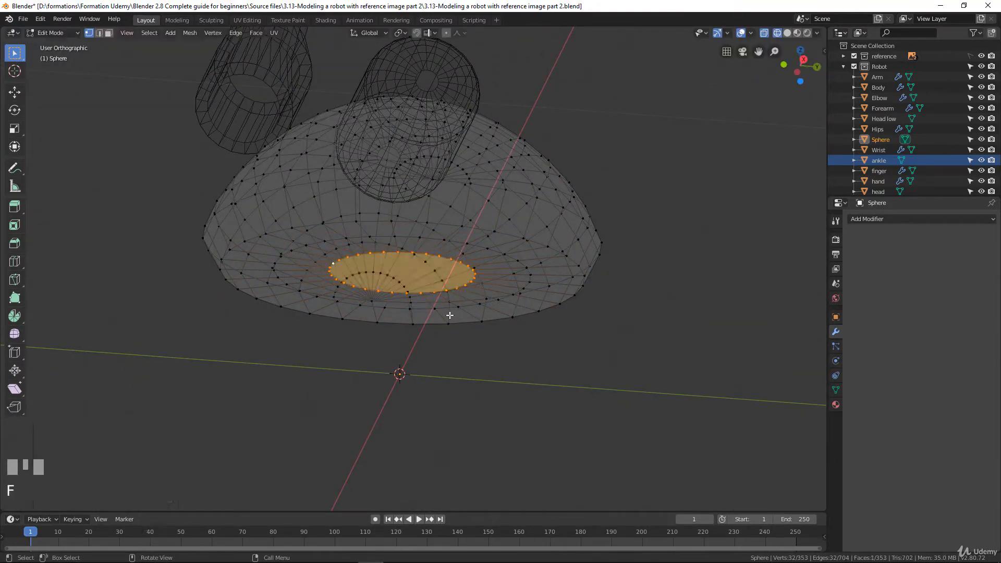
Examine the closed foot and compare its ankle area with both feet in the front reference drawing.
{"action": "middle_click_drag", "start_coordinate": [449, 313], "coordinate": [382, 296]}
{"action": "key", "text": "Tab"}
{"action": "scroll", "coordinate": [534, 358], "scroll_direction": "down", "scroll_amount": 3}
{"action": "scroll", "coordinate": [383, 296], "scroll_direction": "up", "scroll_amount": 3}
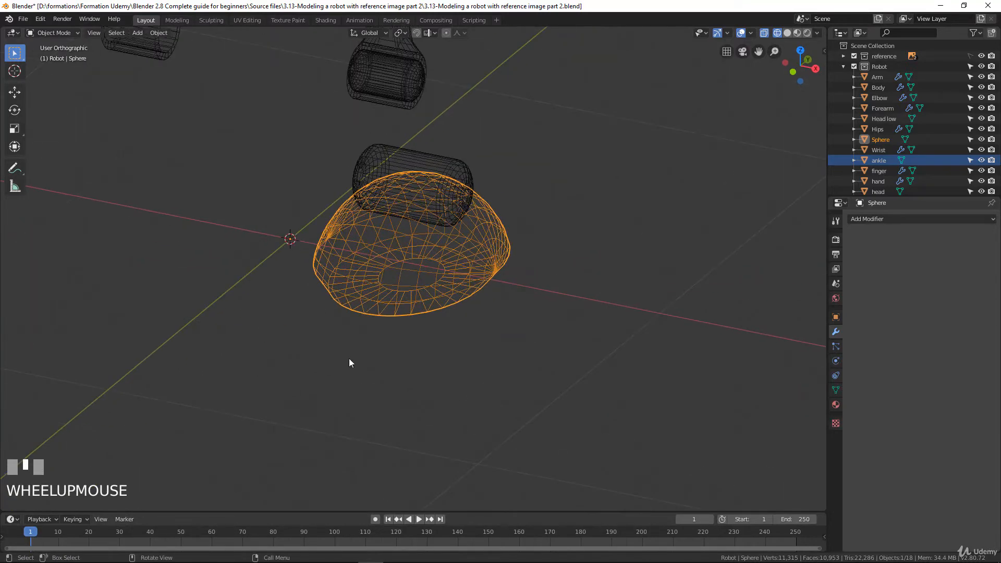
{"action": "scroll", "coordinate": [410, 339], "scroll_direction": "up", "scroll_amount": 4}
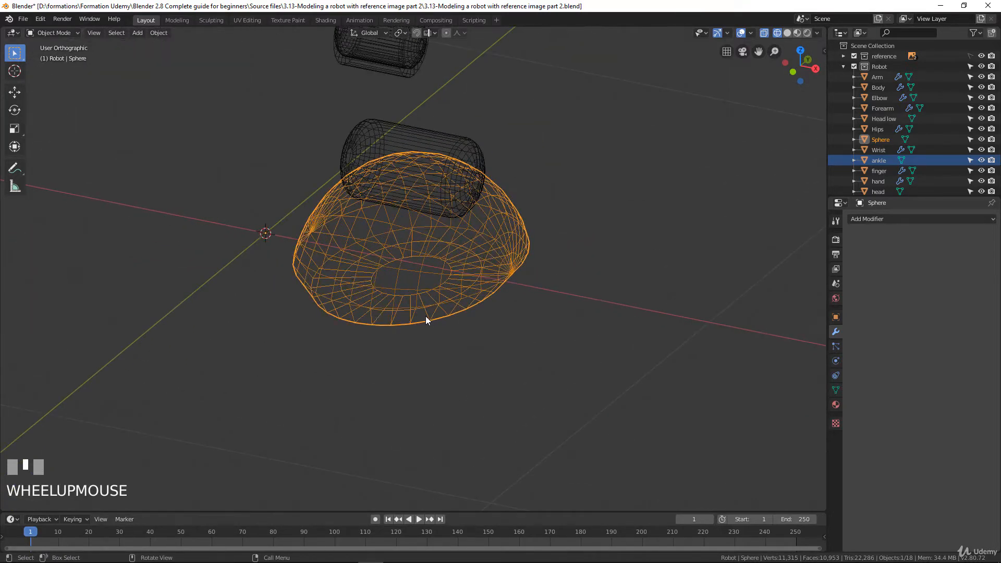
{"action": "key", "text": "KP_1"}
{"action": "middle_click_drag", "start_coordinate": [262, 296], "coordinate": [545, 337], "text": "shift"}
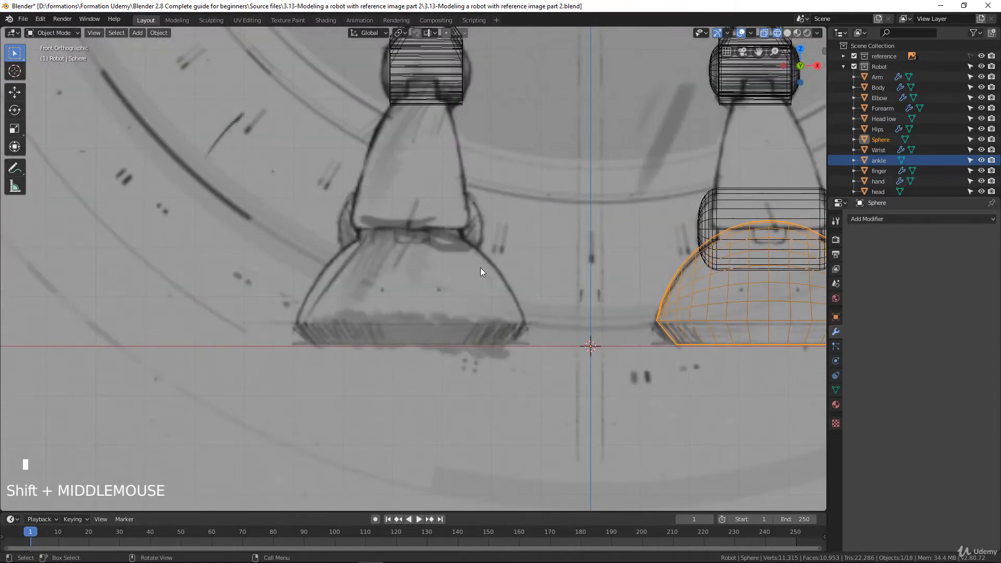
{"action": "scroll", "coordinate": [465, 213], "scroll_direction": "up", "scroll_amount": 2}
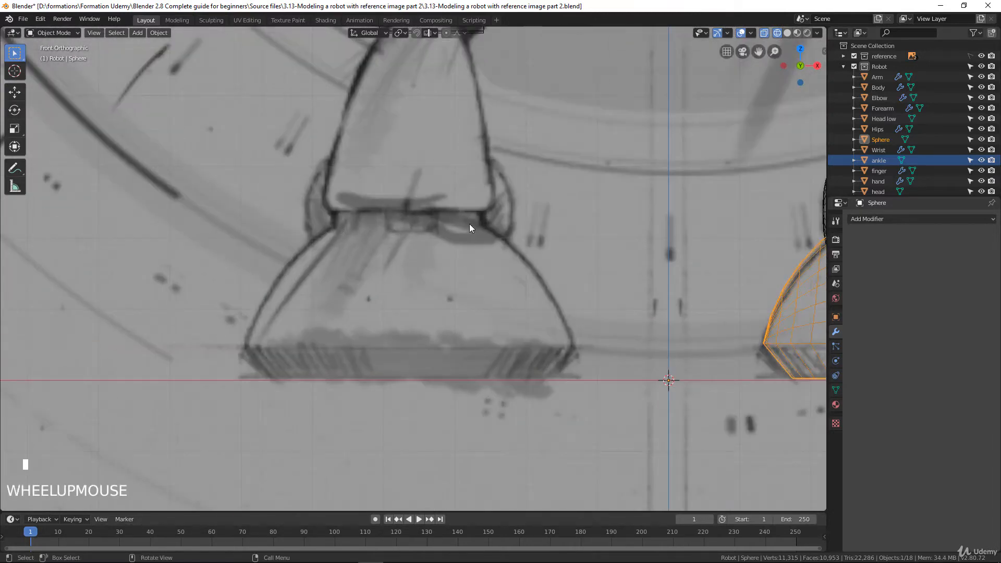
{"action": "scroll", "coordinate": [427, 126], "scroll_direction": "down", "scroll_amount": 2}
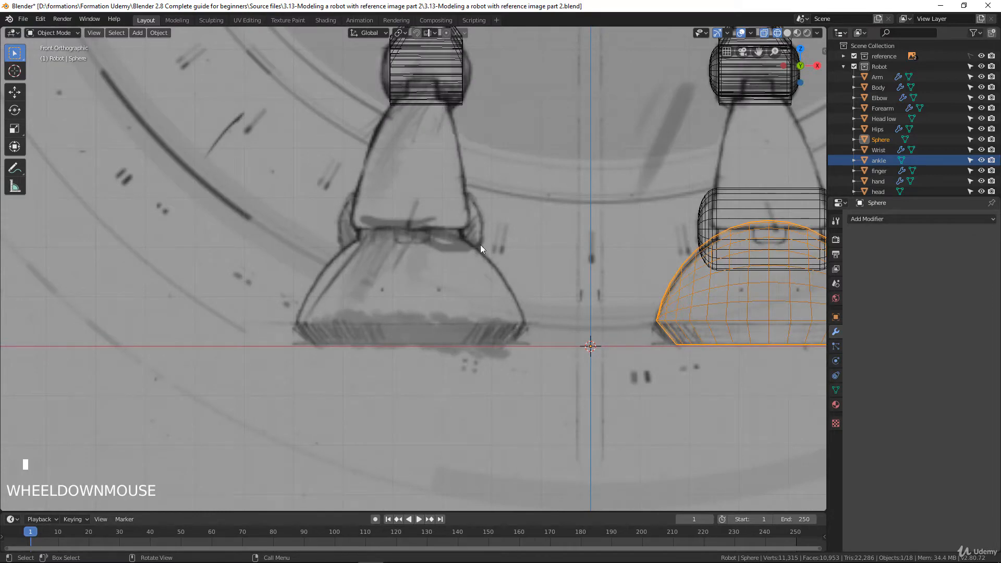
{"action": "scroll", "coordinate": [454, 258], "scroll_direction": "down", "scroll_amount": 2}
{"action": "scroll", "coordinate": [509, 290], "scroll_direction": "up", "scroll_amount": 1}
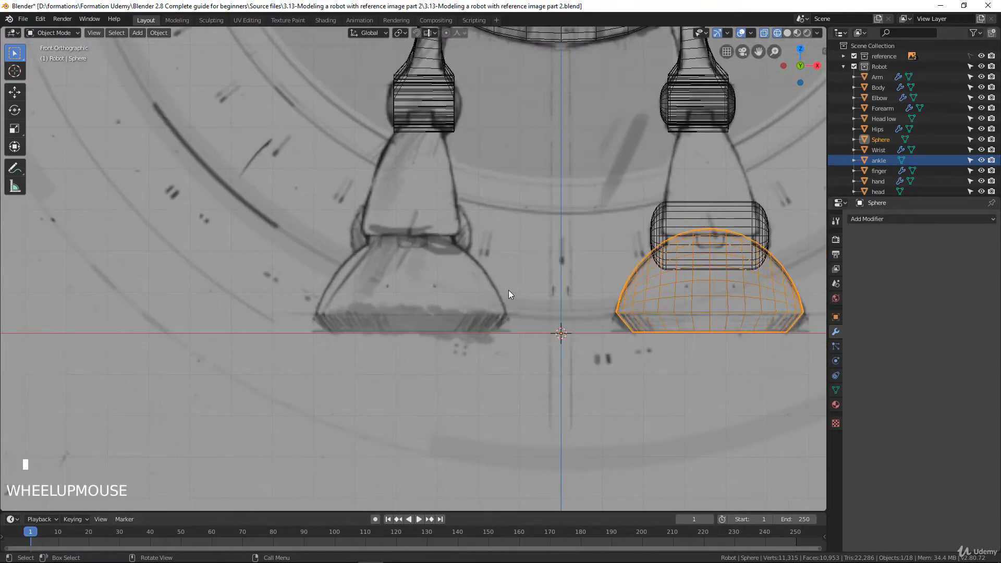
{"action": "middle_click_drag", "start_coordinate": [508, 290], "coordinate": [349, 274], "text": "shift"}
{"action": "scroll", "coordinate": [569, 284], "scroll_direction": "up", "scroll_amount": 3}
Open the foot mesh in Edit Mode, clear the sole face selection and switch to face selection.
{"action": "key", "text": "Tab"}
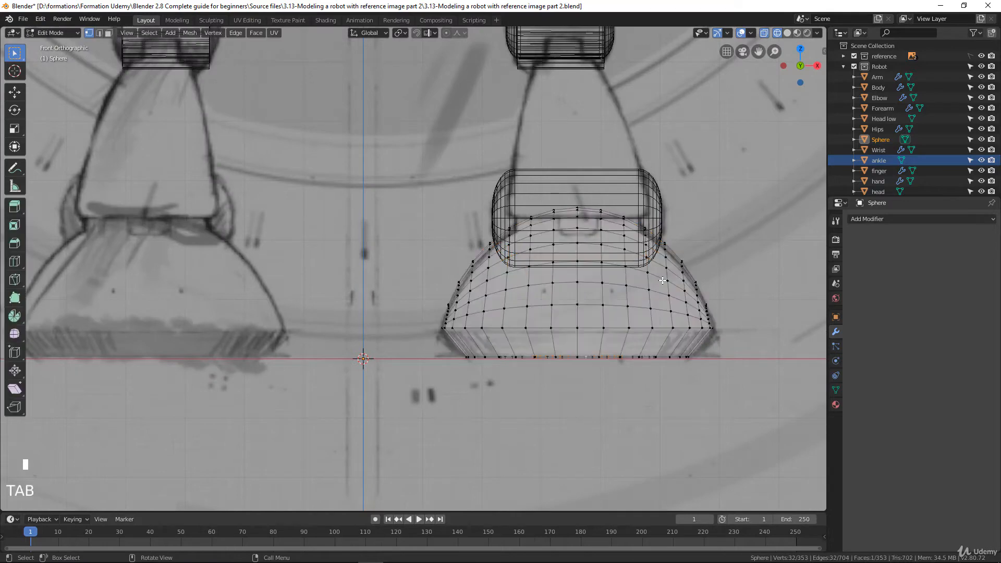
{"action": "scroll", "coordinate": [612, 260], "scroll_direction": "up", "scroll_amount": 2}
{"action": "middle_click_drag", "start_coordinate": [612, 261], "coordinate": [587, 268], "text": "shift"}
{"action": "left_click", "coordinate": [672, 271]}
{"action": "middle_click_drag", "start_coordinate": [672, 272], "coordinate": [447, 375]}
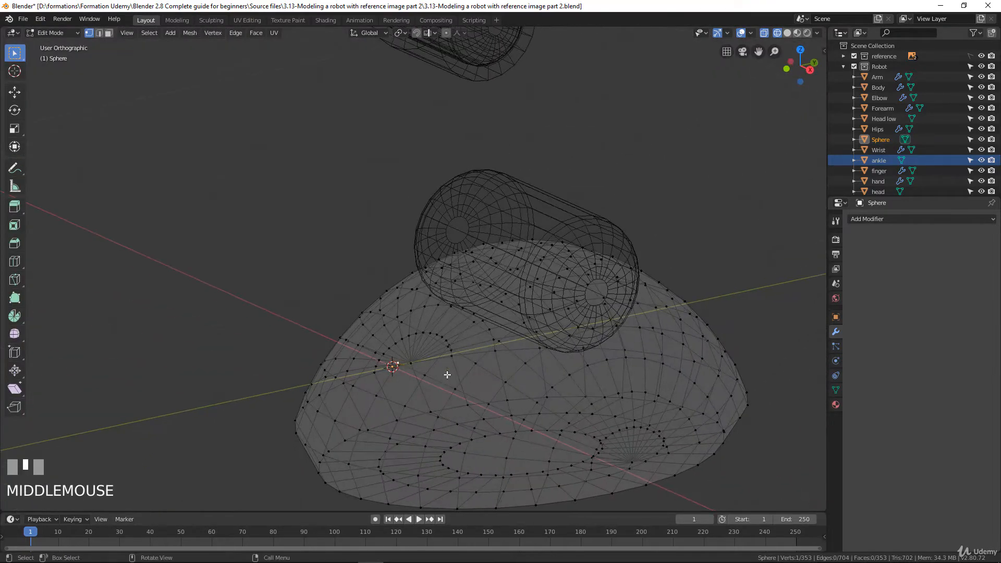
{"action": "left_click", "coordinate": [108, 33]}
{"action": "middle_click_drag", "start_coordinate": [482, 305], "coordinate": [501, 315]}
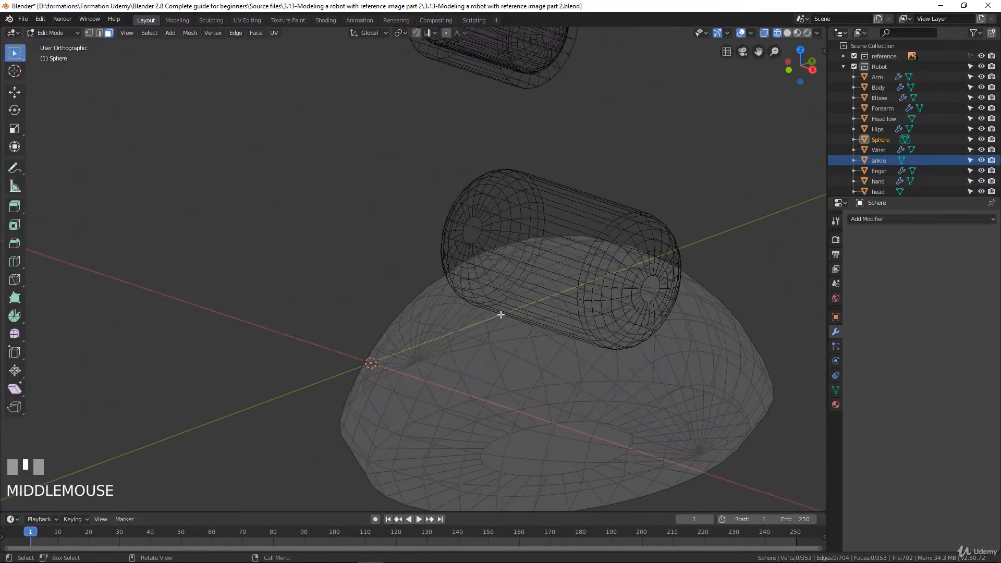
Return to solid shading, leave Edit Mode and hide the ankle object above the foot.
{"action": "key", "text": "z"}
{"action": "scroll", "coordinate": [535, 265], "scroll_direction": "down", "scroll_amount": 2}
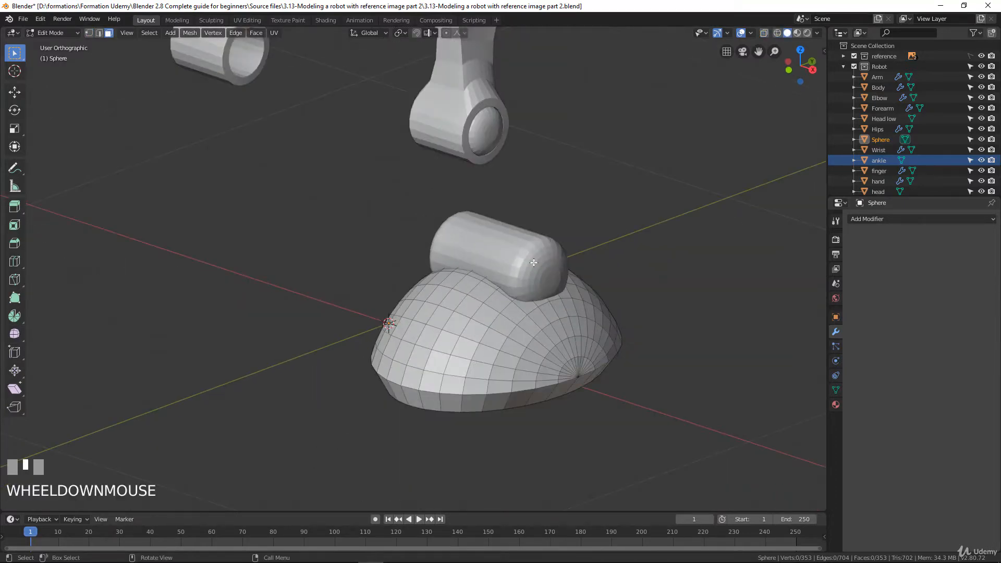
{"action": "key", "text": "Tab"}
{"action": "left_click", "coordinate": [532, 259]}
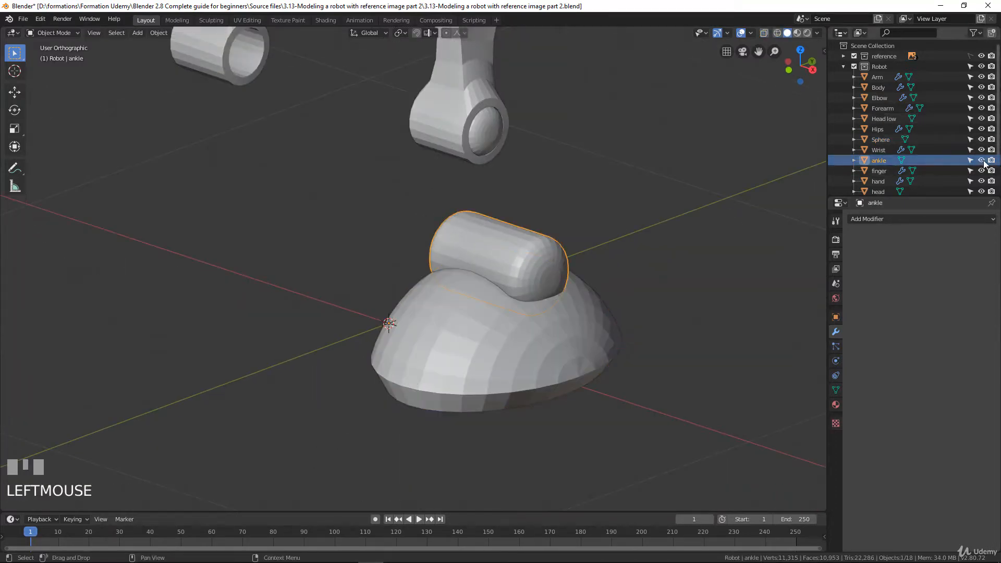
{"action": "left_click", "coordinate": [982, 161]}
{"action": "scroll", "coordinate": [564, 324], "scroll_direction": "up", "scroll_amount": 1}
Open the foot mesh in Edit Mode and select four faces on its upper front as the starts of two parallel strips.
{"action": "left_click", "coordinate": [514, 312]}
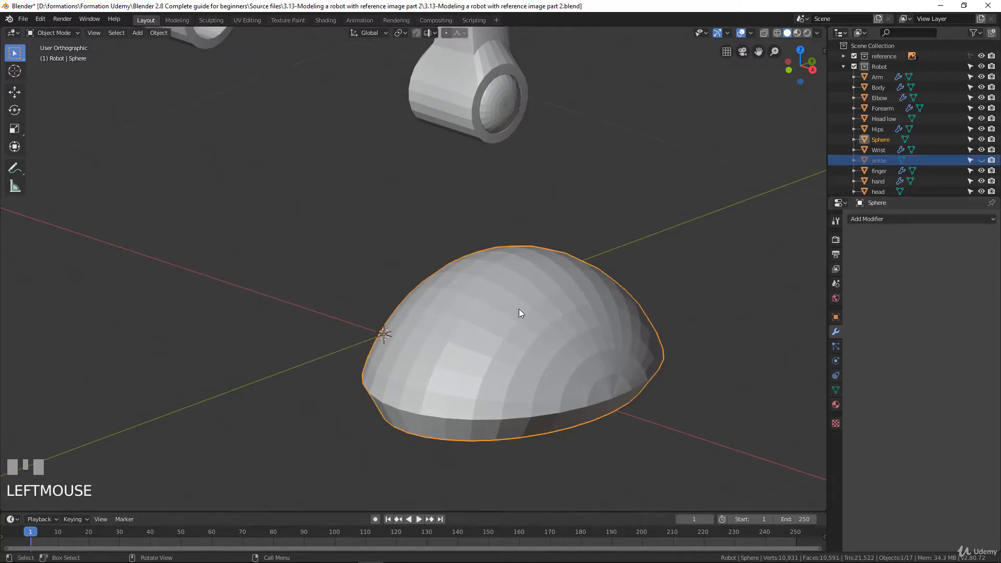
{"action": "key", "text": "Tab"}
{"action": "middle_click_drag", "start_coordinate": [518, 311], "coordinate": [583, 303]}
{"action": "left_click", "coordinate": [583, 293]}
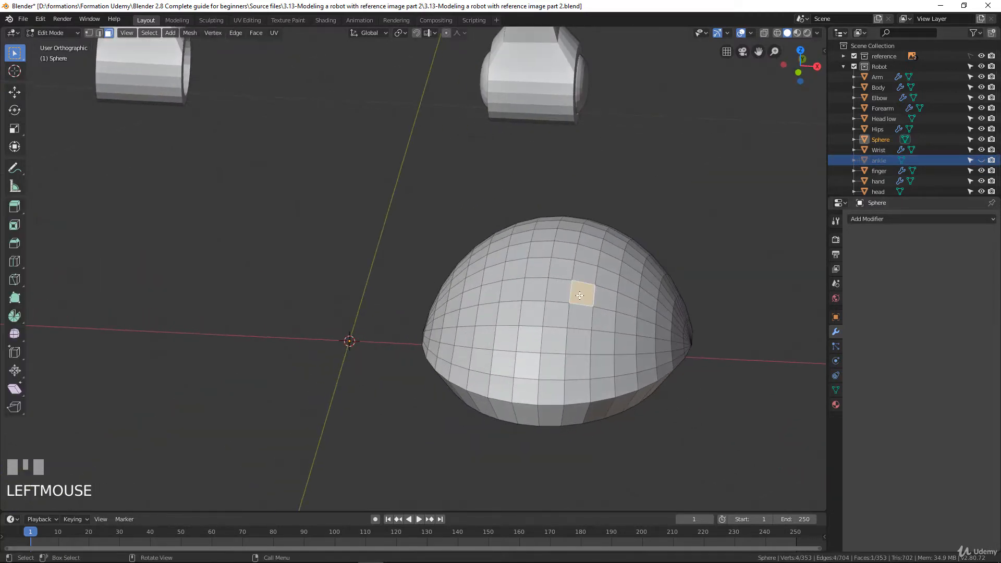
{"action": "left_click", "coordinate": [512, 291], "text": "shift"}
{"action": "left_click", "coordinate": [530, 268], "text": "shift"}
{"action": "left_click", "coordinate": [585, 271], "text": "shift"}
{"action": "middle_click_drag", "start_coordinate": [585, 271], "coordinate": [466, 376]}
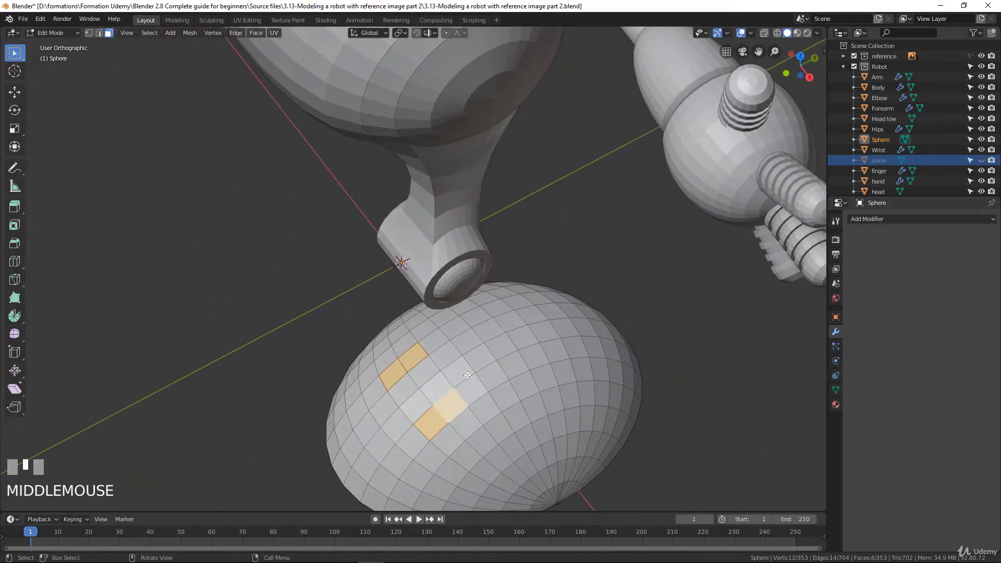
Extend the face selection with Circle Select into two parallel strips over the foot's top, deselecting the extra faces between them.
{"action": "key", "text": "c"}
{"action": "left_click_drag", "start_coordinate": [468, 388], "coordinate": [570, 350]}
{"action": "right_click", "coordinate": [570, 349]}
{"action": "middle_click_drag", "start_coordinate": [570, 349], "coordinate": [390, 328]}
{"action": "key", "text": "c"}
{"action": "left_click_drag", "start_coordinate": [367, 312], "coordinate": [479, 328]}
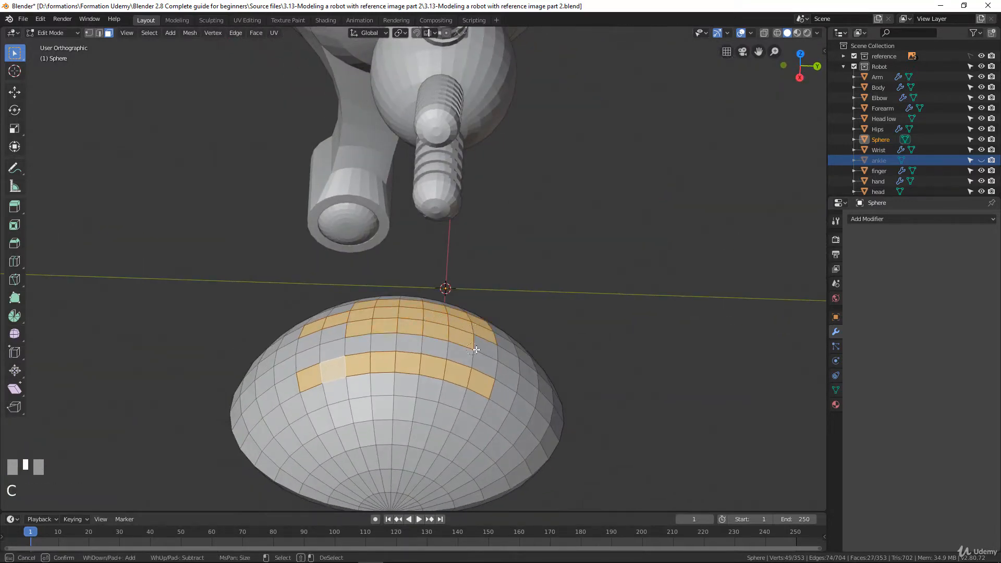
{"action": "middle_click_drag", "start_coordinate": [408, 336], "coordinate": [351, 327]}
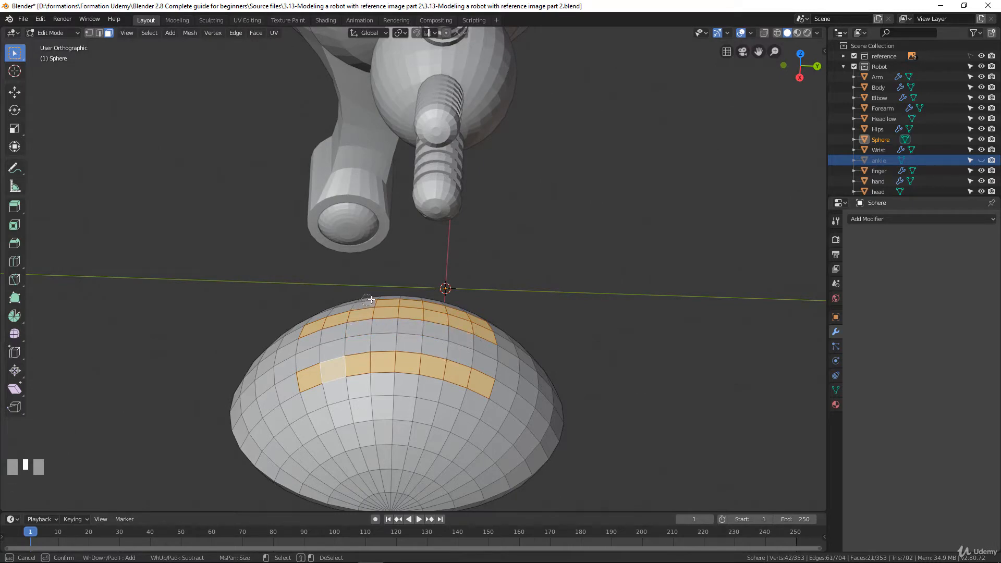
{"action": "middle_click_drag", "start_coordinate": [412, 299], "coordinate": [580, 349]}
{"action": "right_click", "coordinate": [480, 323]}
Extrude the two selected face strips outward by about 0.022 m.
{"action": "scroll", "coordinate": [475, 345], "scroll_direction": "up", "scroll_amount": 2}
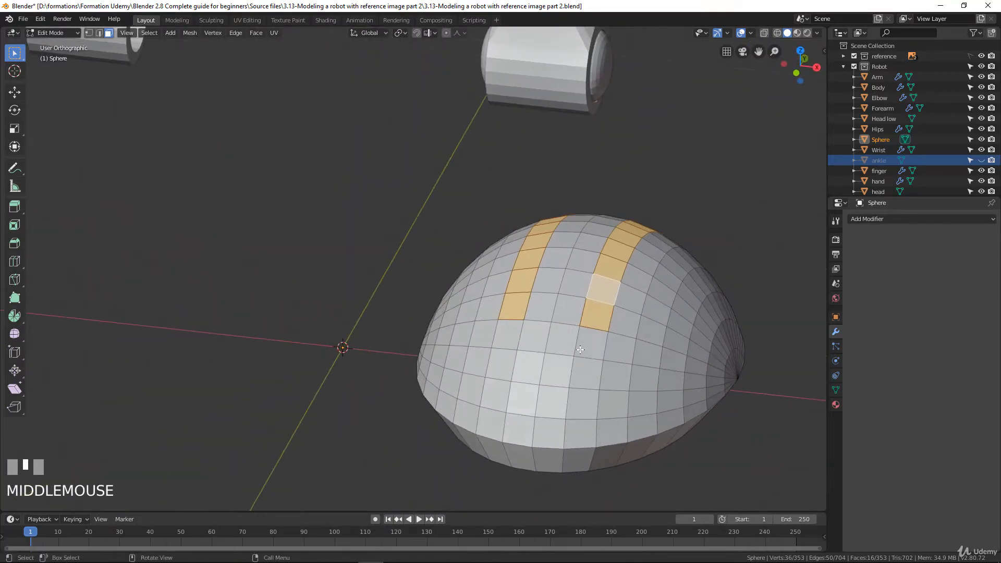
{"action": "key", "text": "e"}
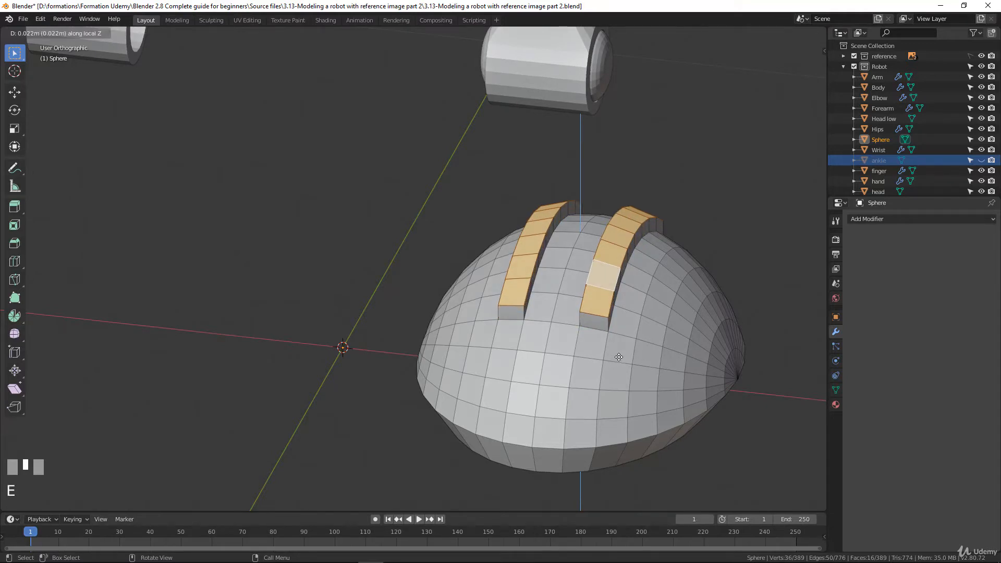
{"action": "left_click", "coordinate": [619, 357]}
{"action": "middle_click_drag", "start_coordinate": [619, 357], "coordinate": [626, 294]}
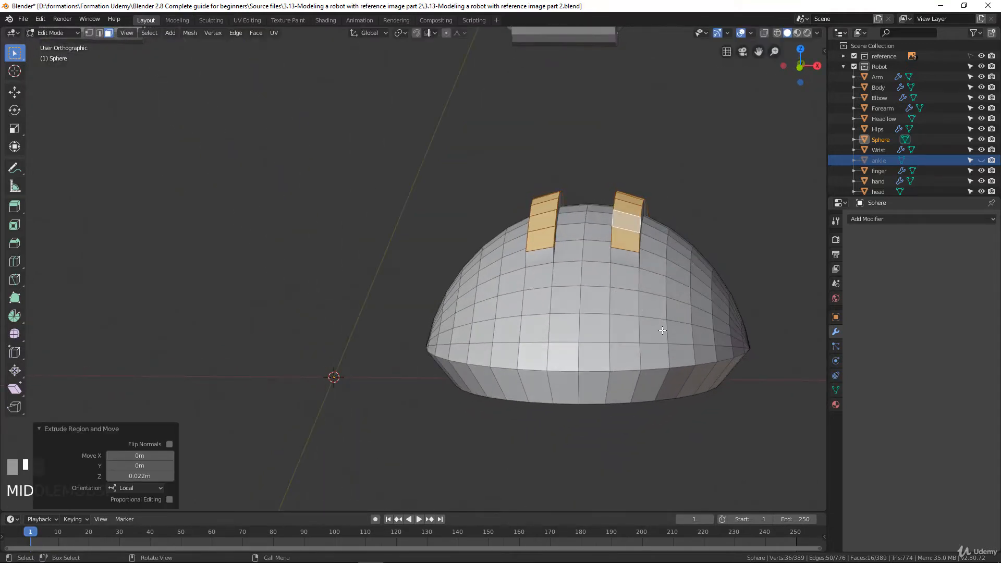
{"action": "middle_click_drag", "start_coordinate": [662, 332], "coordinate": [523, 346]}
{"action": "key", "text": "s"}
{"action": "key", "text": "y"}
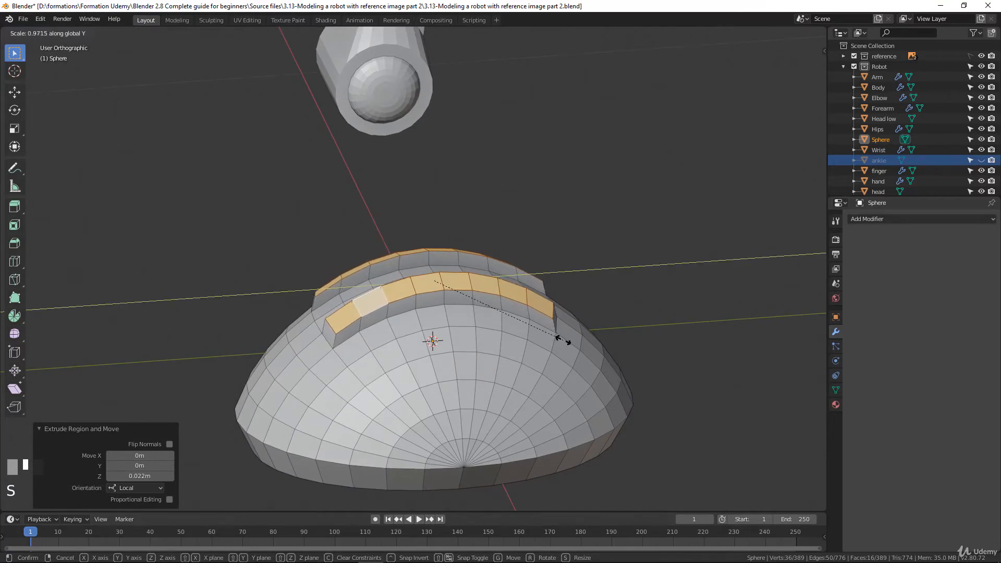
{"action": "right_click", "coordinate": [557, 339]}
Lower the extruded strips about 0.005 m along Z and scale them to about 0.966 along Y.
{"action": "key", "text": "g"}
{"action": "key", "text": "z"}
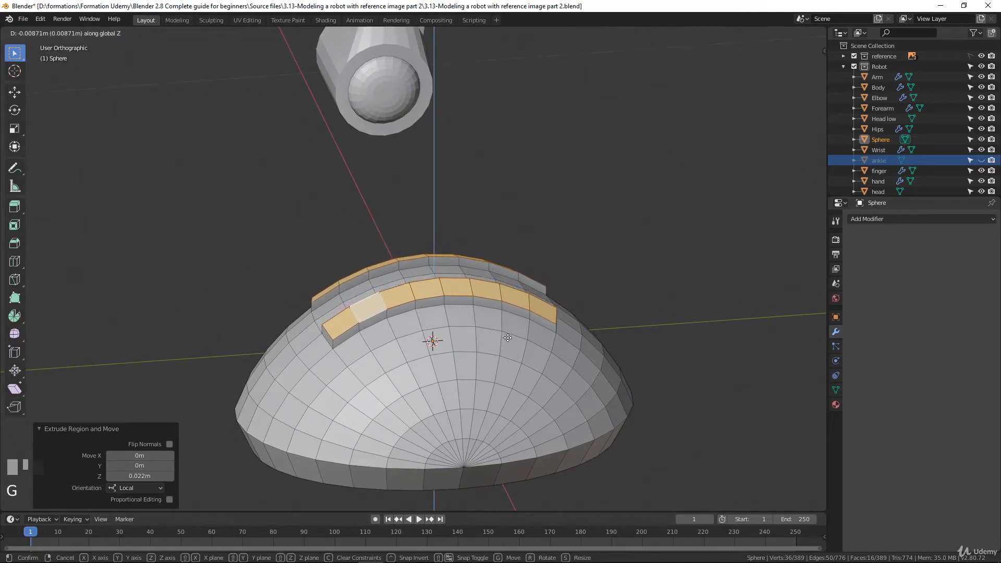
{"action": "left_click", "coordinate": [511, 336]}
{"action": "key", "text": "s"}
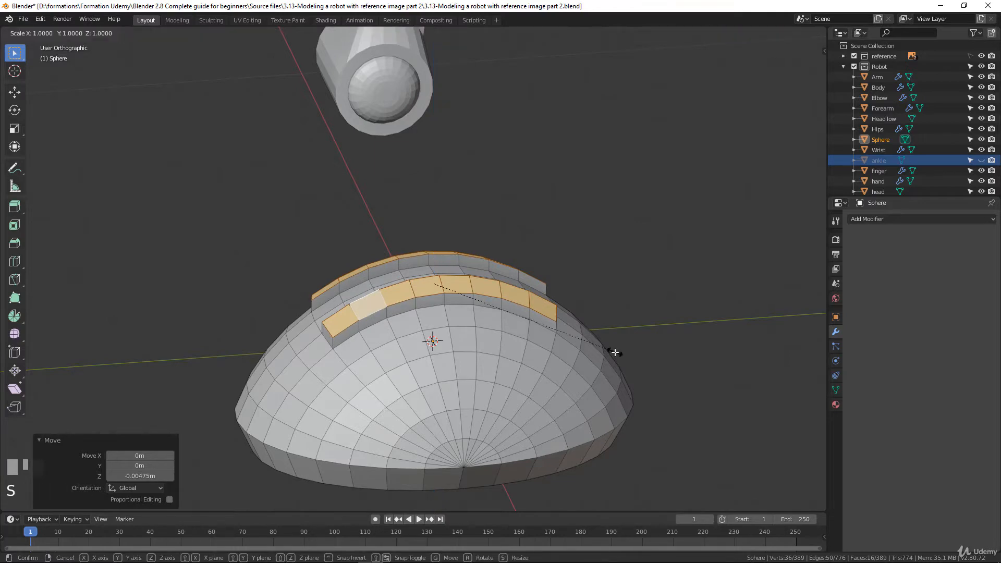
{"action": "key", "text": "y"}
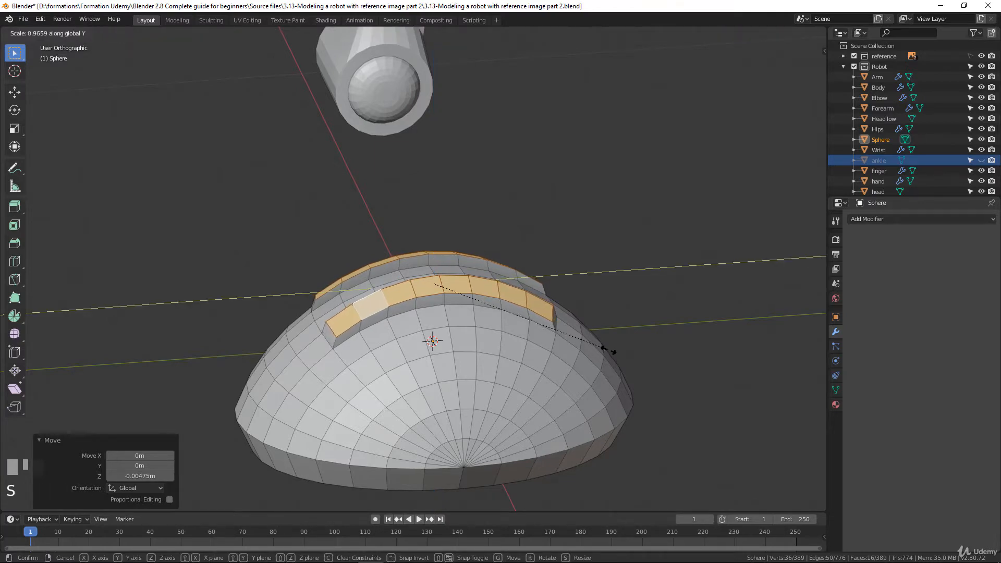
{"action": "left_click", "coordinate": [606, 349]}
Leave Edit Mode and rename the Sphere object to foot.
{"action": "middle_click_drag", "start_coordinate": [459, 340], "coordinate": [492, 342]}
{"action": "scroll", "coordinate": [530, 345], "scroll_direction": "down", "scroll_amount": 4}
{"action": "key", "text": "Tab"}
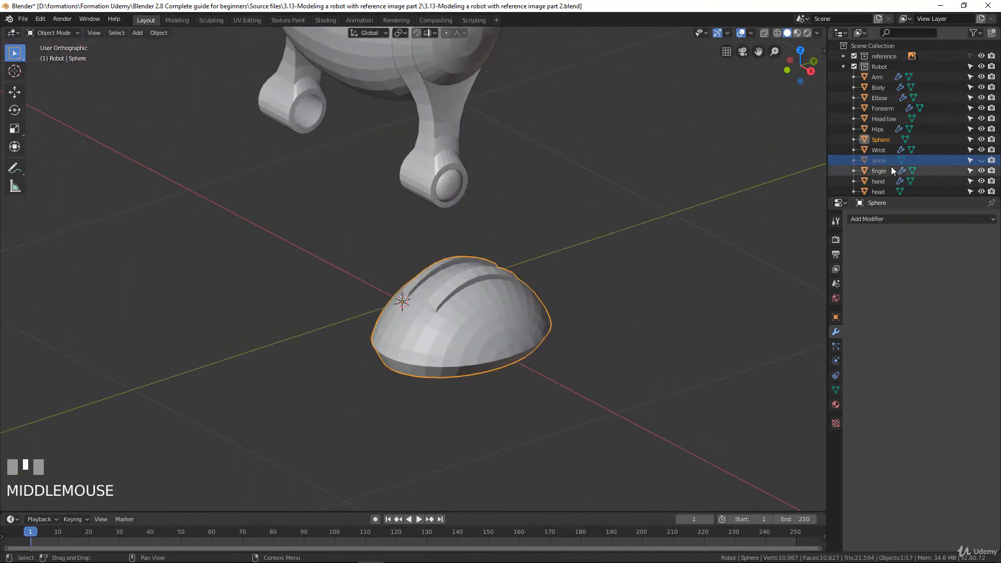
{"action": "double_click", "coordinate": [882, 139]}
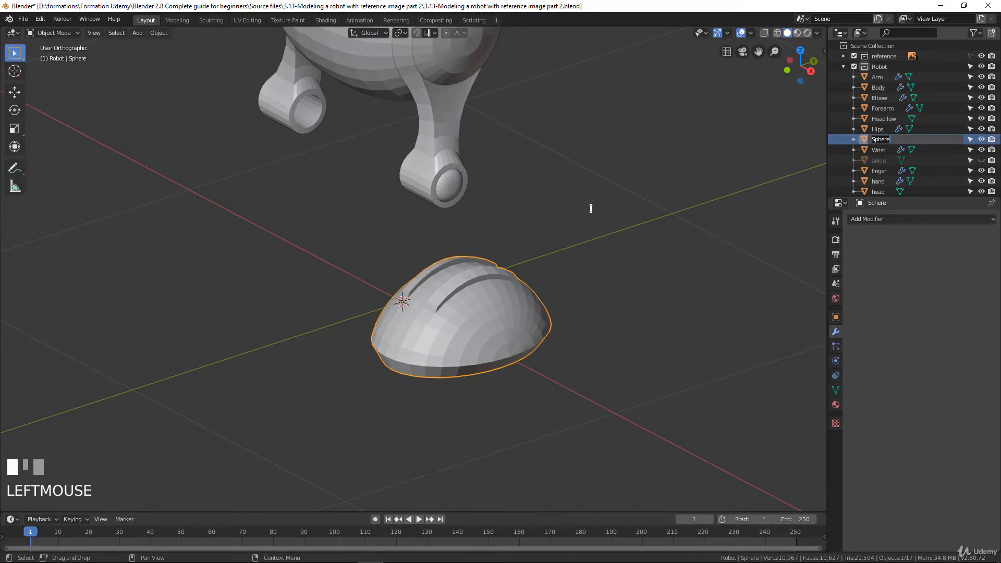
{"action": "type", "text": "foot"}
{"action": "left_click", "coordinate": [590, 208]}
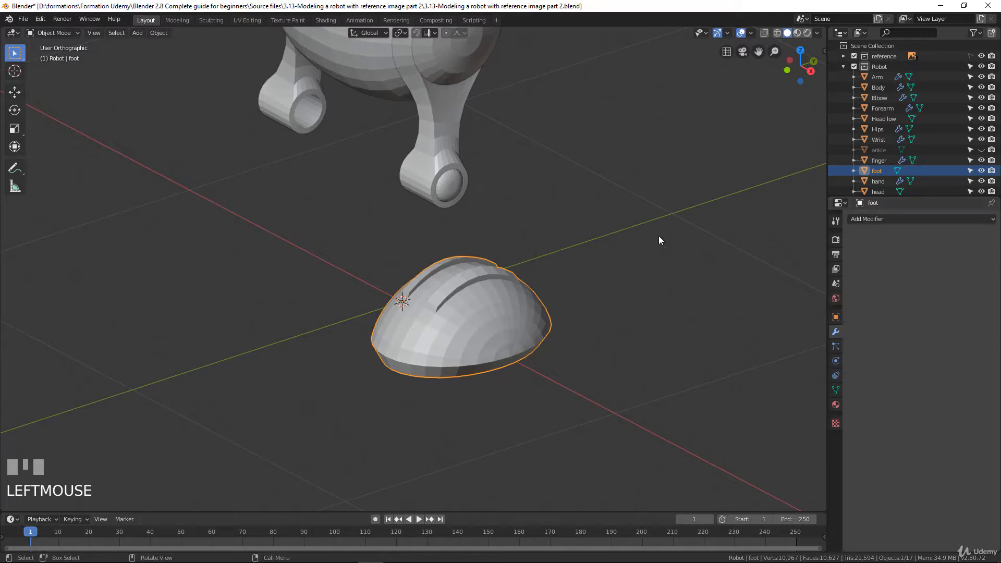
Add a Mirror modifier across the X axis to the foot, and another to the knee.
{"action": "left_click", "coordinate": [883, 219]}
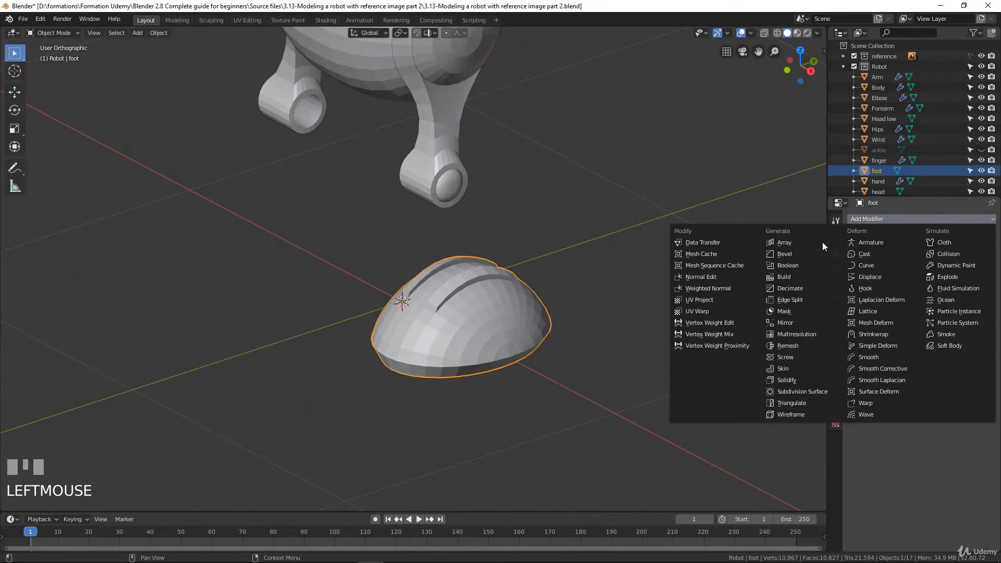
{"action": "left_click", "coordinate": [803, 322]}
{"action": "left_click", "coordinate": [444, 186]}
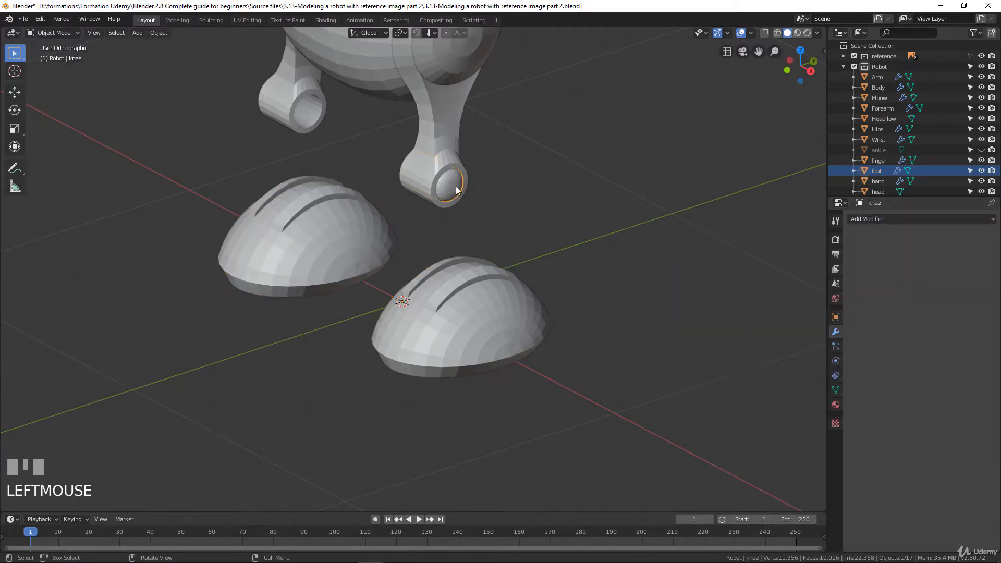
{"action": "left_click", "coordinate": [894, 220]}
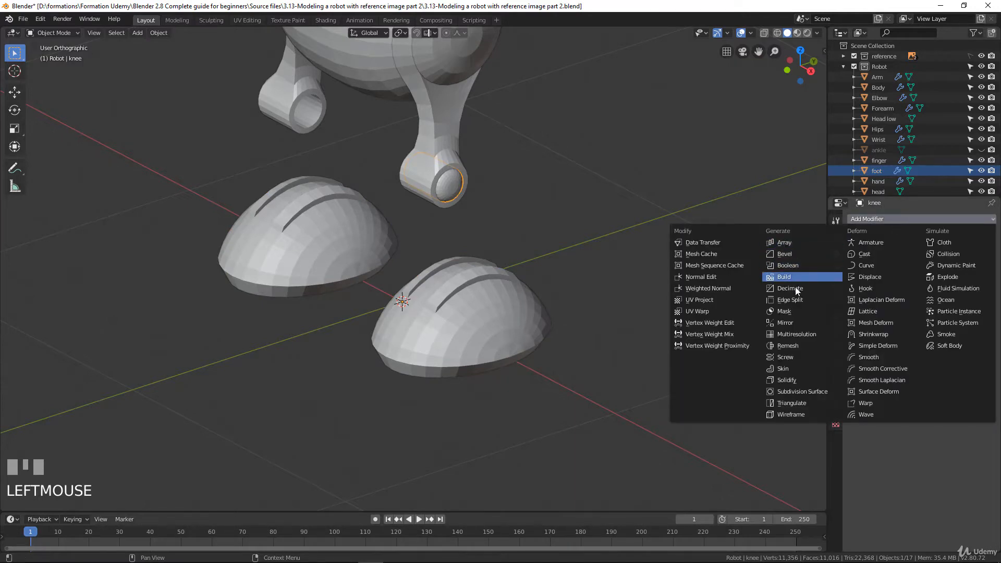
{"action": "left_click", "coordinate": [799, 323]}
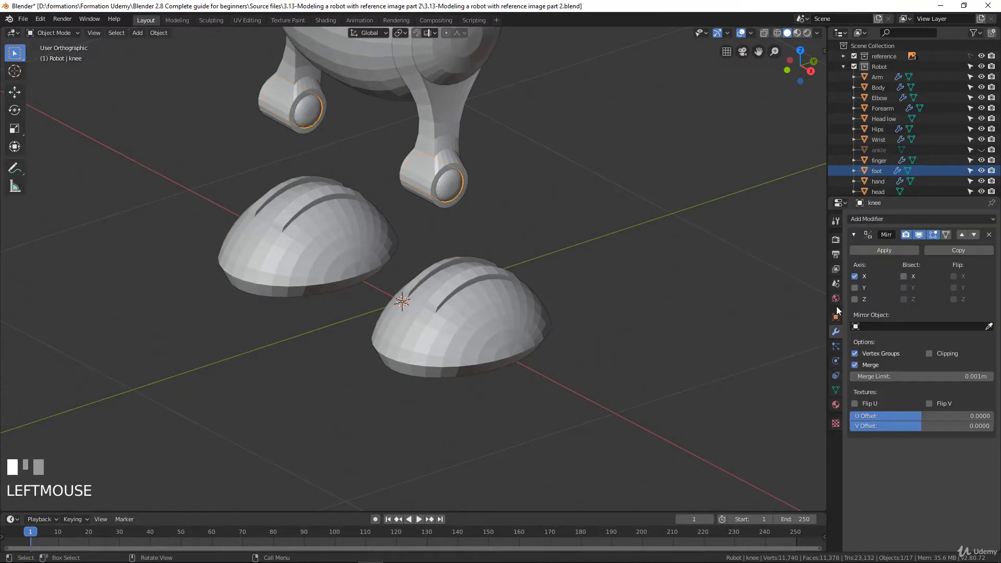
Unhide the ankle object and add a Mirror modifier across the X axis to it.
{"action": "left_click", "coordinate": [981, 150]}
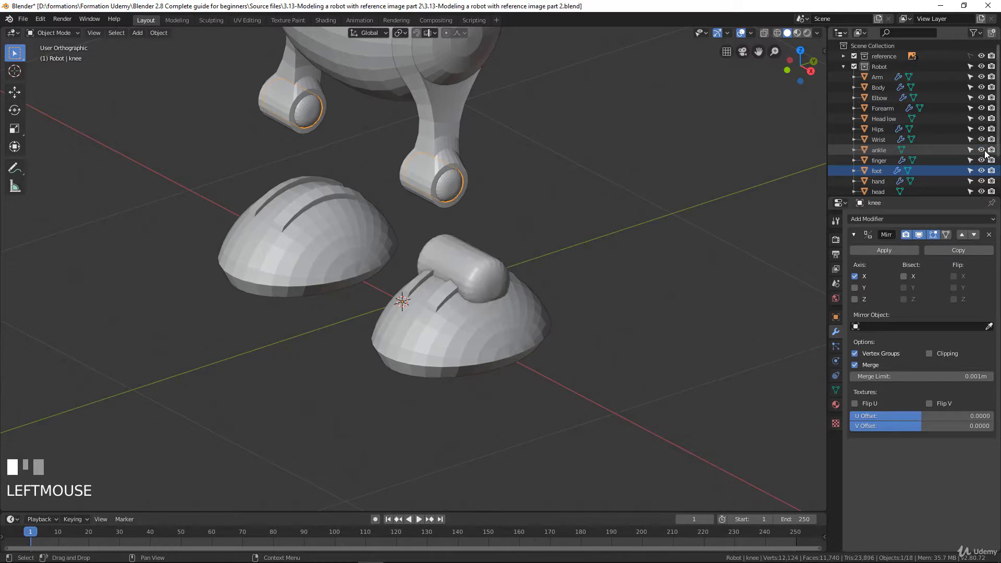
{"action": "left_click", "coordinate": [461, 236]}
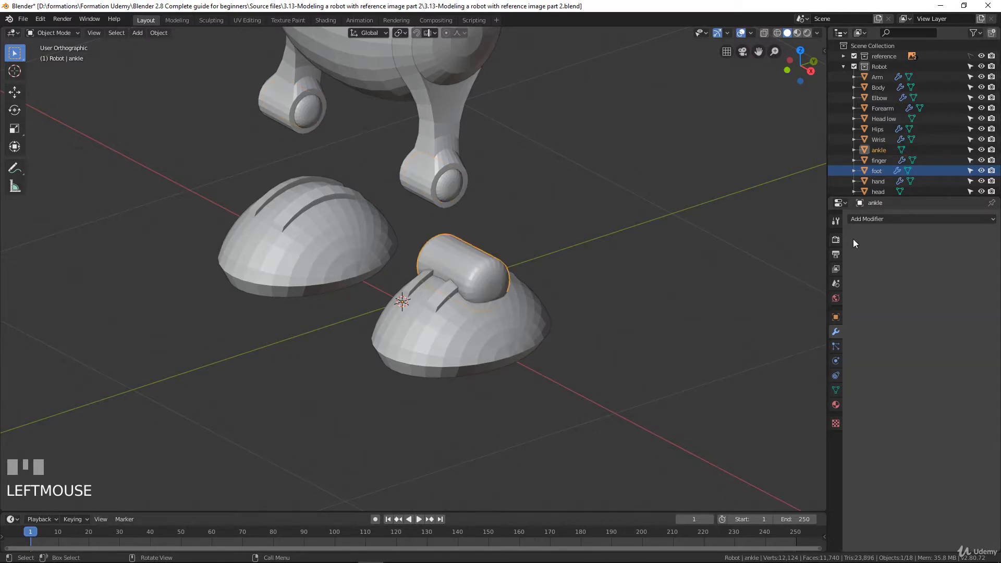
{"action": "left_click", "coordinate": [923, 219]}
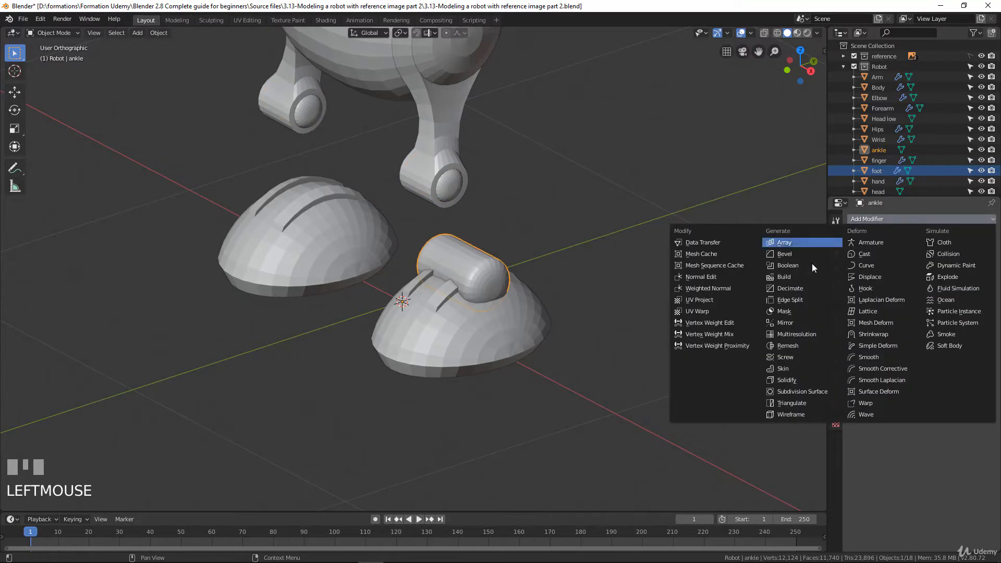
{"action": "left_click", "coordinate": [794, 321]}
Examine the mirrored feet, ankles and knees from several angles, and compare them with the side reference drawing.
{"action": "middle_click_drag", "start_coordinate": [334, 271], "coordinate": [417, 265]}
{"action": "scroll", "coordinate": [523, 259], "scroll_direction": "up", "scroll_amount": 1}
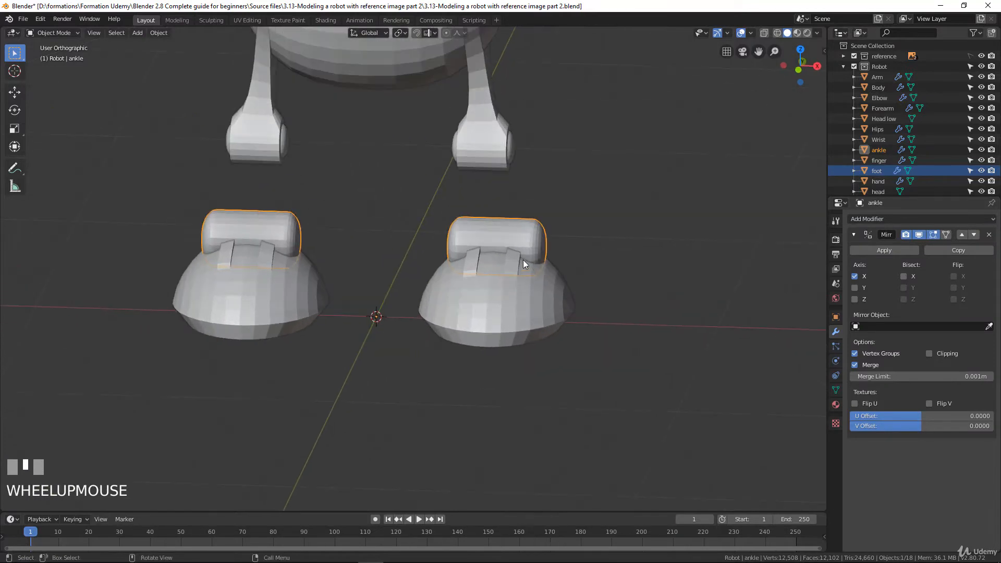
{"action": "middle_click_drag", "start_coordinate": [523, 260], "coordinate": [474, 308], "text": "shift"}
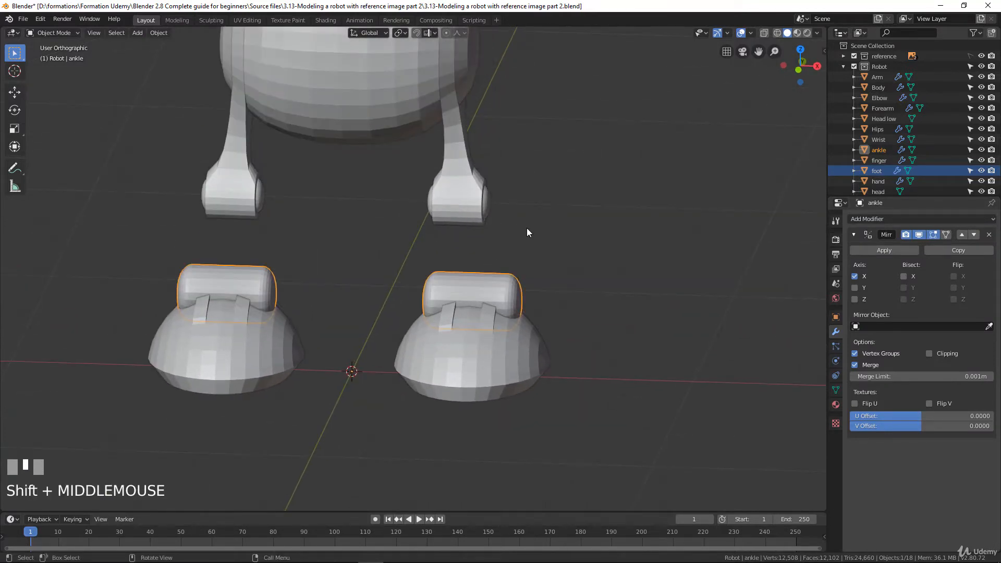
{"action": "middle_click_drag", "start_coordinate": [527, 229], "coordinate": [476, 218]}
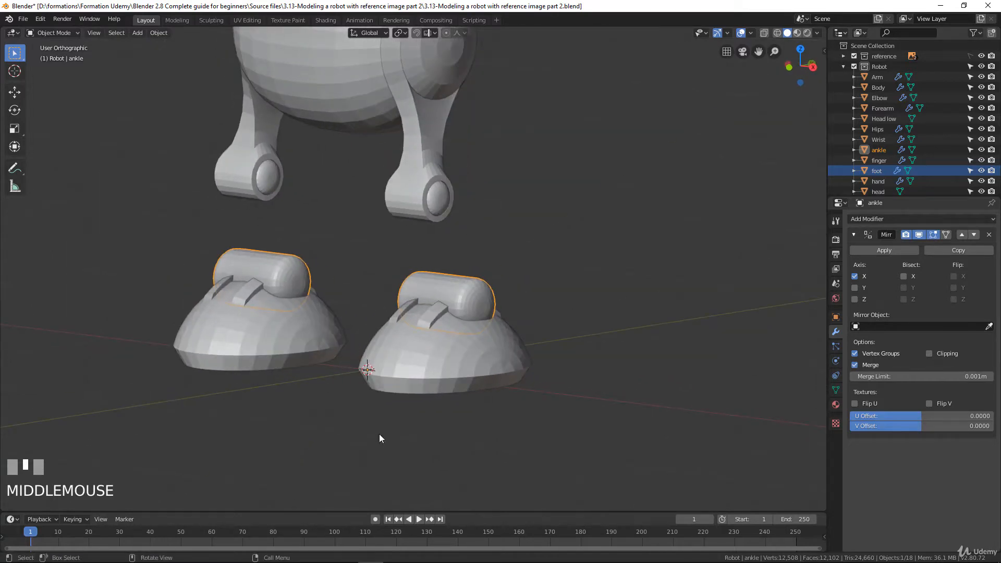
{"action": "scroll", "coordinate": [606, 356], "scroll_direction": "up", "scroll_amount": 2}
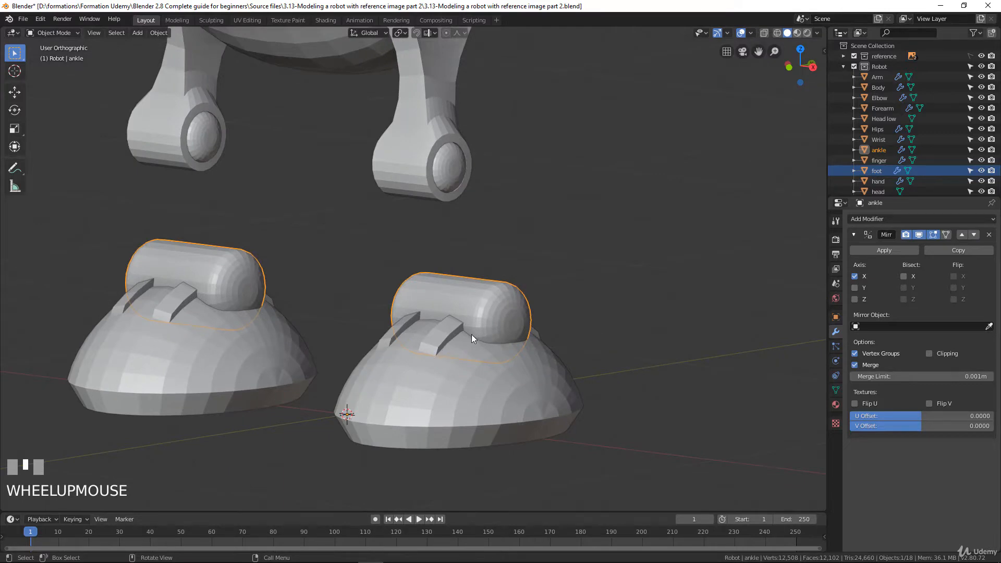
{"action": "key", "text": "KP_3"}
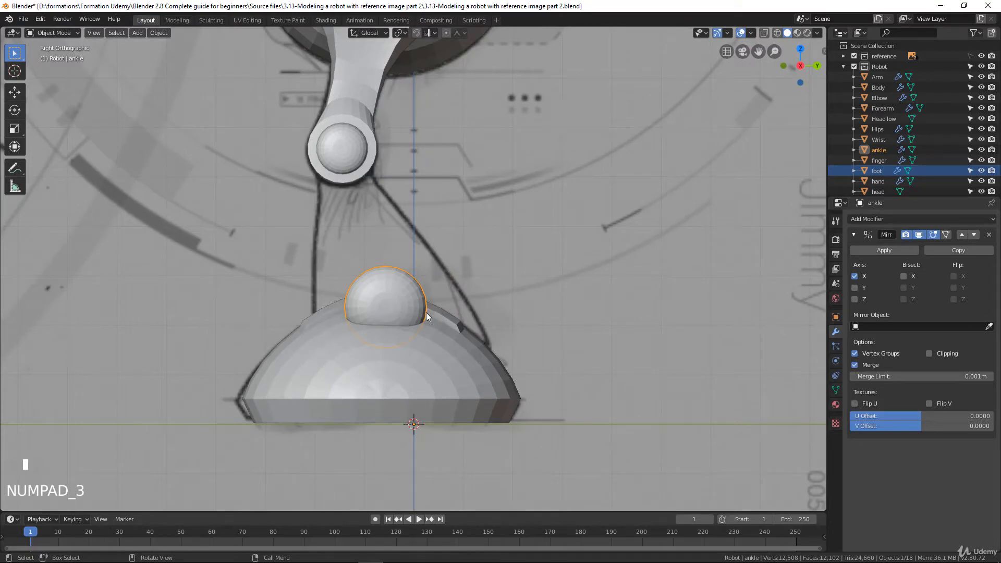
{"action": "key", "text": "Tab"}
{"action": "key", "text": "Tab"}
{"action": "scroll", "coordinate": [426, 311], "scroll_direction": "down", "scroll_amount": 2}
{"action": "scroll", "coordinate": [425, 312], "scroll_direction": "up", "scroll_amount": 1}
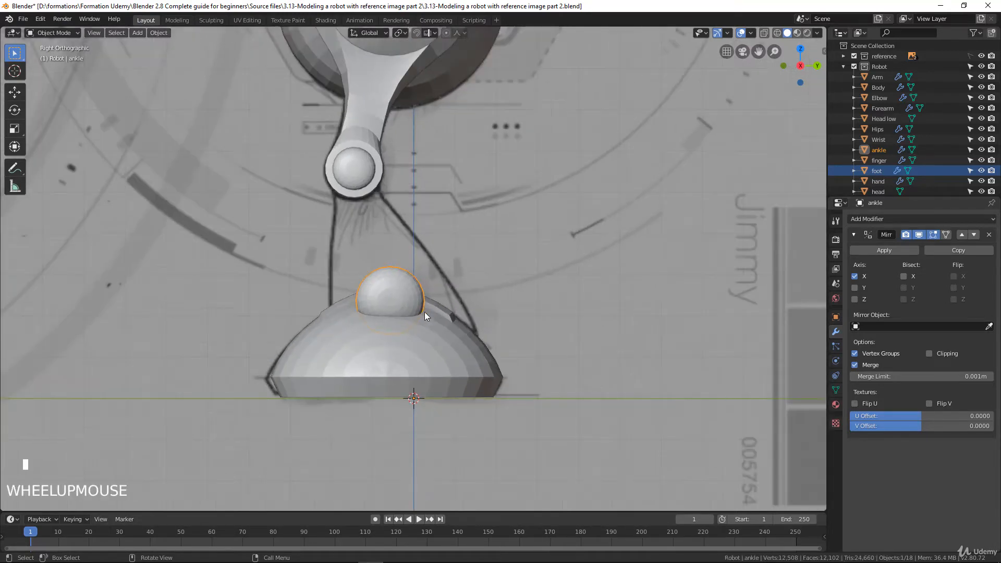
Switch to wireframe shading and add a mesh circle with 32 vertices and a 1 m radius at the world origin.
{"action": "key", "text": "z"}
{"action": "left_click", "coordinate": [351, 307]}
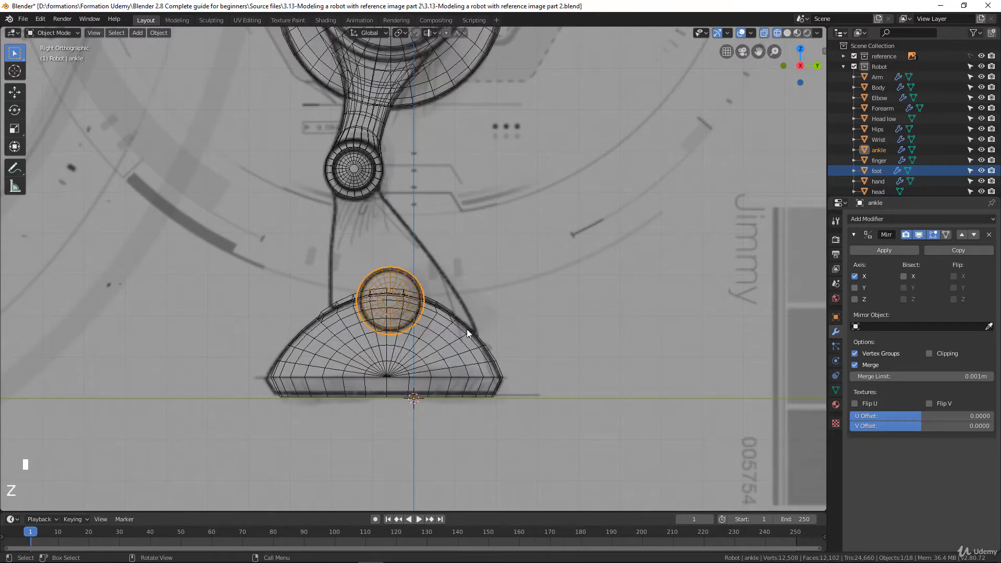
{"action": "scroll", "coordinate": [464, 352], "scroll_direction": "up", "scroll_amount": 1}
{"action": "scroll", "coordinate": [464, 353], "scroll_direction": "down", "scroll_amount": 1}
{"action": "middle_click_drag", "start_coordinate": [465, 352], "coordinate": [346, 267], "text": "shift"}
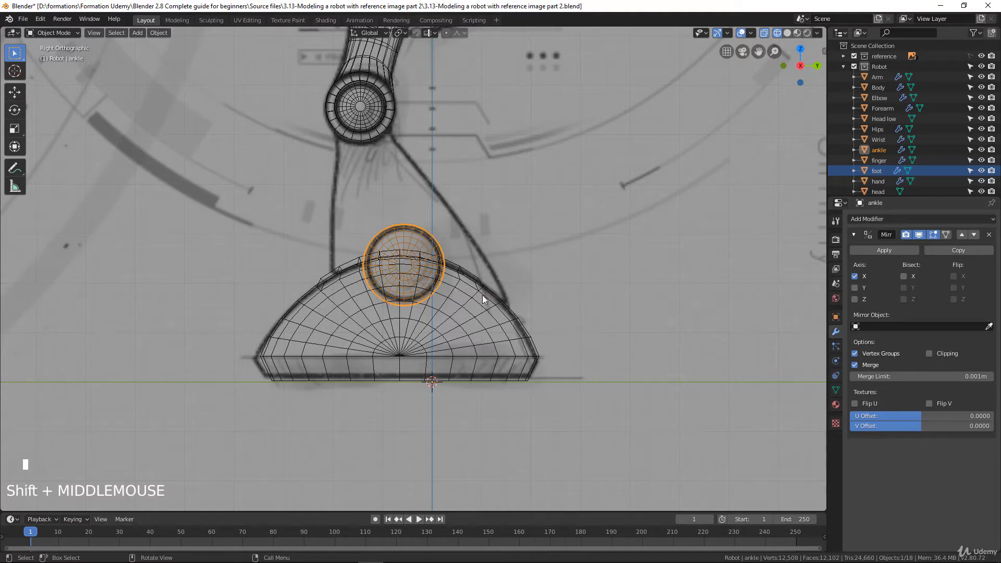
{"action": "key", "text": "shift+a"}
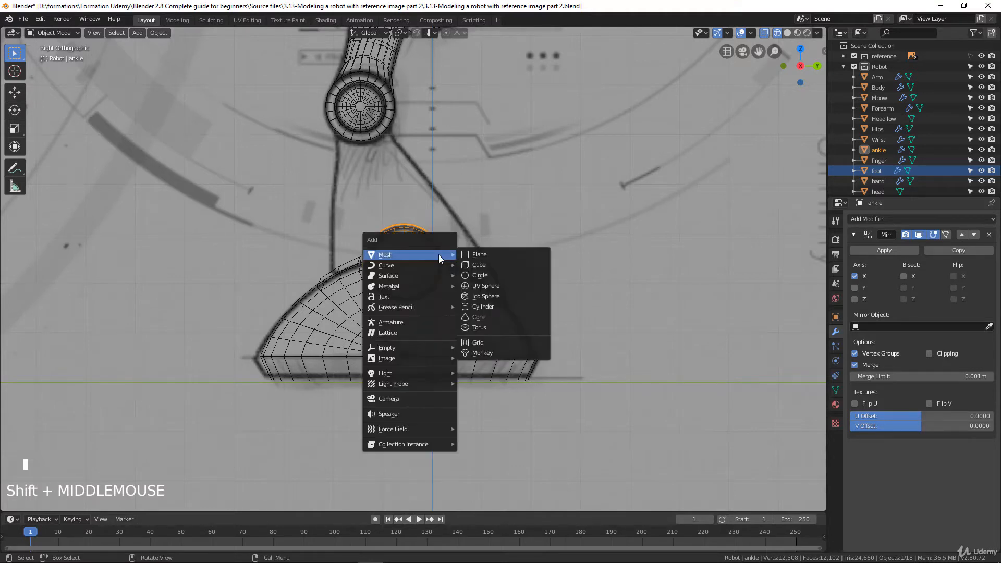
{"action": "left_click", "coordinate": [482, 275]}
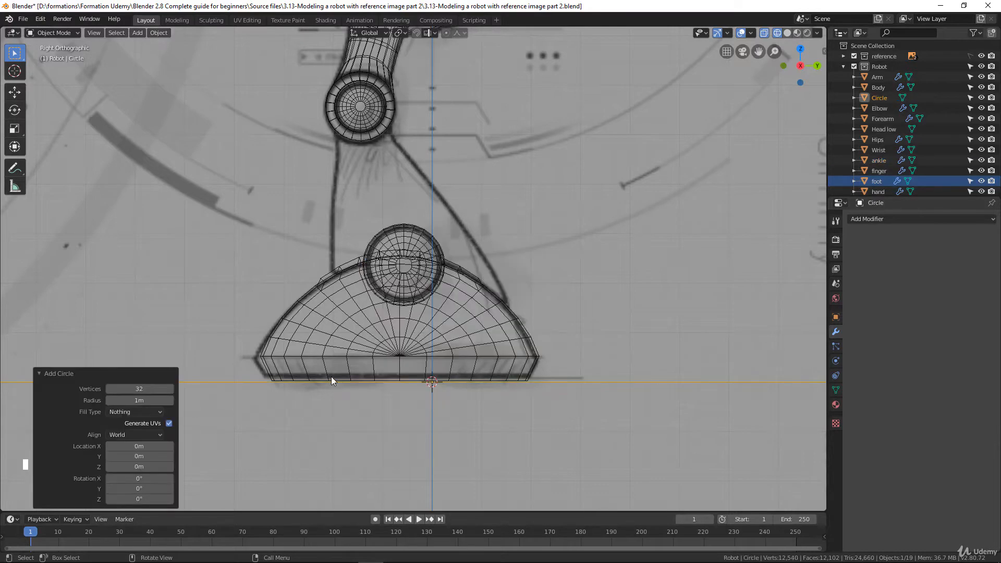
{"action": "left_click", "coordinate": [135, 388]}
{"action": "middle_click_drag", "start_coordinate": [217, 279], "coordinate": [379, 332]}
{"action": "scroll", "coordinate": [380, 332], "scroll_direction": "down", "scroll_amount": 2}
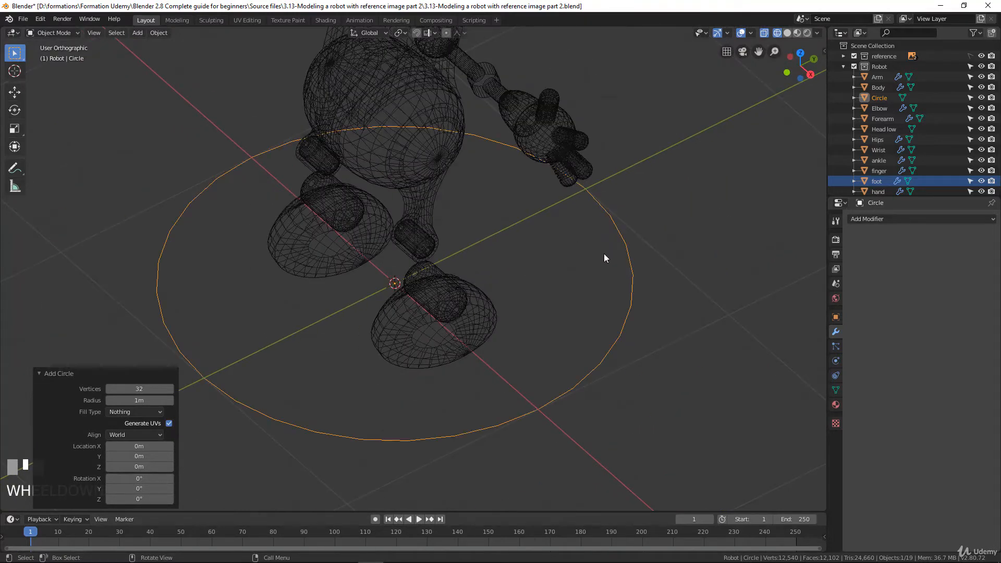
Set the new circle's vertex count to 48.
{"action": "left_click", "coordinate": [138, 389]}
{"action": "type", "text": "48"}
{"action": "left_click", "coordinate": [443, 310]}
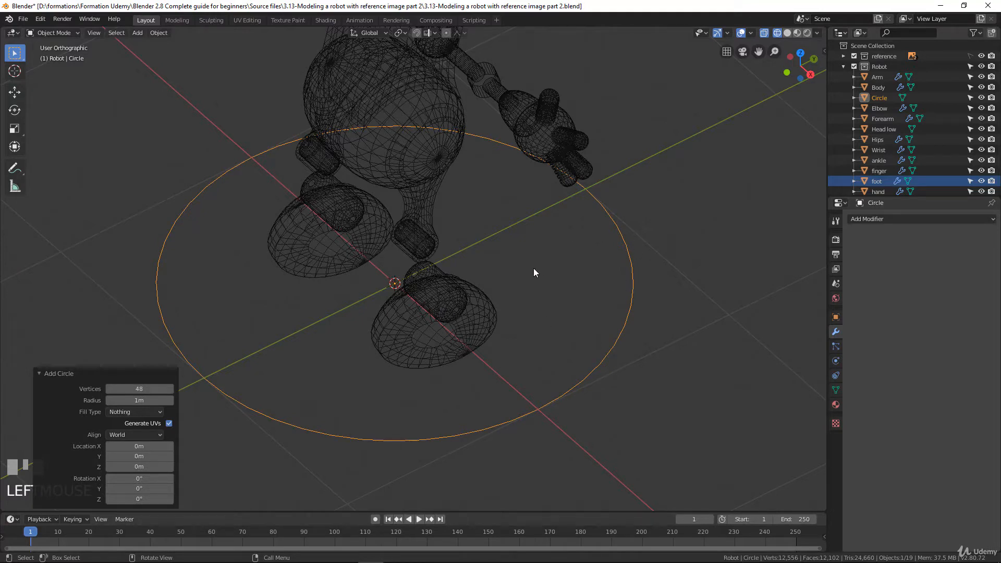
In Edit Mode with vertex selection, rotate all of the circle's vertices 90° about the global Y axis.
{"action": "key", "text": "Tab"}
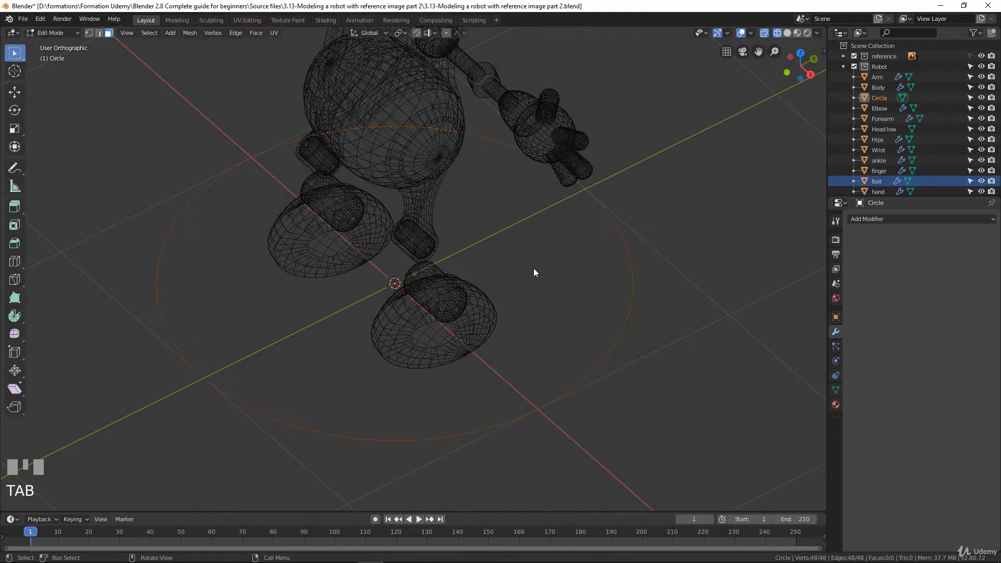
{"action": "left_click", "coordinate": [89, 33]}
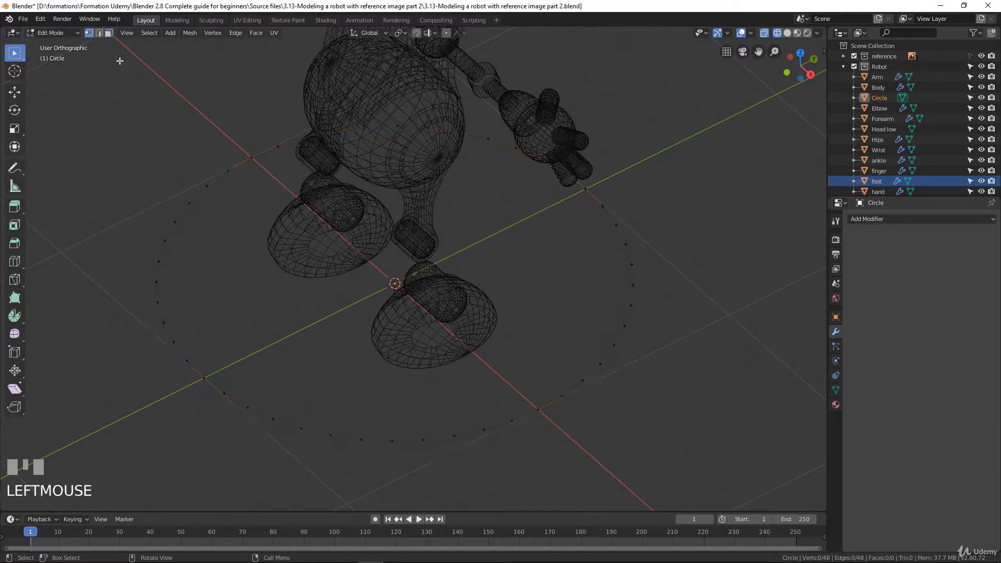
{"action": "key", "text": "a"}
{"action": "key", "text": "KP_3"}
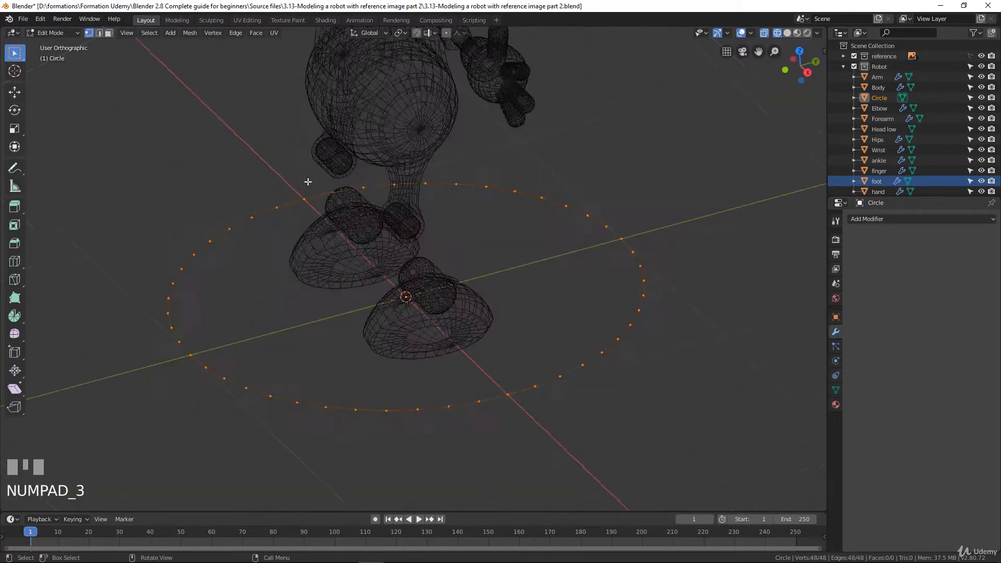
{"action": "key", "text": "r"}
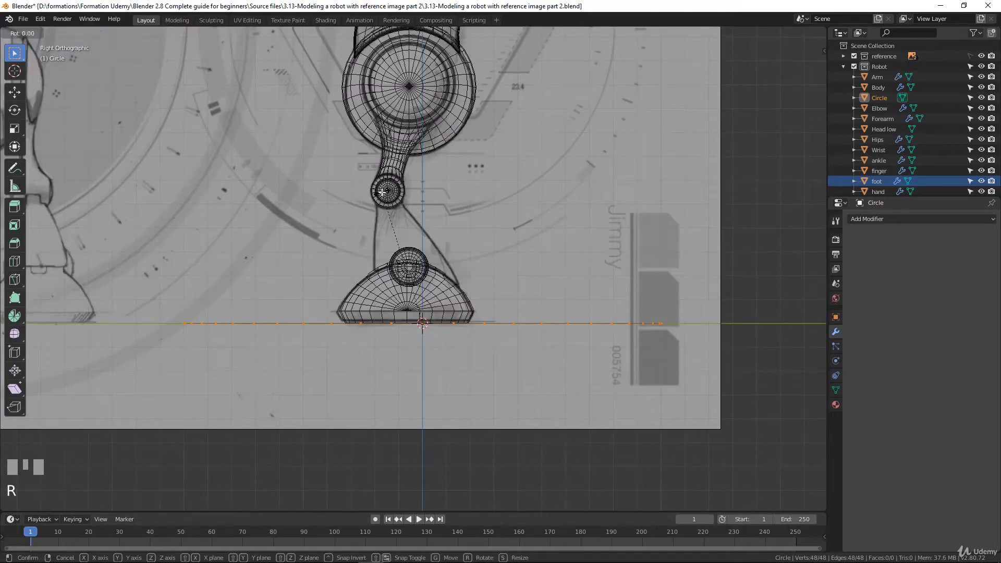
{"action": "type", "text": "y"}
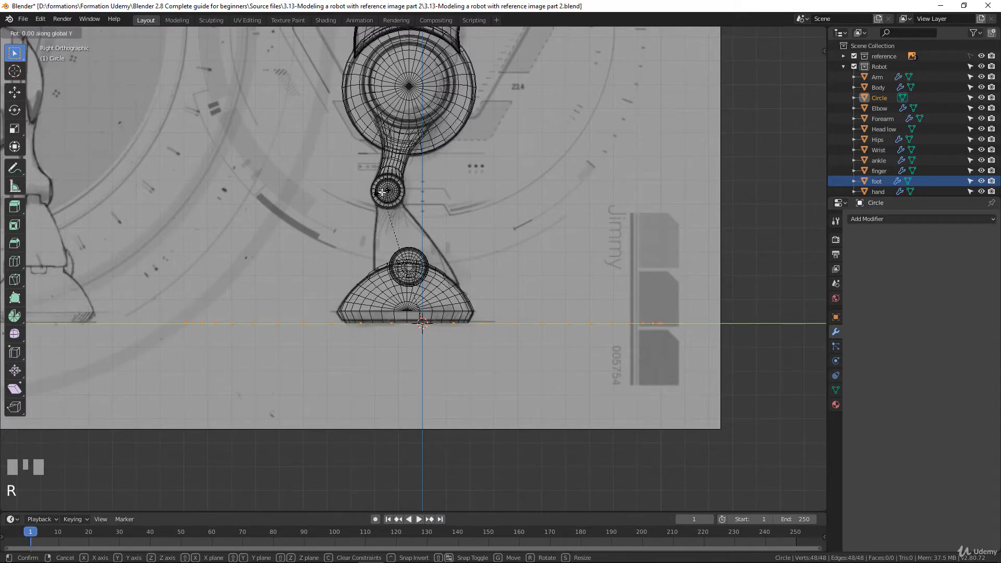
{"action": "type", "text": "90"}
{"action": "left_click", "coordinate": [573, 304]}
Scale the circle to about 0.284 and move it about -0.06 m in Y and -0.03 m in Z to follow the foot's dome.
{"action": "key", "text": "s"}
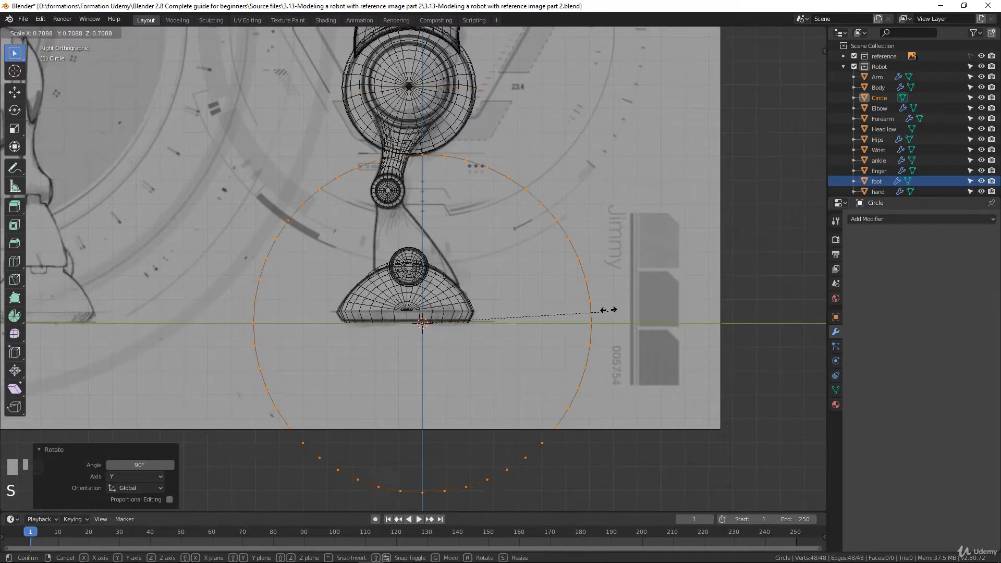
{"action": "left_click", "coordinate": [469, 265]}
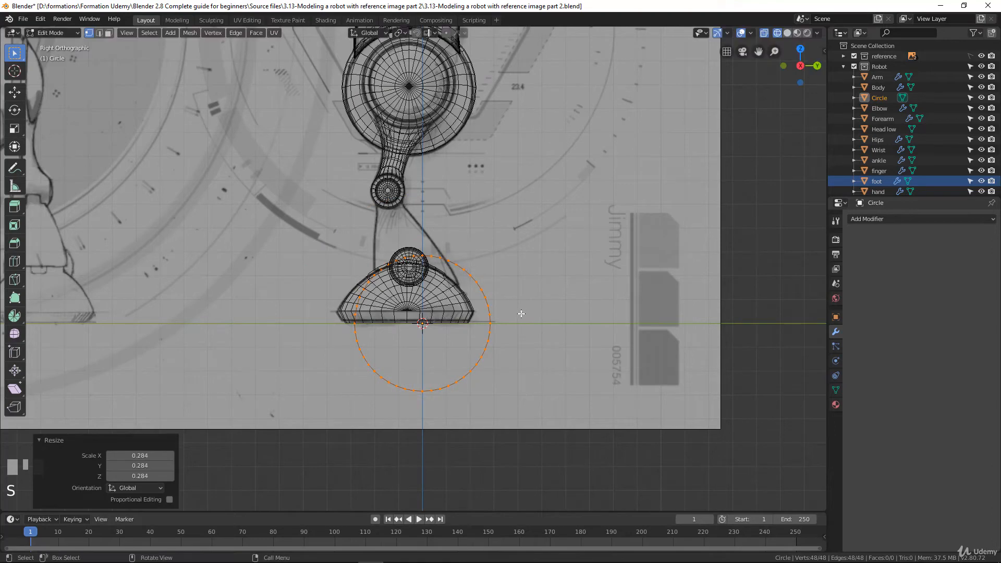
{"action": "scroll", "coordinate": [520, 313], "scroll_direction": "up", "scroll_amount": 4}
{"action": "middle_click_drag", "start_coordinate": [504, 292], "coordinate": [480, 306], "text": "shift"}
{"action": "key", "text": "g"}
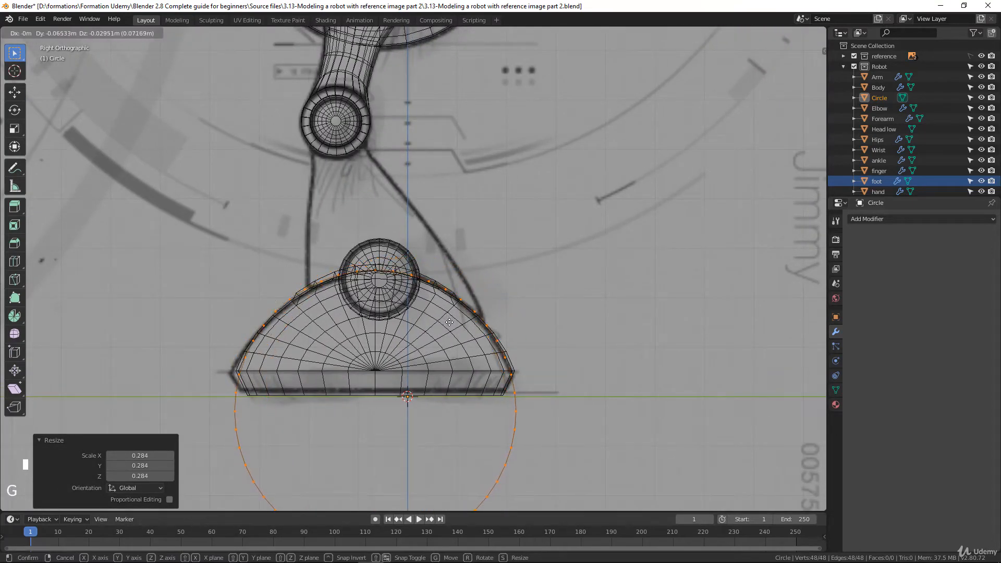
{"action": "left_click", "coordinate": [452, 322]}
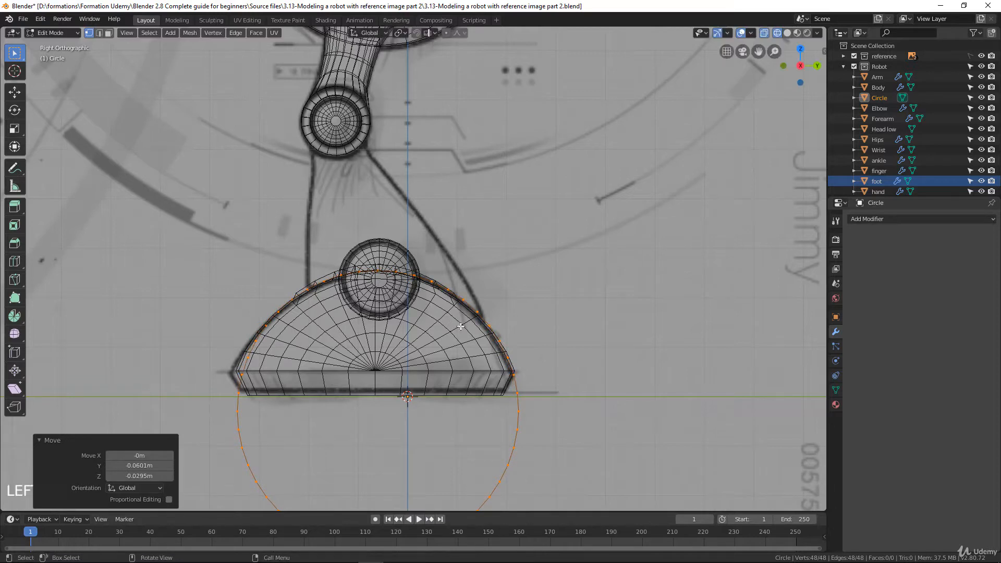
{"action": "scroll", "coordinate": [495, 338], "scroll_direction": "up", "scroll_amount": 2}
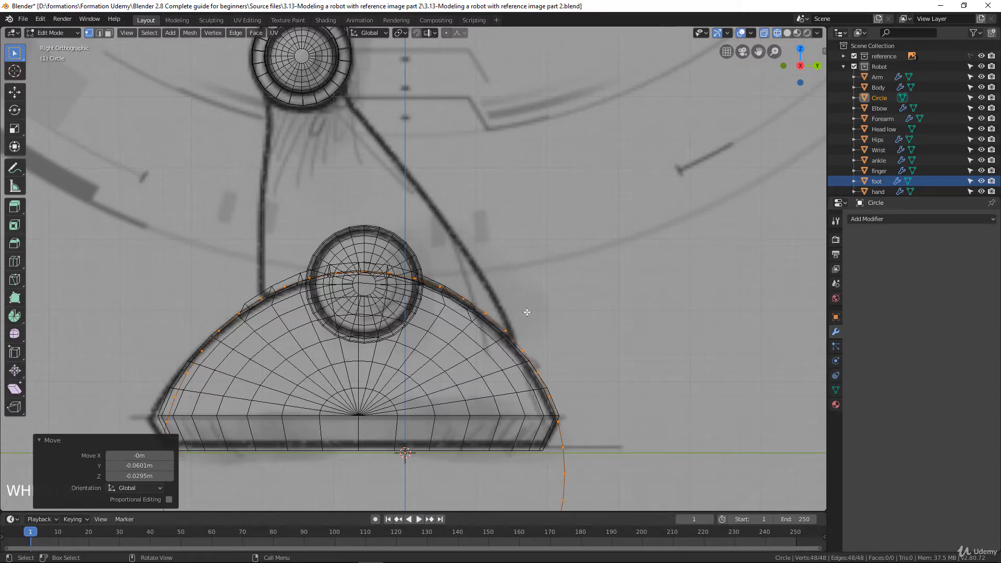
{"action": "scroll", "coordinate": [530, 338], "scroll_direction": "down", "scroll_amount": 2}
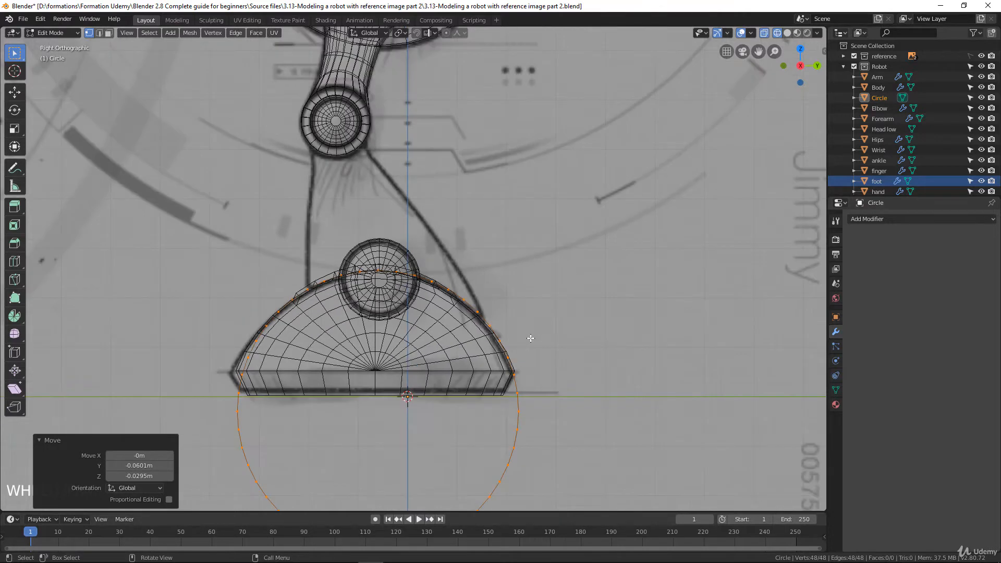
{"action": "scroll", "coordinate": [295, 298], "scroll_direction": "down", "scroll_amount": 3}
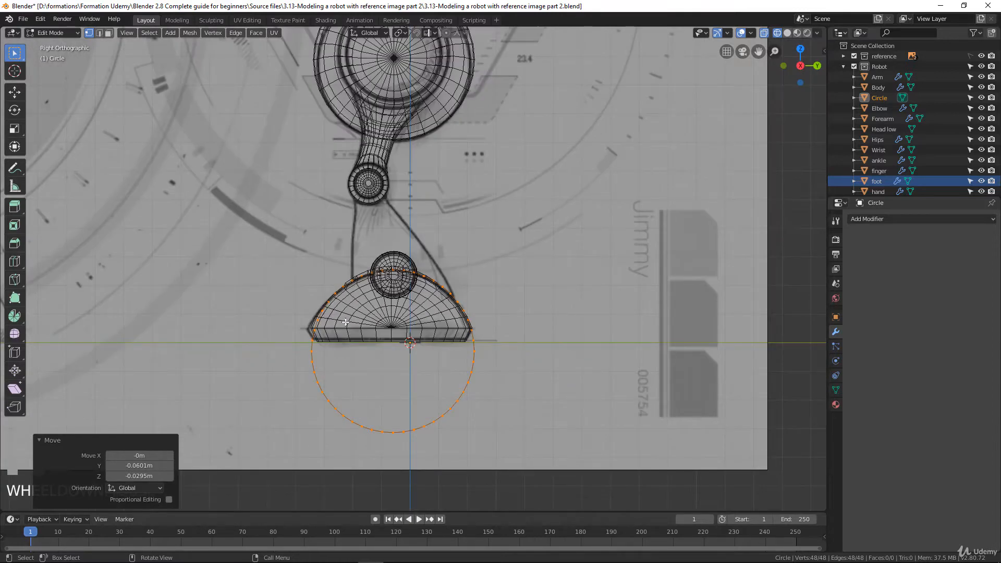
Circle-select and delete the circle's vertices outside the upper arc that spans the shin's base in the side drawing.
{"action": "key", "text": "a"}
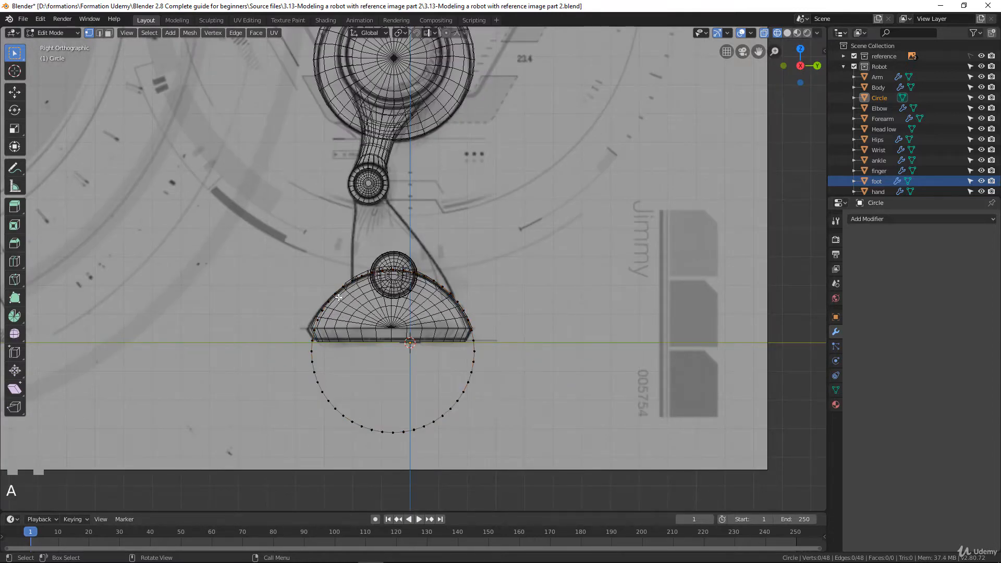
{"action": "key", "text": "c"}
{"action": "mouse_move", "coordinate": [339, 299]}
{"action": "left_mouse_down"}
{"action": "mouse_move", "coordinate": [316, 352]}
{"action": "mouse_move", "coordinate": [460, 412]}
{"action": "mouse_move", "coordinate": [469, 327]}
{"action": "mouse_move", "coordinate": [463, 310]}
{"action": "mouse_move", "coordinate": [458, 391]}
{"action": "mouse_move", "coordinate": [374, 435]}
{"action": "left_mouse_up"}
{"action": "right_click", "coordinate": [415, 394]}
{"action": "scroll", "coordinate": [423, 388], "scroll_direction": "up", "scroll_amount": 2}
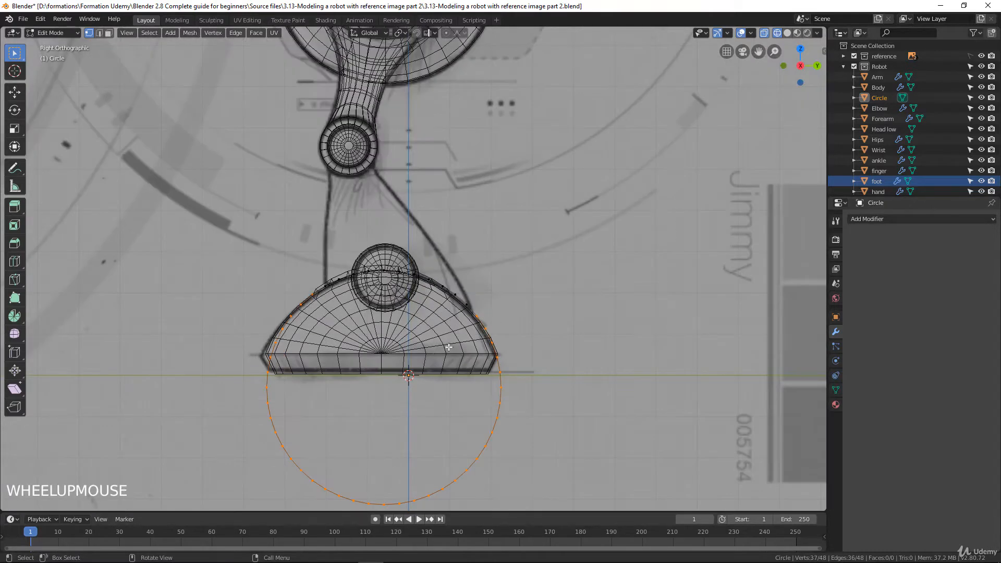
{"action": "key", "text": "x"}
{"action": "left_click", "coordinate": [436, 324]}
{"action": "scroll", "coordinate": [496, 361], "scroll_direction": "up", "scroll_amount": 3}
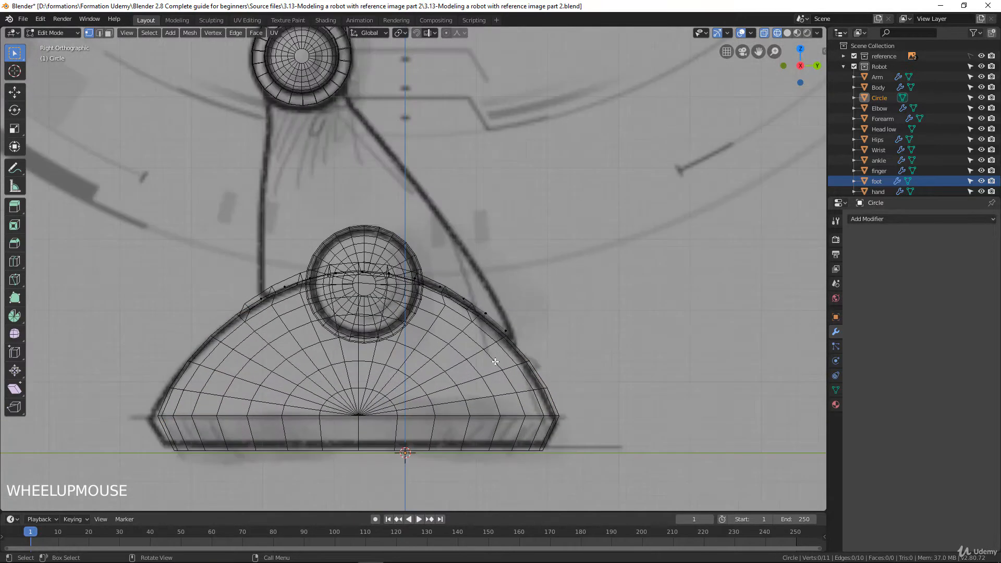
{"action": "key", "text": "z"}
{"action": "key", "text": "Escape"}
Move the whole arc about 0.004 m in Y and rotate it about 1.5° to match the shin's base line.
{"action": "key", "text": "a"}
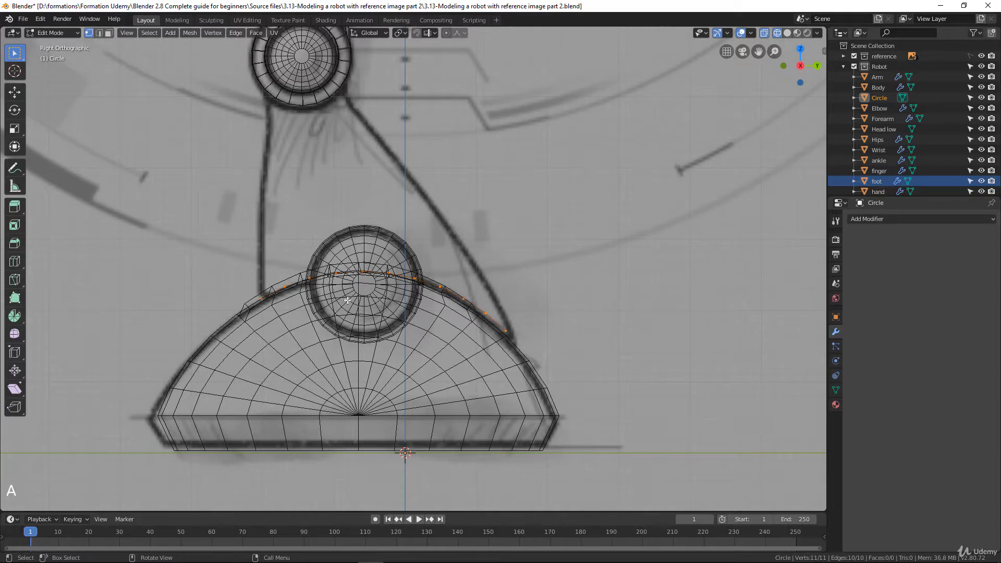
{"action": "scroll", "coordinate": [521, 347], "scroll_direction": "up", "scroll_amount": 1}
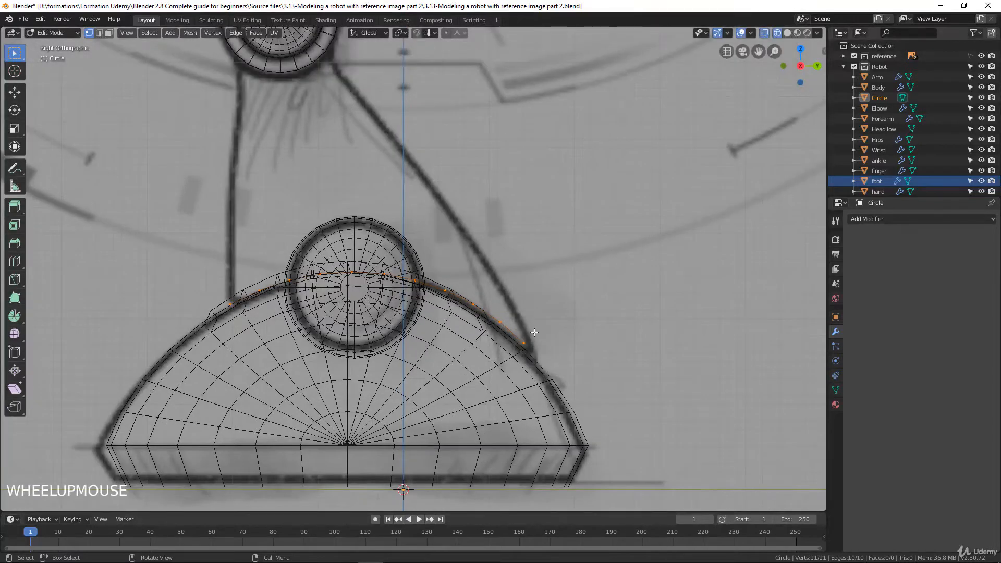
{"action": "key", "text": "g"}
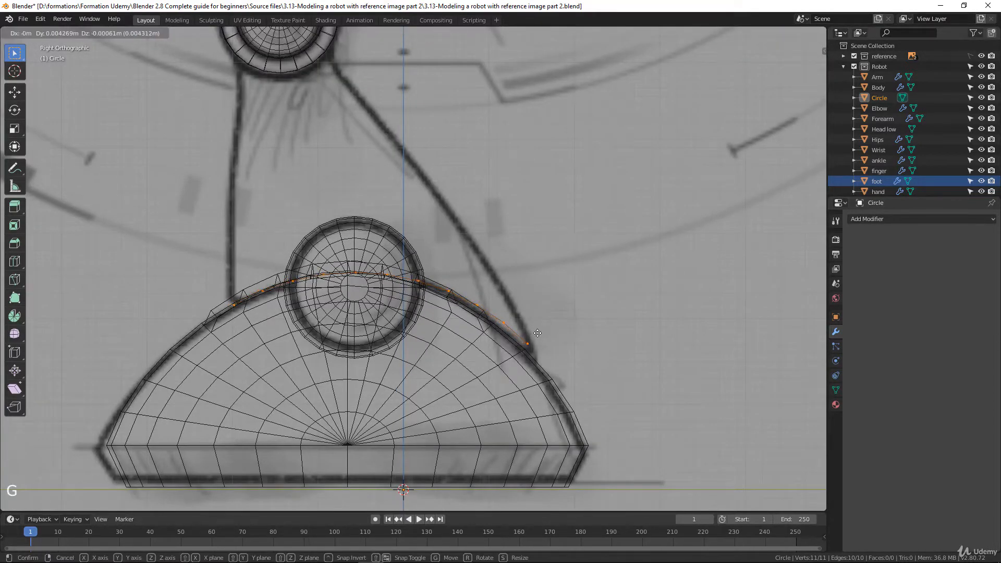
{"action": "left_click", "coordinate": [538, 332]}
{"action": "key", "text": "r"}
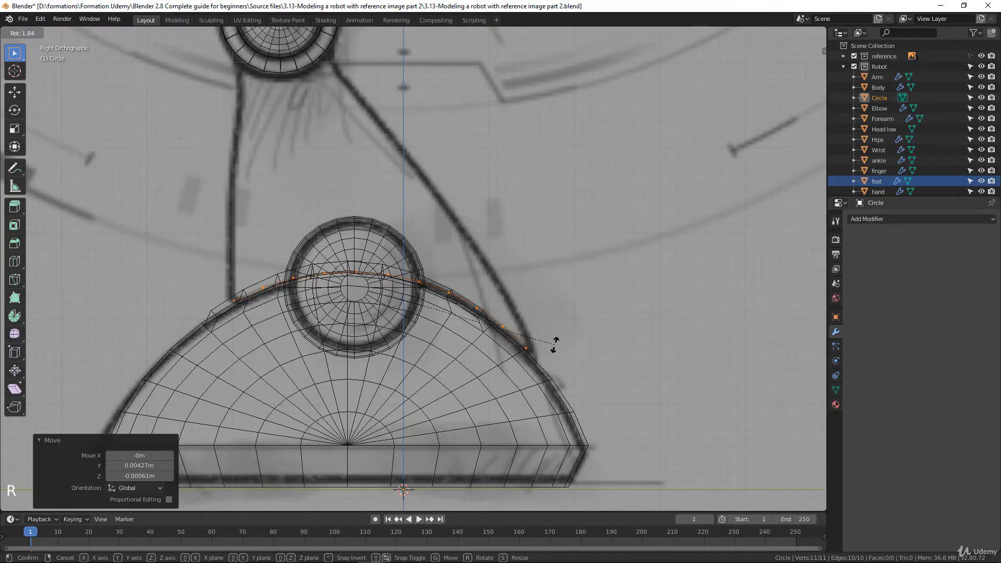
{"action": "left_click", "coordinate": [554, 342]}
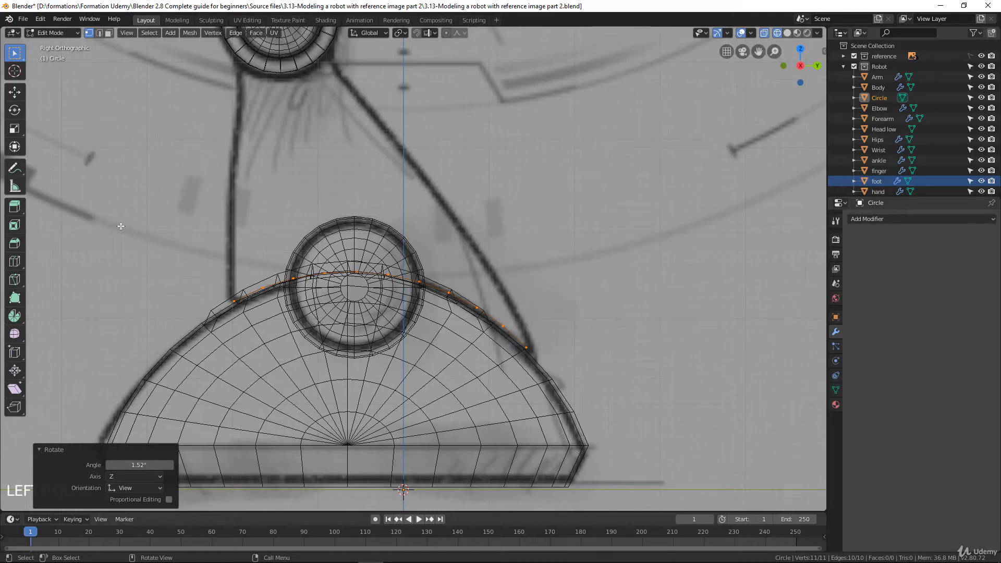
Extrude the arc up towards the knee, about -0.056 m in Y and 0.224 m in Z.
{"action": "scroll", "coordinate": [347, 147], "scroll_direction": "down", "scroll_amount": 1}
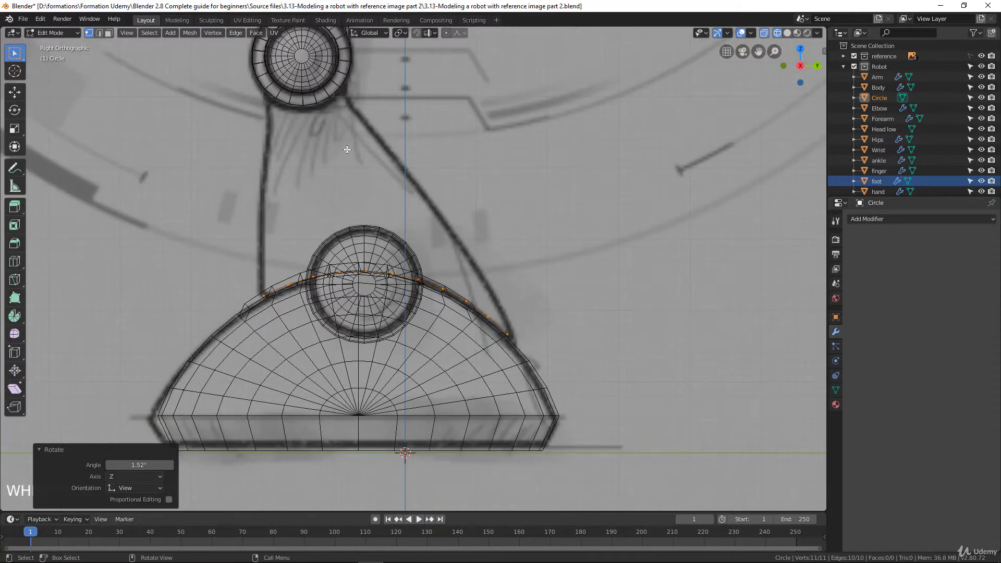
{"action": "scroll", "coordinate": [344, 144], "scroll_direction": "up", "scroll_amount": 1}
{"action": "middle_click_drag", "start_coordinate": [339, 139], "coordinate": [417, 286], "text": "shift"}
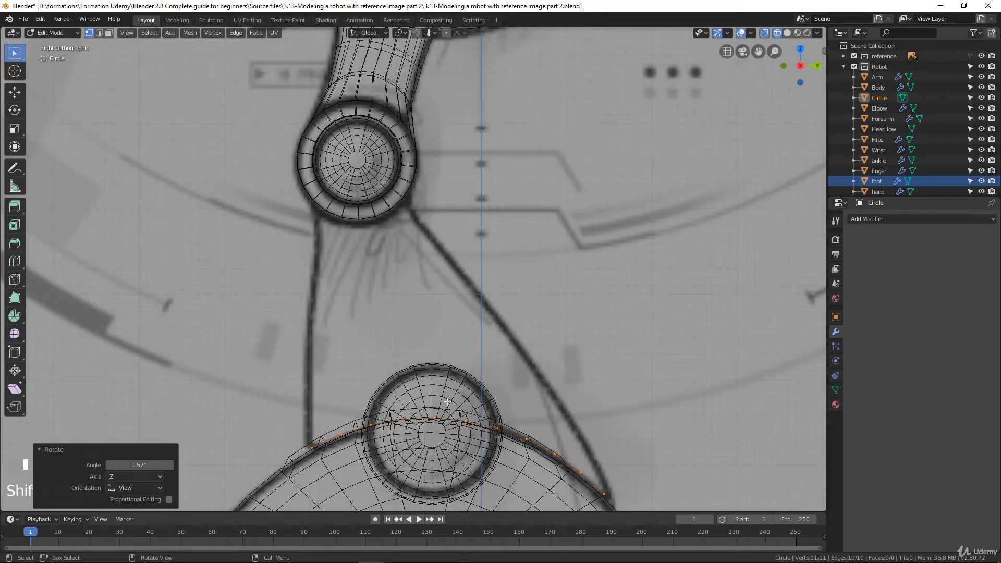
{"action": "key", "text": "e"}
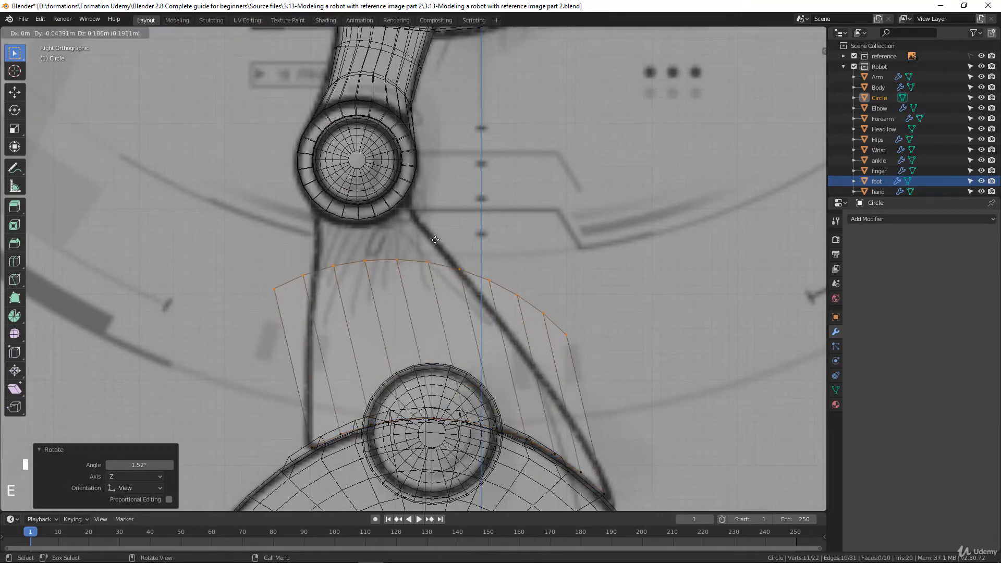
{"action": "left_click", "coordinate": [388, 214]}
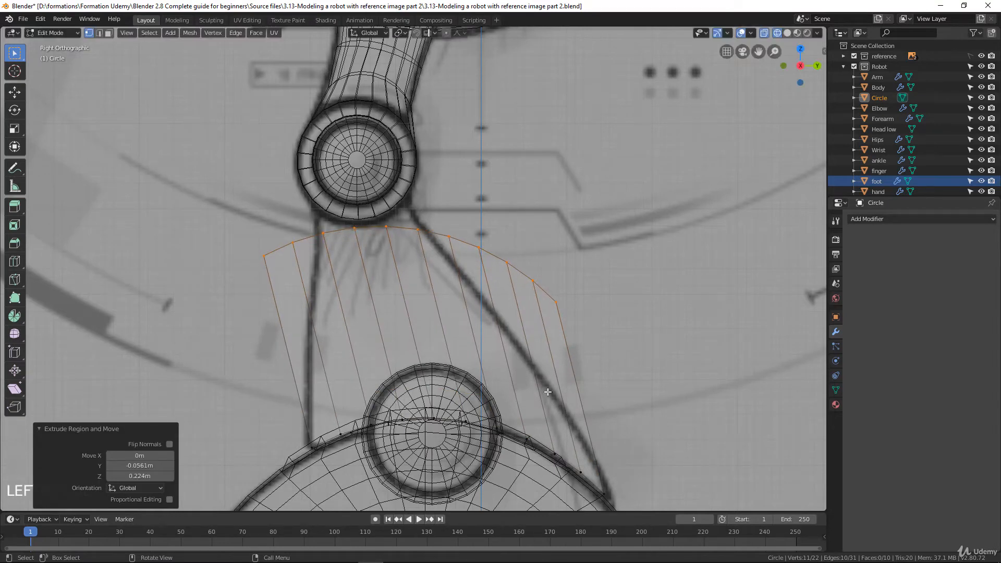
Flip the extruded upper arc vertically by scaling it -1 along Z.
{"action": "type", "text": "sz"}
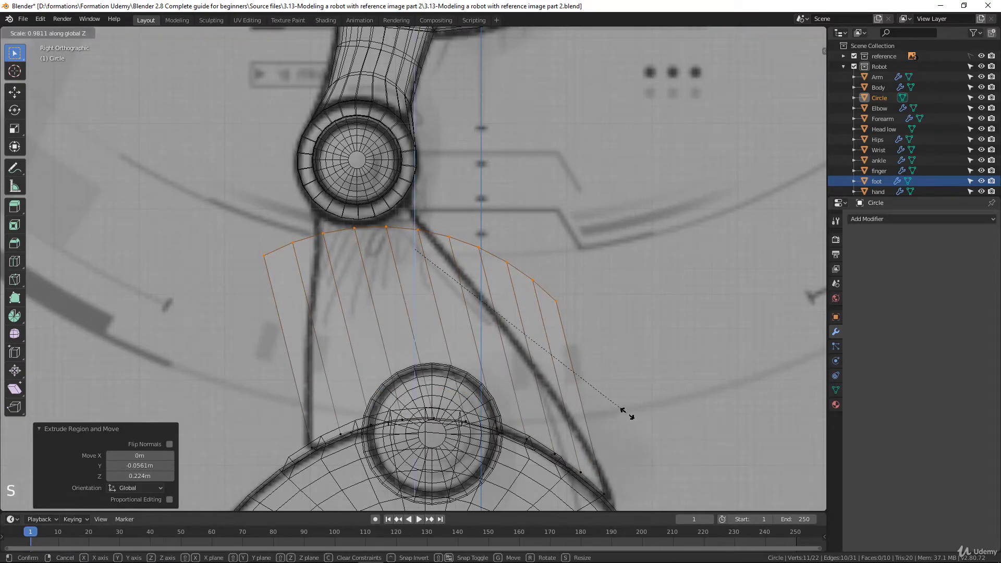
{"action": "type", "text": "-1"}
{"action": "left_click", "coordinate": [624, 409]}
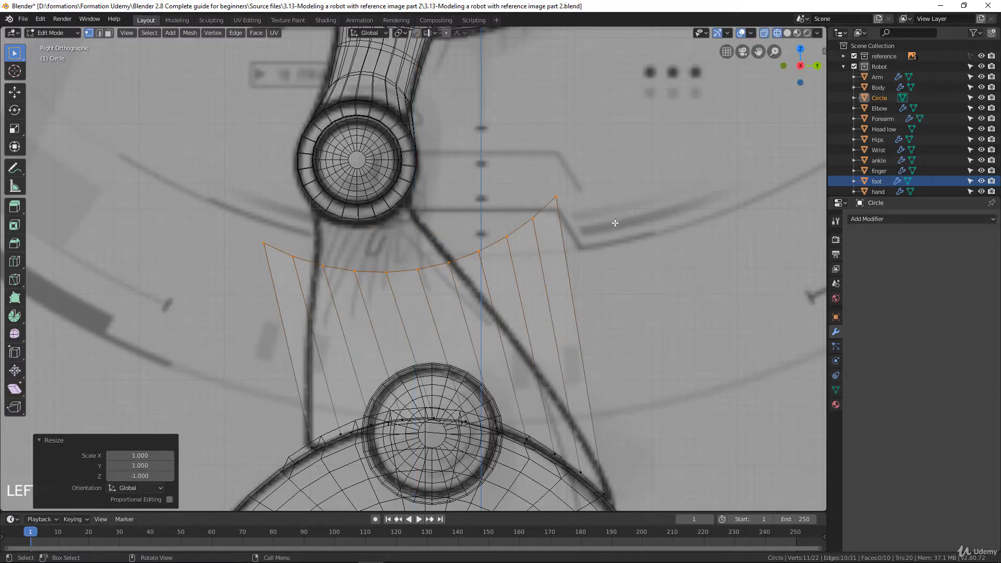
Scale the upper arc to about 0.361, move it under the knee joint, and scale it again to about 0.788 to fit the drawing.
{"action": "key", "text": "s"}
{"action": "left_click", "coordinate": [487, 235]}
{"action": "key", "text": "g"}
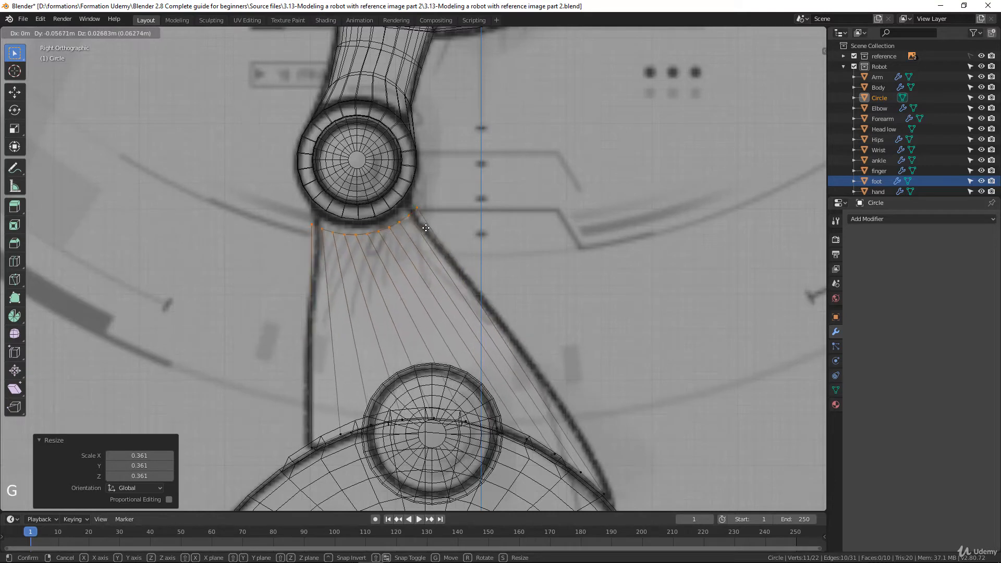
{"action": "left_click", "coordinate": [424, 223]}
{"action": "key", "text": "s"}
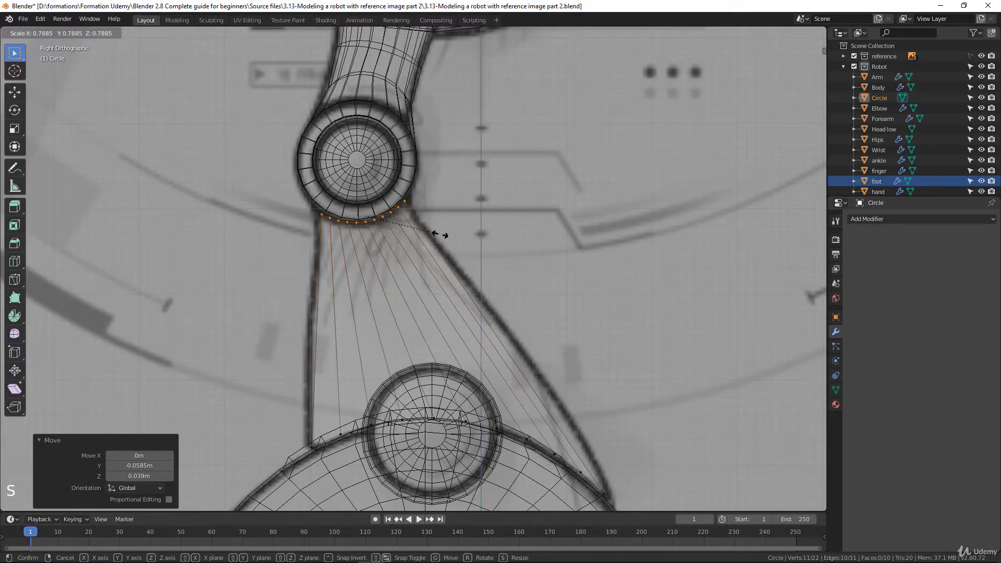
{"action": "left_click", "coordinate": [441, 235]}
In front view, move the entire shin strip about 0.393 m along X onto the leg.
{"action": "key", "text": "KP_1"}
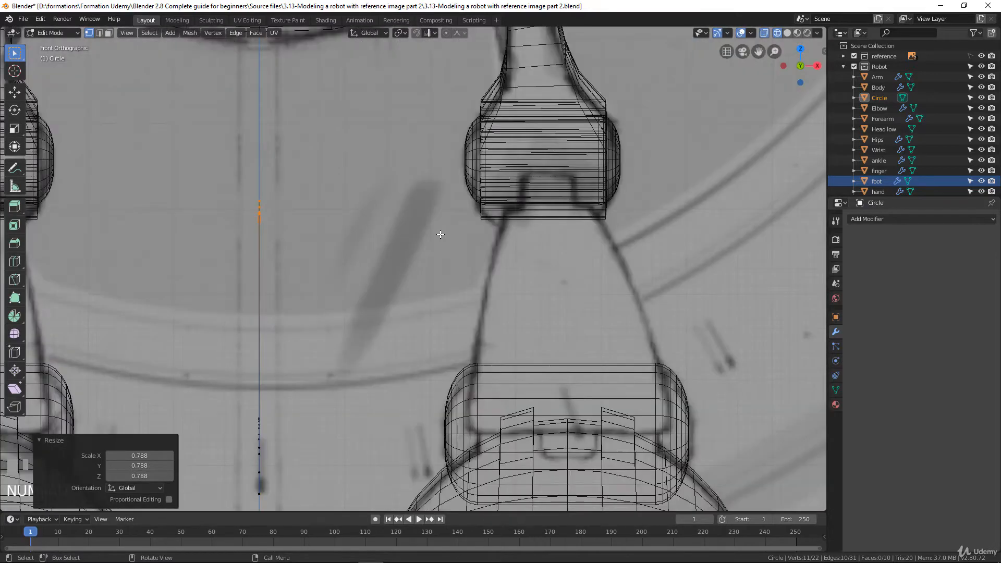
{"action": "scroll", "coordinate": [465, 243], "scroll_direction": "down", "scroll_amount": 2}
{"action": "key", "text": "a"}
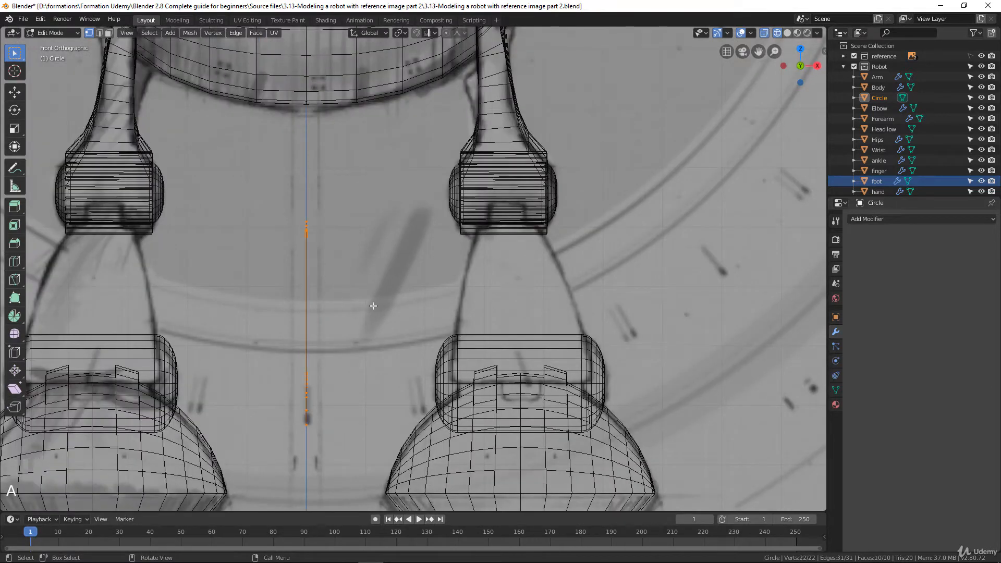
{"action": "key", "text": "g"}
{"action": "key", "text": "x"}
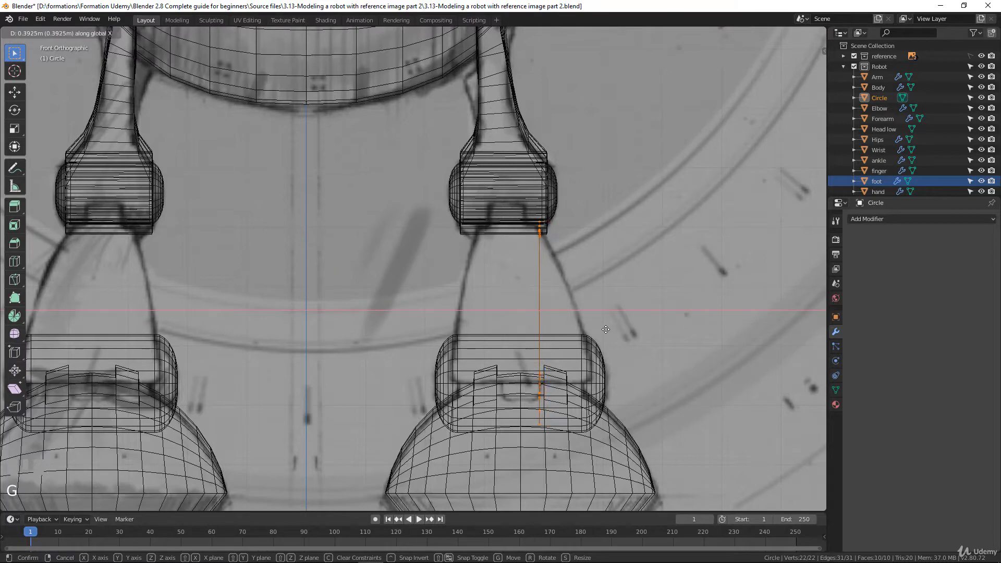
{"action": "left_click", "coordinate": [606, 329]}
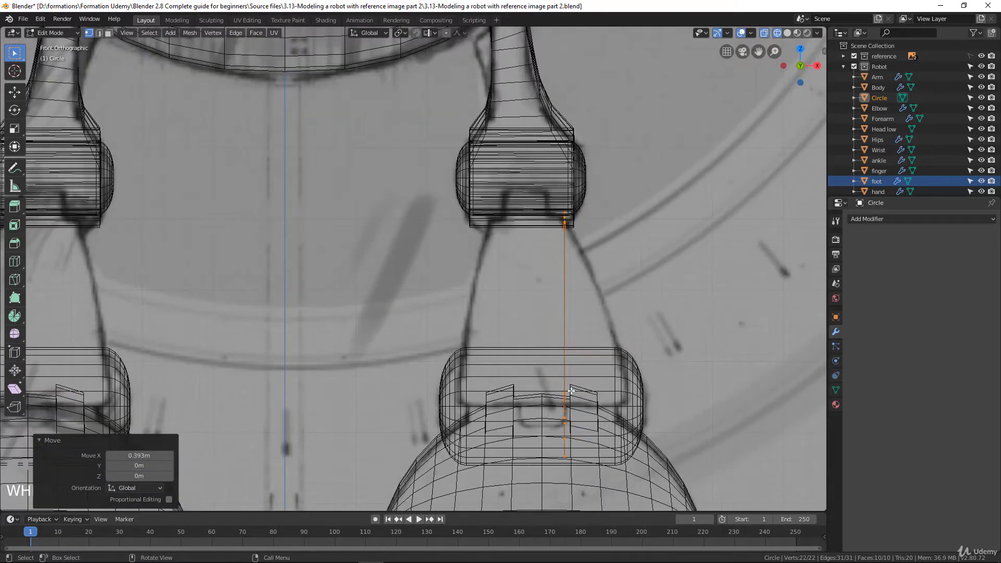
Select the shin strip's lower arc and move it about 0.0896 m along X to the drawing's outer leg edge.
{"action": "left_click", "coordinate": [539, 371]}
{"action": "key", "text": "b"}
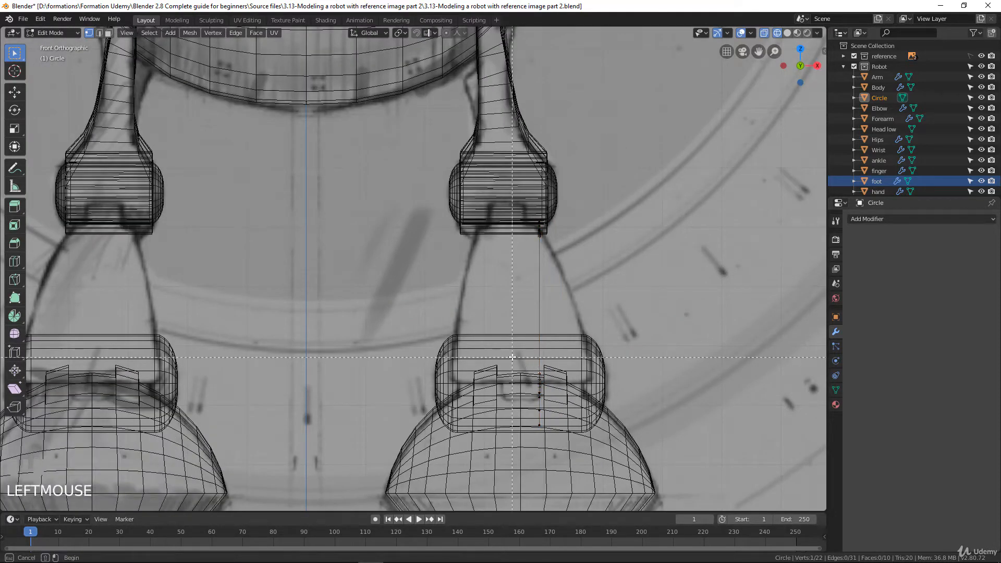
{"action": "left_click_drag", "start_coordinate": [527, 366], "coordinate": [611, 457]}
{"action": "key", "text": "g"}
{"action": "key", "text": "x"}
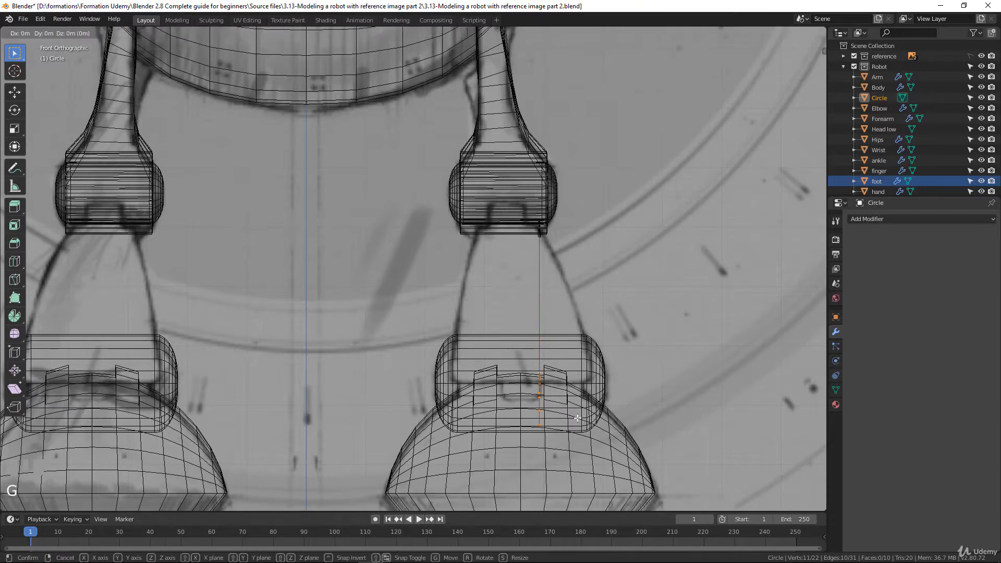
{"action": "left_click", "coordinate": [631, 418]}
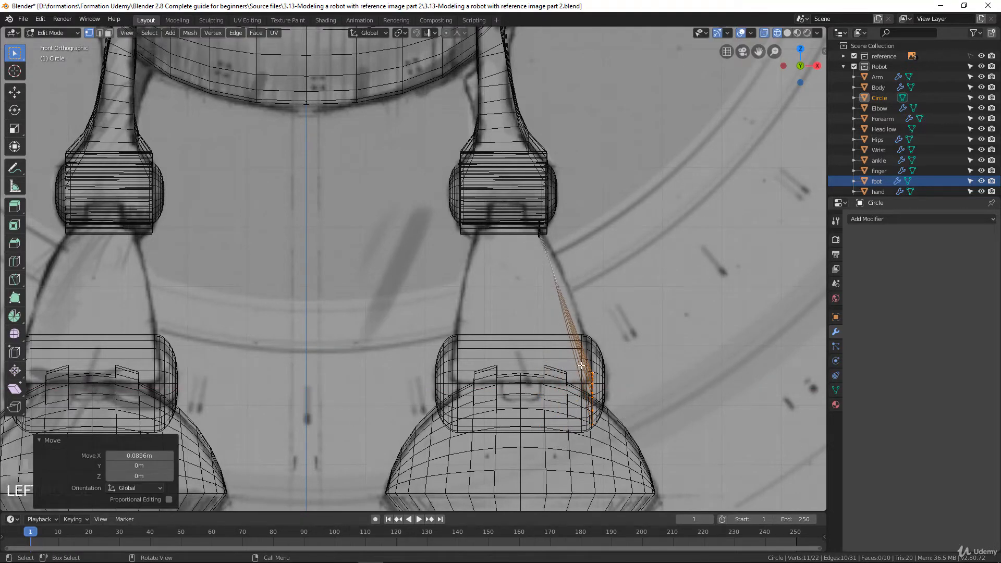
Extrude the entire shin strip about -0.156 m along X to give the lower leg its width.
{"action": "key", "text": "a"}
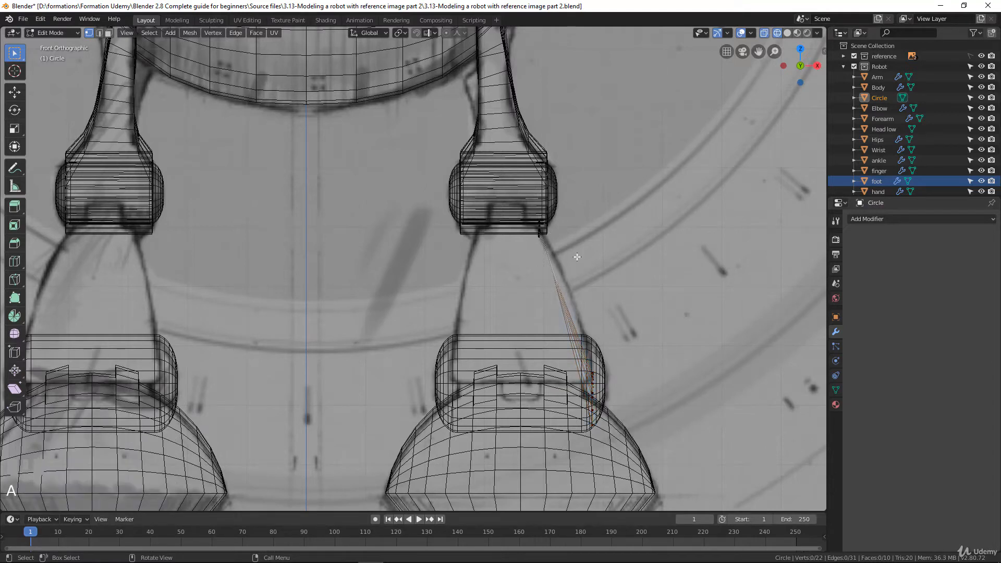
{"action": "key", "text": "e"}
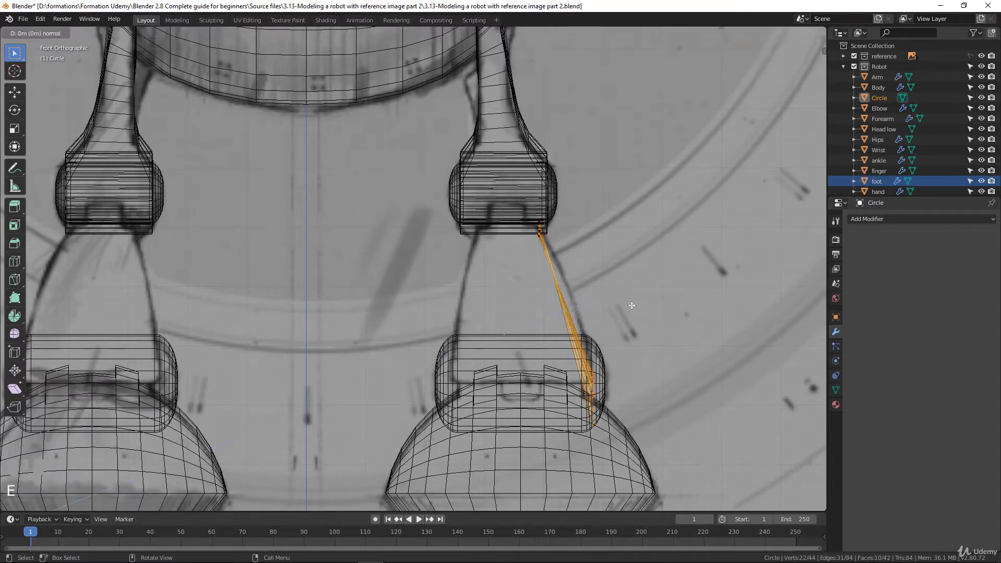
{"action": "key", "text": "x"}
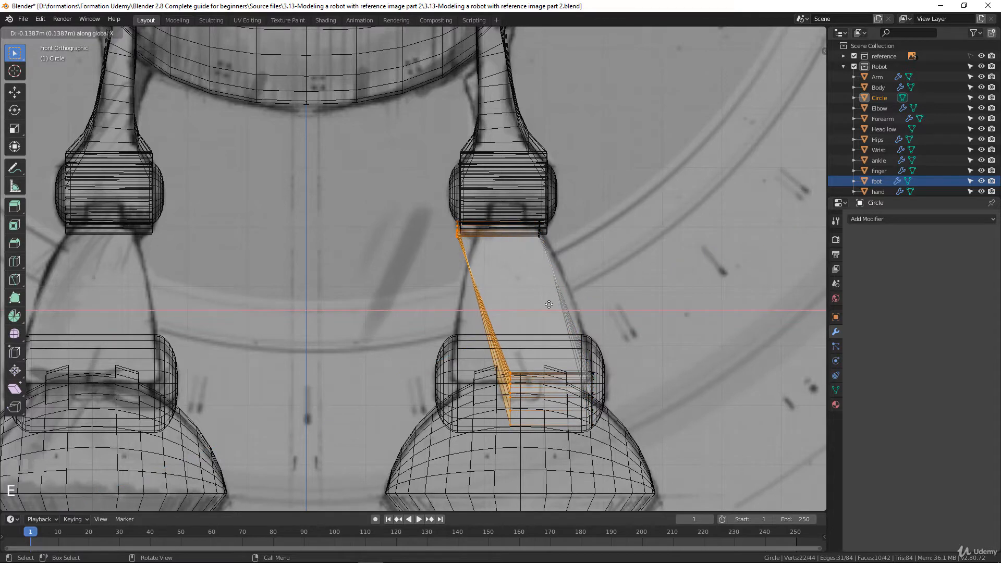
{"action": "left_click", "coordinate": [493, 274]}
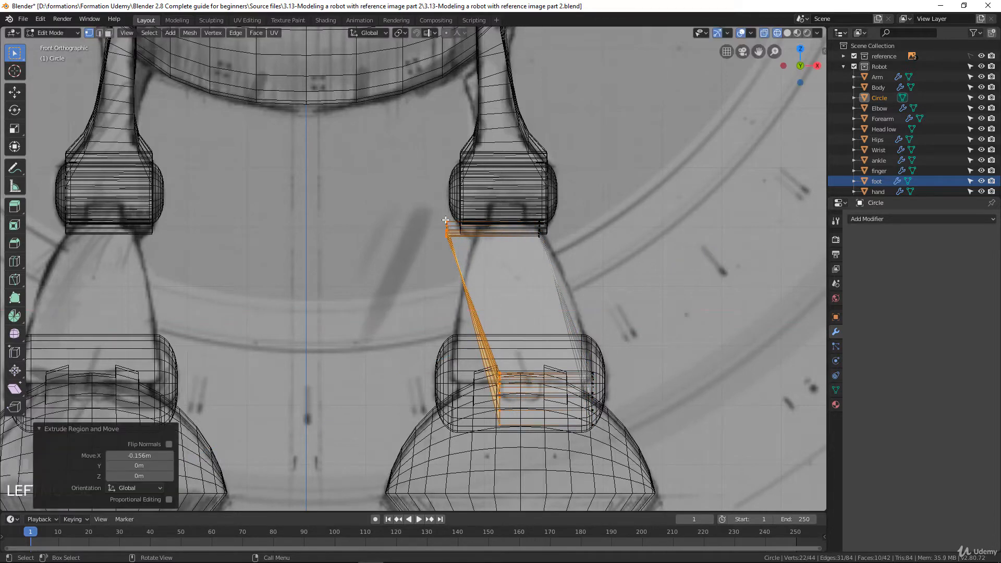
Move the extruded inner side's upper arc about 0.05 m along X onto the drawn leg outline under the knee.
{"action": "left_click", "coordinate": [446, 220]}
{"action": "key", "text": "b"}
{"action": "left_click_drag", "start_coordinate": [408, 208], "coordinate": [473, 266]}
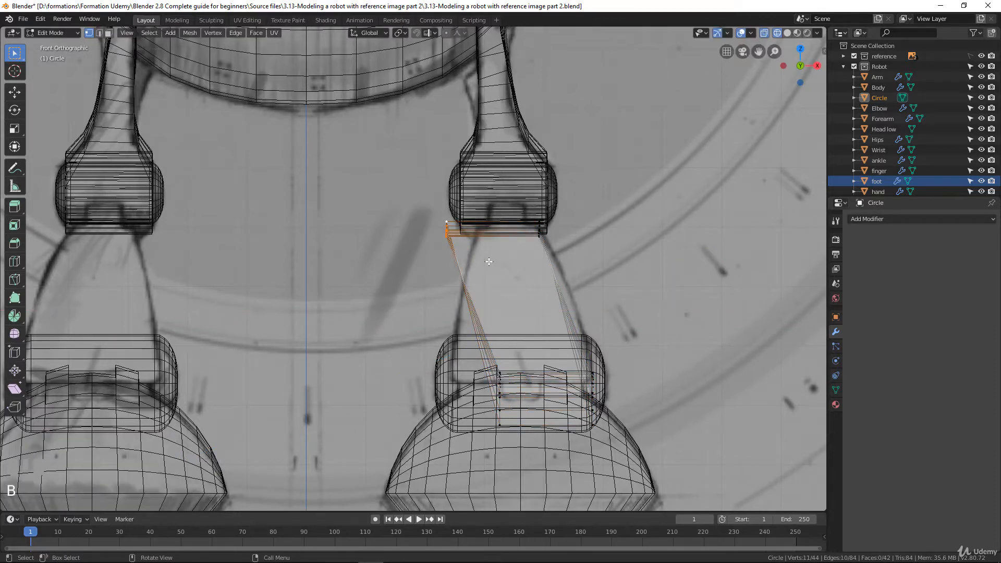
{"action": "key", "text": "g"}
{"action": "key", "text": "x"}
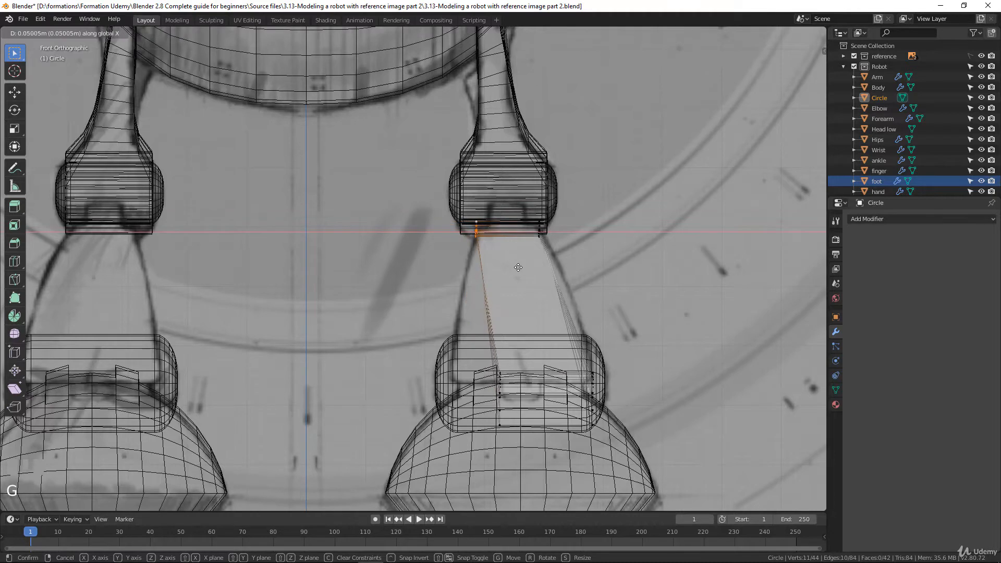
{"action": "left_click", "coordinate": [518, 268]}
Move the inner side's lower arc about -0.0869 m along X to widen the shin at the ankle.
{"action": "left_click", "coordinate": [484, 369]}
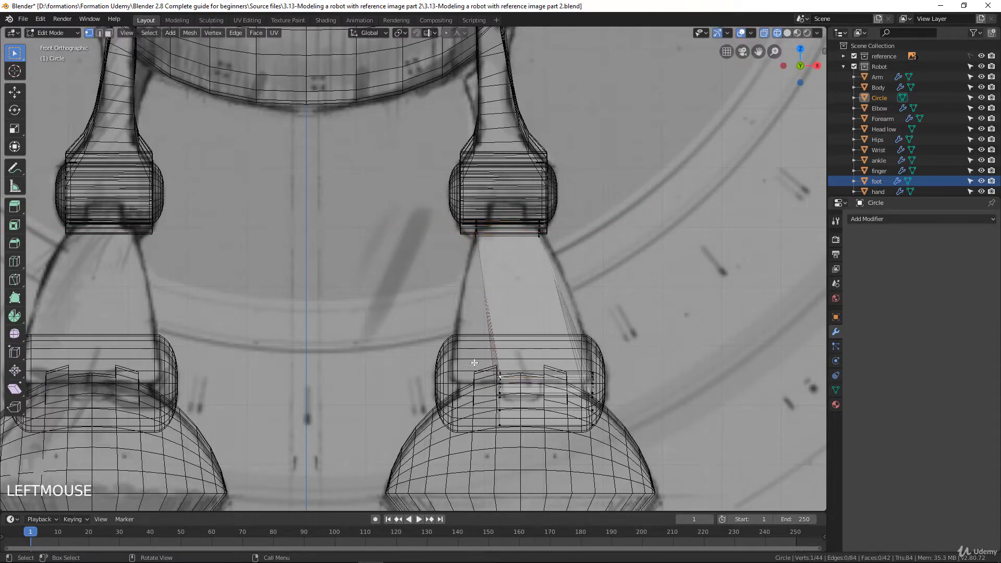
{"action": "key", "text": "b"}
{"action": "left_click_drag", "start_coordinate": [493, 365], "coordinate": [527, 449]}
{"action": "key", "text": "g"}
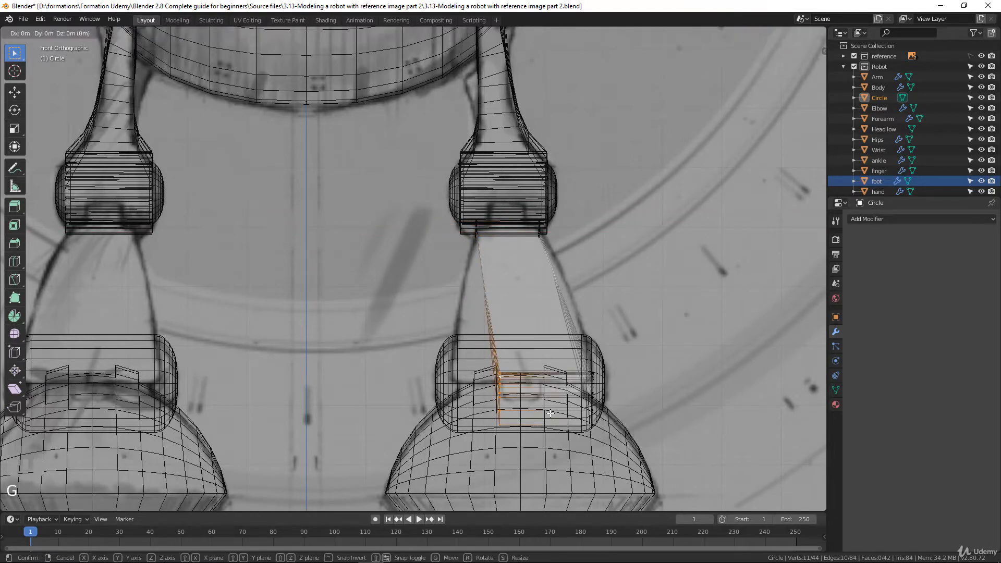
{"action": "key", "text": "x"}
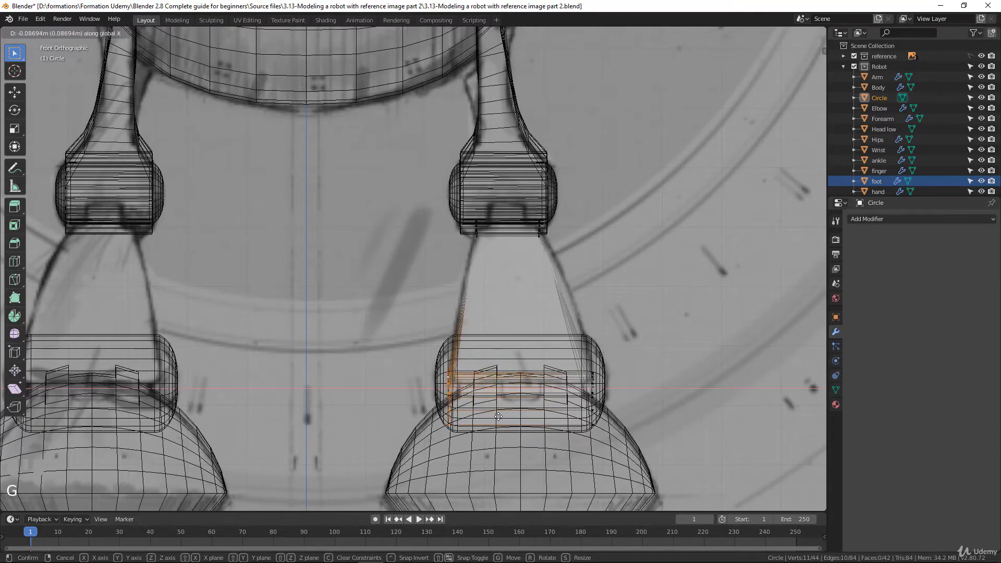
{"action": "left_click", "coordinate": [499, 416]}
Examine the shin's shape in solid shading from the front and at an angle, and return to the front wireframe view.
{"action": "scroll", "coordinate": [498, 416], "scroll_direction": "down", "scroll_amount": 2}
{"action": "key", "text": "z"}
{"action": "left_click", "coordinate": [606, 326]}
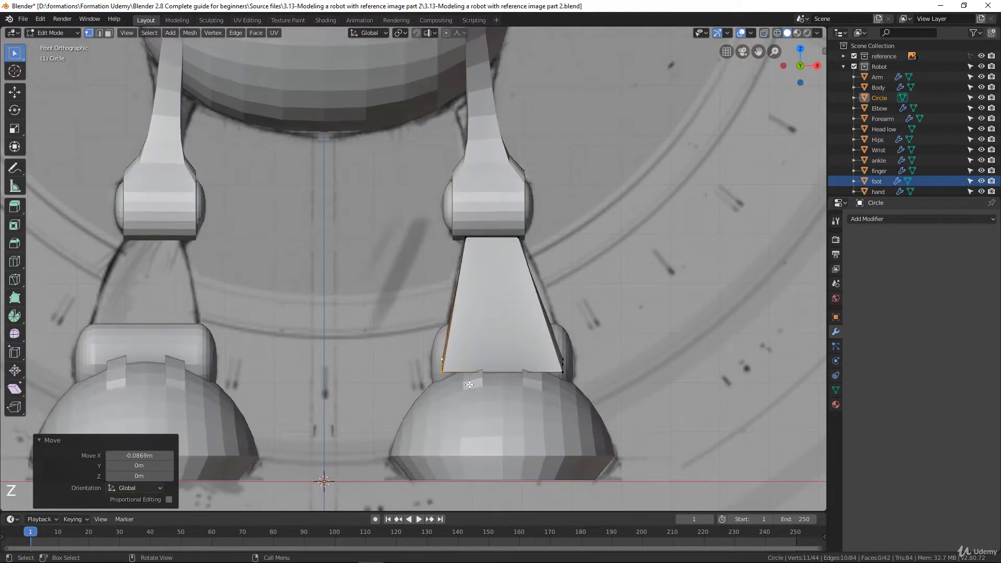
{"action": "scroll", "coordinate": [470, 384], "scroll_direction": "down", "scroll_amount": 3}
{"action": "middle_click_drag", "start_coordinate": [470, 385], "coordinate": [480, 270]}
{"action": "scroll", "coordinate": [501, 326], "scroll_direction": "up", "scroll_amount": 2}
{"action": "scroll", "coordinate": [398, 274], "scroll_direction": "up", "scroll_amount": 2}
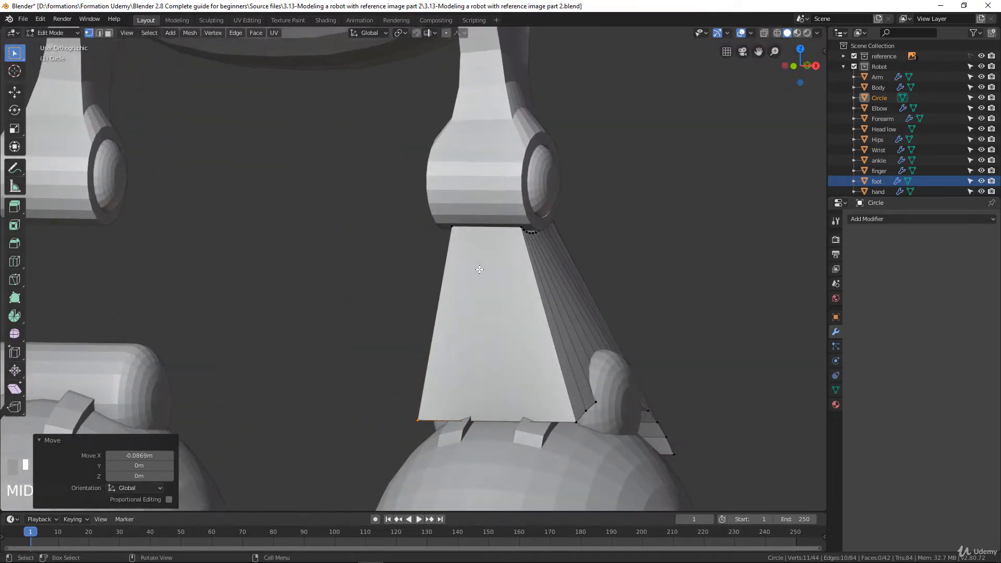
{"action": "key", "text": "KP_1"}
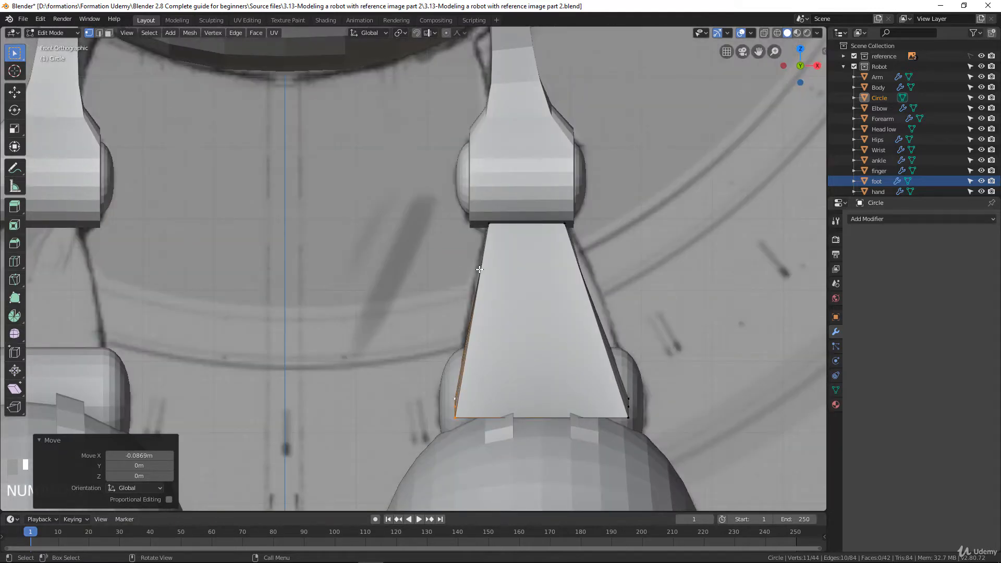
{"action": "key", "text": "z"}
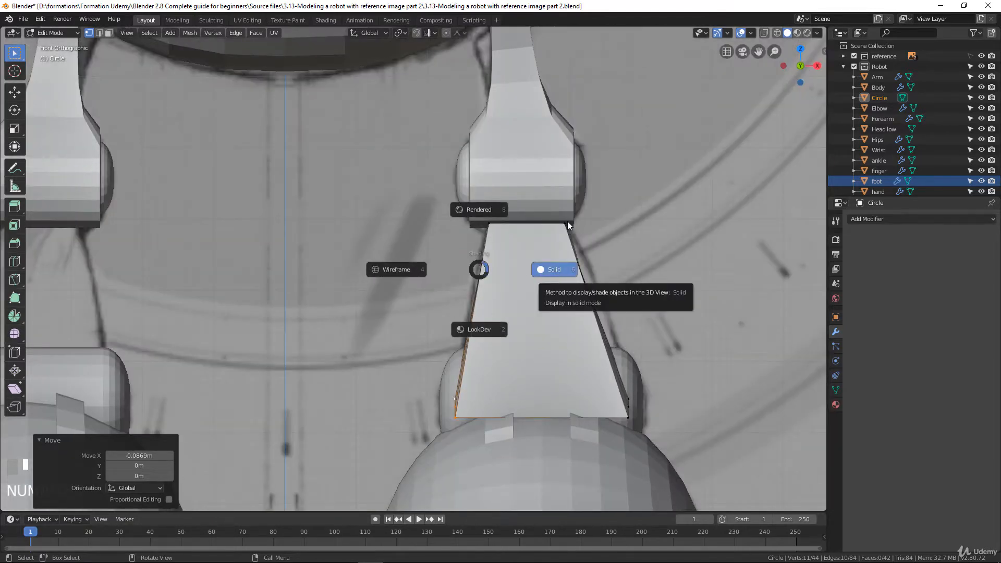
{"action": "left_click", "coordinate": [411, 268]}
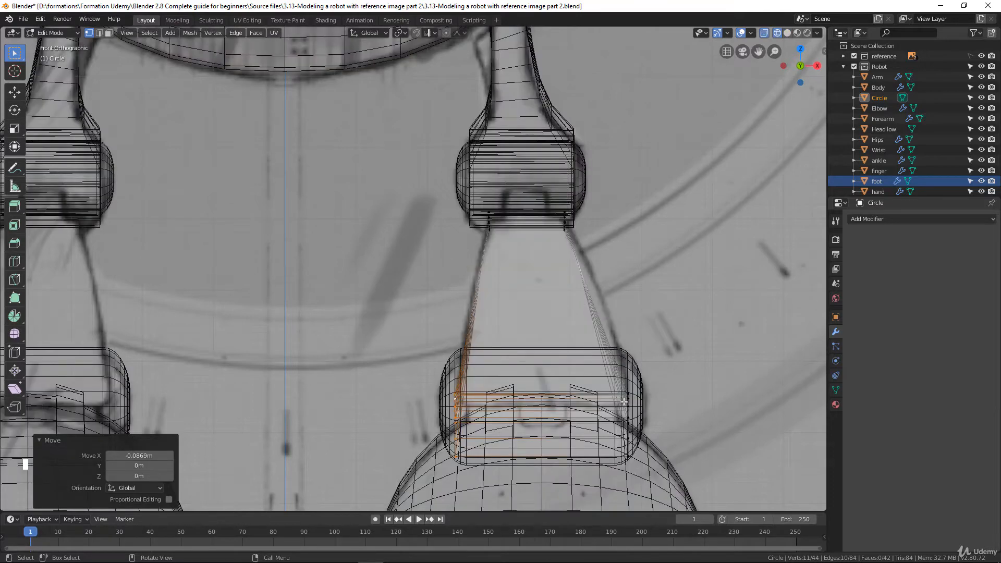
In the right side view, add one centred horizontal loop cut across the middle of the shin.
{"action": "key", "text": "KP_3"}
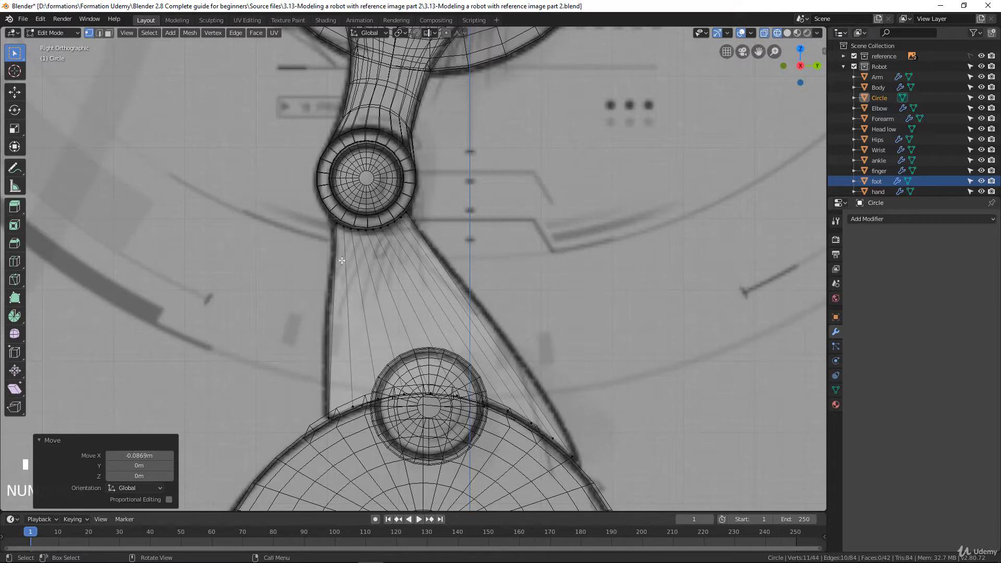
{"action": "scroll", "coordinate": [466, 230], "scroll_direction": "down", "scroll_amount": 2}
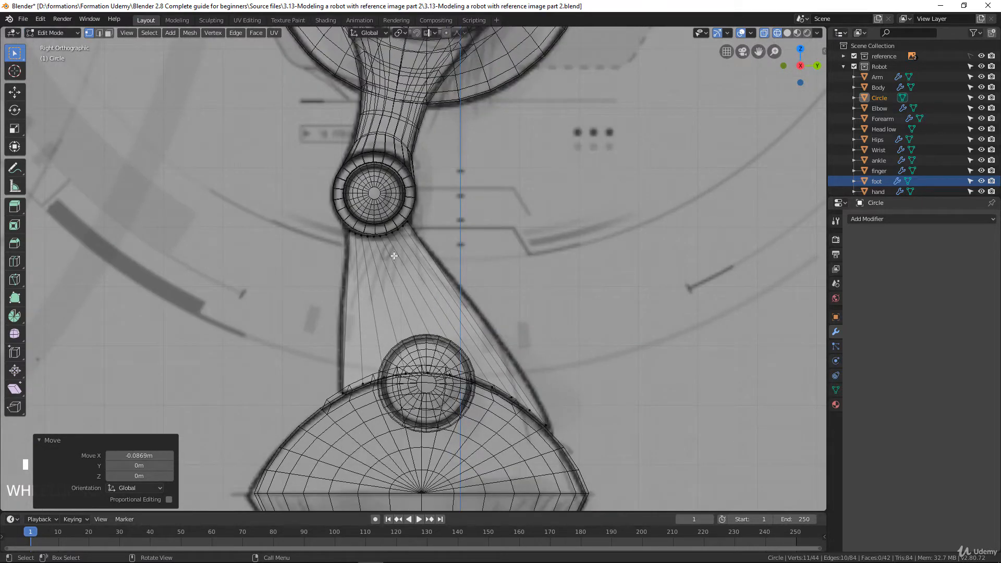
{"action": "key", "text": "ctrl+r"}
{"action": "left_click", "coordinate": [439, 290]}
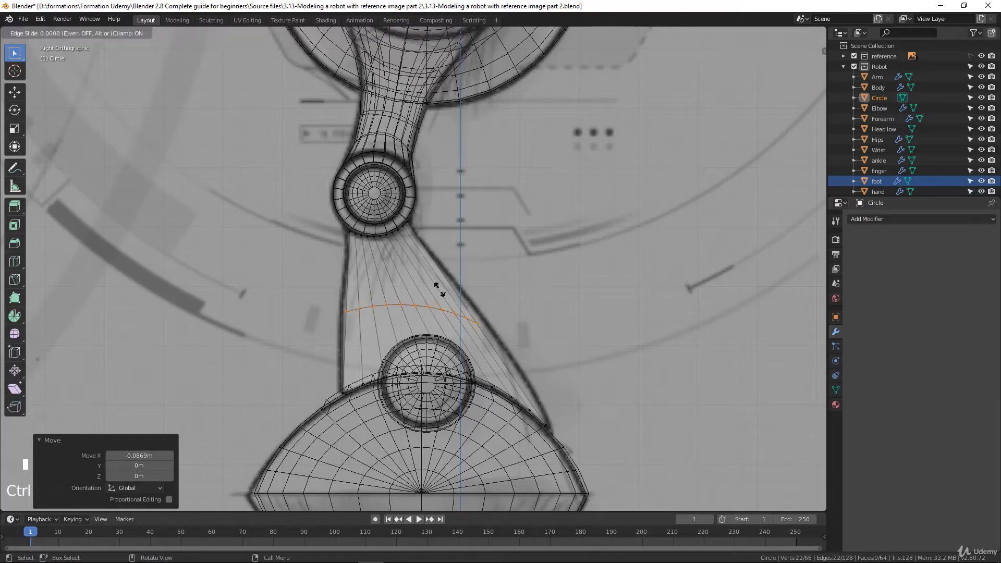
{"action": "left_click", "coordinate": [438, 289]}
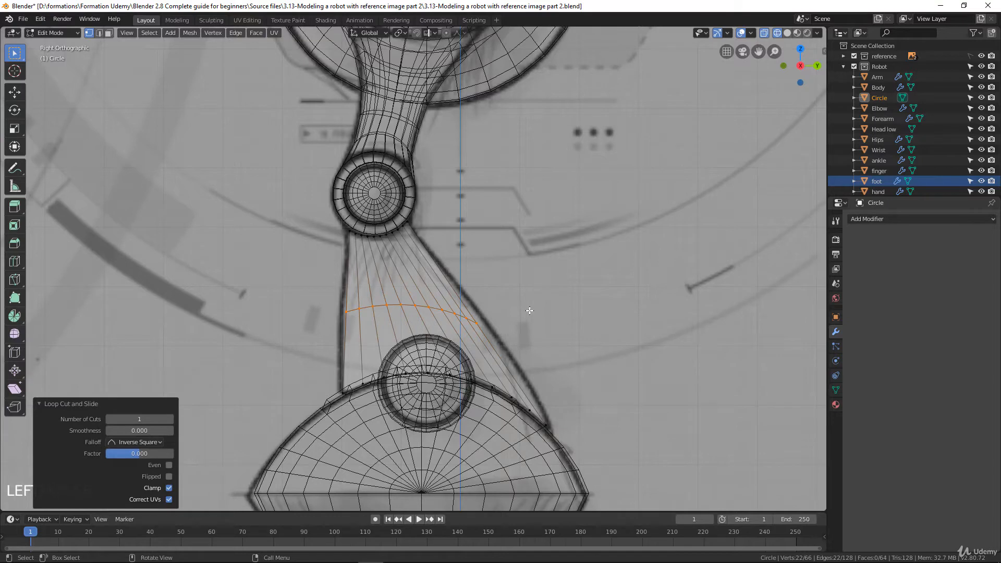
Fit the middle loop to the side drawing: scale it 1.052, move it 0.00527 m in Y and 0.00351 m in Z, and scale it 1.047.
{"action": "key", "text": "s"}
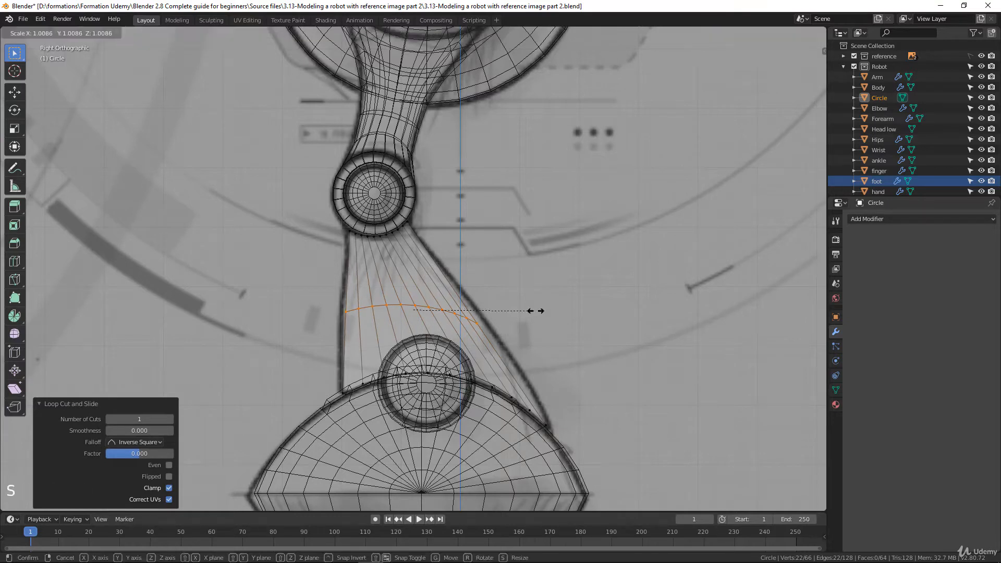
{"action": "left_click", "coordinate": [545, 310]}
{"action": "key", "text": "g"}
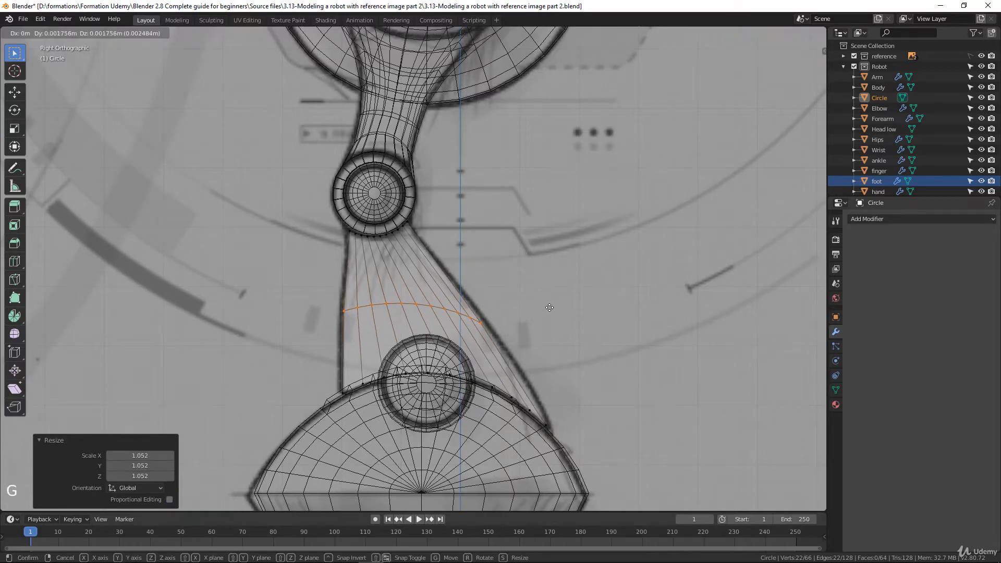
{"action": "left_click", "coordinate": [549, 309]}
{"action": "key", "text": "s"}
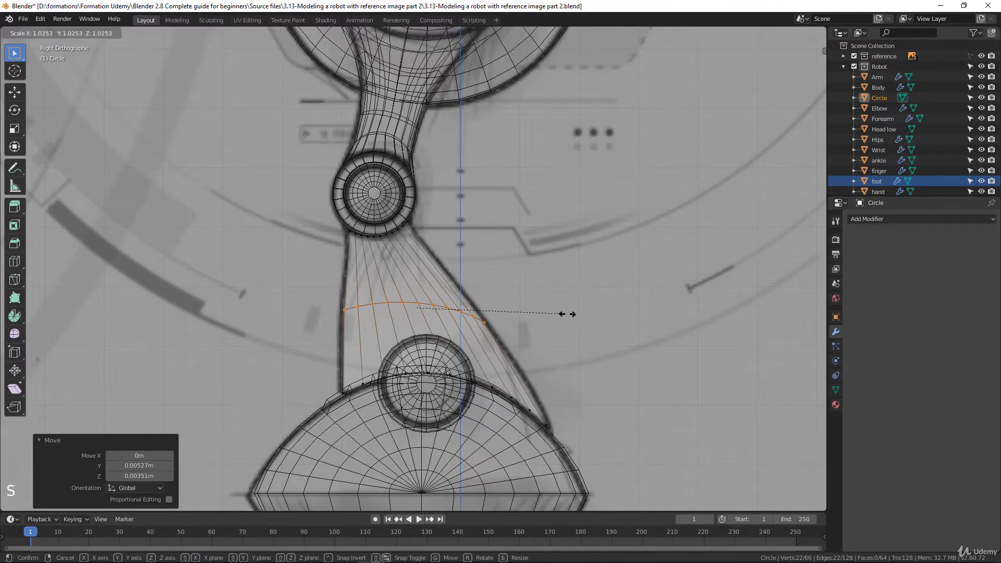
{"action": "left_click", "coordinate": [571, 314]}
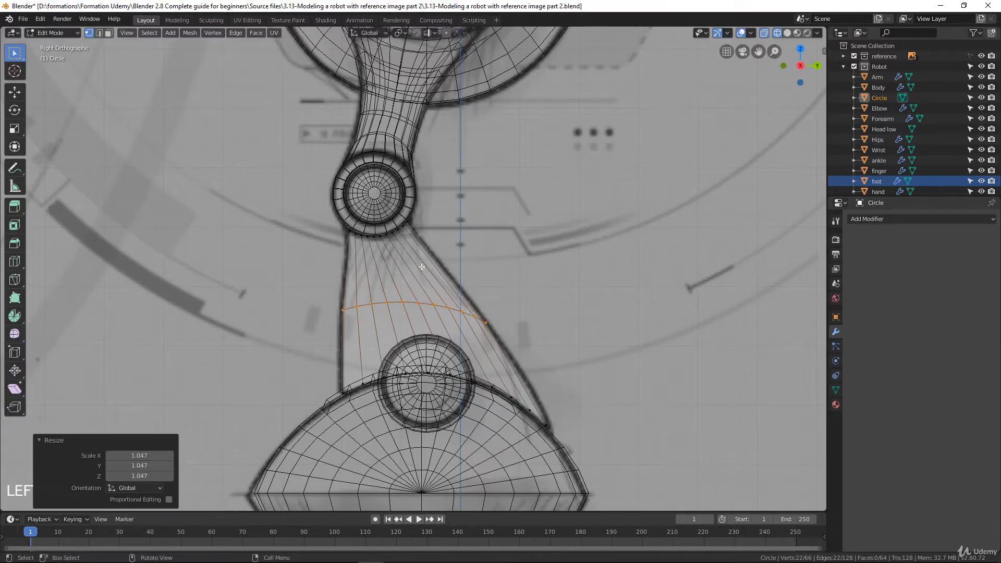
In front view, move the middle loop about 0.00293 m along X to align it with the leg outline.
{"action": "key", "text": "KP_1"}
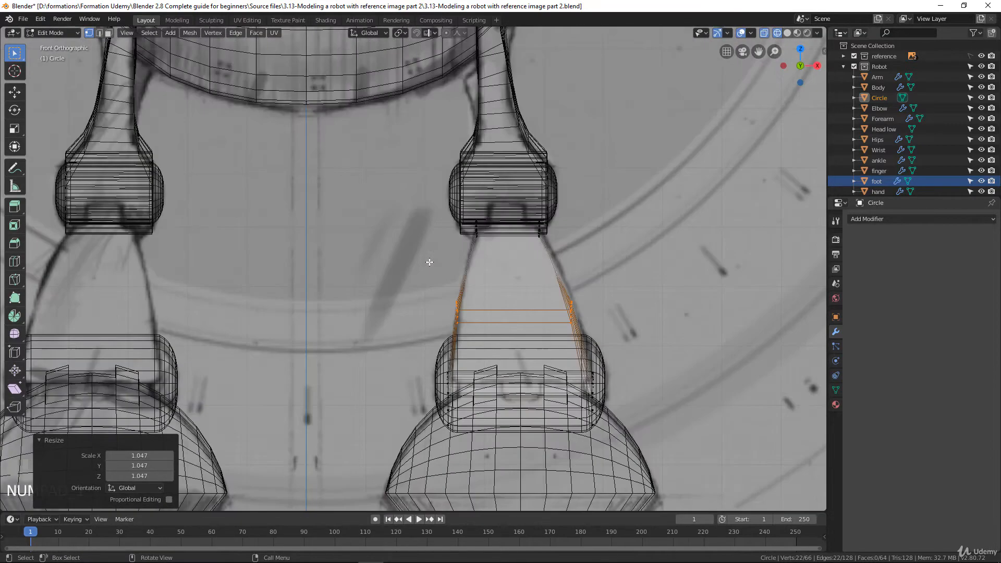
{"action": "scroll", "coordinate": [628, 311], "scroll_direction": "up", "scroll_amount": 2}
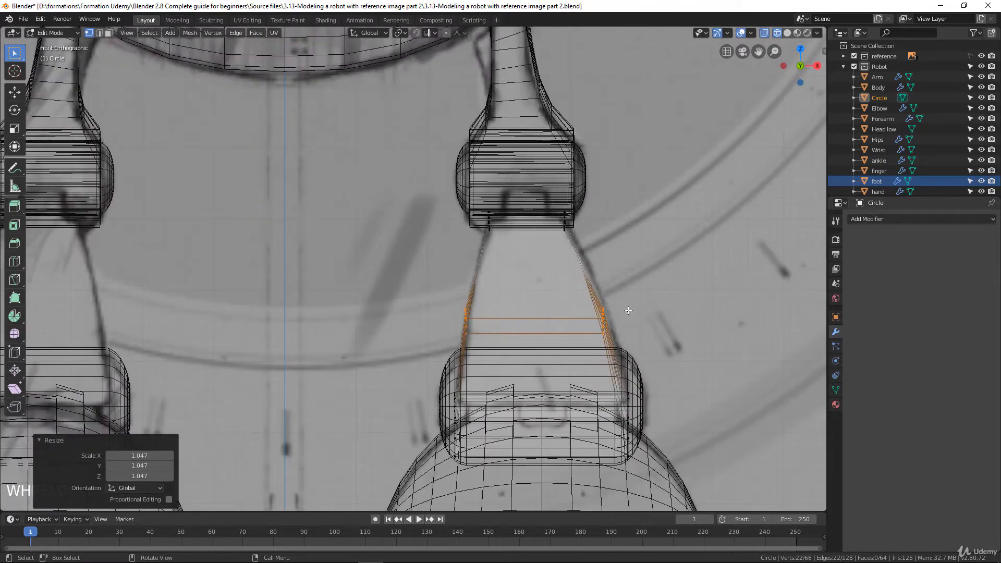
{"action": "key", "text": "g"}
{"action": "key", "text": "x"}
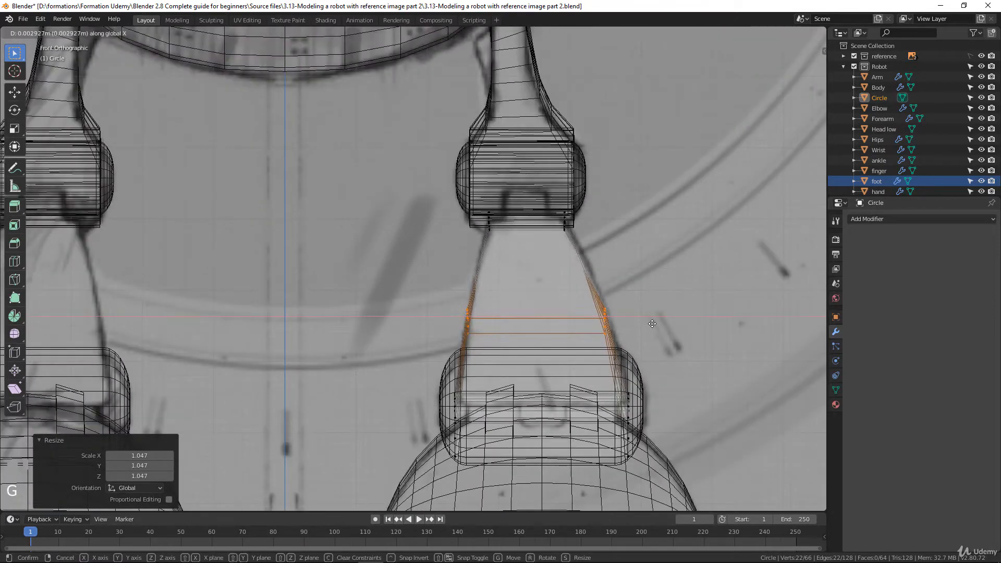
{"action": "left_click", "coordinate": [652, 324]}
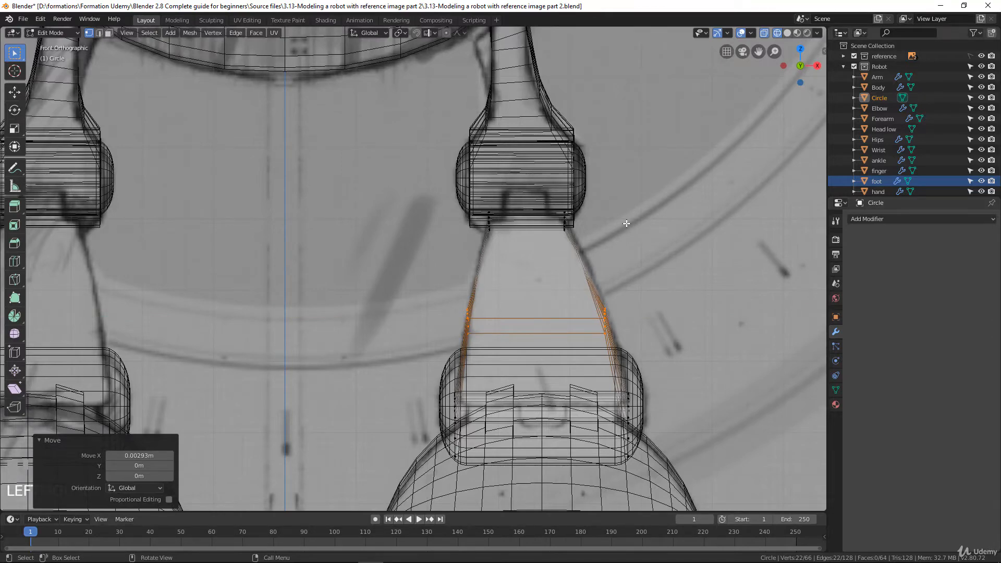
In the right side view, add two evenly spaced loop cuts between the middle loop and the knee.
{"action": "key", "text": "KP_3"}
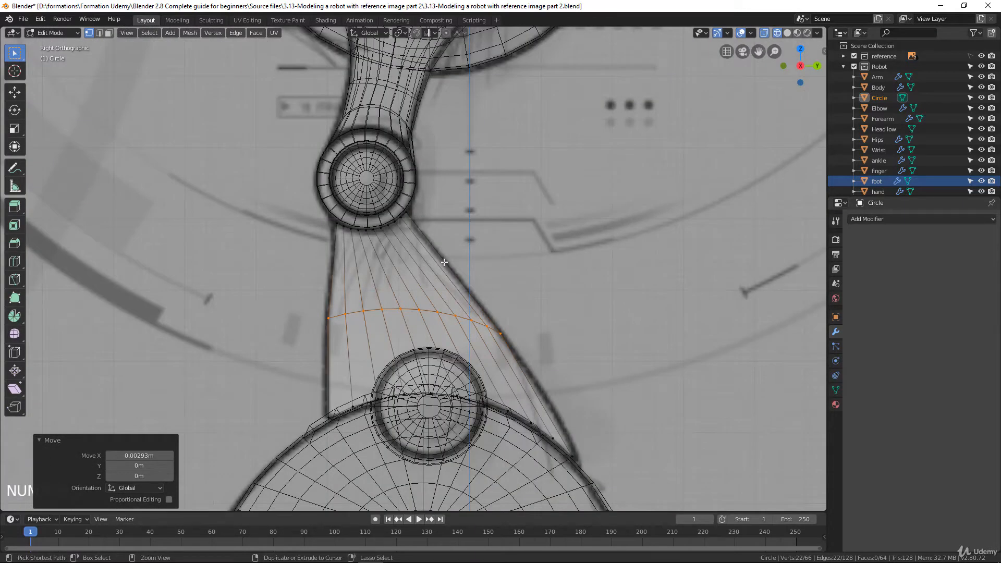
{"action": "key", "text": "ctrl+r"}
{"action": "scroll", "coordinate": [444, 262], "scroll_direction": "up", "scroll_amount": 1}
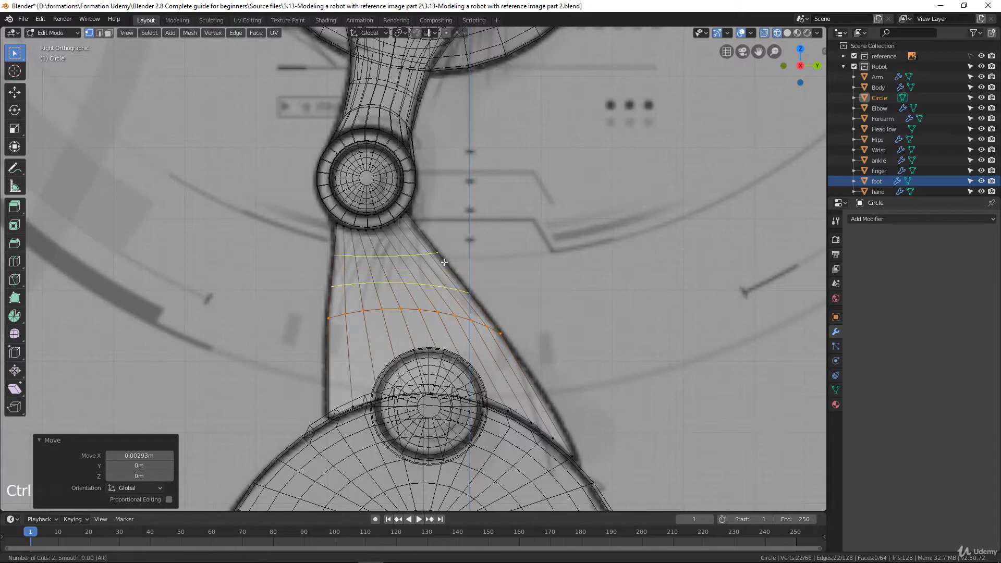
{"action": "left_click", "coordinate": [444, 262]}
{"action": "left_click", "coordinate": [443, 263]}
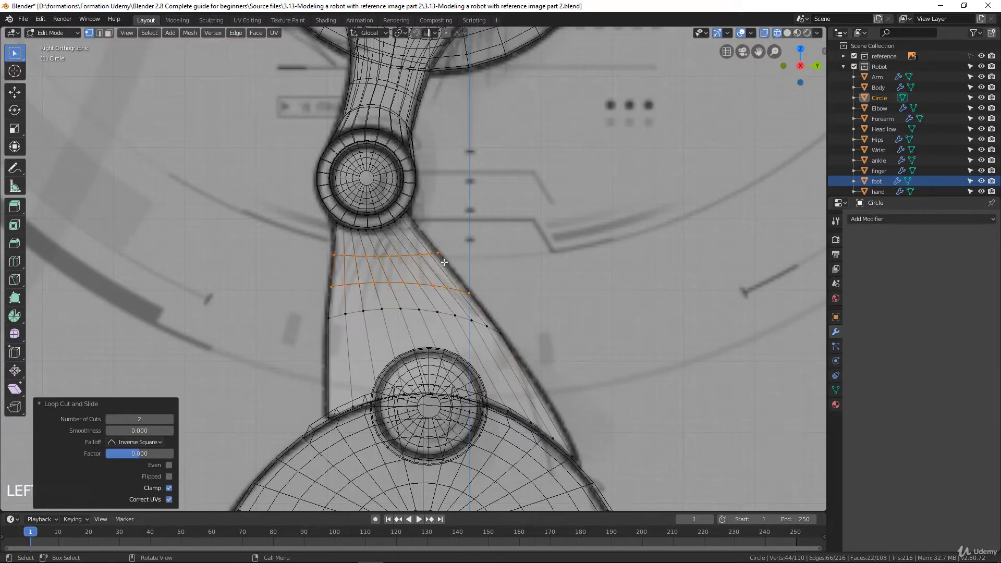
In the right side view, scale the loop just below the knee to 0.985 along Y and move it about 0.0015 m toward negative Y.
{"action": "left_click", "coordinate": [400, 286], "text": "alt"}
{"action": "scroll", "coordinate": [510, 287], "scroll_direction": "up", "scroll_amount": 2}
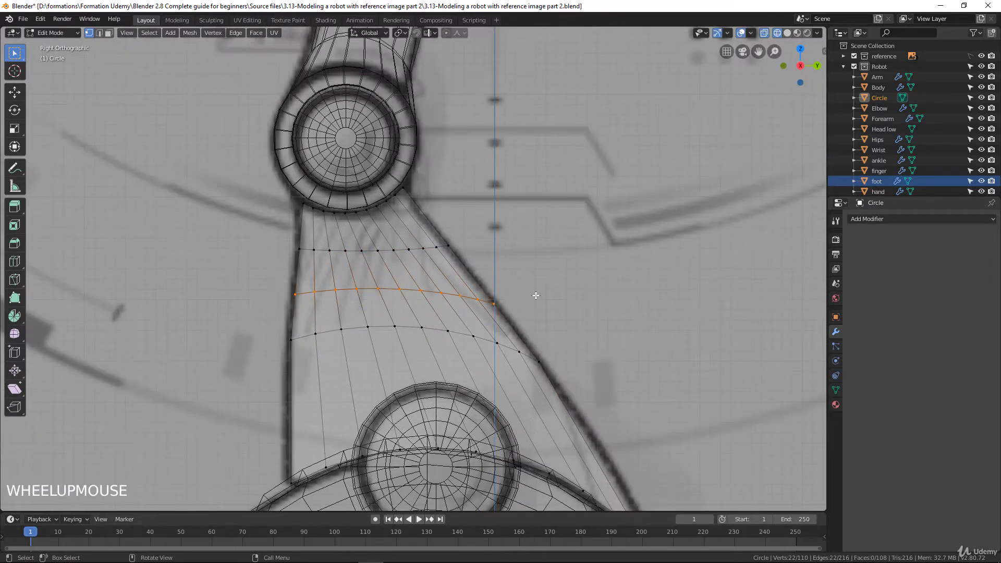
{"action": "left_click", "coordinate": [417, 248], "text": "alt"}
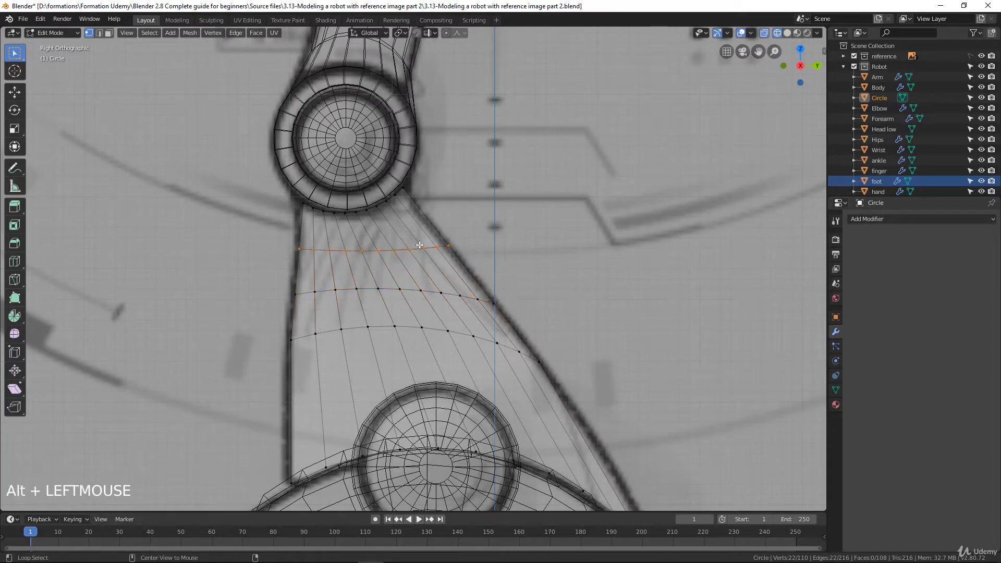
{"action": "key", "text": "s"}
{"action": "key", "text": "y"}
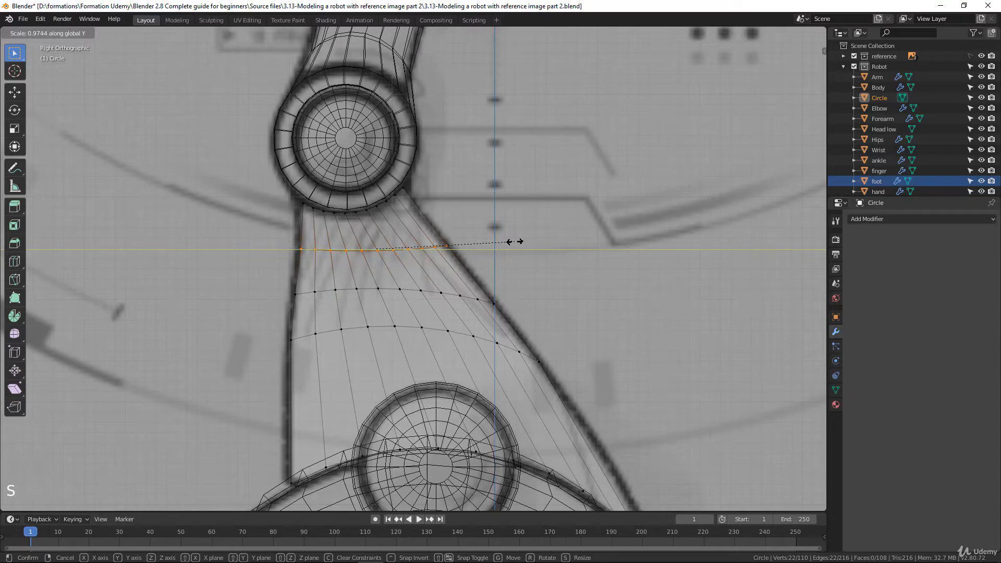
{"action": "left_click", "coordinate": [514, 240]}
{"action": "key", "text": "g"}
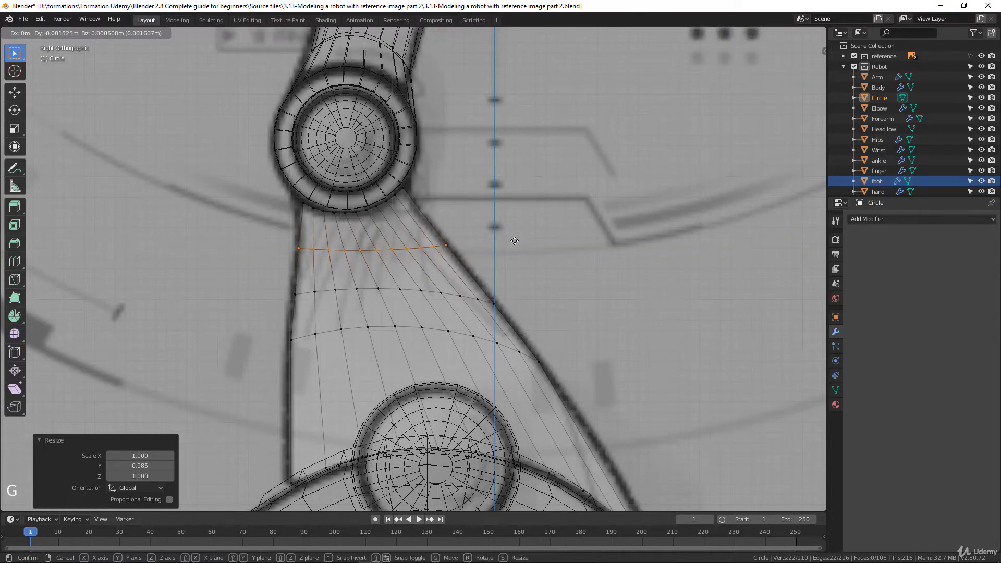
{"action": "left_click", "coordinate": [516, 240]}
In front view, fit the second loop below the knee to the outline: scale X 1.023, move 0.000508 m along X, and widen it slightly.
{"action": "scroll", "coordinate": [538, 321], "scroll_direction": "down", "scroll_amount": 2}
{"action": "middle_click_drag", "start_coordinate": [532, 301], "coordinate": [528, 251], "text": "shift"}
{"action": "scroll", "coordinate": [500, 286], "scroll_direction": "up", "scroll_amount": 2}
{"action": "left_click", "coordinate": [411, 219], "text": "alt"}
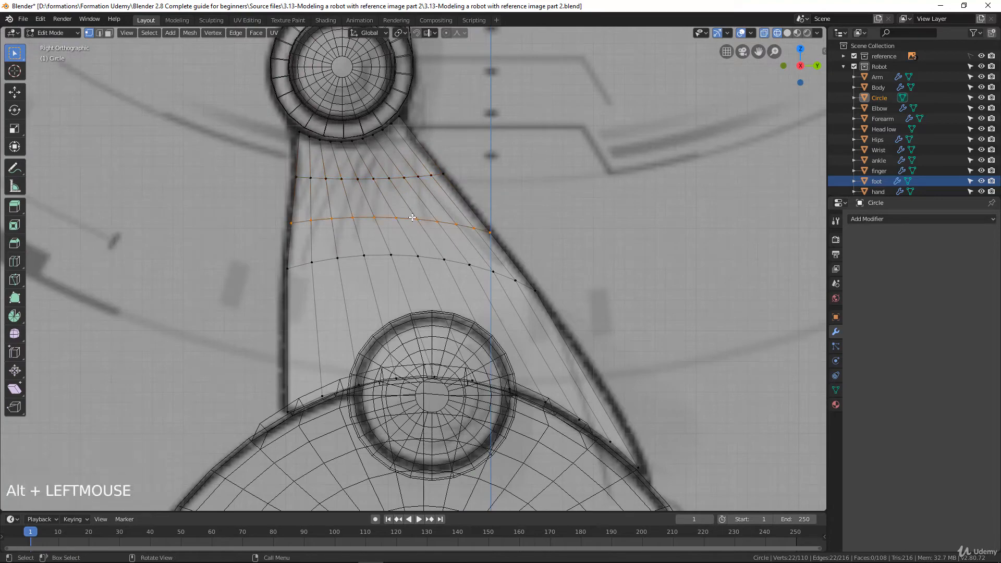
{"action": "key", "text": "KP_1"}
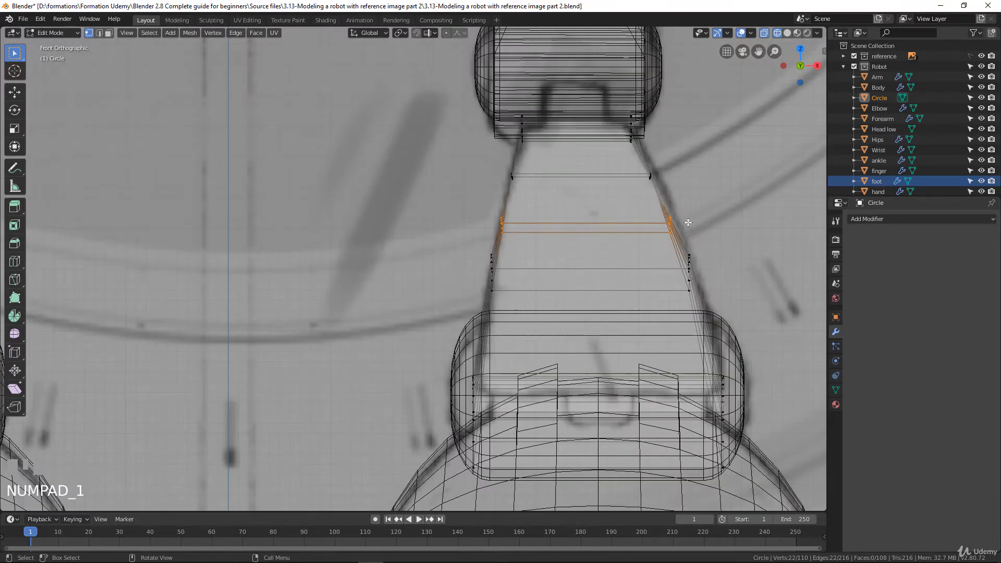
{"action": "key", "text": "s"}
{"action": "key", "text": "x"}
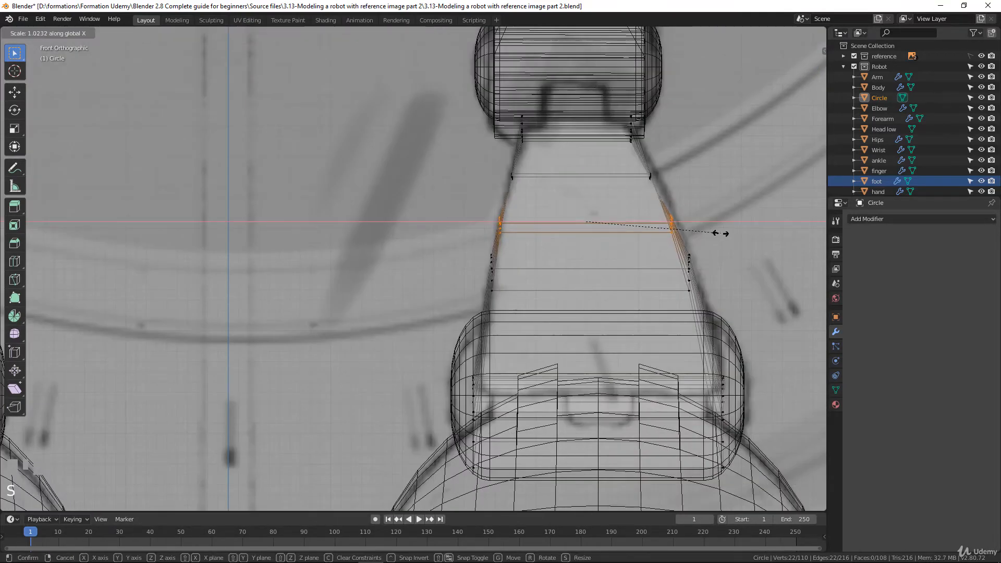
{"action": "left_click", "coordinate": [719, 233]}
{"action": "key", "text": "g"}
{"action": "key", "text": "x"}
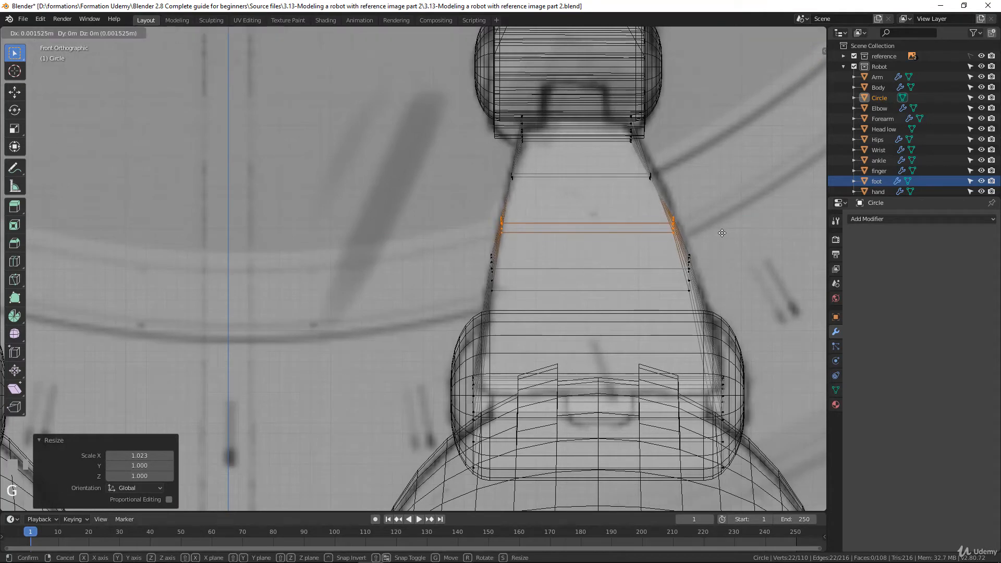
{"action": "left_click", "coordinate": [723, 234]}
{"action": "key", "text": "s"}
{"action": "key", "text": "x"}
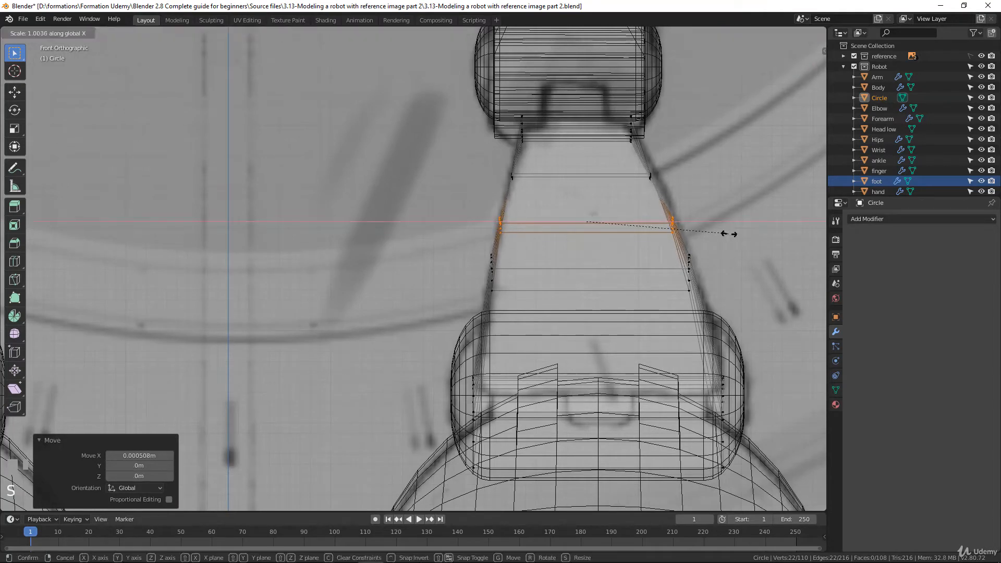
{"action": "left_click", "coordinate": [728, 233]}
Fit the loop just below the knee to the front outline by scaling it 1.042 along X and moving it 0.000508 m along X.
{"action": "left_click", "coordinate": [604, 177], "text": "alt"}
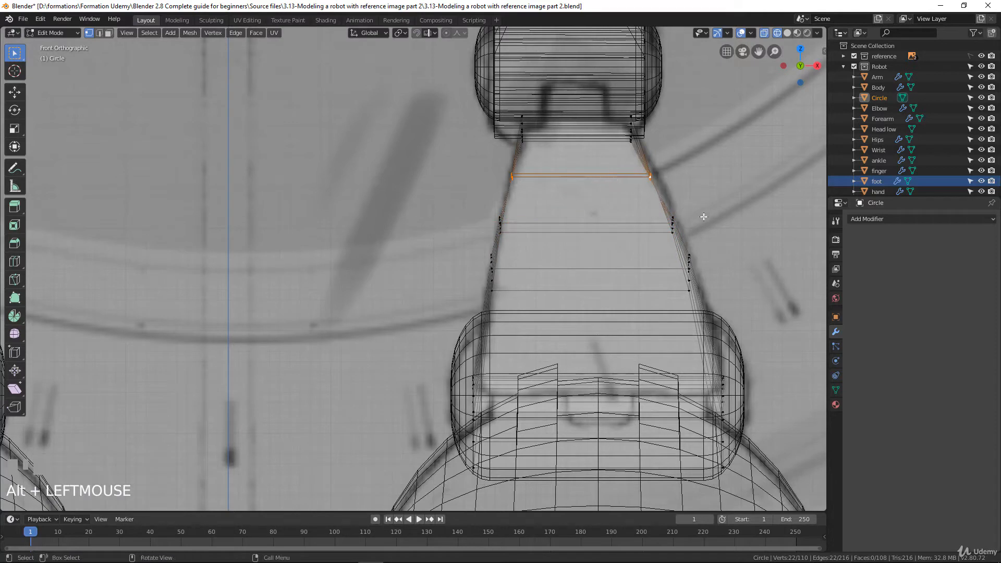
{"action": "key", "text": "s"}
{"action": "key", "text": "x"}
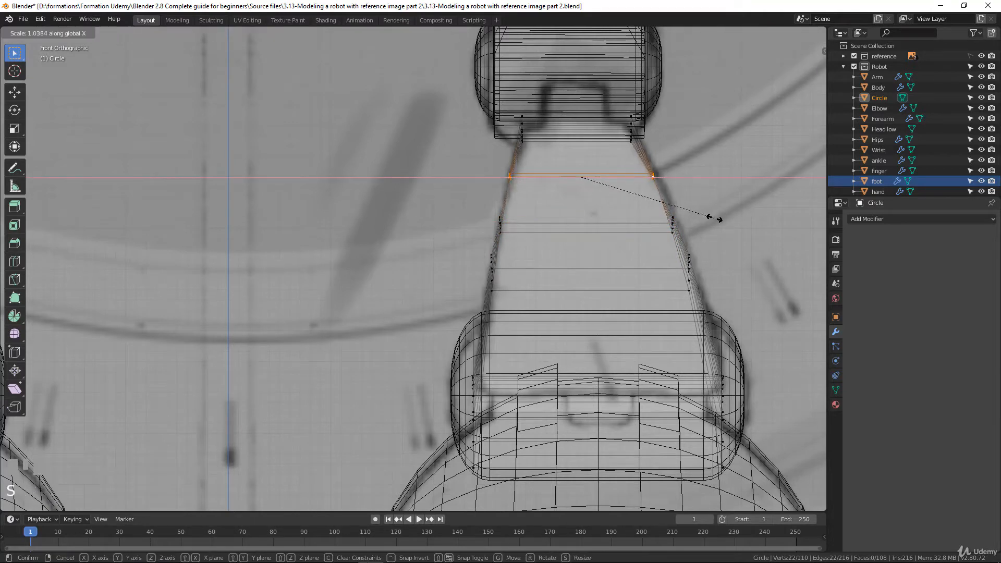
{"action": "left_click", "coordinate": [714, 218]}
{"action": "key", "text": "g"}
{"action": "key", "text": "x"}
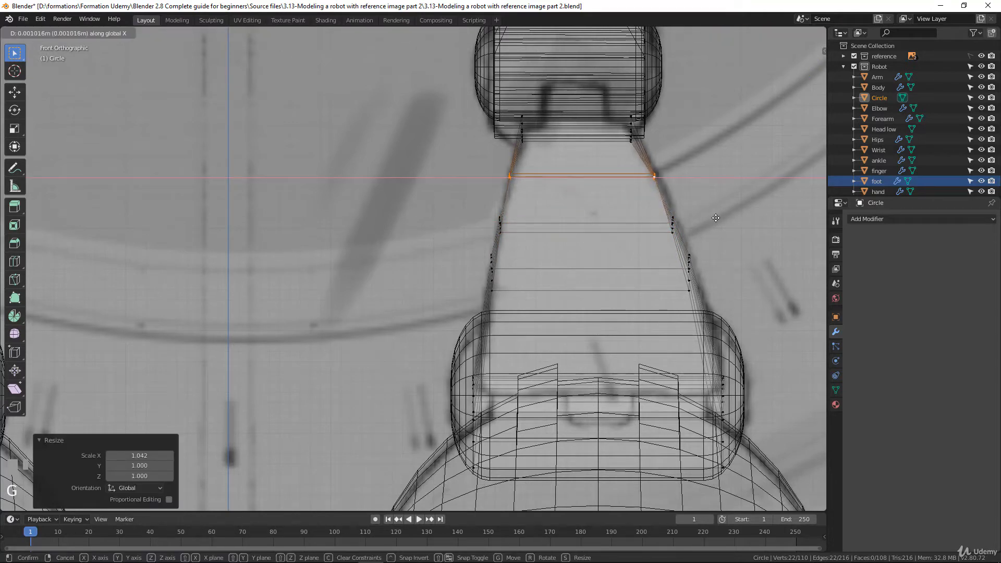
{"action": "left_click", "coordinate": [712, 217]}
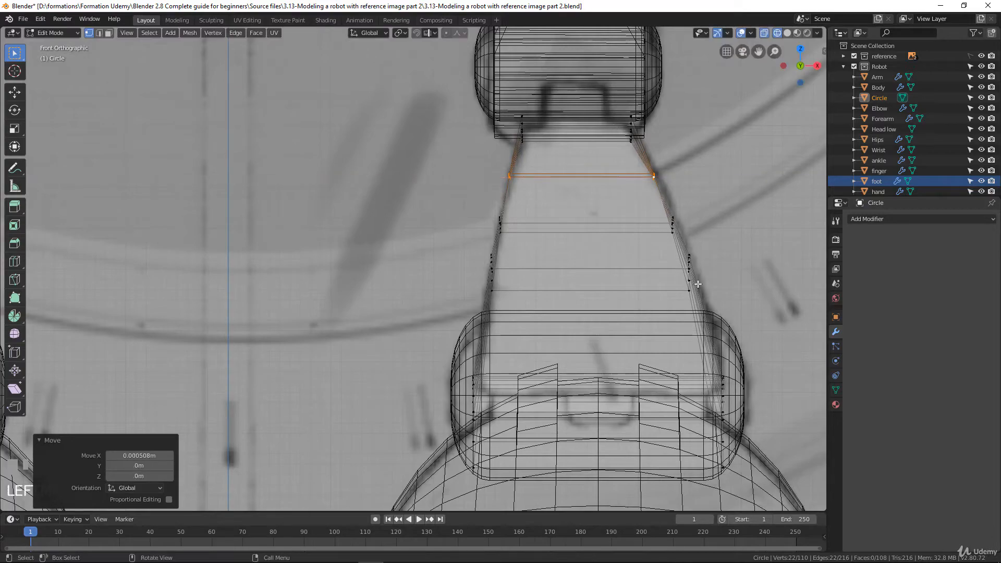
Add two evenly spaced horizontal loop cuts between the shin's middle loop and its lower edge.
{"action": "scroll", "coordinate": [673, 327], "scroll_direction": "down", "scroll_amount": 3}
{"action": "middle_click_drag", "start_coordinate": [564, 311], "coordinate": [473, 319]}
{"action": "scroll", "coordinate": [537, 323], "scroll_direction": "up", "scroll_amount": 1}
{"action": "key", "text": "ctrl+r"}
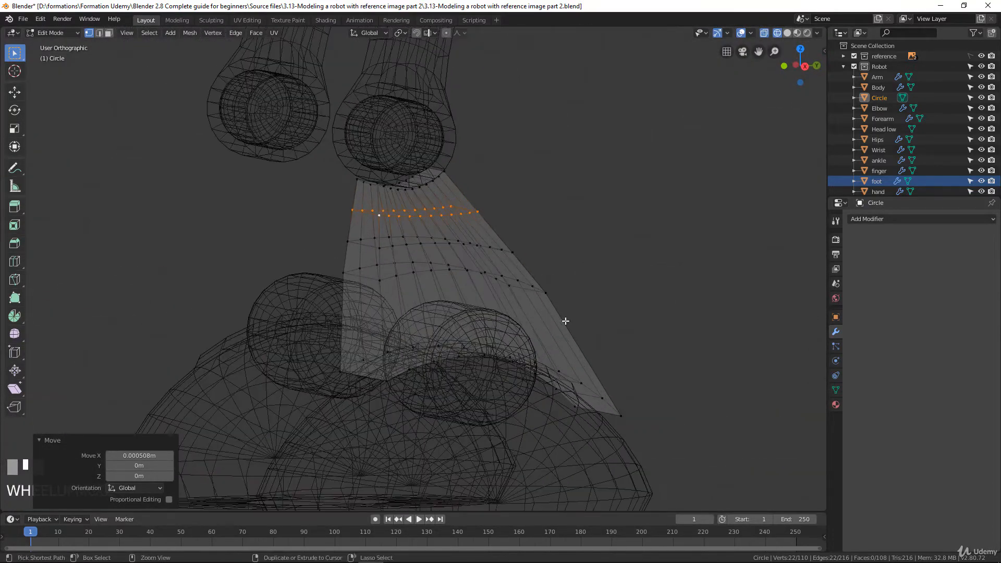
{"action": "scroll", "coordinate": [565, 322], "scroll_direction": "up", "scroll_amount": 1}
{"action": "left_click", "coordinate": [564, 323]}
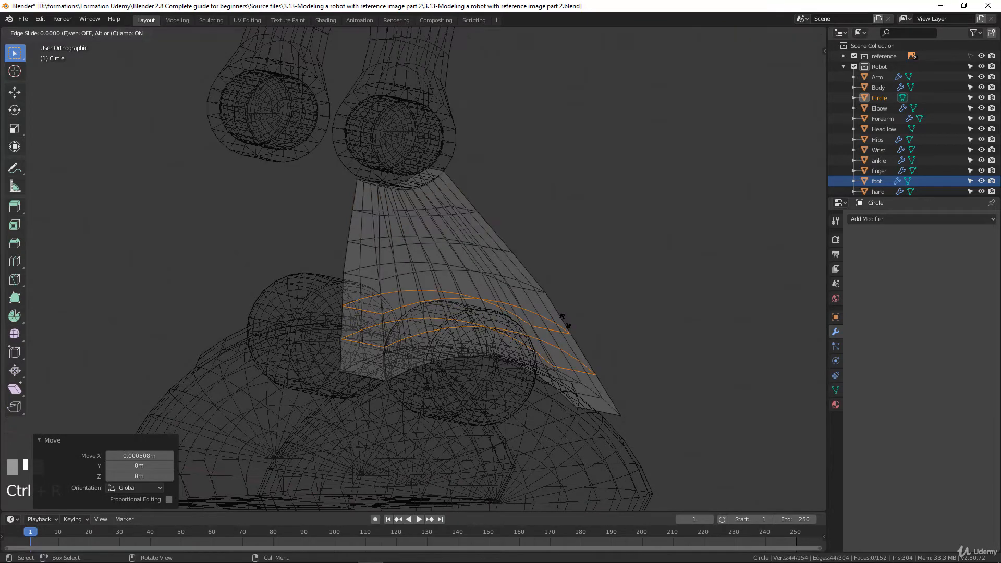
{"action": "left_click", "coordinate": [543, 327]}
{"action": "middle_click_drag", "start_coordinate": [543, 328], "coordinate": [594, 332]}
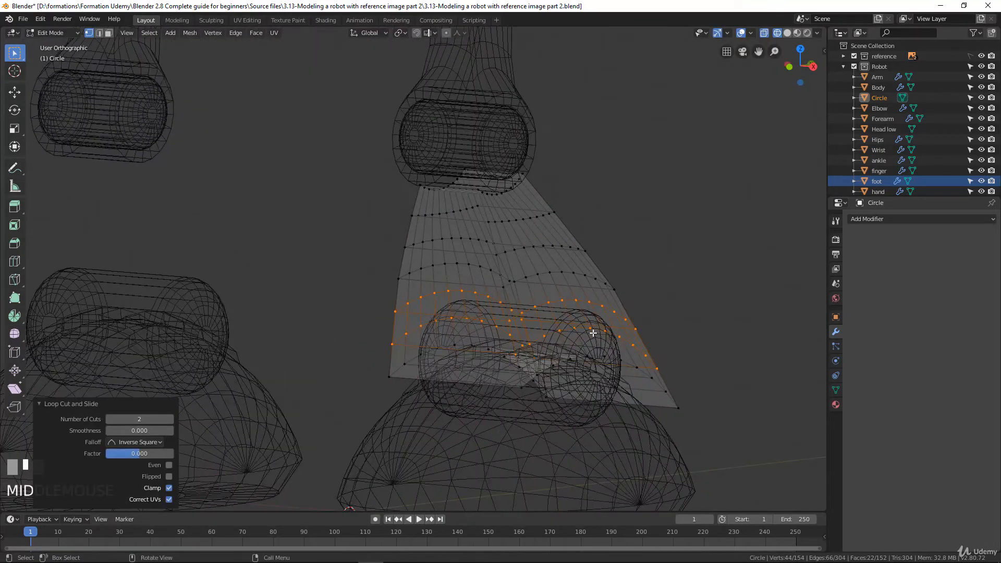
In front view, scale the two lower loops 1.024 along X and move them 0.00061 m along X to match the leg outline.
{"action": "key", "text": "KP_1"}
{"action": "scroll", "coordinate": [649, 304], "scroll_direction": "up", "scroll_amount": 1}
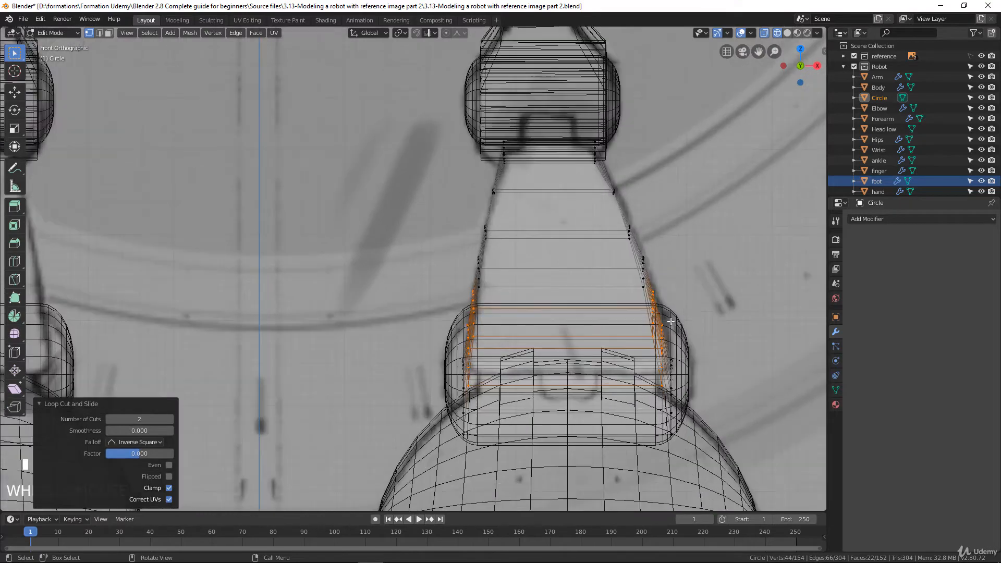
{"action": "key", "text": "s"}
{"action": "key", "text": "x"}
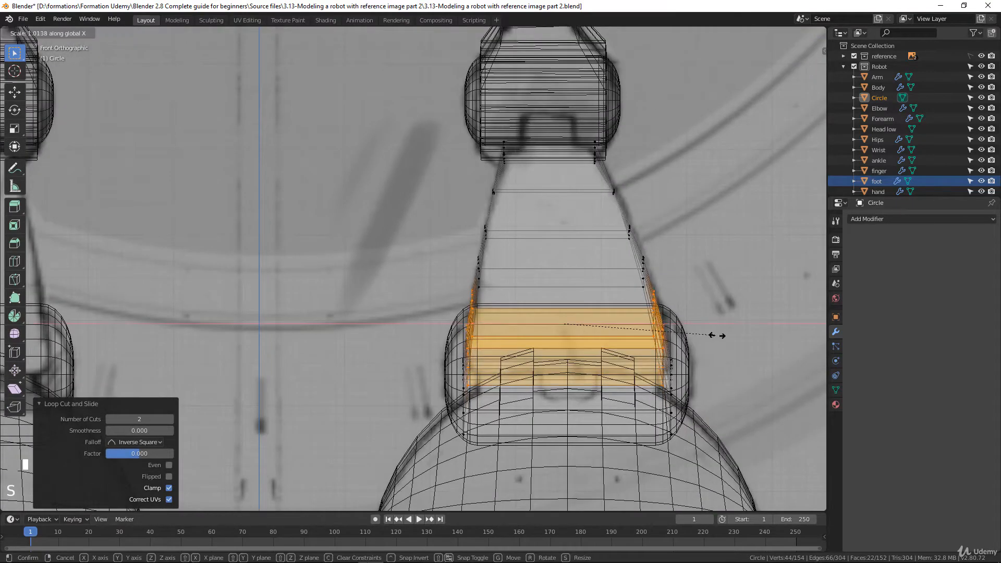
{"action": "left_click", "coordinate": [718, 336]}
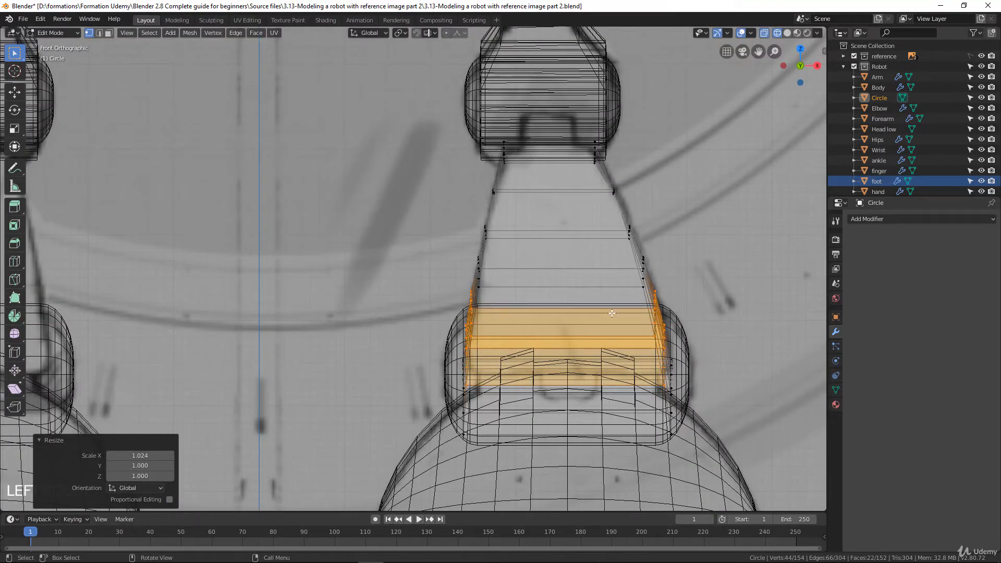
{"action": "mouse_move", "coordinate": [615, 314]}
{"action": "middle_mouse_down"}
{"action": "mouse_move", "coordinate": [577, 340]}
{"action": "mouse_move", "coordinate": [621, 315]}
{"action": "middle_mouse_up"}
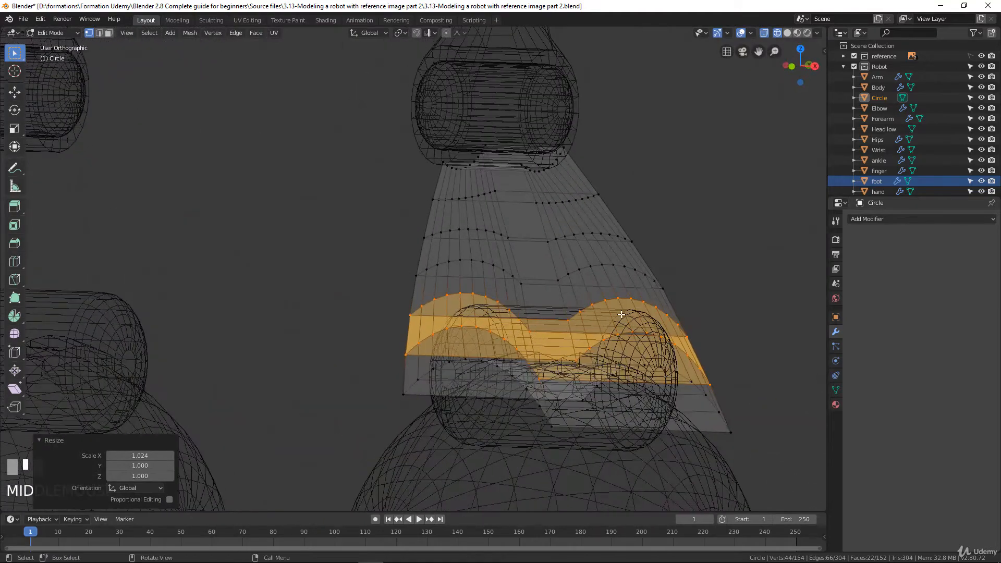
{"action": "key", "text": "KP_1"}
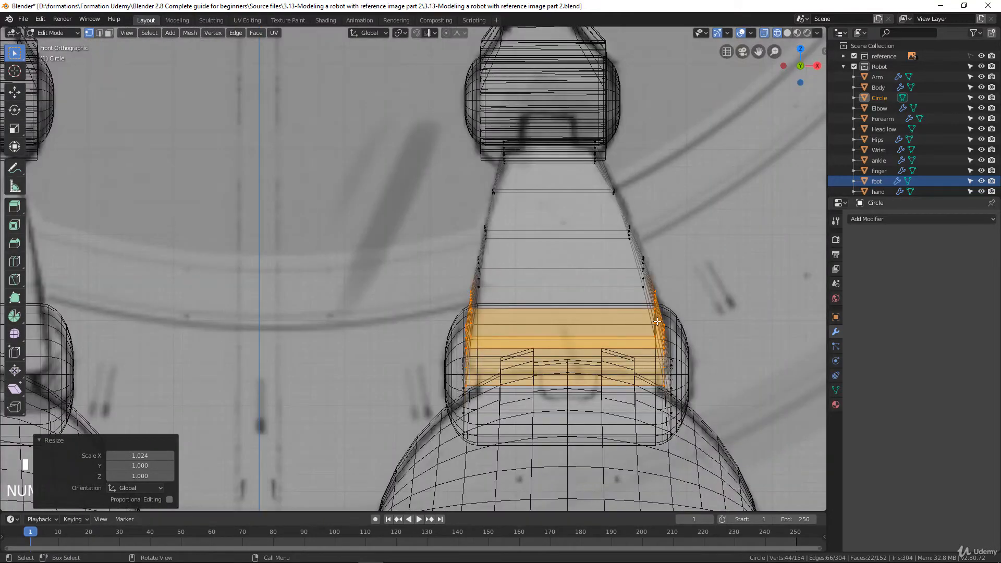
{"action": "key", "text": "g"}
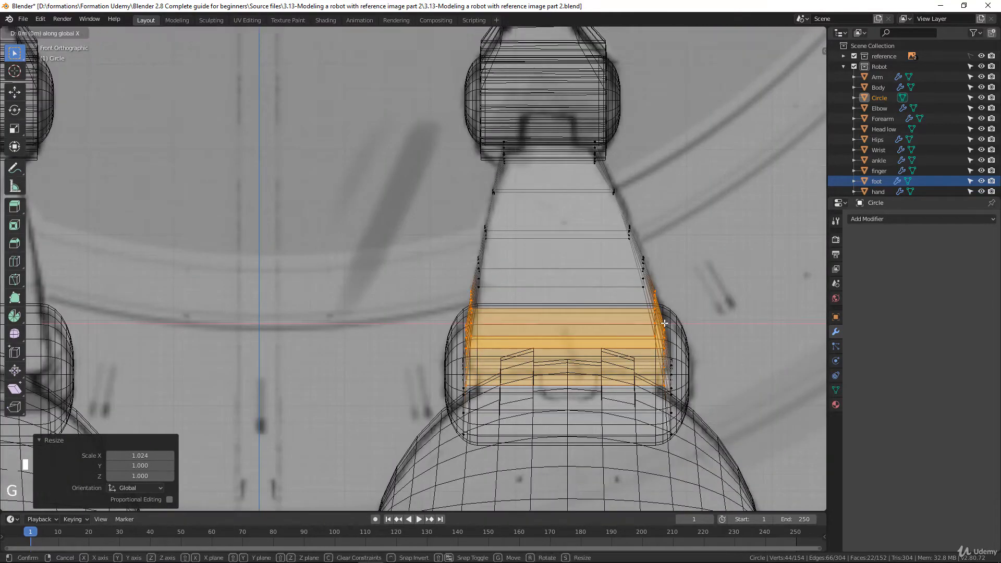
{"action": "key", "text": "x"}
{"action": "left_click", "coordinate": [665, 302]}
In the right side view, scale the two lower loops 1.045 along Y, move them about 0.00366 m along Y, and leave mesh editing.
{"action": "key", "text": "KP_3"}
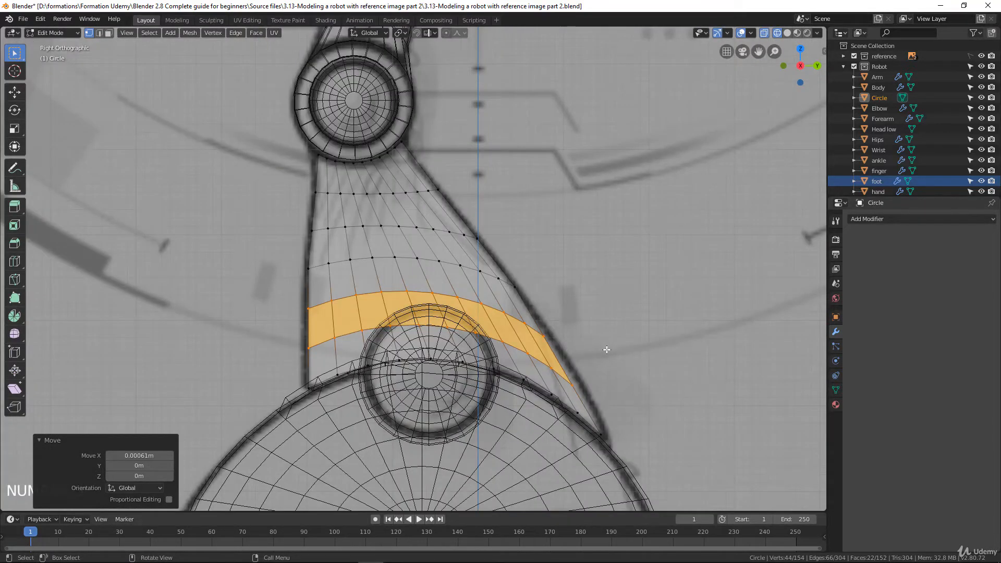
{"action": "key", "text": "s"}
{"action": "key", "text": "y"}
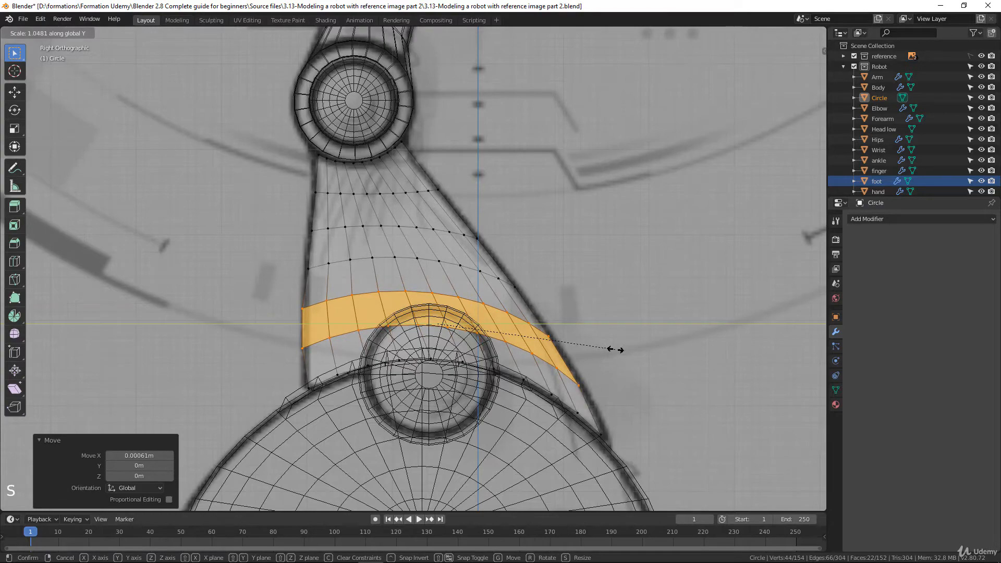
{"action": "left_click", "coordinate": [616, 349]}
{"action": "key", "text": "g"}
{"action": "key", "text": "y"}
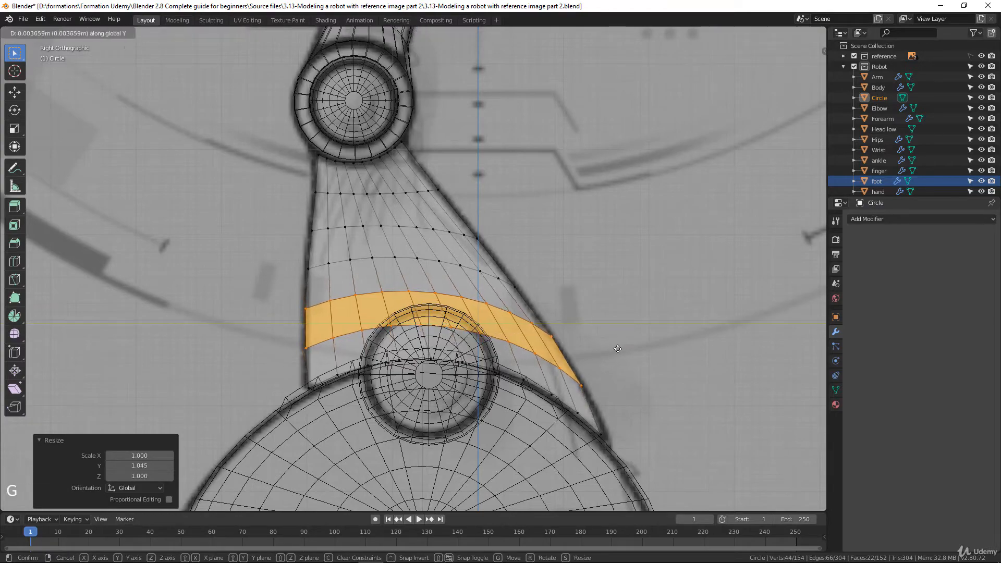
{"action": "left_click", "coordinate": [618, 349]}
{"action": "scroll", "coordinate": [433, 270], "scroll_direction": "down", "scroll_amount": 5}
{"action": "key", "text": "Tab"}
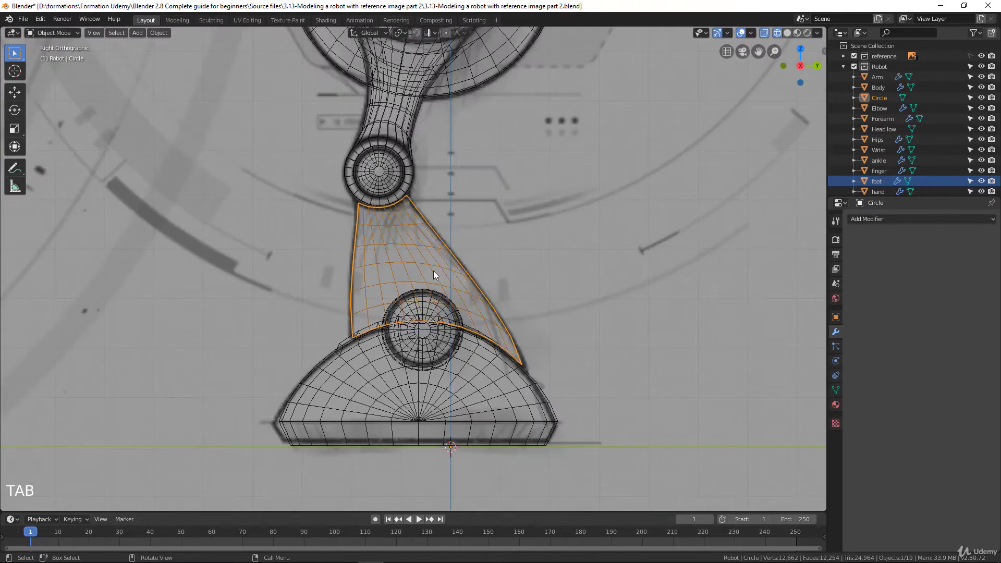
Examine the shin's wireframe and its loops from several angles.
{"action": "middle_click_drag", "start_coordinate": [433, 271], "coordinate": [340, 308]}
{"action": "scroll", "coordinate": [350, 291], "scroll_direction": "up", "scroll_amount": 3}
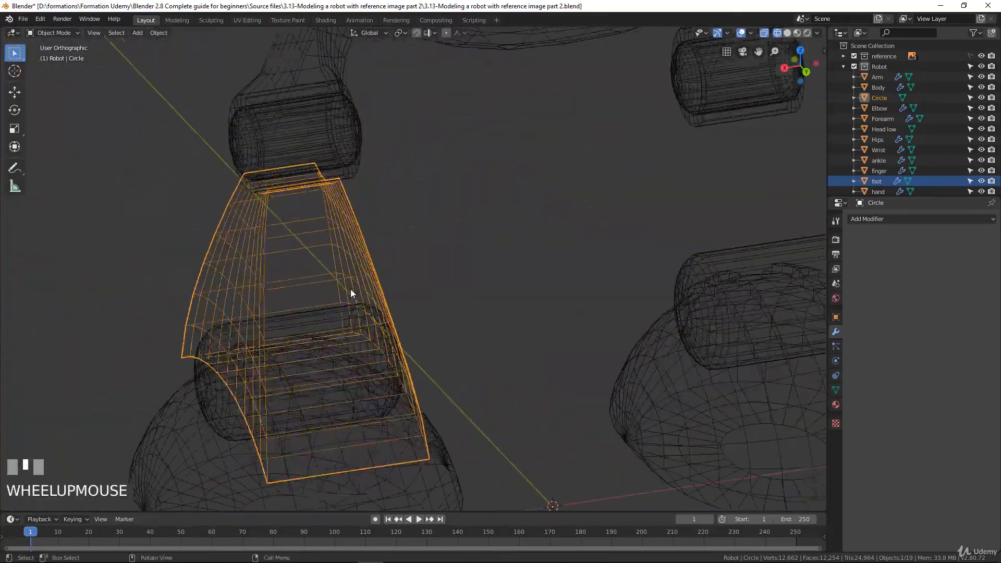
{"action": "key", "text": "Tab"}
{"action": "middle_click_drag", "start_coordinate": [305, 233], "coordinate": [496, 183]}
{"action": "scroll", "coordinate": [527, 189], "scroll_direction": "up", "scroll_amount": 4}
{"action": "scroll", "coordinate": [527, 188], "scroll_direction": "down", "scroll_amount": 2}
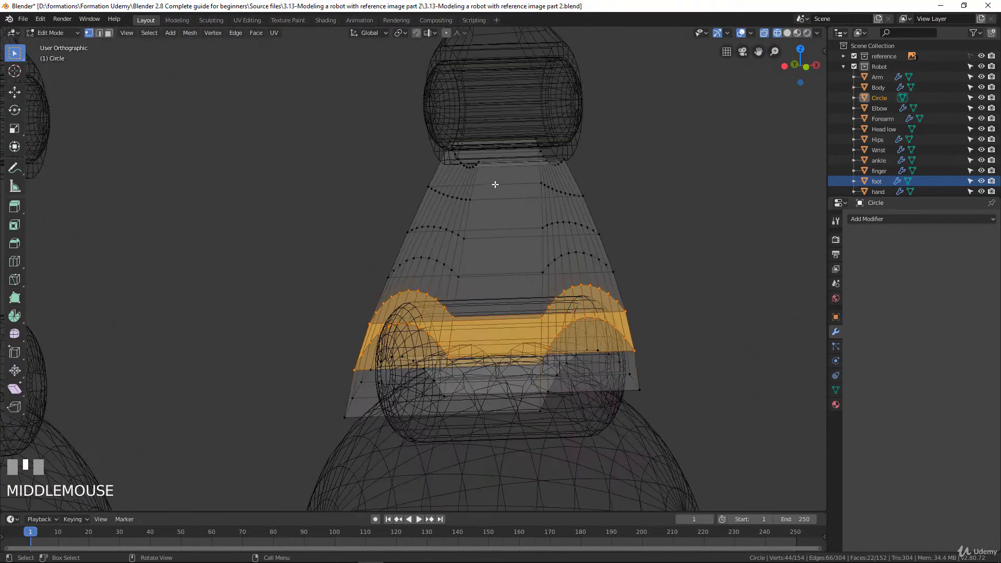
{"action": "scroll", "coordinate": [518, 296], "scroll_direction": "down", "scroll_amount": 1}
{"action": "middle_click_drag", "start_coordinate": [518, 296], "coordinate": [516, 321]}
{"action": "key", "text": "Tab"}
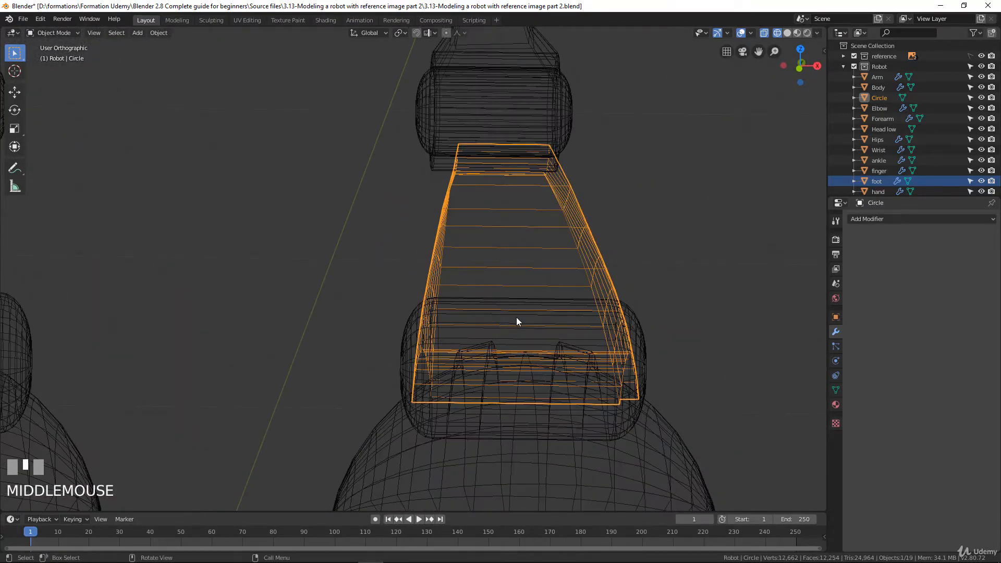
{"action": "key", "text": "Tab"}
{"action": "mouse_move", "coordinate": [599, 405]}
{"action": "middle_mouse_down"}
{"action": "mouse_move", "coordinate": [603, 382]}
{"action": "mouse_move", "coordinate": [477, 405]}
{"action": "middle_mouse_up"}
Display the model in solid shading and examine the shin's shape from several angles and in front view.
{"action": "key", "text": "z"}
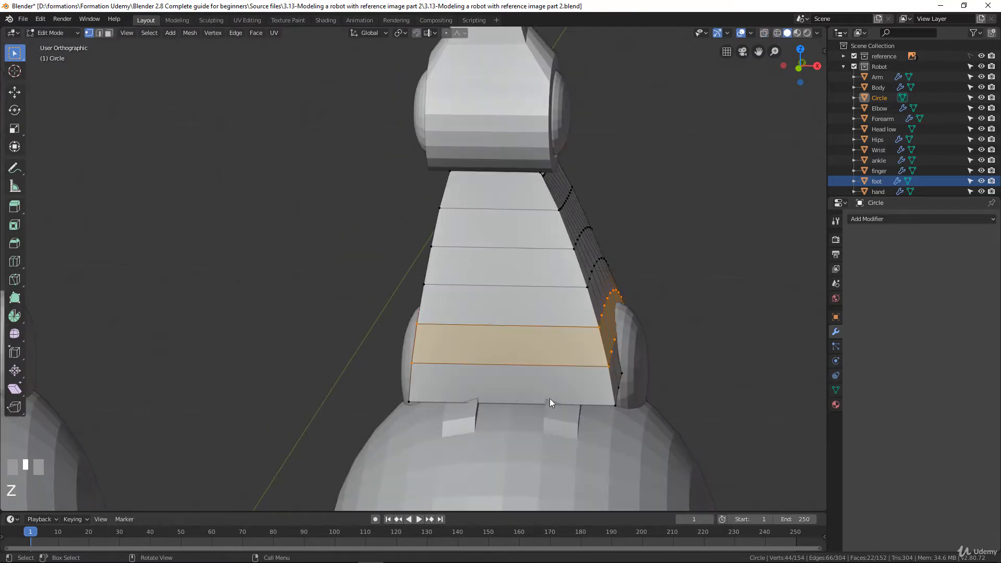
{"action": "scroll", "coordinate": [549, 401], "scroll_direction": "down", "scroll_amount": 1}
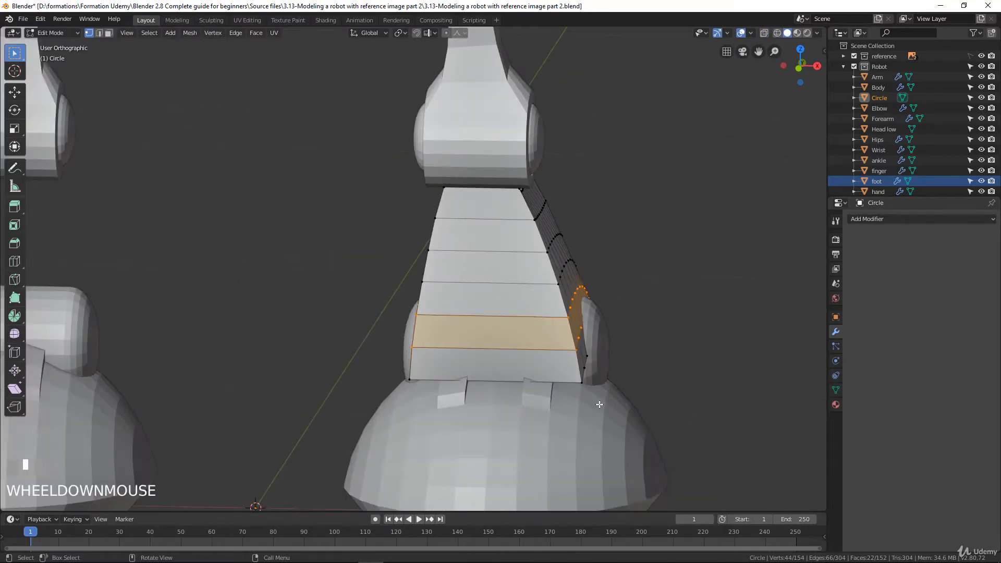
{"action": "middle_click_drag", "start_coordinate": [558, 400], "coordinate": [569, 375]}
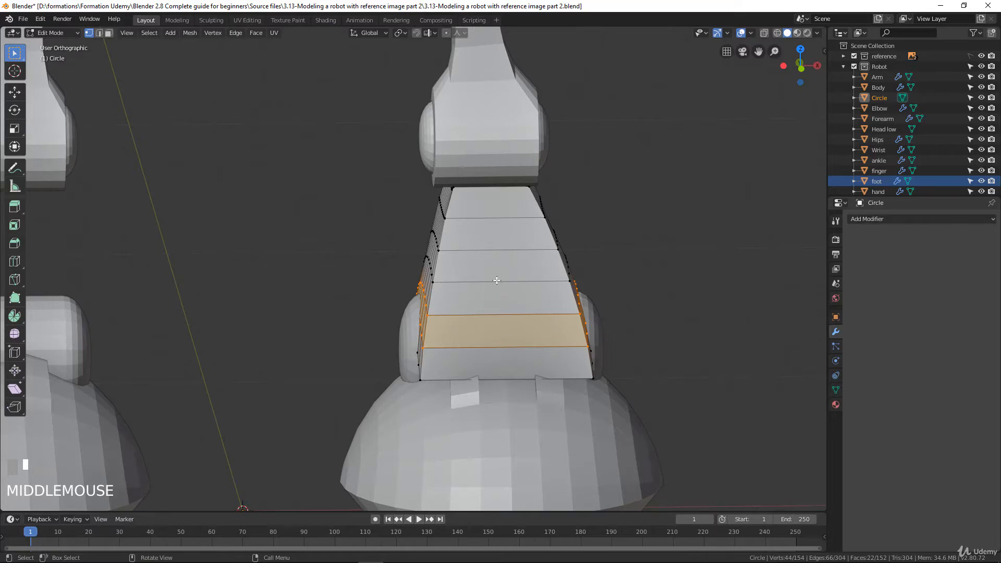
{"action": "middle_click_drag", "start_coordinate": [494, 269], "coordinate": [427, 261]}
{"action": "scroll", "coordinate": [461, 222], "scroll_direction": "up", "scroll_amount": 2}
{"action": "middle_click_drag", "start_coordinate": [461, 222], "coordinate": [437, 295], "text": "shift"}
{"action": "middle_click_drag", "start_coordinate": [417, 264], "coordinate": [500, 269]}
{"action": "scroll", "coordinate": [500, 269], "scroll_direction": "down", "scroll_amount": 3}
{"action": "key", "text": "Tab"}
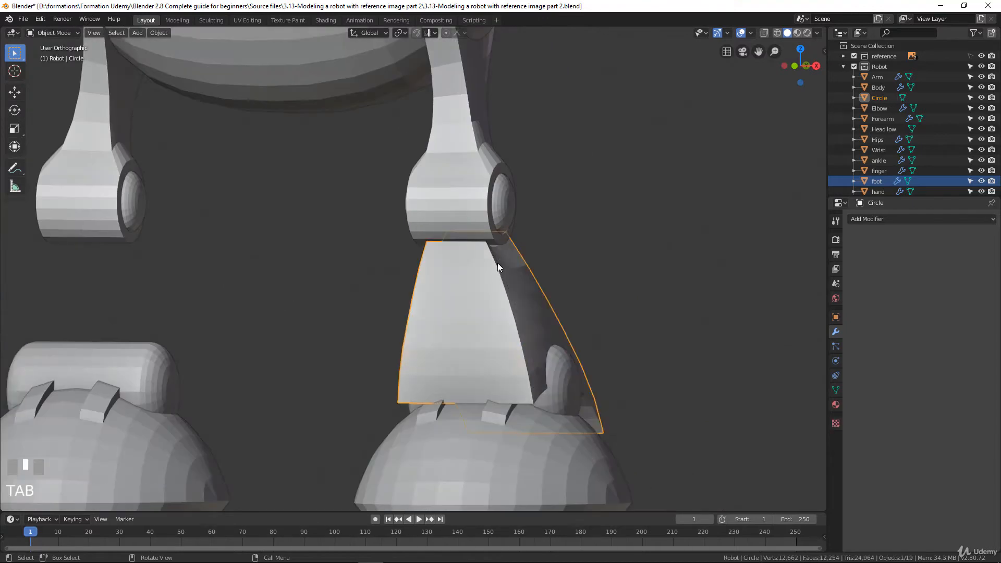
{"action": "key", "text": "KP_1"}
{"action": "scroll", "coordinate": [440, 270], "scroll_direction": "down", "scroll_amount": 4}
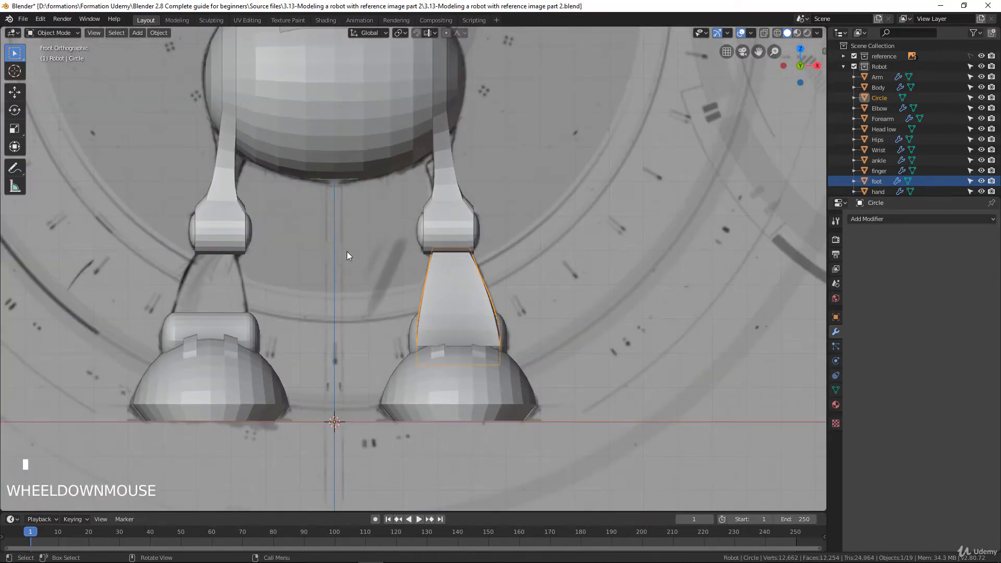
Examine the knee joint and the notch at the top of the shin in the reference drawing.
{"action": "key", "text": "KP_3"}
{"action": "scroll", "coordinate": [346, 252], "scroll_direction": "down", "scroll_amount": 3}
{"action": "middle_click_drag", "start_coordinate": [425, 246], "coordinate": [470, 243], "text": "shift"}
{"action": "scroll", "coordinate": [437, 305], "scroll_direction": "up", "scroll_amount": 5}
{"action": "scroll", "coordinate": [437, 306], "scroll_direction": "up", "scroll_amount": 3}
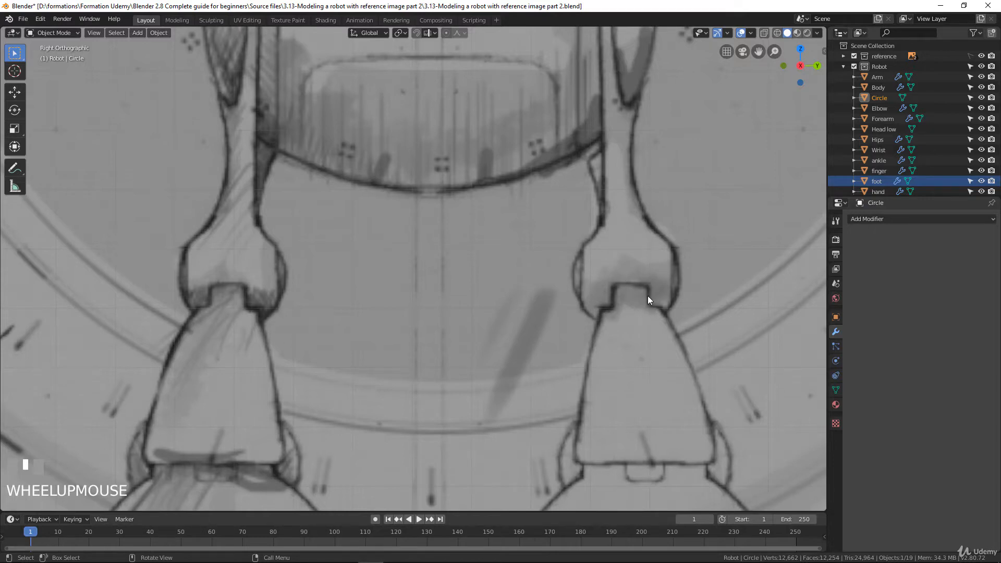
Cut two unslid vertical edge loops down the front of the shin, splitting its width into three columns.
{"action": "scroll", "coordinate": [642, 308], "scroll_direction": "down", "scroll_amount": 5}
{"action": "middle_click_drag", "start_coordinate": [637, 320], "coordinate": [744, 339], "text": "shift"}
{"action": "scroll", "coordinate": [436, 284], "scroll_direction": "up", "scroll_amount": 6}
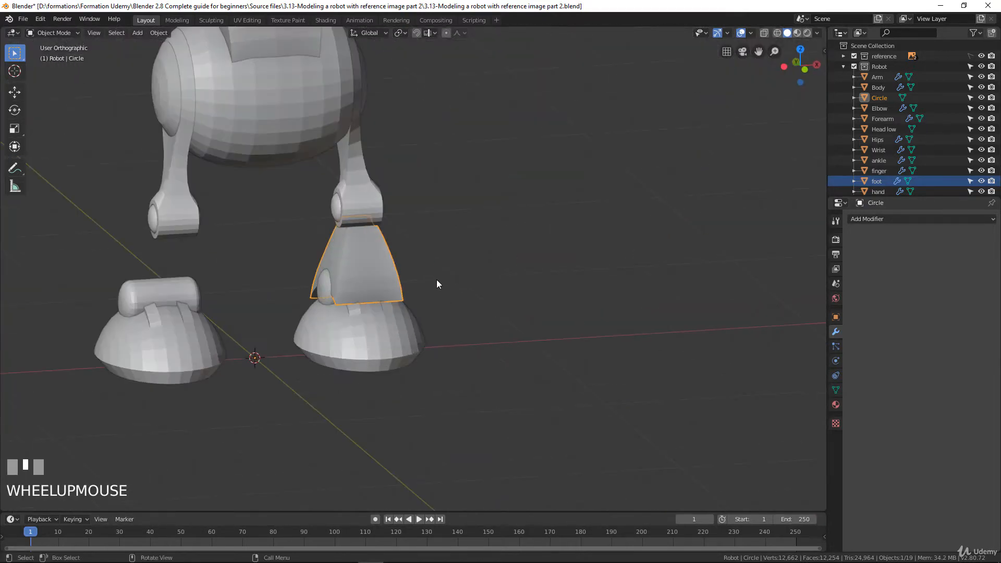
{"action": "key", "text": "Tab"}
{"action": "middle_click_drag", "start_coordinate": [384, 251], "coordinate": [412, 268]}
{"action": "scroll", "coordinate": [514, 255], "scroll_direction": "up", "scroll_amount": 2}
{"action": "key", "text": "ctrl+r"}
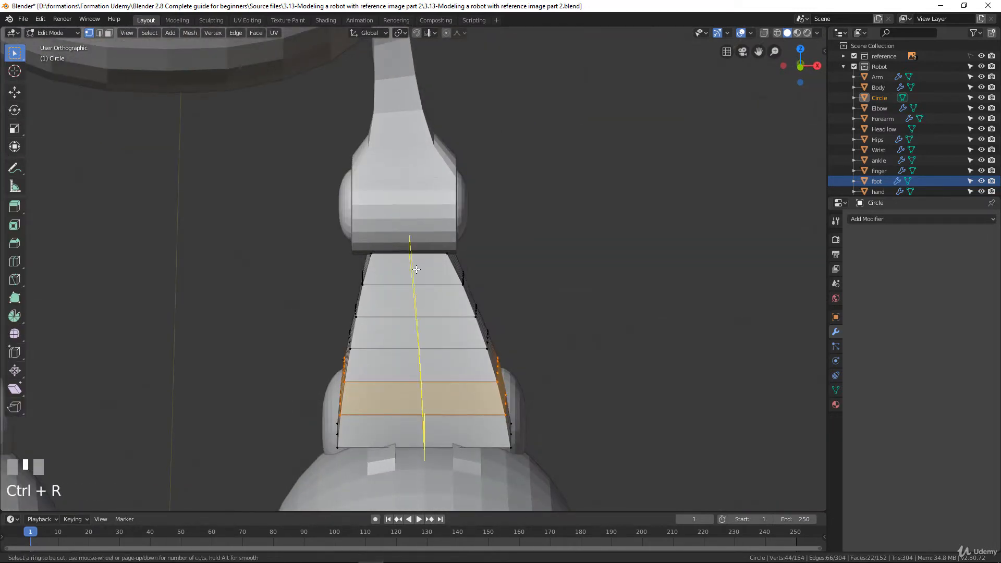
{"action": "scroll", "coordinate": [416, 269], "scroll_direction": "up", "scroll_amount": 1}
{"action": "left_click", "coordinate": [416, 269]}
{"action": "left_click", "coordinate": [416, 269]}
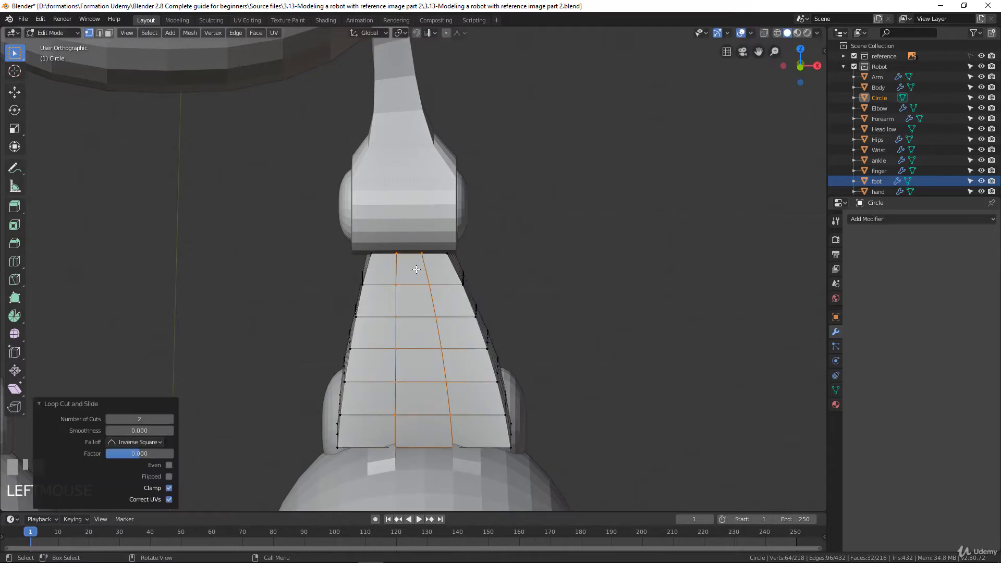
Lower the bottom edge of the shin's outer side about 0.0132 m along Z, using Sharp proportional editing at size 0.08.
{"action": "middle_click_drag", "start_coordinate": [490, 381], "coordinate": [266, 300]}
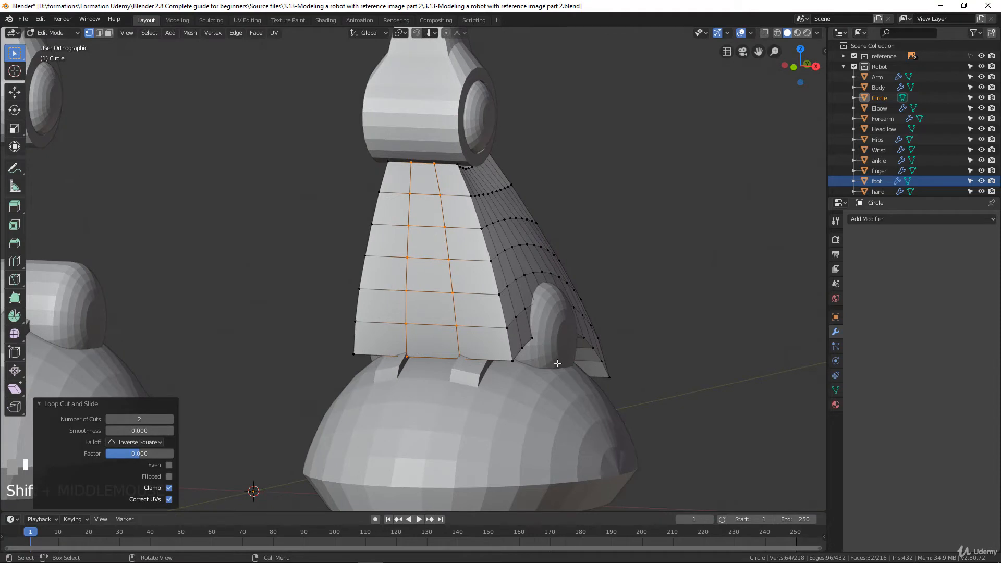
{"action": "left_click", "coordinate": [513, 360]}
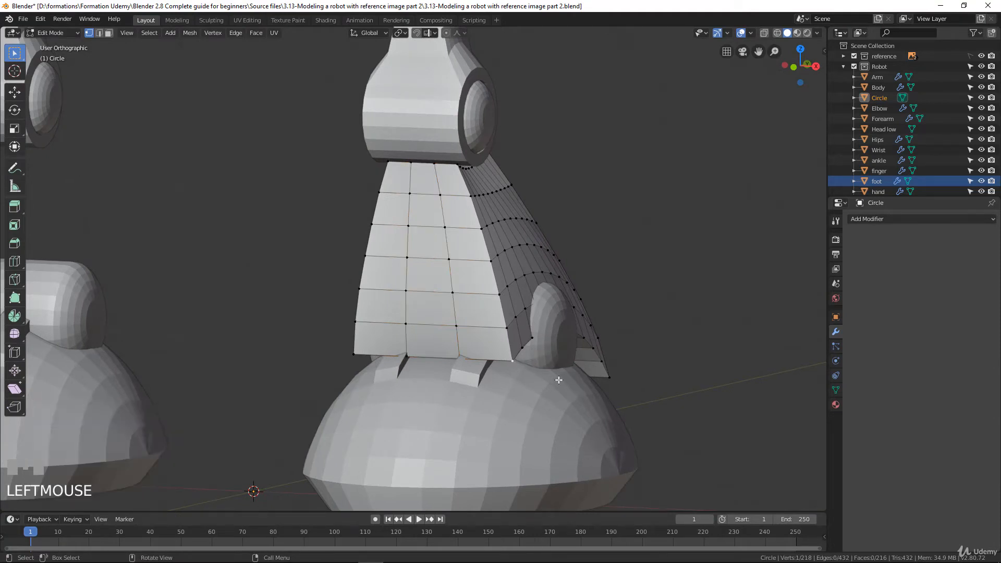
{"action": "left_click", "coordinate": [608, 376], "text": "ctrl"}
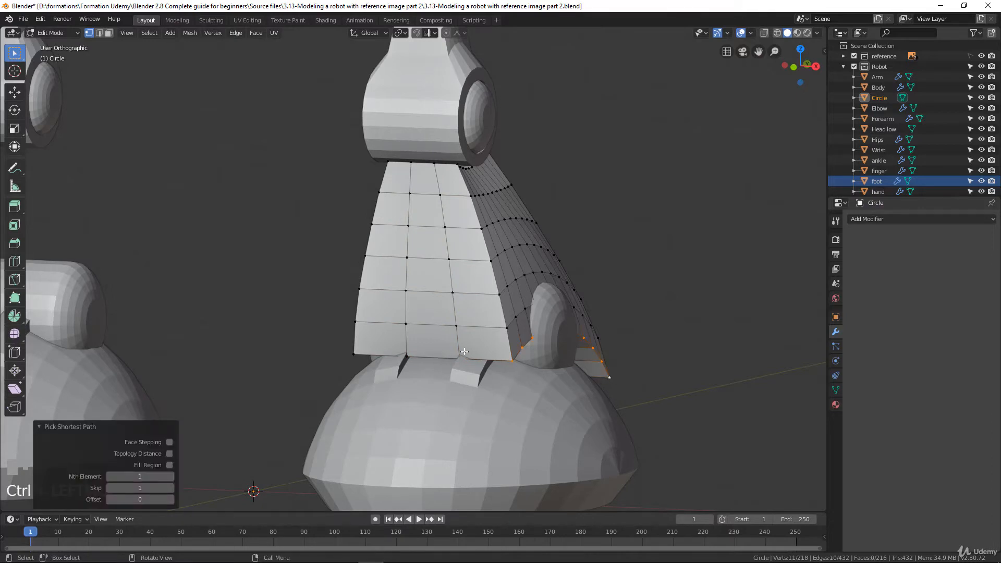
{"action": "middle_click_drag", "start_coordinate": [464, 352], "coordinate": [481, 351]}
{"action": "middle_click_drag", "start_coordinate": [407, 326], "coordinate": [648, 304], "text": "shift"}
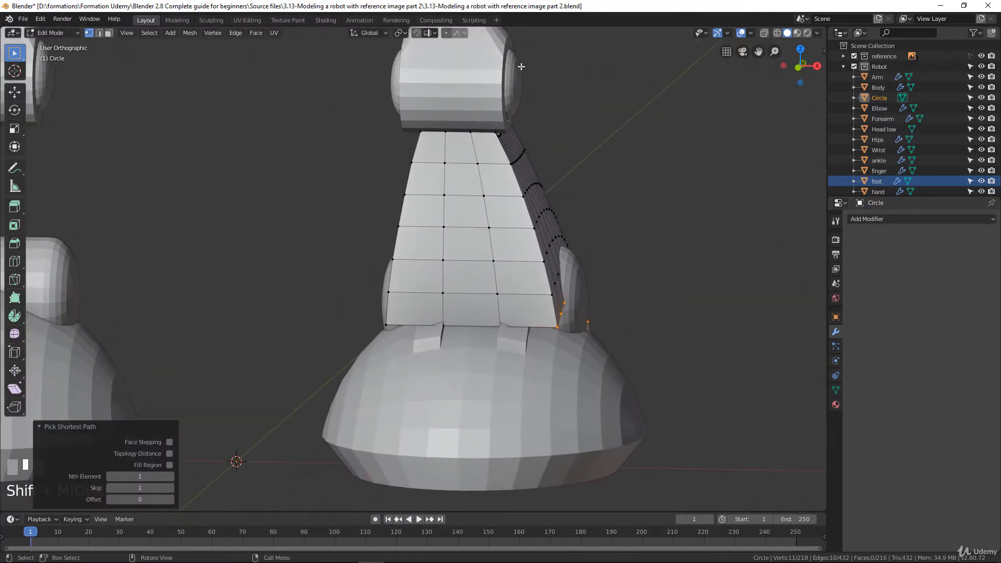
{"action": "left_click", "coordinate": [446, 32]}
{"action": "left_click", "coordinate": [465, 33]}
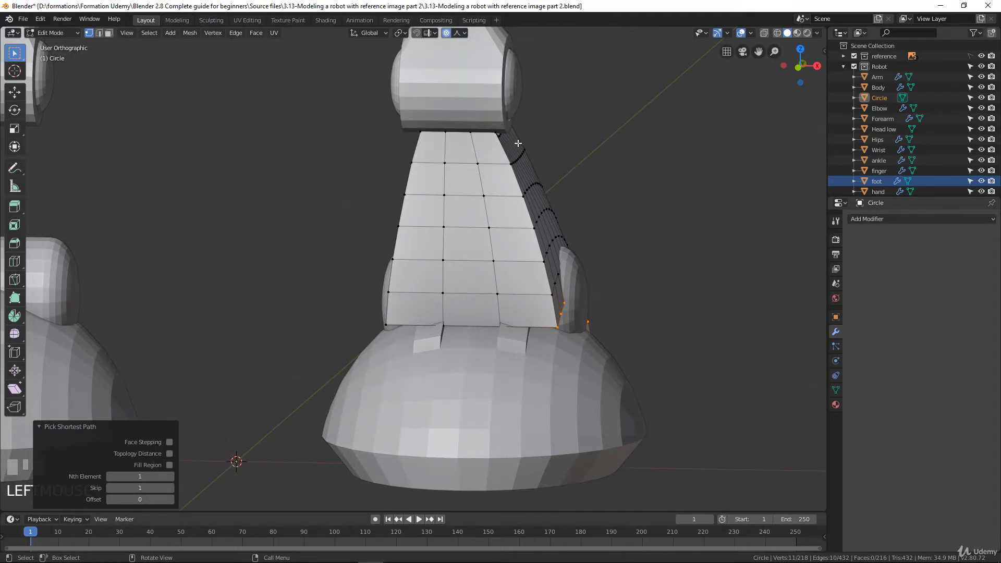
{"action": "key", "text": "KP_1"}
{"action": "middle_click_drag", "start_coordinate": [490, 376], "coordinate": [495, 287], "text": "shift"}
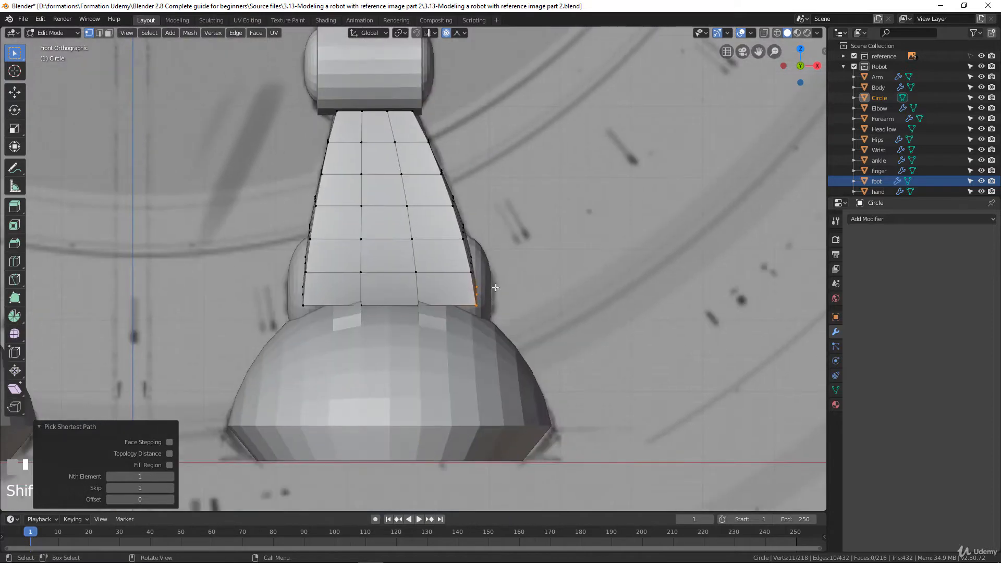
{"action": "key", "text": "g"}
{"action": "key", "text": "z"}
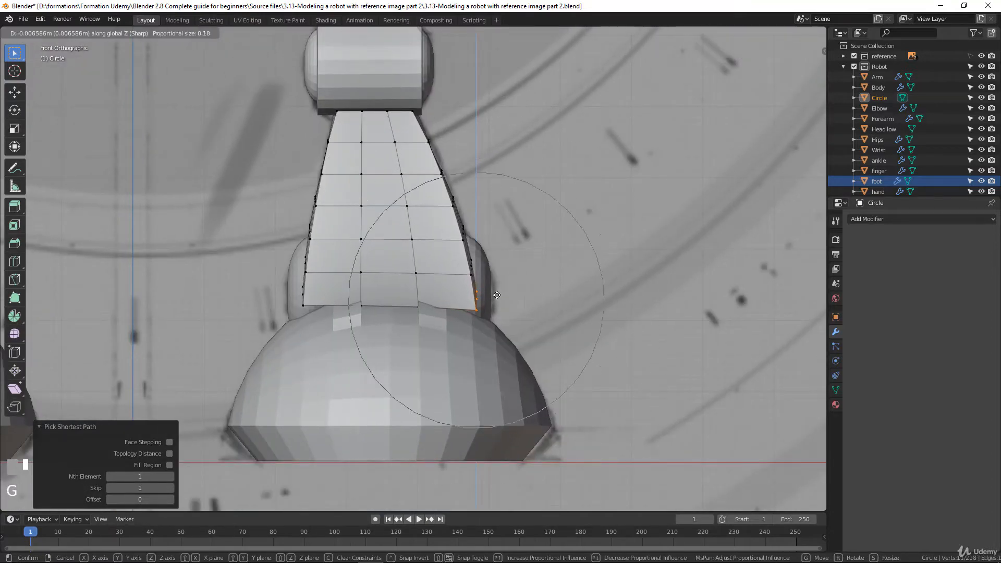
{"action": "scroll", "coordinate": [496, 295], "scroll_direction": "up", "scroll_amount": 2}
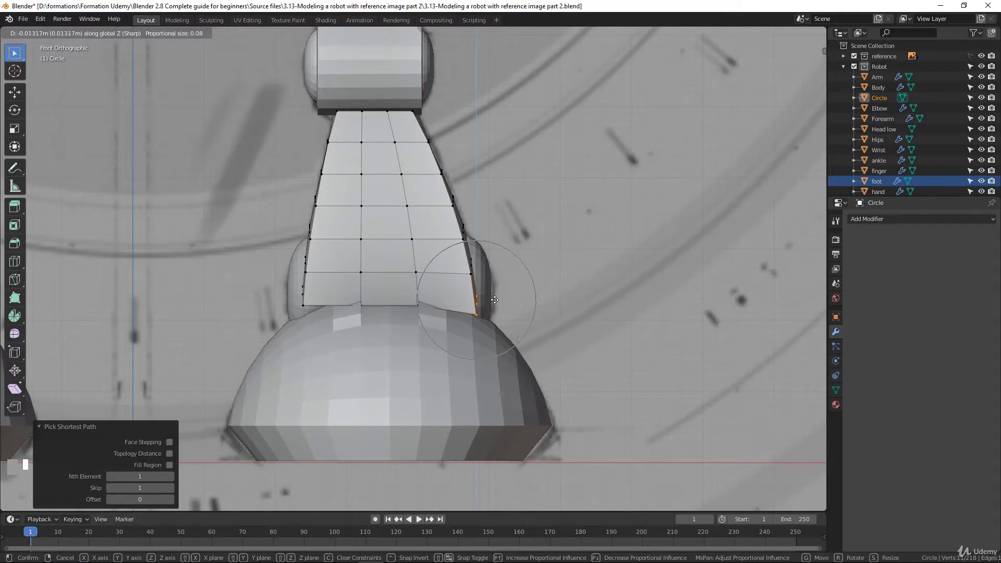
{"action": "left_click", "coordinate": [495, 300]}
Lower the bottom edge of the shin's inner side along Z with the same proportional falloff, then leave mesh editing.
{"action": "middle_click_drag", "start_coordinate": [324, 295], "coordinate": [675, 297]}
{"action": "left_click", "coordinate": [515, 249], "text": "alt"}
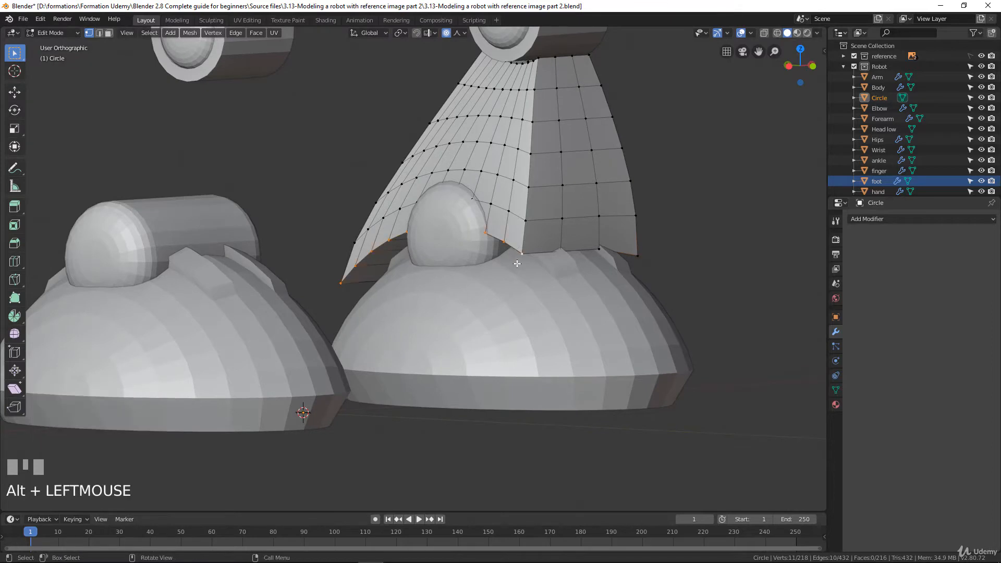
{"action": "key", "text": "g"}
{"action": "key", "text": "z"}
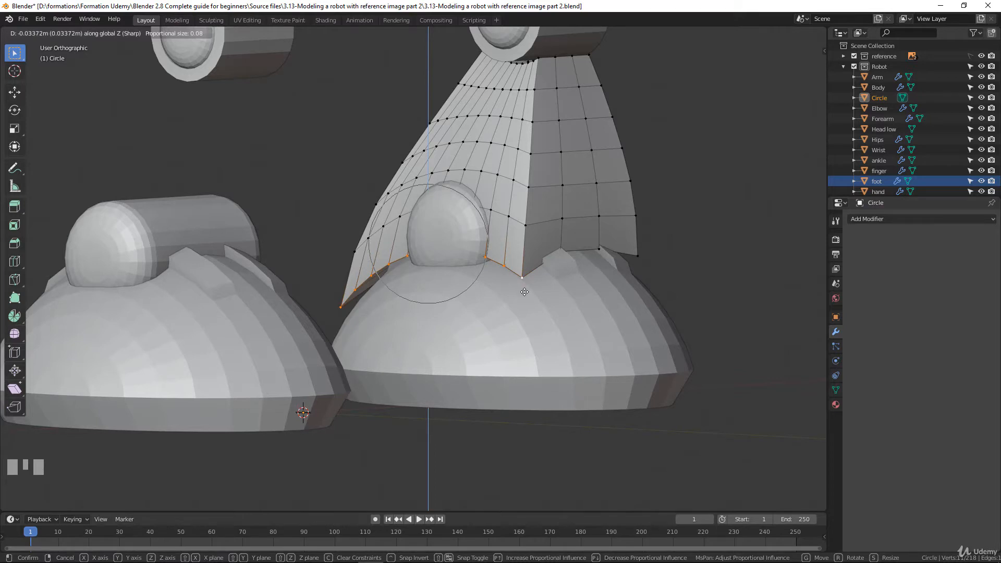
{"action": "left_click", "coordinate": [542, 270]}
{"action": "scroll", "coordinate": [542, 270], "scroll_direction": "down", "scroll_amount": 3}
{"action": "key", "text": "Tab"}
{"action": "middle_click_drag", "start_coordinate": [542, 270], "coordinate": [276, 305]}
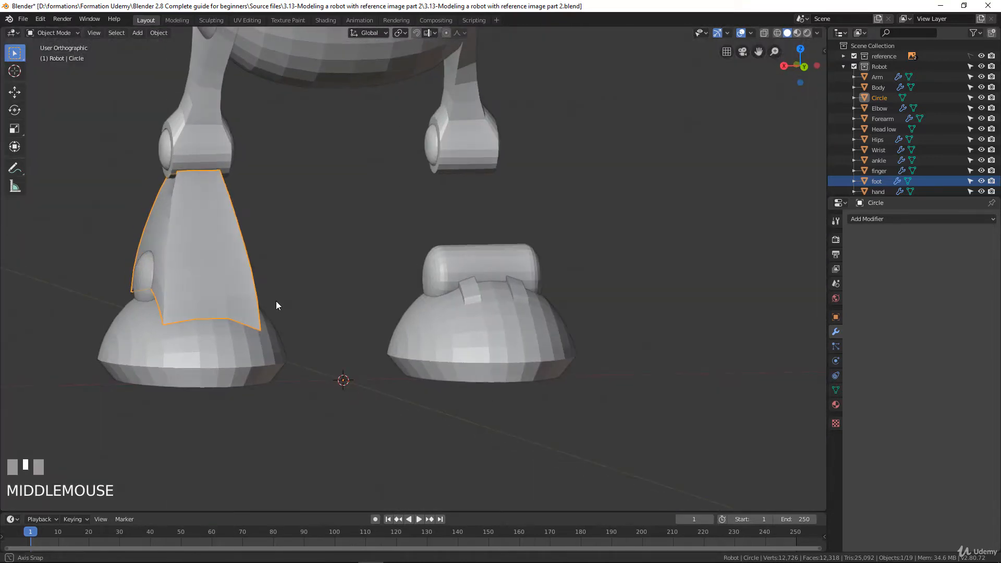
Lower the outer side's bottom edge a further 0.0123 m or so along Z and leave mesh editing.
{"action": "key", "text": "Tab"}
{"action": "scroll", "coordinate": [268, 279], "scroll_direction": "up", "scroll_amount": 3}
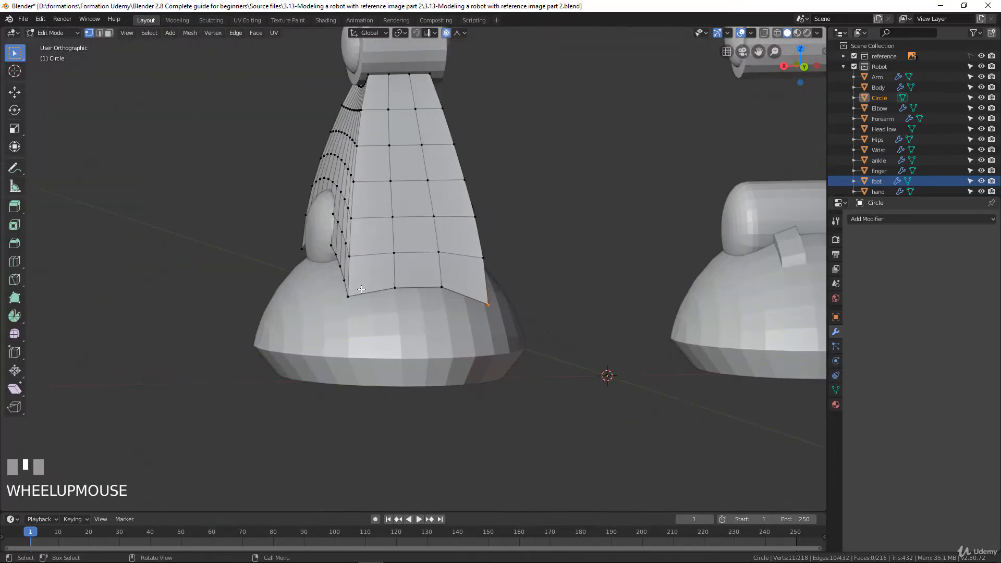
{"action": "left_click", "coordinate": [339, 261], "text": "alt"}
{"action": "key", "text": "g"}
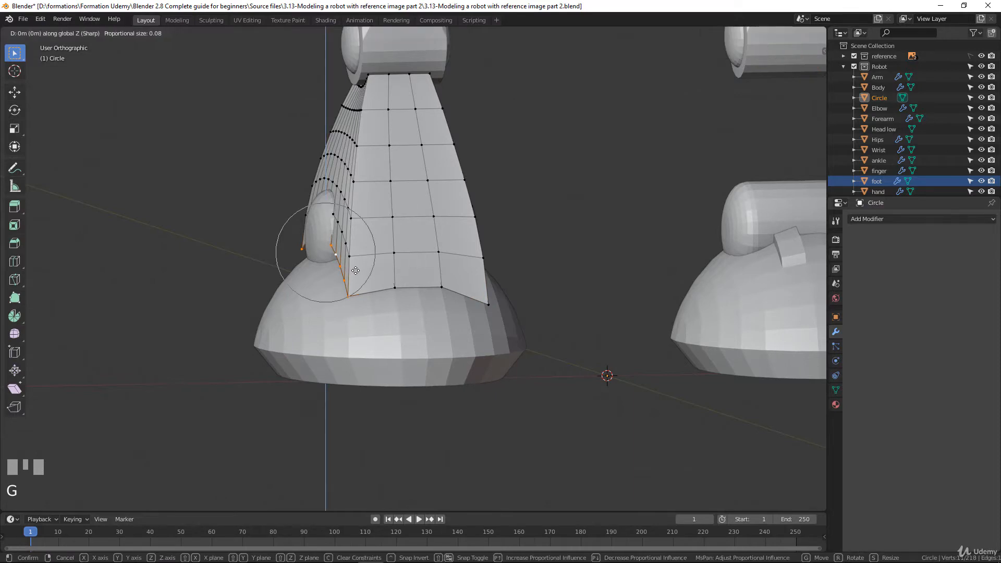
{"action": "key", "text": "z"}
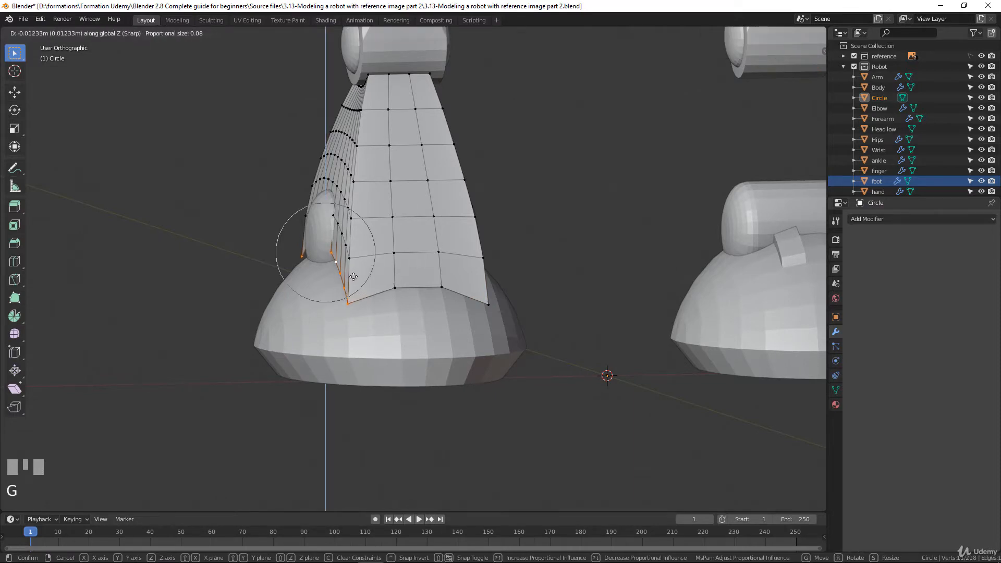
{"action": "left_click", "coordinate": [353, 276]}
{"action": "scroll", "coordinate": [353, 277], "scroll_direction": "down", "scroll_amount": 3}
{"action": "key", "text": "Tab"}
Examine the shin's lower edge over the foot and its top edge under the knee joint.
{"action": "middle_click_drag", "start_coordinate": [353, 276], "coordinate": [608, 256]}
{"action": "scroll", "coordinate": [494, 226], "scroll_direction": "down", "scroll_amount": 2}
{"action": "middle_click_drag", "start_coordinate": [494, 227], "coordinate": [479, 296], "text": "shift"}
{"action": "scroll", "coordinate": [524, 367], "scroll_direction": "up", "scroll_amount": 3}
{"action": "scroll", "coordinate": [480, 296], "scroll_direction": "up", "scroll_amount": 3}
{"action": "key", "text": "Tab"}
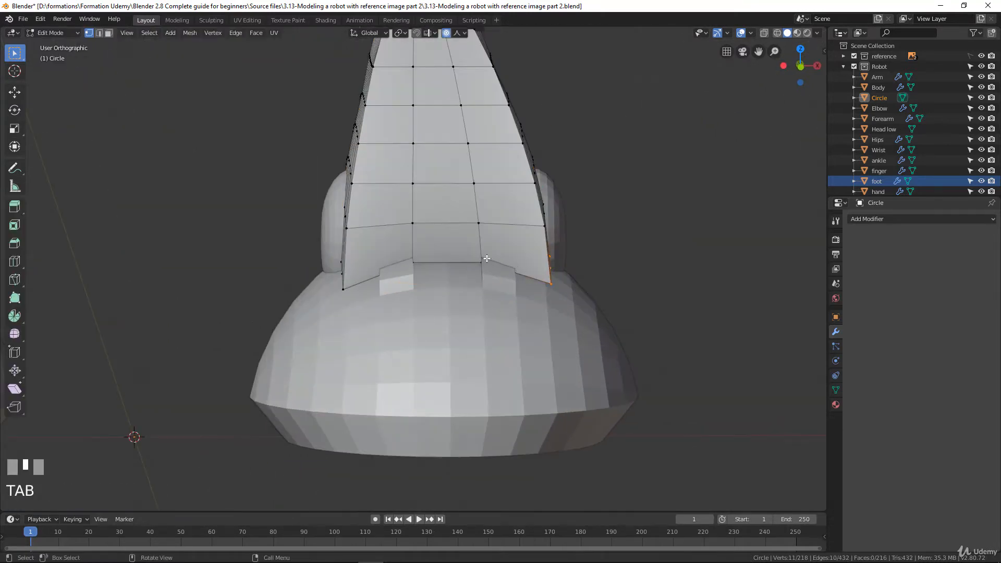
{"action": "scroll", "coordinate": [492, 249], "scroll_direction": "down", "scroll_amount": 2}
{"action": "mouse_move", "coordinate": [491, 249]}
{"action": "middle_mouse_down", "text": "shift"}
{"action": "mouse_move", "coordinate": [485, 298]}
{"action": "mouse_move", "coordinate": [480, 235]}
{"action": "middle_mouse_up", "text": "shift"}
{"action": "key", "text": "Tab"}
{"action": "scroll", "coordinate": [479, 235], "scroll_direction": "up", "scroll_amount": 3}
{"action": "key", "text": "Tab"}
{"action": "scroll", "coordinate": [416, 326], "scroll_direction": "up", "scroll_amount": 2}
{"action": "middle_click_drag", "start_coordinate": [381, 318], "coordinate": [461, 245], "text": "shift"}
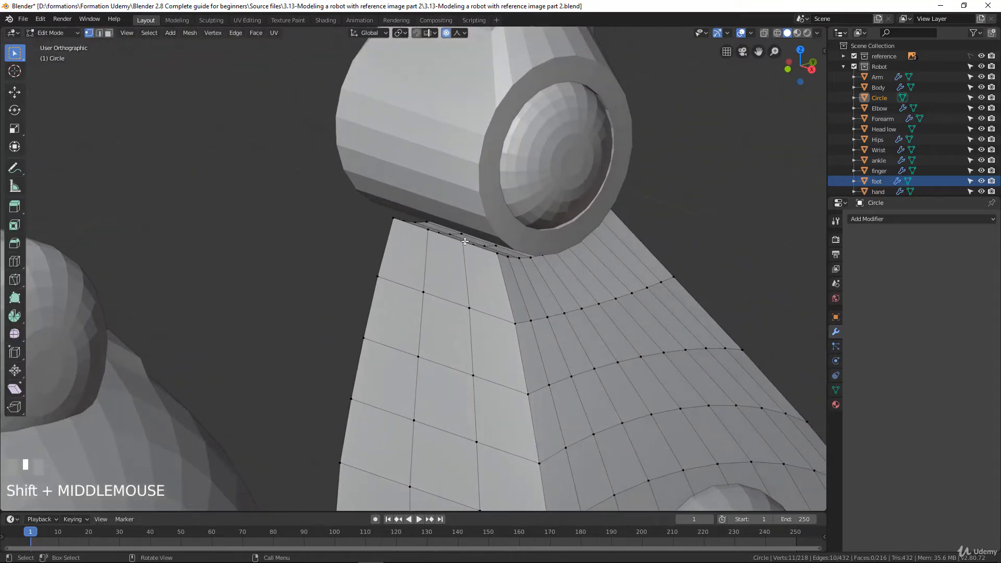
{"action": "scroll", "coordinate": [509, 217], "scroll_direction": "down", "scroll_amount": 3}
{"action": "key", "text": "Tab"}
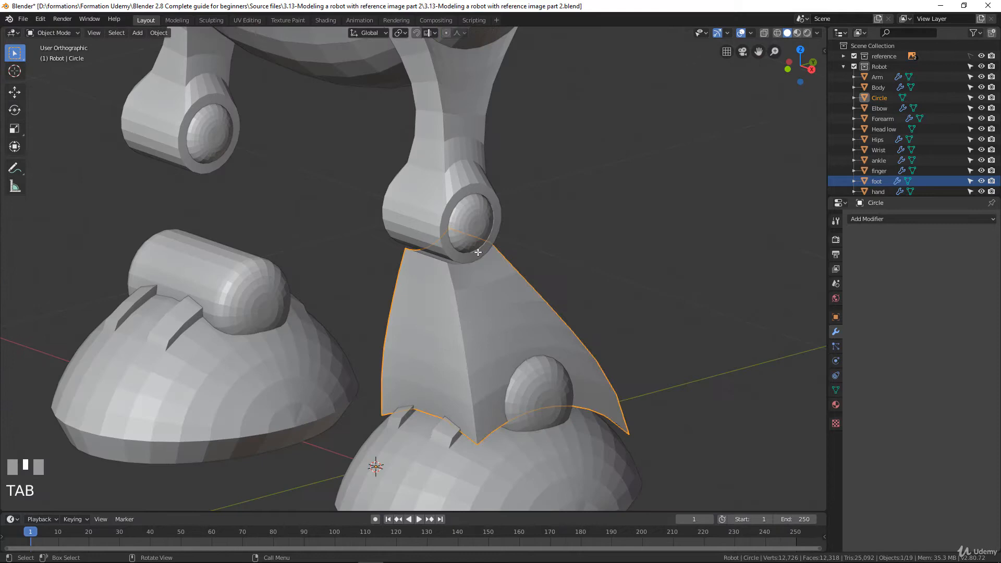
Hide the thigh and the knee to expose the curved top of the shin.
{"action": "left_click", "coordinate": [436, 201]}
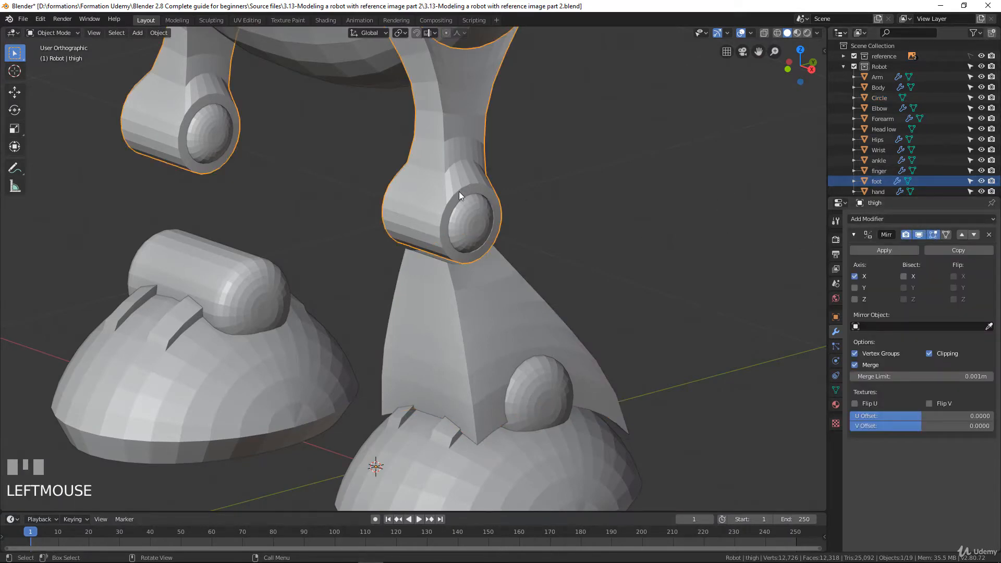
{"action": "key", "text": "h"}
{"action": "left_click", "coordinate": [464, 206]}
{"action": "key", "text": "h"}
{"action": "scroll", "coordinate": [495, 293], "scroll_direction": "down", "scroll_amount": 2}
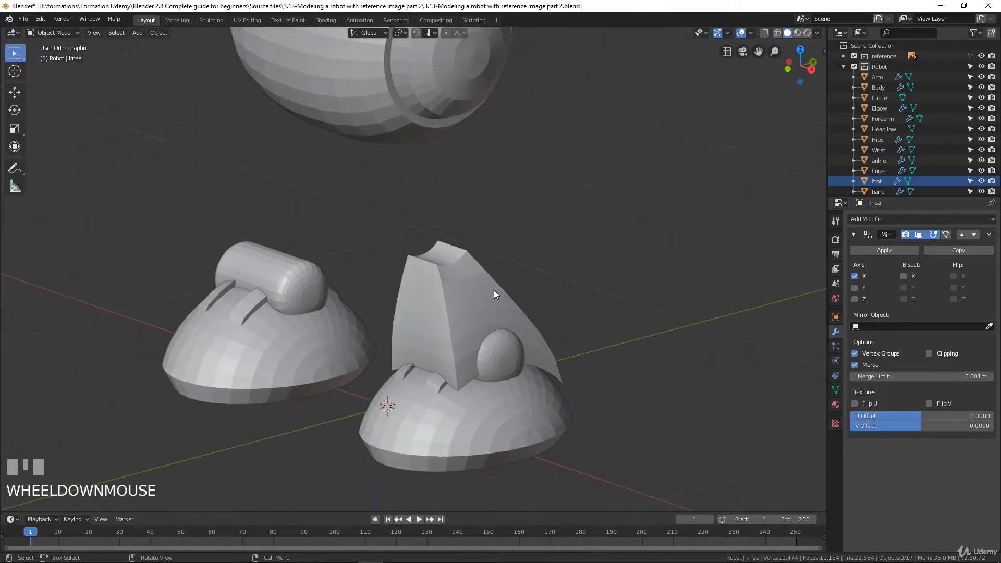
Extrude the middle strip of faces on the shin's curved top about 0.0469 m upward.
{"action": "scroll", "coordinate": [473, 285], "scroll_direction": "up", "scroll_amount": 2}
{"action": "left_click", "coordinate": [474, 285]}
{"action": "key", "text": "Tab"}
{"action": "middle_click_drag", "start_coordinate": [473, 285], "coordinate": [558, 386]}
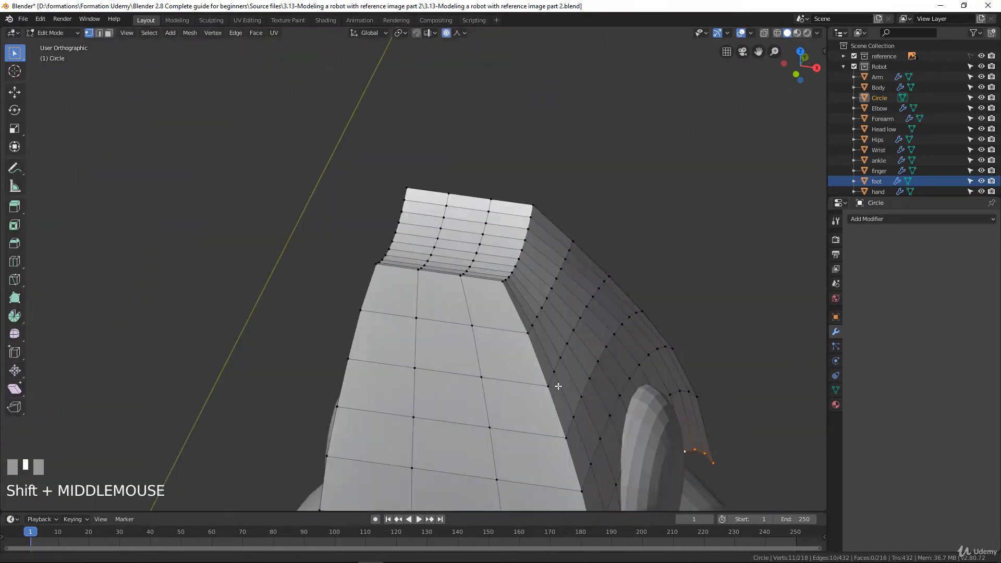
{"action": "scroll", "coordinate": [509, 349], "scroll_direction": "up", "scroll_amount": 3}
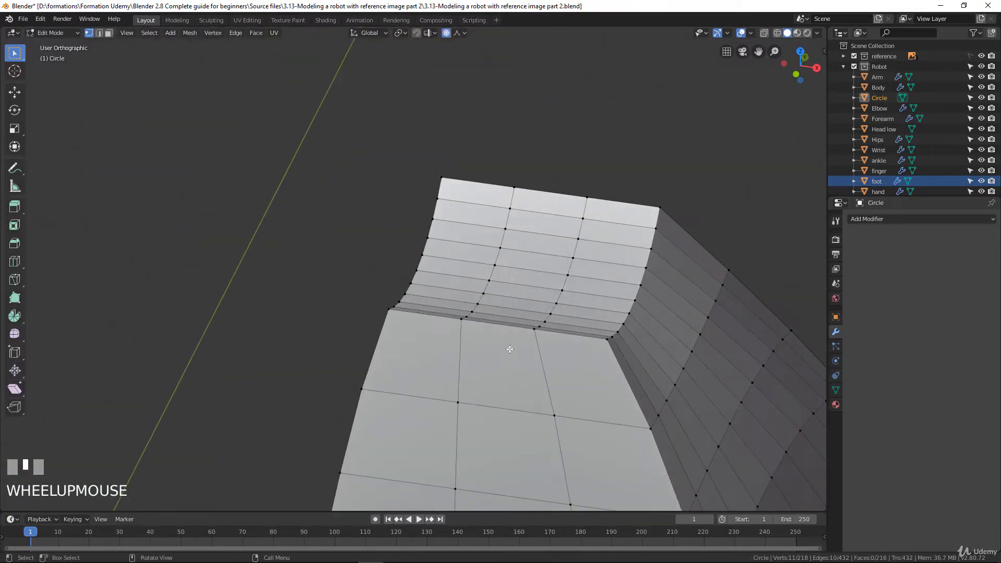
{"action": "left_click", "coordinate": [108, 32]}
{"action": "left_click", "coordinate": [548, 201]}
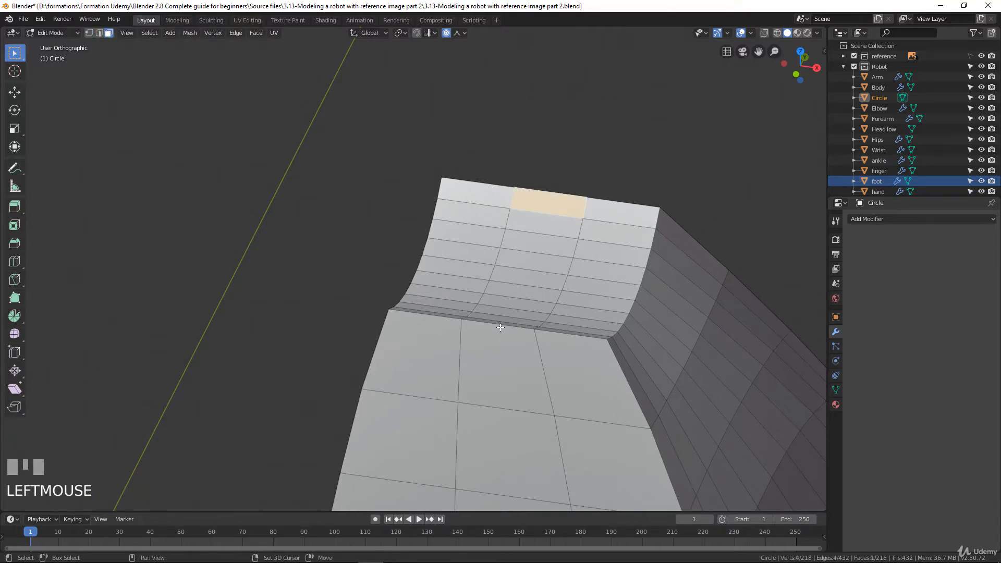
{"action": "middle_click_drag", "start_coordinate": [547, 201], "coordinate": [622, 238]}
{"action": "left_click", "coordinate": [616, 241], "text": "shift"}
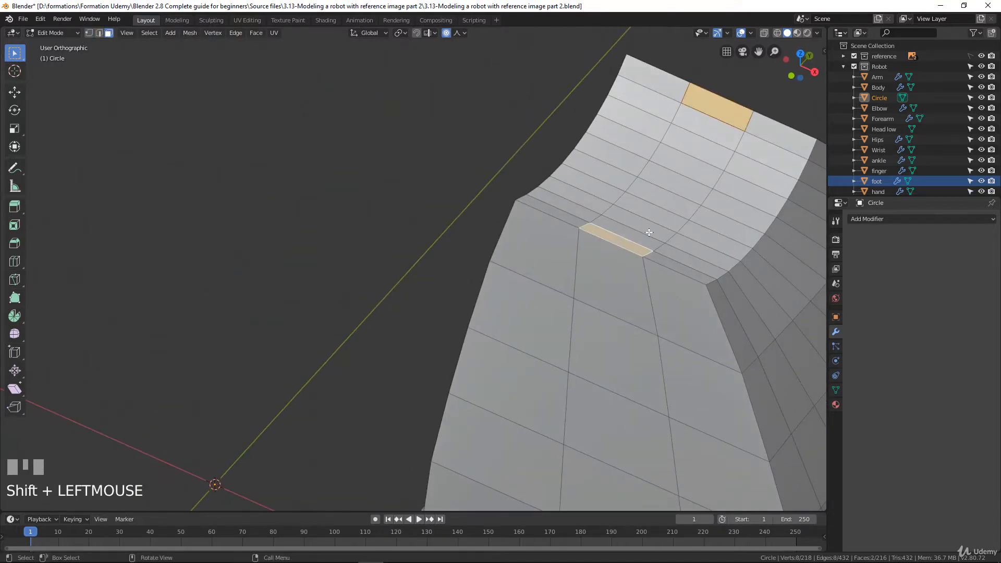
{"action": "left_click", "coordinate": [618, 257]}
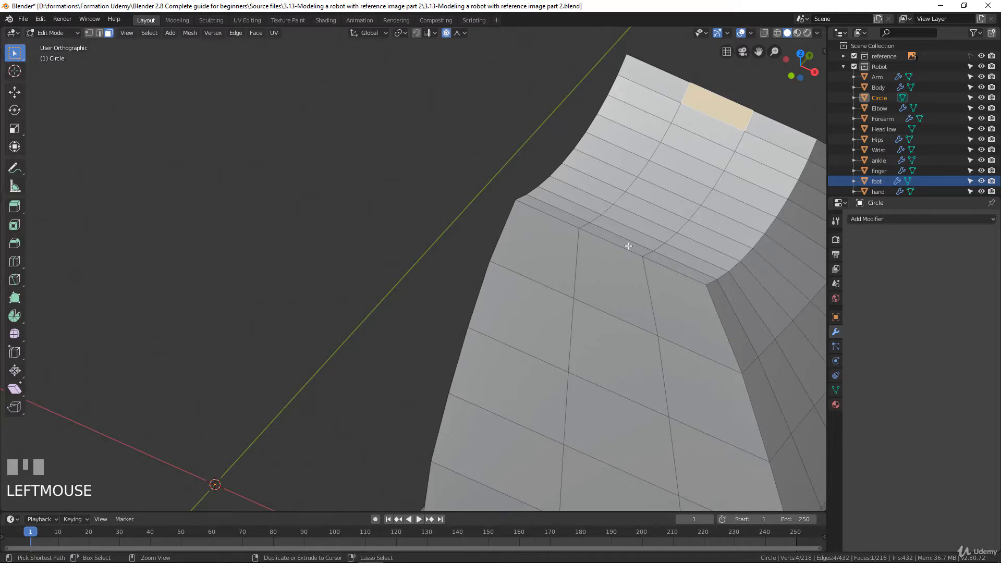
{"action": "left_click", "coordinate": [628, 246], "text": "ctrl"}
{"action": "middle_click_drag", "start_coordinate": [628, 245], "coordinate": [574, 353]}
{"action": "scroll", "coordinate": [573, 354], "scroll_direction": "down", "scroll_amount": 2}
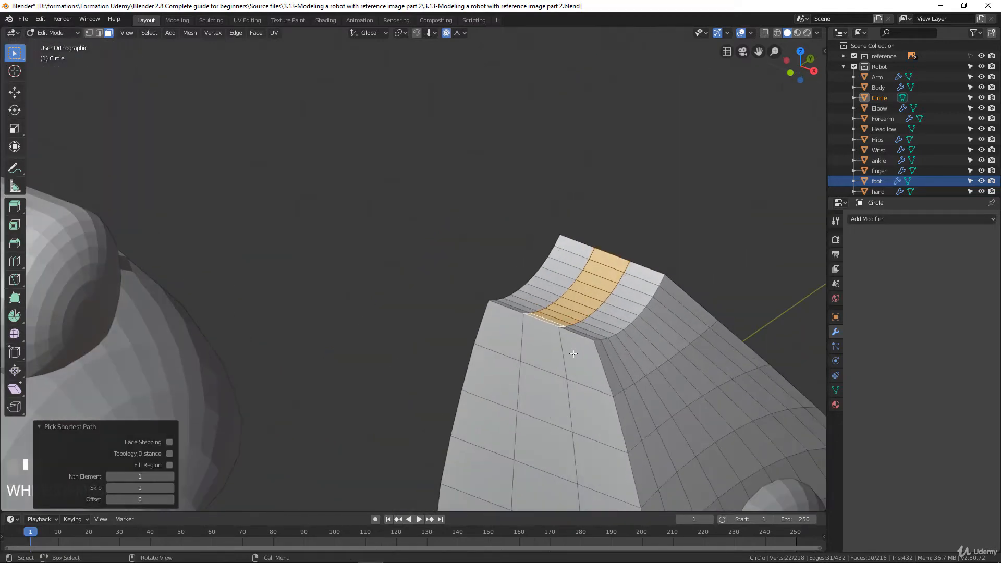
{"action": "key", "text": "e"}
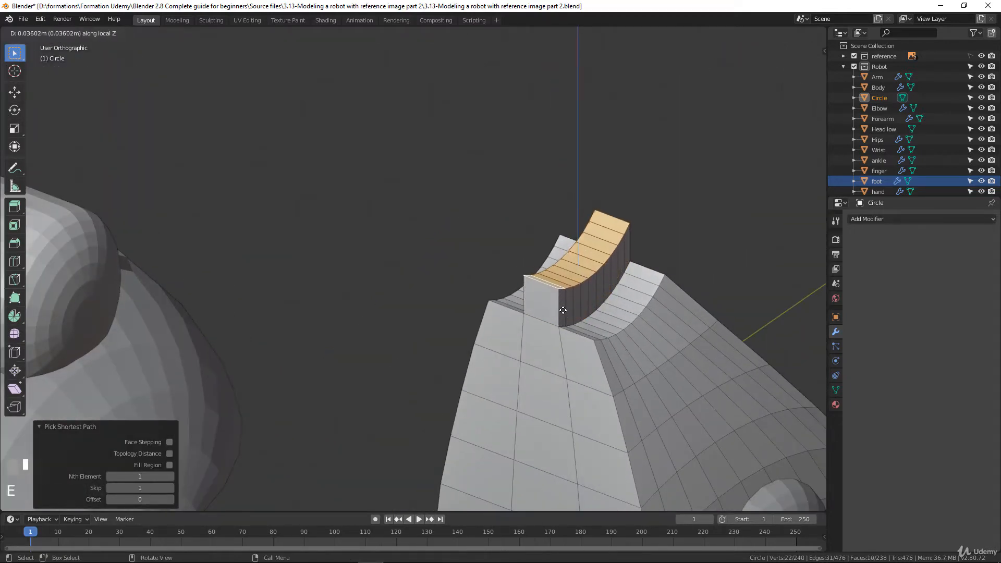
{"action": "left_click", "coordinate": [561, 307]}
Turn off proportional editing and flip the extruded top faces by scaling them -1 along Z.
{"action": "key", "text": "s"}
{"action": "right_click", "coordinate": [637, 326]}
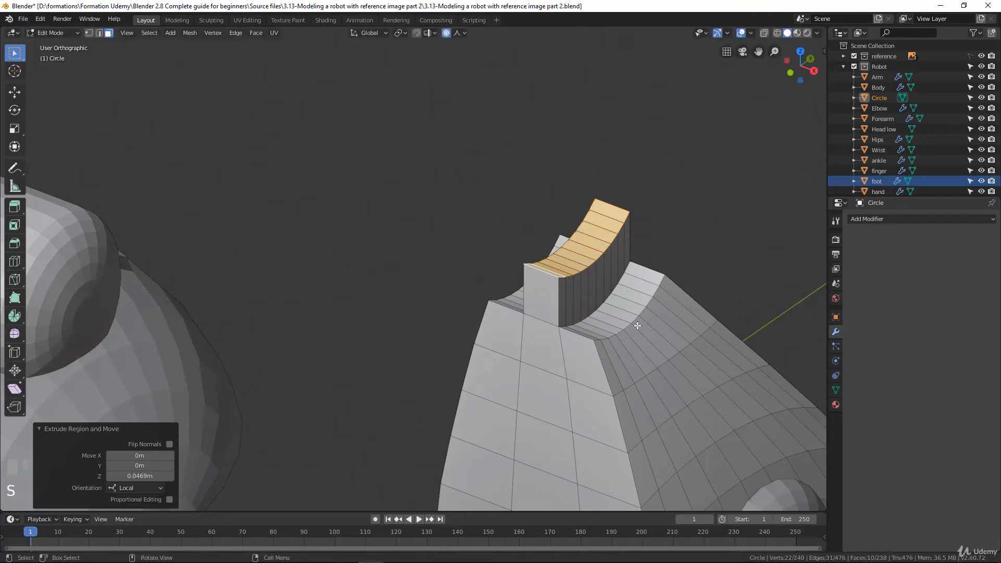
{"action": "left_click", "coordinate": [446, 33]}
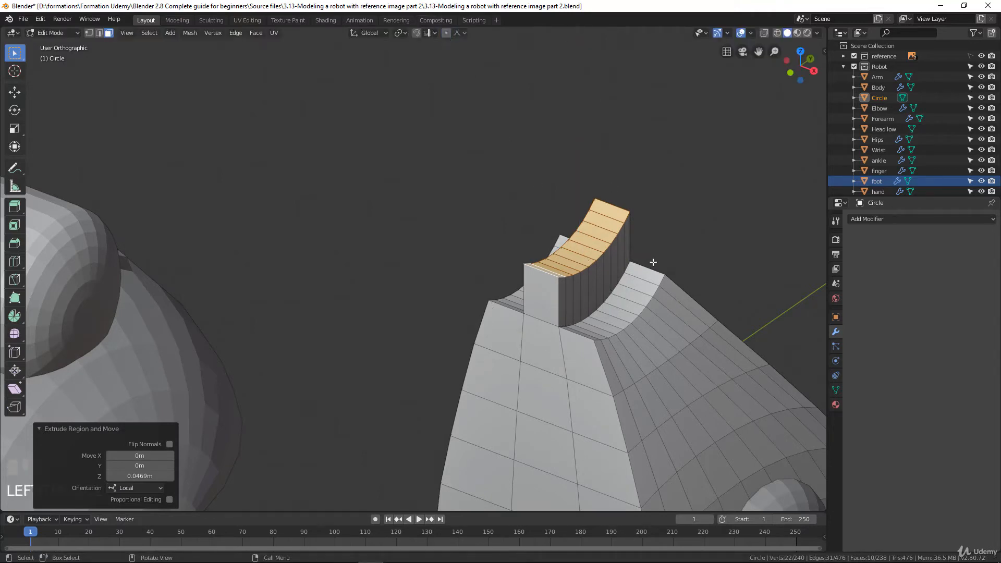
{"action": "key", "text": "z"}
{"action": "right_click", "coordinate": [699, 295]}
{"action": "key", "text": "s"}
{"action": "key", "text": "z"}
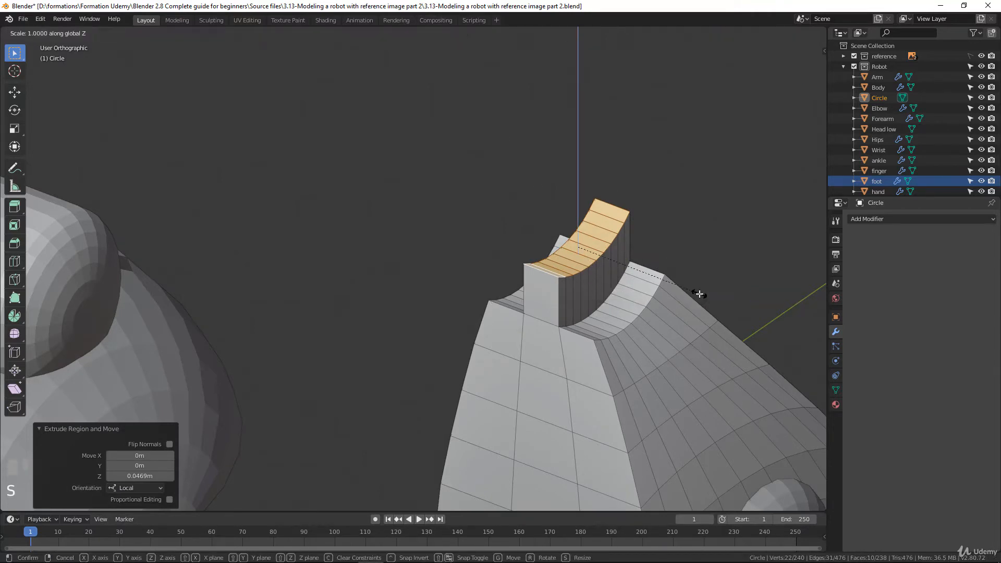
{"action": "type", "text": "-1"}
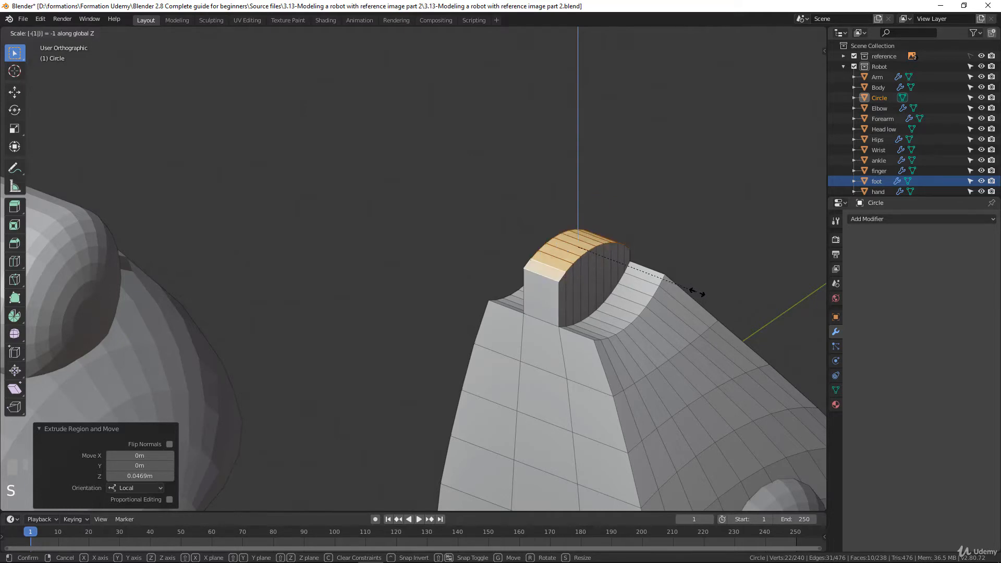
{"action": "left_click", "coordinate": [700, 295]}
Scale the flipped top faces uniformly to about 0.719 and compare them with the knee drawing in the right side view.
{"action": "middle_click_drag", "start_coordinate": [700, 295], "coordinate": [551, 273]}
{"action": "middle_click_drag", "start_coordinate": [711, 362], "coordinate": [702, 342]}
{"action": "key", "text": "s"}
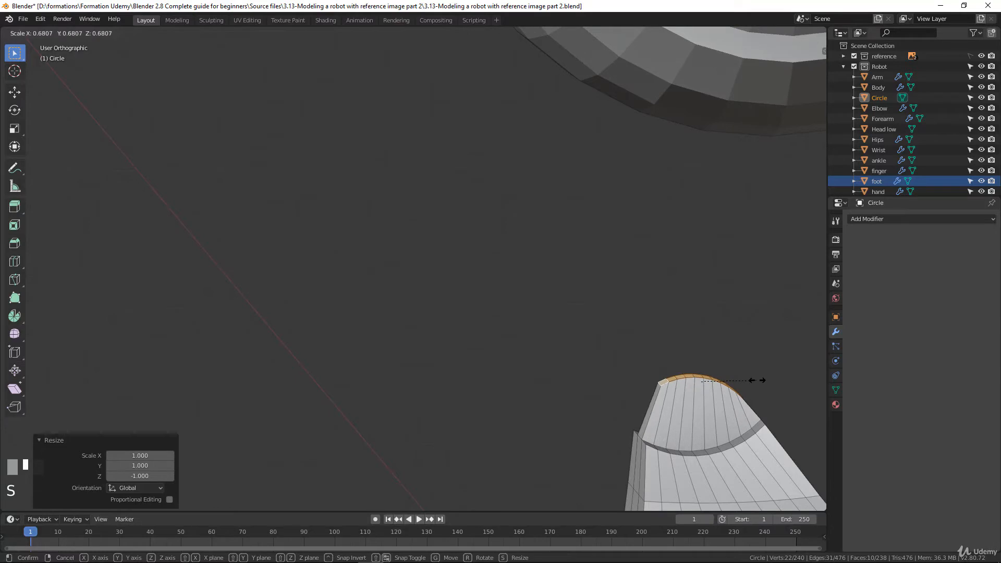
{"action": "left_click", "coordinate": [755, 381]}
{"action": "key", "text": "KP_3"}
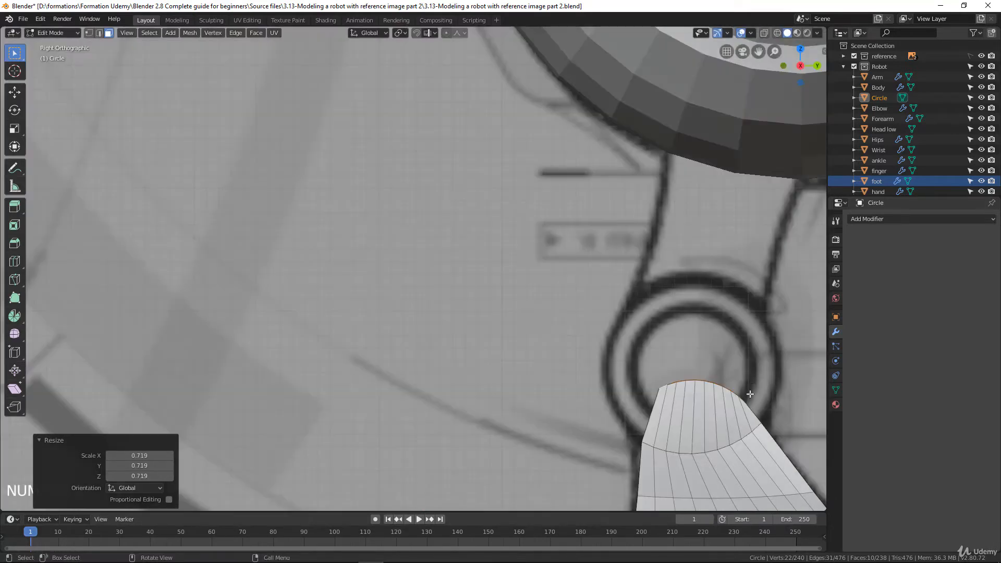
Rotate the shin's scaled top faces and shift them about -0.0068 m along Y to fit the knee drawing, then leave mesh editing.
{"action": "key", "text": "r"}
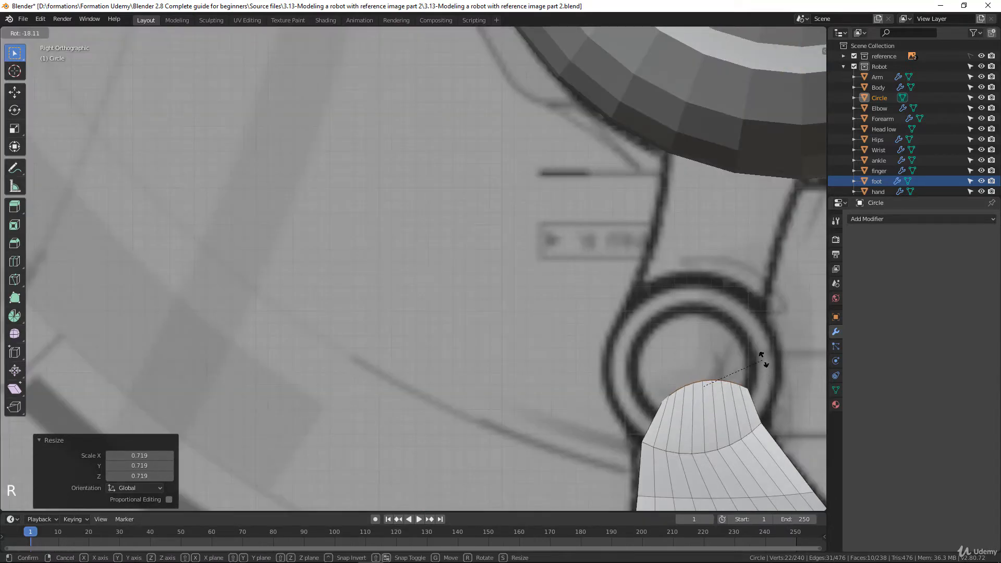
{"action": "left_click", "coordinate": [739, 362]}
{"action": "key", "text": "g"}
{"action": "left_click", "coordinate": [735, 365]}
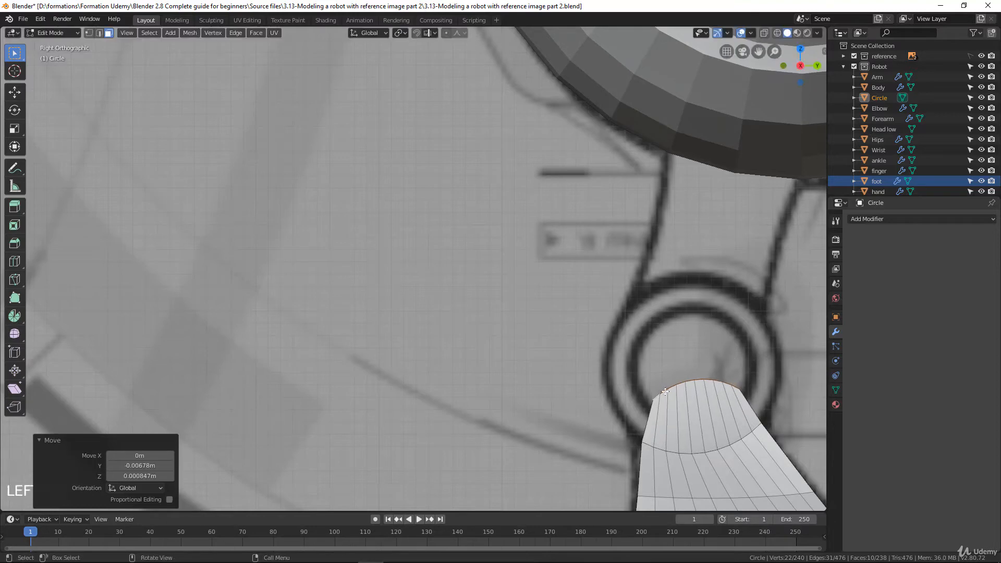
{"action": "middle_click_drag", "start_coordinate": [735, 365], "coordinate": [539, 393]}
{"action": "scroll", "coordinate": [539, 393], "scroll_direction": "down", "scroll_amount": 2}
{"action": "key", "text": "Tab"}
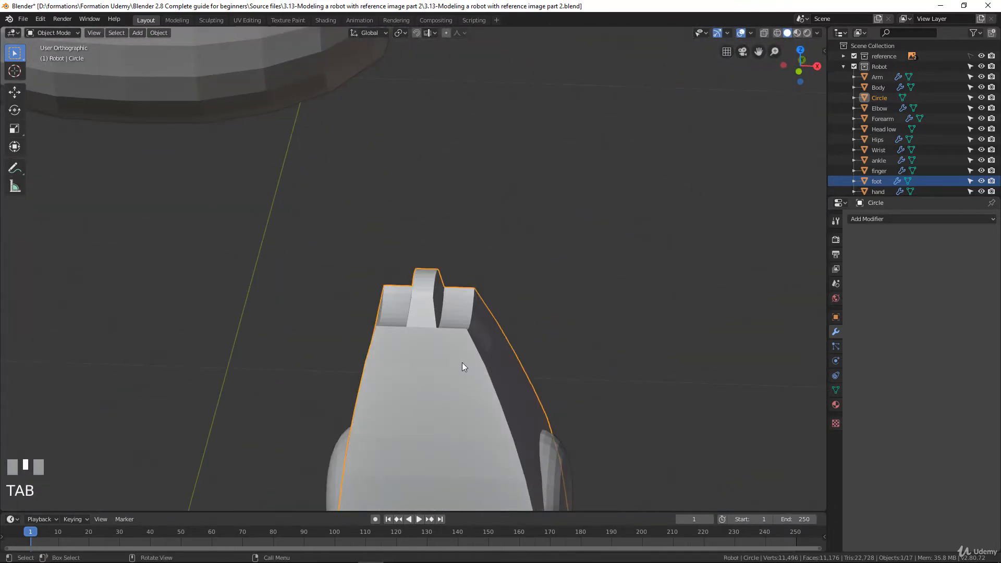
Add a Mirror modifier on the X axis to the shin so the other leg gets a copy.
{"action": "middle_click_drag", "start_coordinate": [462, 361], "coordinate": [535, 297]}
{"action": "scroll", "coordinate": [465, 332], "scroll_direction": "down", "scroll_amount": 3}
{"action": "scroll", "coordinate": [533, 323], "scroll_direction": "up", "scroll_amount": 3}
{"action": "scroll", "coordinate": [543, 319], "scroll_direction": "down", "scroll_amount": 3}
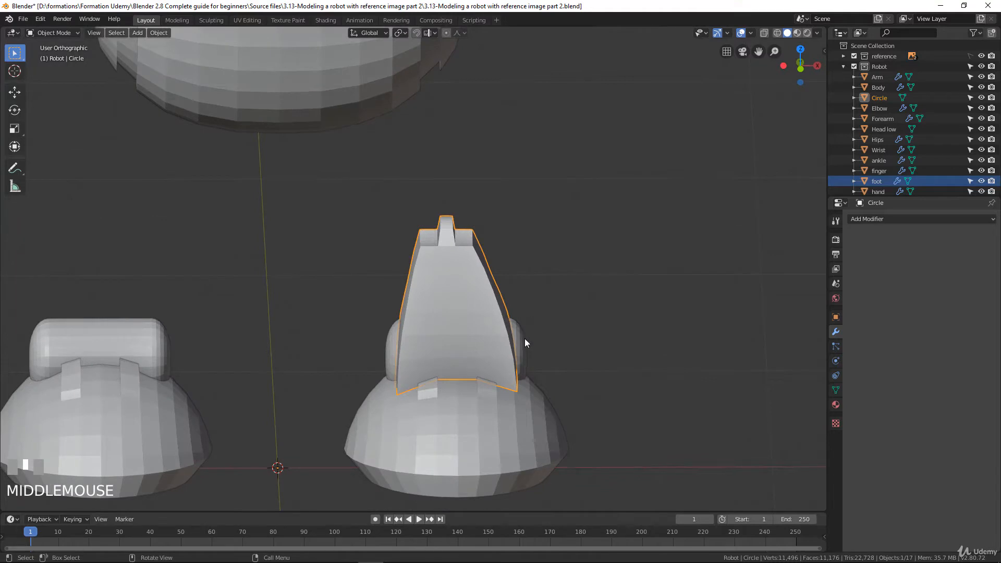
{"action": "scroll", "coordinate": [524, 339], "scroll_direction": "down", "scroll_amount": 3}
{"action": "scroll", "coordinate": [523, 371], "scroll_direction": "up", "scroll_amount": 2}
{"action": "middle_click_drag", "start_coordinate": [478, 340], "coordinate": [503, 346], "text": "shift"}
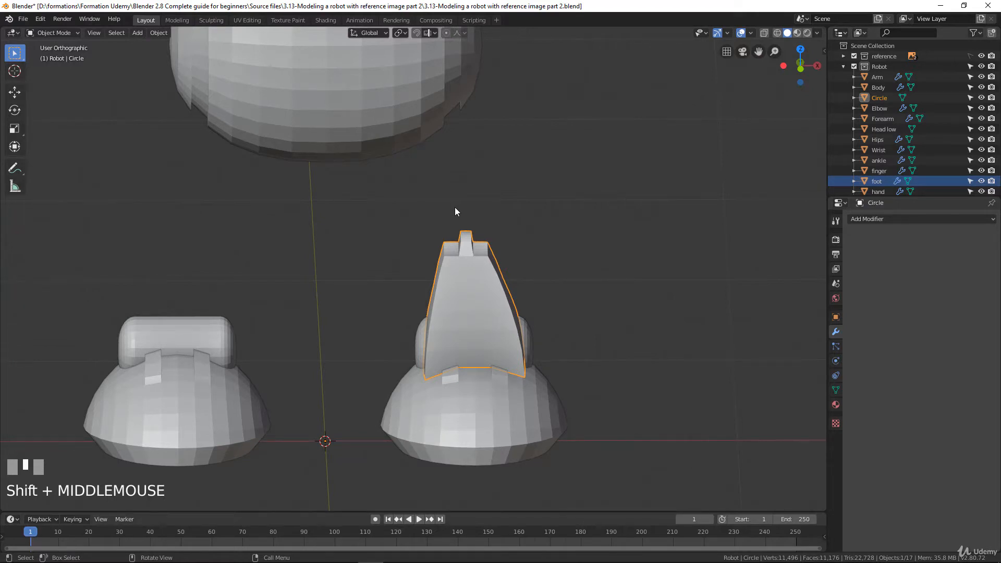
{"action": "scroll", "coordinate": [458, 208], "scroll_direction": "down", "scroll_amount": 3}
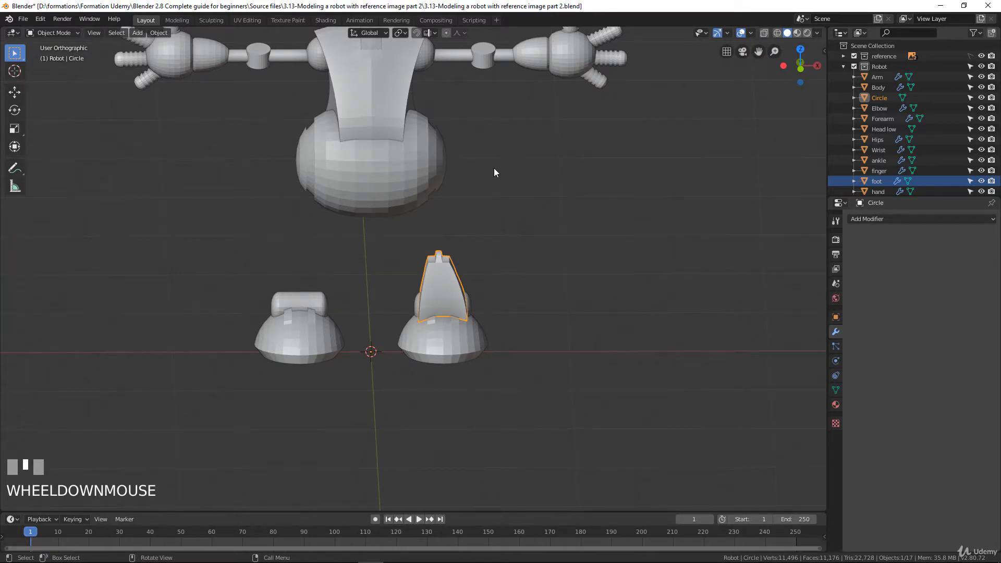
{"action": "middle_click_drag", "start_coordinate": [480, 157], "coordinate": [553, 255], "text": "shift"}
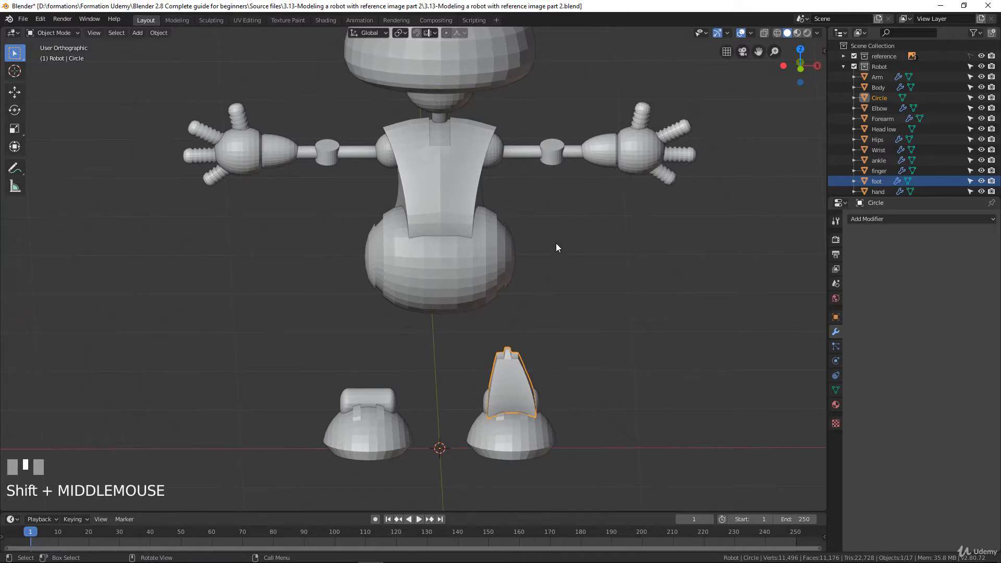
{"action": "left_click", "coordinate": [879, 220]}
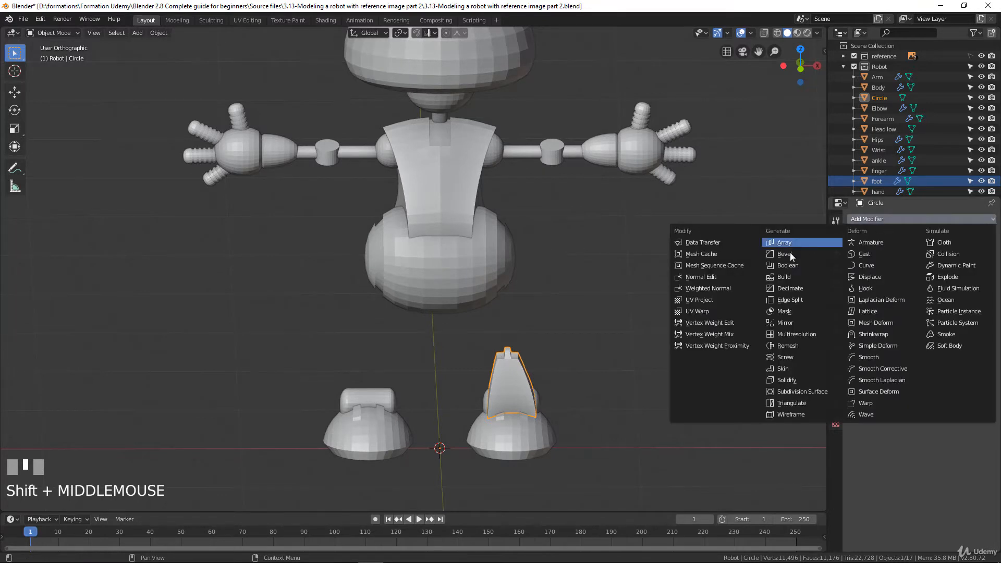
{"action": "left_click", "coordinate": [790, 323]}
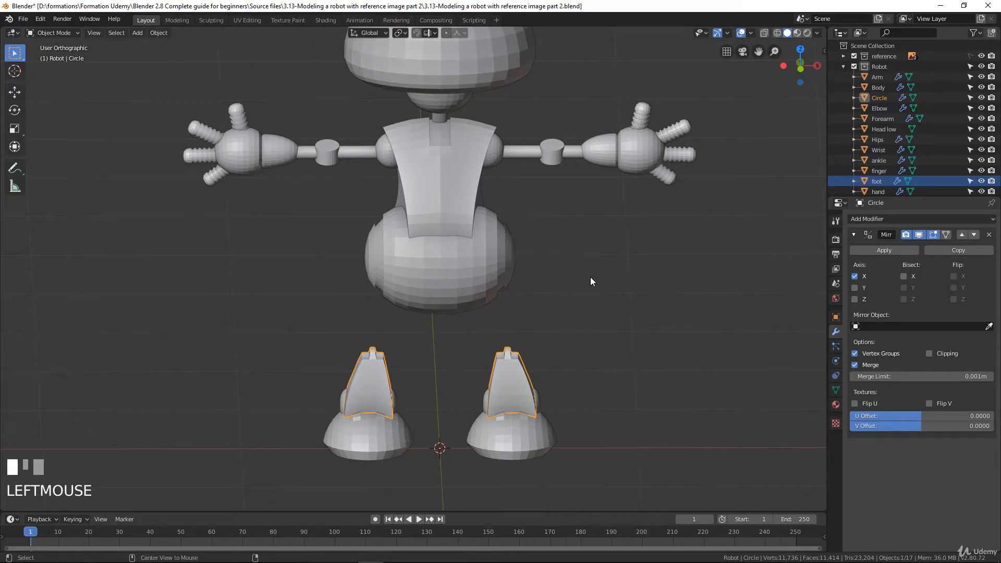
Unhide the hidden leg parts, clear the selection and bring the whole robot into view.
{"action": "key", "text": "alt+h"}
{"action": "middle_click_drag", "start_coordinate": [570, 297], "coordinate": [527, 302]}
{"action": "left_click", "coordinate": [537, 295]}
{"action": "scroll", "coordinate": [551, 310], "scroll_direction": "down", "scroll_amount": 3}
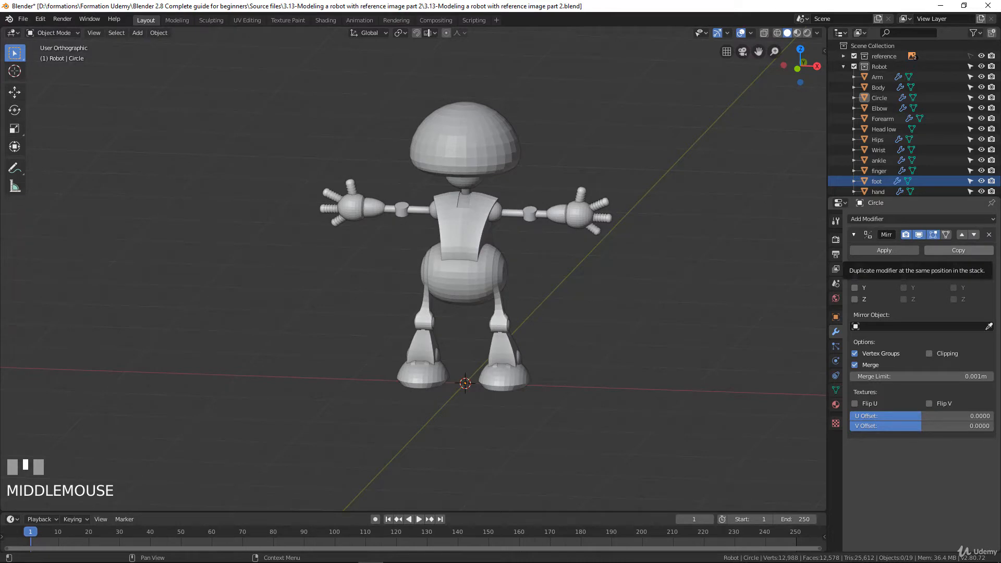
Rename the shin object as Calf.
{"action": "left_click", "coordinate": [514, 342]}
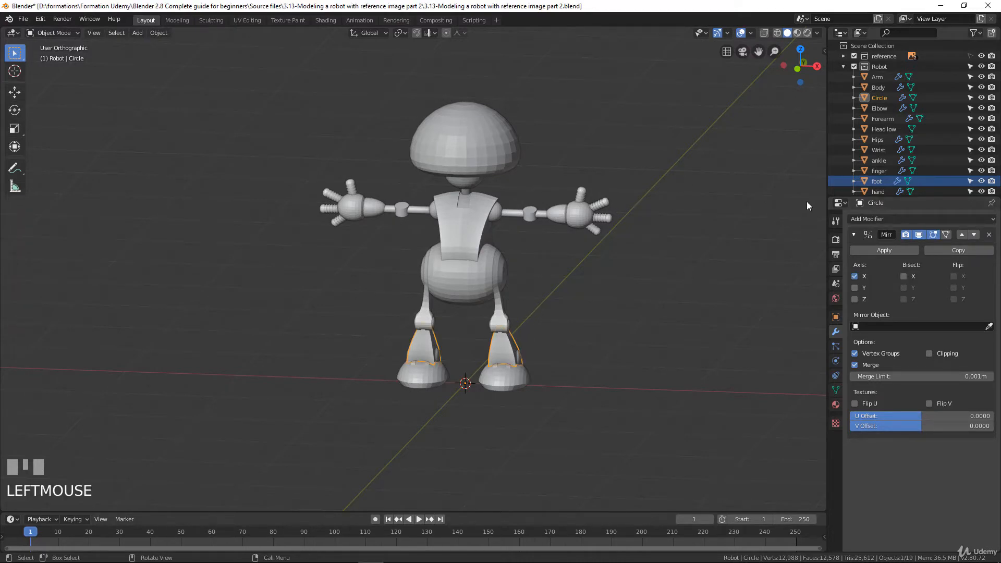
{"action": "scroll", "coordinate": [880, 146], "scroll_direction": "down", "scroll_amount": 2}
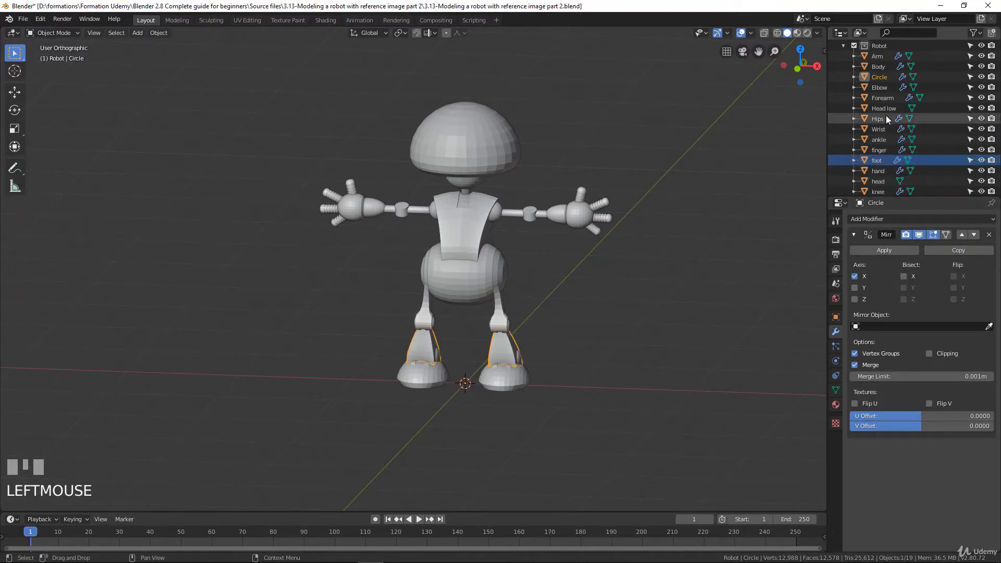
{"action": "double_click", "coordinate": [912, 77]}
{"action": "type", "text": "C"}
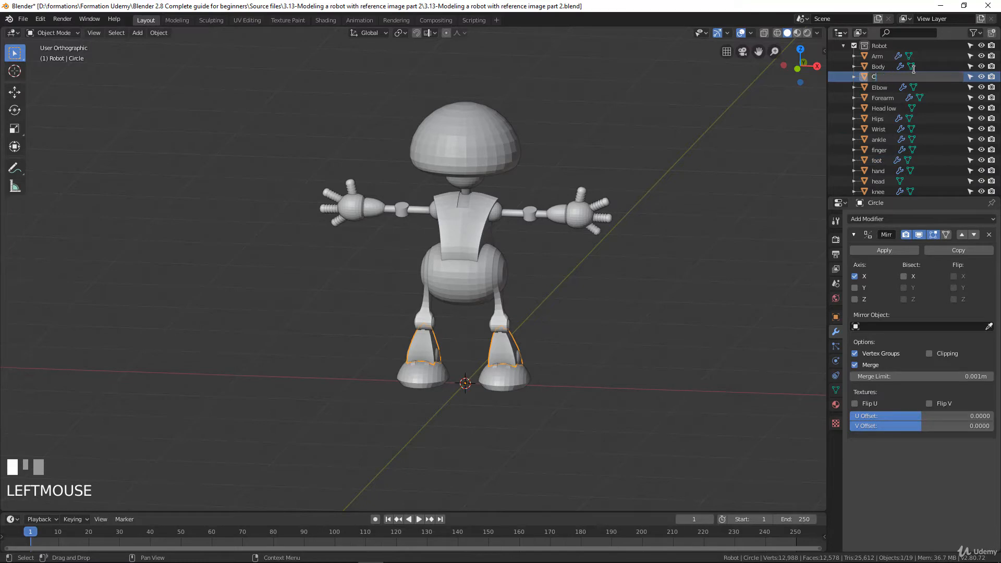
{"action": "type", "text": "alf"}
{"action": "key", "text": "Return"}
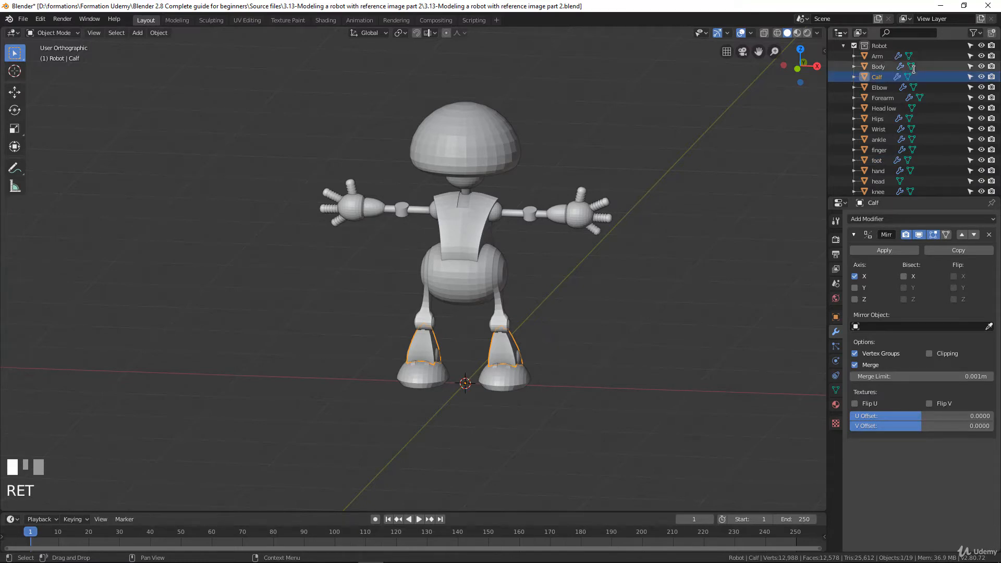
Add a Subdivision Surface modifier to the shoulder sphere.
{"action": "scroll", "coordinate": [498, 231], "scroll_direction": "up", "scroll_amount": 2}
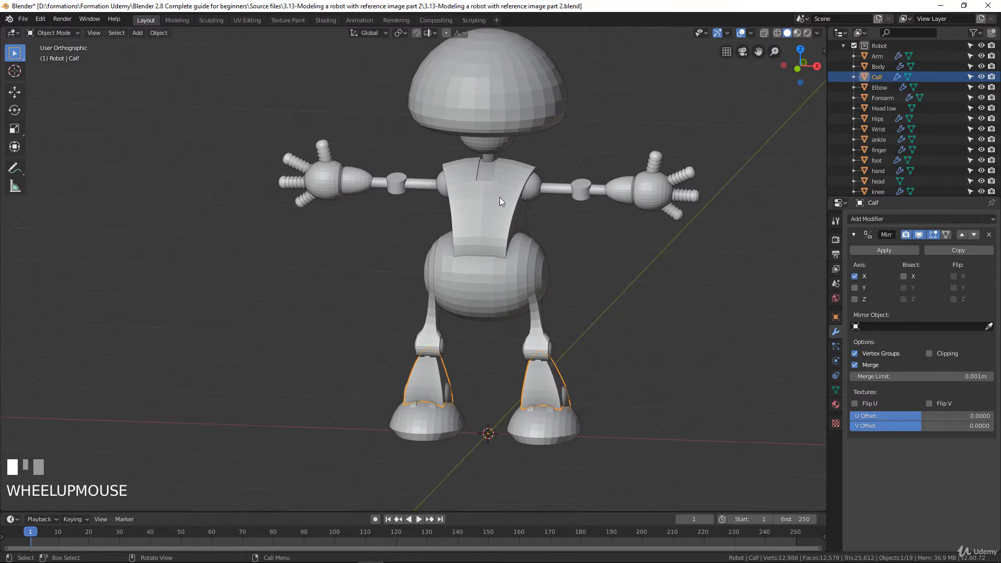
{"action": "scroll", "coordinate": [668, 186], "scroll_direction": "up", "scroll_amount": 4}
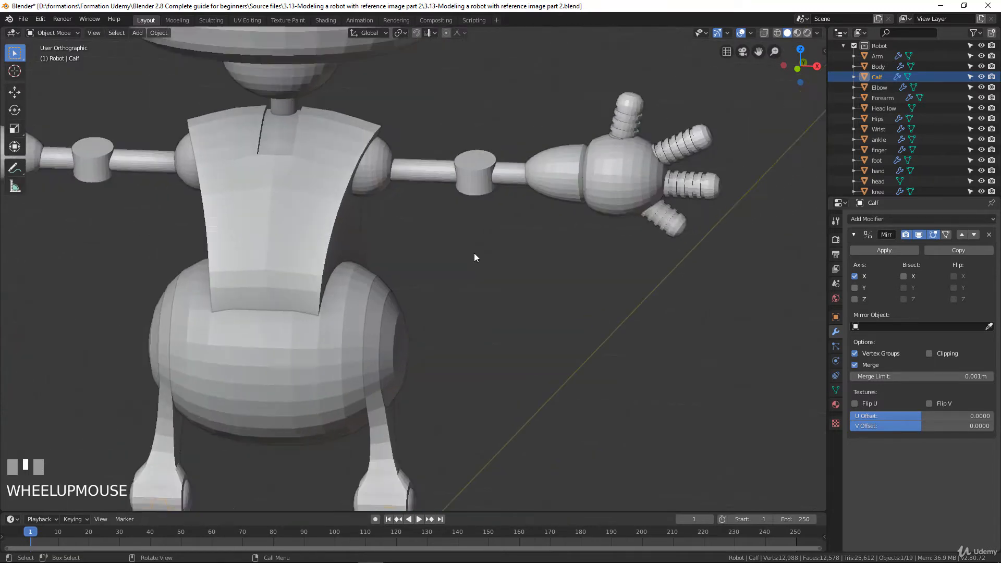
{"action": "scroll", "coordinate": [474, 257], "scroll_direction": "up", "scroll_amount": 2}
{"action": "middle_click_drag", "start_coordinate": [474, 257], "coordinate": [424, 273], "text": "shift"}
{"action": "scroll", "coordinate": [409, 237], "scroll_direction": "up", "scroll_amount": 2}
{"action": "left_click", "coordinate": [280, 156]}
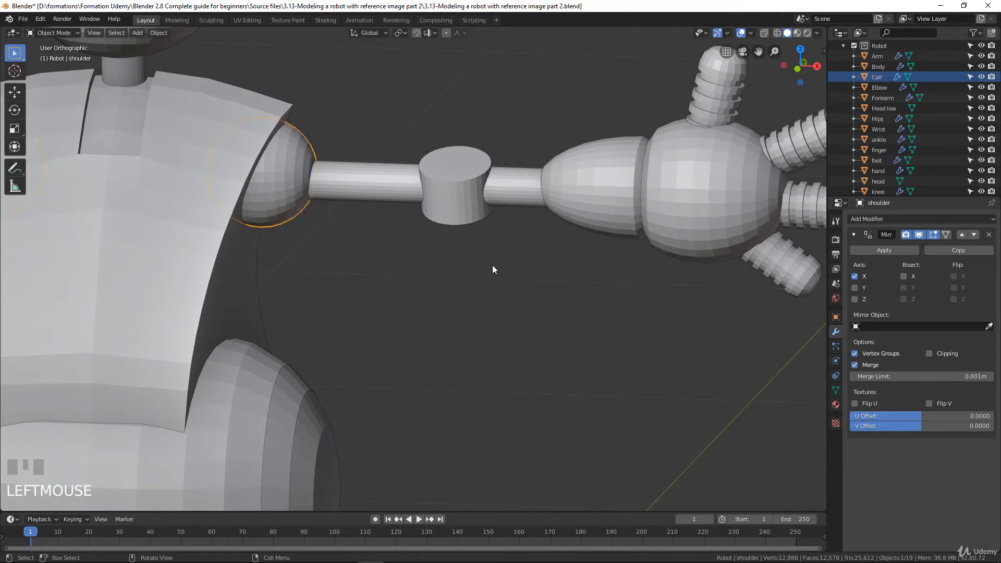
{"action": "left_click", "coordinate": [866, 219]}
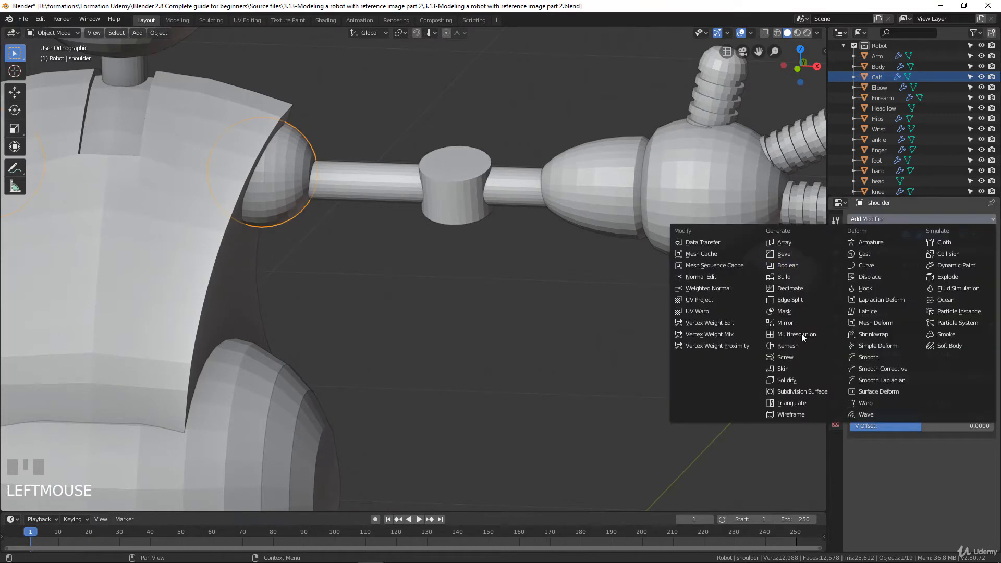
{"action": "left_click", "coordinate": [811, 391]}
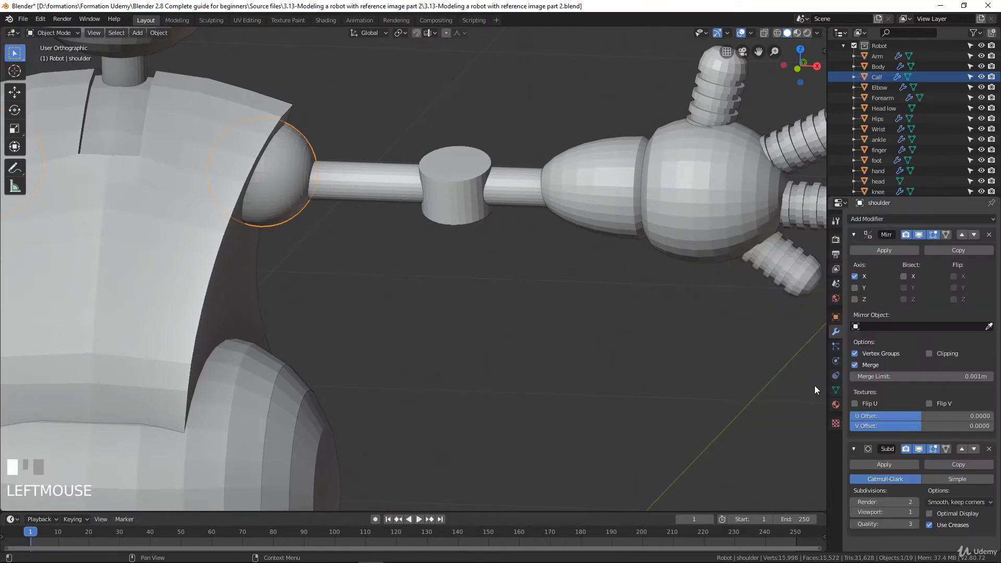
Apply smooth shading to every part of the robot, inspect the result and clear the selection.
{"action": "scroll", "coordinate": [273, 170], "scroll_direction": "down", "scroll_amount": 8}
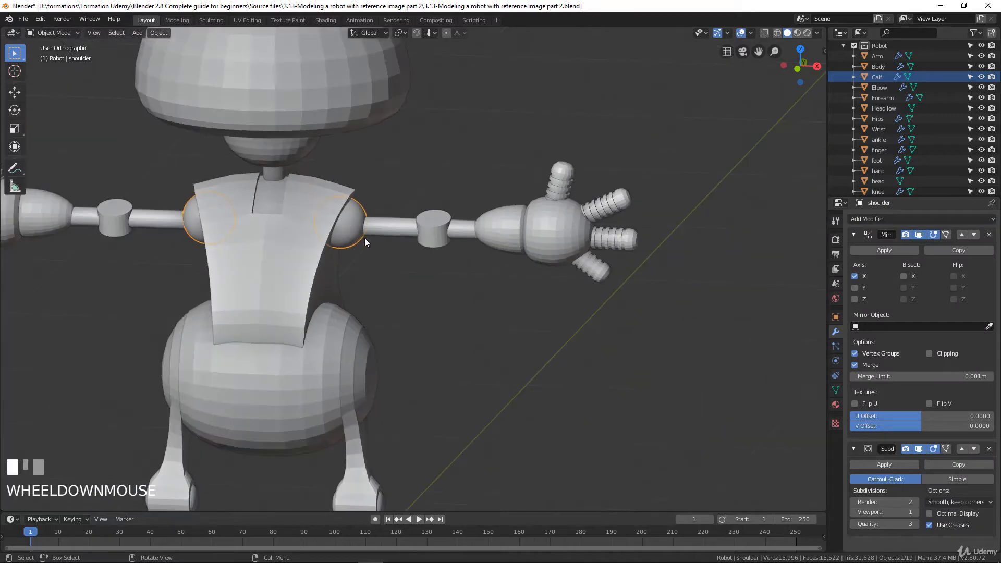
{"action": "key", "text": "a"}
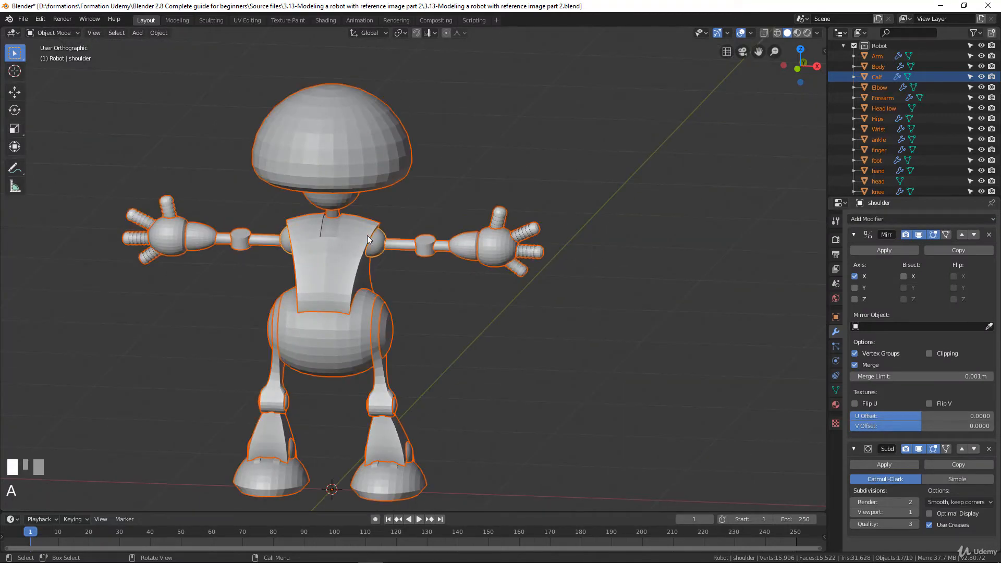
{"action": "right_click", "coordinate": [367, 232]}
{"action": "left_click", "coordinate": [368, 231]}
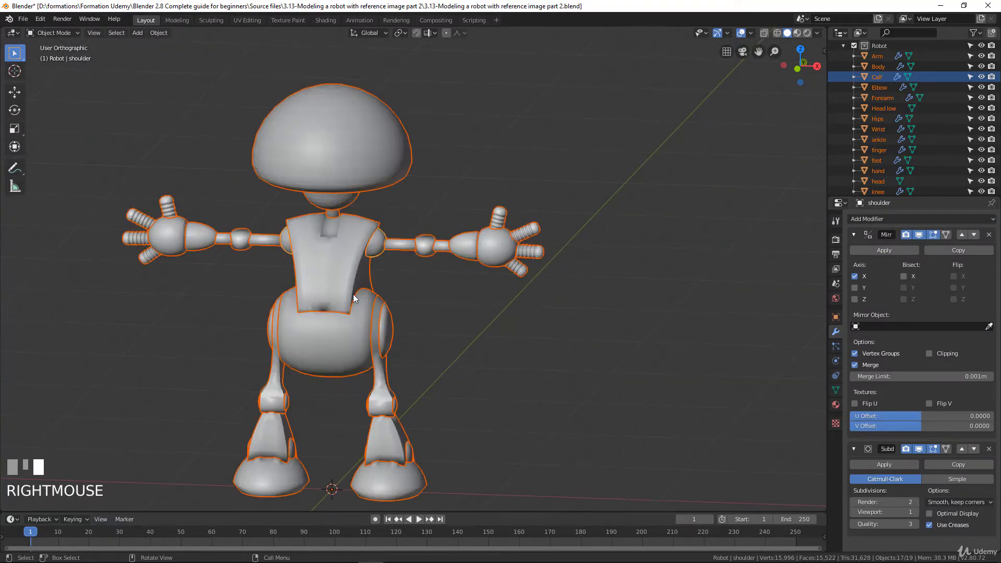
{"action": "scroll", "coordinate": [354, 297], "scroll_direction": "up", "scroll_amount": 6}
{"action": "scroll", "coordinate": [414, 227], "scroll_direction": "down", "scroll_amount": 2}
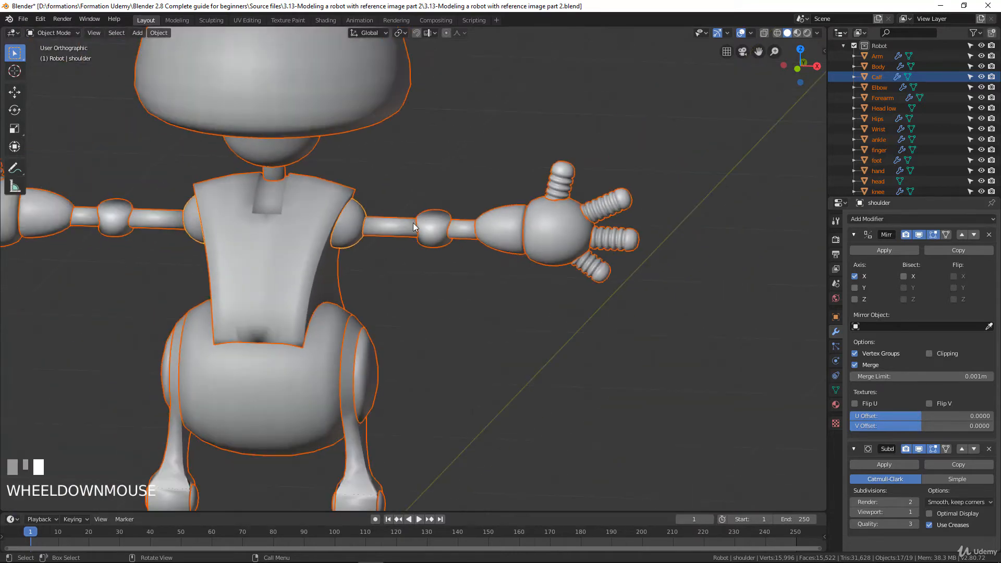
{"action": "scroll", "coordinate": [374, 218], "scroll_direction": "up", "scroll_amount": 1}
{"action": "key", "text": "alt+a"}
Open the upper arm cylinder for mesh editing and switch the display to wireframe.
{"action": "scroll", "coordinate": [373, 217], "scroll_direction": "up", "scroll_amount": 3}
{"action": "left_click", "coordinate": [293, 184]}
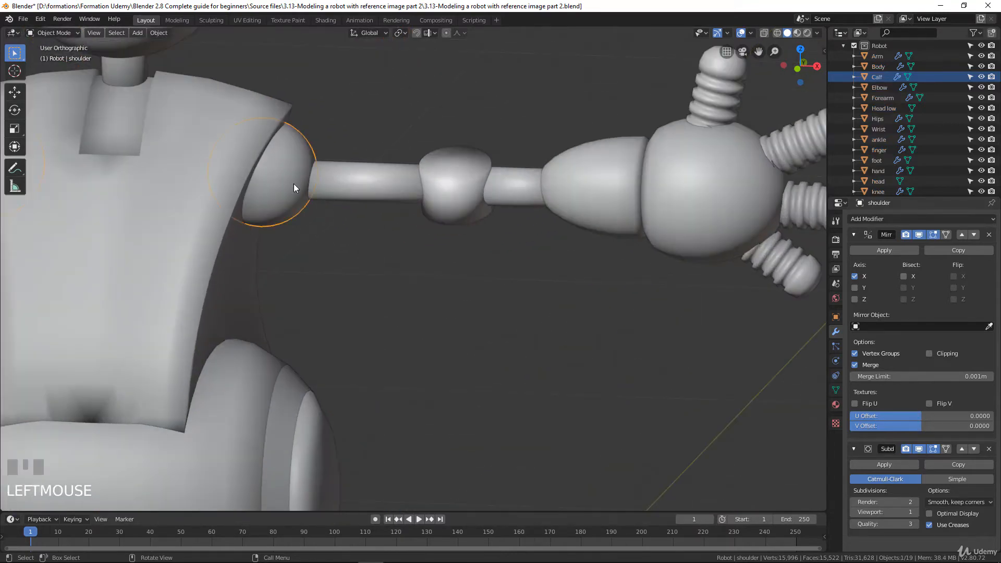
{"action": "scroll", "coordinate": [342, 208], "scroll_direction": "down", "scroll_amount": 4}
{"action": "middle_click_drag", "start_coordinate": [342, 208], "coordinate": [432, 244], "text": "shift"}
{"action": "scroll", "coordinate": [427, 183], "scroll_direction": "up", "scroll_amount": 4}
{"action": "left_click", "coordinate": [483, 194]}
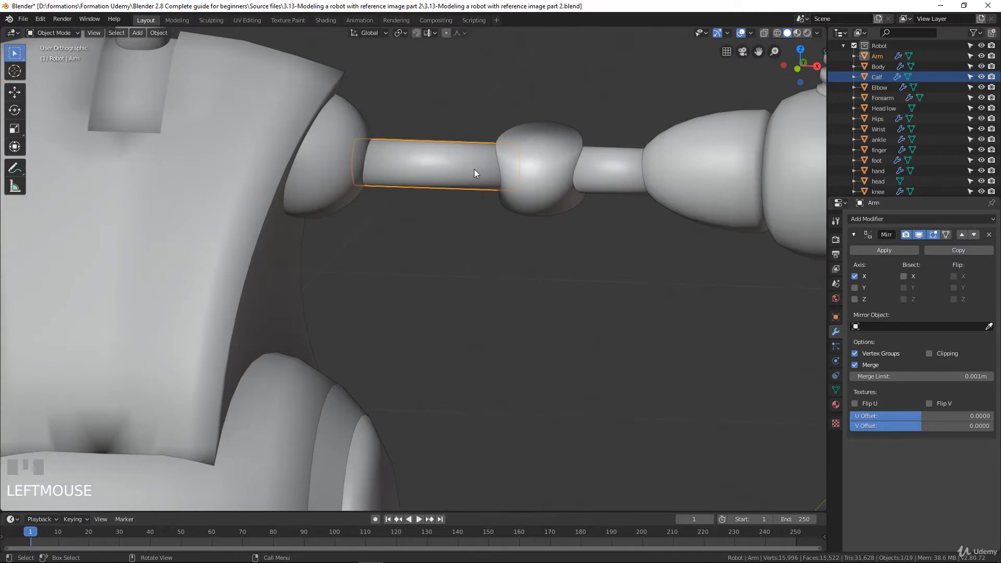
{"action": "scroll", "coordinate": [533, 180], "scroll_direction": "up", "scroll_amount": 3}
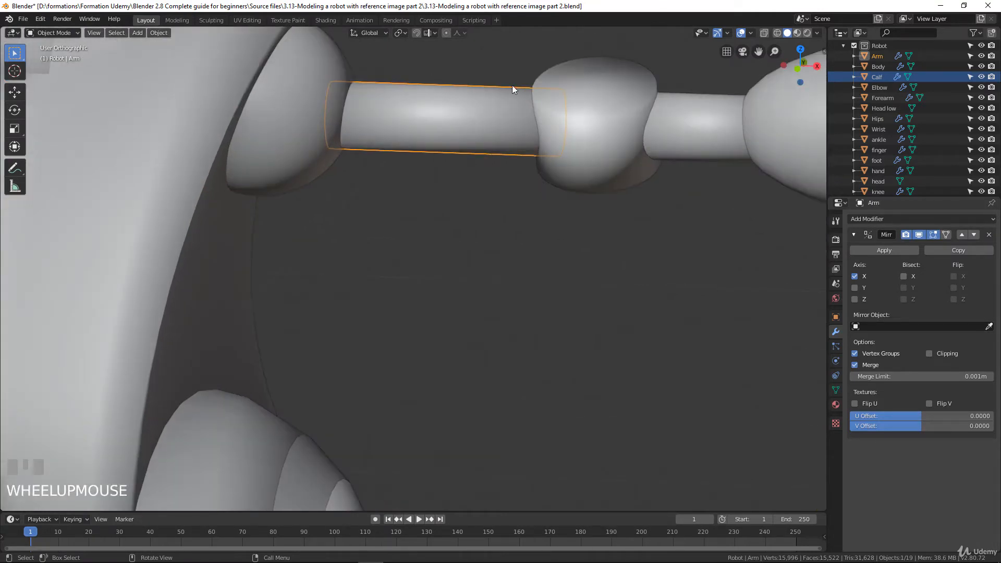
{"action": "middle_click_drag", "start_coordinate": [542, 132], "coordinate": [511, 172], "text": "shift"}
{"action": "scroll", "coordinate": [447, 162], "scroll_direction": "up", "scroll_amount": 2}
{"action": "scroll", "coordinate": [509, 185], "scroll_direction": "down", "scroll_amount": 2}
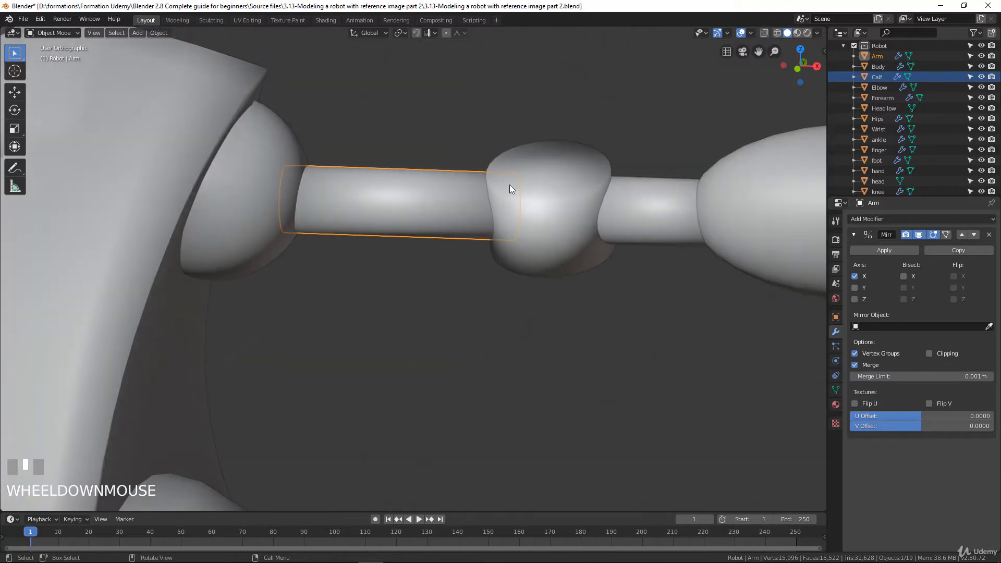
{"action": "scroll", "coordinate": [516, 181], "scroll_direction": "up", "scroll_amount": 1}
{"action": "key", "text": "Tab"}
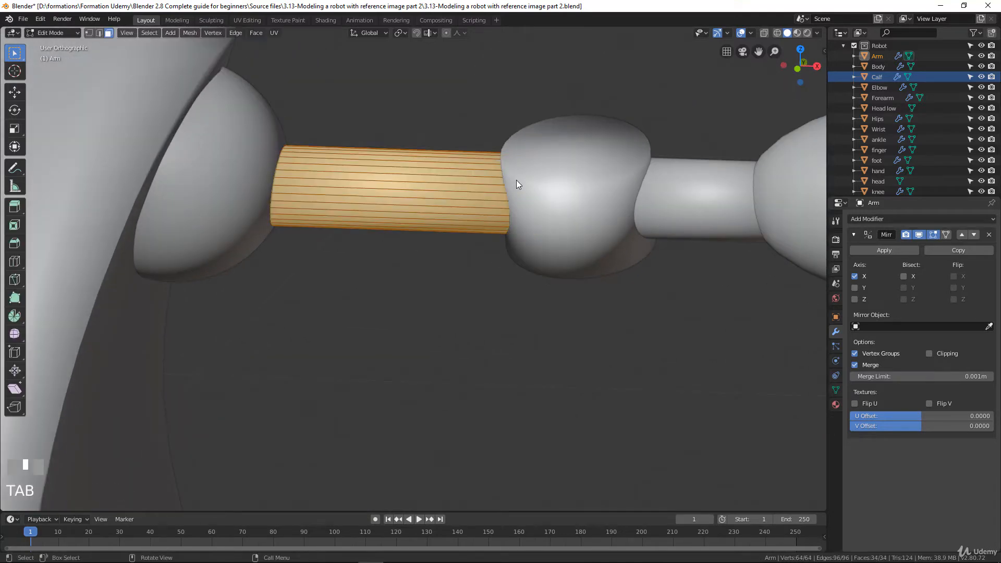
{"action": "key", "text": "z"}
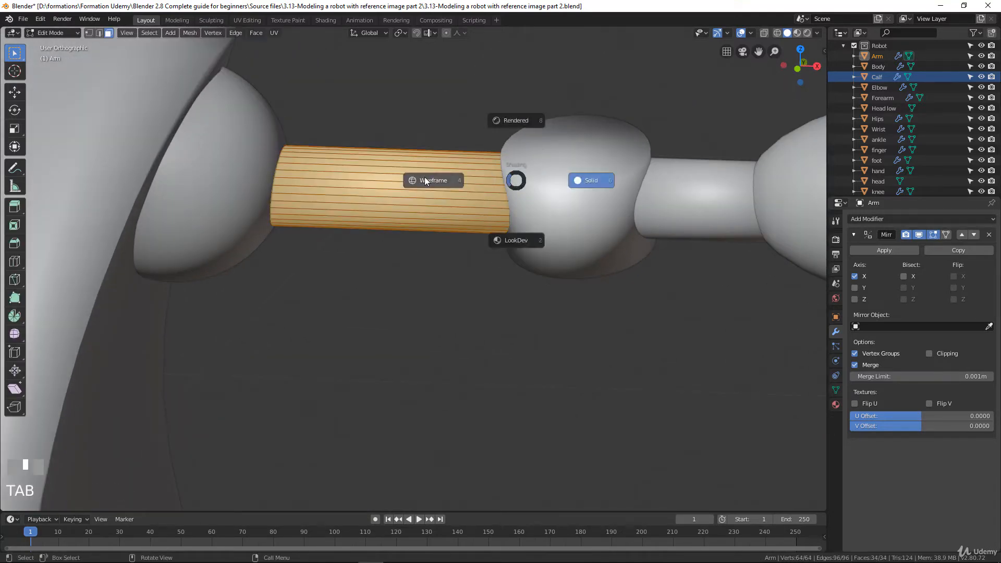
{"action": "left_click", "coordinate": [424, 177]}
Select the edge loops around both ends of the upper arm cylinder and bevel them about 0.009 m with 3 segments.
{"action": "left_click", "coordinate": [528, 170], "text": "alt"}
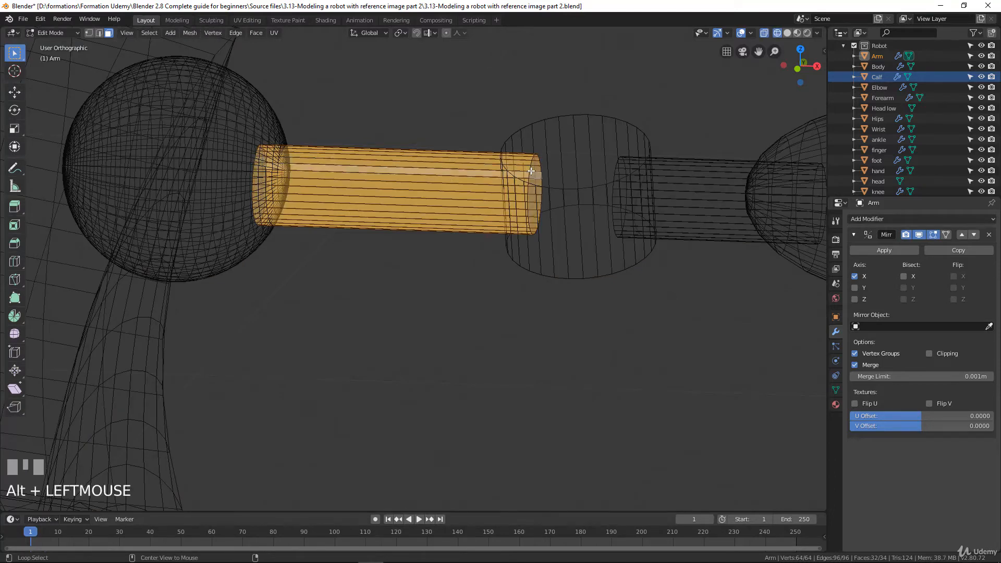
{"action": "left_click", "coordinate": [99, 33]}
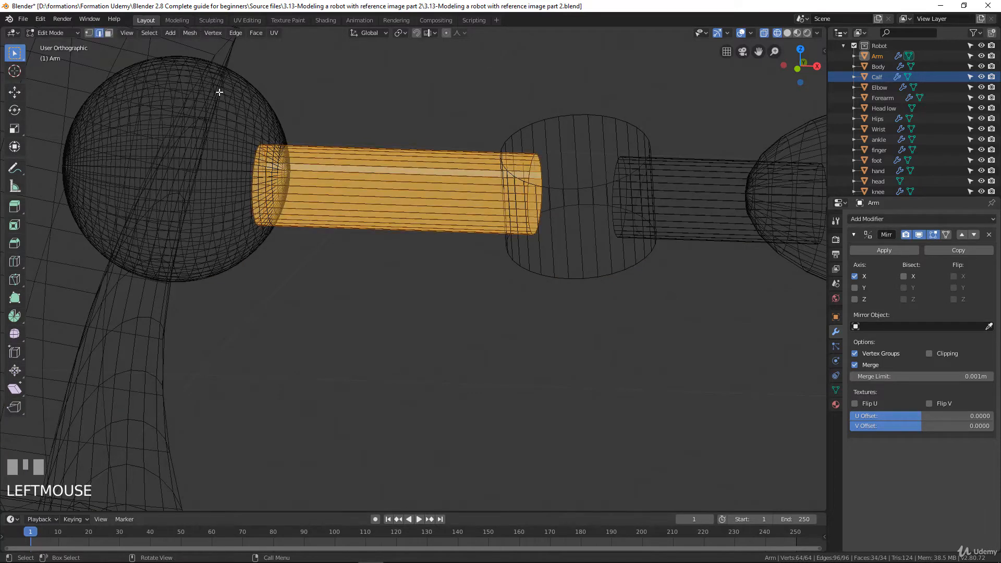
{"action": "left_click", "coordinate": [528, 174], "text": "alt"}
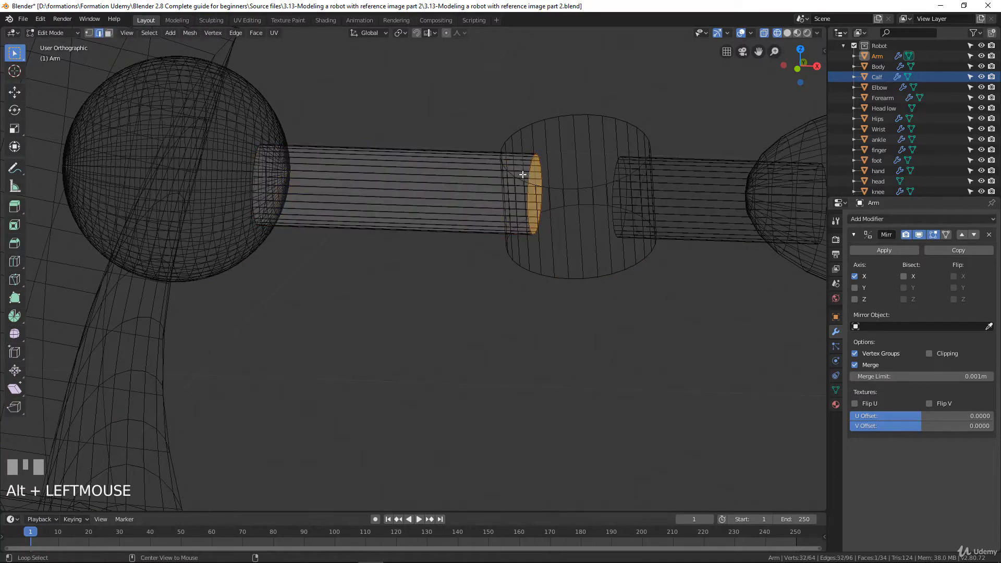
{"action": "left_click", "coordinate": [256, 164], "text": "alt+shift"}
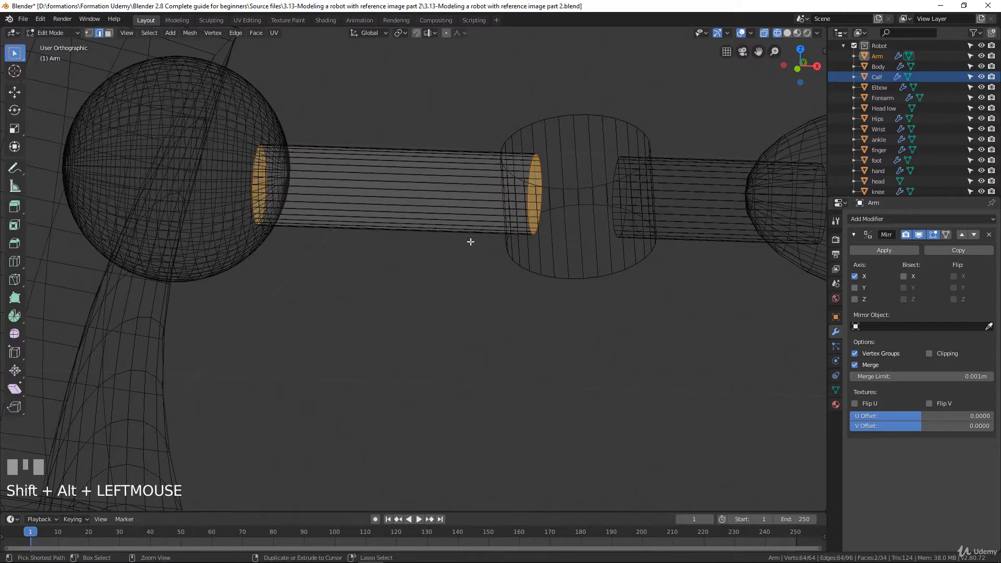
{"action": "key", "text": "ctrl+b"}
{"action": "scroll", "coordinate": [473, 256], "scroll_direction": "up", "scroll_amount": 12}
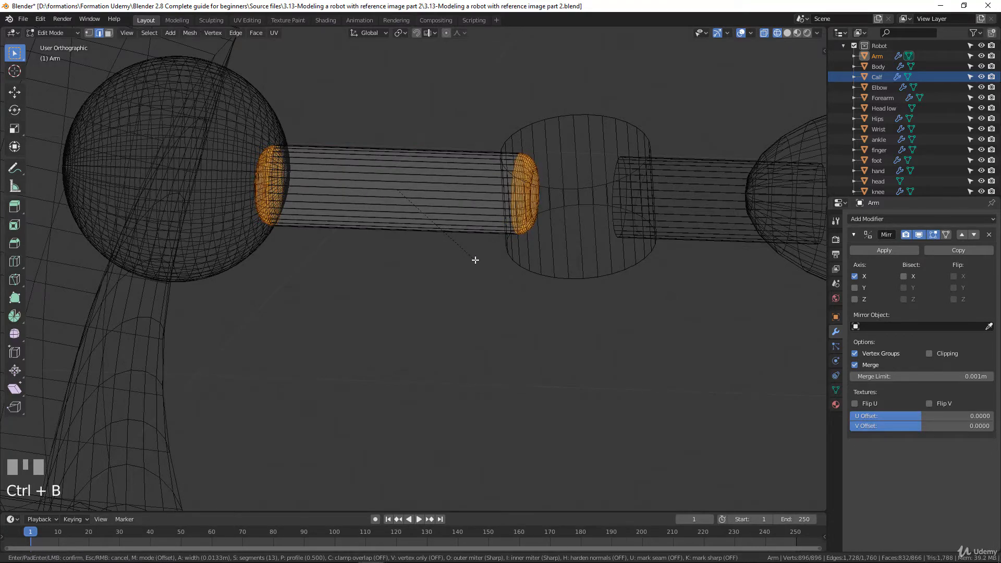
{"action": "scroll", "coordinate": [473, 258], "scroll_direction": "down", "scroll_amount": 8}
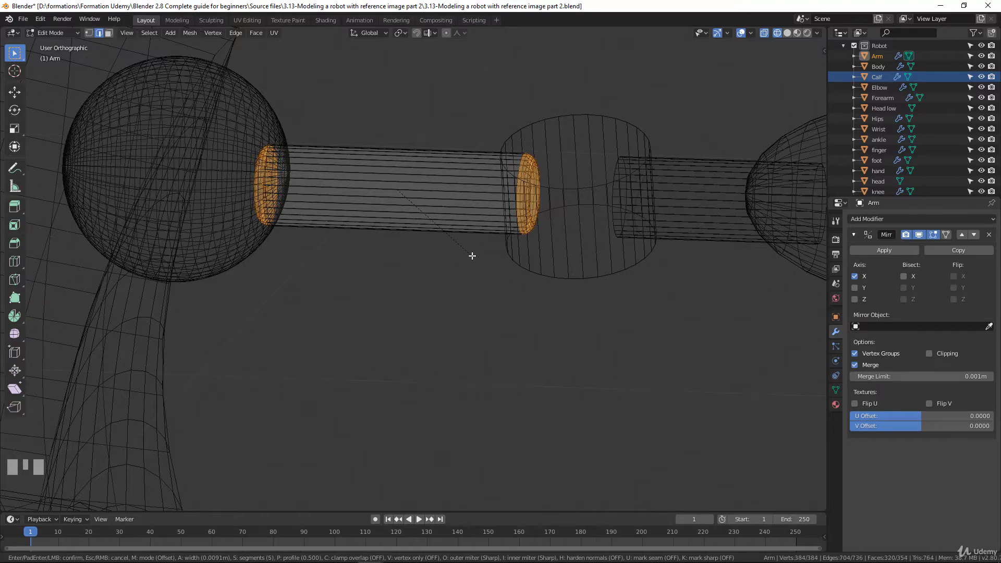
{"action": "scroll", "coordinate": [471, 255], "scroll_direction": "down", "scroll_amount": 2}
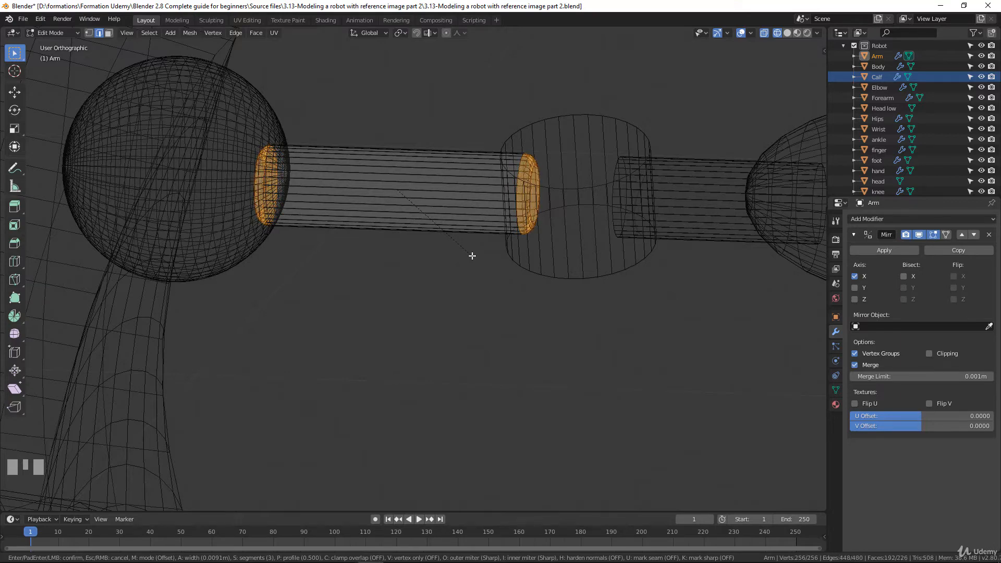
{"action": "left_click", "coordinate": [472, 256]}
Leave mesh editing of the upper arm and switch the display back to solid shading.
{"action": "key", "text": "Tab"}
{"action": "scroll", "coordinate": [459, 231], "scroll_direction": "down", "scroll_amount": 2}
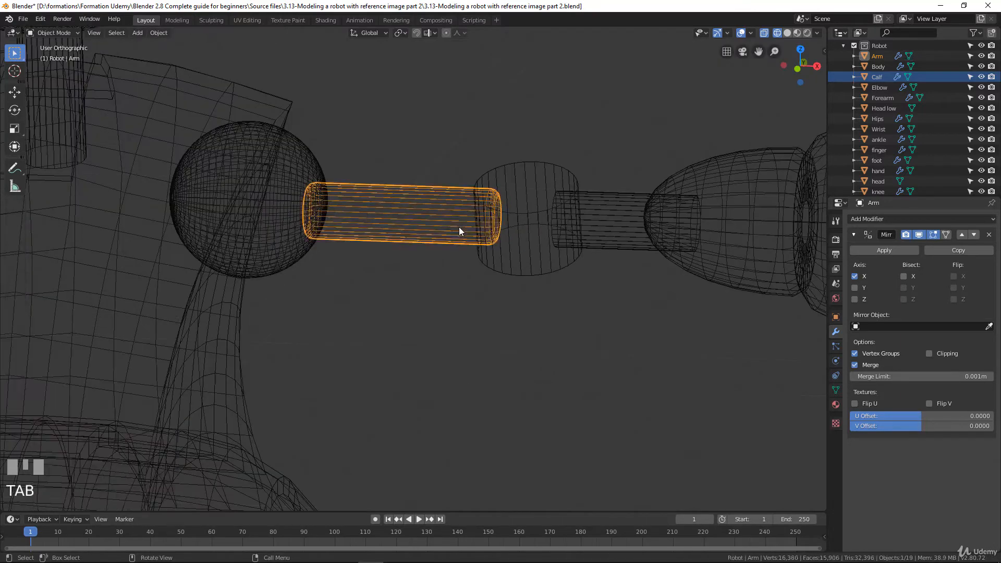
{"action": "key", "text": "z"}
{"action": "left_click", "coordinate": [542, 222]}
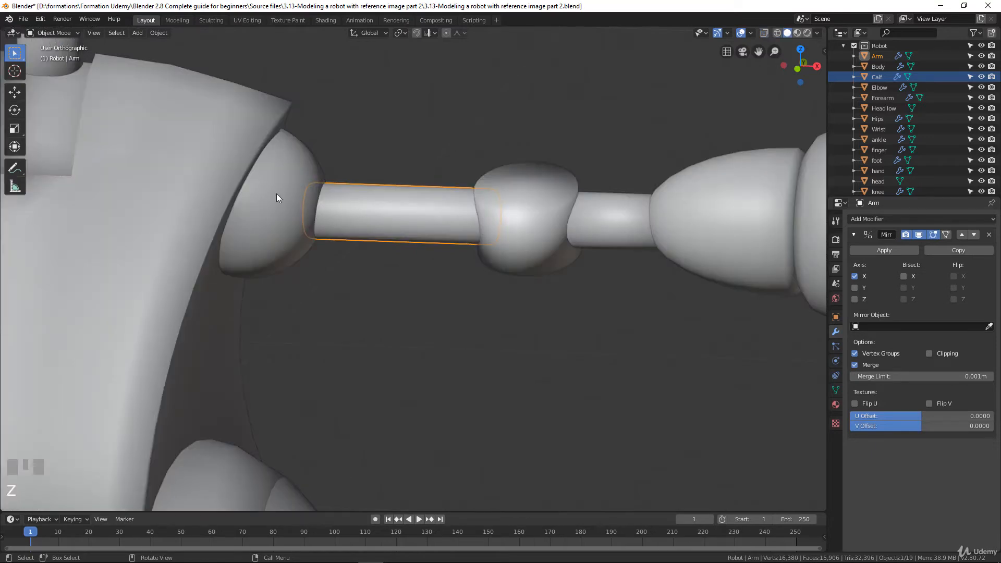
Add a Subdivision Surface modifier to the elbow cylinder.
{"action": "left_click", "coordinate": [530, 212]}
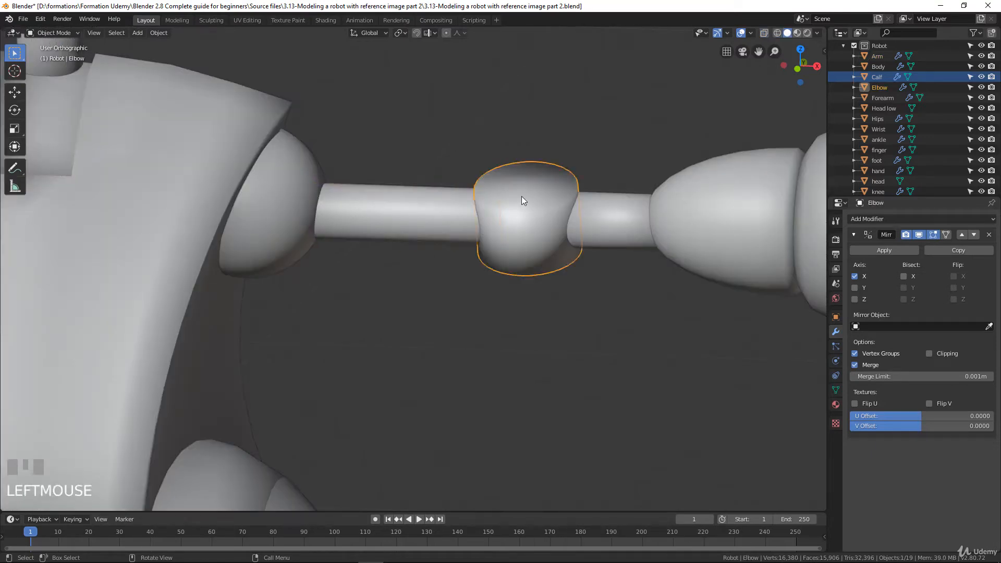
{"action": "left_click", "coordinate": [924, 219]}
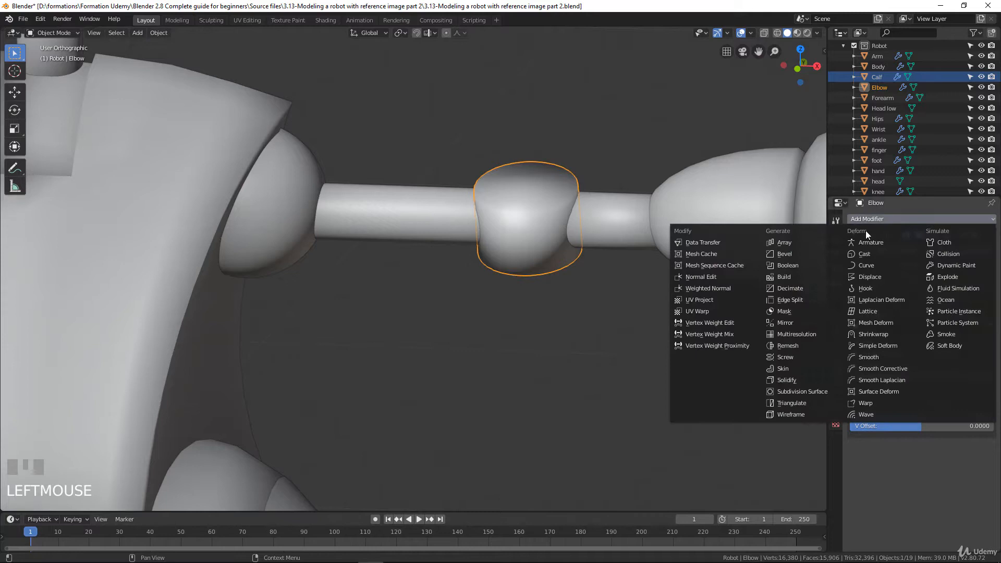
{"action": "left_click", "coordinate": [807, 392]}
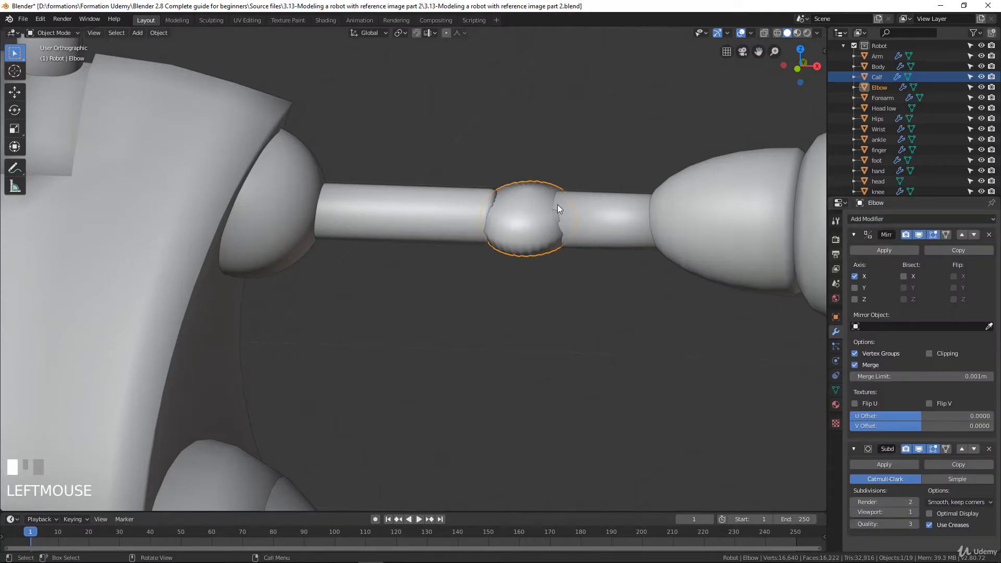
Open the elbow mesh for editing and extrude its upper rim loop inward, scaled to about 0.808.
{"action": "key", "text": "Tab"}
{"action": "middle_click_drag", "start_coordinate": [608, 224], "coordinate": [449, 204], "text": "shift"}
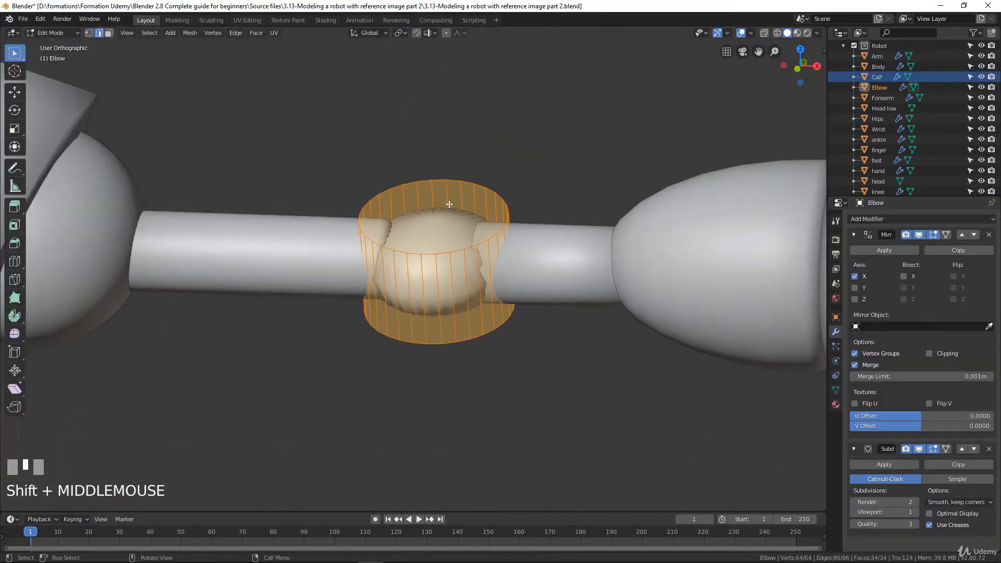
{"action": "left_click", "coordinate": [449, 204]}
{"action": "scroll", "coordinate": [449, 204], "scroll_direction": "up", "scroll_amount": 3}
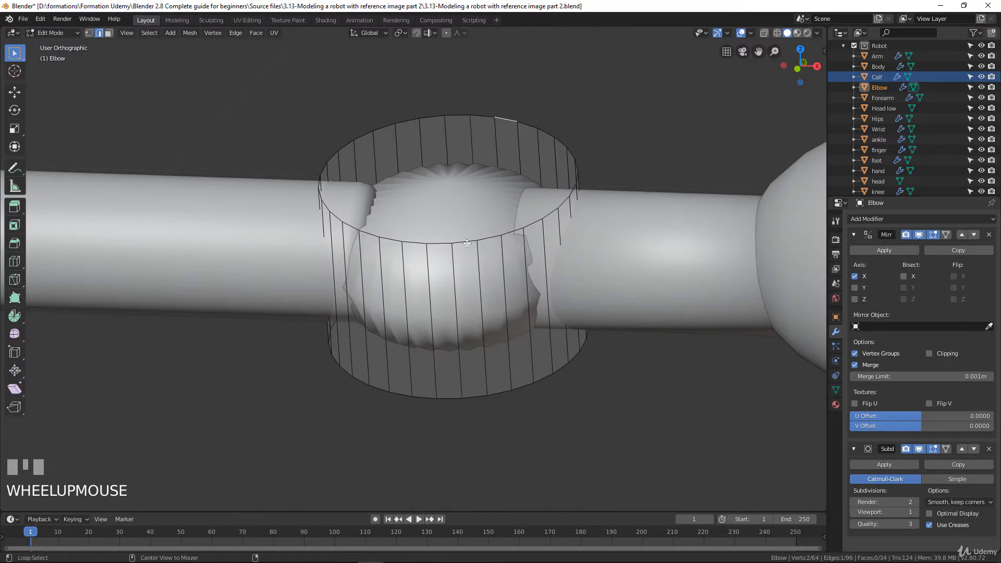
{"action": "left_click", "coordinate": [483, 248], "text": "alt"}
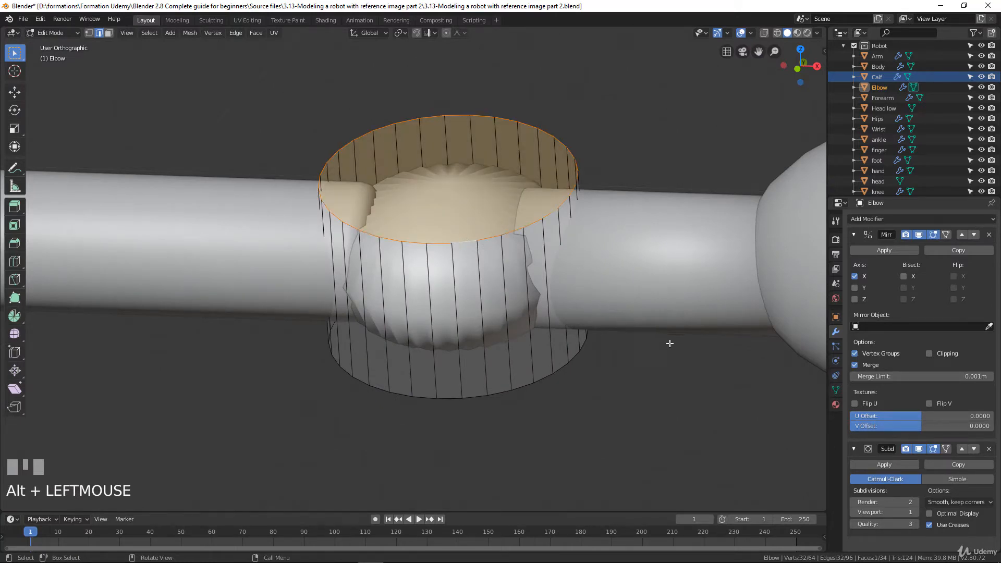
{"action": "key", "text": "e"}
{"action": "key", "text": "s"}
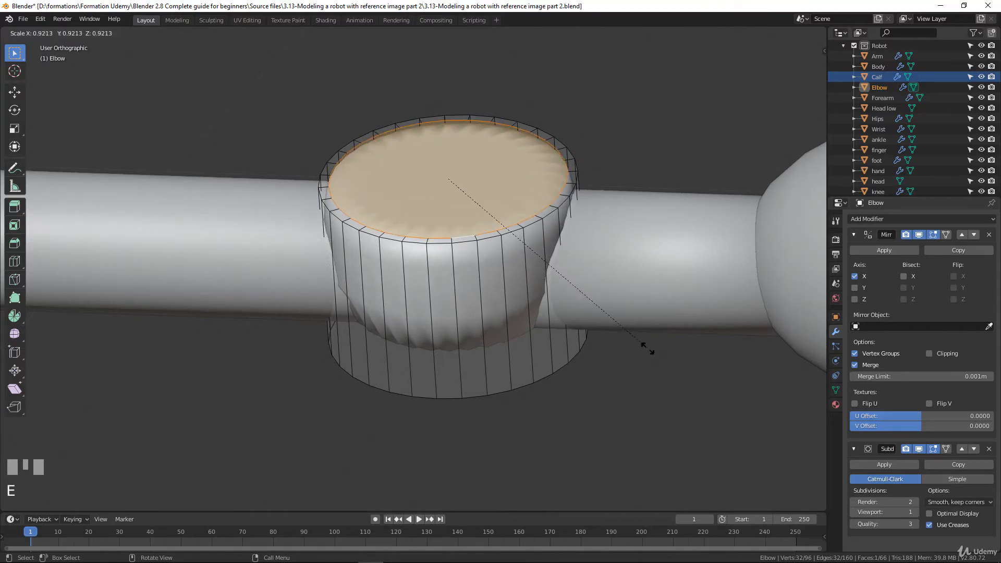
{"action": "left_click", "coordinate": [631, 326]}
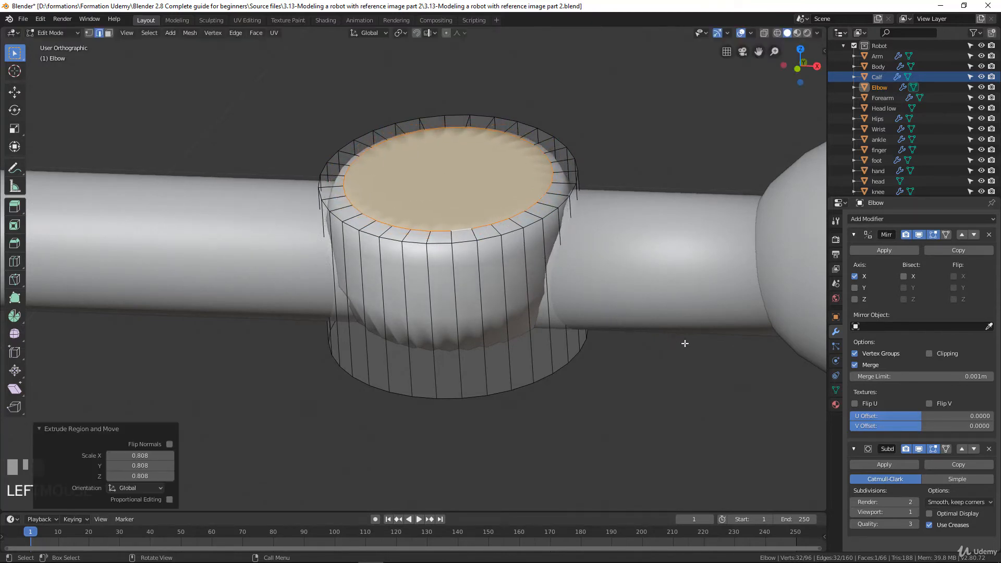
Extrude three more concentric rings inward on the elbow's upper cap, scaled to about 0.716, 0.634 and 0.737.
{"action": "key", "text": "e"}
{"action": "key", "text": "s"}
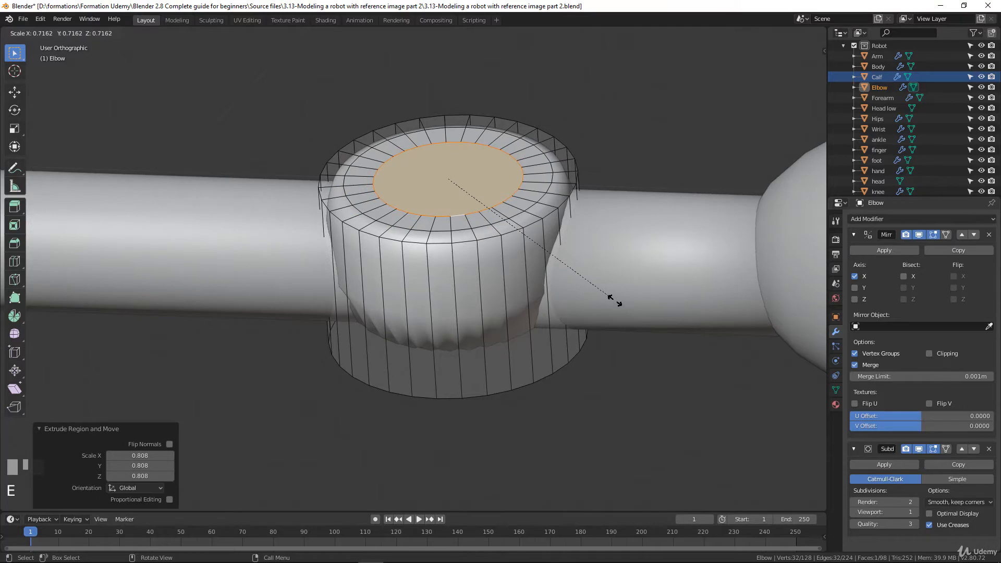
{"action": "left_click", "coordinate": [662, 326]}
{"action": "key", "text": "e"}
{"action": "key", "text": "s"}
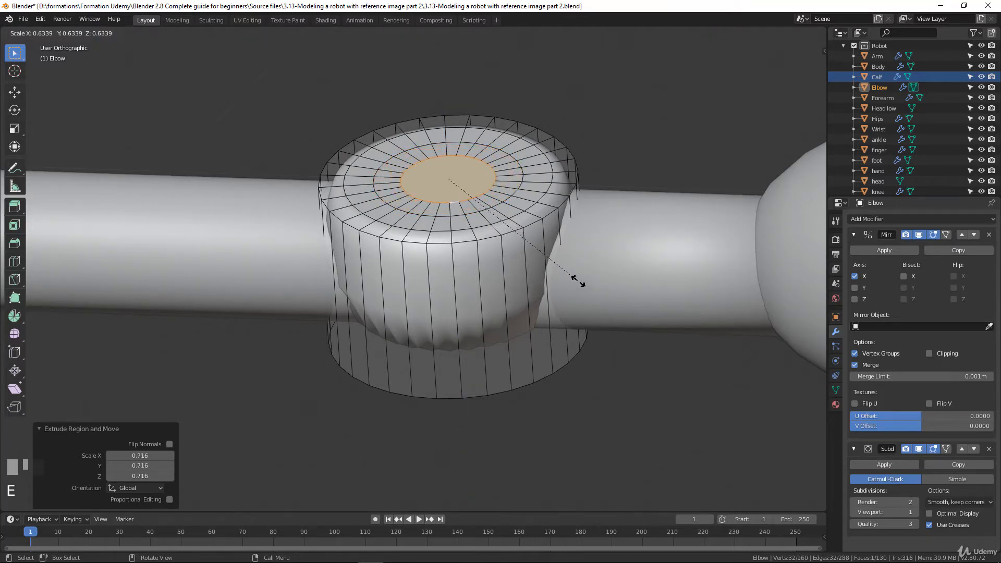
{"action": "left_click", "coordinate": [579, 282]}
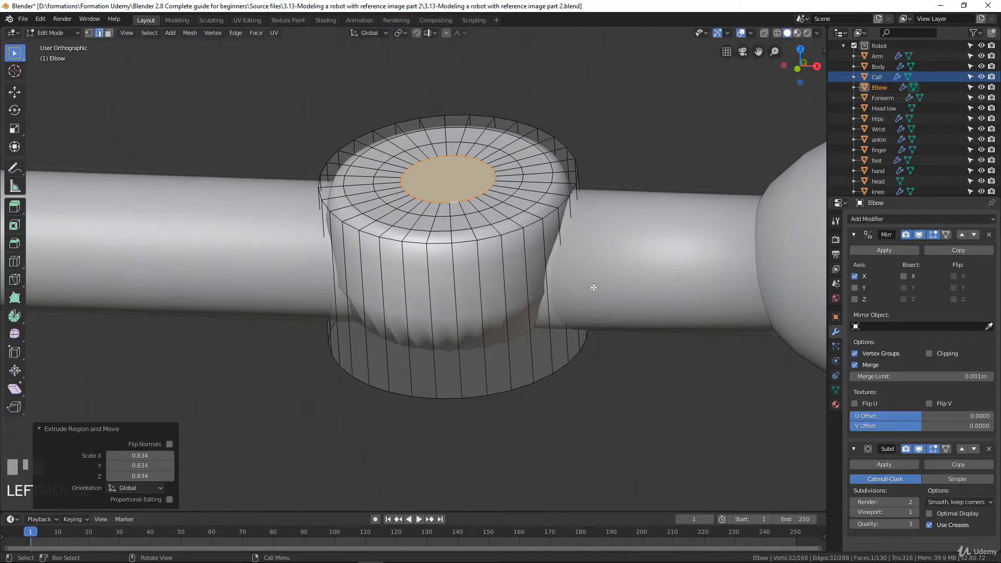
{"action": "key", "text": "e"}
{"action": "key", "text": "s"}
{"action": "left_click", "coordinate": [552, 263]}
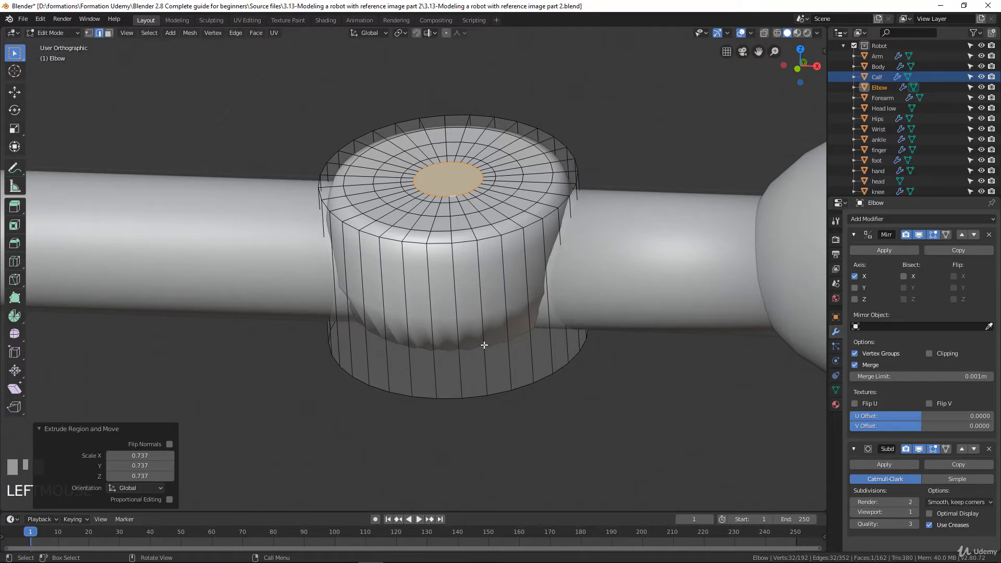
Extrude the elbow's lower rim loop inward, scaled to about 0.76.
{"action": "left_click", "coordinate": [496, 393], "text": "alt"}
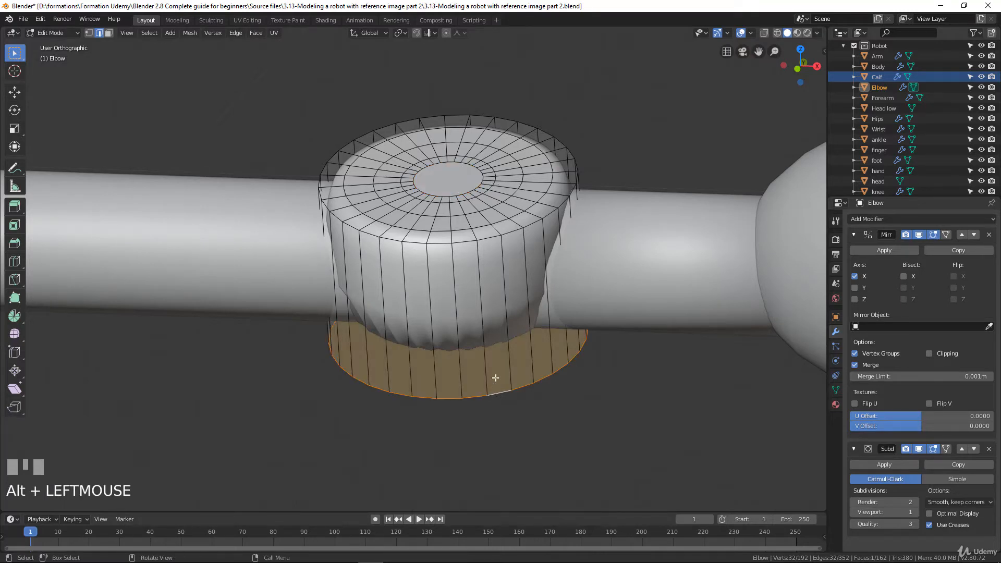
{"action": "middle_click_drag", "start_coordinate": [534, 343], "coordinate": [510, 297]}
{"action": "key", "text": "e"}
{"action": "key", "text": "s"}
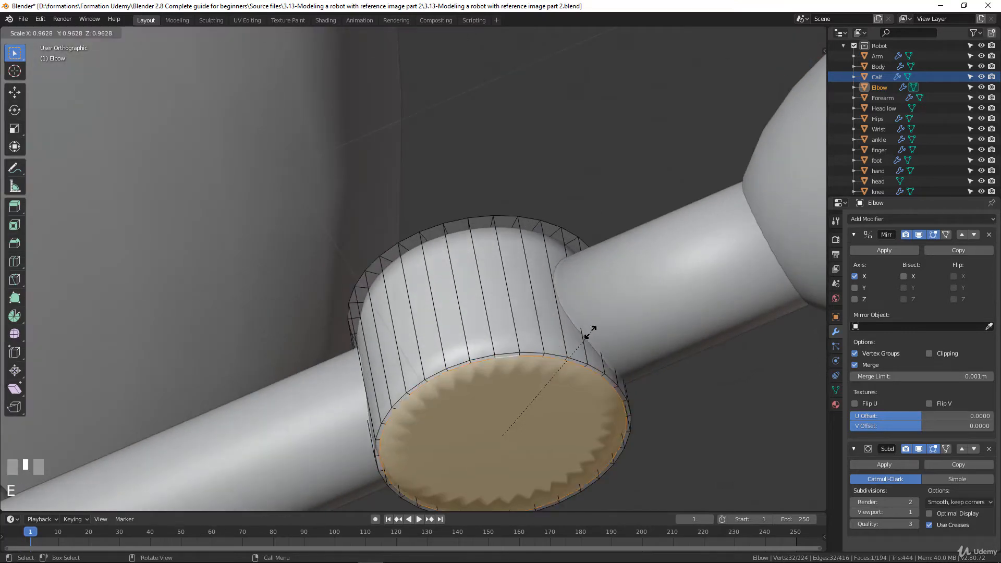
{"action": "left_click", "coordinate": [568, 345]}
Extrude three more concentric rings inward on the elbow's lower cap, scaled to about 0.724, 0.686 and 0.583.
{"action": "key", "text": "e"}
{"action": "key", "text": "s"}
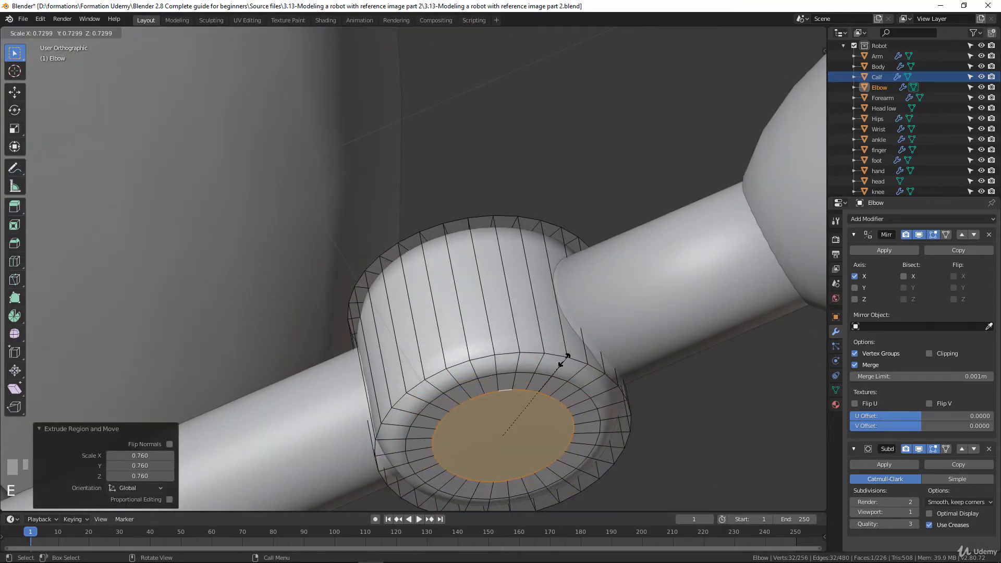
{"action": "left_click", "coordinate": [561, 362]}
{"action": "key", "text": "e"}
{"action": "key", "text": "s"}
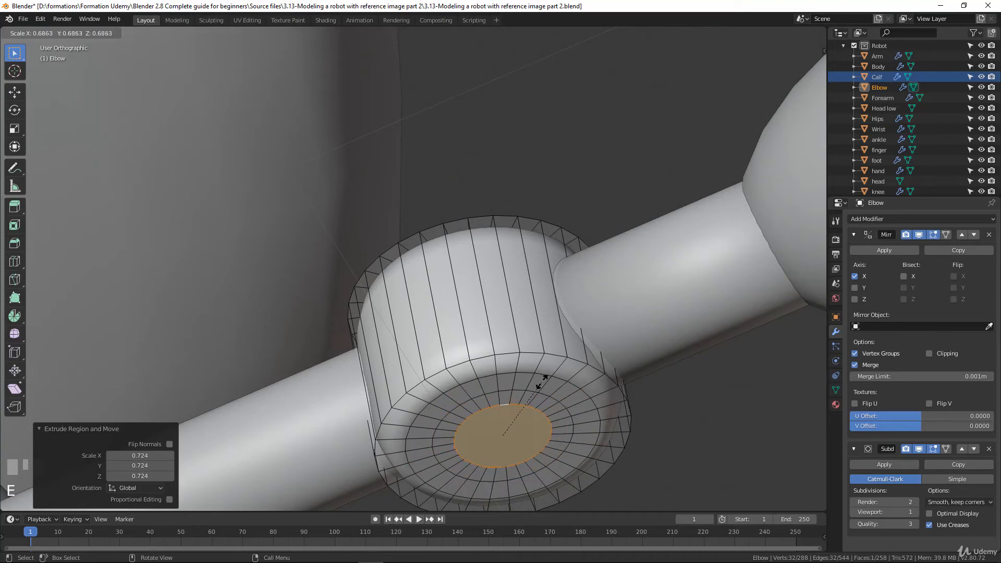
{"action": "left_click", "coordinate": [542, 382]}
{"action": "key", "text": "e"}
{"action": "key", "text": "s"}
{"action": "left_click", "coordinate": [531, 400]}
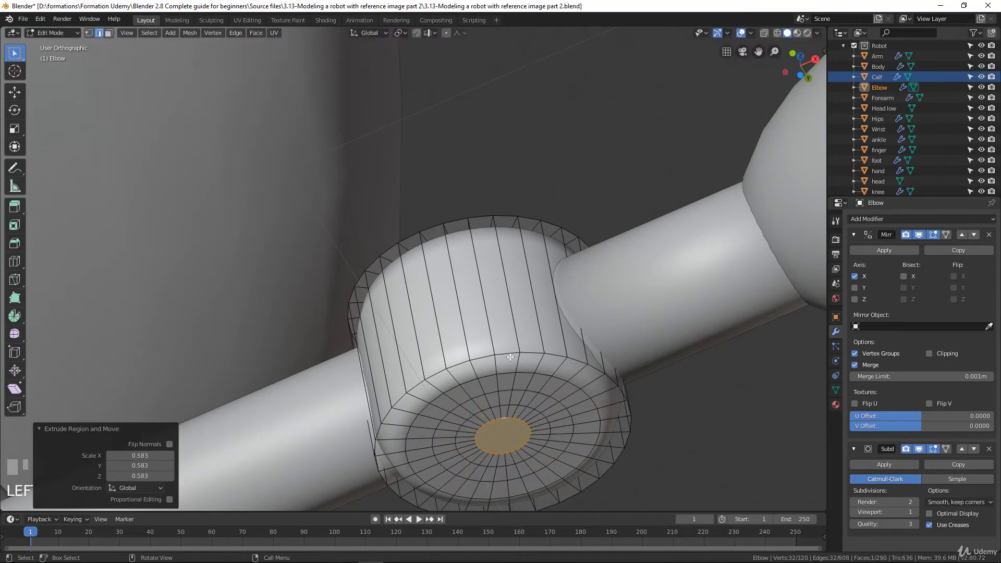
Bevel the elbow's upper and lower outer rim loops together by about 0.0015 m with 1 segment.
{"action": "mouse_move", "coordinate": [531, 401]}
{"action": "middle_mouse_down"}
{"action": "mouse_move", "coordinate": [525, 358]}
{"action": "mouse_move", "coordinate": [510, 342]}
{"action": "mouse_move", "coordinate": [532, 416]}
{"action": "middle_mouse_up"}
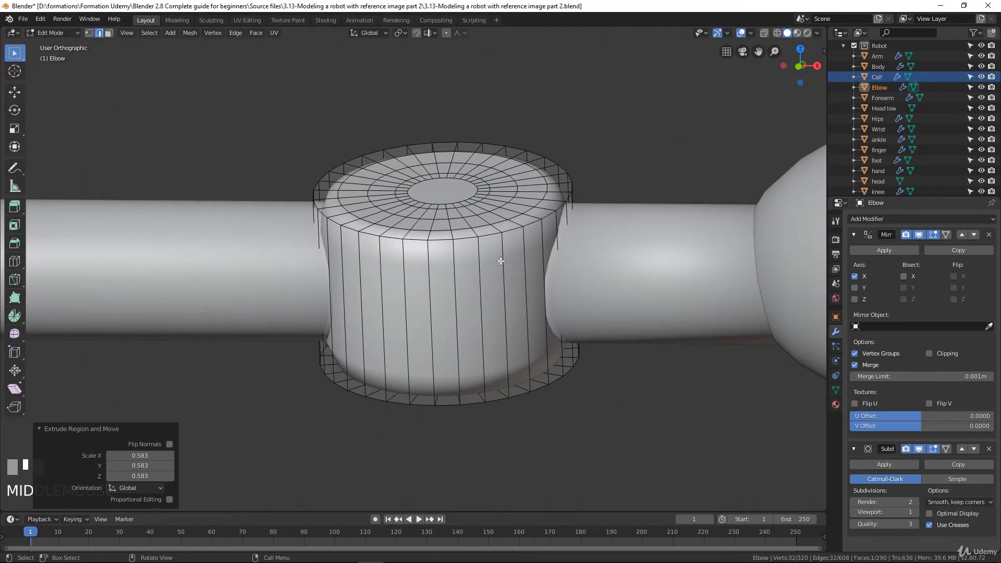
{"action": "left_click", "coordinate": [532, 224], "text": "alt"}
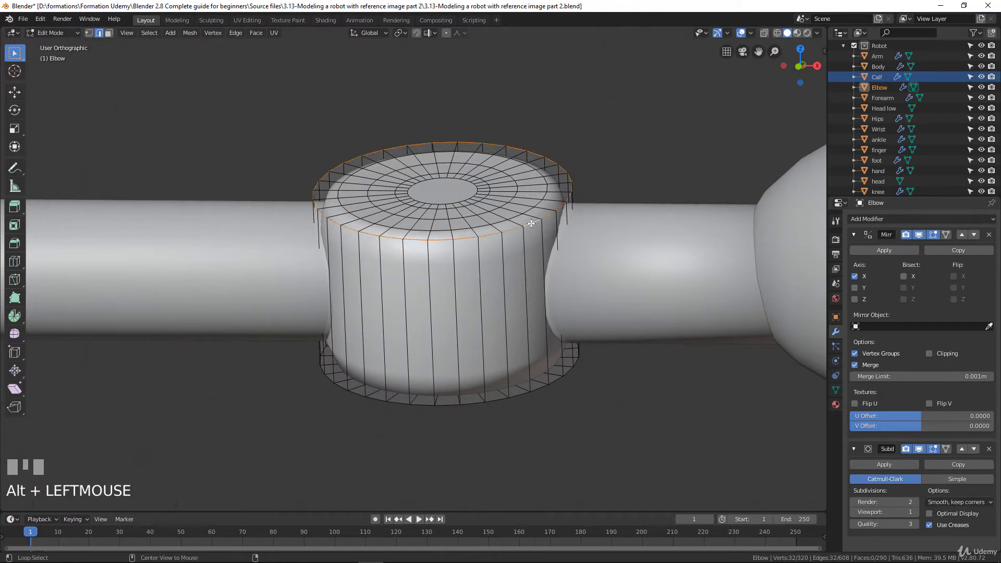
{"action": "left_click", "coordinate": [542, 386], "text": "alt+shift"}
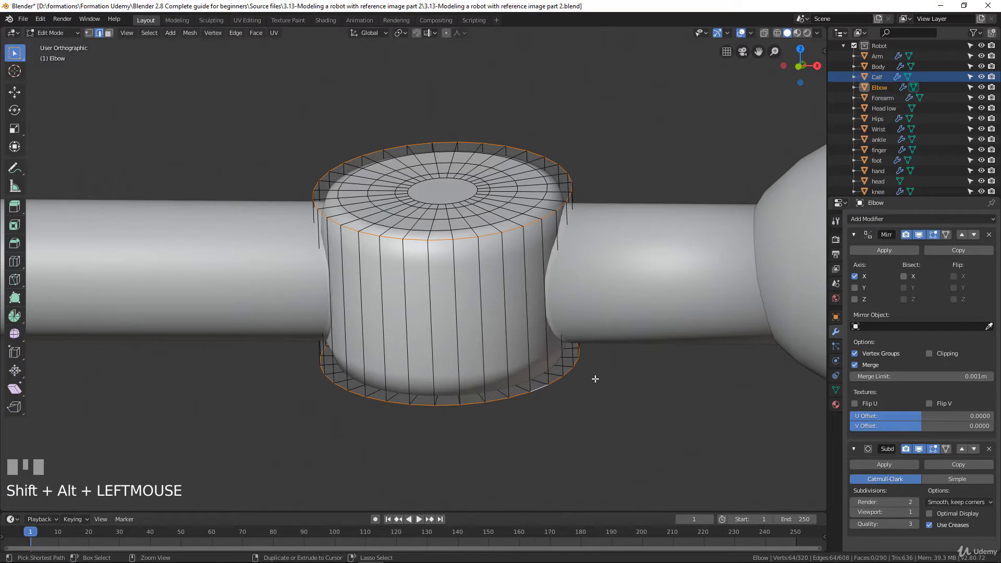
{"action": "key", "text": "ctrl+b"}
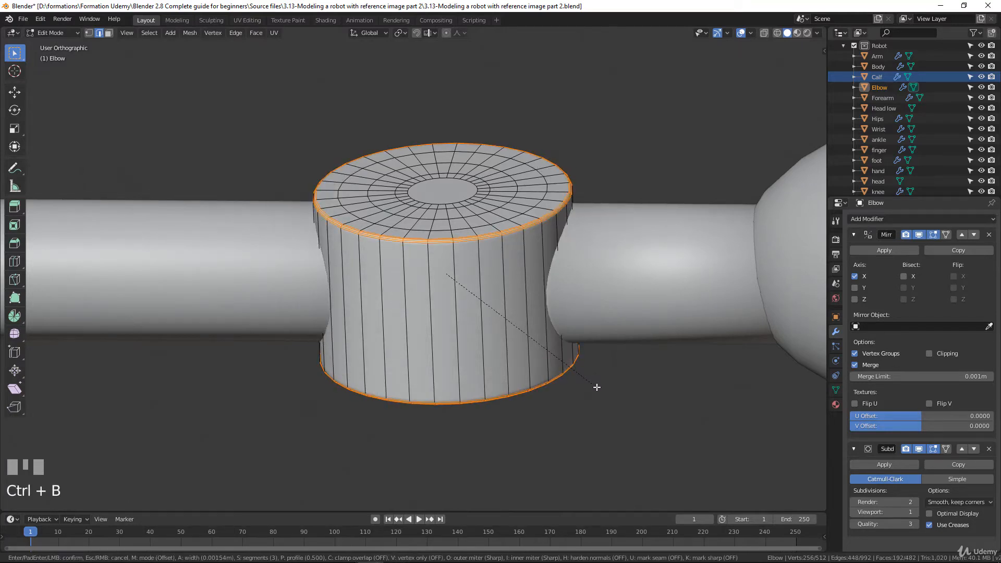
{"action": "scroll", "coordinate": [596, 386], "scroll_direction": "up", "scroll_amount": 2}
{"action": "scroll", "coordinate": [596, 386], "scroll_direction": "down", "scroll_amount": 3}
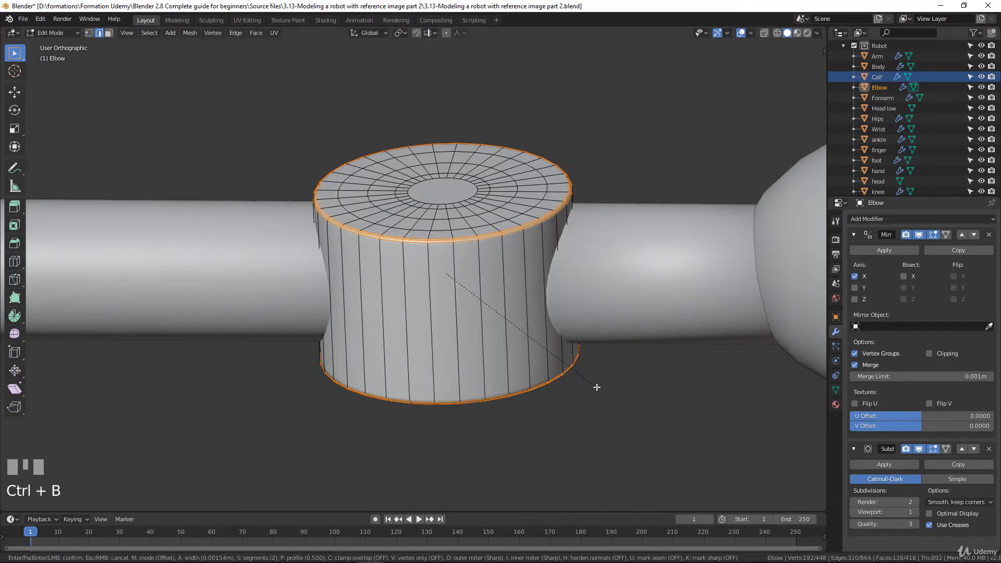
{"action": "scroll", "coordinate": [597, 387], "scroll_direction": "down", "scroll_amount": 1}
{"action": "left_click", "coordinate": [596, 387]}
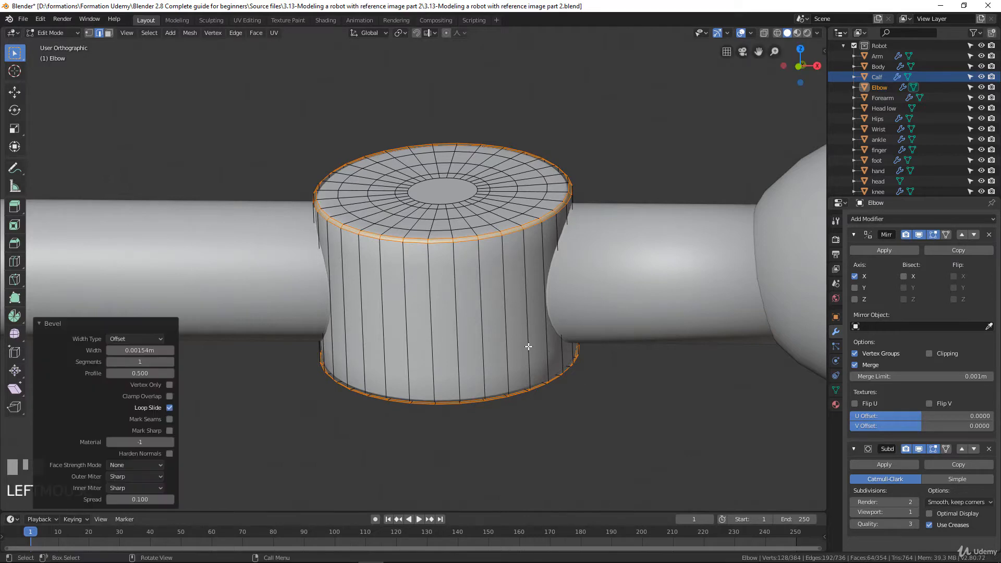
Select the two alternating face rings on the elbow's upper cap and extrude them about 0.0064 m inward as grooves.
{"action": "key", "text": "Tab"}
{"action": "scroll", "coordinate": [505, 295], "scroll_direction": "up", "scroll_amount": 2}
{"action": "key", "text": "Tab"}
{"action": "middle_click_drag", "start_coordinate": [478, 266], "coordinate": [472, 275]}
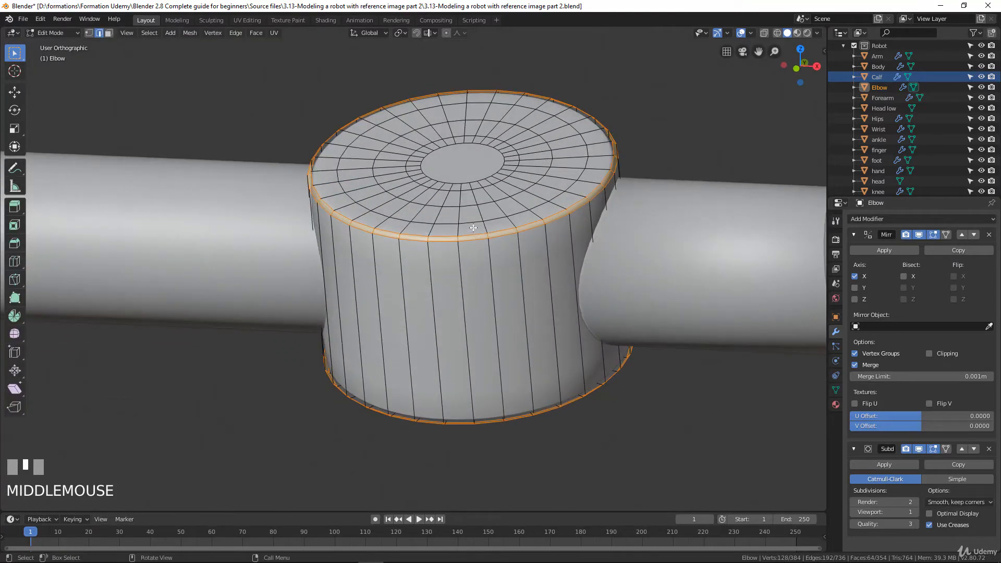
{"action": "middle_click_drag", "start_coordinate": [443, 196], "coordinate": [417, 276], "text": "shift"}
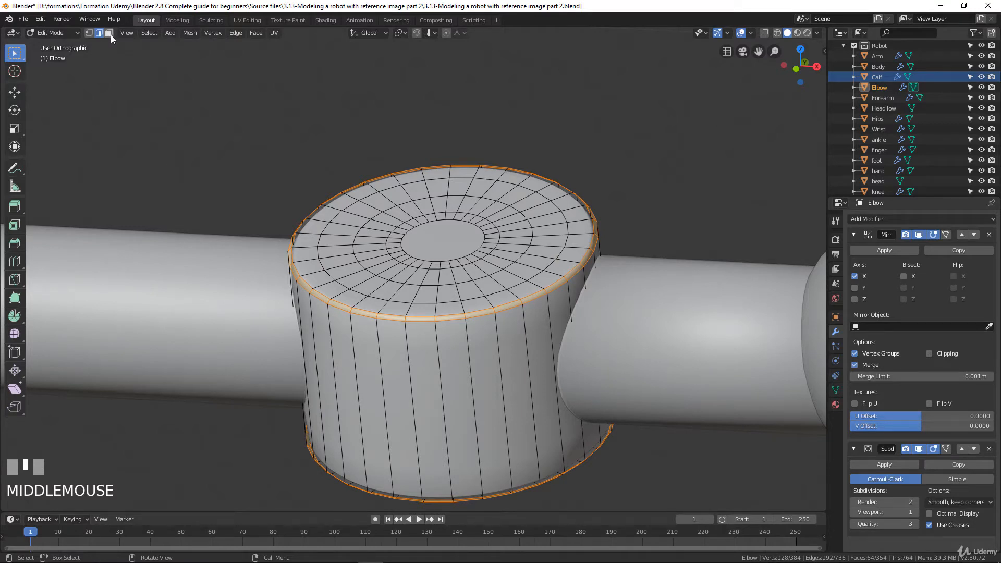
{"action": "left_click", "coordinate": [110, 34]}
{"action": "left_click", "coordinate": [399, 290], "text": "alt"}
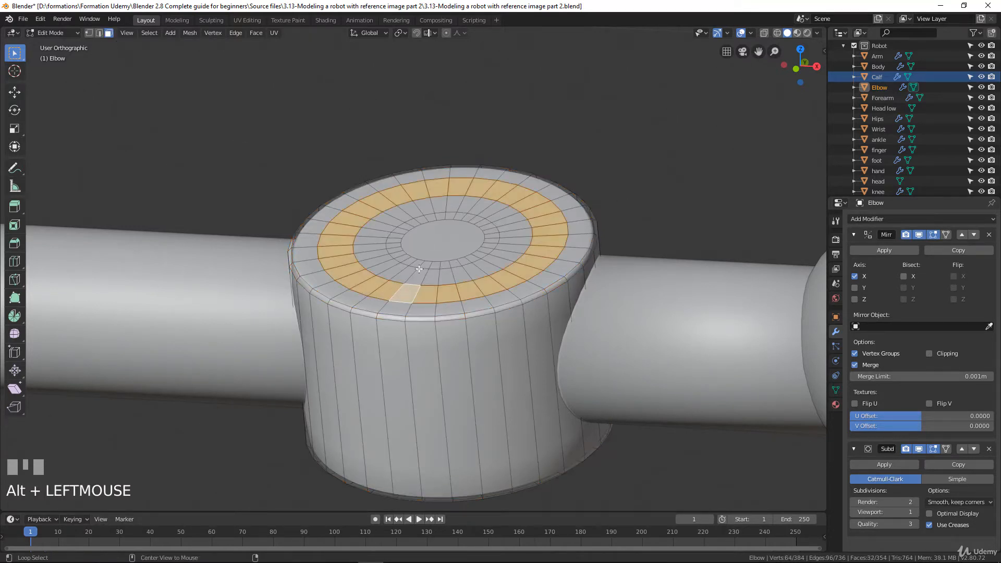
{"action": "left_click", "coordinate": [422, 267], "text": "alt+shift"}
{"action": "scroll", "coordinate": [471, 289], "scroll_direction": "up", "scroll_amount": 1}
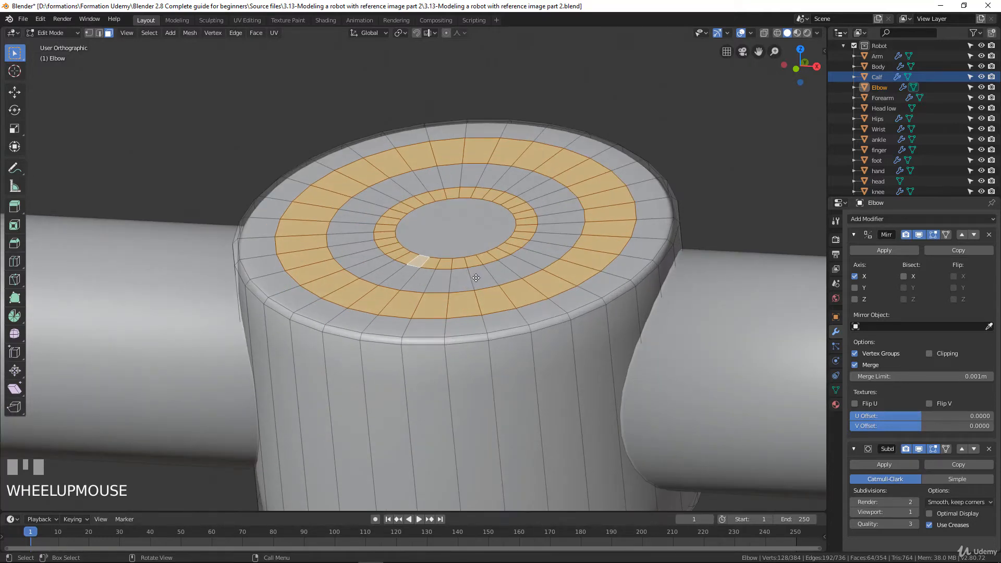
{"action": "key", "text": "e"}
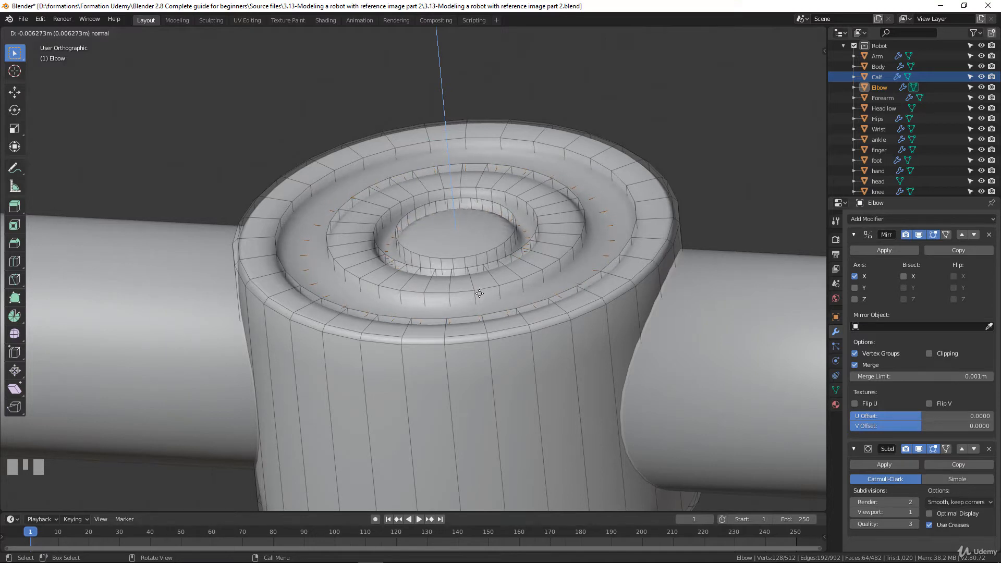
{"action": "left_click", "coordinate": [480, 294]}
Add three supporting edge loops around the upper cap's outer groove, slid to factors of about 0.841, 0.385 and 0.4.
{"action": "middle_click_drag", "start_coordinate": [480, 293], "coordinate": [564, 199]}
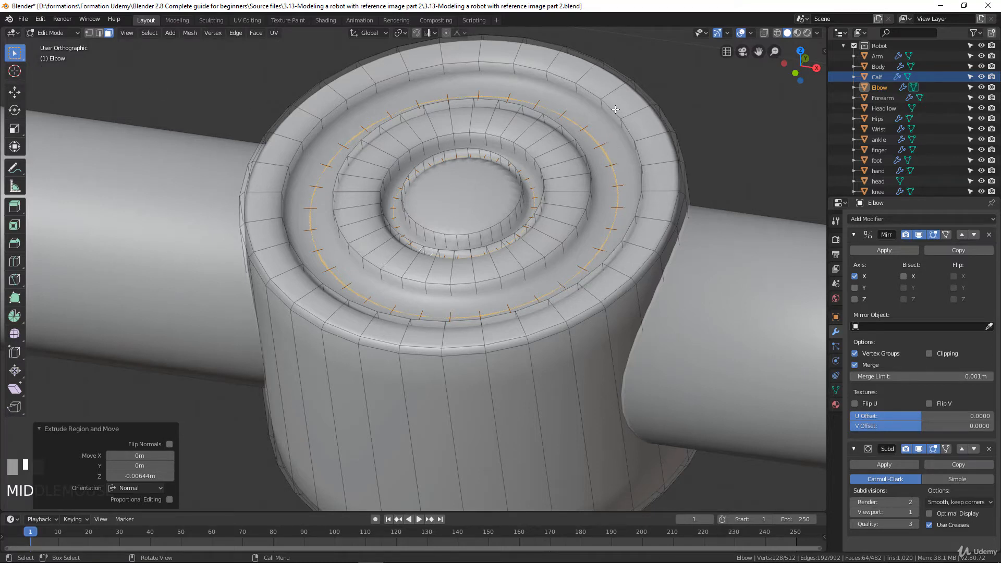
{"action": "key", "text": "ctrl+r"}
{"action": "left_click", "coordinate": [599, 135]}
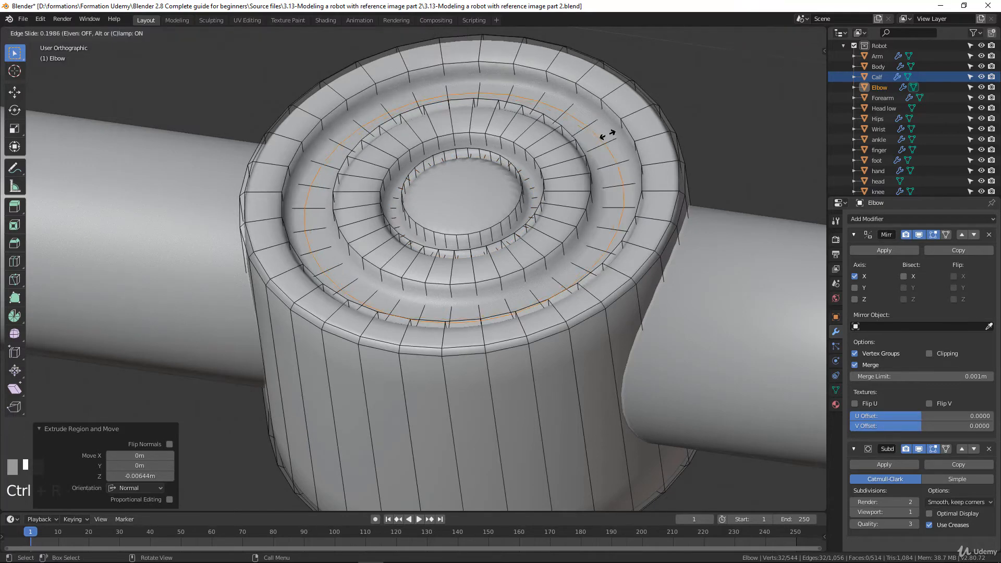
{"action": "left_click", "coordinate": [619, 120]}
{"action": "key", "text": "ctrl+r"}
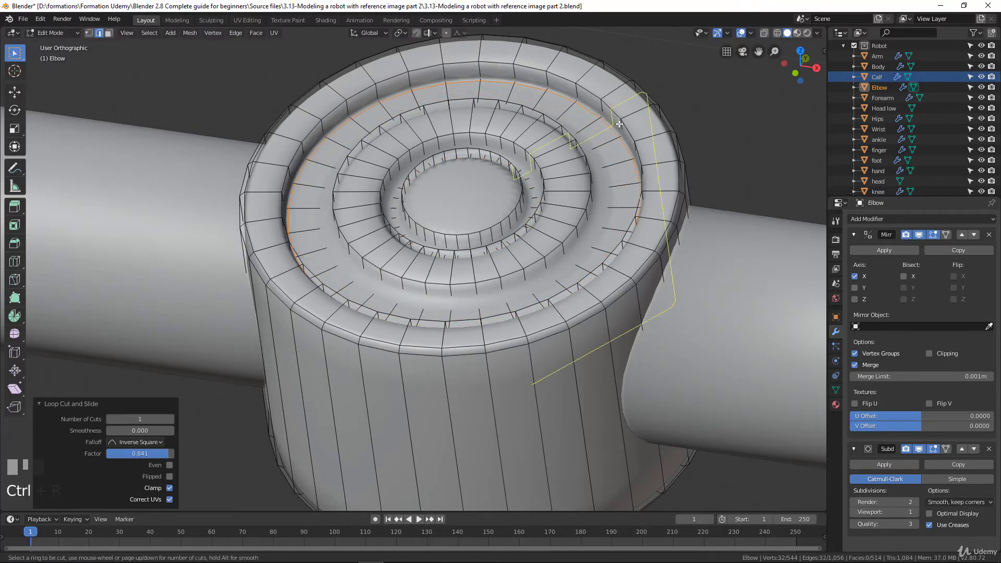
{"action": "left_click", "coordinate": [619, 123]}
{"action": "left_click", "coordinate": [610, 166]}
{"action": "middle_click_drag", "start_coordinate": [610, 166], "coordinate": [592, 180]}
{"action": "key", "text": "ctrl+r"}
{"action": "left_click", "coordinate": [646, 237]}
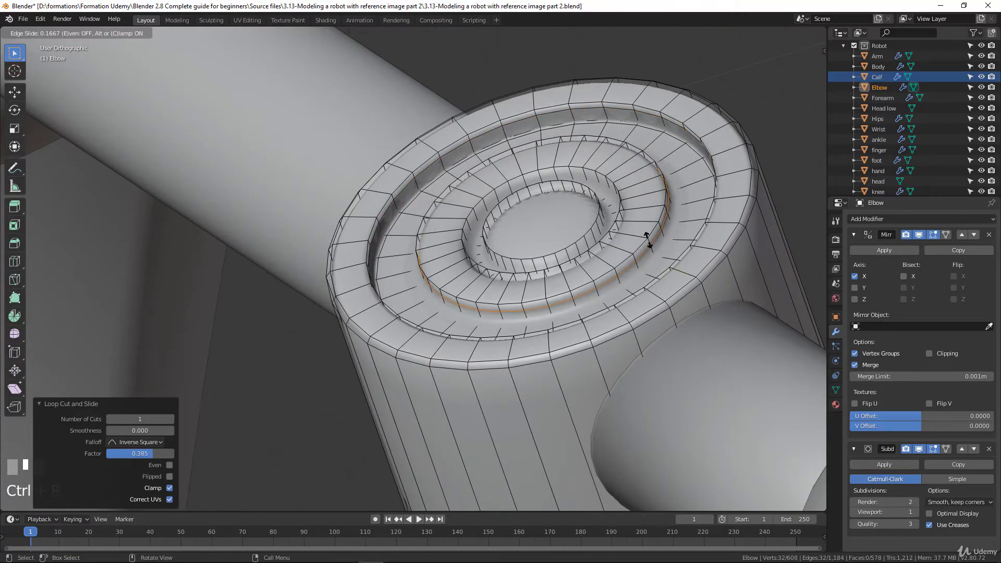
{"action": "left_click", "coordinate": [647, 240]}
Add supporting edge loops to the upper cap's inner groove, on its outer wall at about factor 0.553 and on its inner wall.
{"action": "middle_click_drag", "start_coordinate": [647, 240], "coordinate": [453, 196]}
{"action": "key", "text": "ctrl+r"}
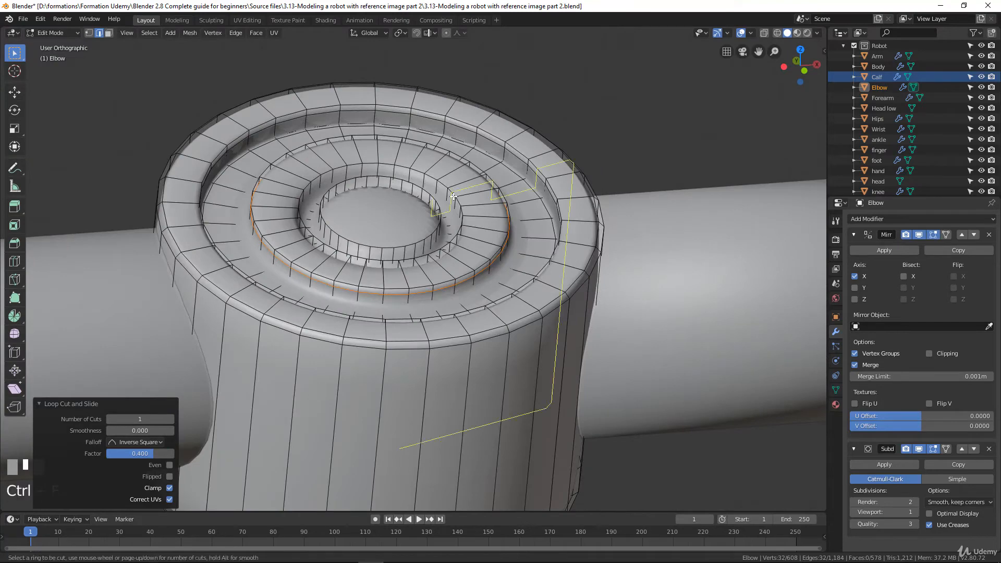
{"action": "left_click", "coordinate": [450, 194]}
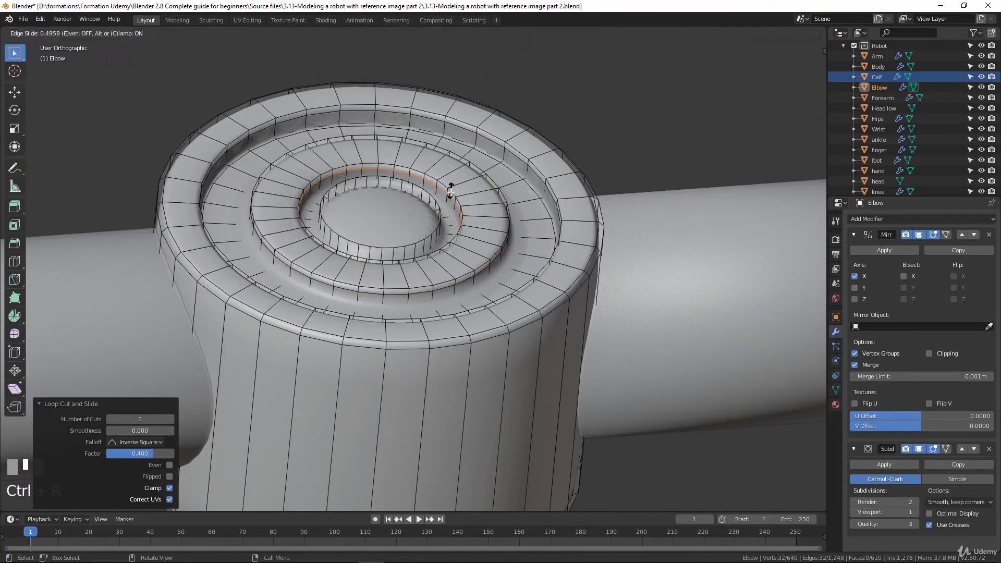
{"action": "left_click", "coordinate": [451, 193]}
{"action": "middle_click_drag", "start_coordinate": [451, 194], "coordinate": [495, 229]}
{"action": "key", "text": "ctrl+r"}
{"action": "left_click", "coordinate": [495, 228]}
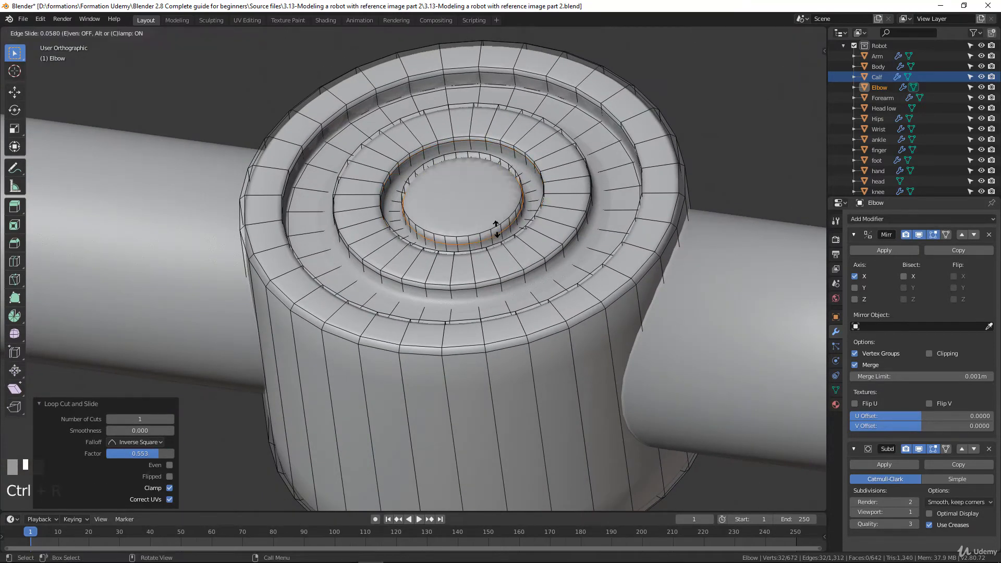
Finish the supporting edge loop around the central disc on the elbow's upper end at factor 0.478, and inset the disc's cap face.
{"action": "left_click", "coordinate": [493, 231]}
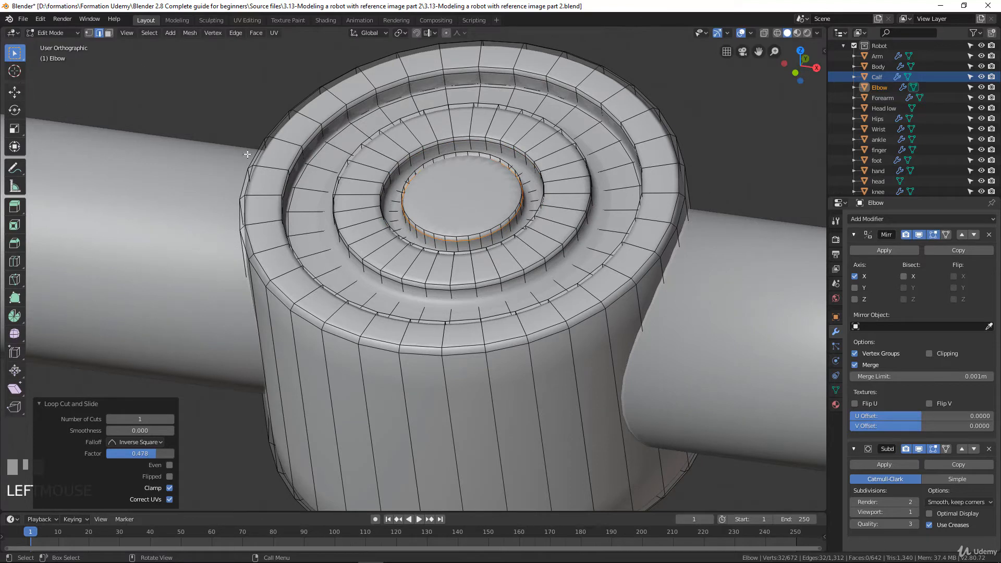
{"action": "left_click", "coordinate": [465, 238], "text": "alt"}
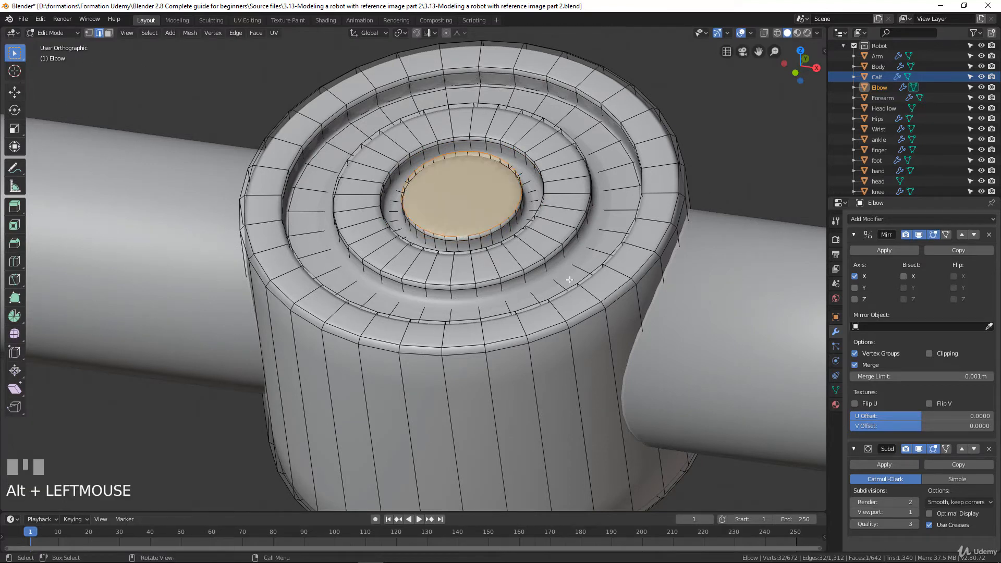
{"action": "key", "text": "Tab"}
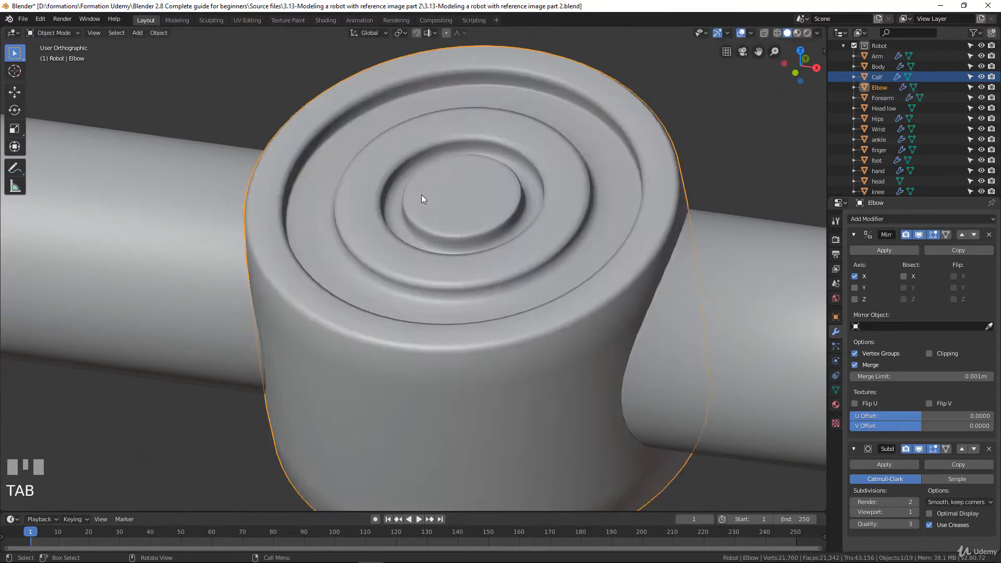
Extrude two concentric rings of faces on the elbow's lower end inward by 0.00233 m to form grooves.
{"action": "scroll", "coordinate": [476, 296], "scroll_direction": "down", "scroll_amount": 4}
{"action": "middle_click_drag", "start_coordinate": [476, 296], "coordinate": [423, 285]}
{"action": "key", "text": "Tab"}
{"action": "scroll", "coordinate": [514, 368], "scroll_direction": "up", "scroll_amount": 3}
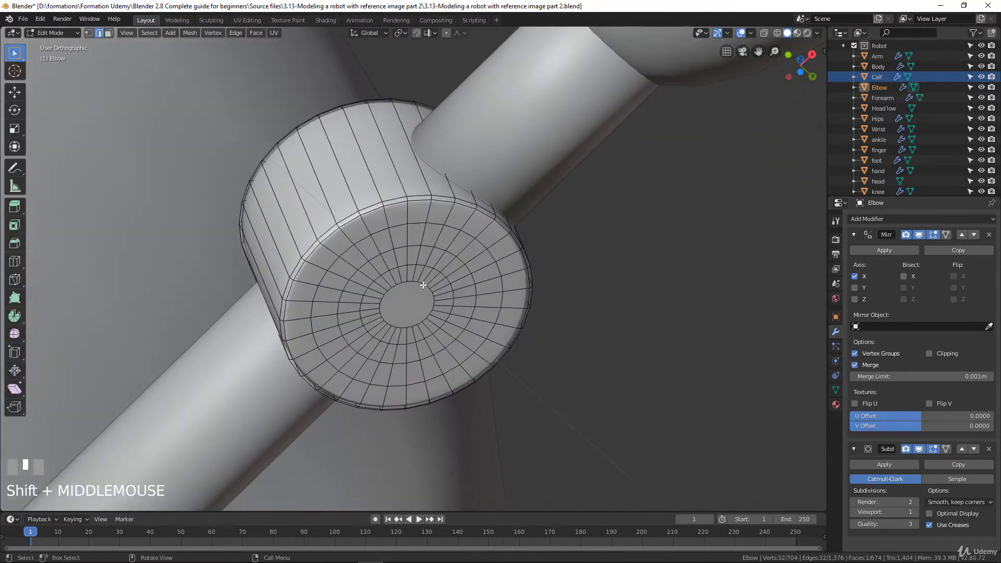
{"action": "left_click", "coordinate": [109, 33]}
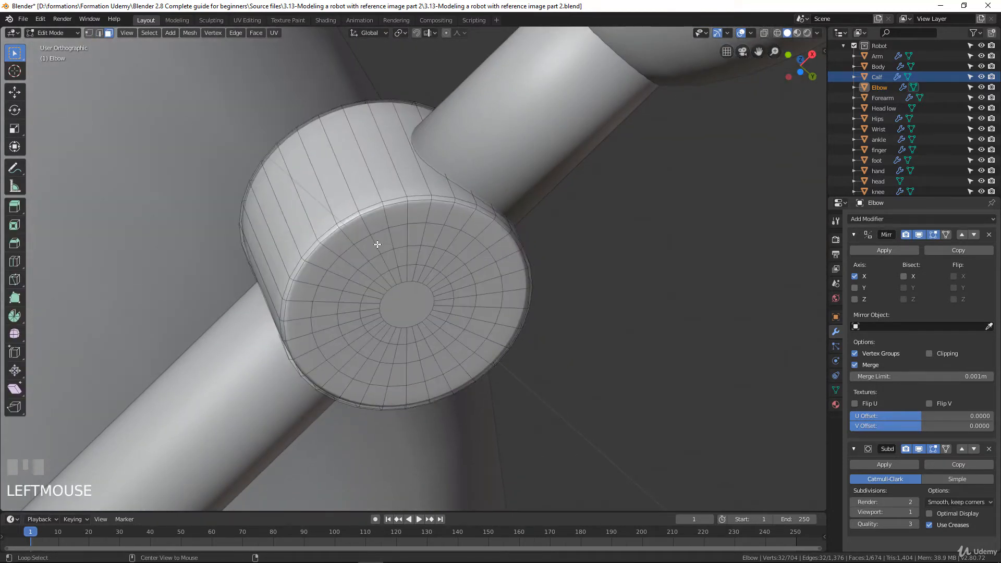
{"action": "left_click", "coordinate": [377, 244], "text": "alt"}
{"action": "left_click", "coordinate": [406, 278], "text": "alt+shift"}
{"action": "scroll", "coordinate": [456, 332], "scroll_direction": "up", "scroll_amount": 2}
{"action": "middle_click_drag", "start_coordinate": [462, 346], "coordinate": [464, 353]}
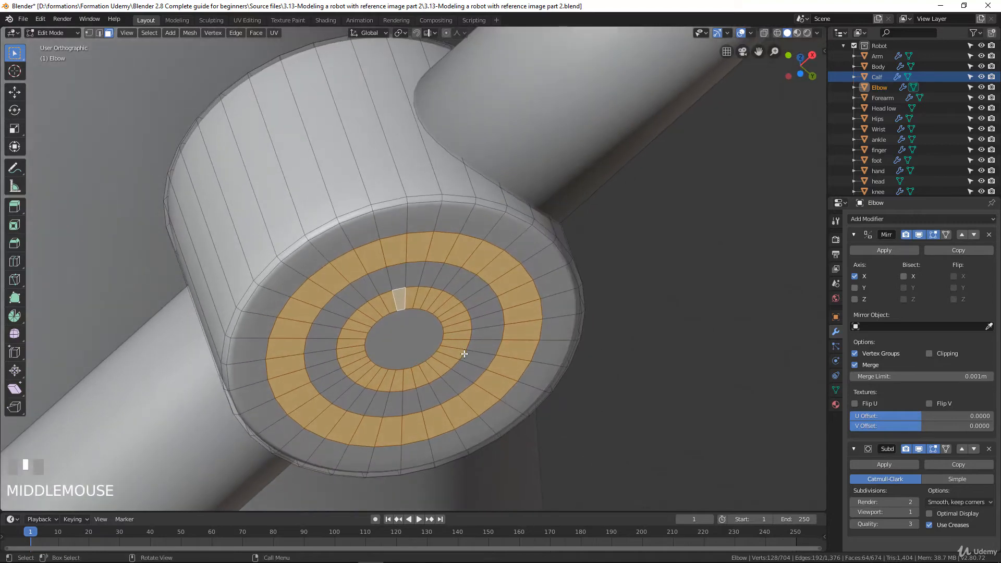
{"action": "key", "text": "e"}
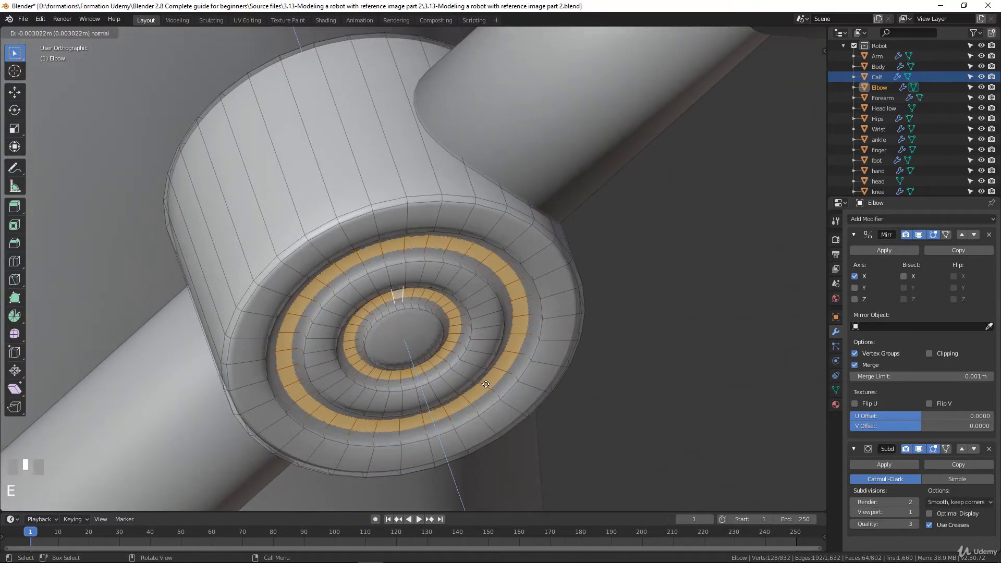
{"action": "left_click", "coordinate": [485, 386]}
Add two supporting edge loops in the inner groove of the elbow's lower end, at slide factors 0.657 and -0.476.
{"action": "scroll", "coordinate": [469, 329], "scroll_direction": "up", "scroll_amount": 3}
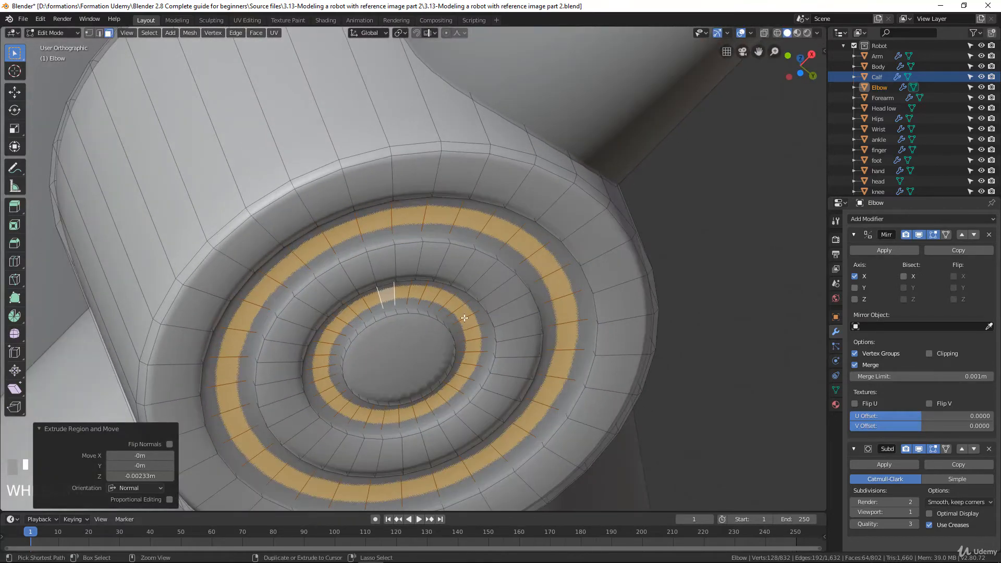
{"action": "key", "text": "ctrl+r"}
{"action": "left_click", "coordinate": [465, 318]}
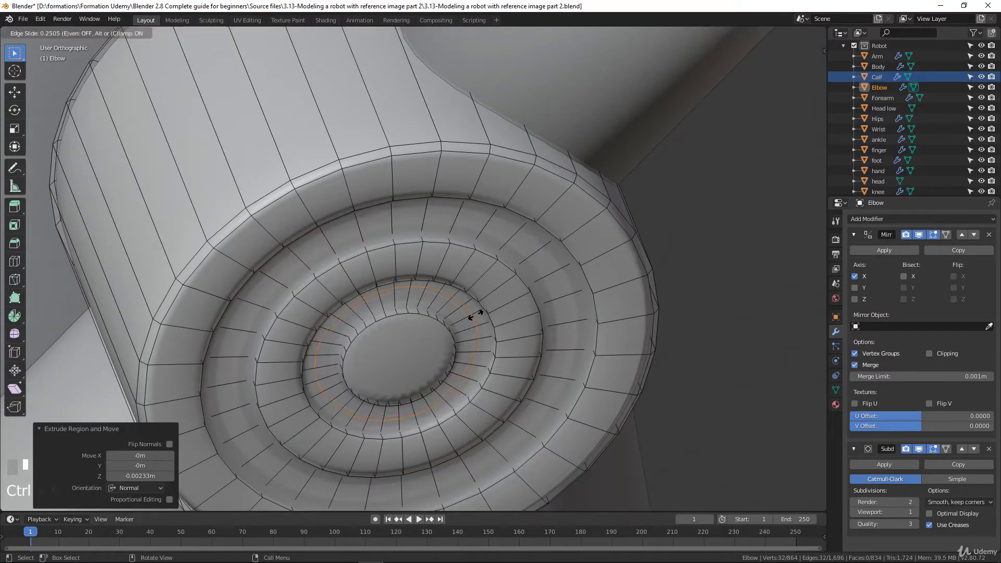
{"action": "left_click", "coordinate": [476, 313]}
{"action": "key", "text": "ctrl+r"}
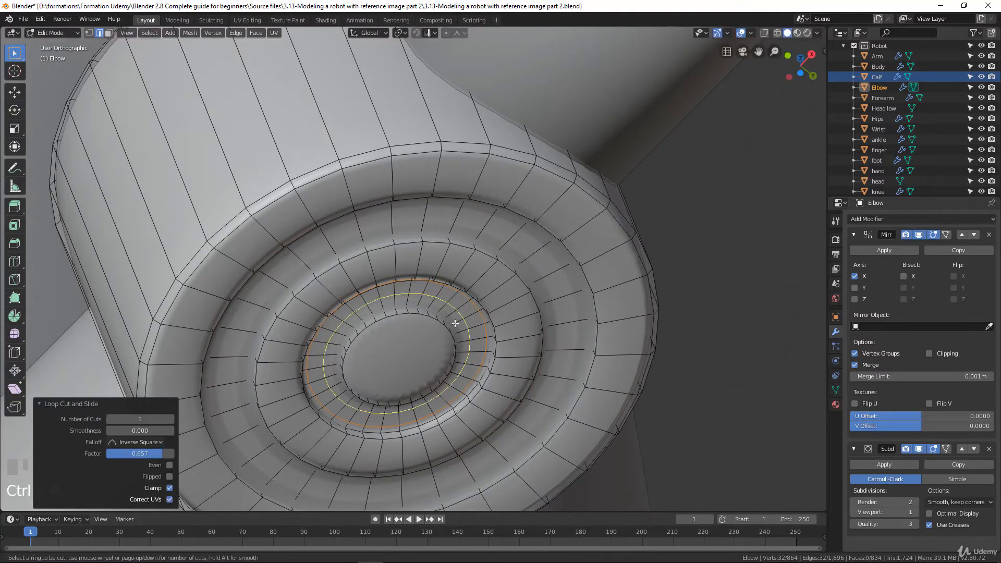
{"action": "left_click", "coordinate": [450, 327]}
{"action": "left_click", "coordinate": [448, 324]}
Add two supporting edge loops in the outer groove of the elbow's lower end, at slide factors 0.709 and -0.388.
{"action": "key", "text": "ctrl+r"}
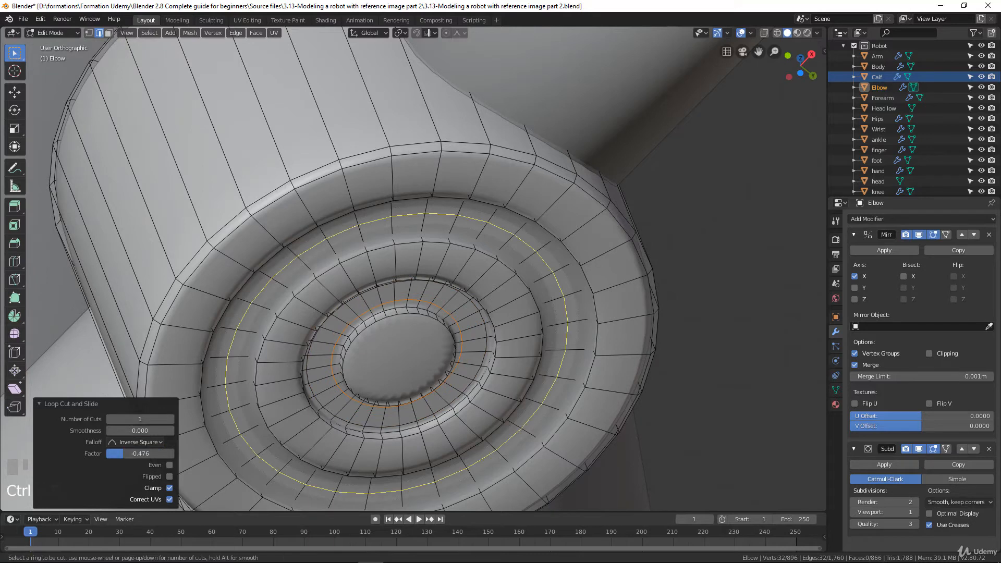
{"action": "left_click", "coordinate": [543, 250]}
{"action": "key", "text": "ctrl+r"}
{"action": "left_click", "coordinate": [527, 259]}
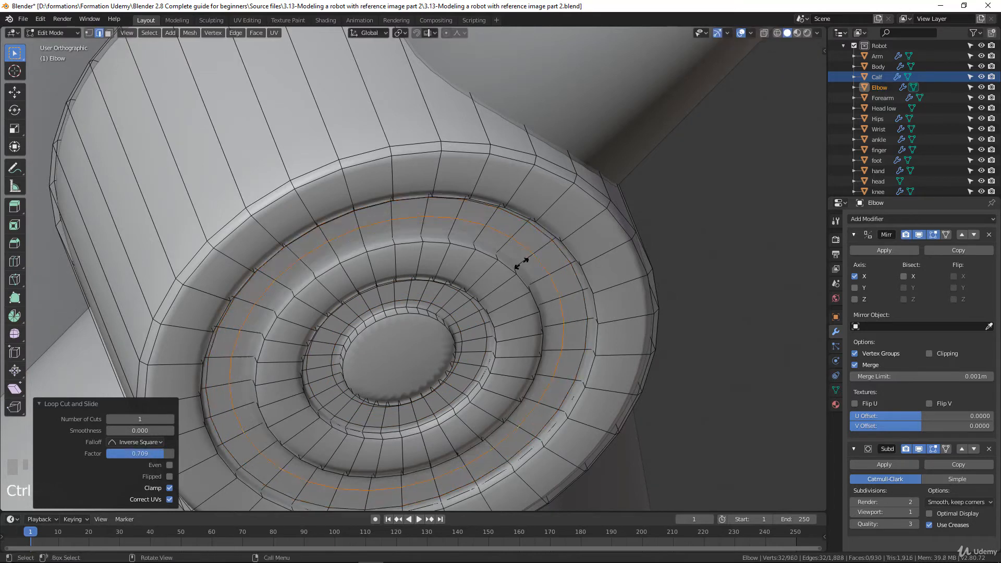
{"action": "left_click", "coordinate": [516, 273]}
Add supporting edge loops on the raised ring between the grooves at factor 0.610 and on the outer rim at factor -0.627.
{"action": "key", "text": "ctrl+r"}
{"action": "left_click", "coordinate": [510, 285]}
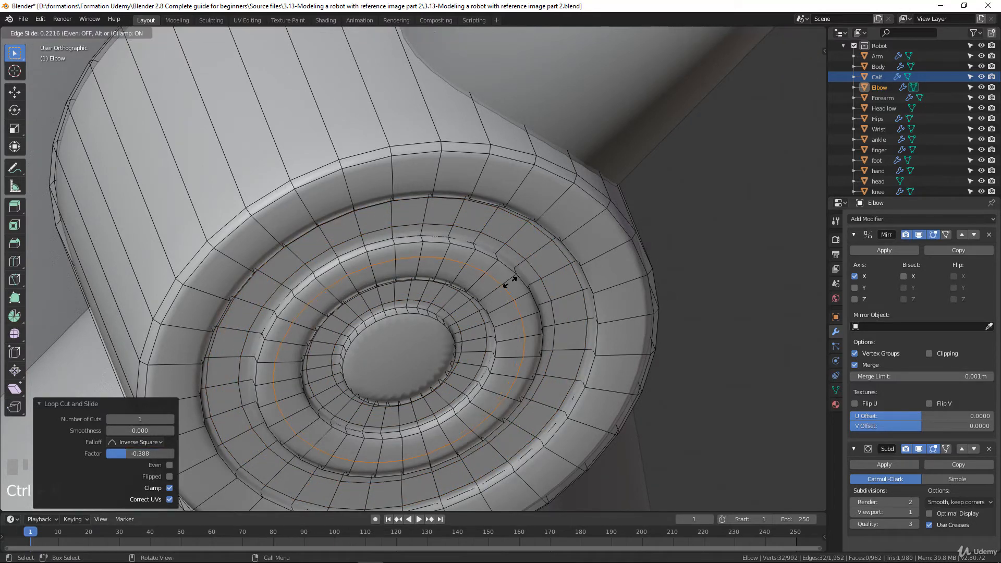
{"action": "left_click", "coordinate": [515, 279]}
{"action": "key", "text": "ctrl+r"}
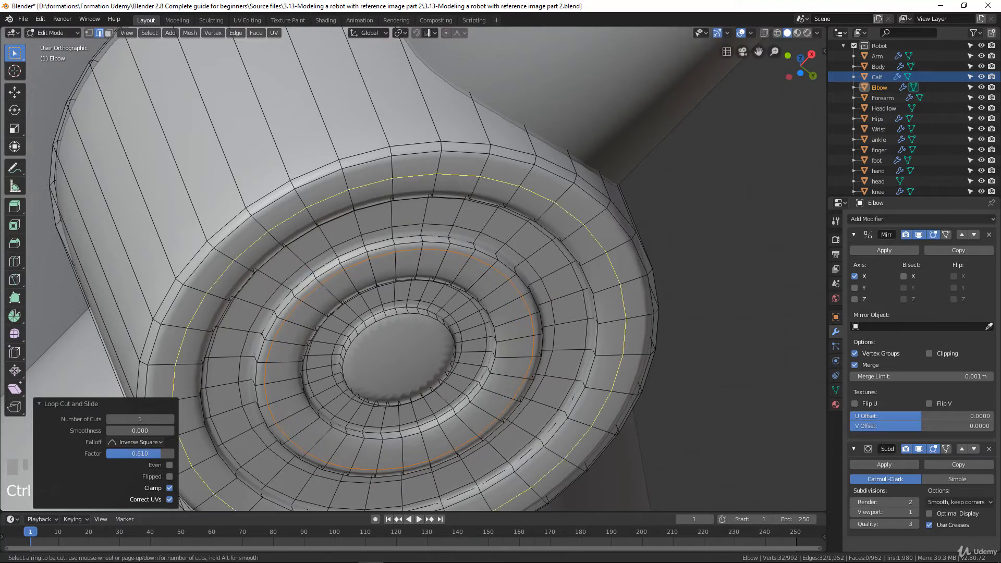
{"action": "left_click", "coordinate": [569, 229]}
{"action": "left_click", "coordinate": [551, 245]}
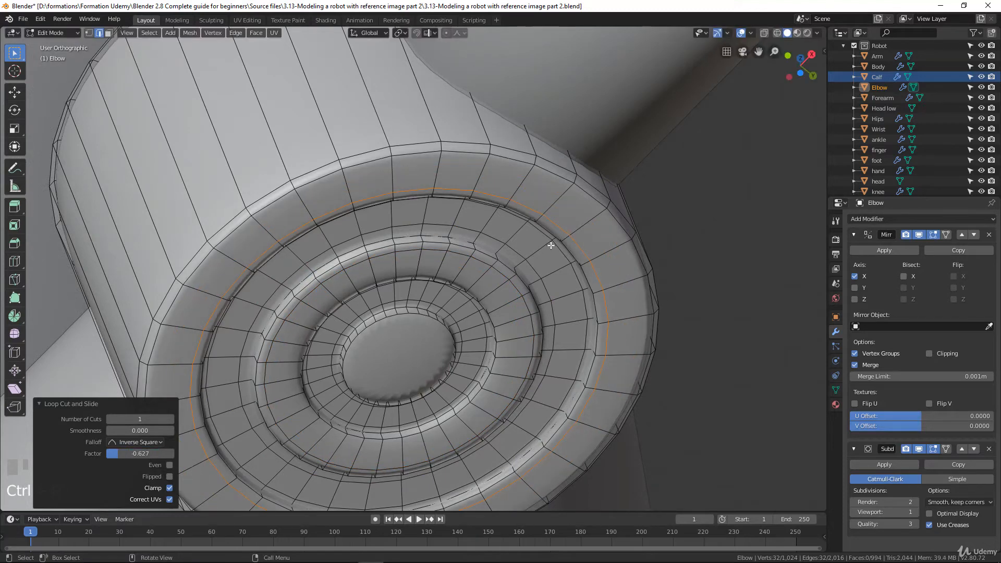
Inset the central cap face on the elbow's lower end by extruding it and scaling to 0.725, and finish editing the elbow mesh.
{"action": "left_click", "coordinate": [457, 344], "text": "alt"}
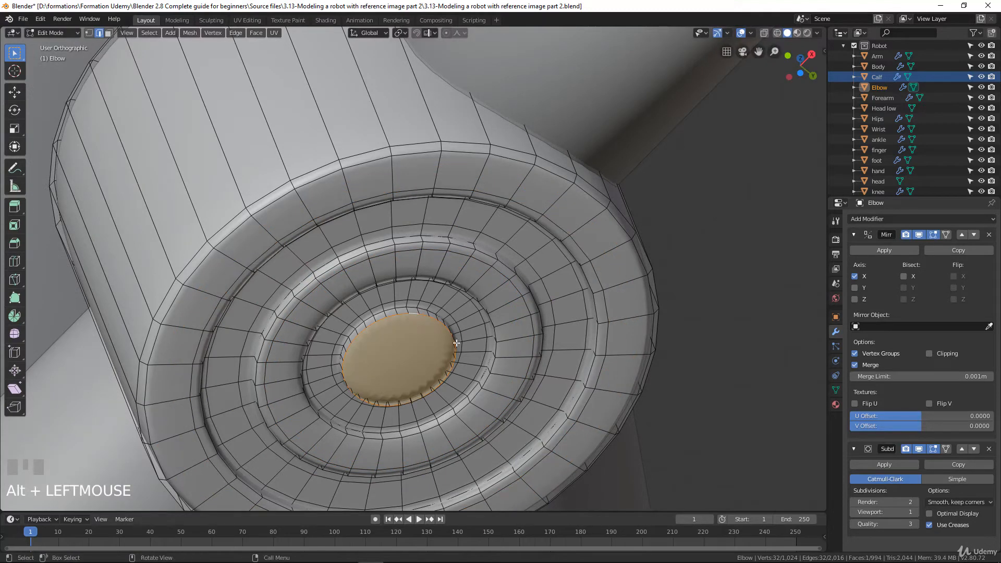
{"action": "key", "text": "e"}
{"action": "key", "text": "s"}
{"action": "left_click", "coordinate": [478, 343]}
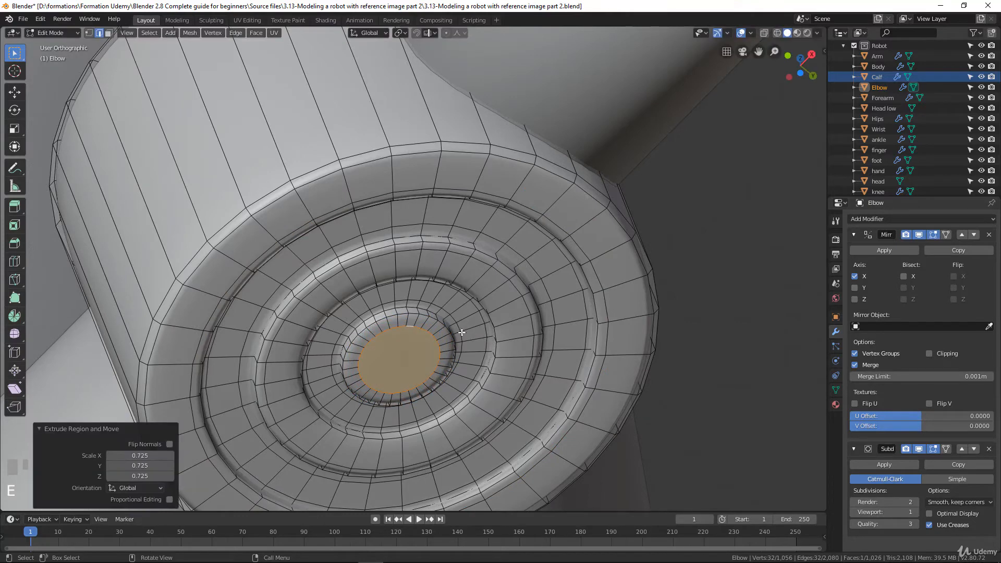
{"action": "scroll", "coordinate": [425, 292], "scroll_direction": "down", "scroll_amount": 2}
{"action": "key", "text": "Tab"}
Open the Forearm mesh for editing and display the model in wireframe shading.
{"action": "scroll", "coordinate": [418, 281], "scroll_direction": "down", "scroll_amount": 3}
{"action": "middle_click_drag", "start_coordinate": [418, 280], "coordinate": [452, 375]}
{"action": "scroll", "coordinate": [414, 326], "scroll_direction": "down", "scroll_amount": 3}
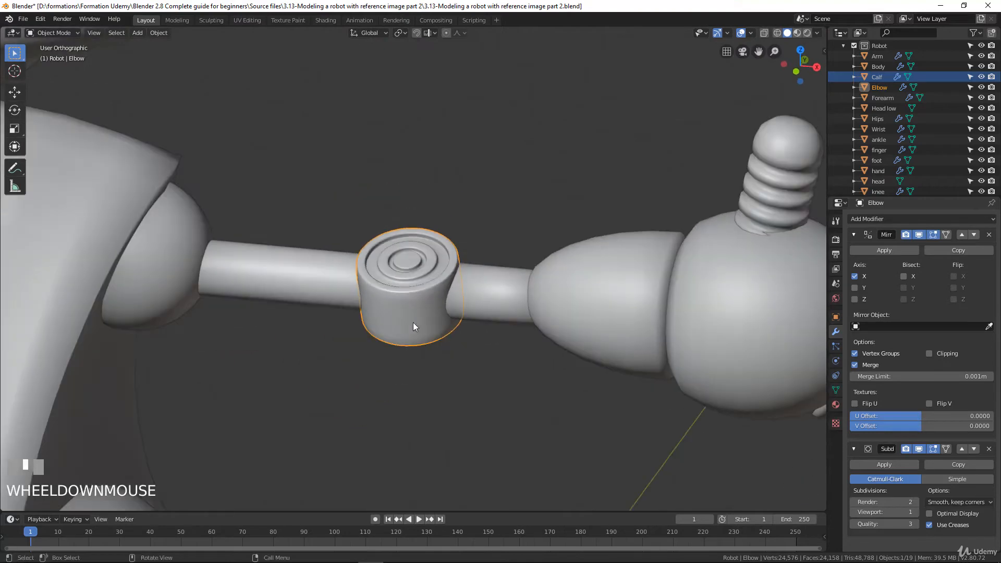
{"action": "middle_click_drag", "start_coordinate": [413, 325], "coordinate": [435, 274]}
{"action": "scroll", "coordinate": [549, 305], "scroll_direction": "up", "scroll_amount": 1}
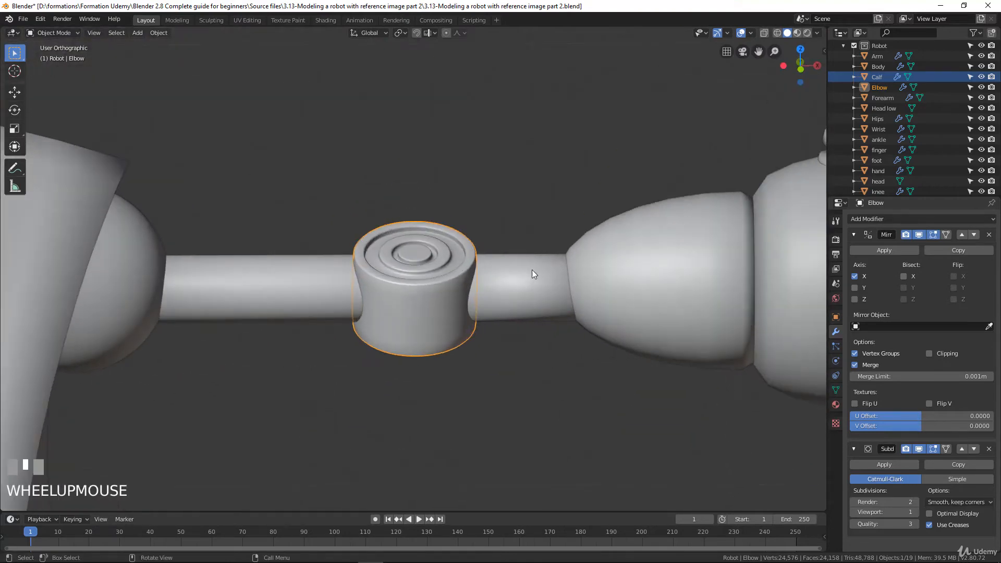
{"action": "left_click", "coordinate": [524, 286]}
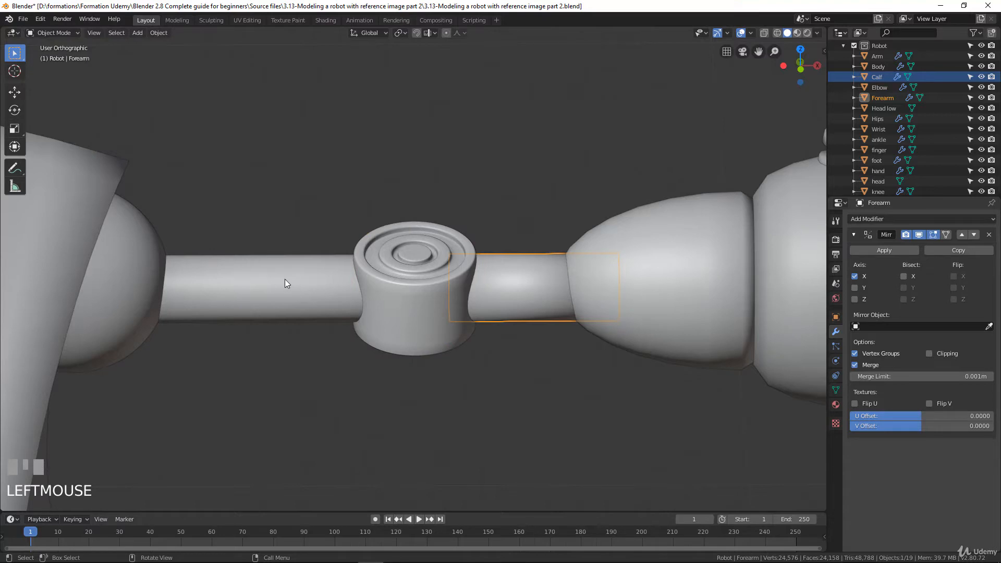
{"action": "key", "text": "Tab"}
{"action": "scroll", "coordinate": [597, 328], "scroll_direction": "up", "scroll_amount": 3}
{"action": "scroll", "coordinate": [576, 326], "scroll_direction": "down", "scroll_amount": 3}
{"action": "key", "text": "z"}
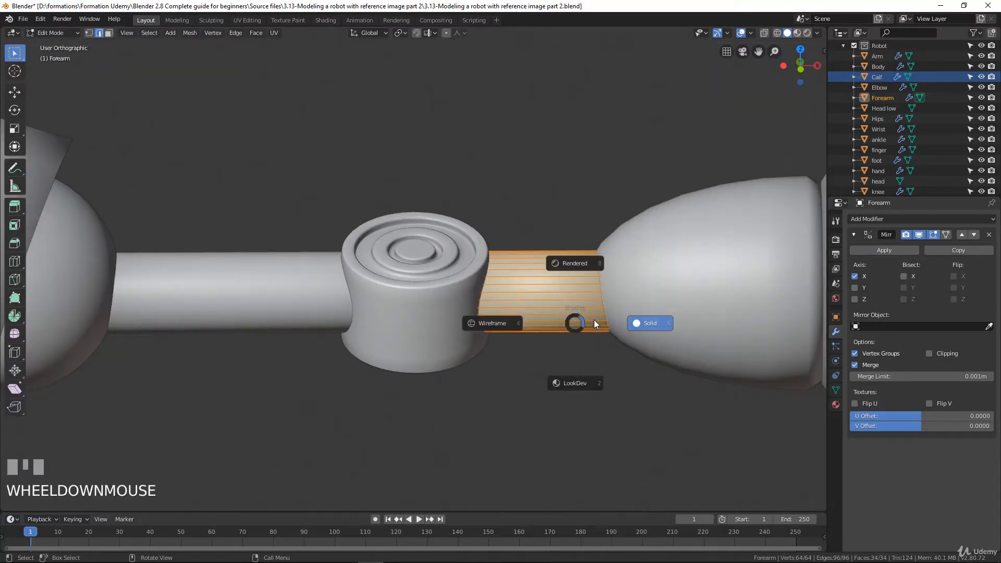
{"action": "key", "text": "z"}
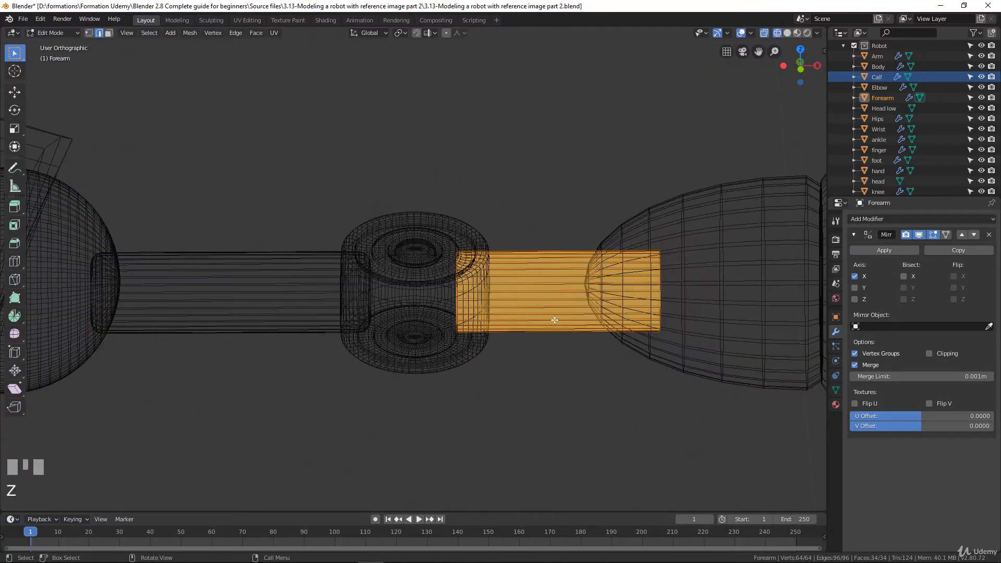
Bevel the edge loops at both ends of the forearm 0.00487 m wide with 3 segments, and return to solid shading in Object Mode.
{"action": "left_click", "coordinate": [657, 295], "text": "alt"}
{"action": "middle_click_drag", "start_coordinate": [655, 285], "coordinate": [502, 339]}
{"action": "scroll", "coordinate": [503, 339], "scroll_direction": "up", "scroll_amount": 3}
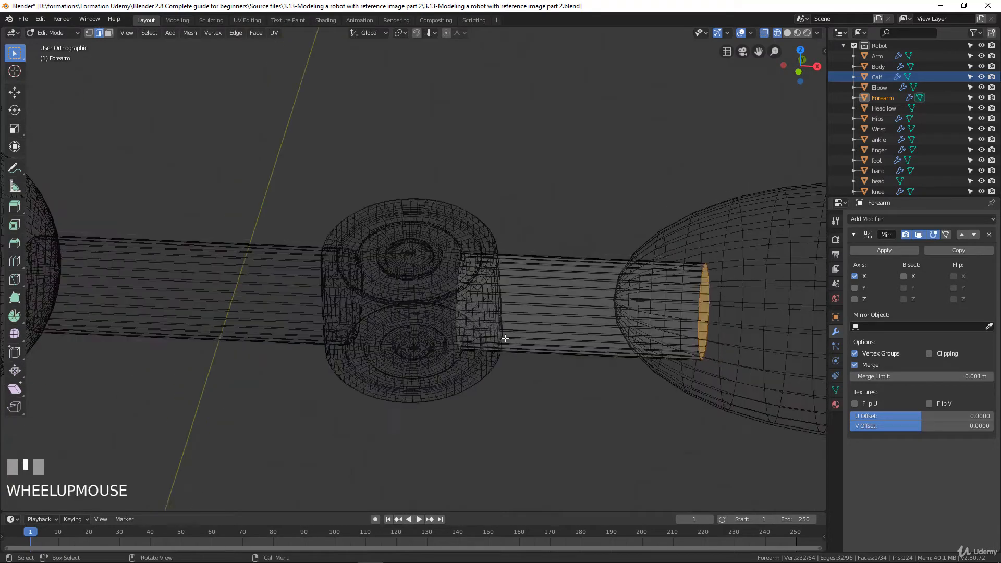
{"action": "left_click", "coordinate": [468, 298], "text": "alt+shift"}
{"action": "scroll", "coordinate": [576, 310], "scroll_direction": "down", "scroll_amount": 2}
{"action": "middle_click_drag", "start_coordinate": [577, 310], "coordinate": [545, 315], "text": "shift"}
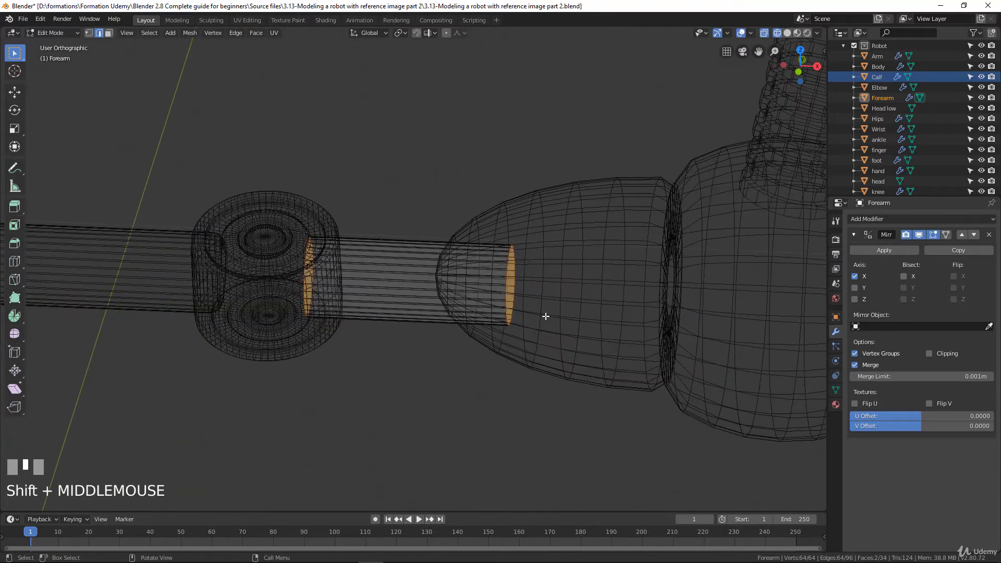
{"action": "key", "text": "ctrl+b"}
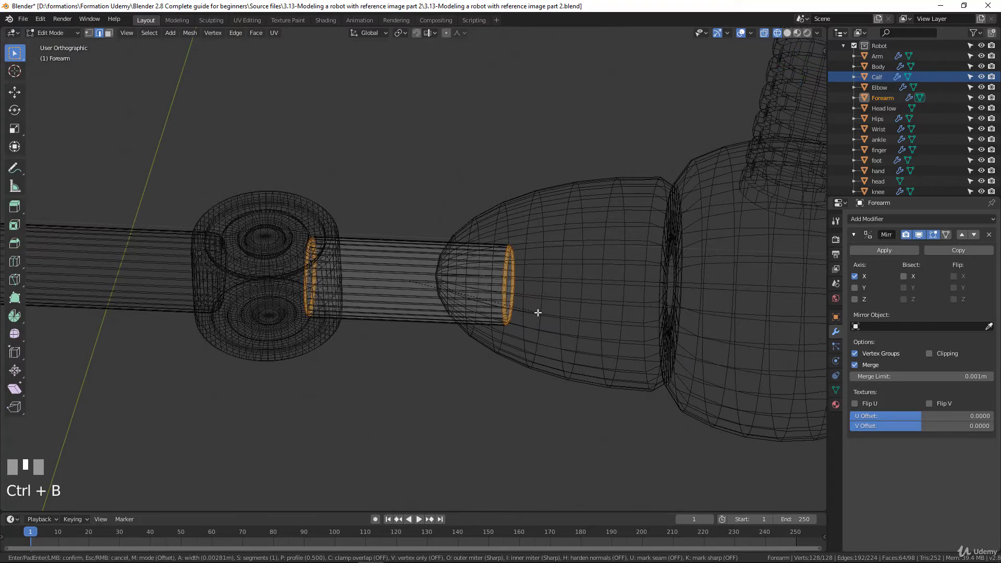
{"action": "left_click", "coordinate": [537, 312]}
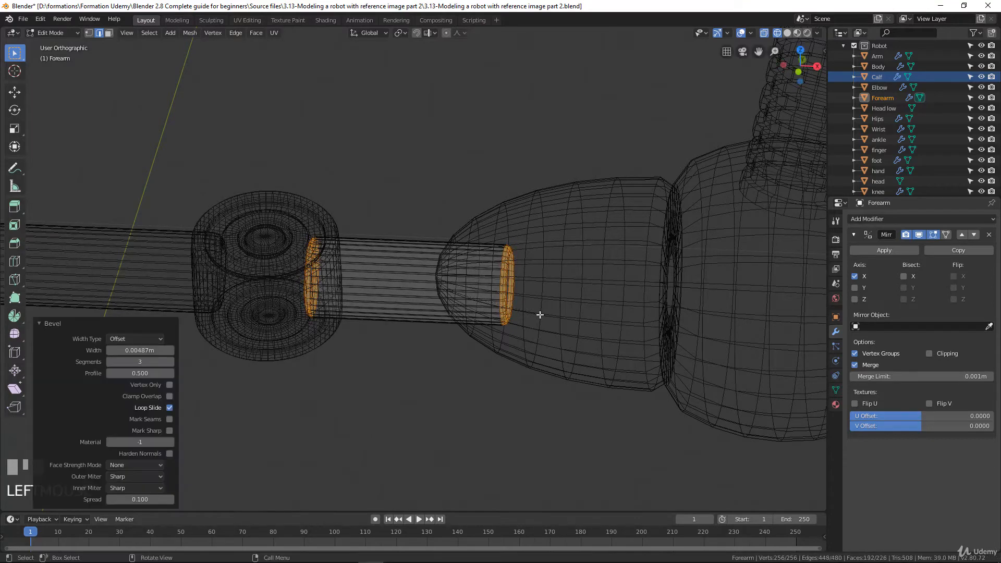
{"action": "scroll", "coordinate": [537, 313], "scroll_direction": "down", "scroll_amount": 2}
{"action": "key", "text": "Tab"}
{"action": "key", "text": "z"}
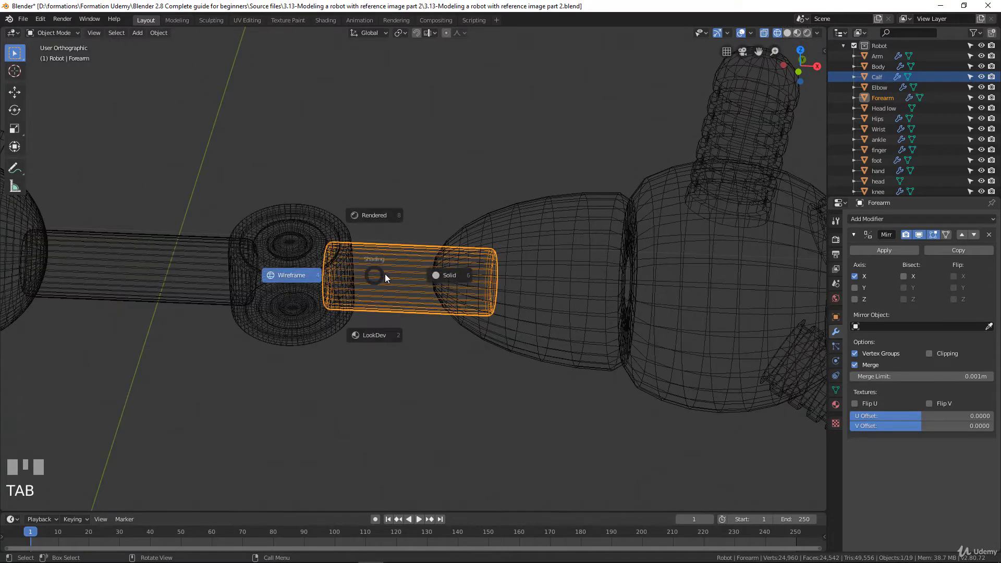
Add a Subdivision Surface modifier to the Wrist object.
{"action": "scroll", "coordinate": [343, 281], "scroll_direction": "down", "scroll_amount": 3}
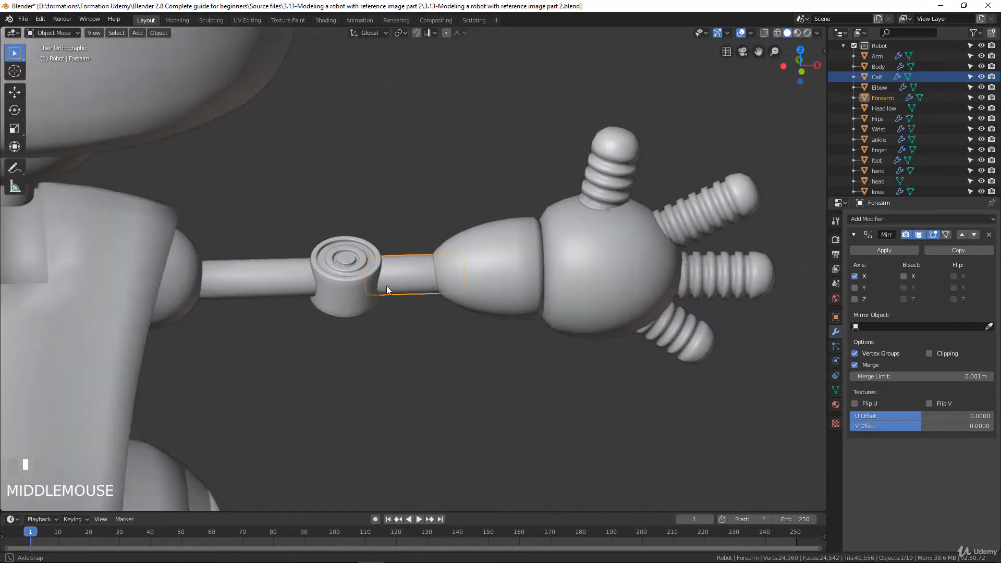
{"action": "middle_click_drag", "start_coordinate": [386, 286], "coordinate": [495, 266]}
{"action": "left_click", "coordinate": [499, 240]}
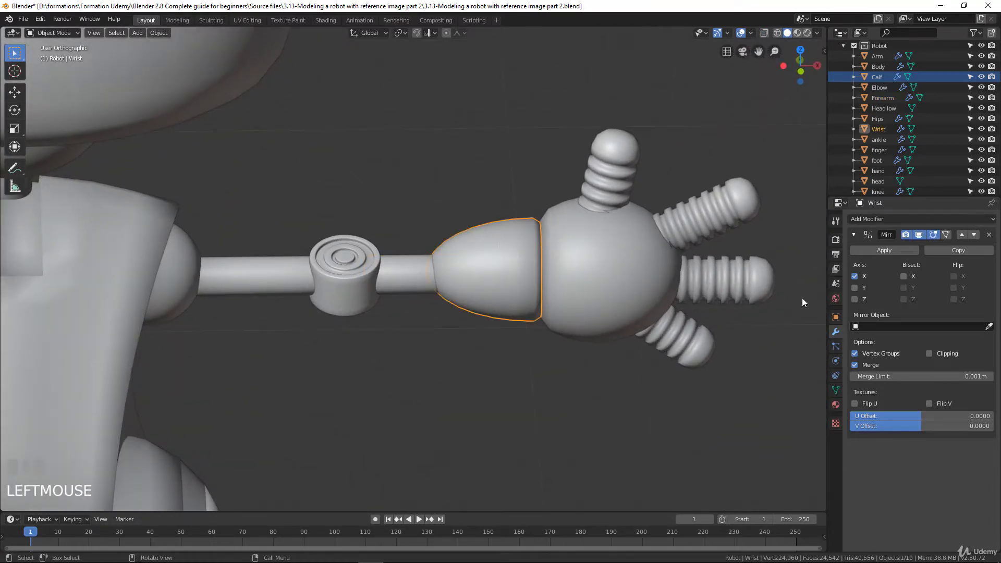
{"action": "left_click", "coordinate": [920, 219]}
{"action": "left_click", "coordinate": [806, 391]}
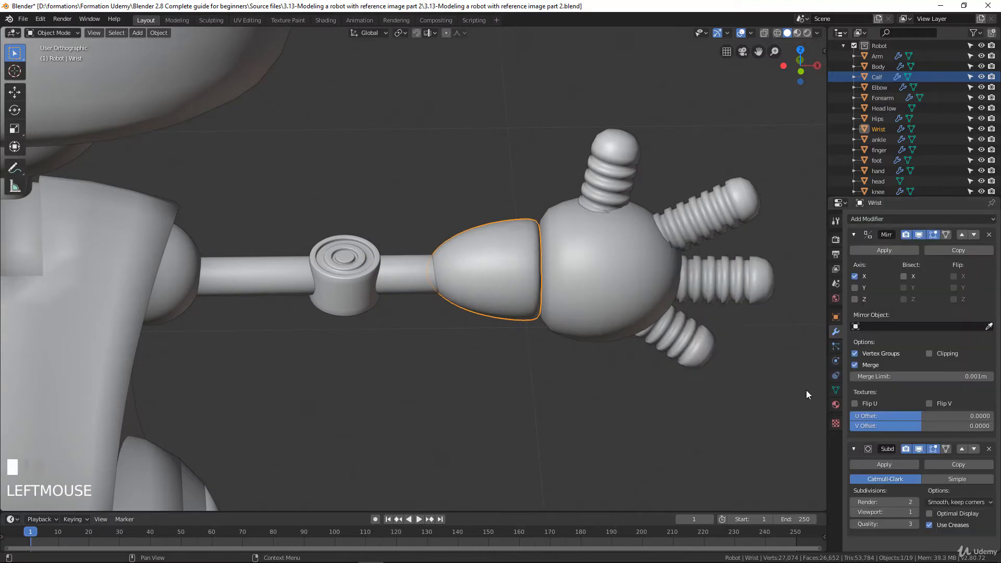
Add a supporting edge loop on the Wrist mesh just before its hand-side rim, with a slide factor of -0.844.
{"action": "scroll", "coordinate": [597, 330], "scroll_direction": "down", "scroll_amount": 3}
{"action": "middle_click_drag", "start_coordinate": [596, 330], "coordinate": [503, 314], "text": "shift"}
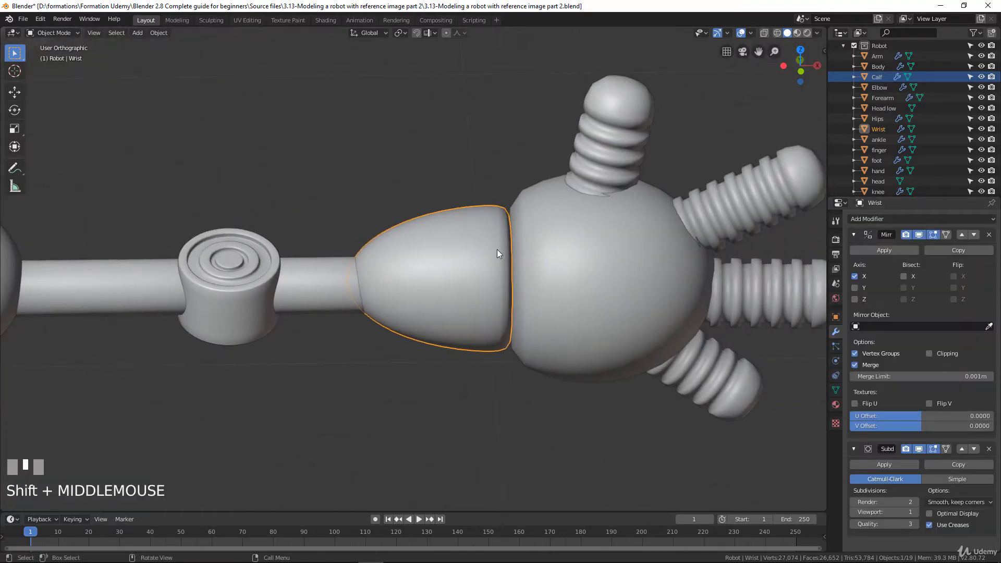
{"action": "key", "text": "Tab"}
{"action": "scroll", "coordinate": [498, 249], "scroll_direction": "up", "scroll_amount": 1}
{"action": "middle_click_drag", "start_coordinate": [537, 231], "coordinate": [499, 184], "text": "shift"}
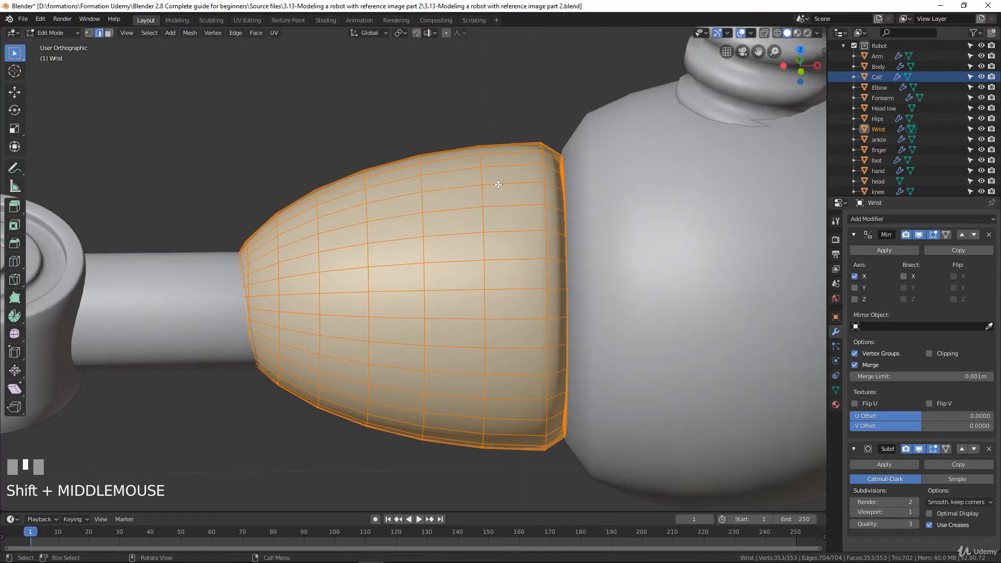
{"action": "key", "text": "ctrl+r"}
{"action": "left_click", "coordinate": [522, 153]}
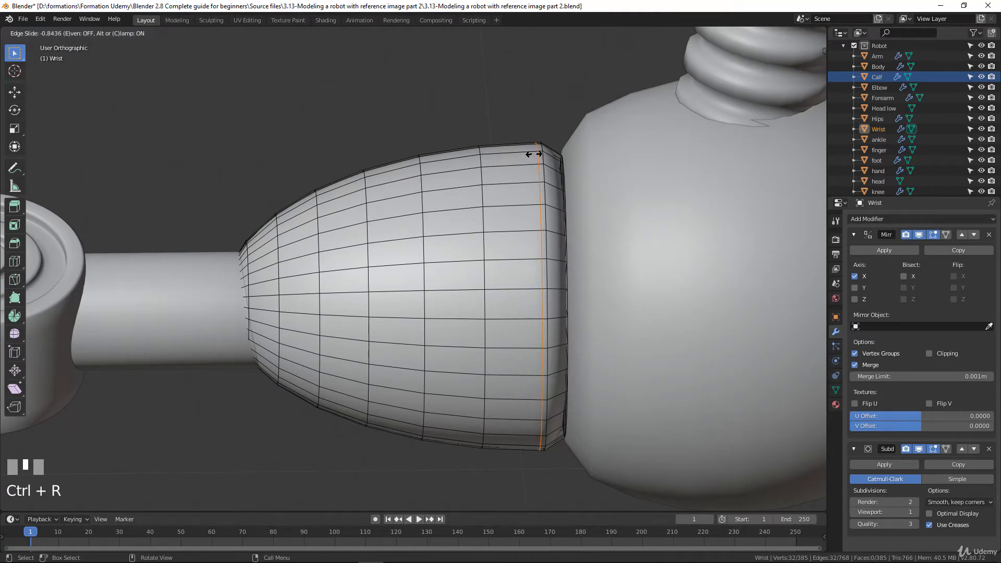
{"action": "left_click", "coordinate": [533, 153]}
Add two closely spaced edge loops near the wrist's wide end, at slide factors 0 and -0.603, and select both.
{"action": "key", "text": "ctrl+r"}
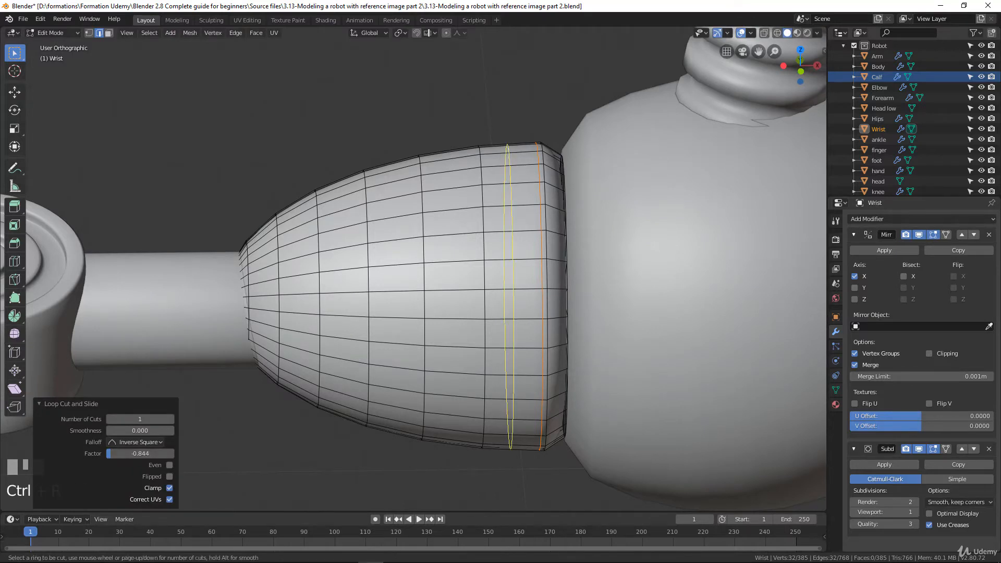
{"action": "left_click", "coordinate": [499, 151]}
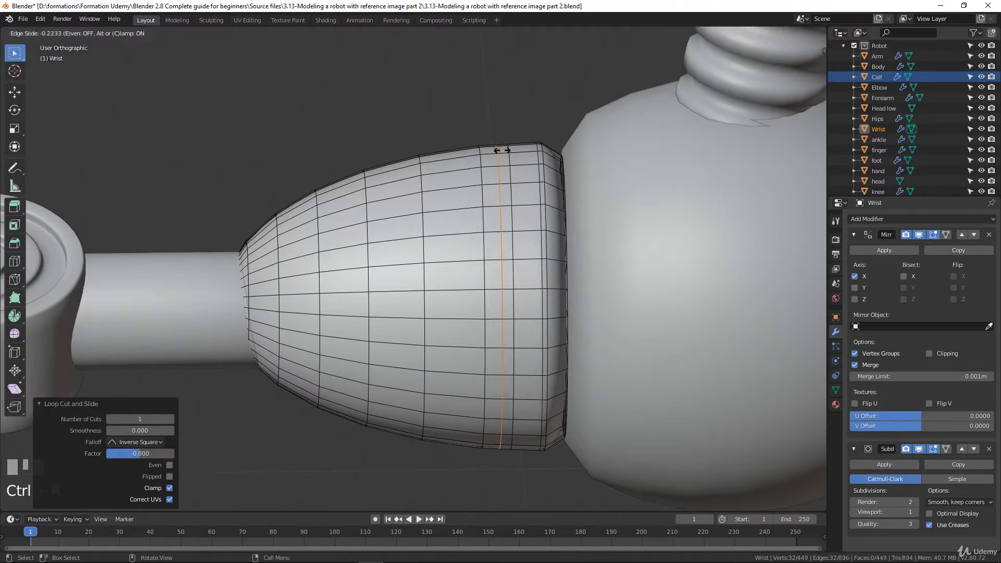
{"action": "left_click", "coordinate": [521, 171]}
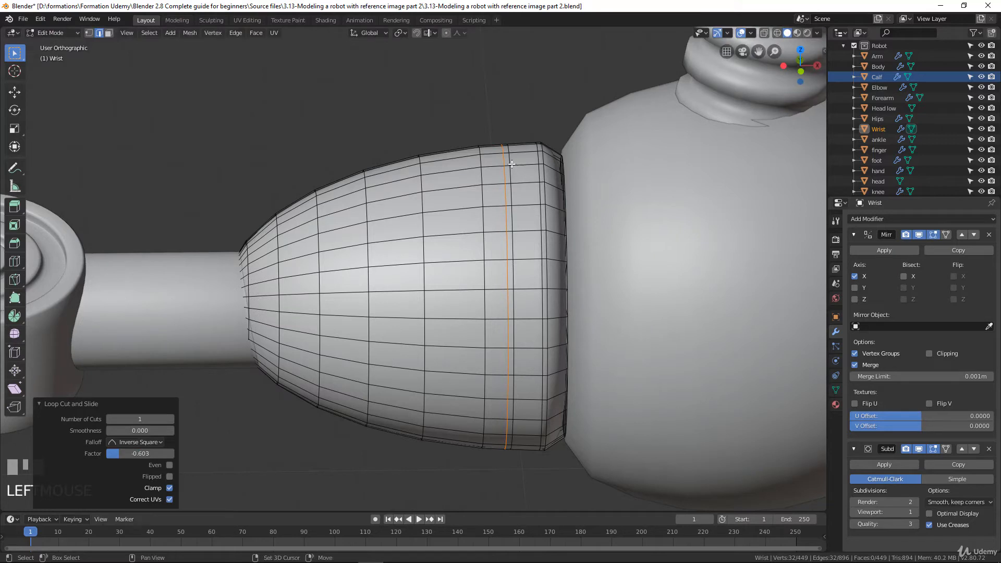
{"action": "left_click", "coordinate": [509, 158], "text": "alt+shift"}
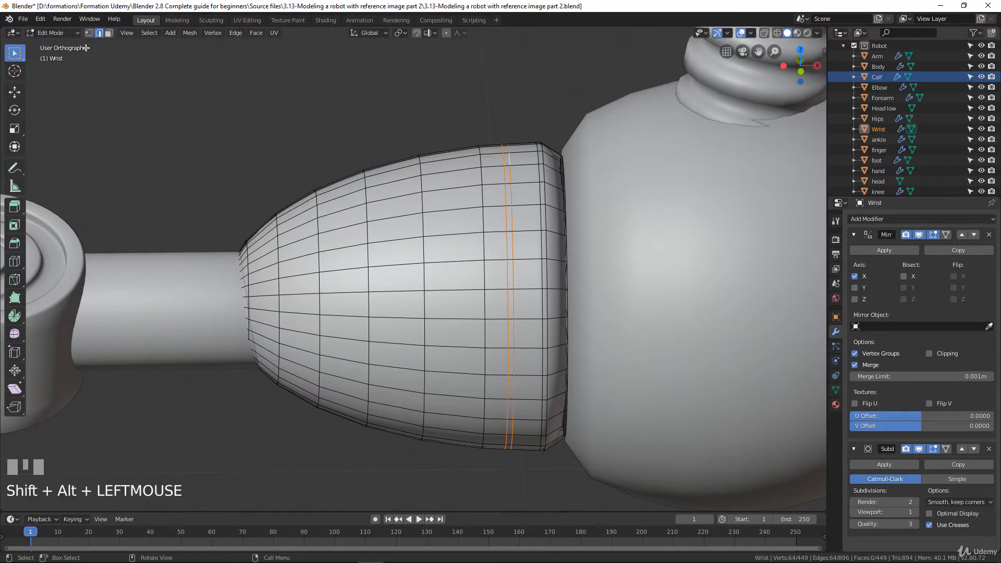
Extrude the narrow band of faces around the wrist in place and shrink it inward by 0.00449 m to form a groove.
{"action": "left_click", "coordinate": [89, 32]}
{"action": "scroll", "coordinate": [555, 214], "scroll_direction": "up", "scroll_amount": 2}
{"action": "middle_click_drag", "start_coordinate": [555, 214], "coordinate": [520, 212], "text": "shift"}
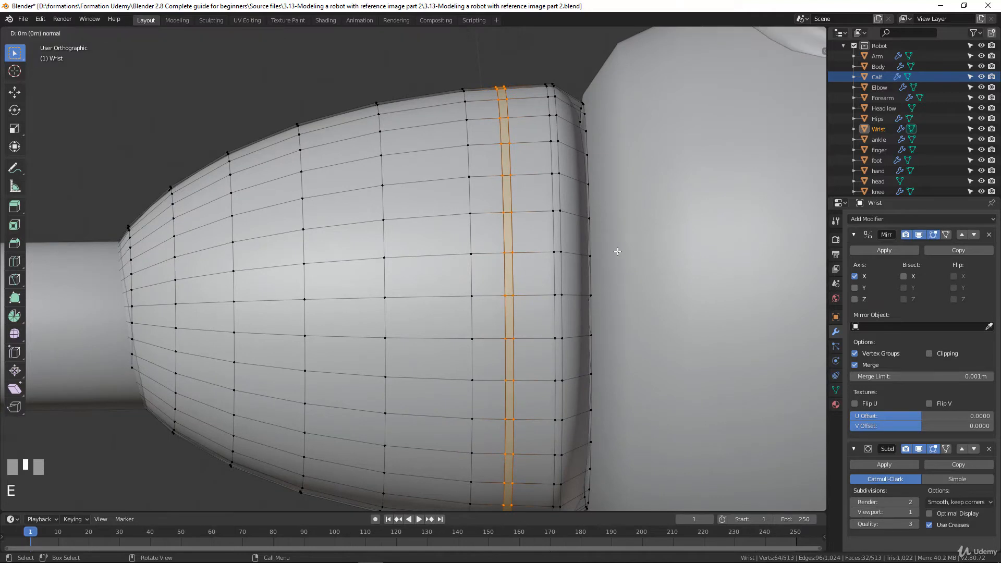
{"action": "key", "text": "e"}
{"action": "right_click", "coordinate": [651, 274]}
{"action": "key", "text": "alt+s"}
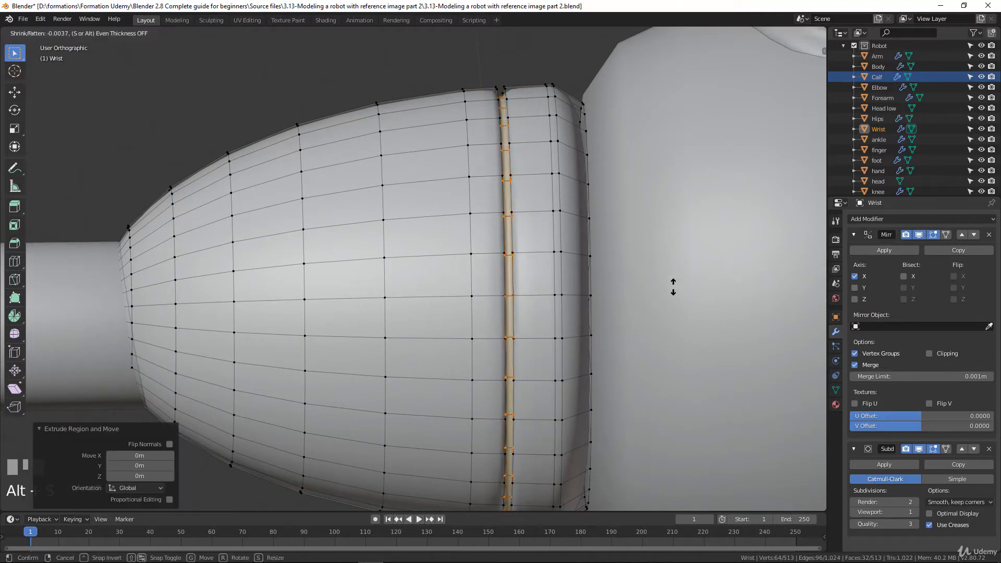
{"action": "left_click", "coordinate": [673, 286]}
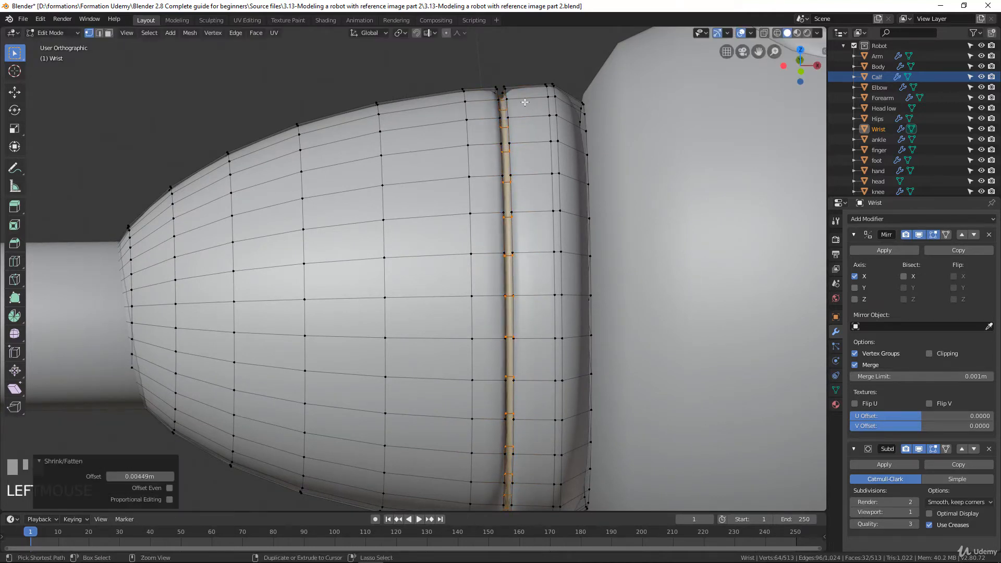
Add supporting edge loops on both sides of the wrist groove, at slide factors 0.771 and -0.654, and finish editing the mesh.
{"action": "key", "text": "ctrl+r"}
{"action": "left_click", "coordinate": [518, 103]}
{"action": "left_click", "coordinate": [511, 103]}
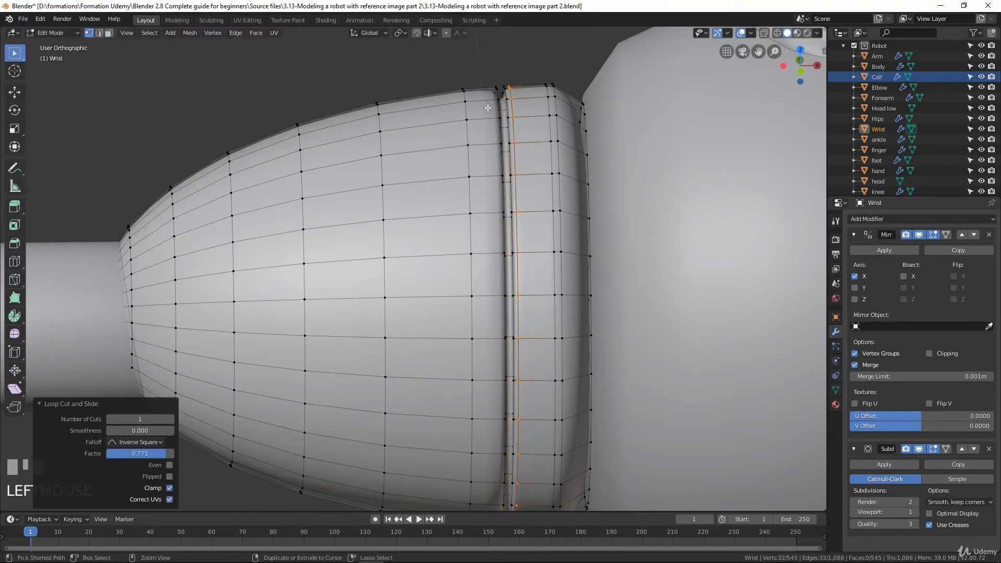
{"action": "key", "text": "ctrl+r"}
{"action": "left_click", "coordinate": [493, 102]}
{"action": "left_click", "coordinate": [494, 102]}
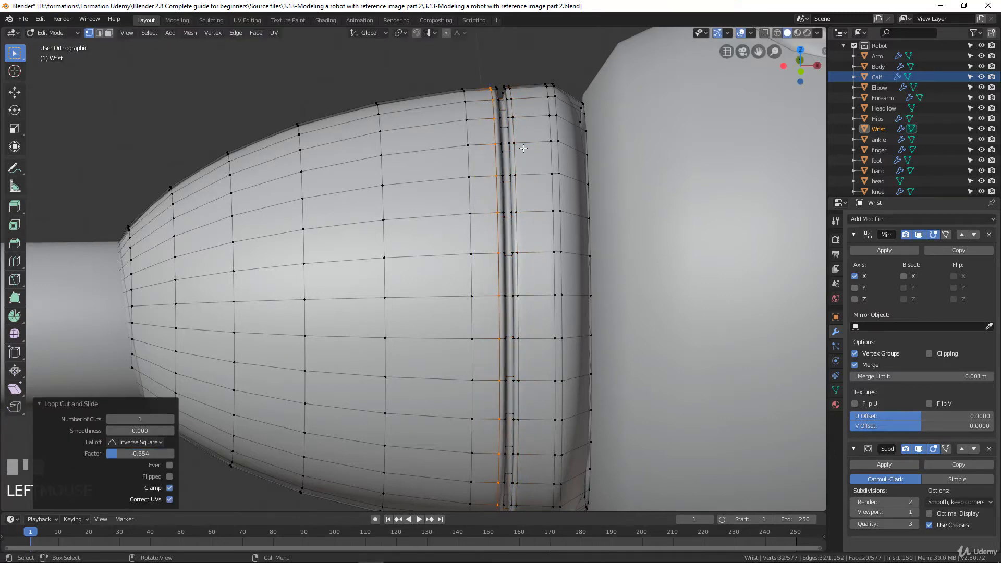
{"action": "key", "text": "Tab"}
{"action": "scroll", "coordinate": [511, 209], "scroll_direction": "down", "scroll_amount": 6}
{"action": "scroll", "coordinate": [471, 224], "scroll_direction": "down", "scroll_amount": 3}
{"action": "middle_click_drag", "start_coordinate": [405, 264], "coordinate": [452, 252]}
{"action": "scroll", "coordinate": [494, 248], "scroll_direction": "up", "scroll_amount": 4}
{"action": "key", "text": "Tab"}
{"action": "key", "text": "Tab"}
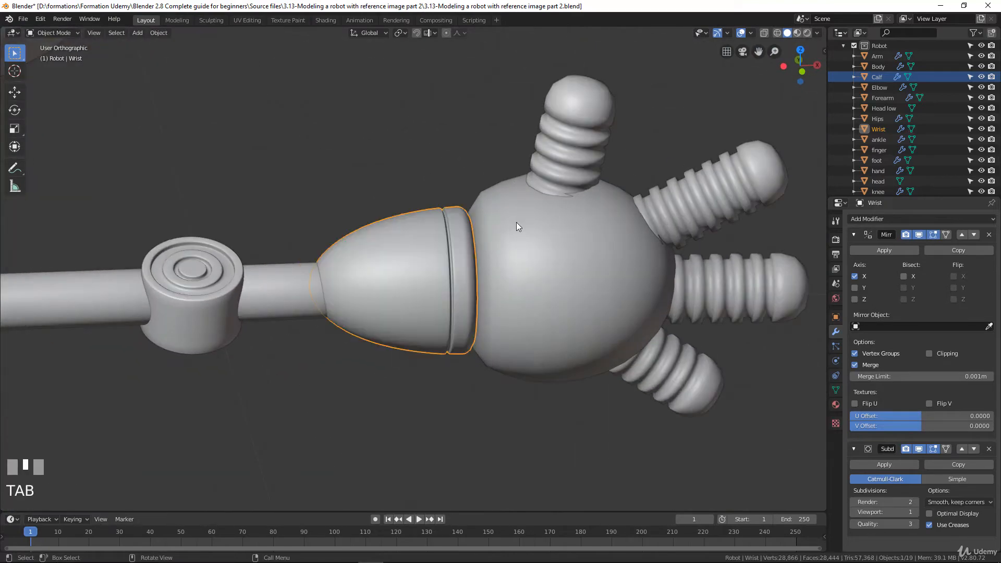
Open the hand mesh for editing, add two closely spaced edge loops near the wrist end, and select the band between them.
{"action": "left_click", "coordinate": [516, 222]}
{"action": "key", "text": "Tab"}
{"action": "scroll", "coordinate": [517, 222], "scroll_direction": "up", "scroll_amount": 2}
{"action": "middle_click_drag", "start_coordinate": [544, 240], "coordinate": [524, 238], "text": "shift"}
{"action": "scroll", "coordinate": [524, 152], "scroll_direction": "up", "scroll_amount": 3}
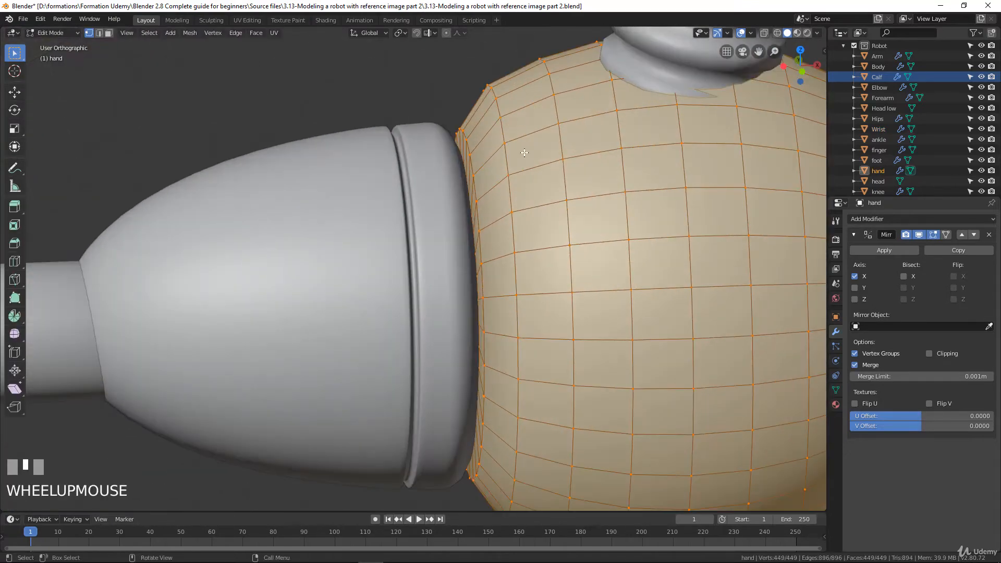
{"action": "key", "text": "ctrl+r"}
{"action": "left_click", "coordinate": [519, 111]}
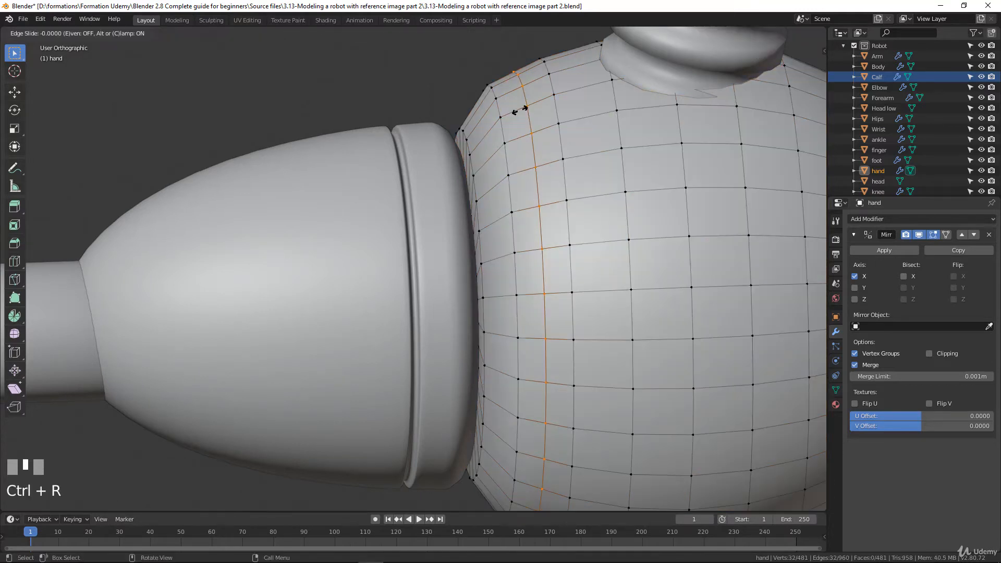
{"action": "left_click", "coordinate": [519, 110]}
{"action": "key", "text": "g"}
{"action": "key", "text": "g"}
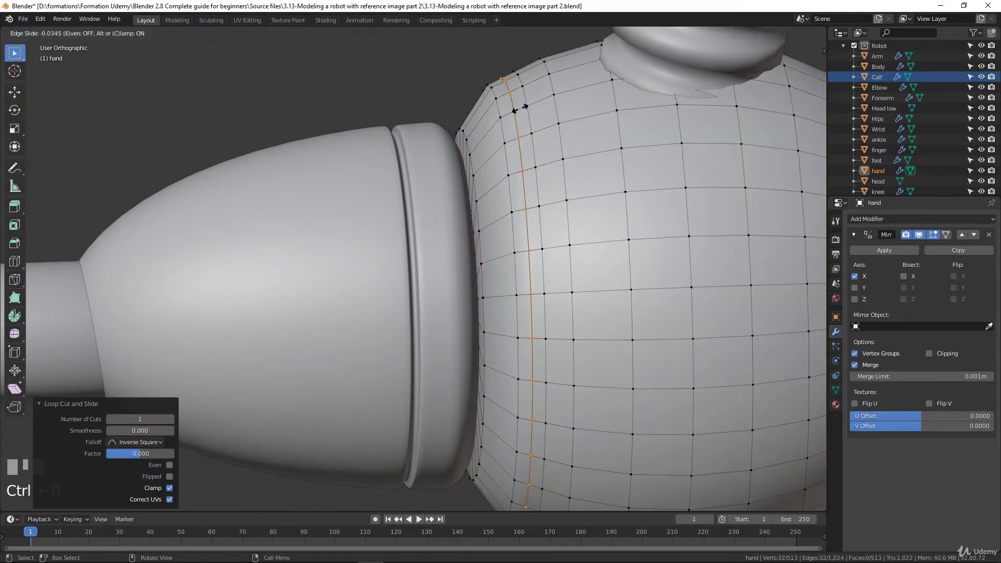
{"action": "left_click", "coordinate": [520, 108]}
{"action": "left_click", "coordinate": [531, 135], "text": "alt+shift"}
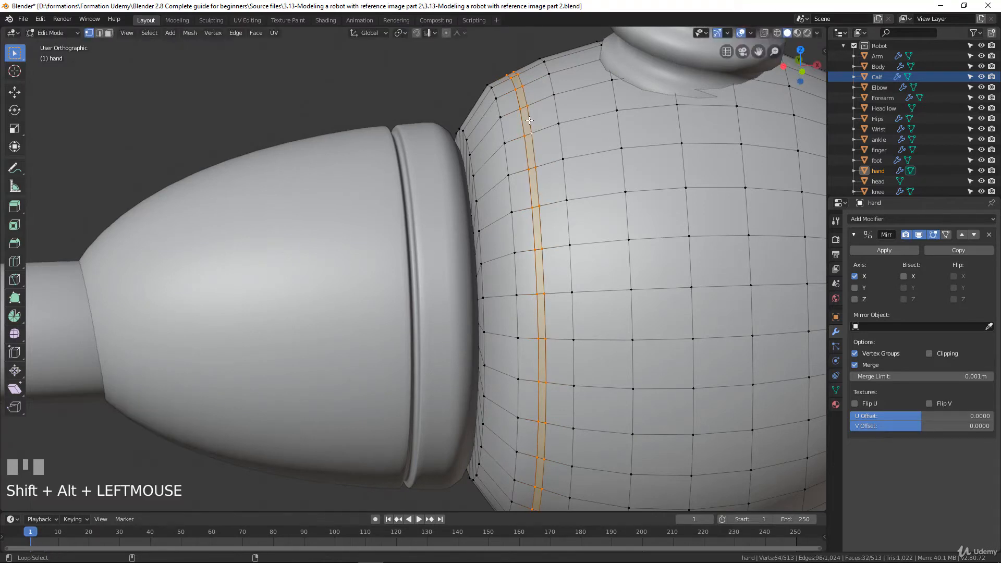
Extrude the selected band around the hand in place and shrink it inward by 0.00294 m to form a groove.
{"action": "key", "text": "e"}
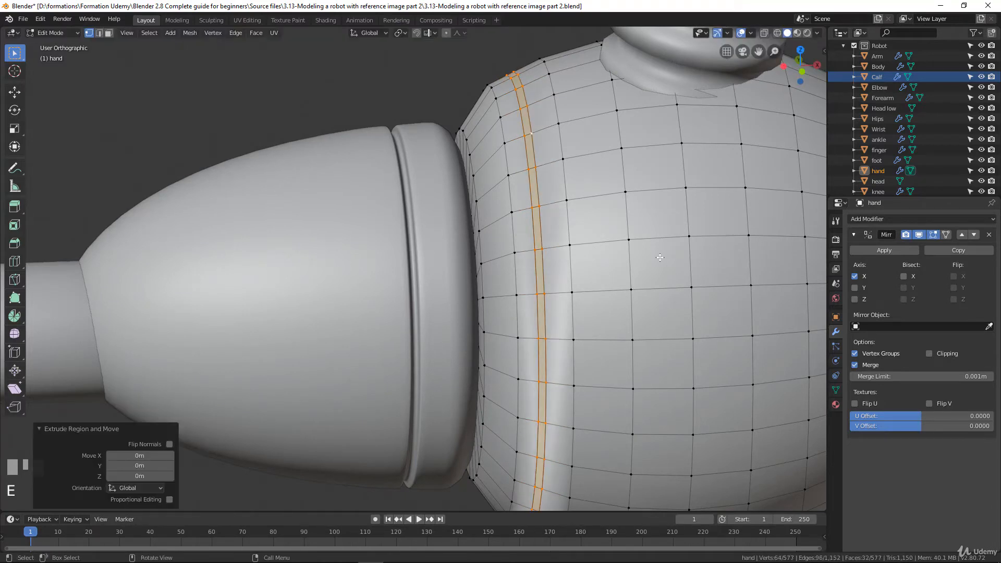
{"action": "key", "text": "alt+s"}
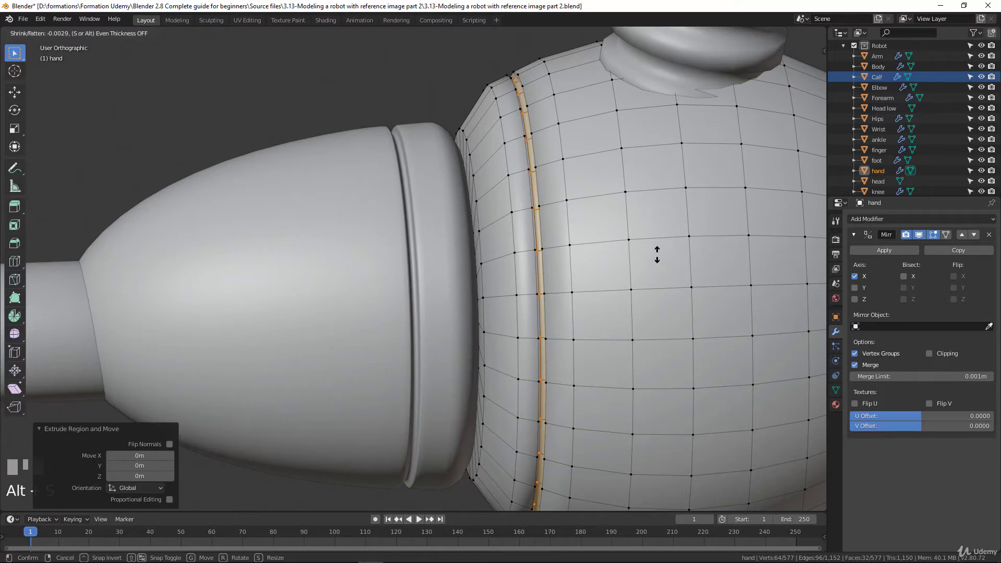
{"action": "left_click", "coordinate": [656, 255]}
Add supporting edge loops on both sides of the hand groove, at slide factors 0.752 and -0.633, and return to Object Mode.
{"action": "key", "text": "ctrl+r"}
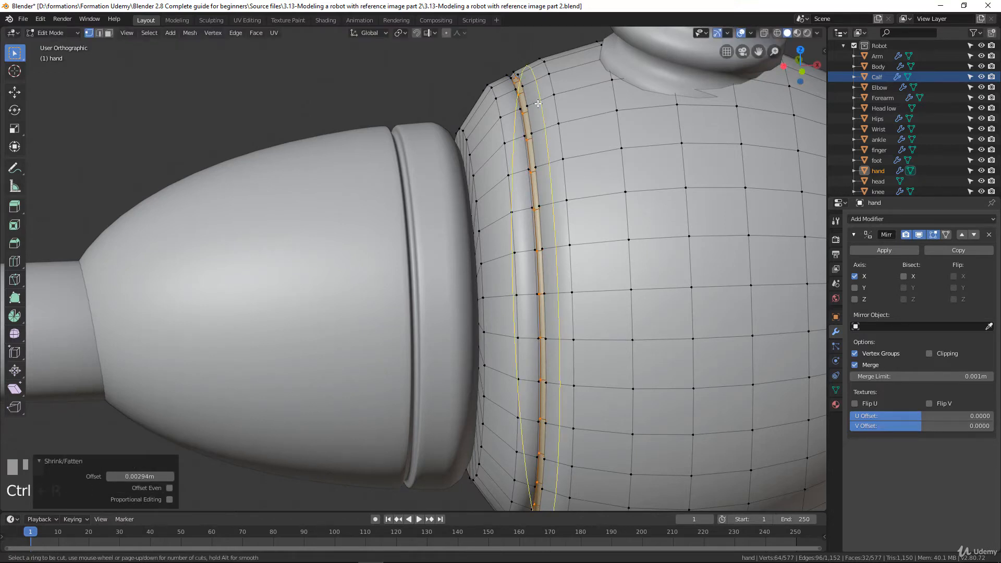
{"action": "left_click", "coordinate": [535, 105]}
{"action": "left_click", "coordinate": [532, 105]}
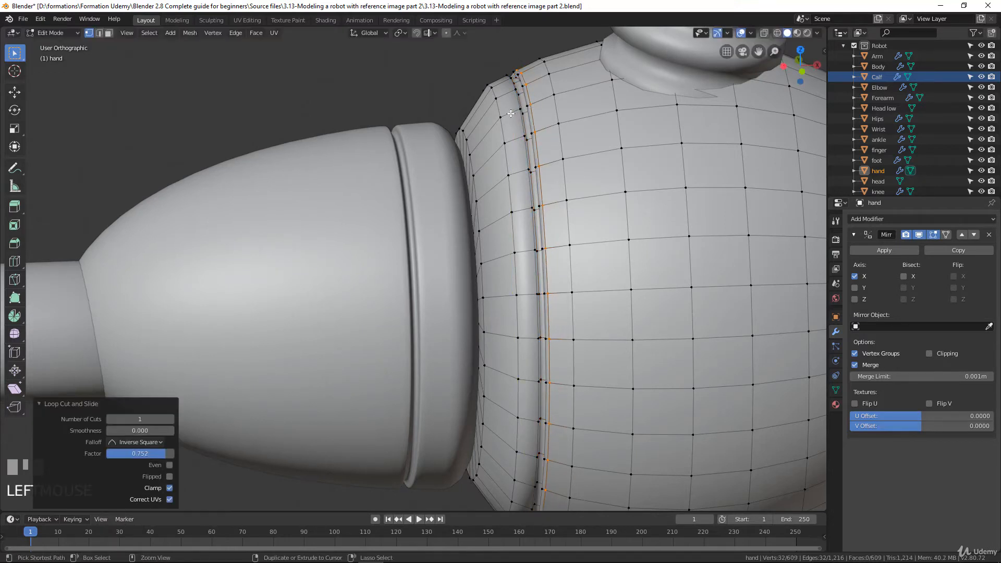
{"action": "key", "text": "ctrl+r"}
{"action": "left_click", "coordinate": [525, 104]}
{"action": "left_click", "coordinate": [524, 102]}
{"action": "scroll", "coordinate": [524, 103], "scroll_direction": "down", "scroll_amount": 5}
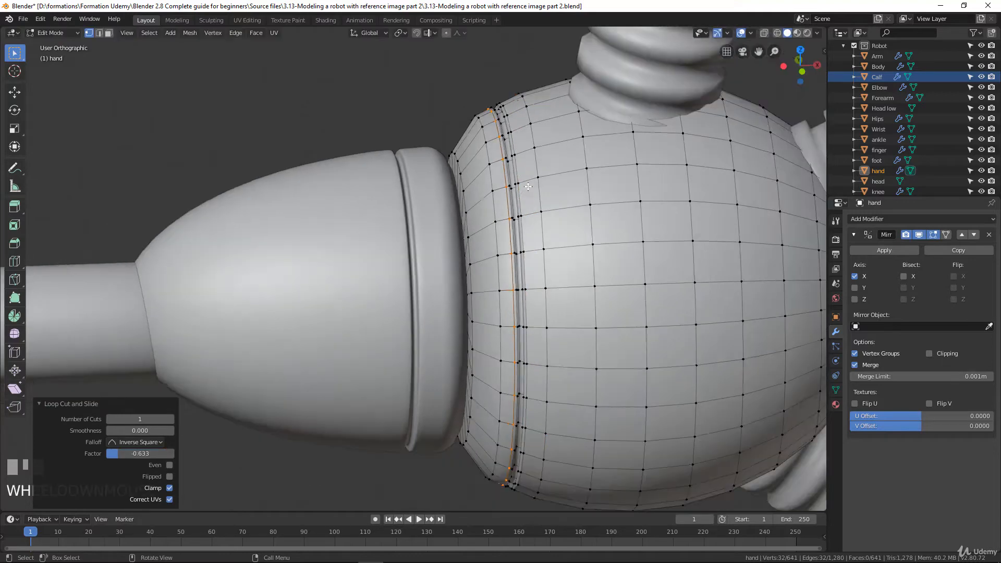
{"action": "key", "text": "Tab"}
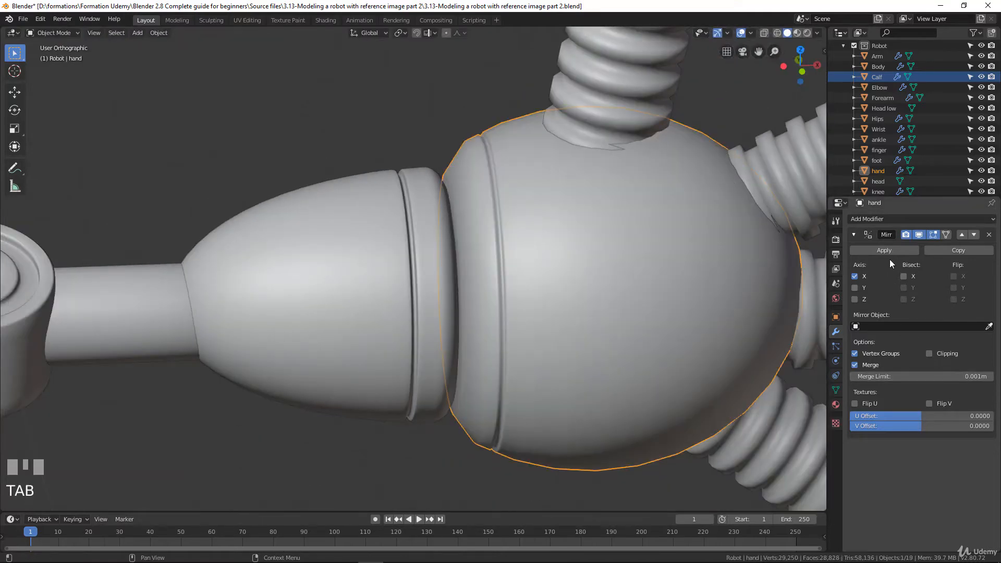
Add a Subdivision Surface modifier to the hand object.
{"action": "left_click", "coordinate": [887, 219]}
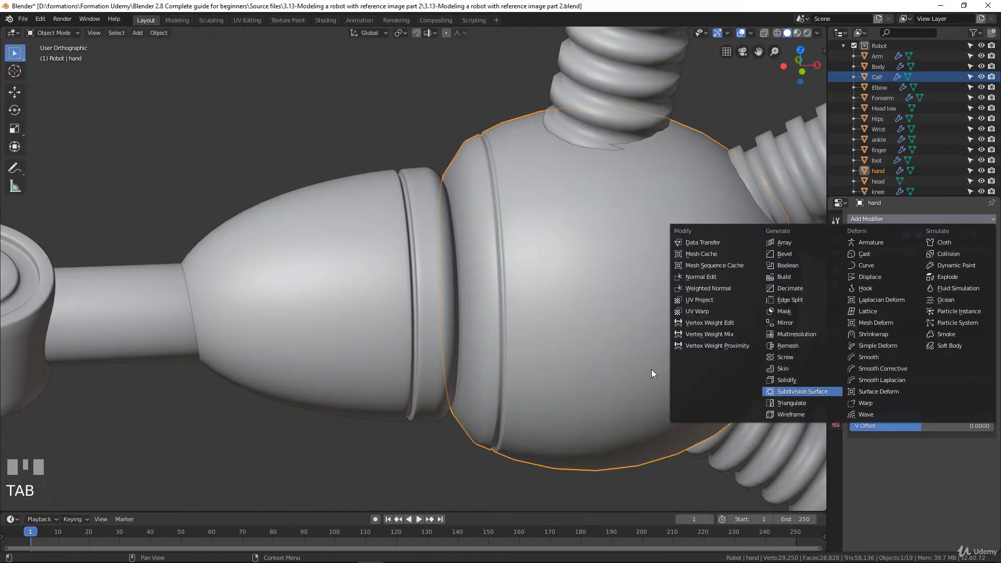
{"action": "scroll", "coordinate": [490, 280], "scroll_direction": "down", "scroll_amount": 5}
{"action": "middle_click_drag", "start_coordinate": [462, 234], "coordinate": [478, 124]}
{"action": "scroll", "coordinate": [468, 271], "scroll_direction": "up", "scroll_amount": 4}
Add a supporting edge loop close to the hand's wrist-side rim, with a slide factor of about -0.88, and finish editing the mesh.
{"action": "key", "text": "Tab"}
{"action": "scroll", "coordinate": [464, 221], "scroll_direction": "up", "scroll_amount": 3}
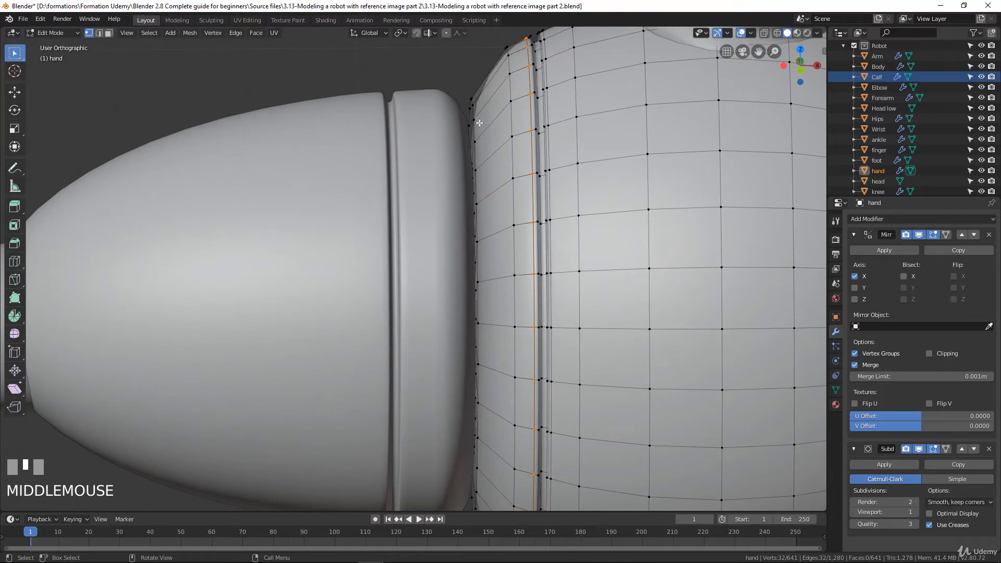
{"action": "key", "text": "ctrl"}
{"action": "key", "text": "ctrl+r"}
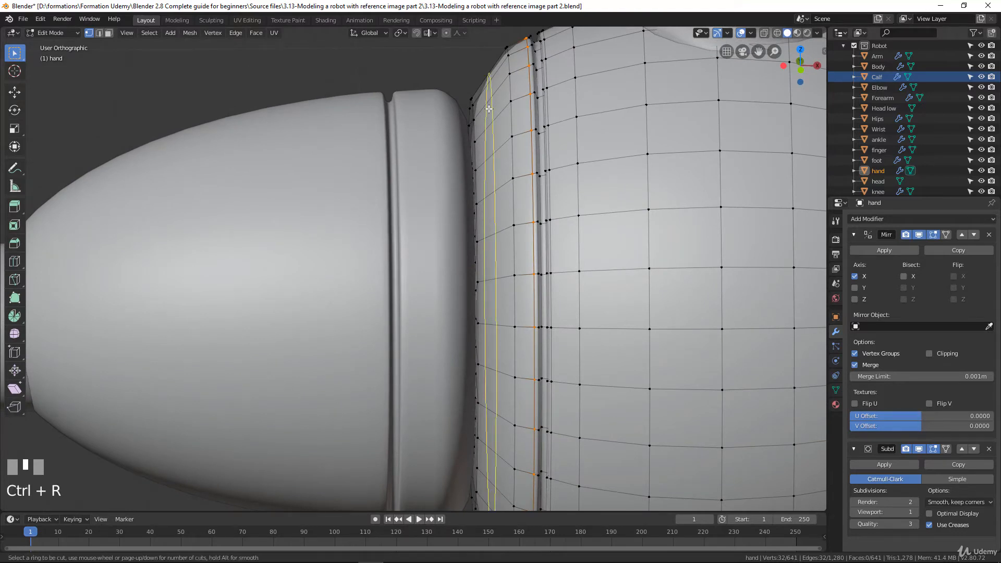
{"action": "left_click", "coordinate": [488, 111]}
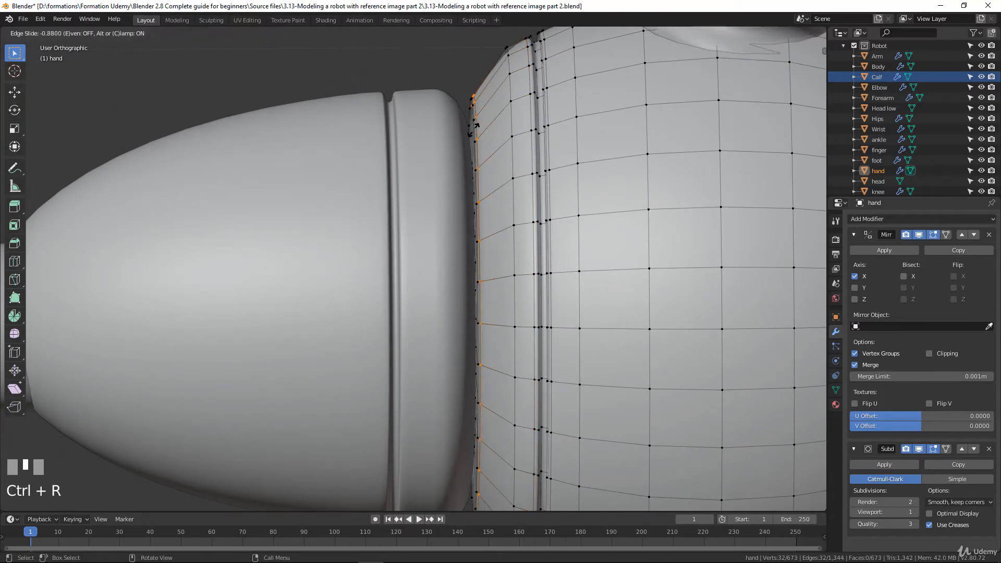
{"action": "left_click", "coordinate": [474, 128]}
{"action": "key", "text": "Tab"}
Add a supporting edge loop on the Wrist mesh at its outermost hand-side edge, with a slide factor of about -0.73, and return to Object Mode.
{"action": "left_click", "coordinate": [447, 138]}
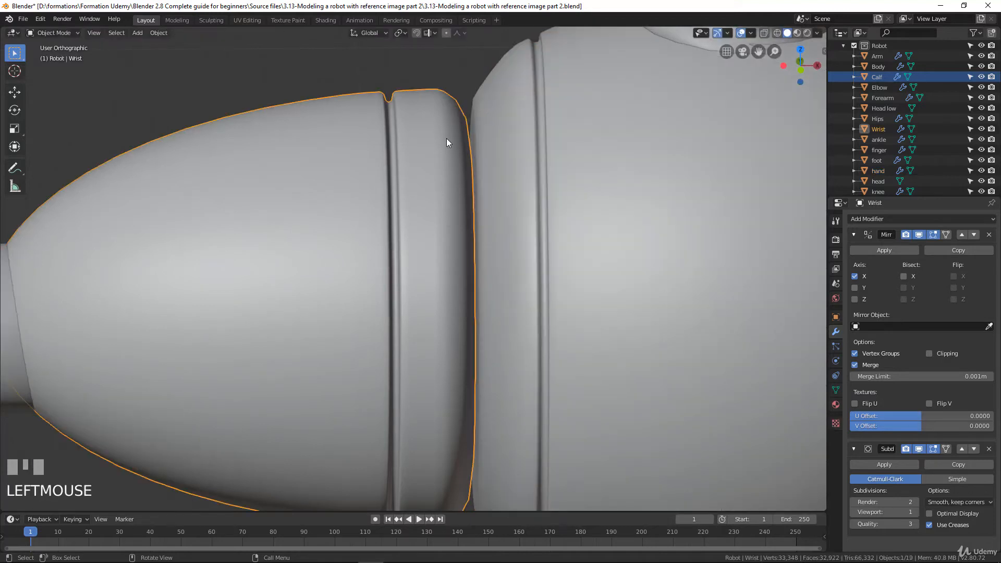
{"action": "key", "text": "Tab"}
{"action": "middle_click_drag", "start_coordinate": [447, 139], "coordinate": [453, 111]}
{"action": "key", "text": "ctrl"}
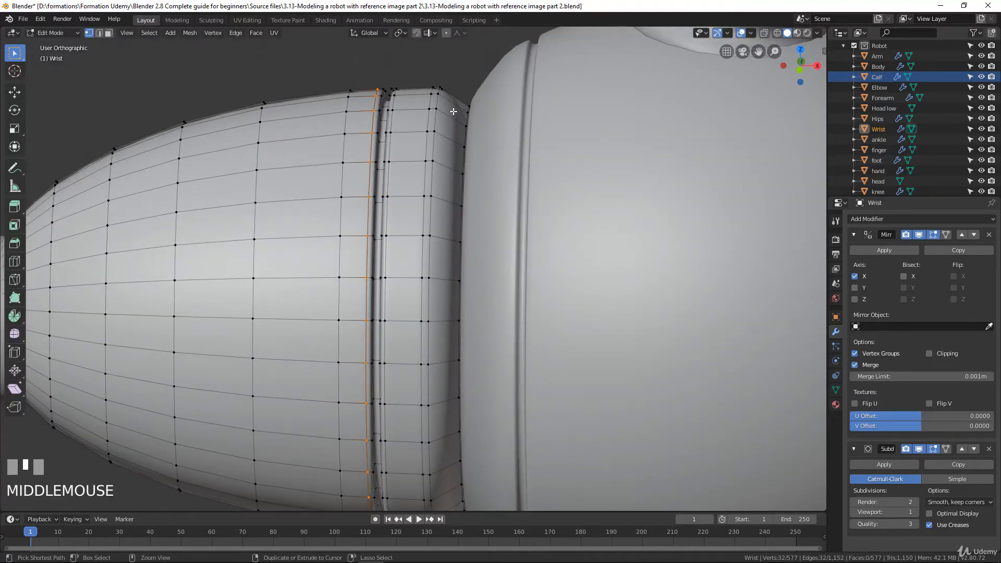
{"action": "key", "text": "ctrl+r"}
{"action": "left_click", "coordinate": [453, 111]}
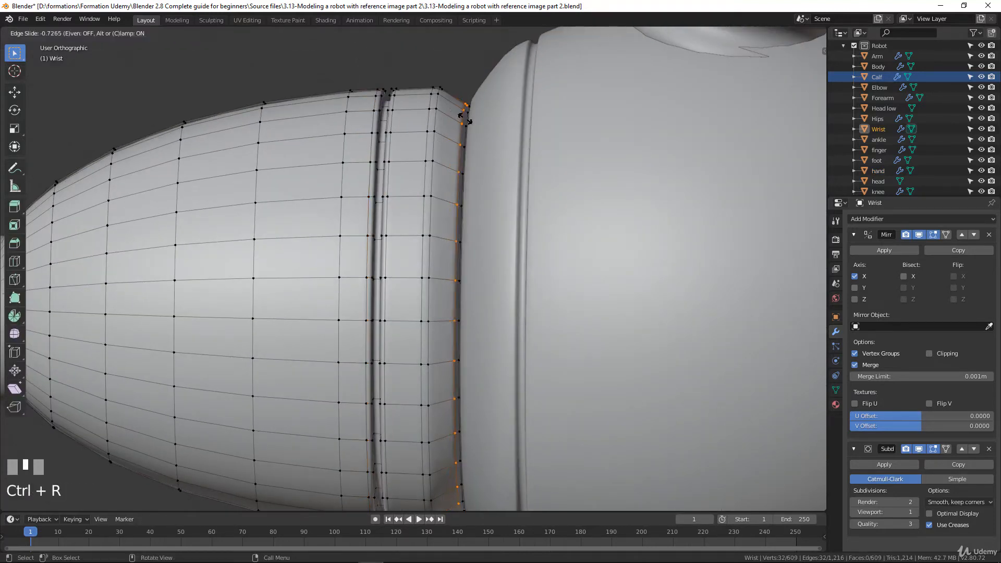
{"action": "left_click", "coordinate": [466, 119]}
{"action": "scroll", "coordinate": [443, 157], "scroll_direction": "down", "scroll_amount": 5}
{"action": "key", "text": "Tab"}
{"action": "middle_click_drag", "start_coordinate": [422, 205], "coordinate": [464, 189]}
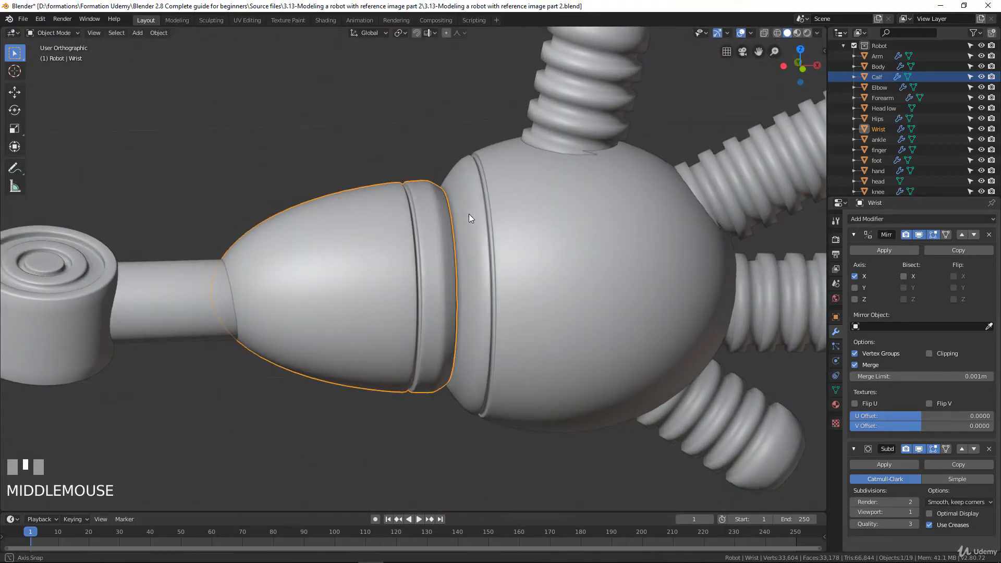
Clear the selection and add a Subdivision Surface modifier to the finger object.
{"action": "scroll", "coordinate": [448, 230], "scroll_direction": "down", "scroll_amount": 4}
{"action": "middle_click_drag", "start_coordinate": [431, 243], "coordinate": [449, 218]}
{"action": "key", "text": "a"}
{"action": "scroll", "coordinate": [412, 247], "scroll_direction": "down", "scroll_amount": 3}
{"action": "middle_click_drag", "start_coordinate": [410, 249], "coordinate": [480, 236], "text": "shift"}
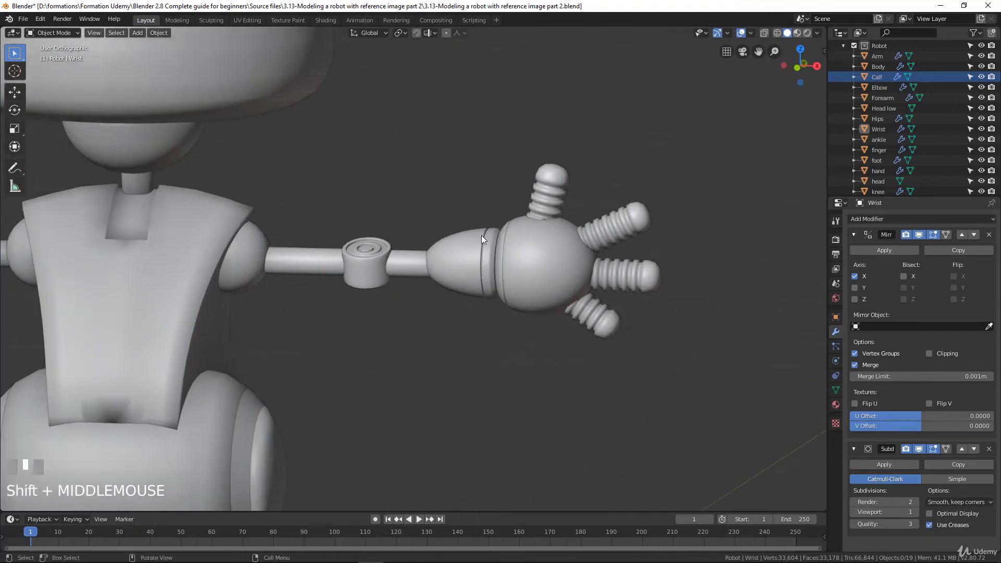
{"action": "middle_click_drag", "start_coordinate": [571, 243], "coordinate": [584, 241]}
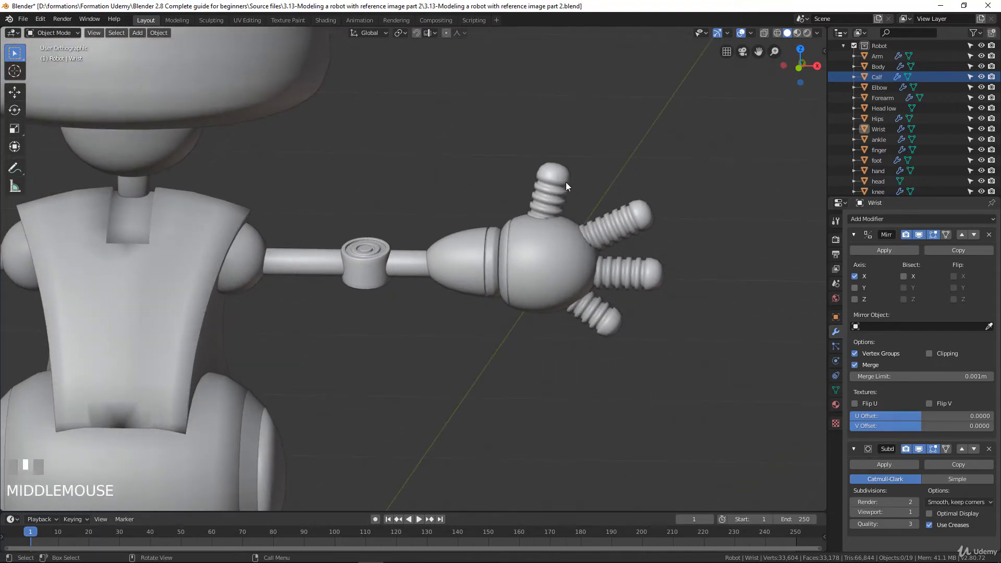
{"action": "left_click", "coordinate": [666, 265]}
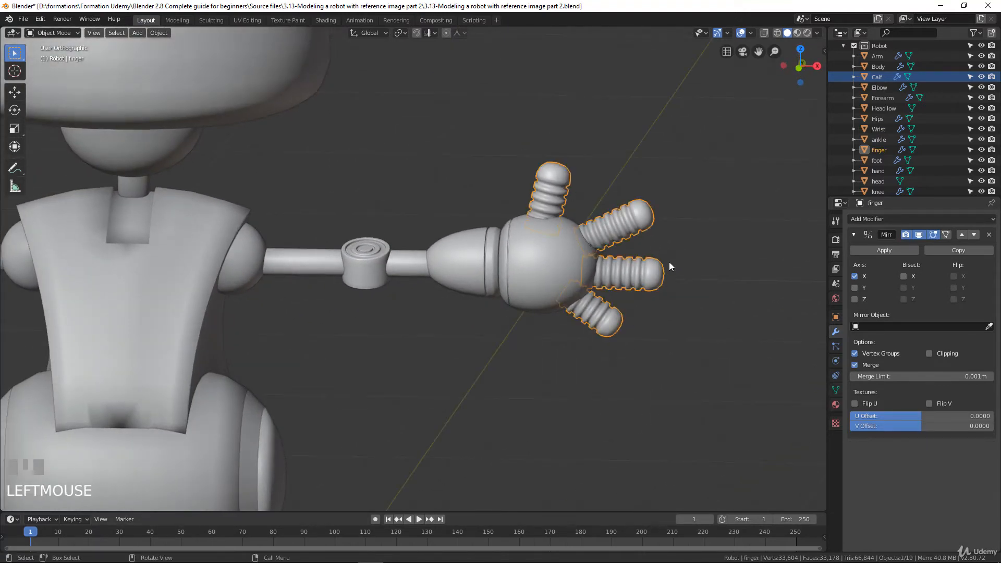
{"action": "left_click", "coordinate": [864, 220]}
{"action": "left_click", "coordinate": [791, 392]}
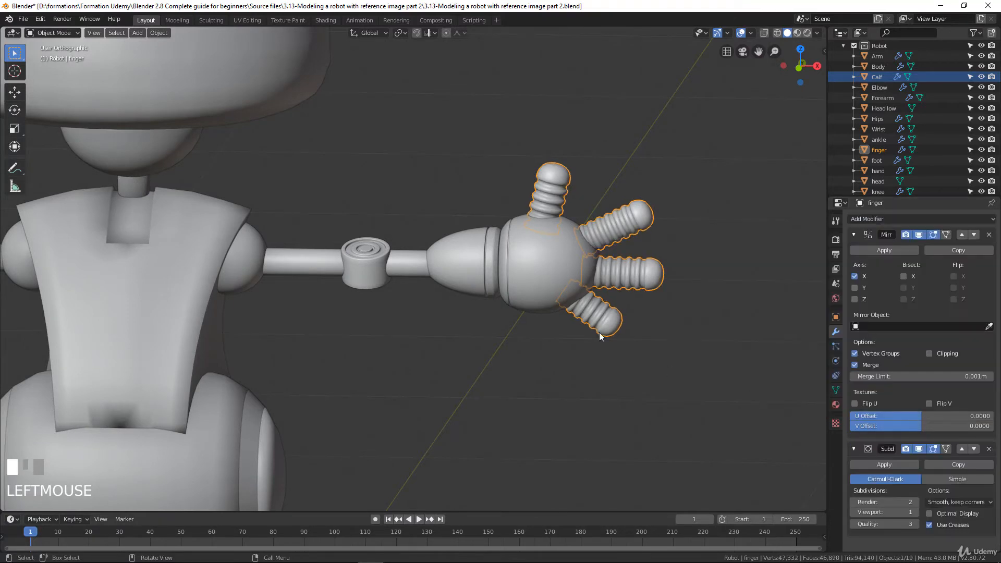
Select the Body object and add a Subdivision Surface modifier to it.
{"action": "middle_click_drag", "start_coordinate": [566, 245], "coordinate": [546, 239]}
{"action": "scroll", "coordinate": [524, 251], "scroll_direction": "down", "scroll_amount": 2}
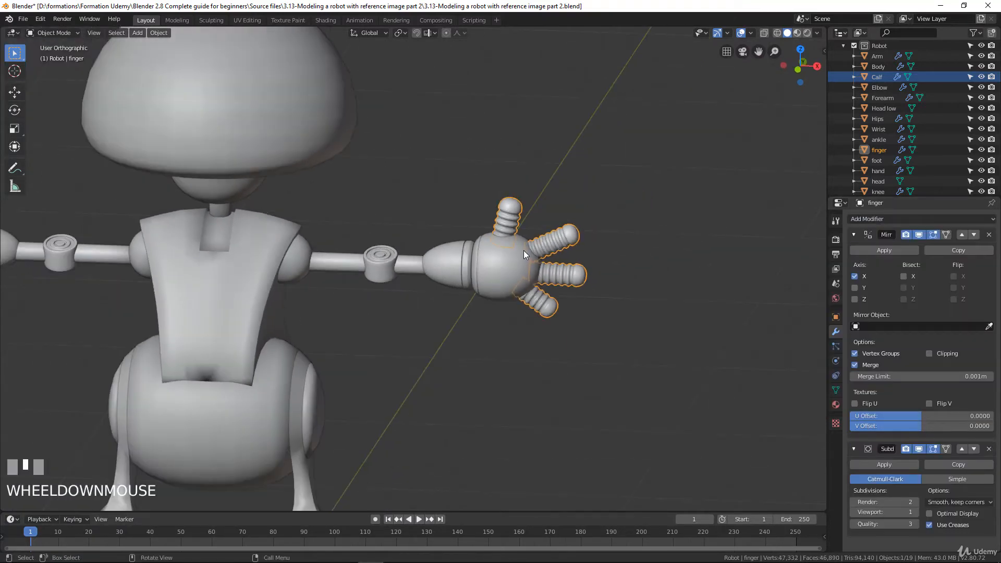
{"action": "scroll", "coordinate": [483, 251], "scroll_direction": "down", "scroll_amount": 3}
{"action": "scroll", "coordinate": [474, 265], "scroll_direction": "up", "scroll_amount": 3}
{"action": "middle_click_drag", "start_coordinate": [474, 265], "coordinate": [446, 211], "text": "shift"}
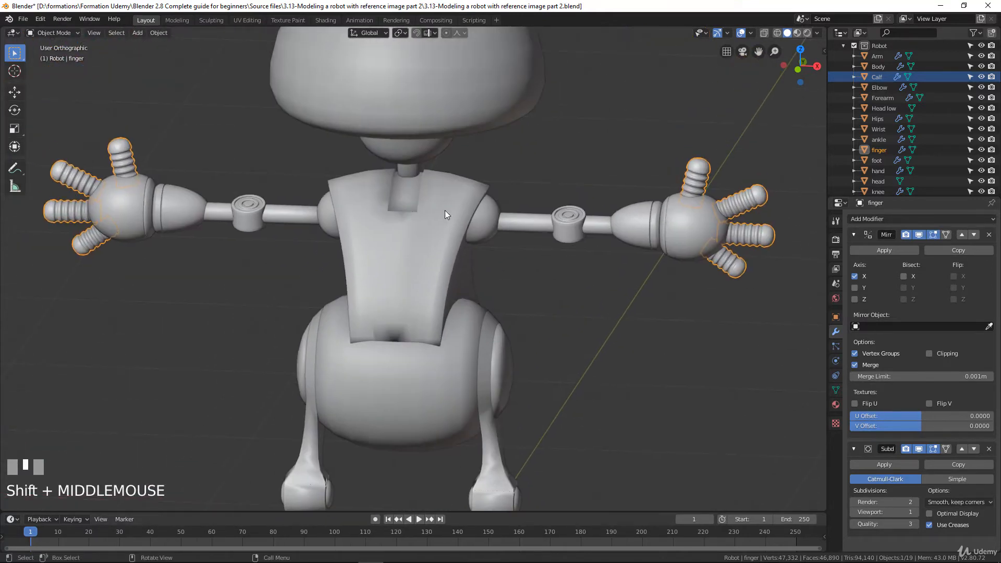
{"action": "scroll", "coordinate": [459, 232], "scroll_direction": "up", "scroll_amount": 1}
{"action": "left_click", "coordinate": [451, 244]}
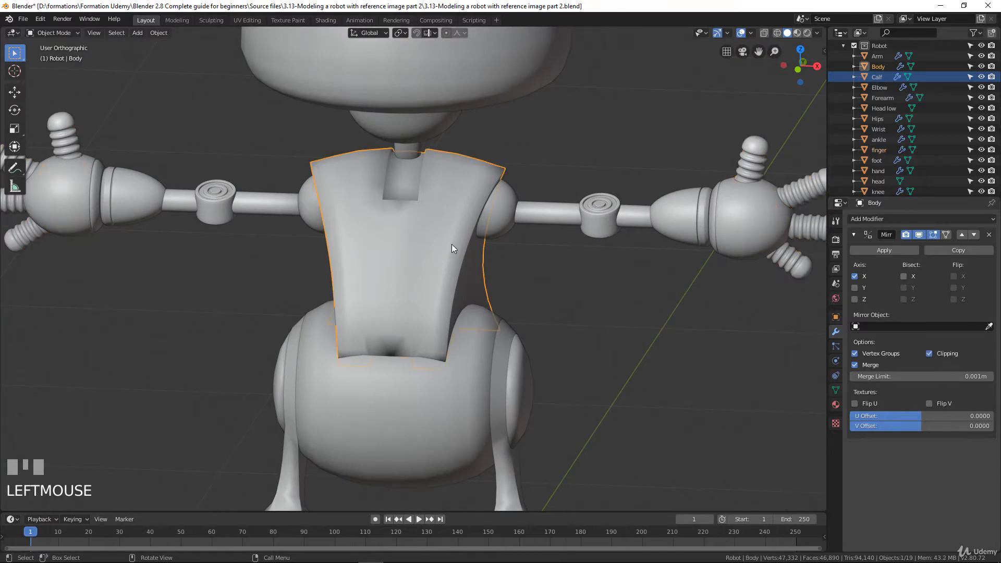
{"action": "scroll", "coordinate": [448, 261], "scroll_direction": "up", "scroll_amount": 1}
{"action": "scroll", "coordinate": [447, 276], "scroll_direction": "up", "scroll_amount": 1}
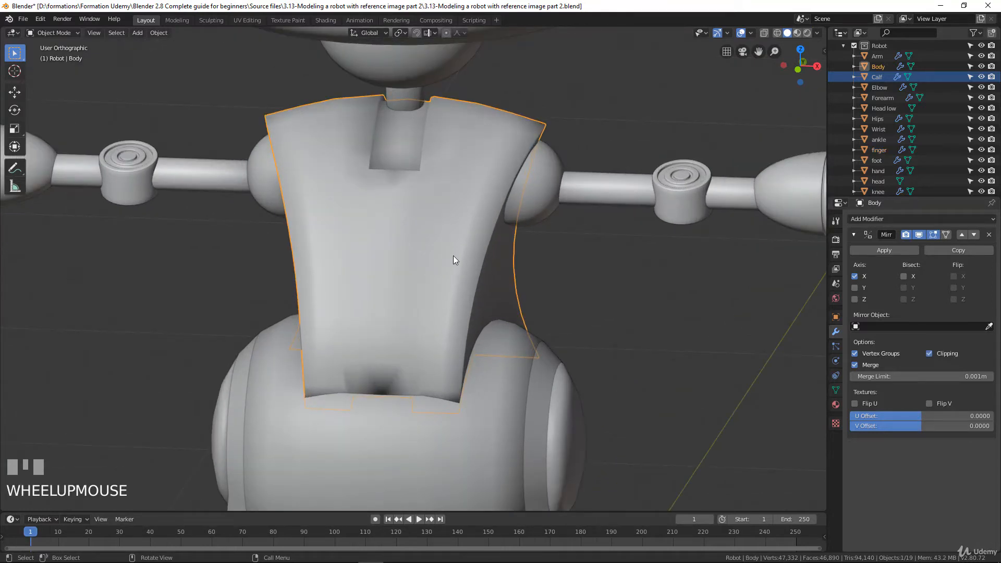
{"action": "key", "text": "KP_1"}
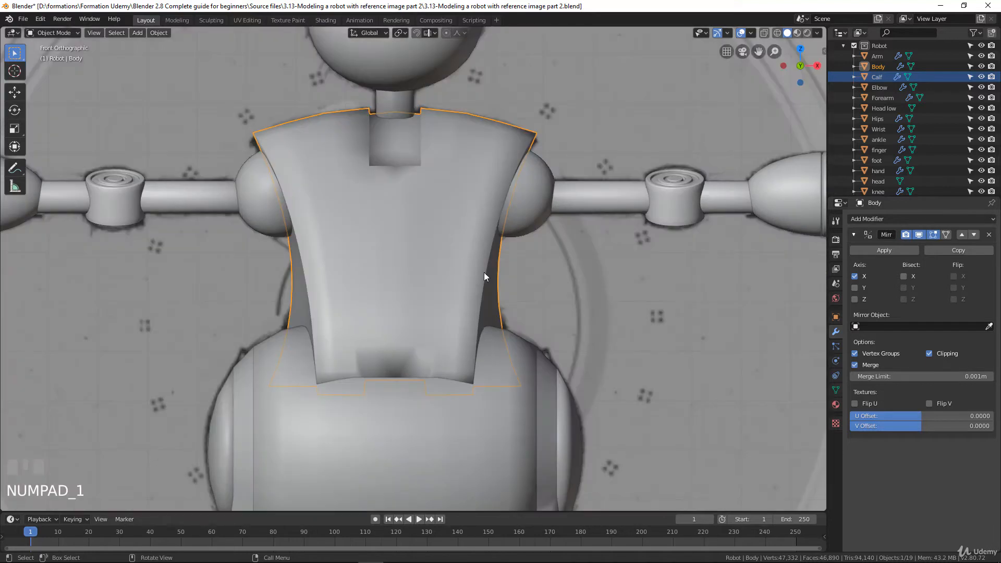
{"action": "left_click", "coordinate": [913, 219]}
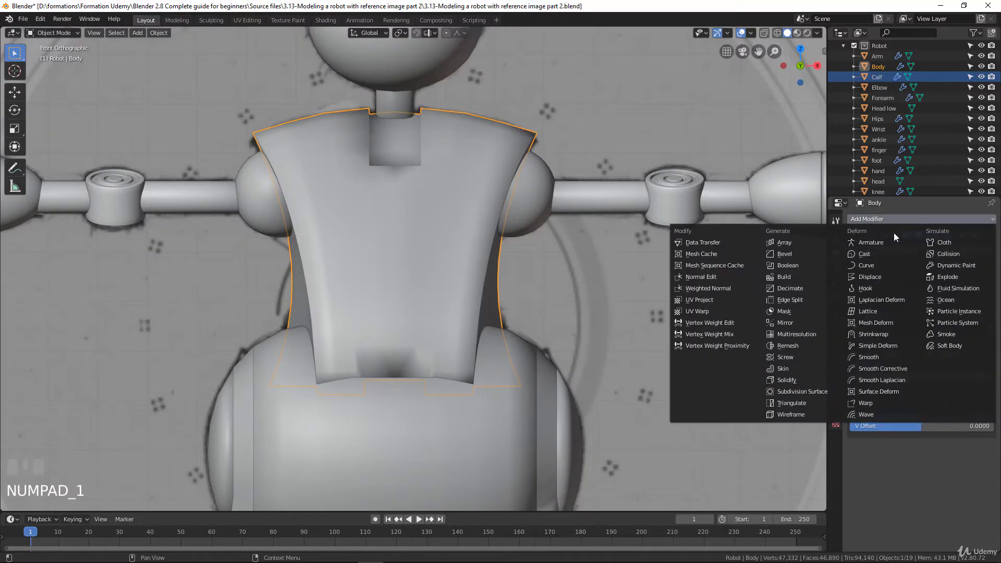
{"action": "left_click", "coordinate": [799, 391]}
Add a supporting edge loop close to the Body's front side edge, with a slide factor of about 0.59, and return to Object Mode.
{"action": "middle_click_drag", "start_coordinate": [559, 355], "coordinate": [558, 139]}
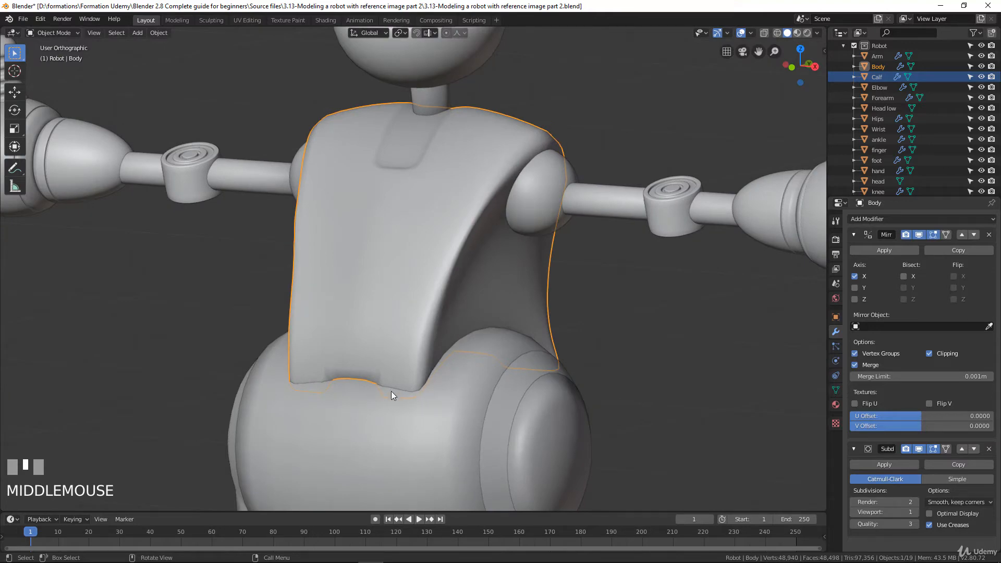
{"action": "mouse_move", "coordinate": [386, 343]}
{"action": "middle_mouse_down"}
{"action": "mouse_move", "coordinate": [494, 351]}
{"action": "mouse_move", "coordinate": [367, 348]}
{"action": "mouse_move", "coordinate": [467, 340]}
{"action": "mouse_move", "coordinate": [393, 349]}
{"action": "middle_mouse_up"}
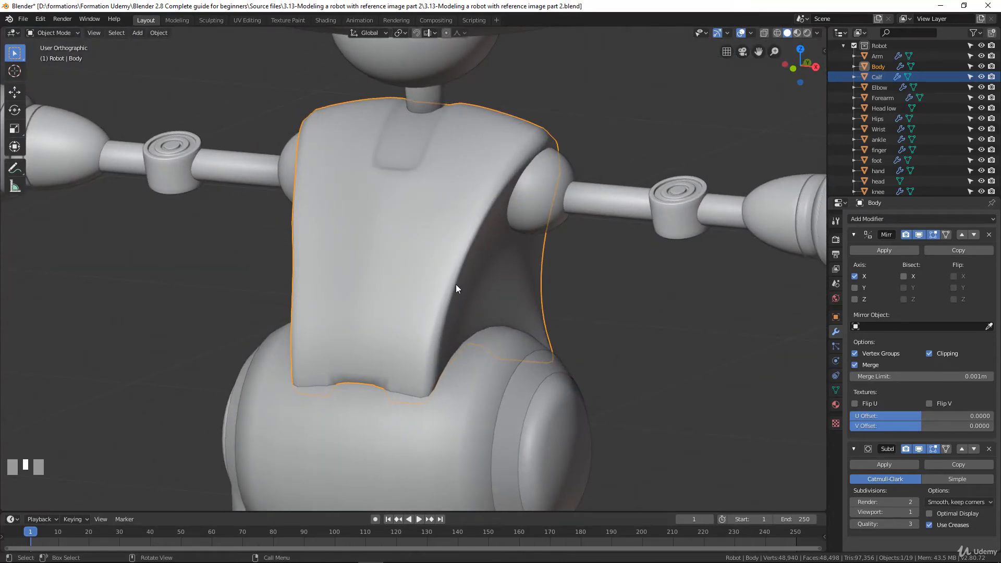
{"action": "key", "text": "Tab"}
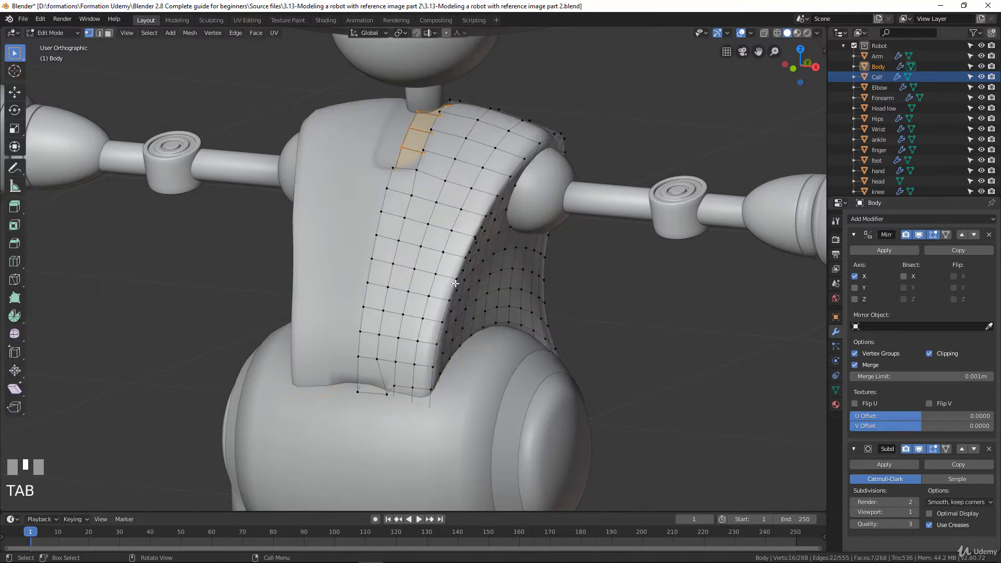
{"action": "middle_click_drag", "start_coordinate": [456, 285], "coordinate": [485, 224]}
{"action": "key", "text": "ctrl+r"}
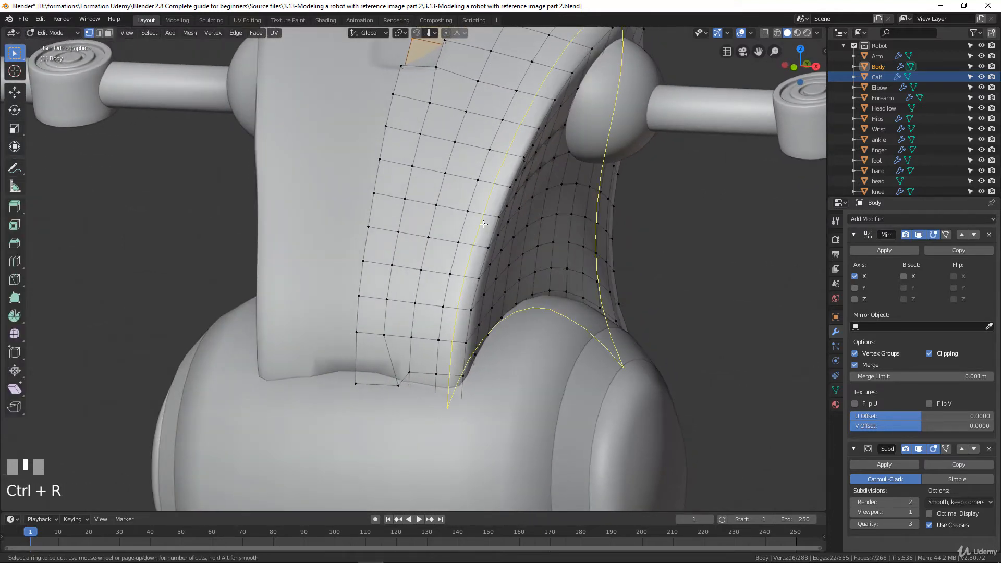
{"action": "left_click", "coordinate": [485, 224]}
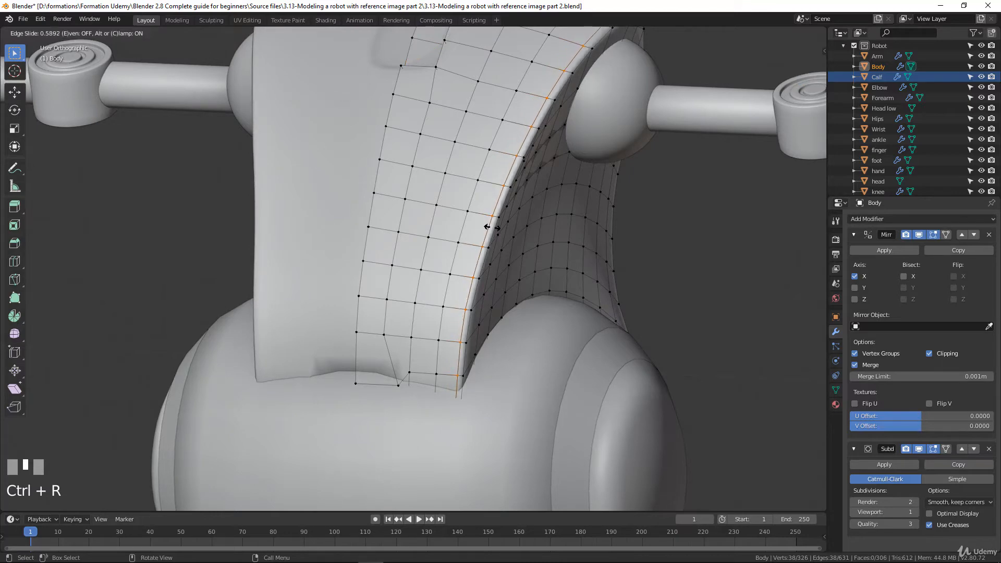
{"action": "left_click", "coordinate": [490, 228]}
{"action": "key", "text": "Tab"}
{"action": "scroll", "coordinate": [558, 108], "scroll_direction": "down", "scroll_amount": 2}
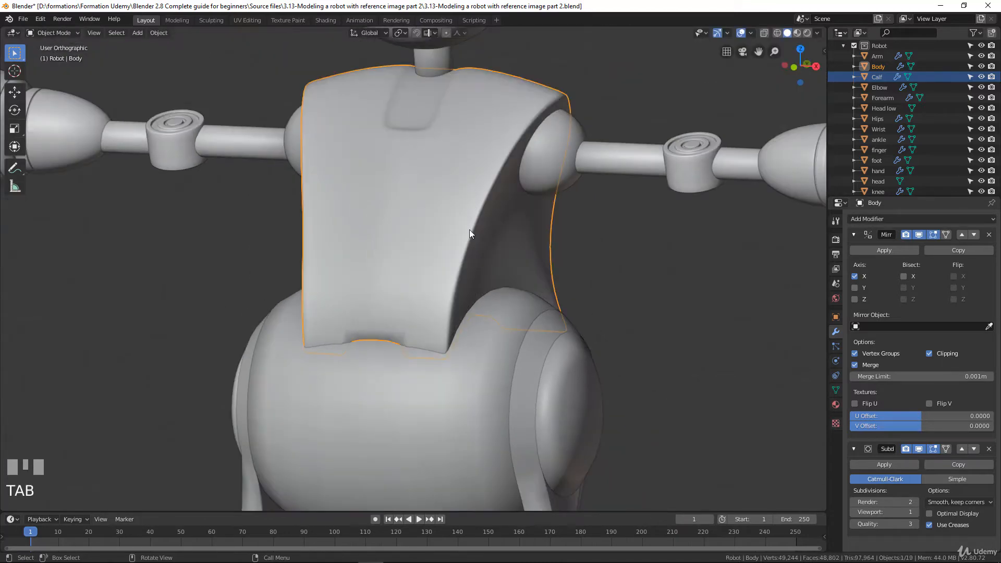
Return to editing the Body mesh and set the proportional editing falloff to Smooth.
{"action": "mouse_move", "coordinate": [468, 311]}
{"action": "middle_mouse_down"}
{"action": "mouse_move", "coordinate": [368, 299]}
{"action": "mouse_move", "coordinate": [401, 292]}
{"action": "mouse_move", "coordinate": [445, 319]}
{"action": "mouse_move", "coordinate": [494, 300]}
{"action": "mouse_move", "coordinate": [527, 328]}
{"action": "mouse_move", "coordinate": [433, 400]}
{"action": "middle_mouse_up"}
{"action": "key", "text": "Tab"}
{"action": "key", "text": "z"}
{"action": "left_click", "coordinate": [602, 251]}
{"action": "key", "text": "Tab"}
{"action": "key", "text": "Tab"}
{"action": "left_click", "coordinate": [424, 409]}
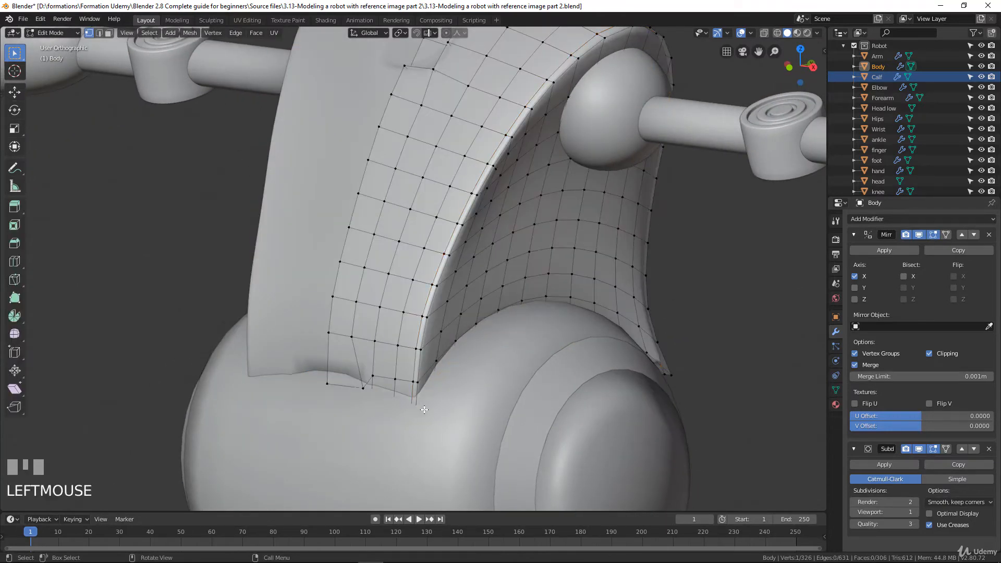
{"action": "left_click", "coordinate": [466, 36]}
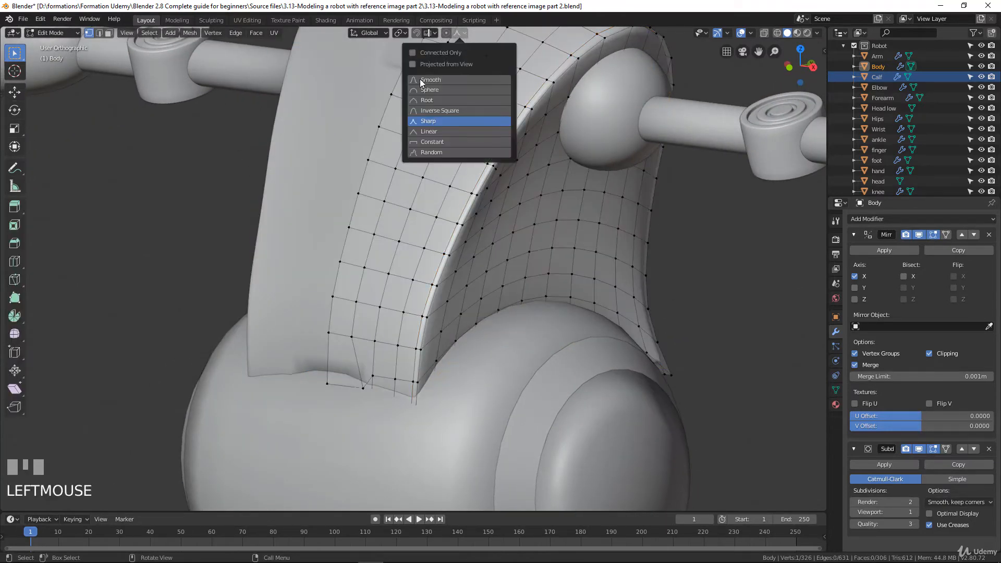
Switch to wireframe shading and box-select the row of vertices at the Body's lower front tip.
{"action": "scroll", "coordinate": [425, 354], "scroll_direction": "down", "scroll_amount": 3}
{"action": "middle_click_drag", "start_coordinate": [425, 358], "coordinate": [456, 368]}
{"action": "scroll", "coordinate": [438, 358], "scroll_direction": "up", "scroll_amount": 2}
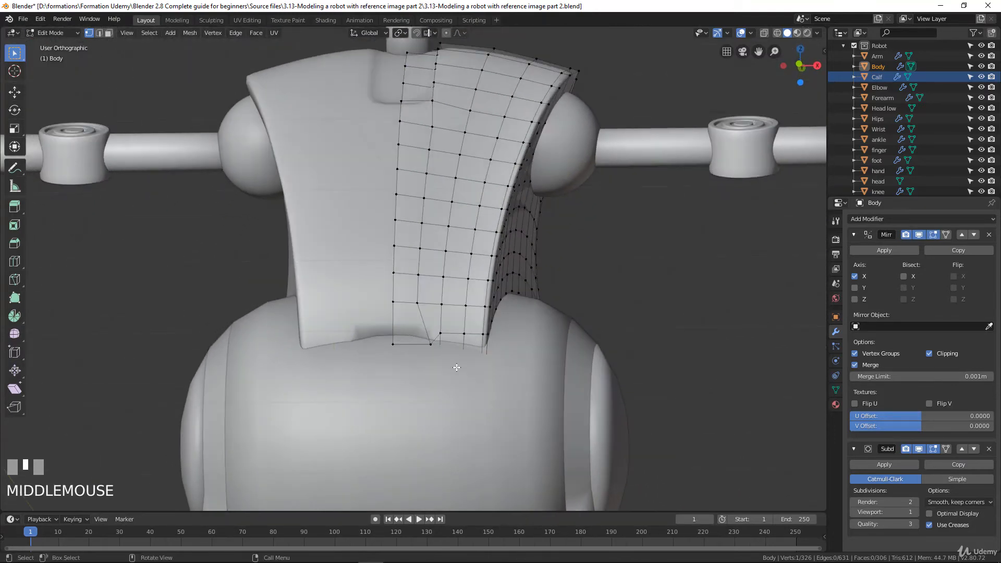
{"action": "key", "text": "z"}
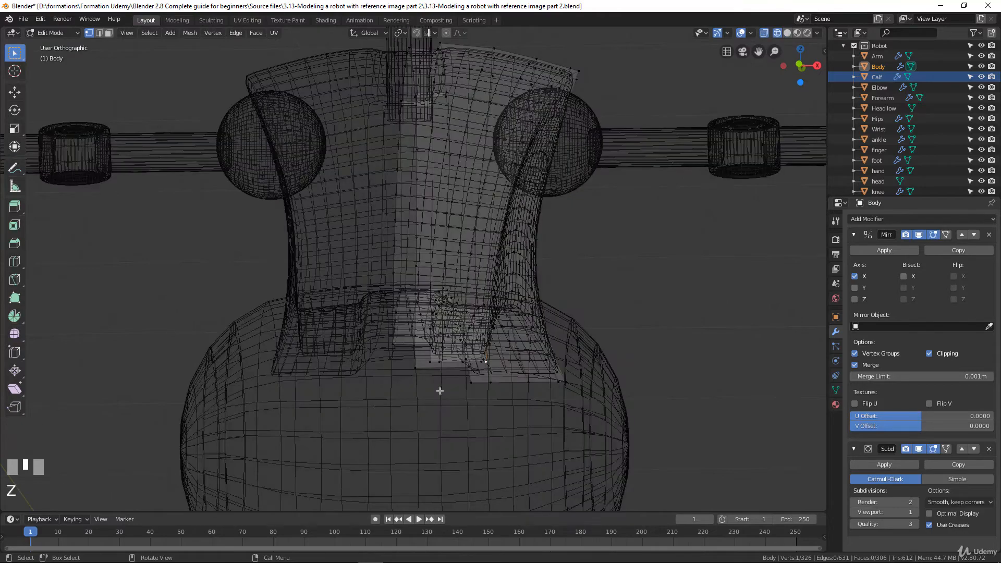
{"action": "scroll", "coordinate": [458, 423], "scroll_direction": "up", "scroll_amount": 2}
{"action": "mouse_move", "coordinate": [421, 413]}
{"action": "middle_mouse_down"}
{"action": "mouse_move", "coordinate": [434, 421]}
{"action": "mouse_move", "coordinate": [404, 425]}
{"action": "middle_mouse_up"}
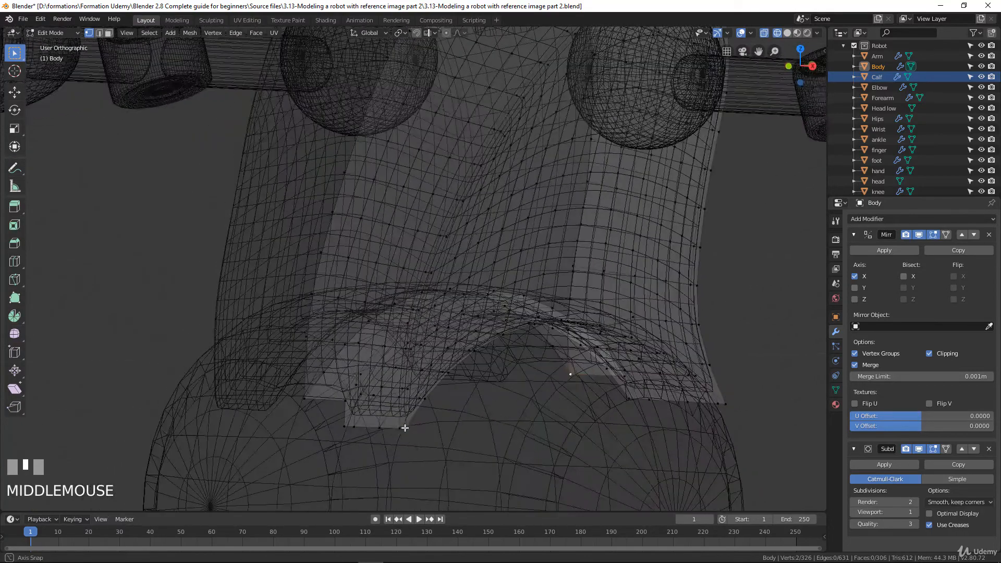
{"action": "left_click", "coordinate": [407, 433]}
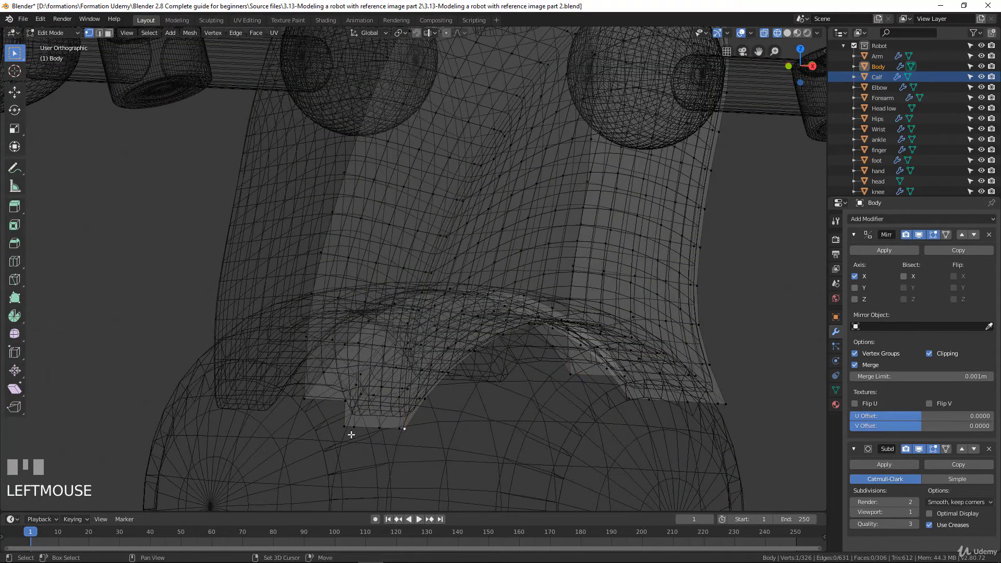
{"action": "left_click", "coordinate": [345, 427], "text": "shift"}
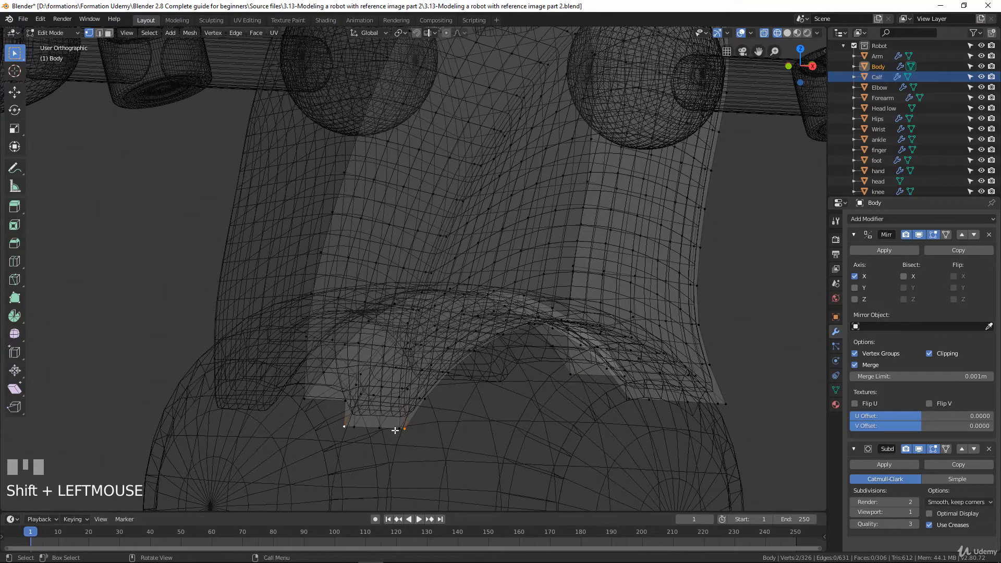
{"action": "key", "text": "b"}
{"action": "left_click_drag", "start_coordinate": [335, 422], "coordinate": [446, 458]}
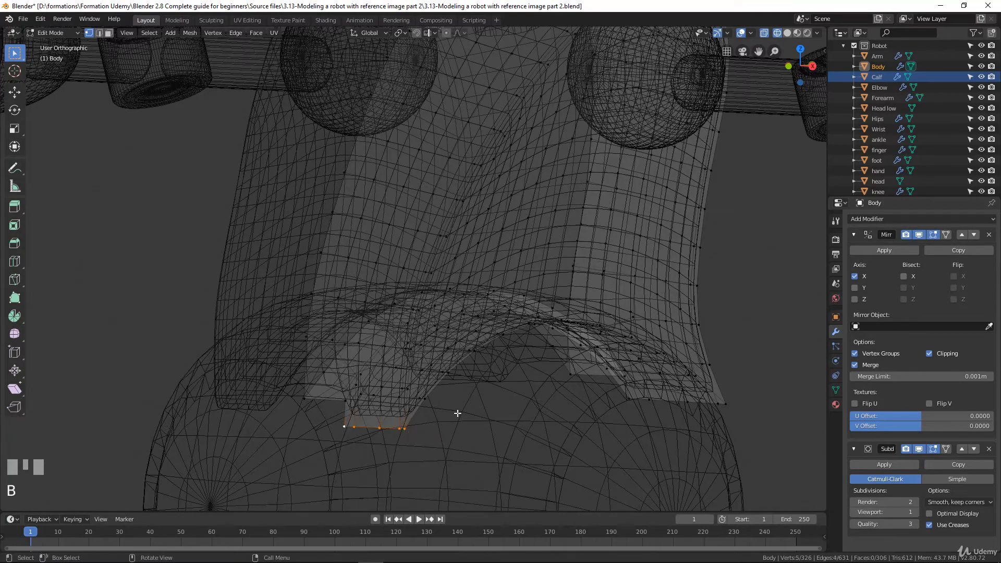
Extend the selection to the vertices at the Body's lower rear tip in the right orthographic view.
{"action": "key", "text": "KP_3"}
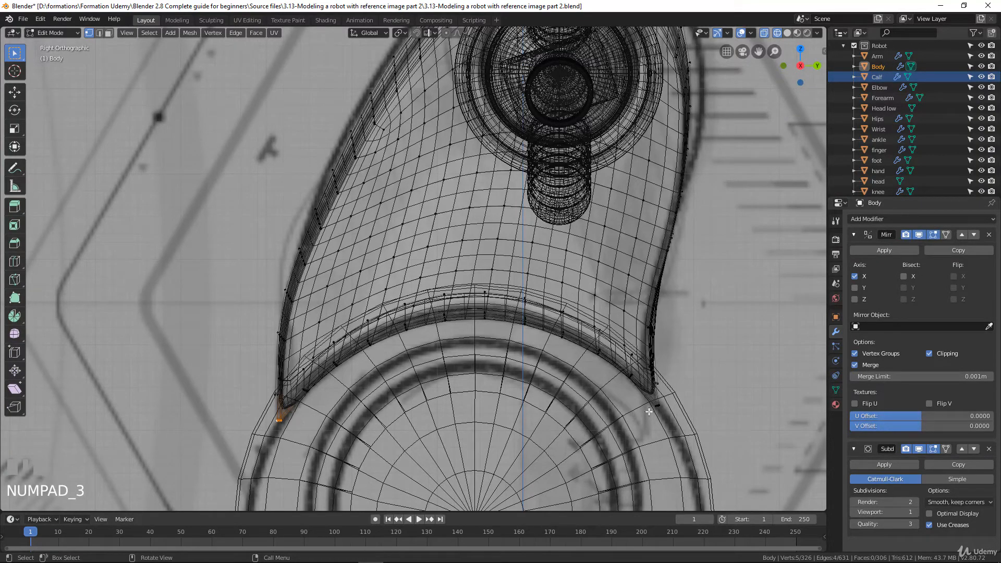
{"action": "key", "text": "b"}
{"action": "left_click_drag", "start_coordinate": [633, 360], "coordinate": [661, 429]}
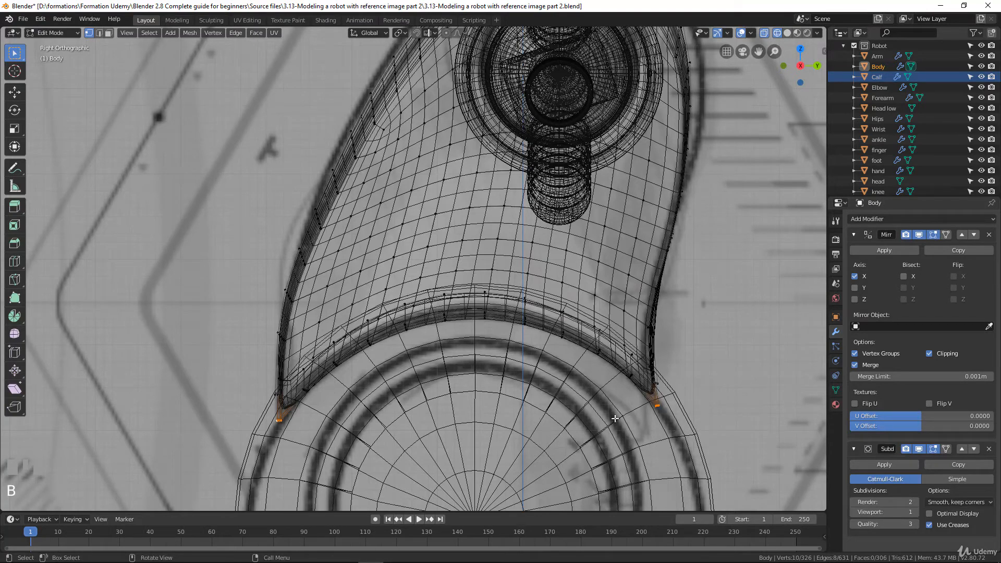
Enable proportional editing and try moving the selected front and rear tip vertices upward.
{"action": "key", "text": "g"}
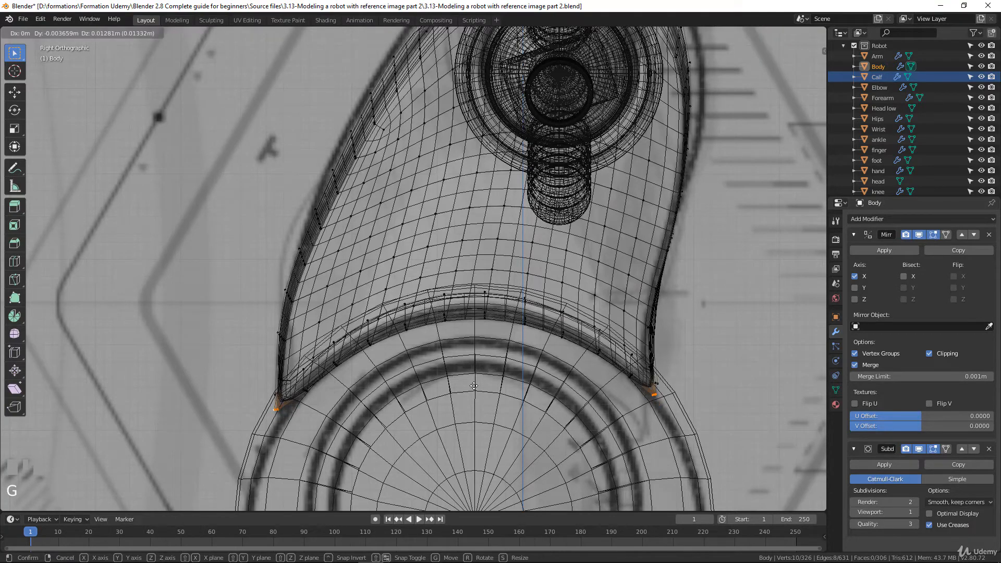
{"action": "right_click", "coordinate": [473, 386]}
{"action": "left_click", "coordinate": [446, 33]}
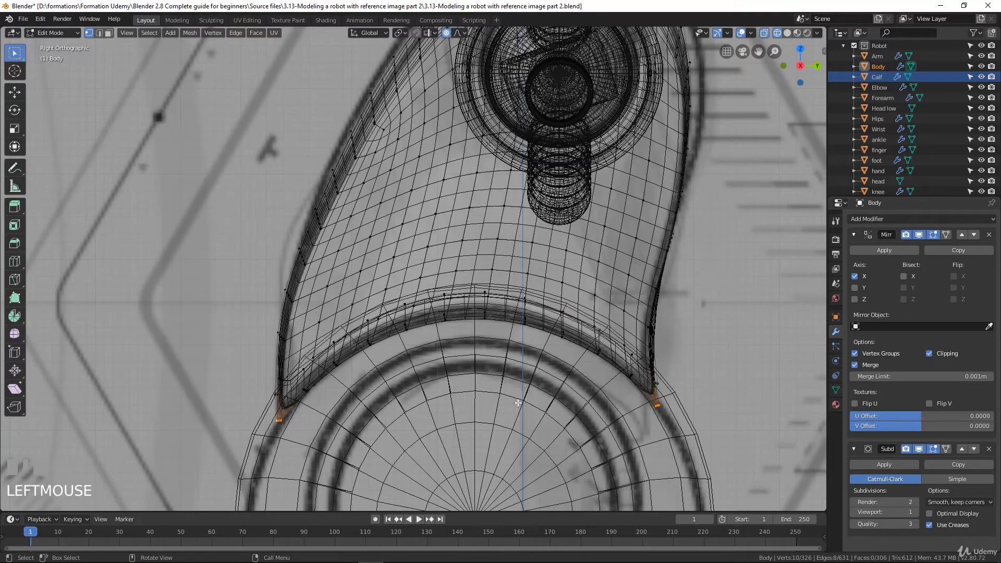
{"action": "key", "text": "g"}
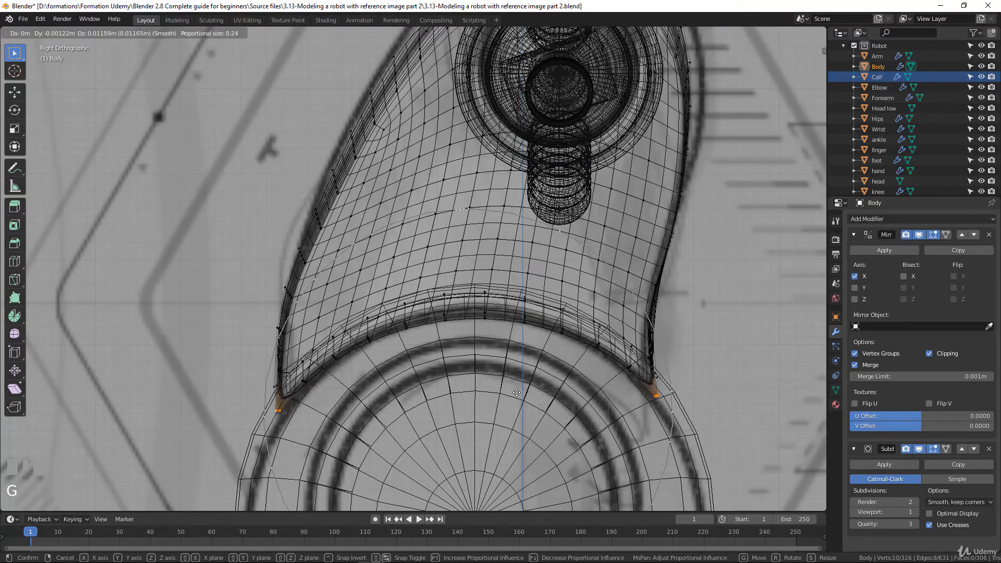
{"action": "right_click", "coordinate": [518, 389]}
Circle-select the vertices along the Body's whole curved lower rim above the hips.
{"action": "middle_click_drag", "start_coordinate": [519, 367], "coordinate": [398, 369]}
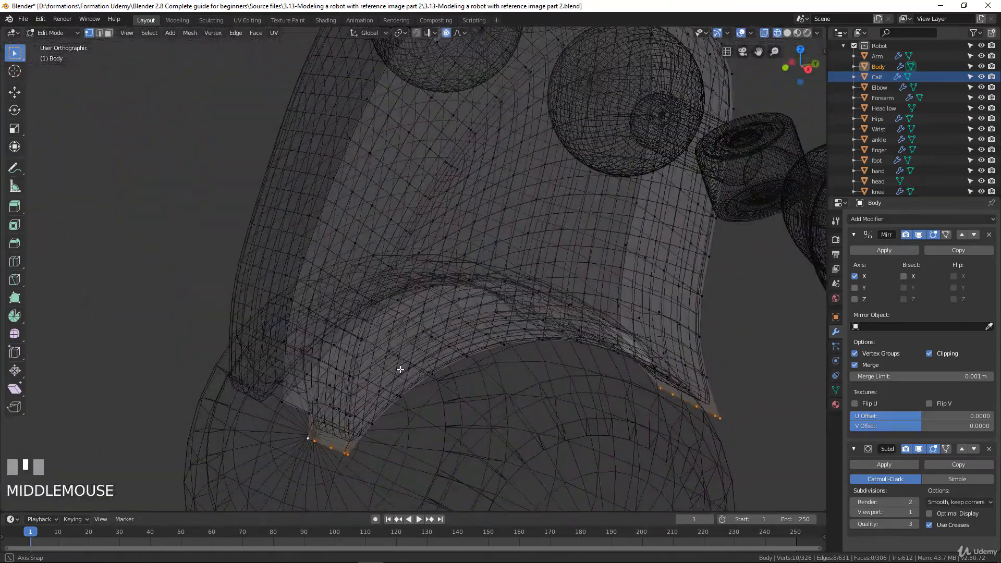
{"action": "key", "text": "KP_3"}
{"action": "scroll", "coordinate": [418, 357], "scroll_direction": "down", "scroll_amount": 1}
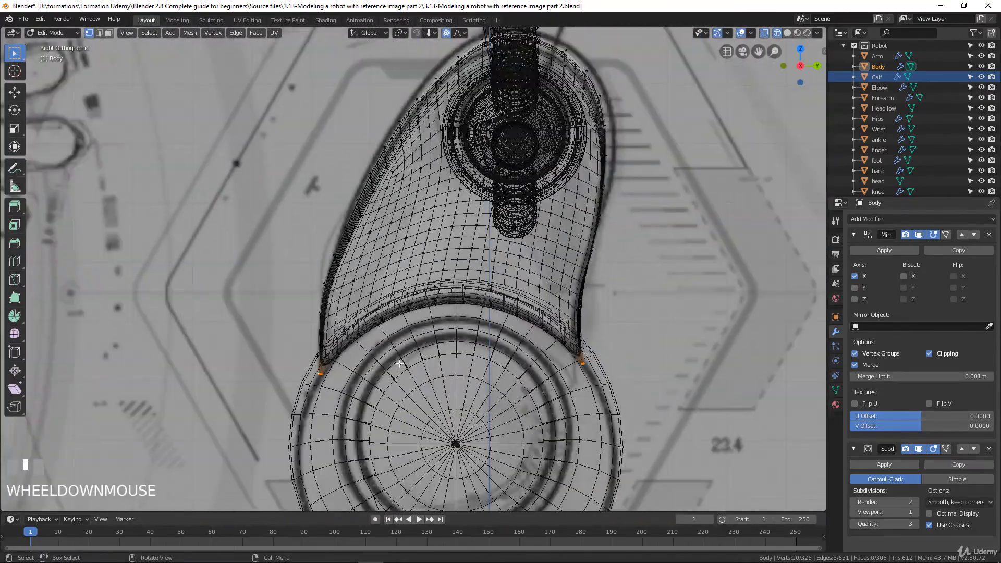
{"action": "key", "text": "c"}
{"action": "scroll", "coordinate": [399, 364], "scroll_direction": "down", "scroll_amount": 20}
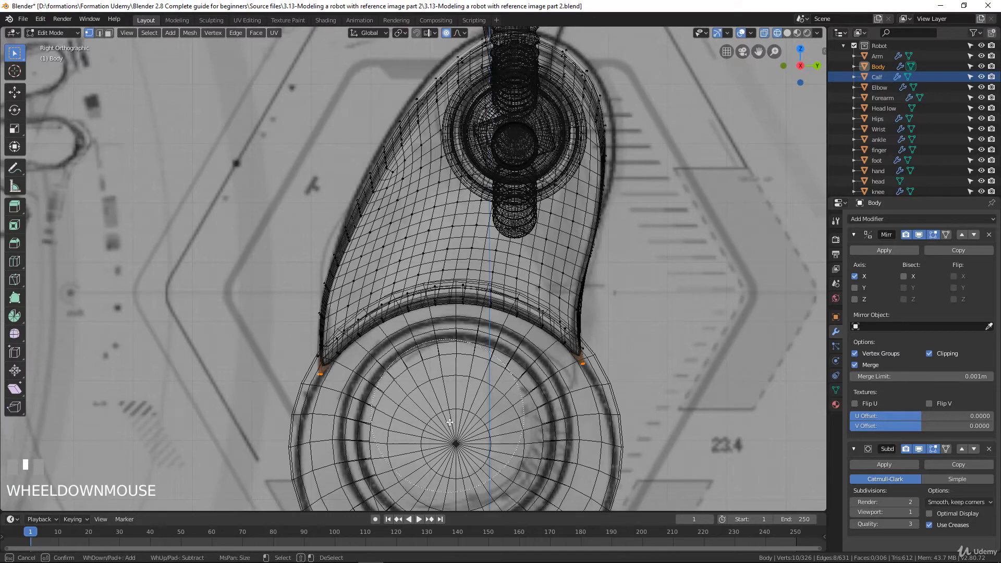
{"action": "scroll", "coordinate": [454, 465], "scroll_direction": "down", "scroll_amount": 8}
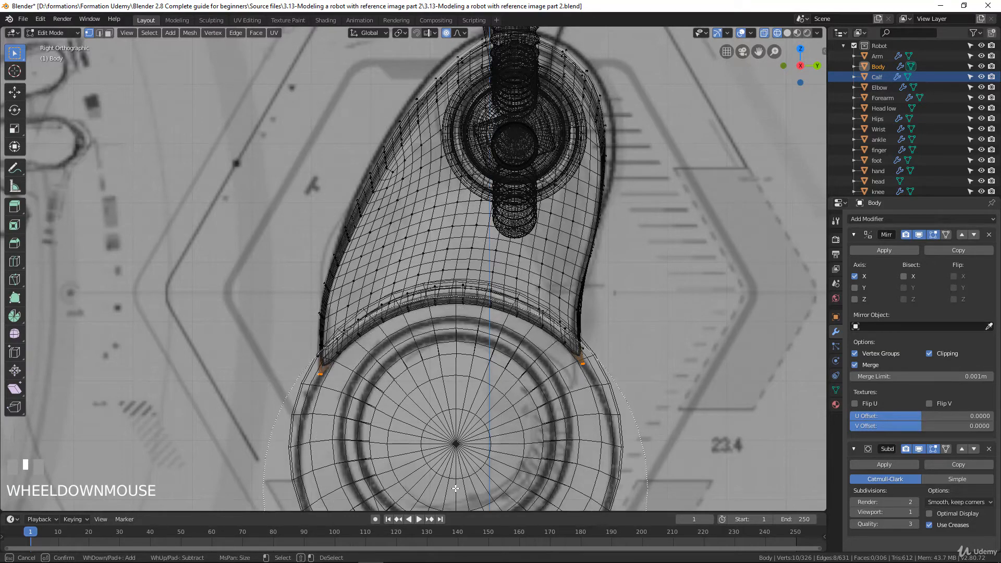
{"action": "scroll", "coordinate": [458, 494], "scroll_direction": "up", "scroll_amount": 1}
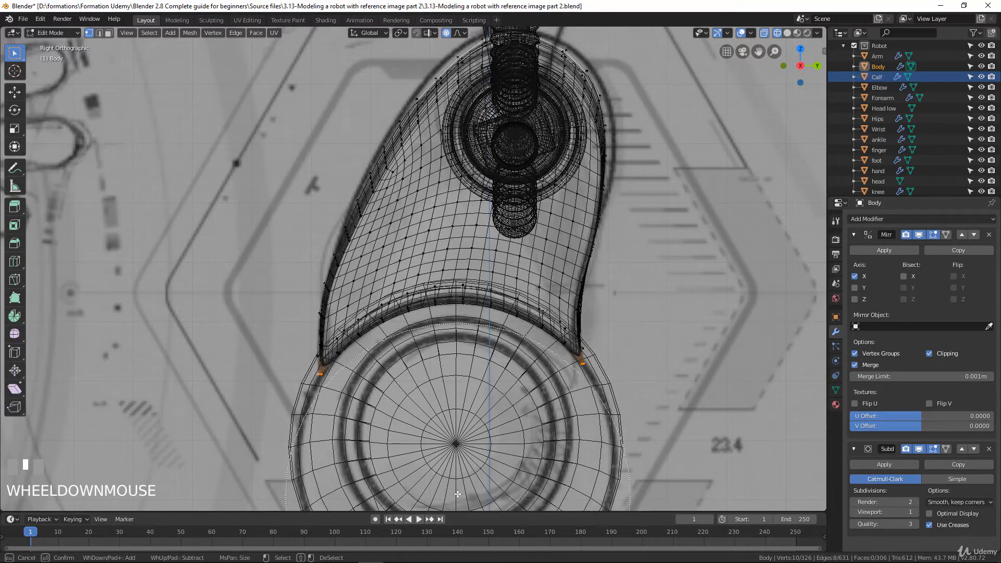
{"action": "left_click_drag", "start_coordinate": [458, 494], "coordinate": [479, 473]}
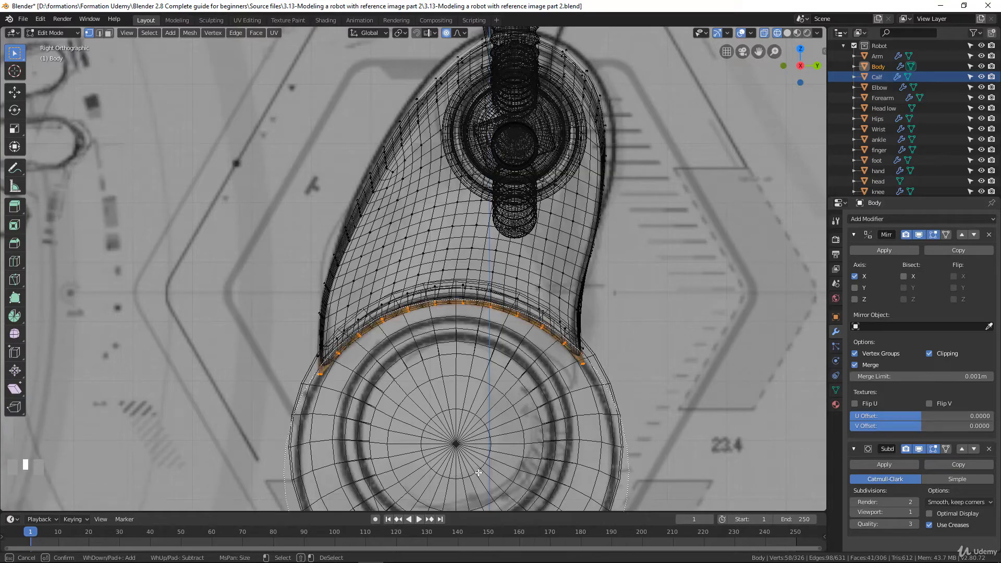
{"action": "right_click", "coordinate": [478, 472]}
Move the selected lower rim up about 0.0095 m with smooth proportional editing at a size of about 0.24.
{"action": "middle_click_drag", "start_coordinate": [478, 473], "coordinate": [439, 423]}
{"action": "scroll", "coordinate": [513, 418], "scroll_direction": "up", "scroll_amount": 2}
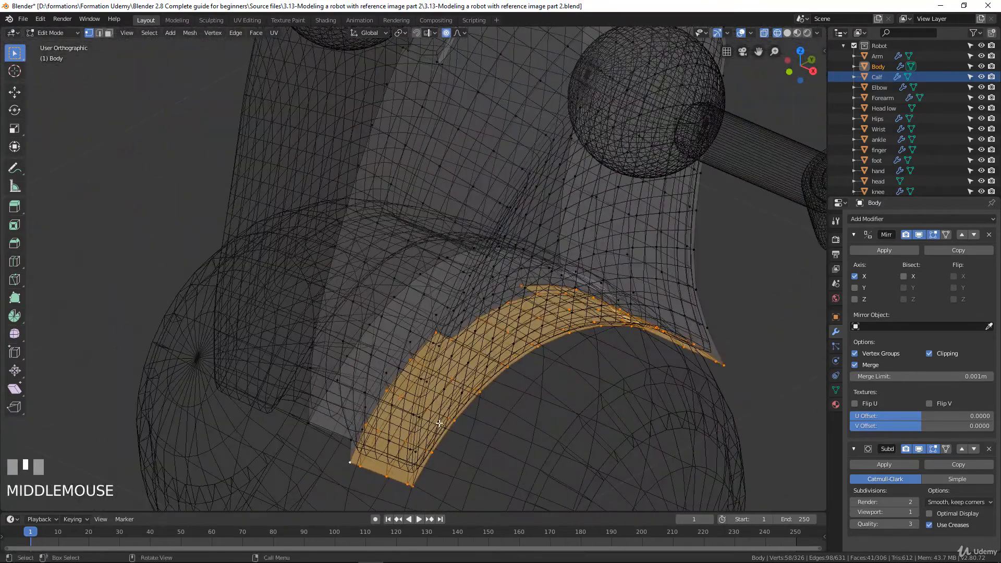
{"action": "key", "text": "KP_3"}
{"action": "scroll", "coordinate": [463, 391], "scroll_direction": "down", "scroll_amount": 1}
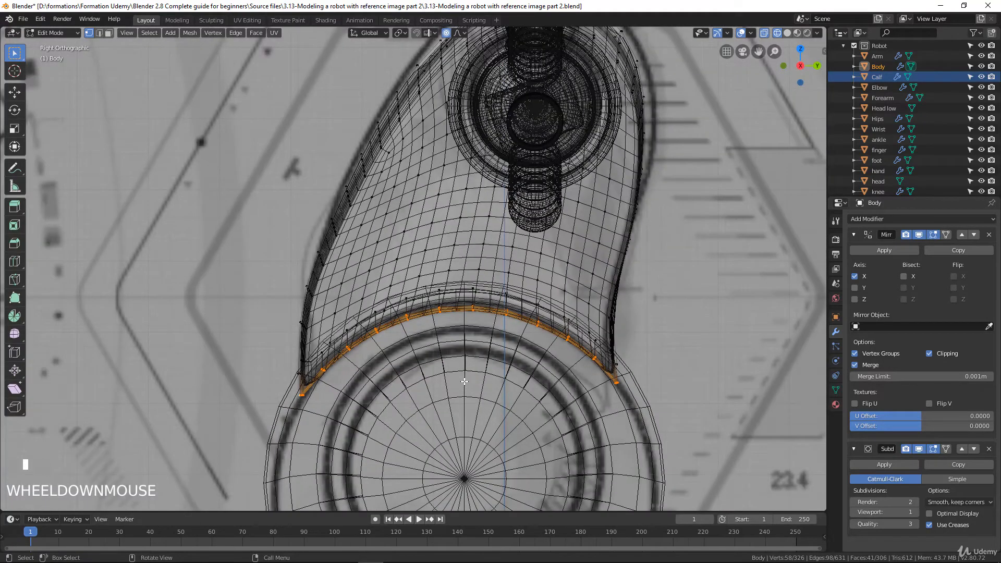
{"action": "key", "text": "g"}
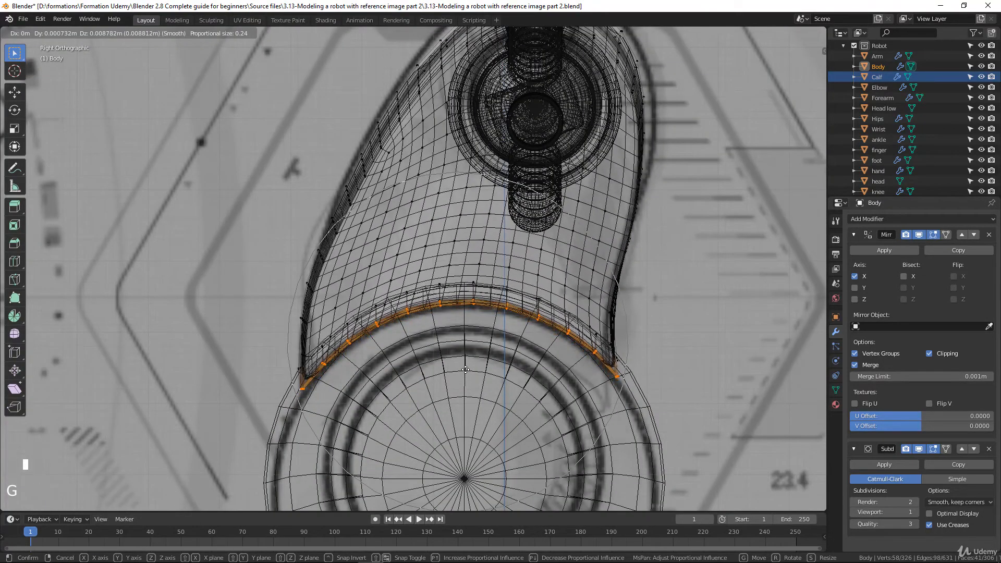
{"action": "left_click", "coordinate": [464, 370]}
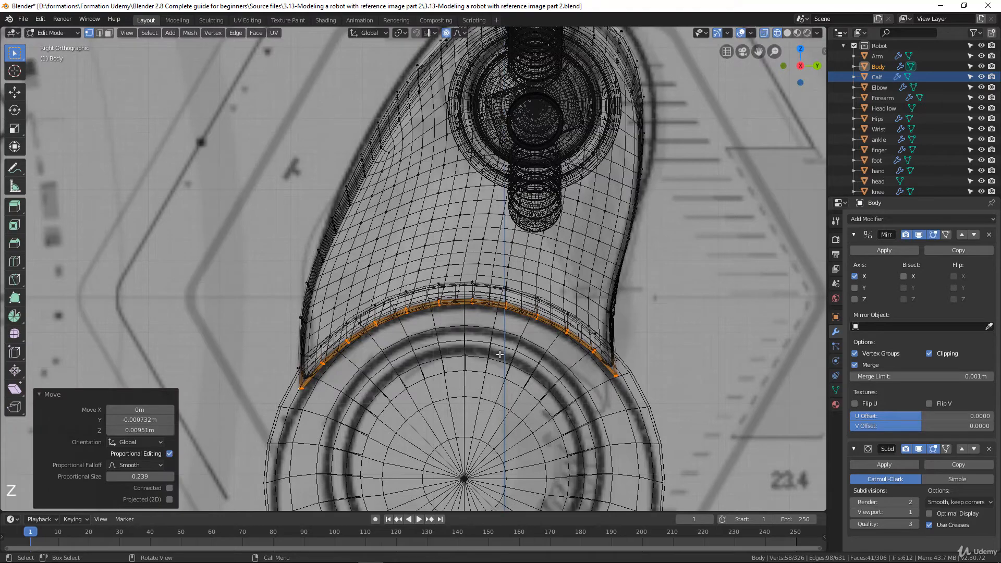
Return to solid shading and raise the Body's selected lower rim about 0.013 m with smooth proportional editing at a size of about 0.24.
{"action": "key", "text": "z"}
{"action": "middle_click_drag", "start_coordinate": [370, 366], "coordinate": [487, 364]}
{"action": "scroll", "coordinate": [452, 389], "scroll_direction": "up", "scroll_amount": 1}
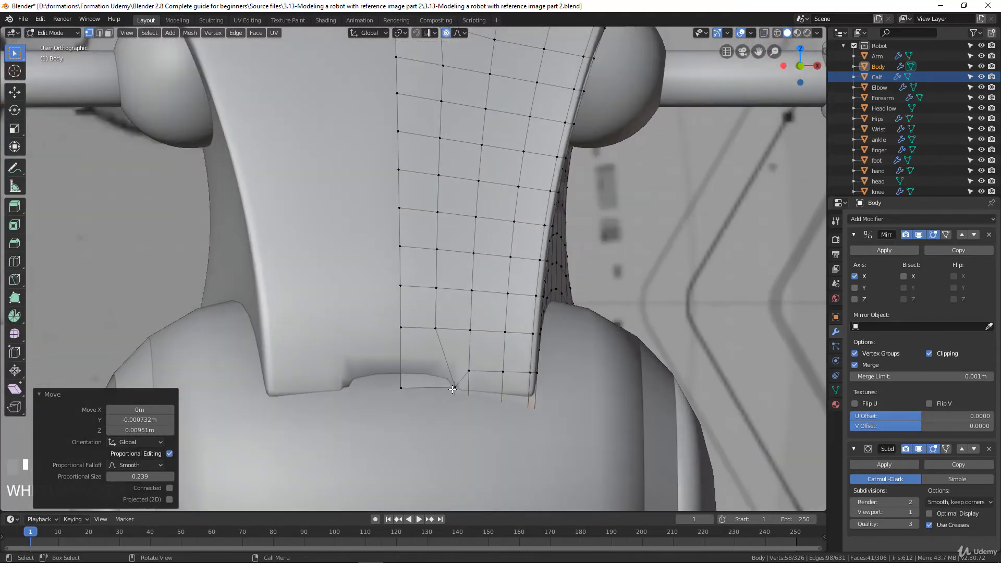
{"action": "middle_click_drag", "start_coordinate": [429, 373], "coordinate": [407, 368]}
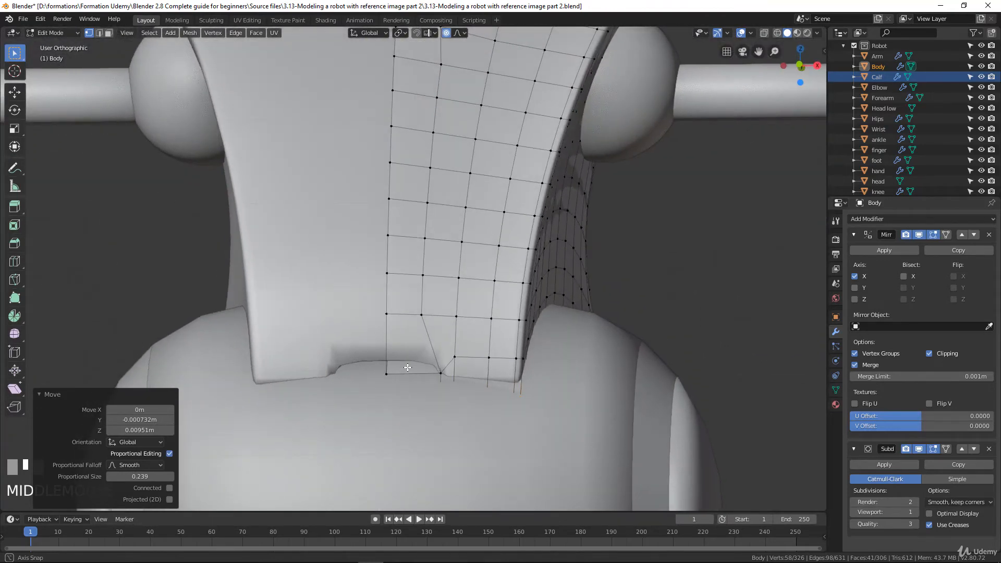
{"action": "scroll", "coordinate": [504, 402], "scroll_direction": "down", "scroll_amount": 1}
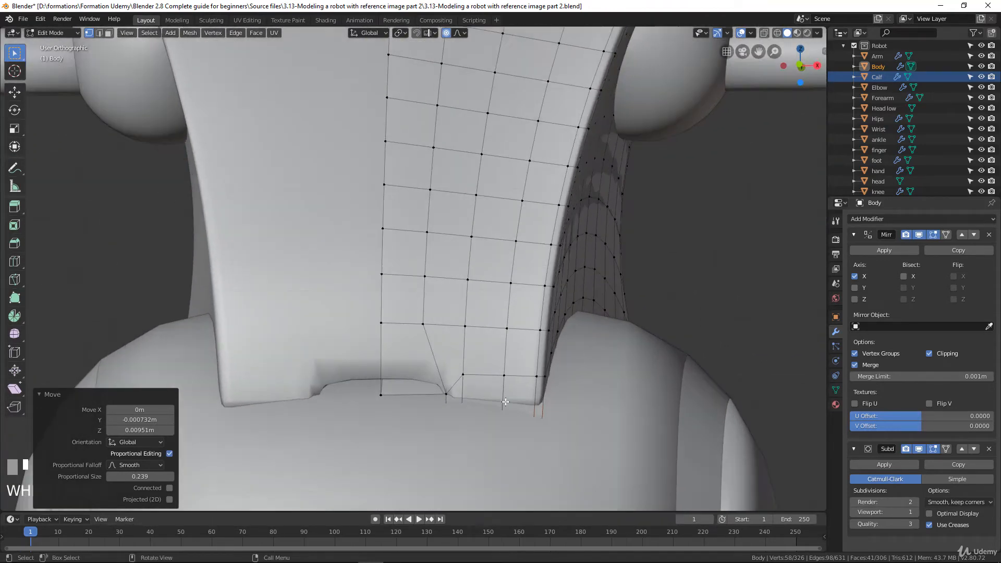
{"action": "middle_click_drag", "start_coordinate": [504, 402], "coordinate": [370, 402]}
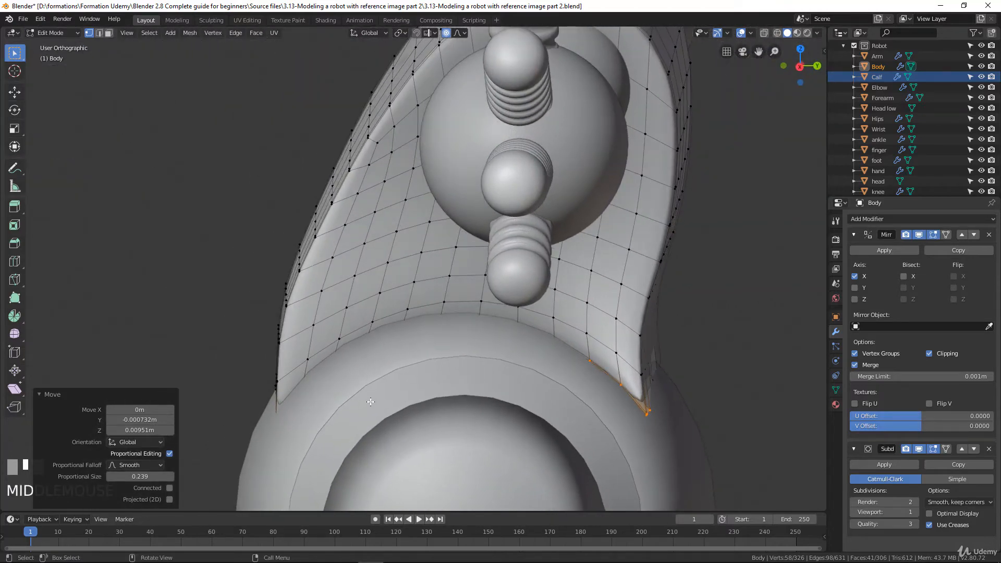
{"action": "key", "text": "g"}
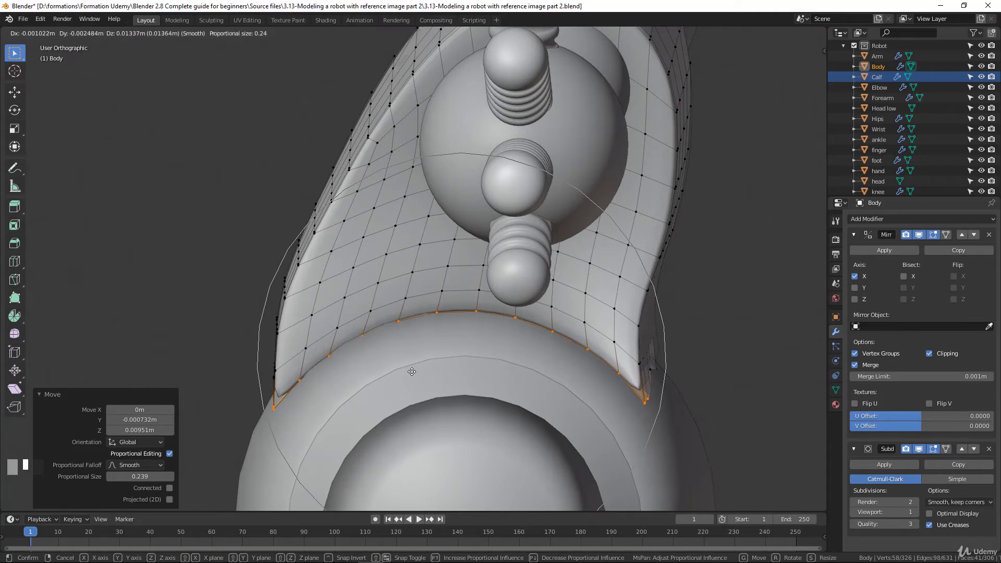
{"action": "left_click", "coordinate": [412, 371]}
Add a single supporting edge loop around the Body just above its lower rim, near the middle of the face strip.
{"action": "middle_click_drag", "start_coordinate": [411, 371], "coordinate": [416, 360]}
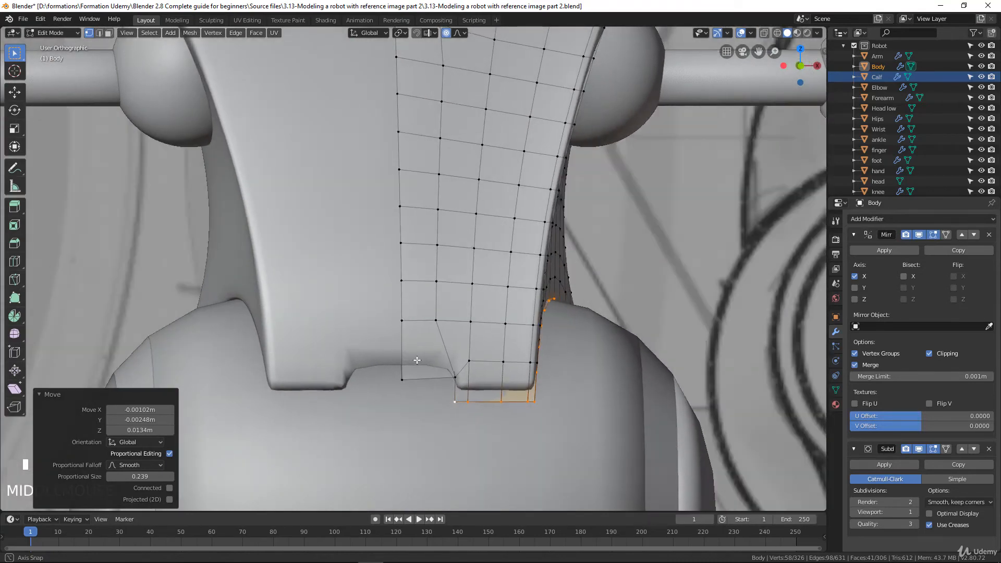
{"action": "scroll", "coordinate": [486, 411], "scroll_direction": "up", "scroll_amount": 2}
{"action": "scroll", "coordinate": [487, 415], "scroll_direction": "down", "scroll_amount": 2}
{"action": "middle_click_drag", "start_coordinate": [535, 383], "coordinate": [405, 411]}
{"action": "key", "text": "ctrl+r"}
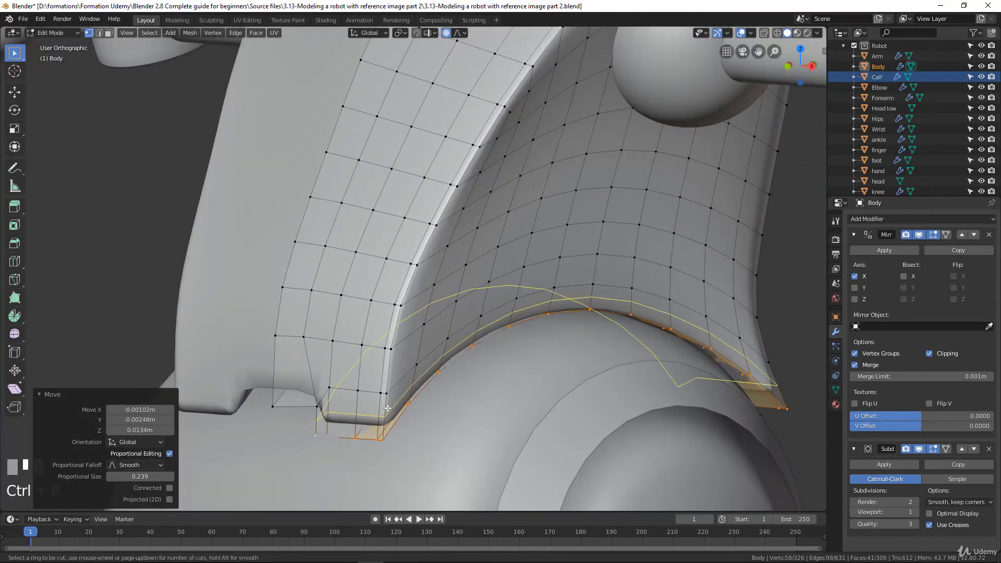
{"action": "left_click", "coordinate": [387, 410]}
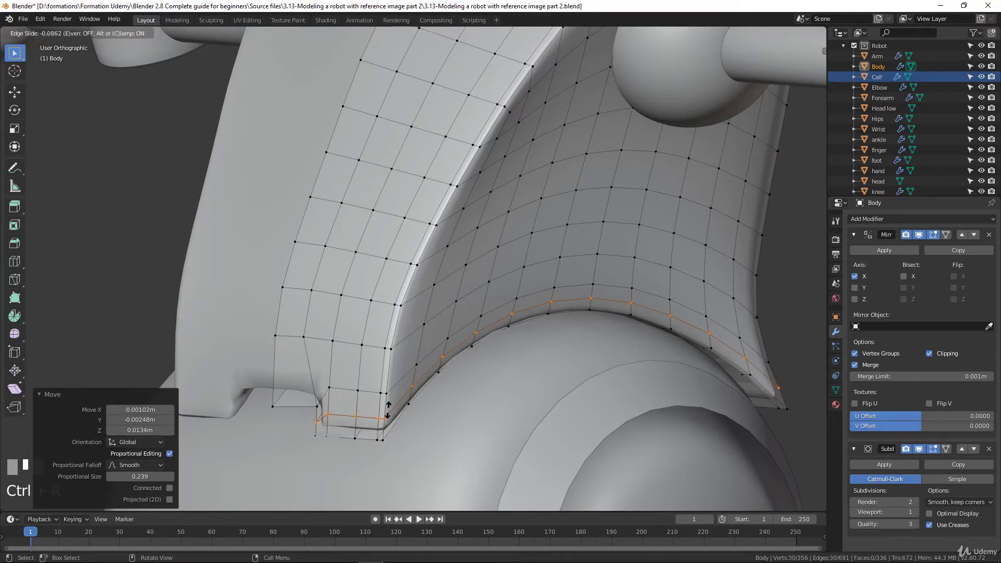
{"action": "left_click", "coordinate": [375, 435]}
{"action": "middle_click_drag", "start_coordinate": [375, 435], "coordinate": [410, 376]}
{"action": "scroll", "coordinate": [410, 376], "scroll_direction": "down", "scroll_amount": 3}
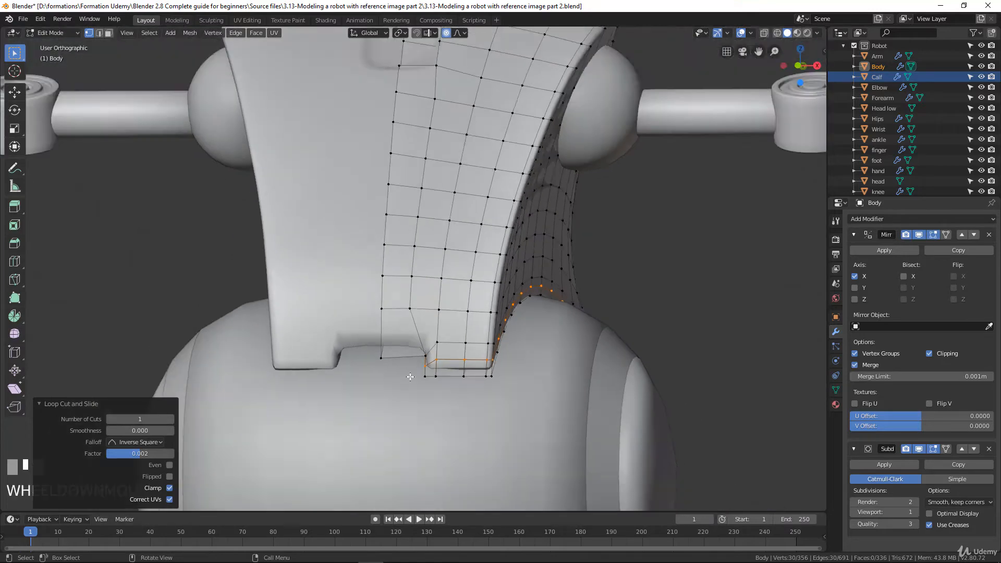
{"action": "scroll", "coordinate": [412, 383], "scroll_direction": "up", "scroll_amount": 4}
{"action": "mouse_move", "coordinate": [448, 422]}
{"action": "middle_mouse_down"}
{"action": "mouse_move", "coordinate": [518, 396]}
{"action": "mouse_move", "coordinate": [453, 421]}
{"action": "mouse_move", "coordinate": [453, 440]}
{"action": "middle_mouse_up"}
{"action": "scroll", "coordinate": [464, 412], "scroll_direction": "down", "scroll_amount": 3}
Leave Edit Mode and set the Body's Subdivision modifier viewport level to 2.
{"action": "key", "text": "Tab"}
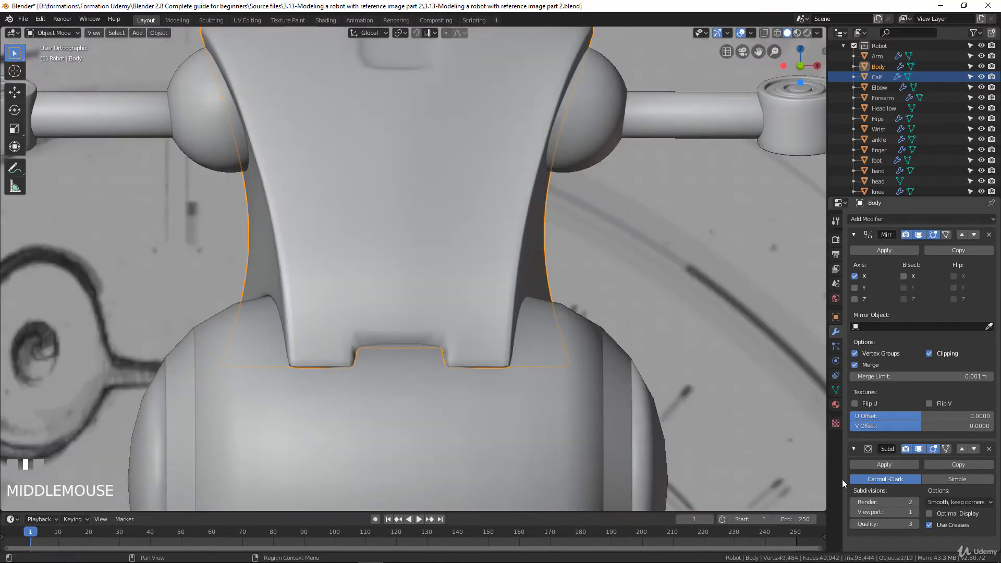
{"action": "left_click", "coordinate": [916, 514]}
{"action": "scroll", "coordinate": [509, 408], "scroll_direction": "down", "scroll_amount": 4}
{"action": "middle_click_drag", "start_coordinate": [377, 388], "coordinate": [458, 395]}
Enter Edit Mode on the Body and select the outer edge loop along the side of the neck recess.
{"action": "key", "text": "Tab"}
{"action": "middle_click_drag", "start_coordinate": [434, 159], "coordinate": [441, 310], "text": "shift"}
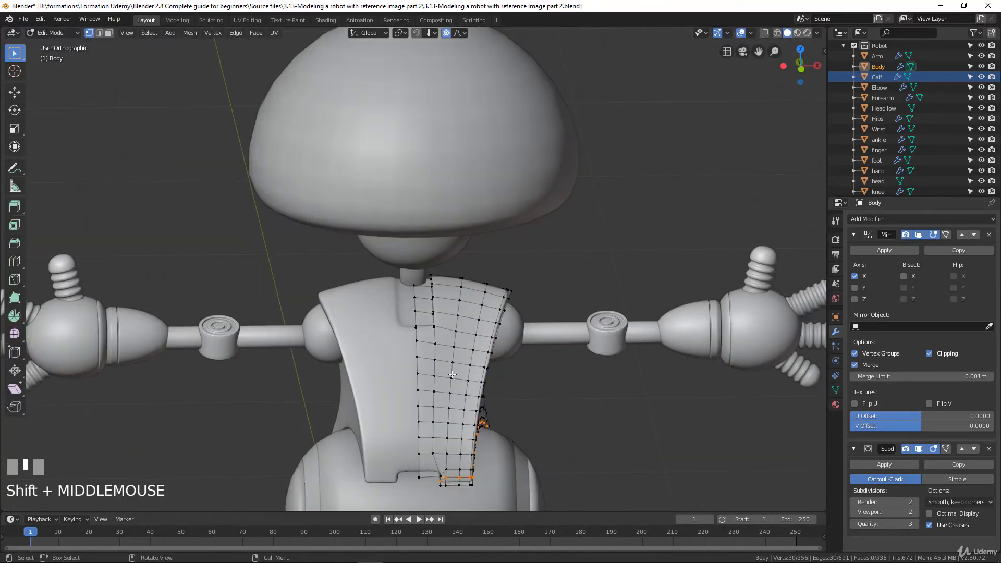
{"action": "scroll", "coordinate": [443, 315], "scroll_direction": "up", "scroll_amount": 5}
{"action": "middle_click_drag", "start_coordinate": [472, 349], "coordinate": [437, 297]}
{"action": "scroll", "coordinate": [498, 361], "scroll_direction": "up", "scroll_amount": 3}
{"action": "middle_click_drag", "start_coordinate": [439, 308], "coordinate": [436, 334]}
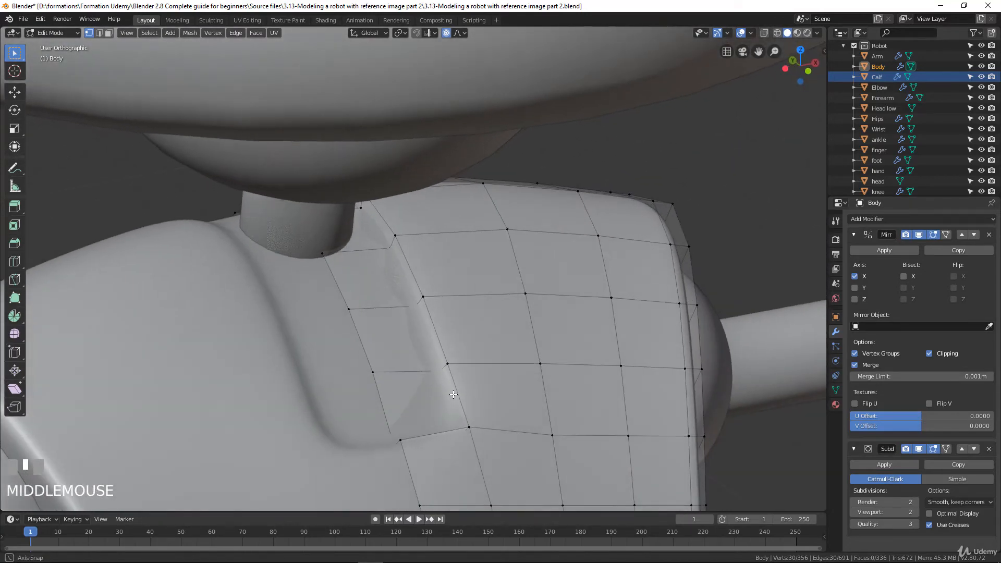
{"action": "left_click", "coordinate": [439, 328], "text": "alt"}
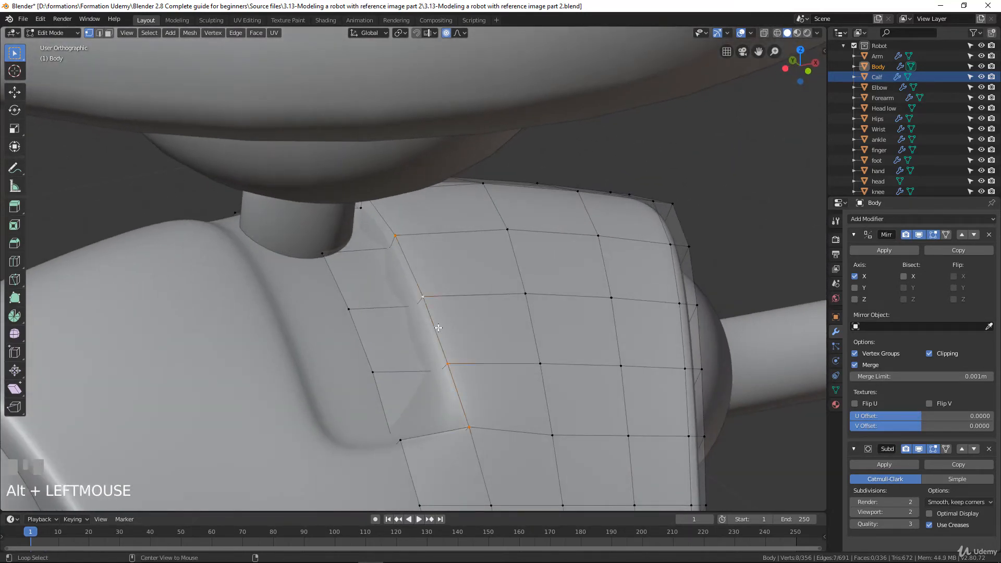
In edge select mode, add the recess's front and rear end edges and bevel the outline about 0.003 m with 2 segments.
{"action": "left_click", "coordinate": [99, 32]}
{"action": "middle_click_drag", "start_coordinate": [438, 412], "coordinate": [450, 435]}
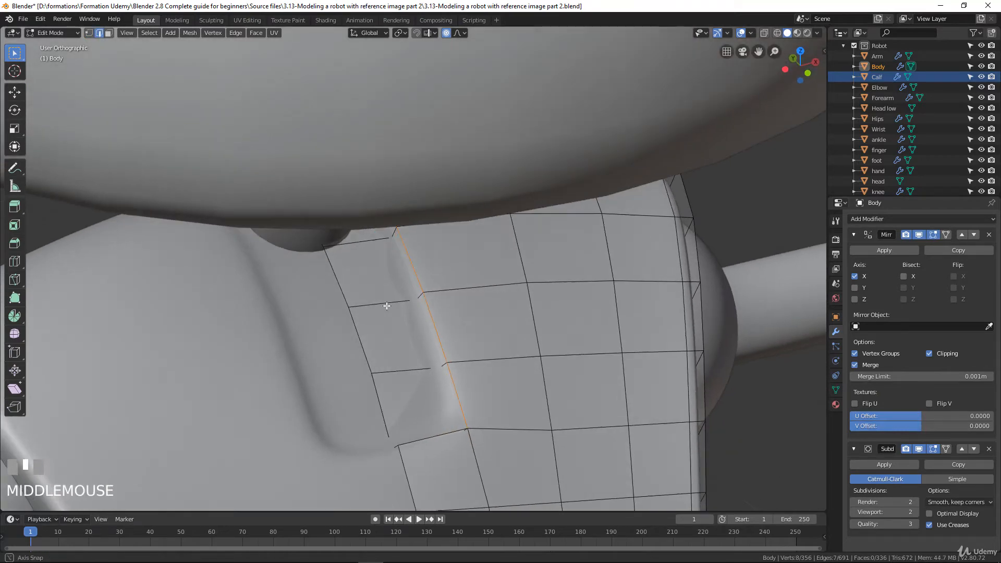
{"action": "left_click", "coordinate": [450, 435], "text": "shift"}
{"action": "middle_click_drag", "start_coordinate": [559, 400], "coordinate": [500, 439]}
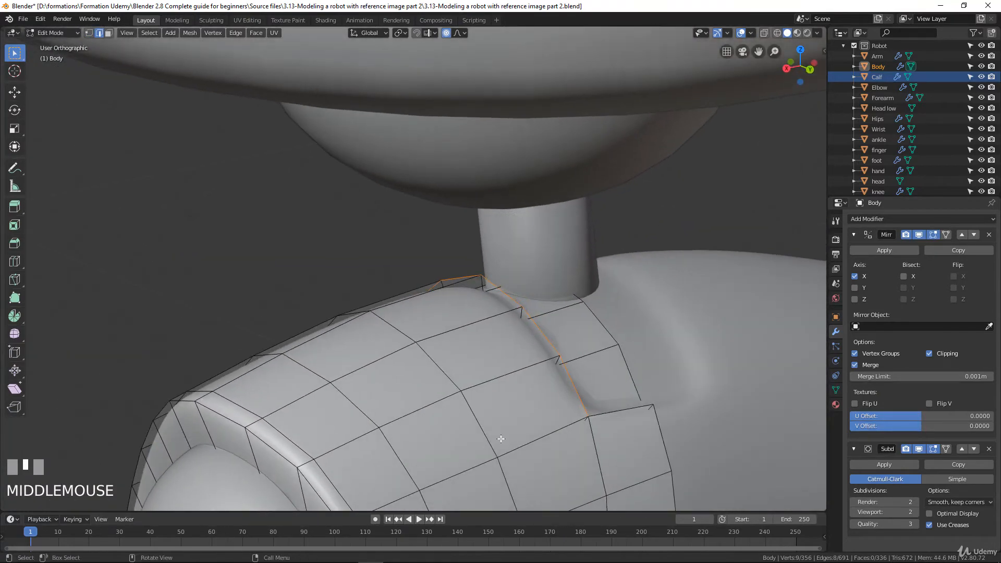
{"action": "left_click", "coordinate": [619, 413], "text": "shift"}
{"action": "middle_click_drag", "start_coordinate": [619, 414], "coordinate": [610, 423]}
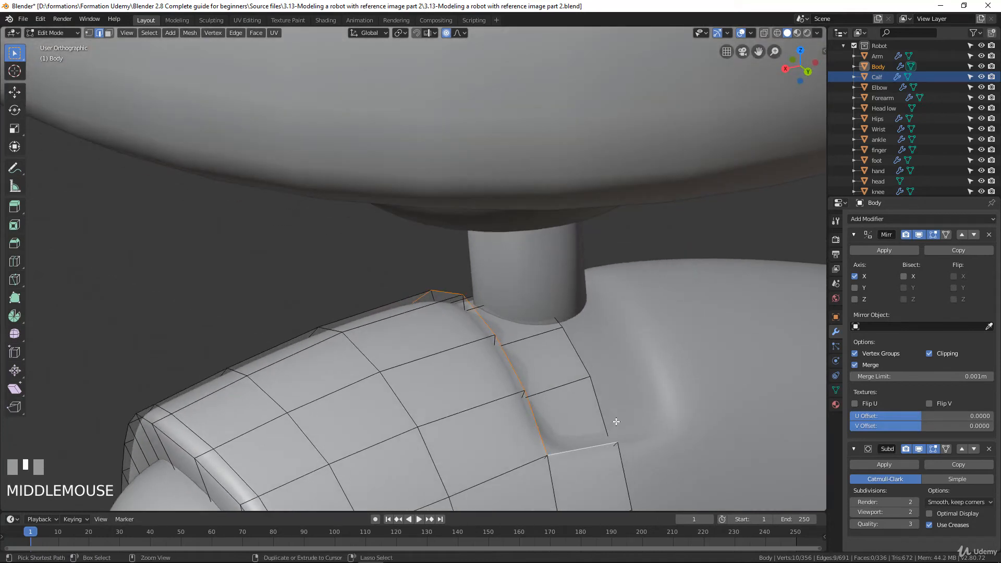
{"action": "key", "text": "ctrl+b"}
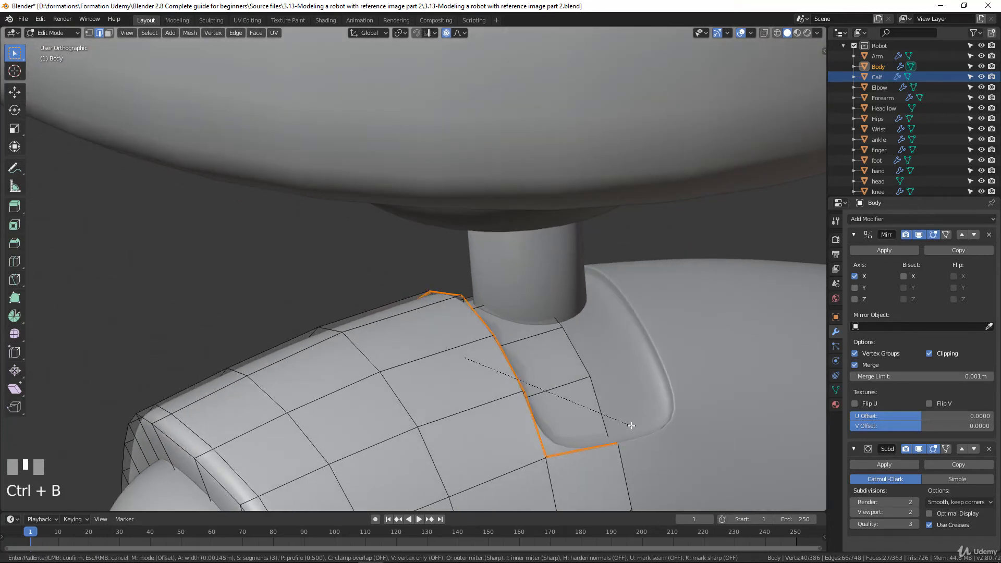
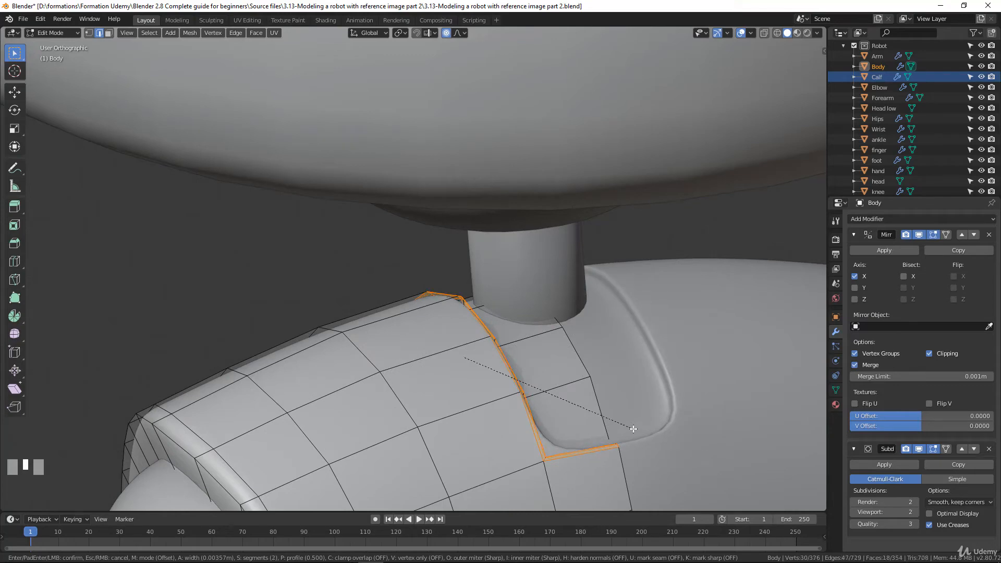
{"action": "left_click", "coordinate": [632, 427]}
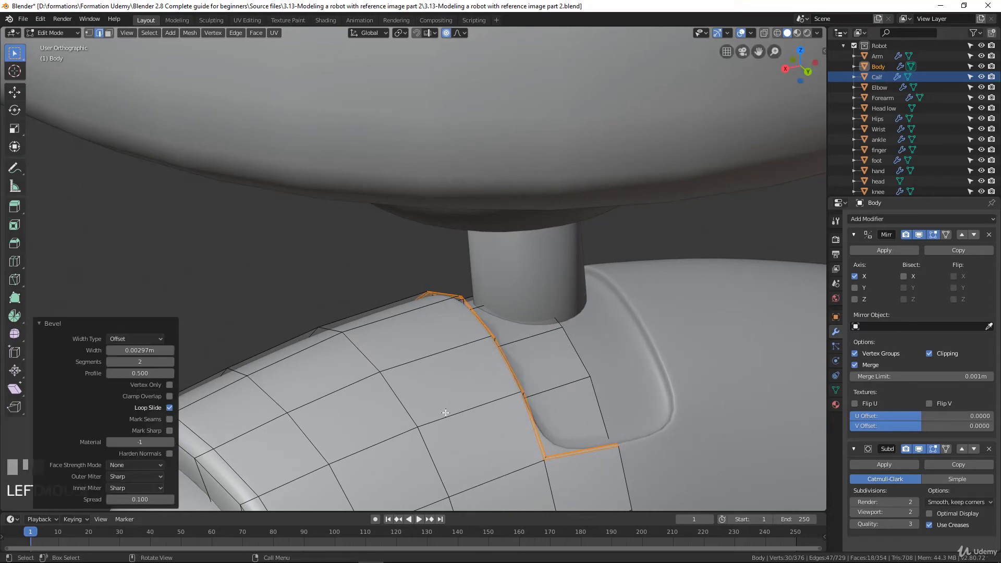
Select the inner edge loop along the side of the neck recess and switch to wireframe shading.
{"action": "middle_click_drag", "start_coordinate": [632, 428], "coordinate": [421, 364]}
{"action": "left_click", "coordinate": [430, 352], "text": "alt"}
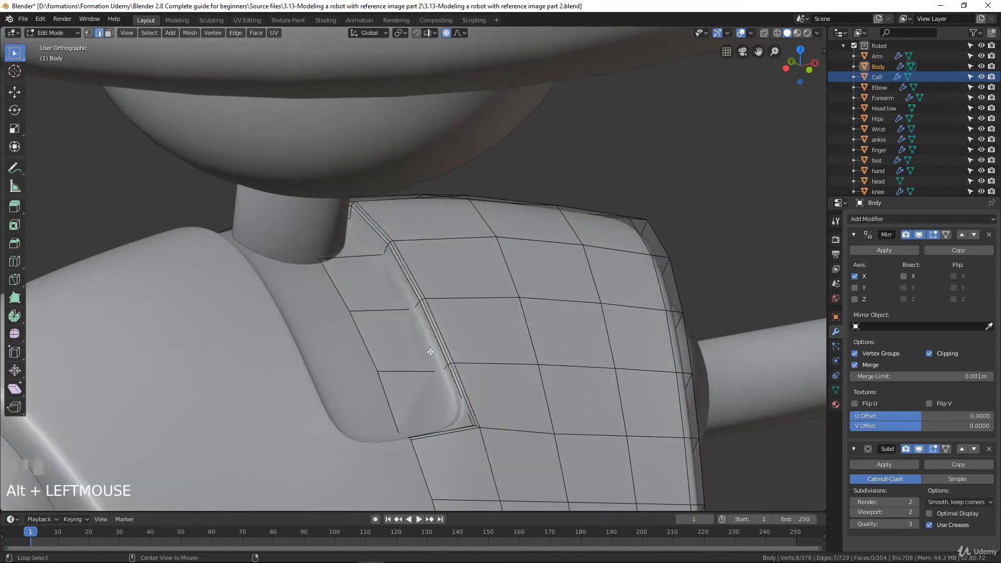
{"action": "key", "text": "z"}
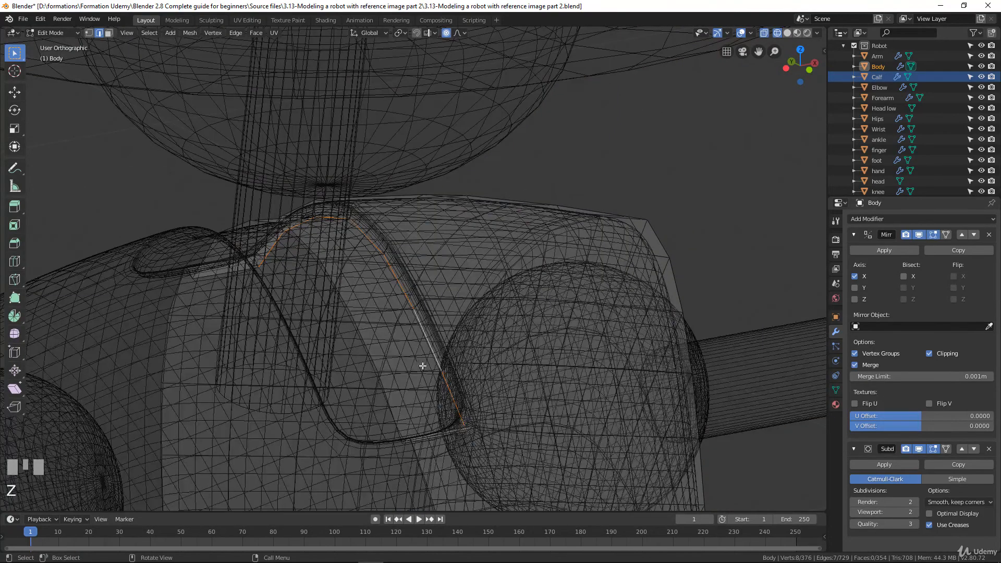
{"action": "mouse_move", "coordinate": [421, 364]}
{"action": "middle_mouse_down"}
{"action": "mouse_move", "coordinate": [406, 378]}
{"action": "mouse_move", "coordinate": [415, 375]}
{"action": "middle_mouse_up"}
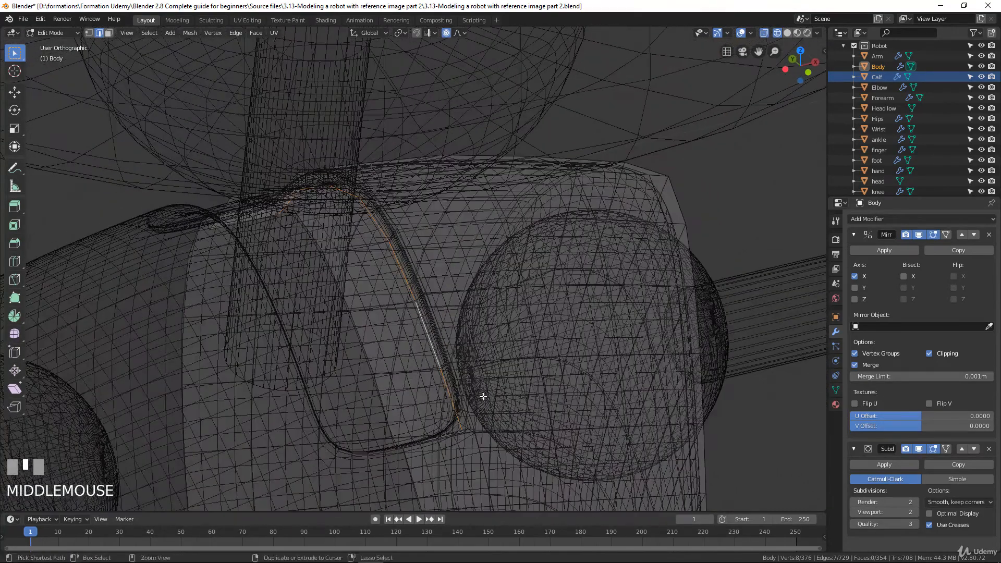
Add the inner edge at the front end of the neck recess to the selection.
{"action": "middle_click_drag", "start_coordinate": [499, 407], "coordinate": [421, 426]}
{"action": "left_click", "coordinate": [416, 419], "text": "shift"}
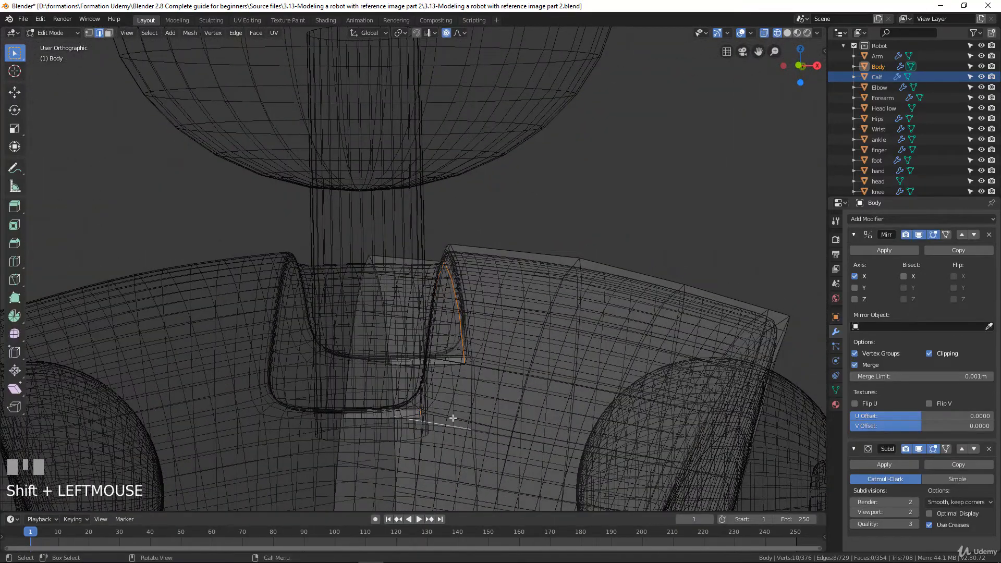
{"action": "key", "text": "ctrl+z"}
{"action": "scroll", "coordinate": [421, 404], "scroll_direction": "up", "scroll_amount": 2}
{"action": "middle_click_drag", "start_coordinate": [420, 399], "coordinate": [437, 227], "text": "shift"}
{"action": "scroll", "coordinate": [437, 228], "scroll_direction": "up", "scroll_amount": 2}
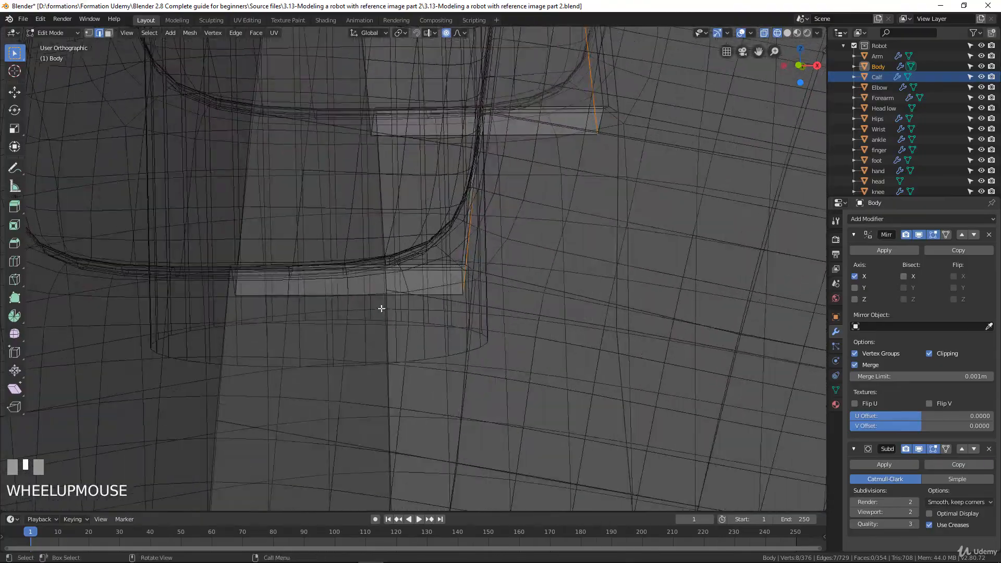
{"action": "left_click", "coordinate": [362, 296], "text": "shift"}
{"action": "middle_click_drag", "start_coordinate": [415, 300], "coordinate": [354, 342]}
{"action": "scroll", "coordinate": [454, 364], "scroll_direction": "down", "scroll_amount": 2}
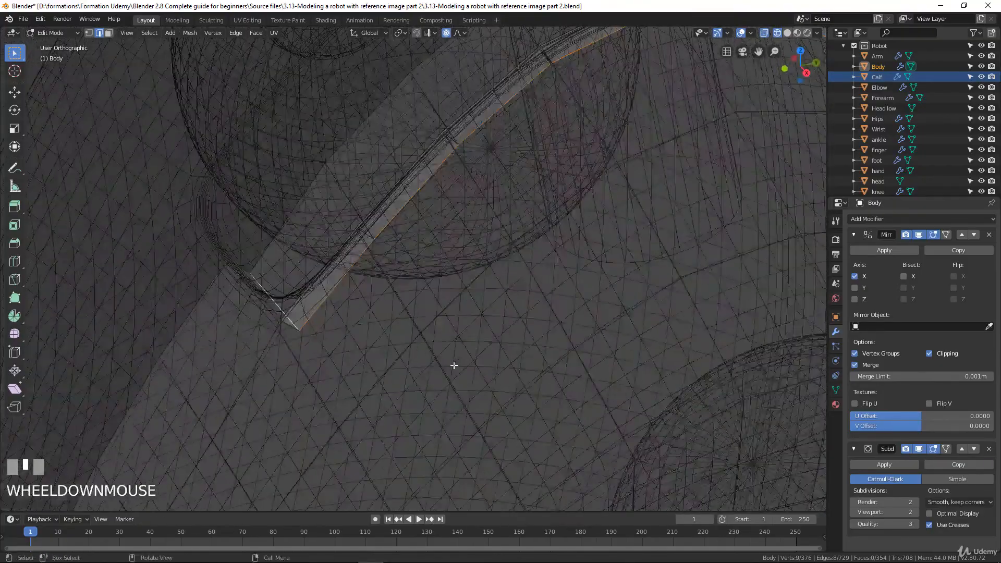
Extend the selection with the inner edge at the rear end of the neck recess.
{"action": "middle_click_drag", "start_coordinate": [454, 364], "coordinate": [525, 315]}
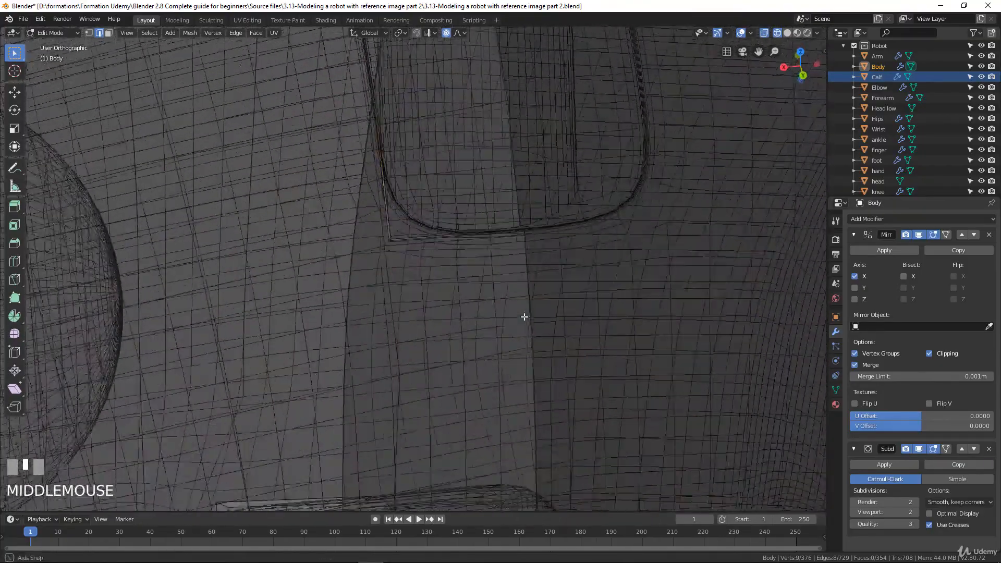
{"action": "scroll", "coordinate": [470, 248], "scroll_direction": "up", "scroll_amount": 2}
{"action": "middle_click_drag", "start_coordinate": [469, 248], "coordinate": [424, 362]}
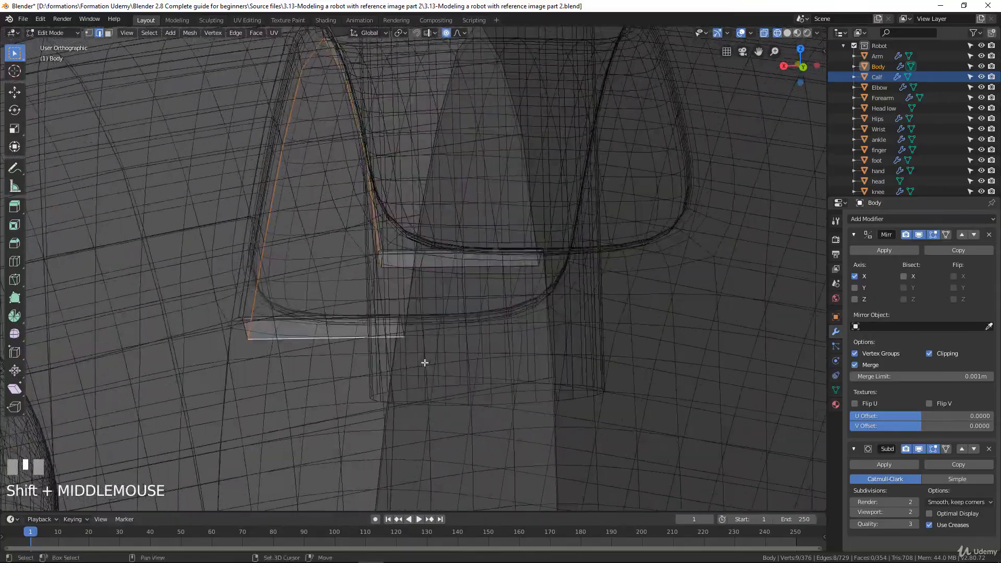
{"action": "left_click", "coordinate": [401, 267], "text": "shift"}
{"action": "middle_click_drag", "start_coordinate": [452, 287], "coordinate": [590, 386]}
Return to solid shading, disable the Subdivision modifier's Edit Mode display, and bevel the selected inner recess edges about 0.001 m with 2 segments.
{"action": "key", "text": "z"}
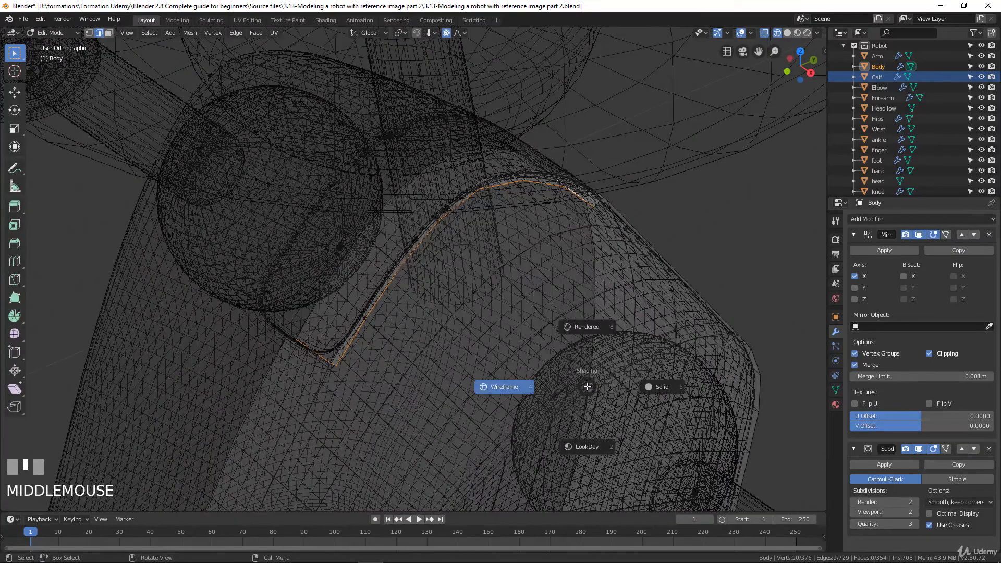
{"action": "left_click", "coordinate": [661, 388]}
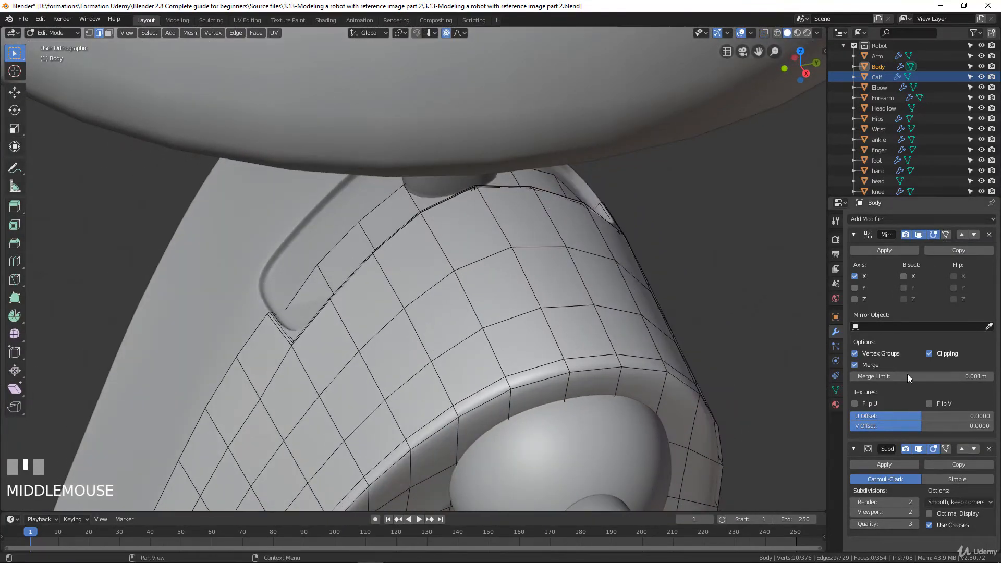
{"action": "left_click", "coordinate": [933, 448]}
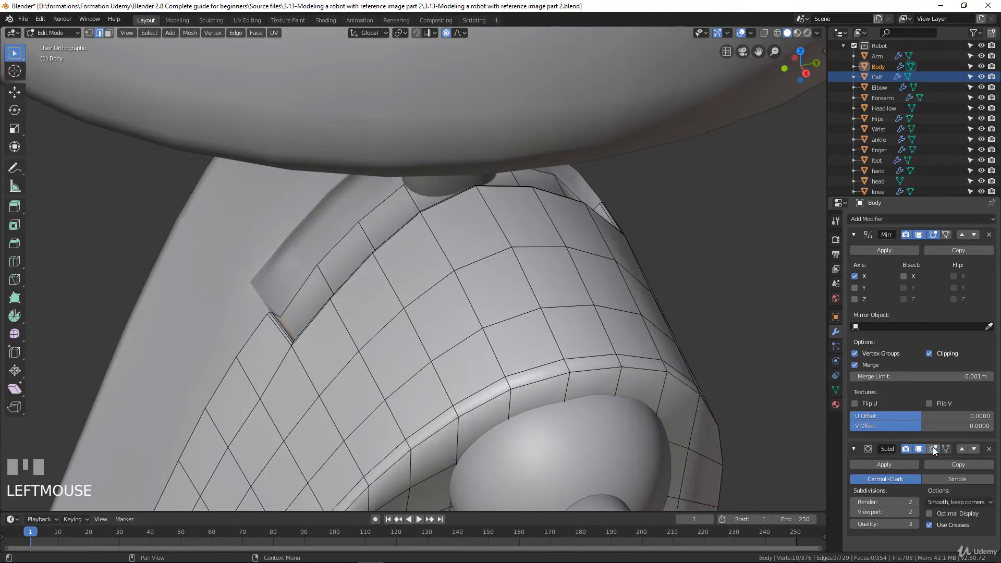
{"action": "mouse_move", "coordinate": [294, 388]}
{"action": "middle_mouse_down"}
{"action": "mouse_move", "coordinate": [318, 384]}
{"action": "mouse_move", "coordinate": [294, 387]}
{"action": "mouse_move", "coordinate": [307, 388]}
{"action": "mouse_move", "coordinate": [286, 402]}
{"action": "middle_mouse_up"}
{"action": "scroll", "coordinate": [264, 369], "scroll_direction": "up", "scroll_amount": 2}
{"action": "middle_click_drag", "start_coordinate": [264, 368], "coordinate": [261, 326]}
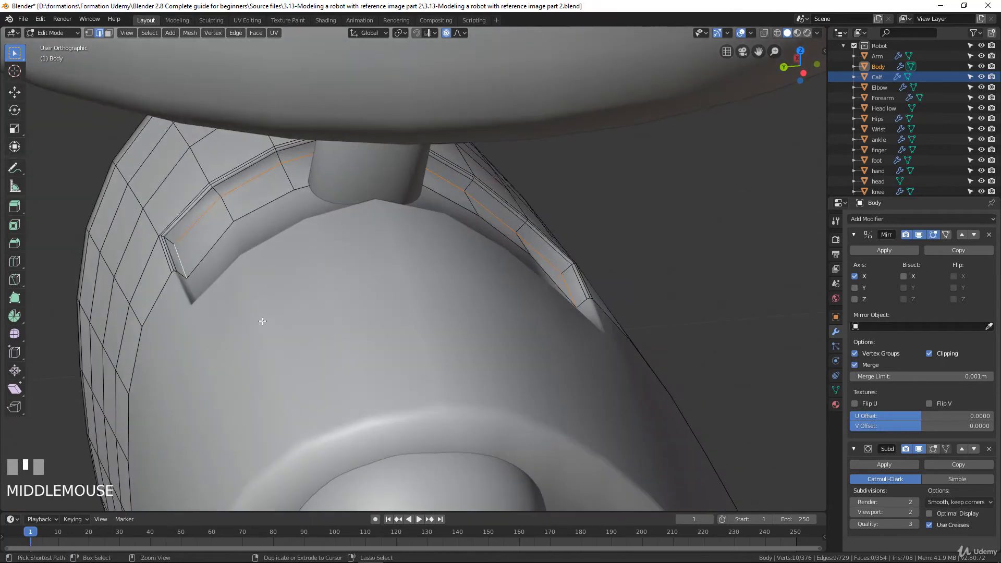
{"action": "key", "text": "ctrl+b"}
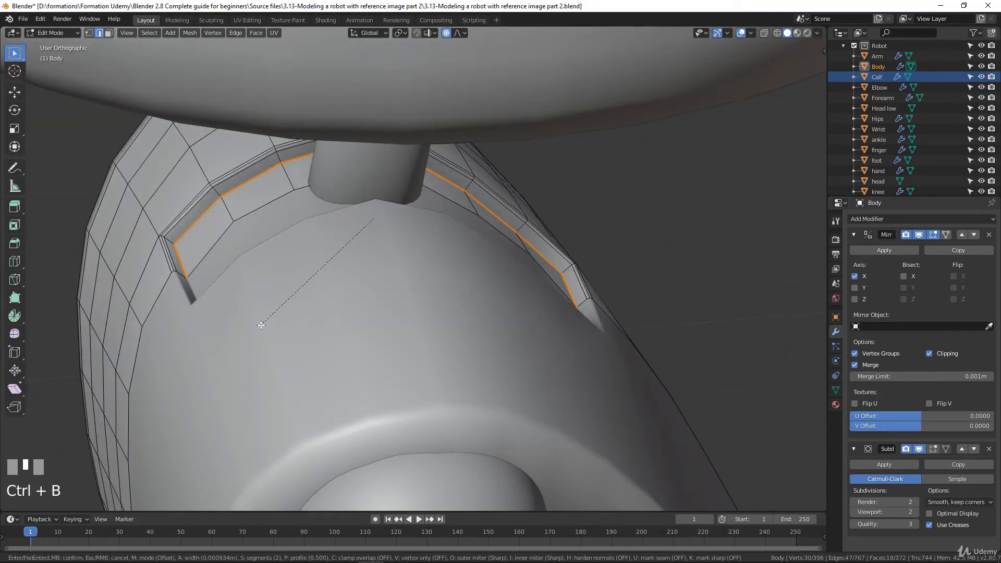
{"action": "left_click", "coordinate": [259, 326]}
Leave Edit Mode, re-enable the Subdivision modifier's Edit Mode display, and check the Body's neck recess from the front.
{"action": "key", "text": "Tab"}
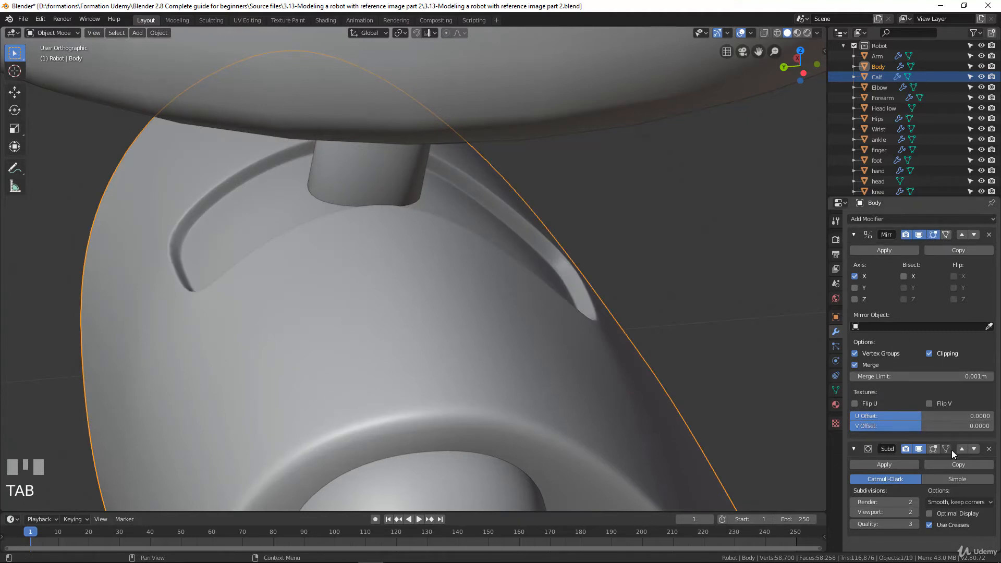
{"action": "left_click", "coordinate": [933, 449]}
{"action": "middle_click_drag", "start_coordinate": [570, 368], "coordinate": [431, 315]}
{"action": "scroll", "coordinate": [403, 330], "scroll_direction": "down", "scroll_amount": 2}
{"action": "scroll", "coordinate": [403, 330], "scroll_direction": "down", "scroll_amount": 2}
{"action": "scroll", "coordinate": [500, 333], "scroll_direction": "up", "scroll_amount": 3}
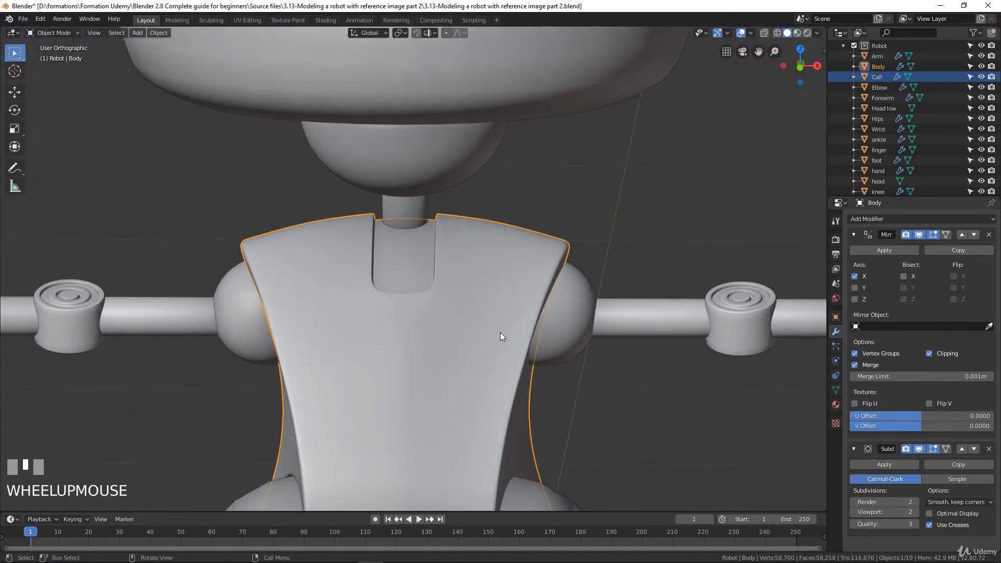
In Edit Mode, add a loop cut running down the Body's side panel and slide it fully onto the neighbouring inner loop.
{"action": "key", "text": "Tab"}
{"action": "middle_click_drag", "start_coordinate": [510, 302], "coordinate": [510, 214], "text": "shift"}
{"action": "scroll", "coordinate": [510, 213], "scroll_direction": "up", "scroll_amount": 2}
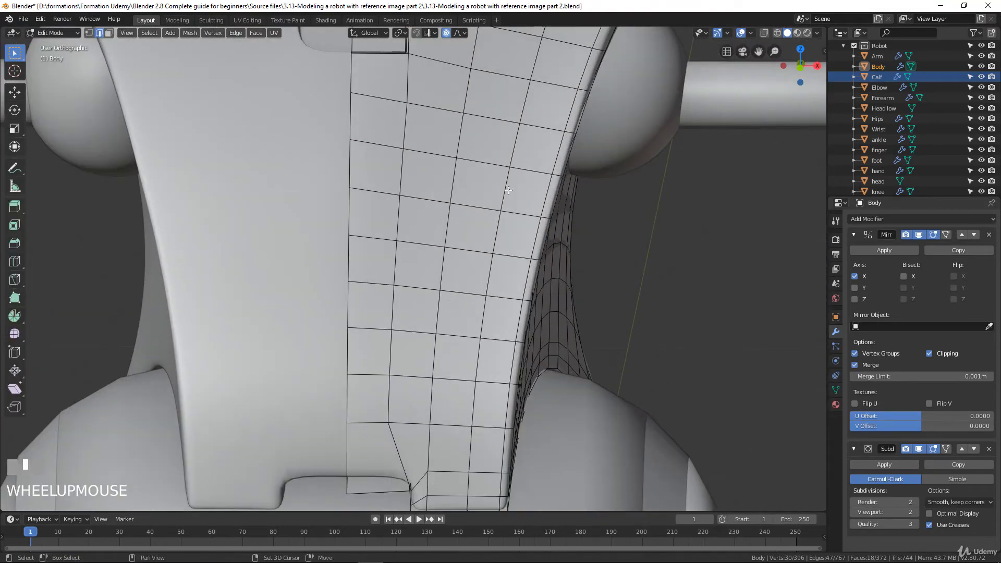
{"action": "scroll", "coordinate": [509, 213], "scroll_direction": "down", "scroll_amount": 1}
{"action": "key", "text": "ctrl+r"}
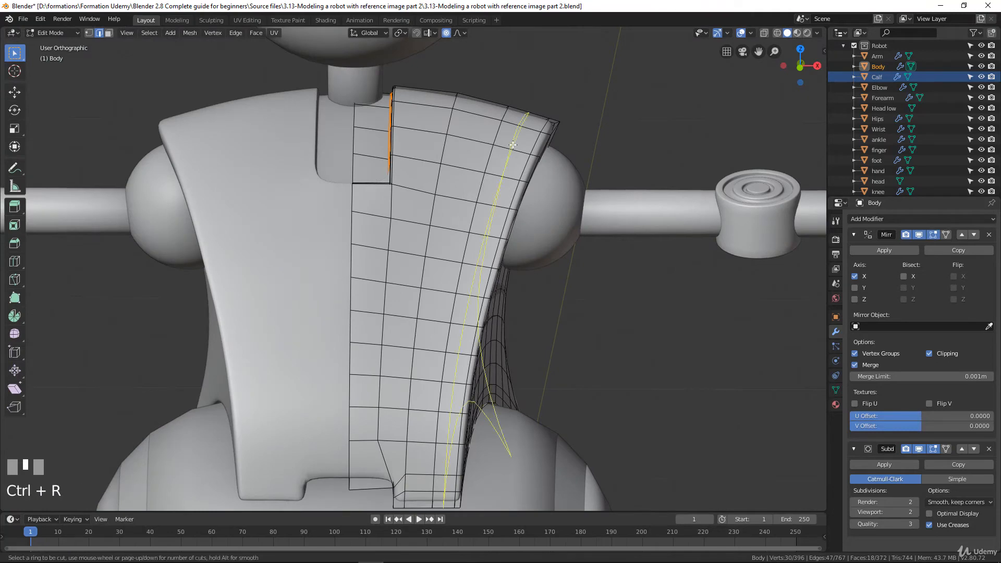
{"action": "left_click", "coordinate": [515, 145]}
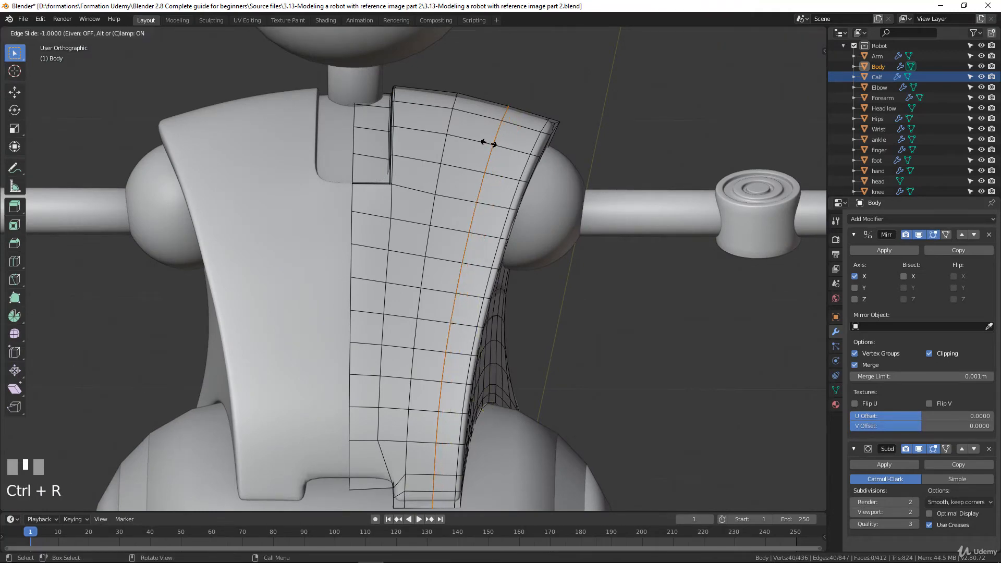
{"action": "left_click", "coordinate": [489, 143]}
Turn off proportional editing and move the new edge loop about 0.004 m outward along X.
{"action": "scroll", "coordinate": [490, 148], "scroll_direction": "up", "scroll_amount": 3}
{"action": "middle_click_drag", "start_coordinate": [501, 157], "coordinate": [495, 167], "text": "shift"}
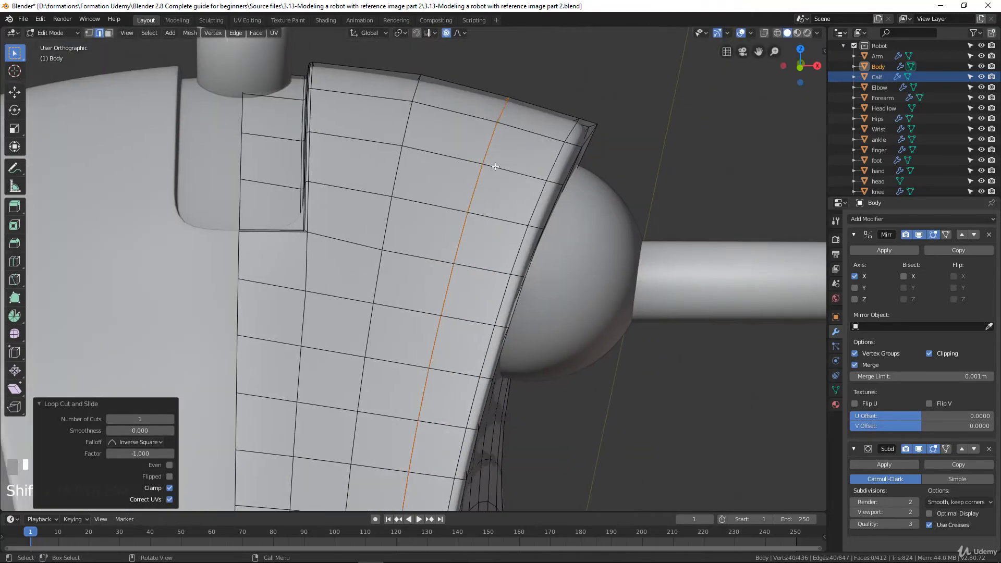
{"action": "key", "text": "g"}
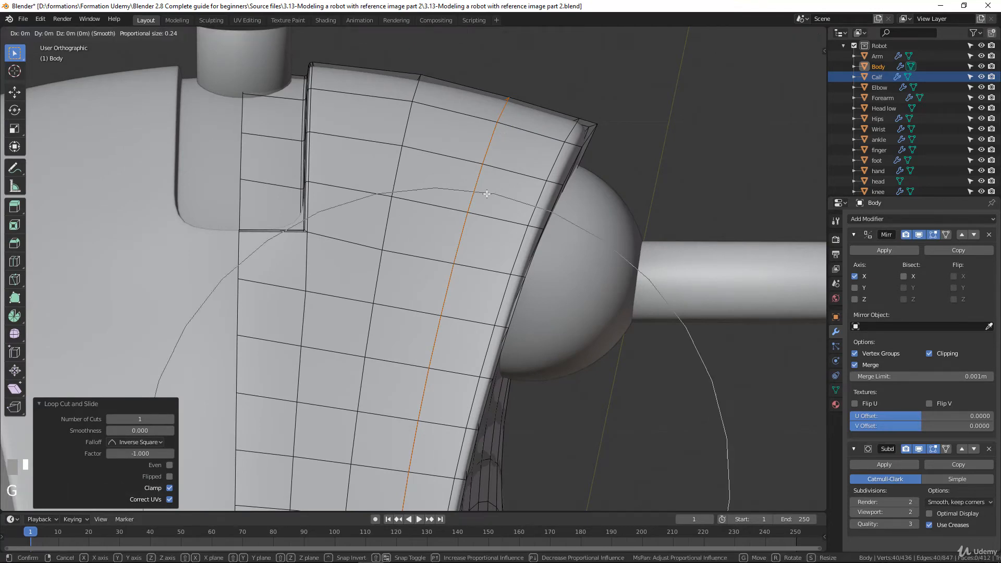
{"action": "key", "text": "x"}
{"action": "right_click", "coordinate": [487, 193]}
{"action": "key", "text": "o"}
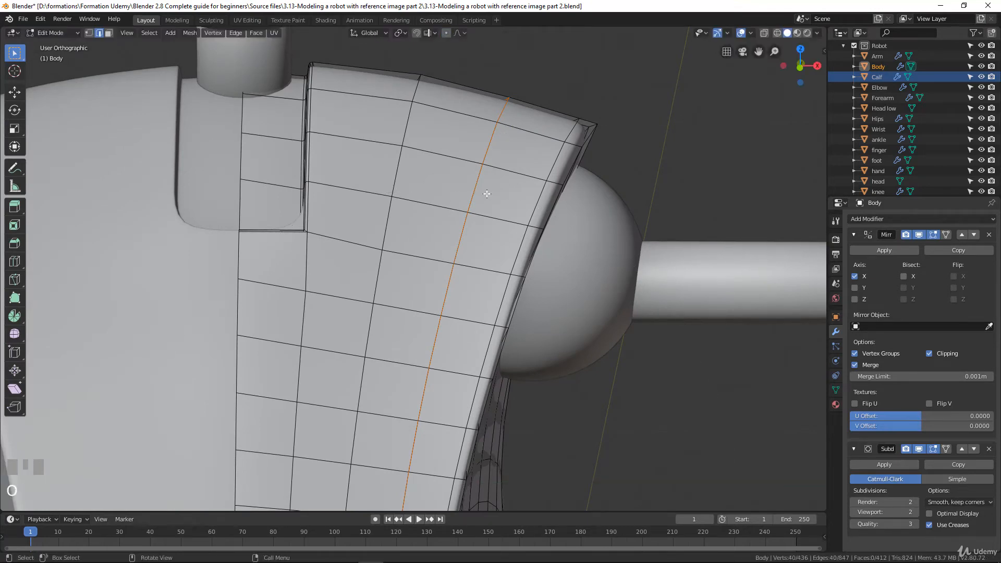
{"action": "key", "text": "g"}
{"action": "key", "text": "x"}
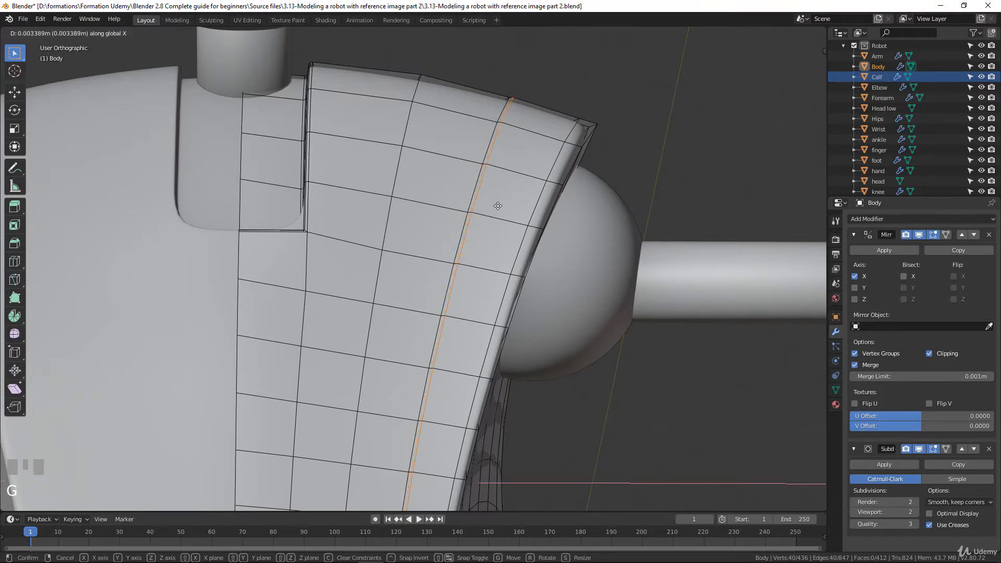
{"action": "left_click", "coordinate": [498, 205]}
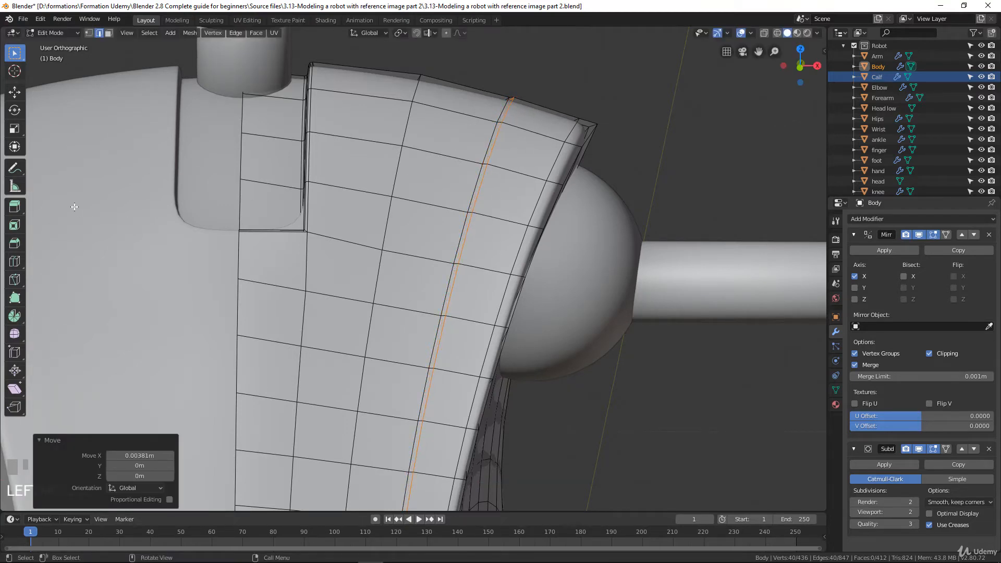
Extrude the narrow strip between the two loops in place, sink it inward about 0.007 as a groove, and check the Body in Object Mode.
{"action": "left_click", "coordinate": [90, 32]}
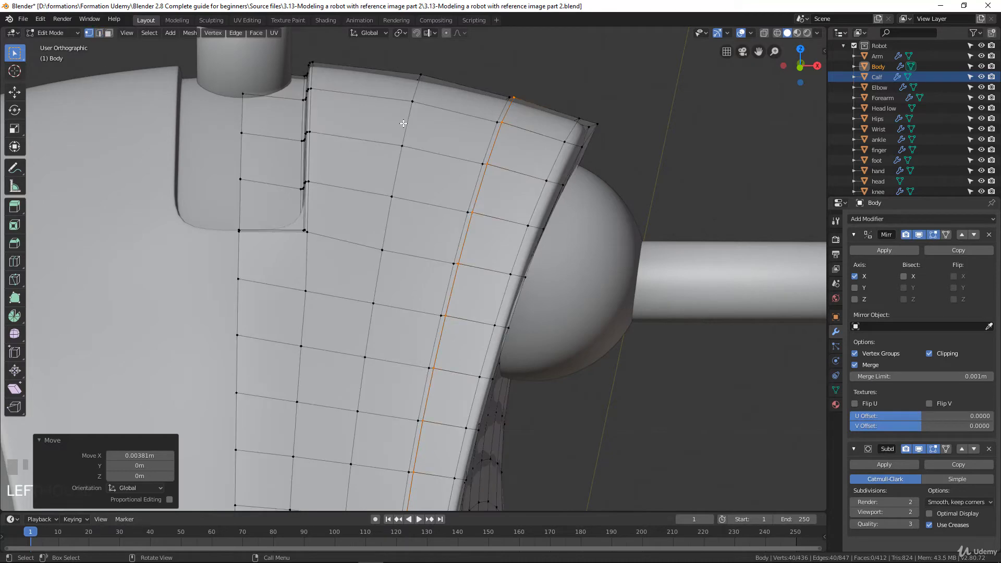
{"action": "left_click", "coordinate": [490, 135], "text": "alt+shift"}
{"action": "scroll", "coordinate": [454, 248], "scroll_direction": "down", "scroll_amount": 5}
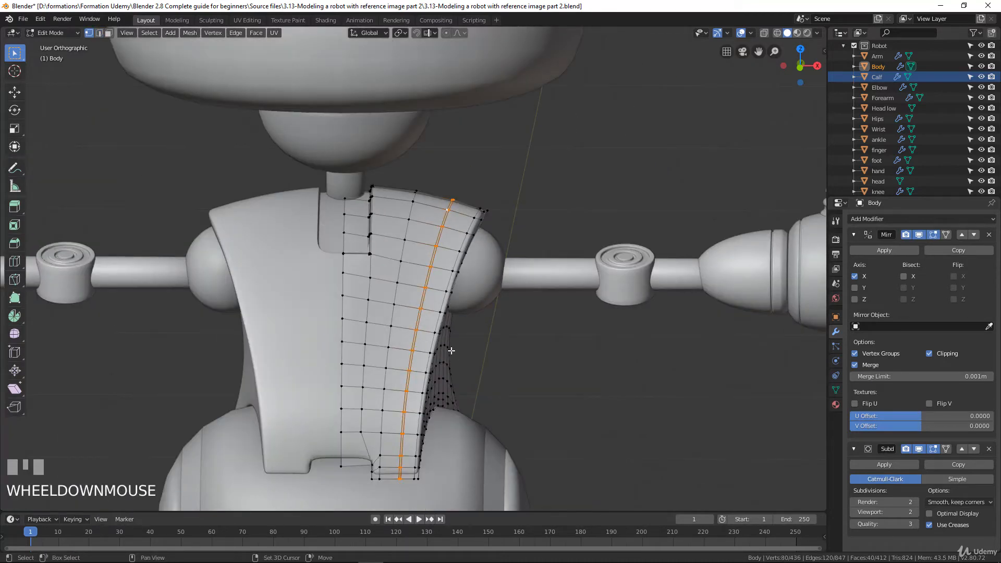
{"action": "middle_click_drag", "start_coordinate": [451, 350], "coordinate": [459, 330], "text": "shift"}
{"action": "scroll", "coordinate": [517, 240], "scroll_direction": "up", "scroll_amount": 4}
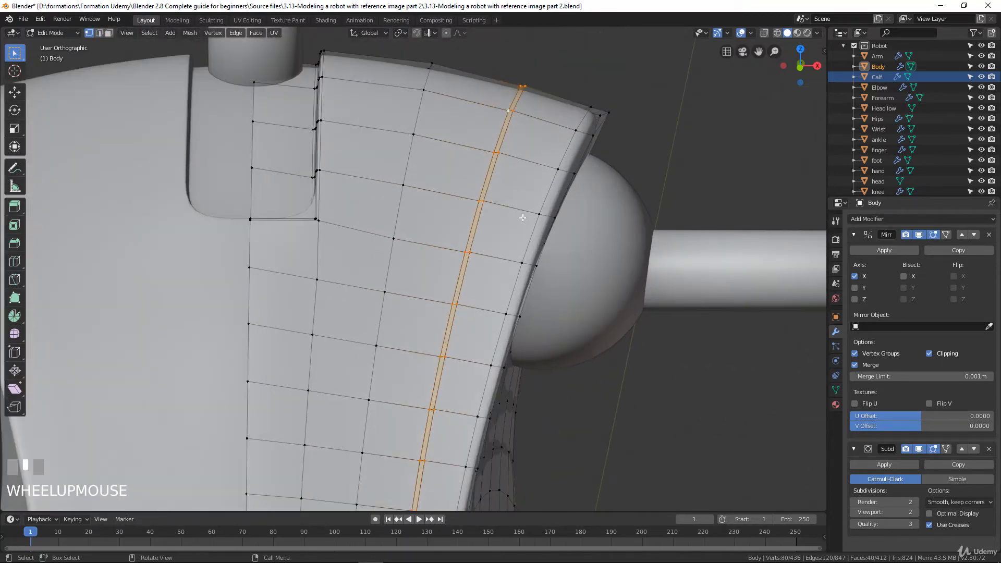
{"action": "key", "text": "e"}
{"action": "right_click", "coordinate": [523, 218]}
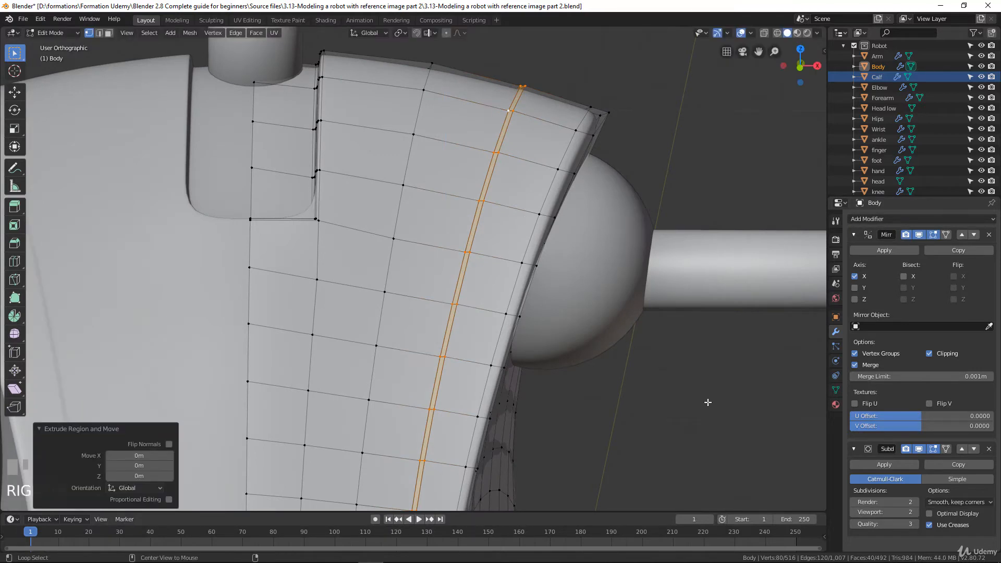
{"action": "key", "text": "alt+s"}
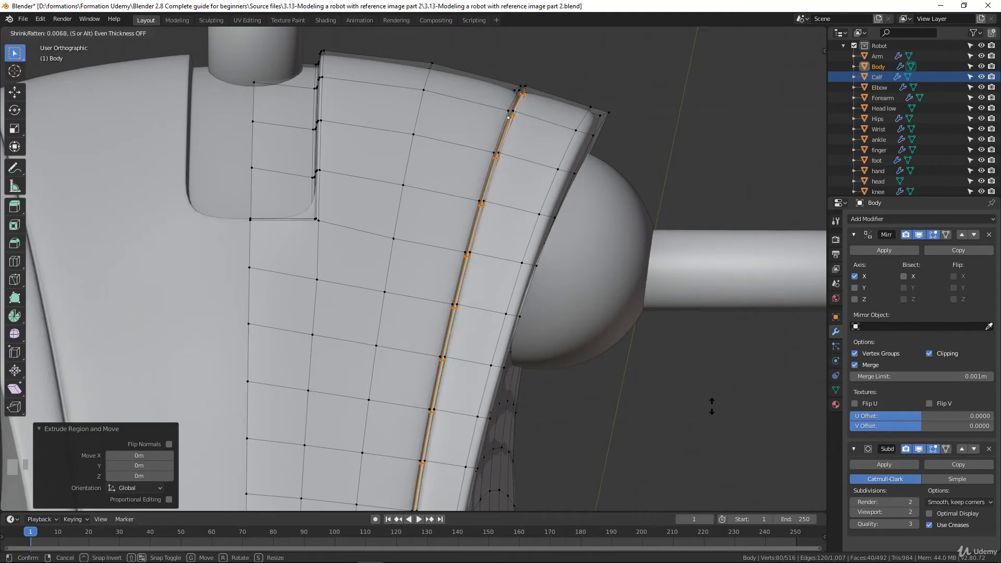
{"action": "left_click", "coordinate": [712, 406]}
{"action": "key", "text": "Tab"}
{"action": "scroll", "coordinate": [476, 267], "scroll_direction": "down", "scroll_amount": 5}
{"action": "mouse_move", "coordinate": [454, 301]}
{"action": "middle_mouse_down", "text": "shift"}
{"action": "mouse_move", "coordinate": [451, 280]}
{"action": "mouse_move", "coordinate": [393, 279]}
{"action": "mouse_move", "coordinate": [374, 314]}
{"action": "mouse_move", "coordinate": [281, 338]}
{"action": "mouse_move", "coordinate": [317, 315]}
{"action": "mouse_move", "coordinate": [488, 319]}
{"action": "mouse_move", "coordinate": [351, 302]}
{"action": "mouse_move", "coordinate": [369, 306]}
{"action": "middle_mouse_up", "text": "shift"}
{"action": "scroll", "coordinate": [336, 341], "scroll_direction": "up", "scroll_amount": 3}
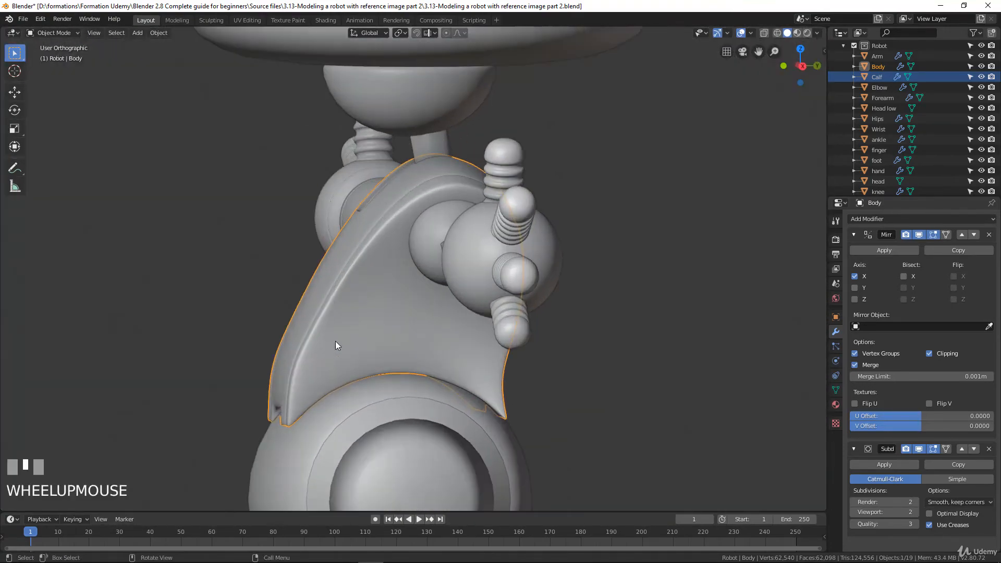
Select the vertex row across the Body's lower front and move it about 0.012 m backward in side view with proportional editing, size 0.15.
{"action": "key", "text": "Tab"}
{"action": "middle_click_drag", "start_coordinate": [336, 341], "coordinate": [357, 374]}
{"action": "left_click", "coordinate": [285, 365]}
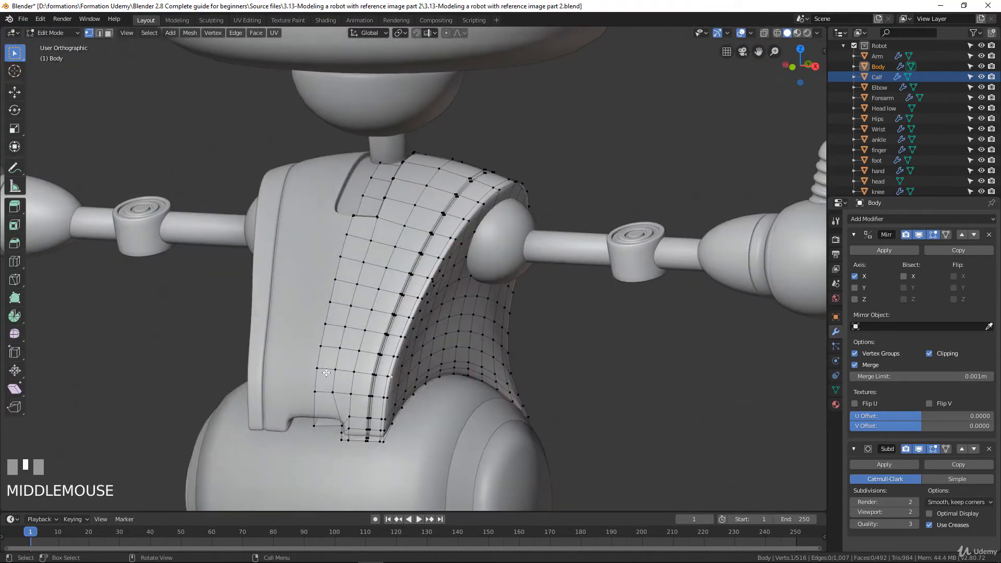
{"action": "left_click", "coordinate": [317, 368]}
{"action": "scroll", "coordinate": [408, 415], "scroll_direction": "up", "scroll_amount": 2}
{"action": "left_click", "coordinate": [380, 424], "text": "ctrl"}
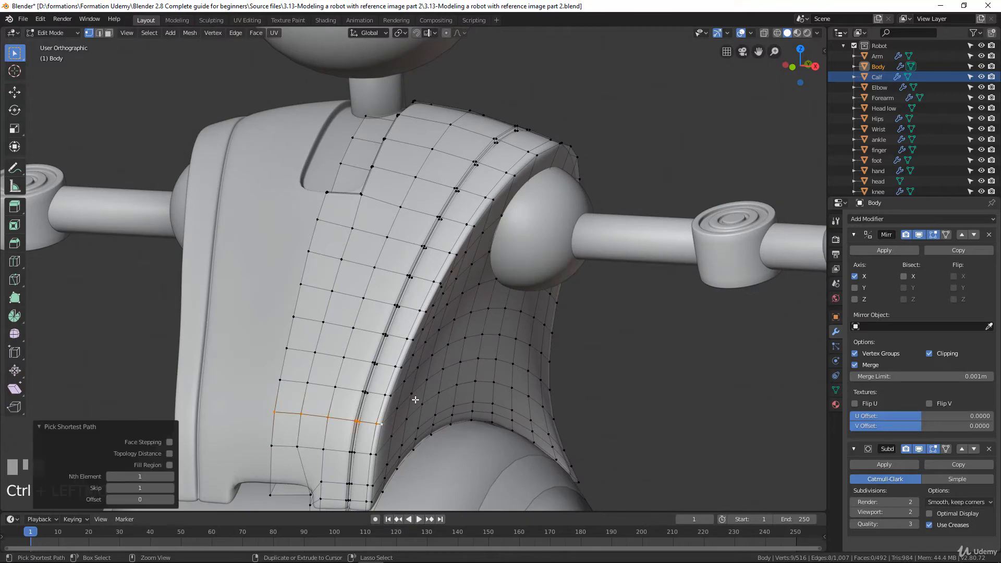
{"action": "key", "text": "KP_3"}
{"action": "scroll", "coordinate": [304, 340], "scroll_direction": "down", "scroll_amount": 2}
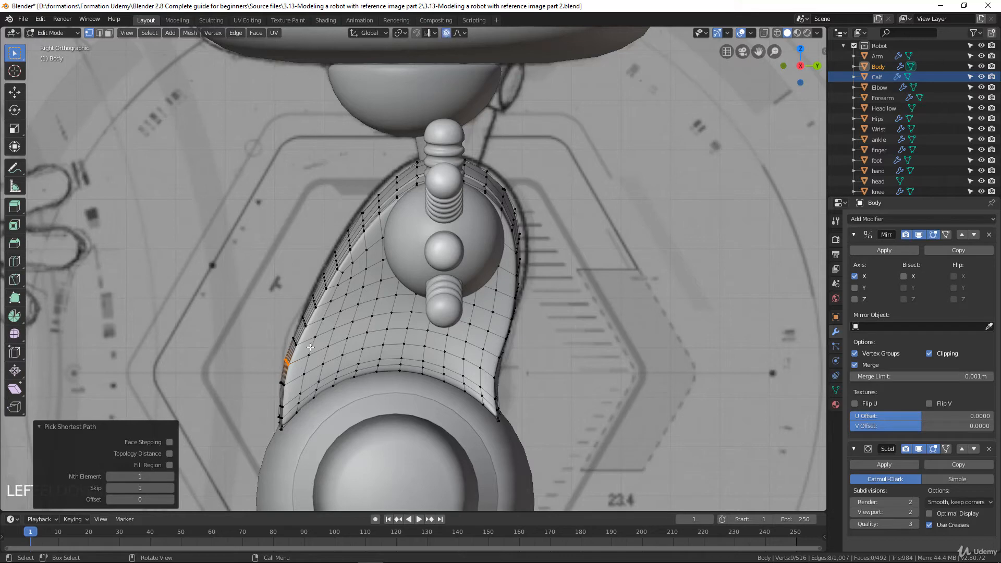
{"action": "key", "text": "g"}
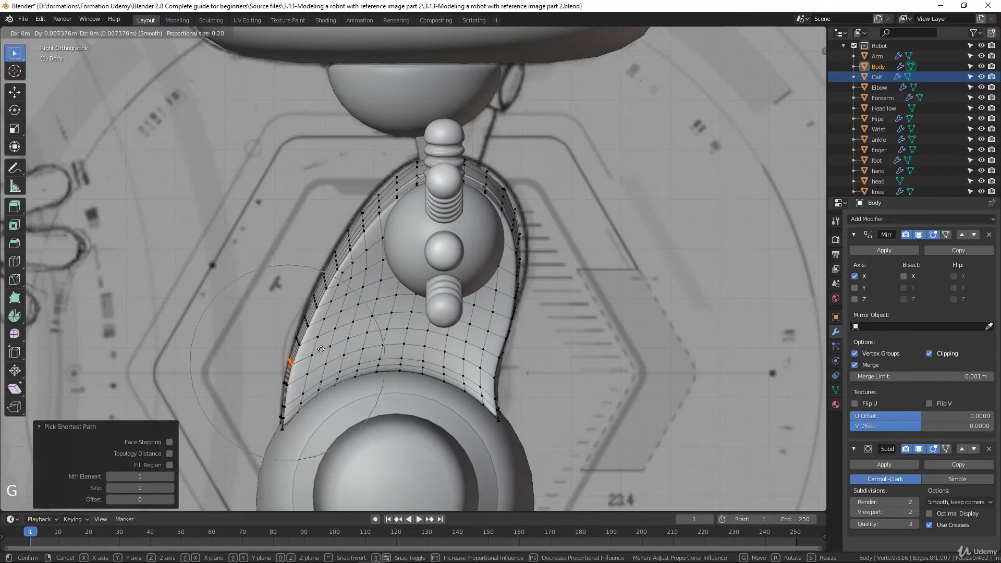
{"action": "scroll", "coordinate": [323, 350], "scroll_direction": "up", "scroll_amount": 1}
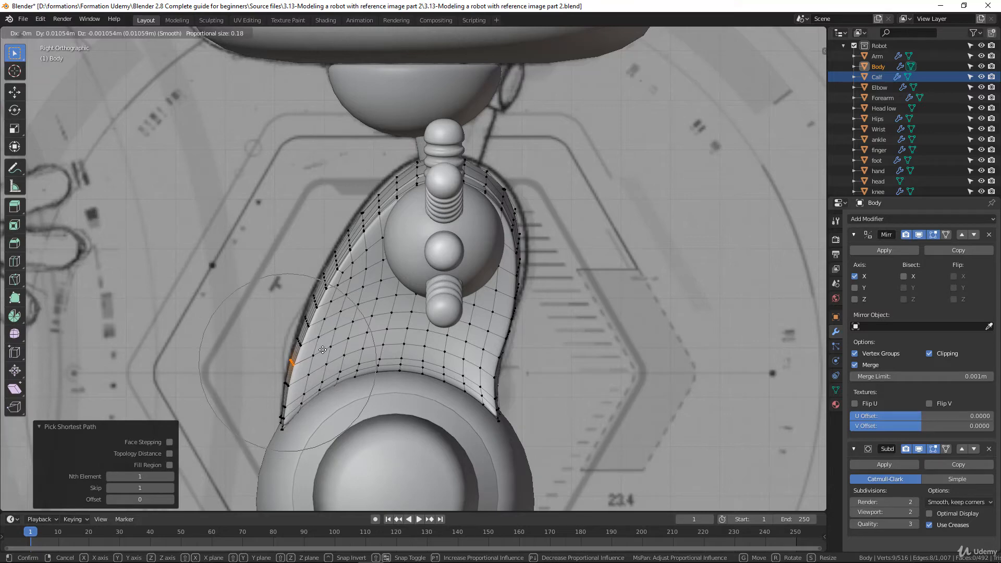
{"action": "scroll", "coordinate": [323, 350], "scroll_direction": "up", "scroll_amount": 1}
{"action": "scroll", "coordinate": [322, 350], "scroll_direction": "up", "scroll_amount": 1}
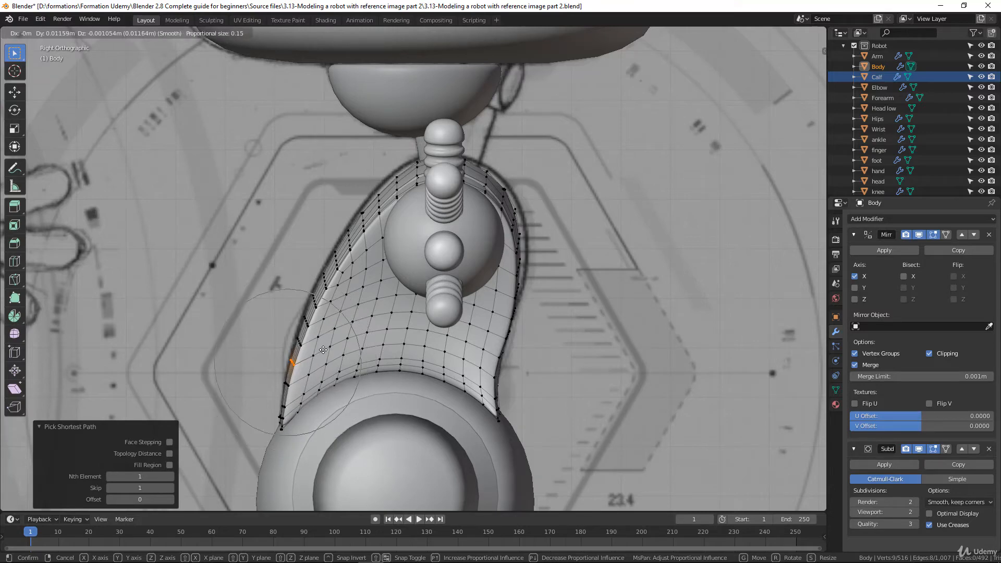
{"action": "left_click", "coordinate": [322, 350]}
Leave Edit Mode and review the Body's grooved front on the whole robot.
{"action": "key", "text": "Tab"}
{"action": "middle_click_drag", "start_coordinate": [323, 350], "coordinate": [458, 322]}
{"action": "scroll", "coordinate": [356, 305], "scroll_direction": "down", "scroll_amount": 5}
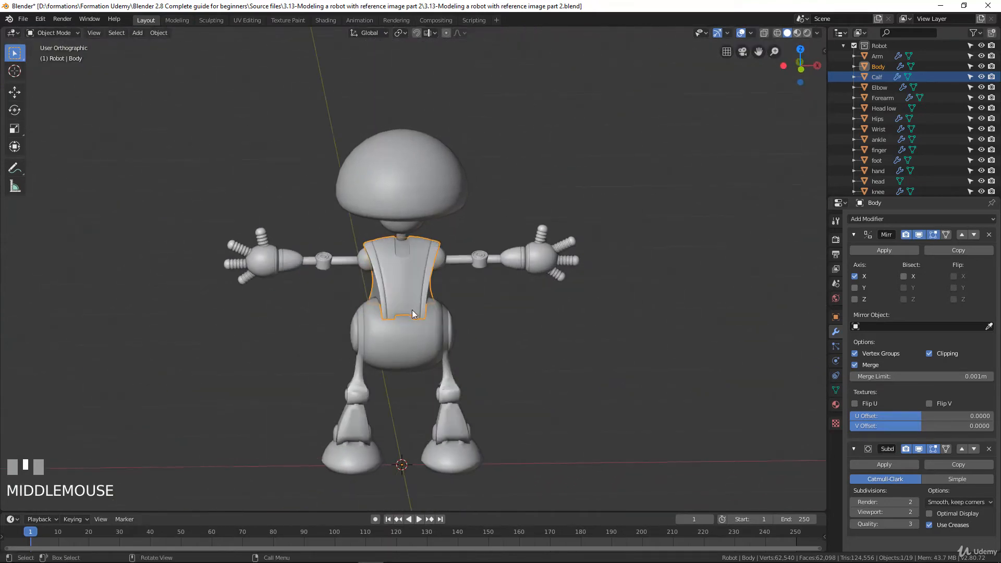
{"action": "scroll", "coordinate": [623, 254], "scroll_direction": "up", "scroll_amount": 3}
{"action": "scroll", "coordinate": [520, 317], "scroll_direction": "up", "scroll_amount": 2}
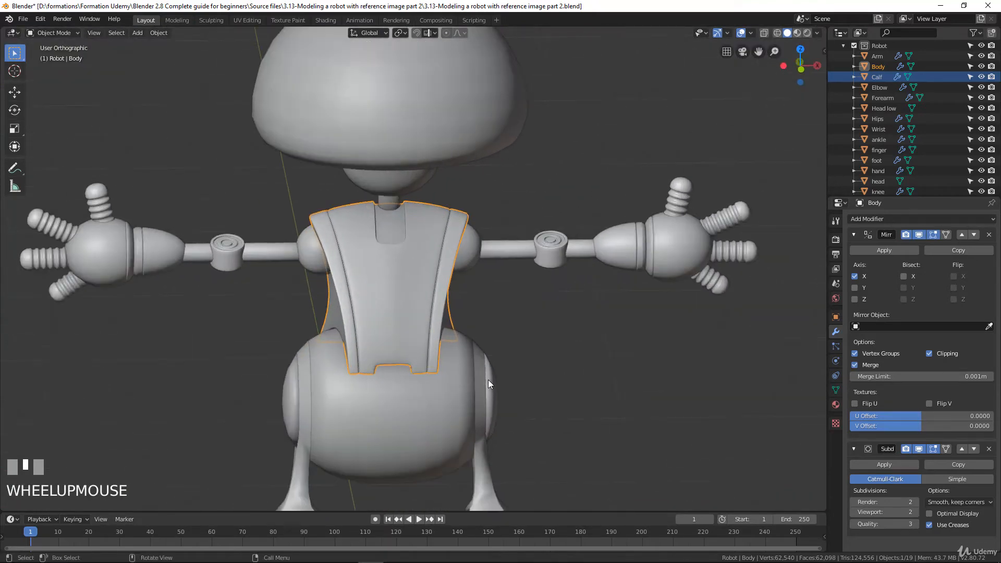
{"action": "middle_click_drag", "start_coordinate": [487, 384], "coordinate": [443, 323]}
Select the Hips and compare their shape with the front reference drawing in wireframe shading.
{"action": "left_click", "coordinate": [452, 343]}
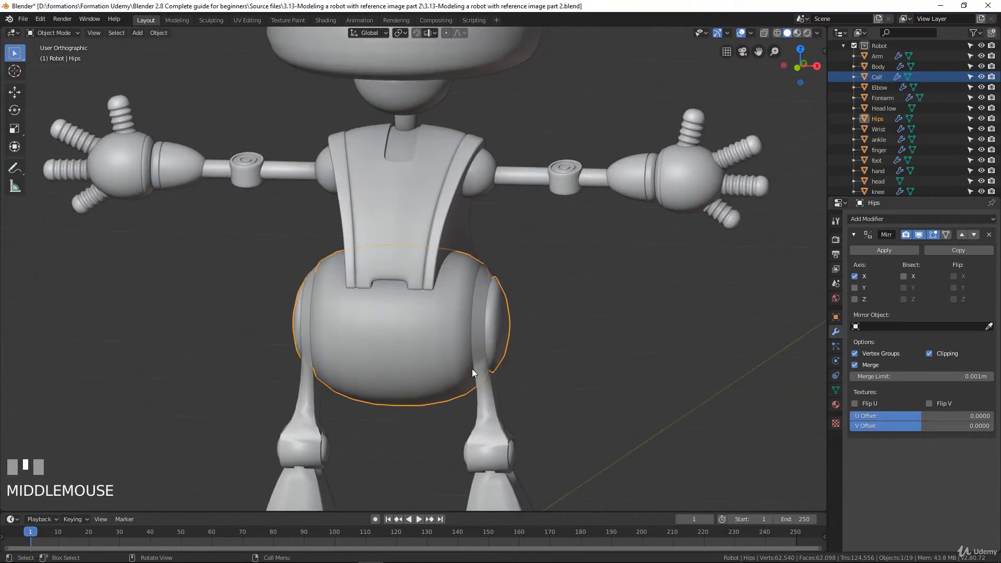
{"action": "key", "text": "KP_1"}
{"action": "scroll", "coordinate": [495, 384], "scroll_direction": "up", "scroll_amount": 2}
{"action": "scroll", "coordinate": [493, 385], "scroll_direction": "down", "scroll_amount": 2}
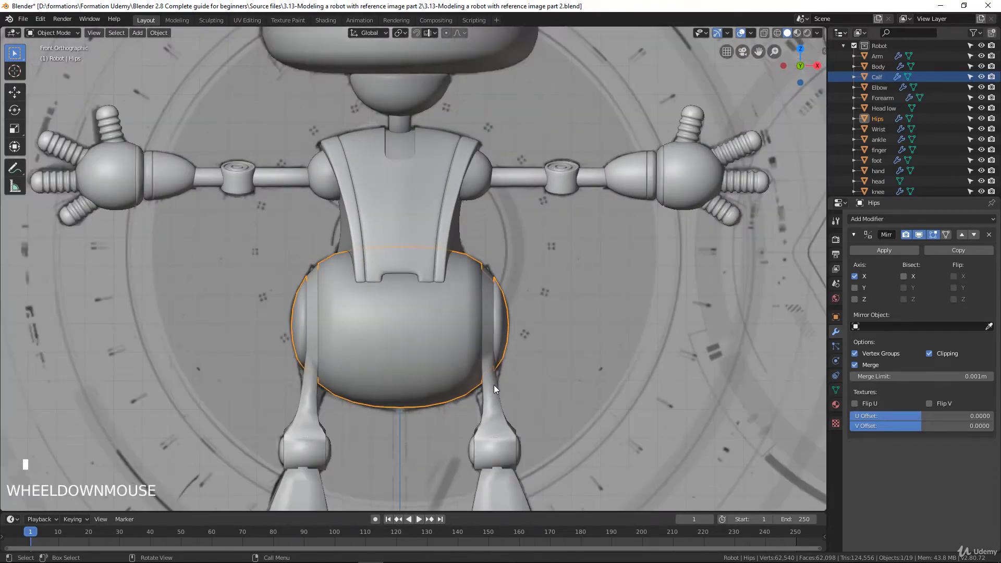
{"action": "key", "text": "z"}
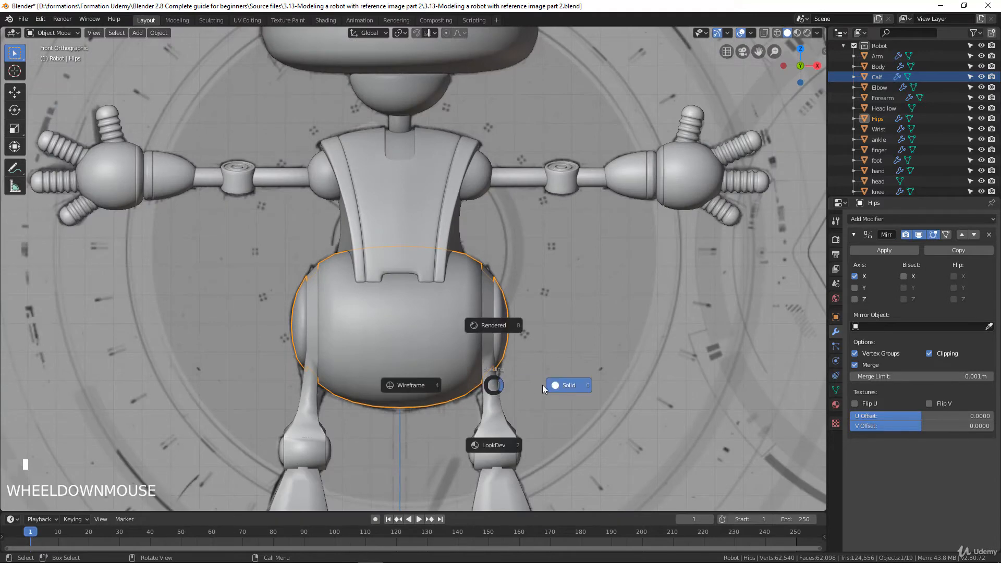
{"action": "left_click", "coordinate": [408, 393]}
{"action": "scroll", "coordinate": [529, 418], "scroll_direction": "down", "scroll_amount": 1}
{"action": "middle_click_drag", "start_coordinate": [386, 404], "coordinate": [395, 341], "text": "shift"}
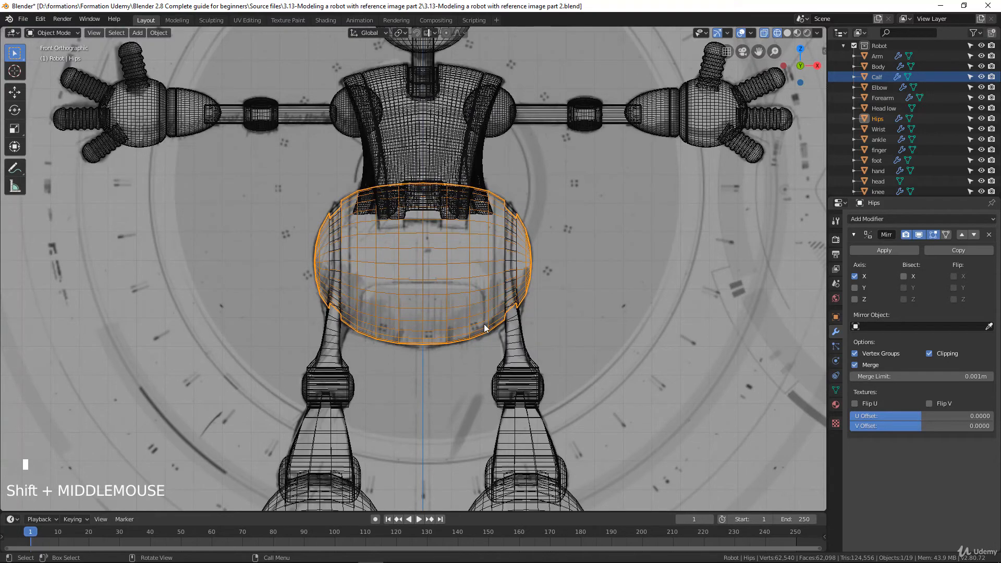
{"action": "scroll", "coordinate": [331, 295], "scroll_direction": "up", "scroll_amount": 2}
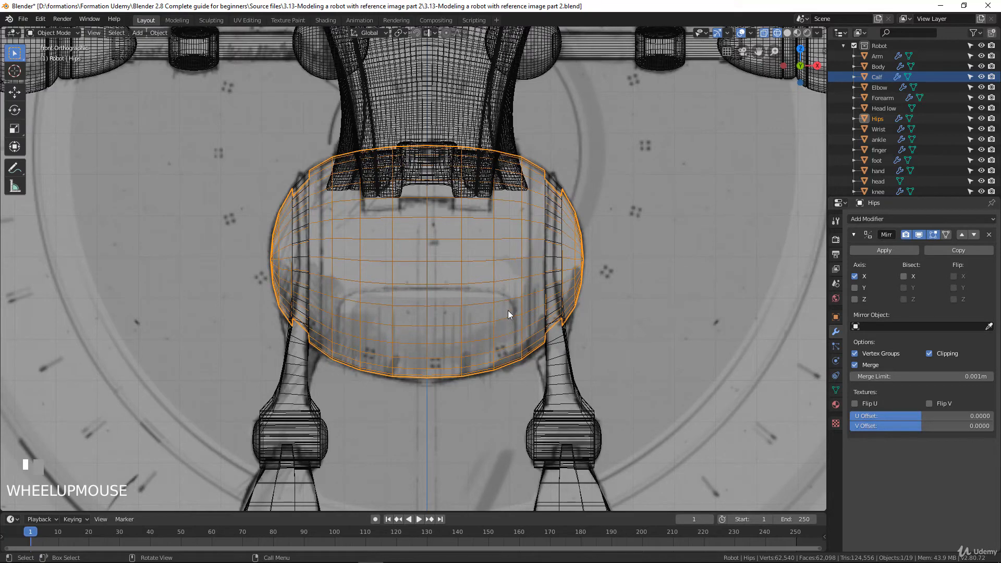
{"action": "middle_click_drag", "start_coordinate": [506, 312], "coordinate": [511, 264]}
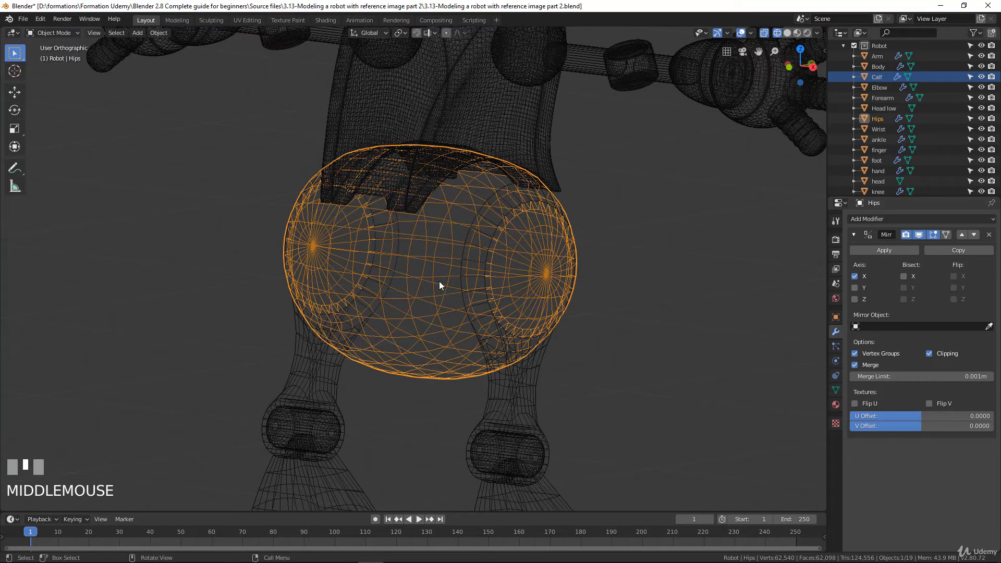
Return to solid shading and add a Subdivision Surface modifier to the Hips.
{"action": "key", "text": "z"}
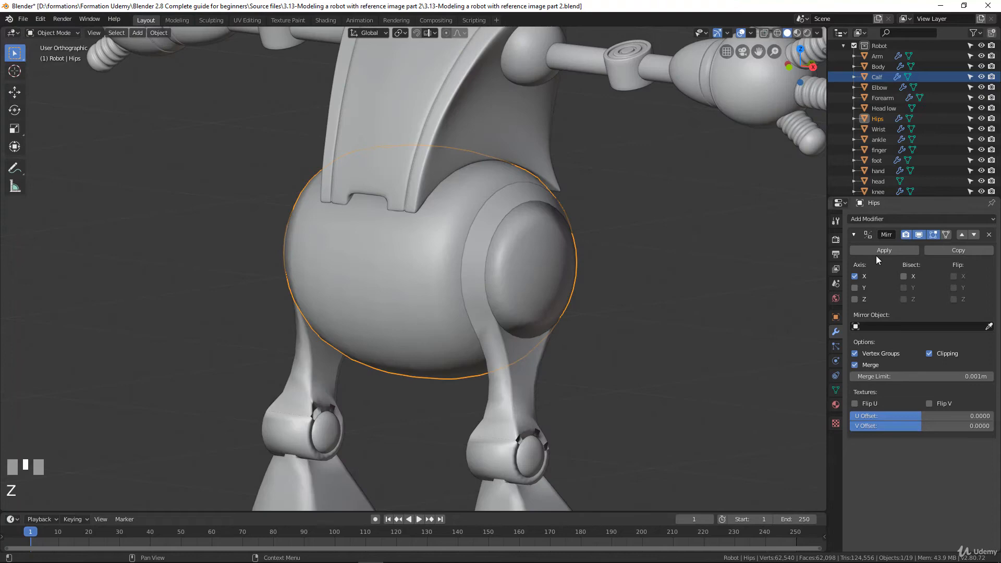
{"action": "left_click", "coordinate": [909, 220]}
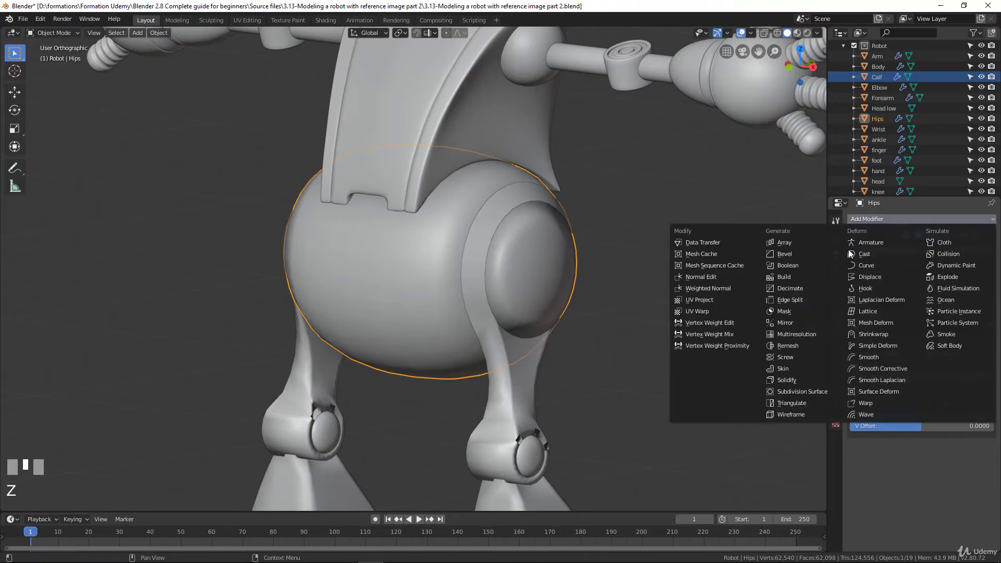
{"action": "left_click", "coordinate": [799, 392]}
{"action": "scroll", "coordinate": [427, 346], "scroll_direction": "down", "scroll_amount": 2}
{"action": "middle_click_drag", "start_coordinate": [426, 346], "coordinate": [476, 307]}
{"action": "scroll", "coordinate": [476, 361], "scroll_direction": "up", "scroll_amount": 3}
{"action": "key", "text": "Tab"}
{"action": "key", "text": "Tab"}
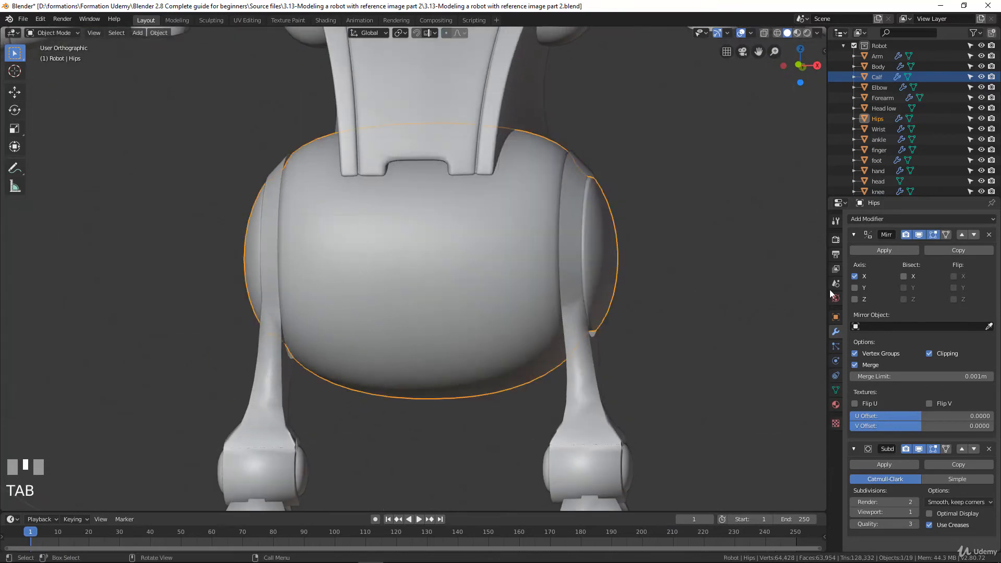
Apply the Hips' Mirror modifier and set up face selection in Edit Mode with a front wireframe view.
{"action": "left_click", "coordinate": [886, 249]}
{"action": "key", "text": "Tab"}
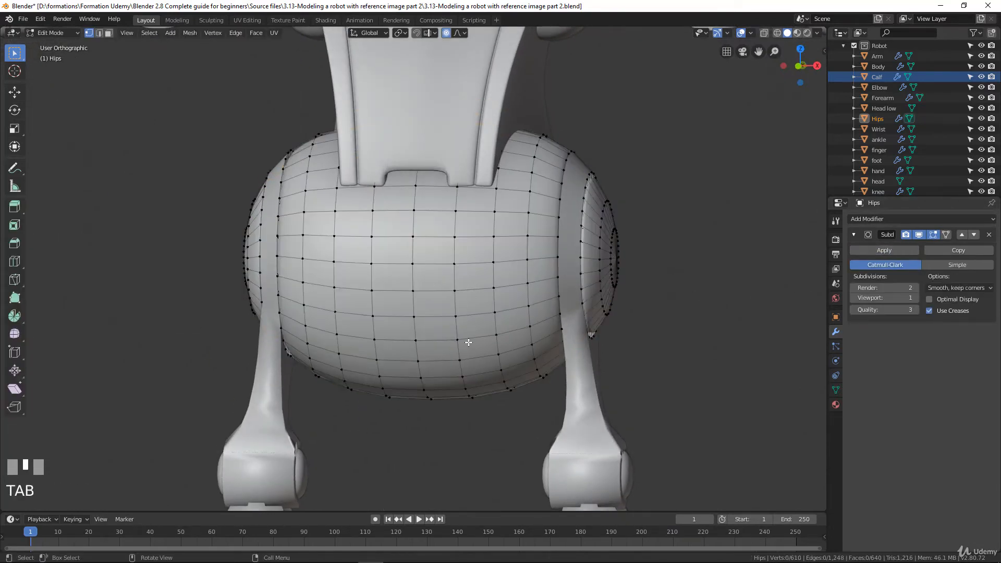
{"action": "key", "text": "KP_1"}
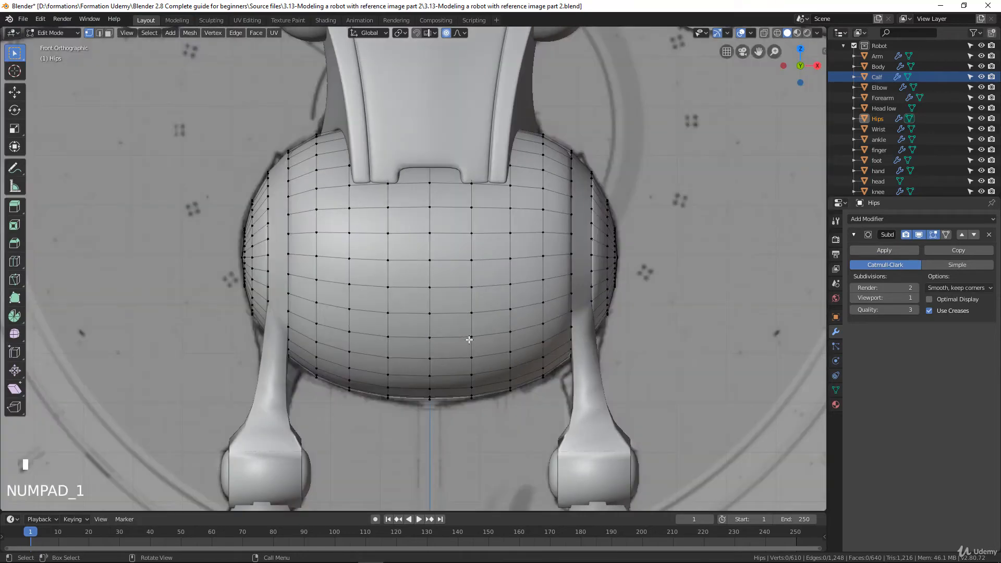
{"action": "key", "text": "z"}
{"action": "left_click", "coordinate": [384, 339]}
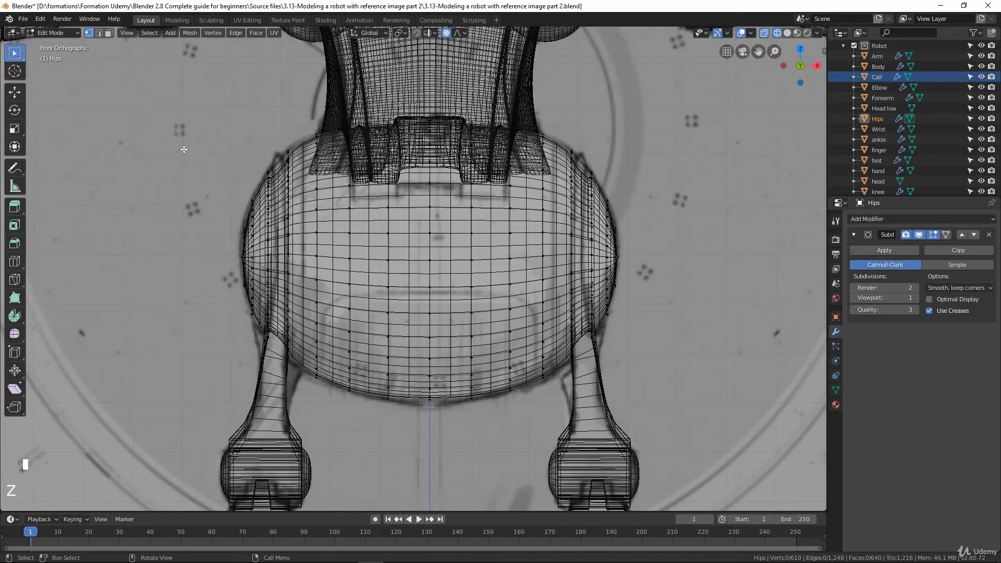
{"action": "left_click", "coordinate": [110, 34]}
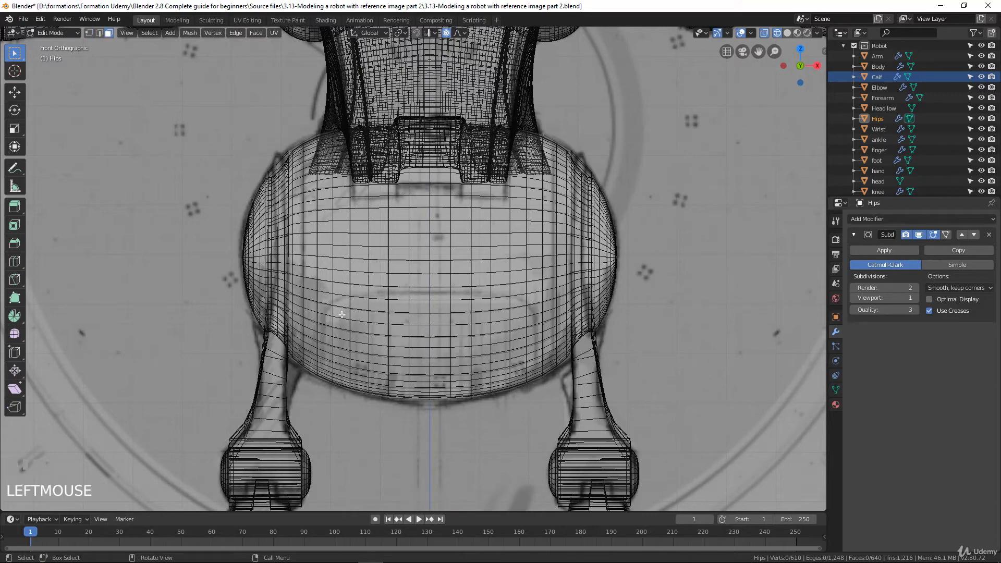
Box-select the Hips' lower panel faces in wireframe following the front reference, and return to solid shading.
{"action": "key", "text": "b"}
{"action": "left_click_drag", "start_coordinate": [326, 287], "coordinate": [541, 460]}
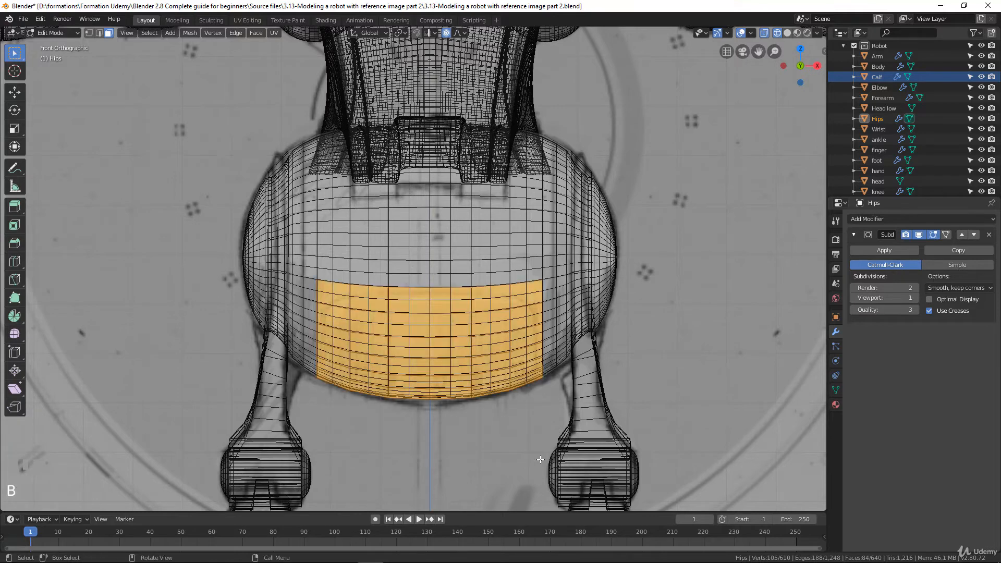
{"action": "key", "text": "z"}
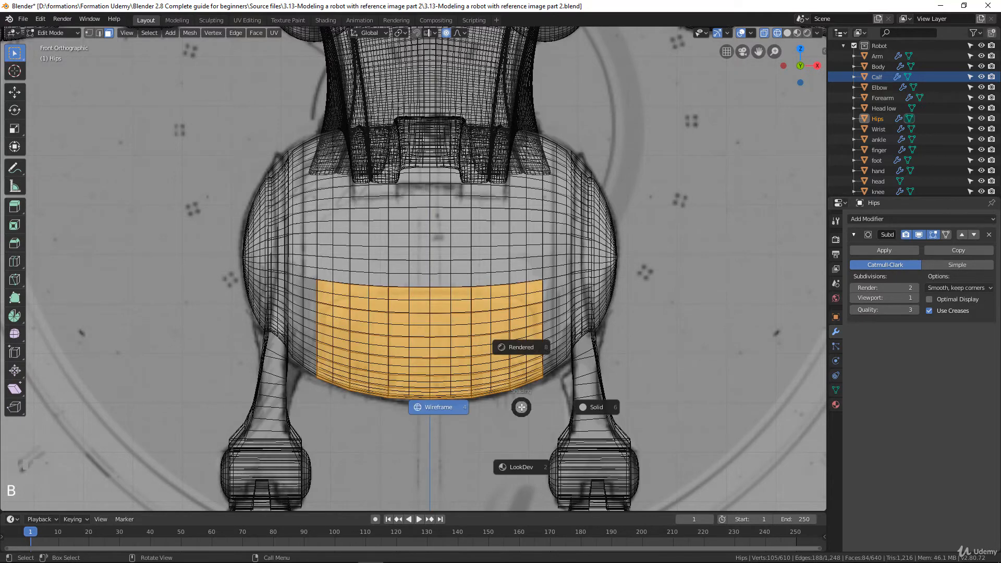
{"action": "left_click", "coordinate": [602, 408]}
{"action": "mouse_move", "coordinate": [570, 338]}
{"action": "middle_mouse_down"}
{"action": "mouse_move", "coordinate": [402, 326]}
{"action": "mouse_move", "coordinate": [582, 332]}
{"action": "mouse_move", "coordinate": [566, 379]}
{"action": "middle_mouse_up"}
{"action": "scroll", "coordinate": [582, 331], "scroll_direction": "up", "scroll_amount": 2}
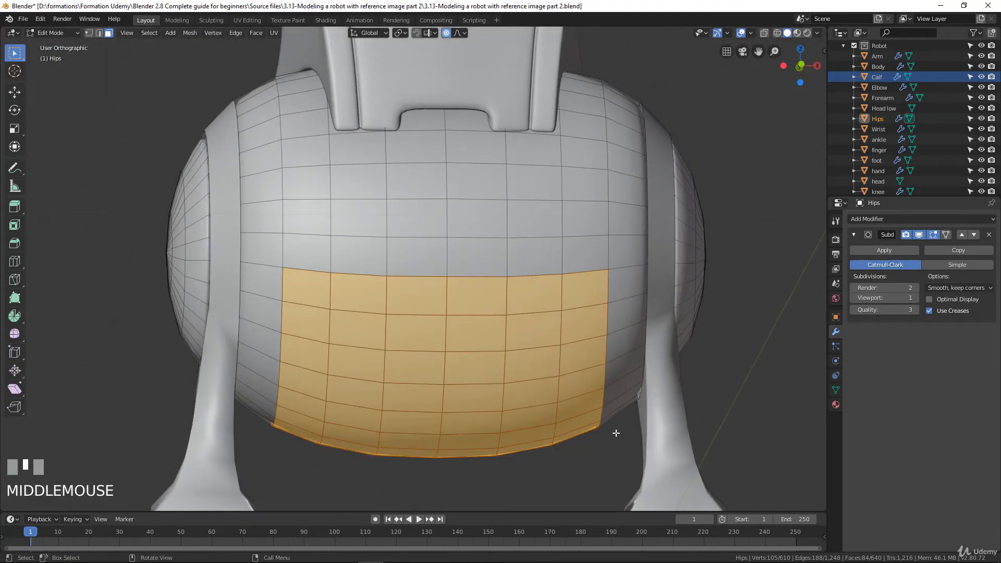
{"action": "middle_click_drag", "start_coordinate": [533, 387], "coordinate": [584, 443]}
Inset the selected panel faces by about 0.007 m and switch the selection to the outer rim faces.
{"action": "key", "text": "i"}
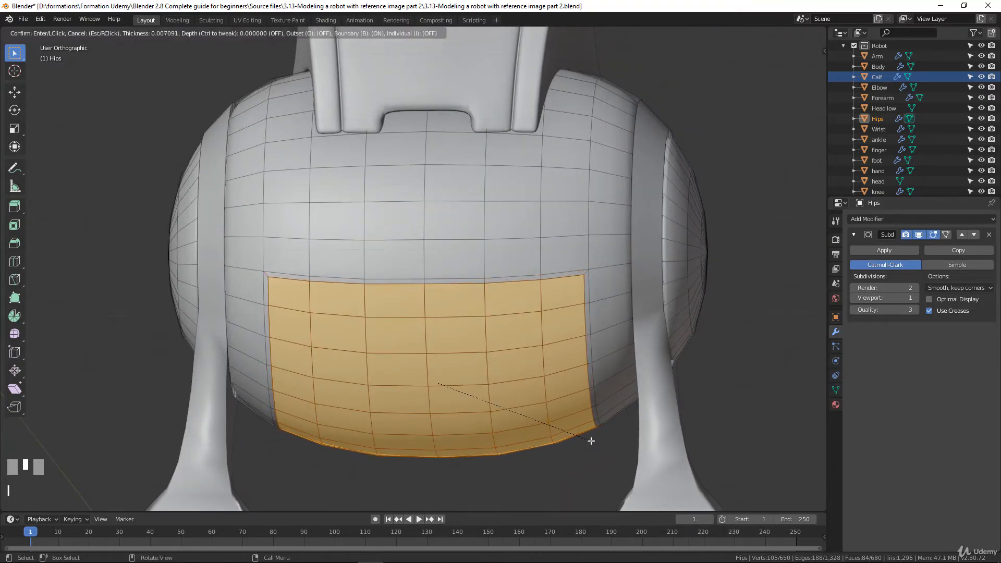
{"action": "left_click", "coordinate": [592, 441]}
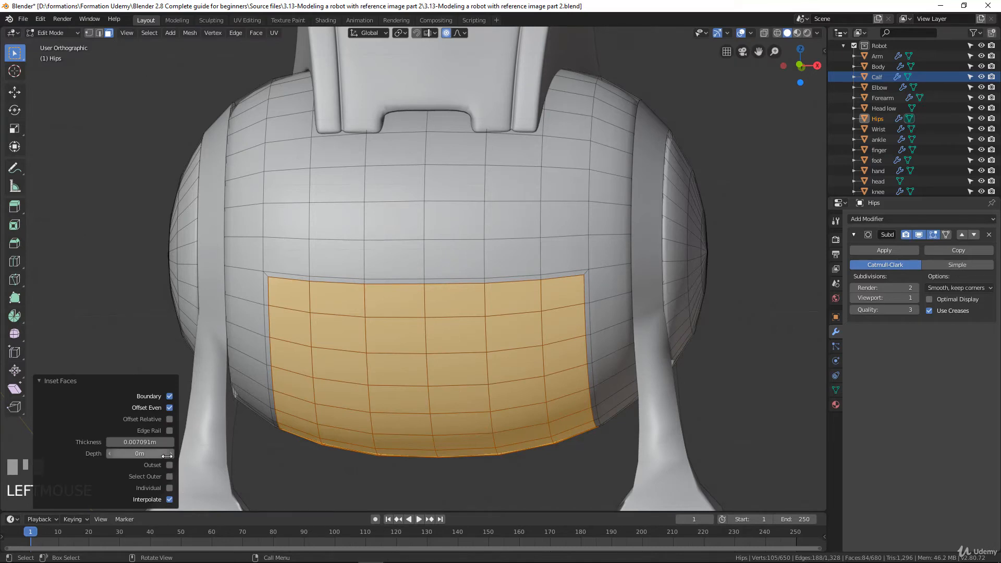
{"action": "left_click", "coordinate": [169, 476]}
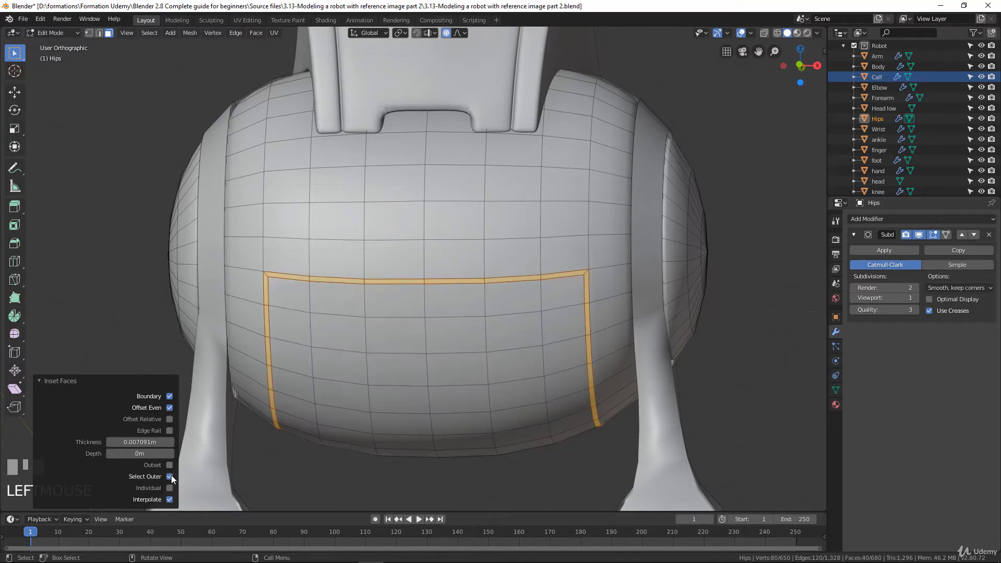
{"action": "mouse_move", "coordinate": [583, 338]}
{"action": "middle_mouse_down"}
{"action": "mouse_move", "coordinate": [558, 342]}
{"action": "mouse_move", "coordinate": [576, 348]}
{"action": "mouse_move", "coordinate": [563, 344]}
{"action": "mouse_move", "coordinate": [565, 321]}
{"action": "mouse_move", "coordinate": [578, 348]}
{"action": "middle_mouse_up"}
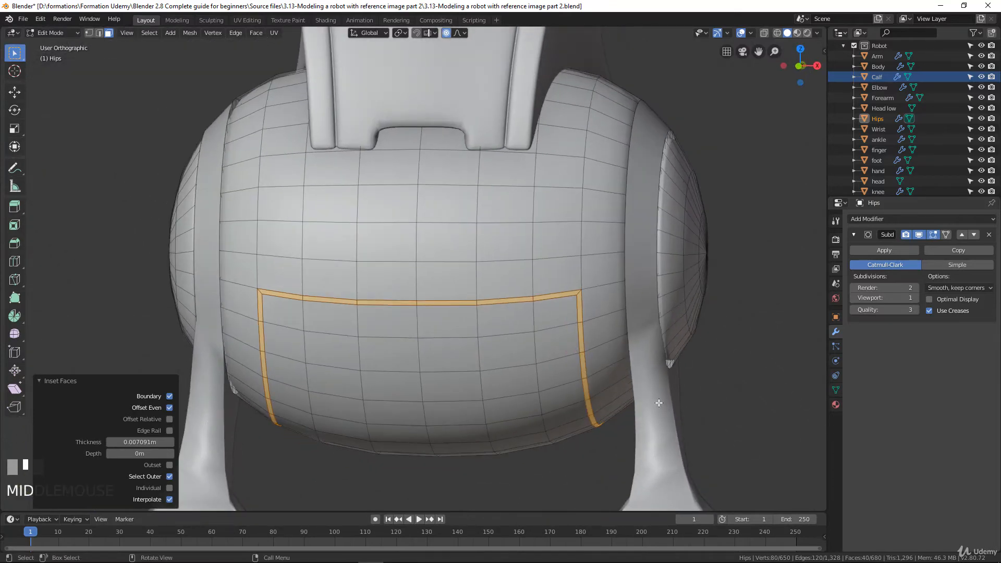
Extrude the rim faces in place and, with proportional editing off, sink them about 0.012 m along their normals as a groove.
{"action": "key", "text": "e"}
{"action": "right_click", "coordinate": [696, 428]}
{"action": "key", "text": "alt+s"}
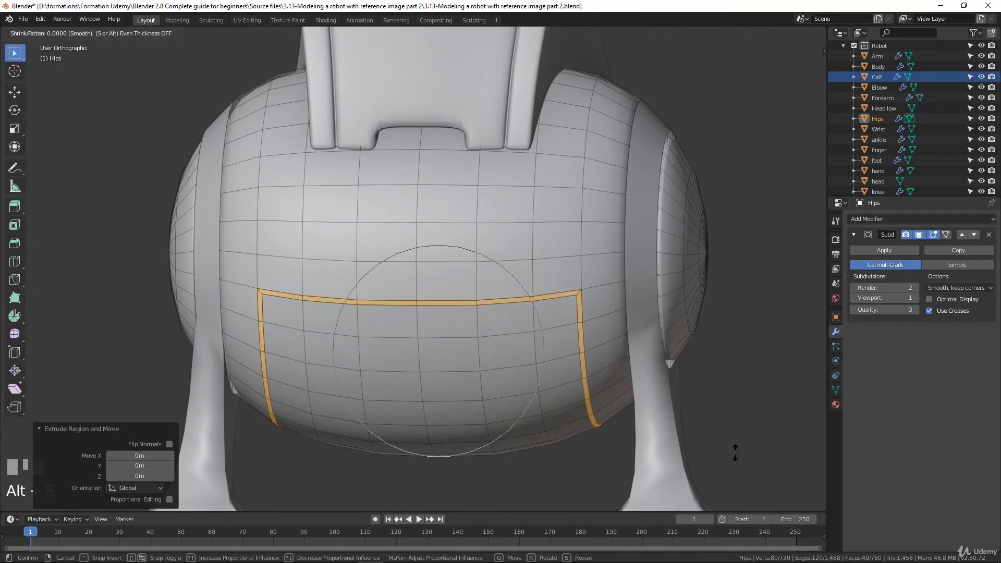
{"action": "right_click", "coordinate": [720, 413]}
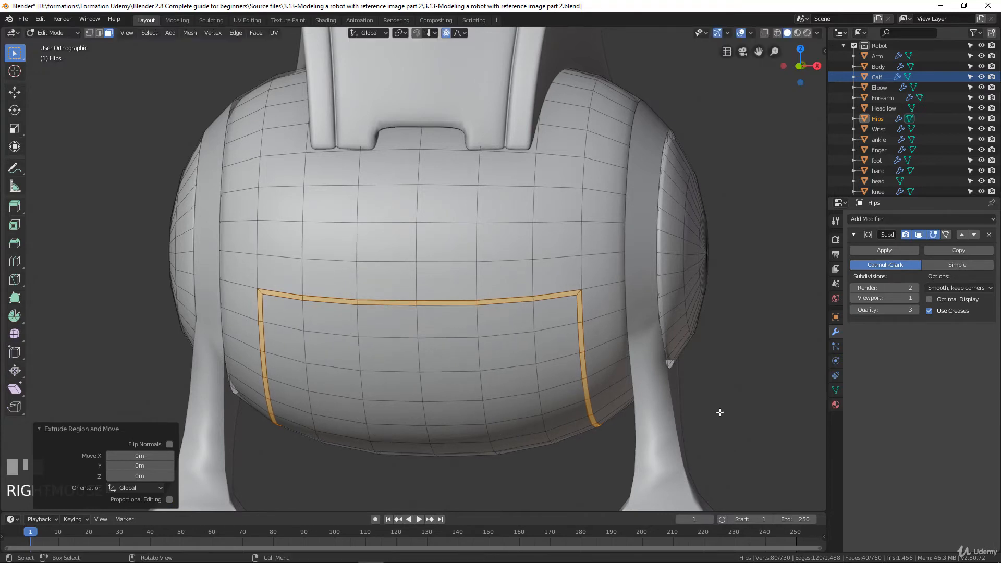
{"action": "left_click", "coordinate": [446, 35]}
{"action": "key", "text": "alt+s"}
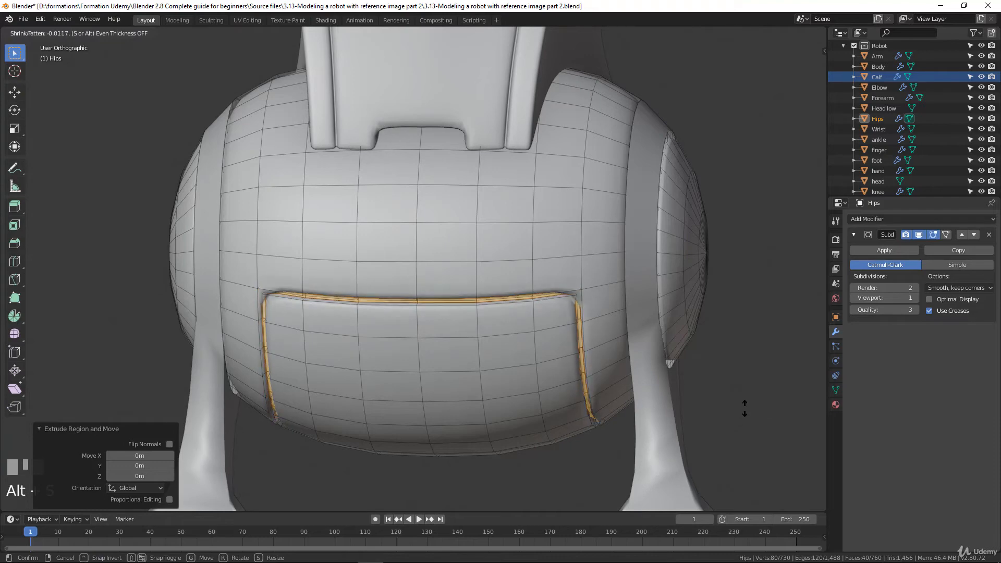
{"action": "left_click", "coordinate": [745, 408]}
{"action": "scroll", "coordinate": [539, 380], "scroll_direction": "down", "scroll_amount": 2}
{"action": "key", "text": "Tab"}
{"action": "mouse_move", "coordinate": [454, 361]}
{"action": "middle_mouse_down"}
{"action": "mouse_move", "coordinate": [495, 367]}
{"action": "mouse_move", "coordinate": [447, 364]}
{"action": "middle_mouse_up"}
{"action": "key", "text": "Tab"}
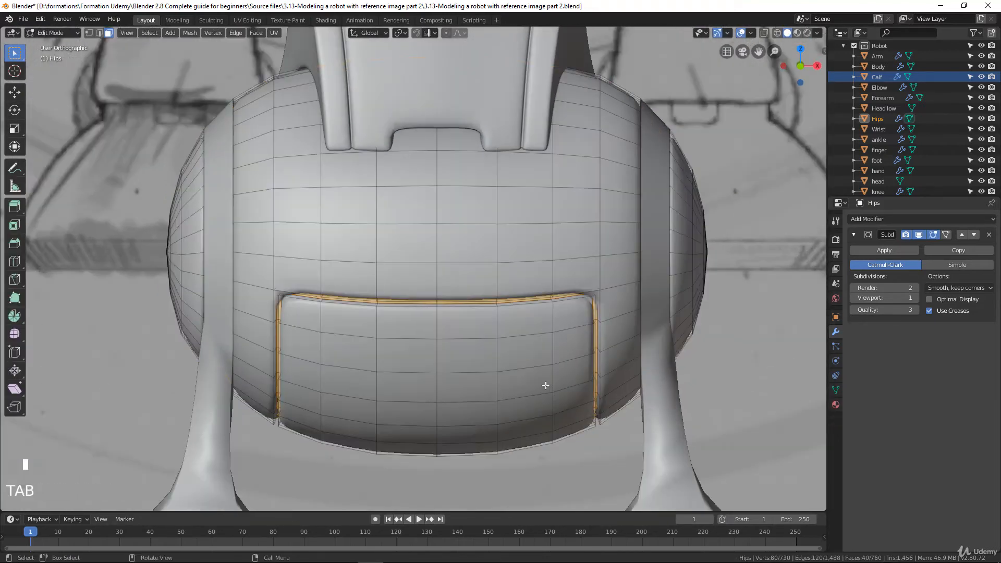
Make the panel groove shallower by offsetting its faces outward about 0.005 m with Shrink/Fatten.
{"action": "middle_click_drag", "start_coordinate": [544, 385], "coordinate": [554, 393]}
{"action": "scroll", "coordinate": [511, 422], "scroll_direction": "up", "scroll_amount": 2}
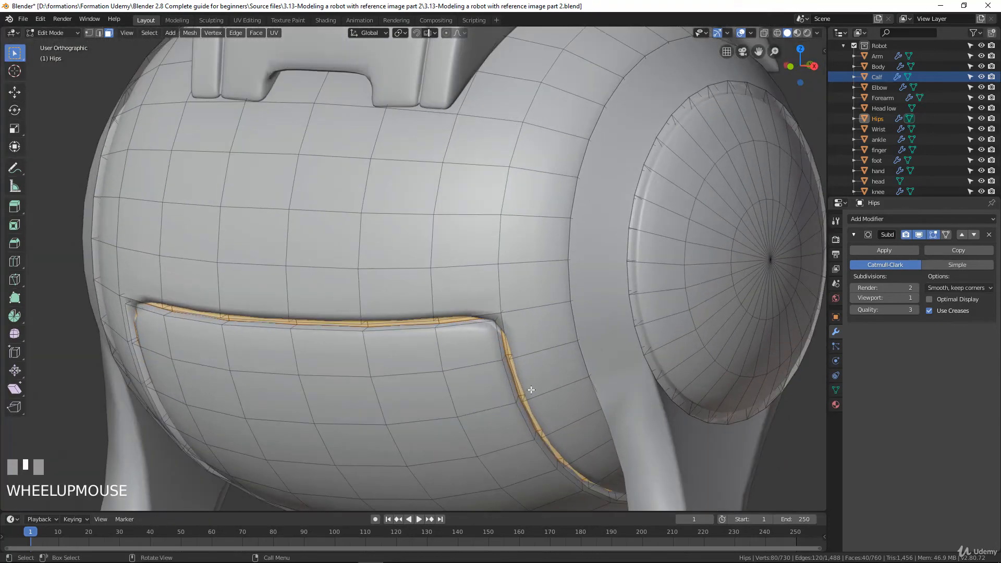
{"action": "key", "text": "alt+s"}
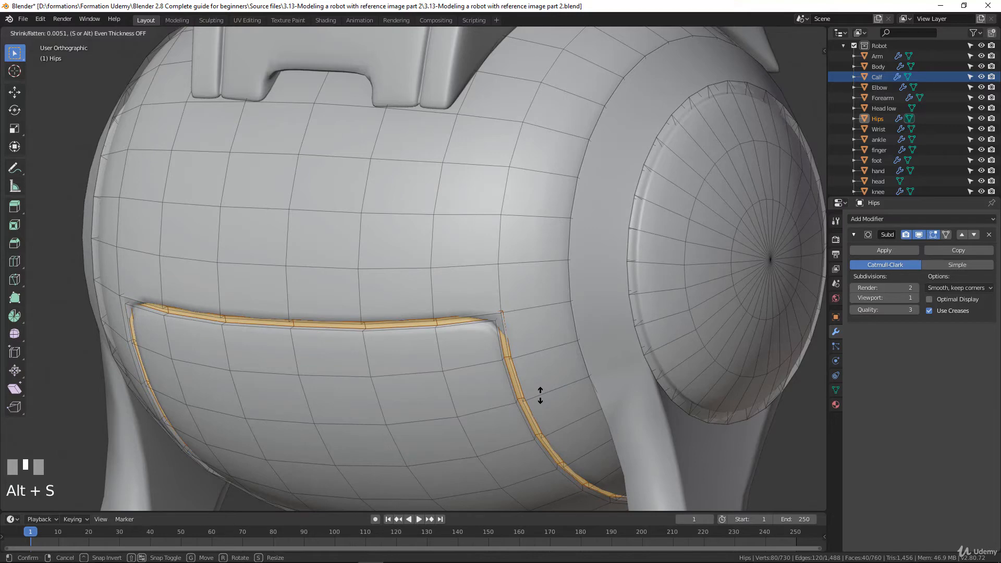
{"action": "left_click", "coordinate": [540, 394]}
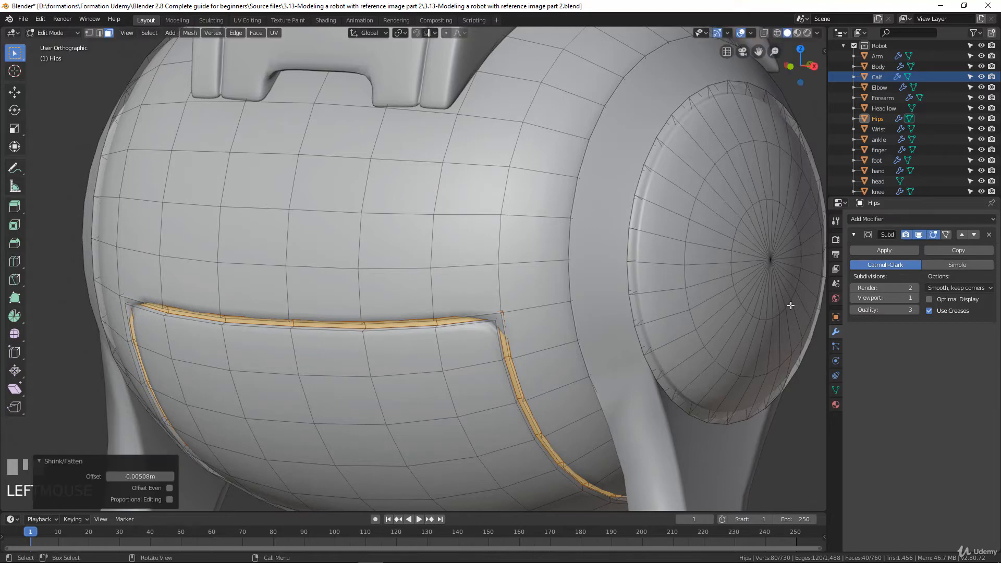
Set the Hips' viewport subdivisions to 2 and review the panel groove in Object Mode.
{"action": "left_click", "coordinate": [918, 297]}
{"action": "scroll", "coordinate": [449, 336], "scroll_direction": "down", "scroll_amount": 3}
{"action": "key", "text": "Tab"}
{"action": "middle_click_drag", "start_coordinate": [407, 376], "coordinate": [510, 322]}
{"action": "scroll", "coordinate": [442, 283], "scroll_direction": "down", "scroll_amount": 2}
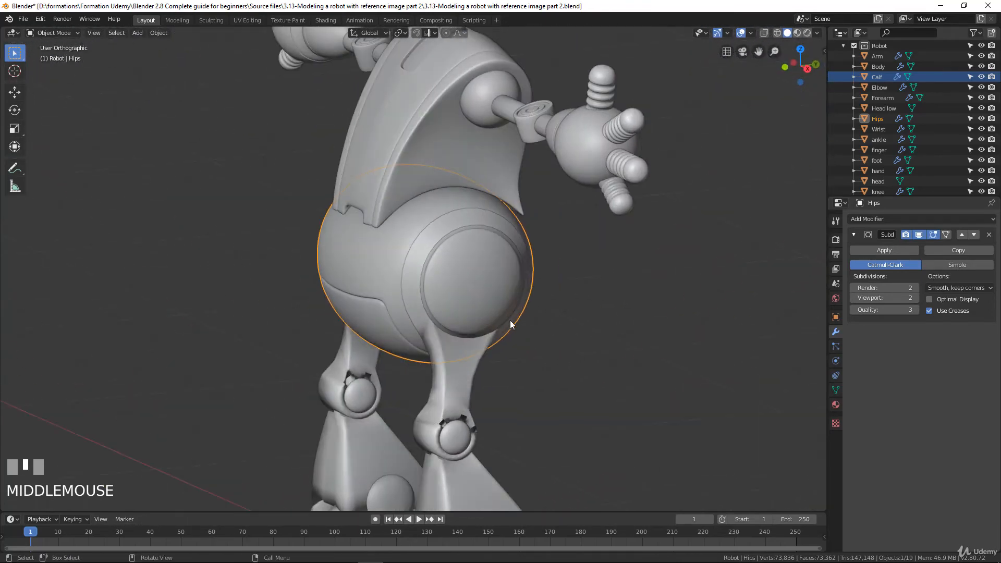
Add one loop cut to the round cap on the Hips' side, sliding it inward to a factor of about -0.728.
{"action": "scroll", "coordinate": [513, 319], "scroll_direction": "up", "scroll_amount": 3}
{"action": "key", "text": "Tab"}
{"action": "left_click", "coordinate": [538, 283]}
{"action": "scroll", "coordinate": [538, 283], "scroll_direction": "up", "scroll_amount": 2}
{"action": "middle_click_drag", "start_coordinate": [602, 271], "coordinate": [390, 225], "text": "shift"}
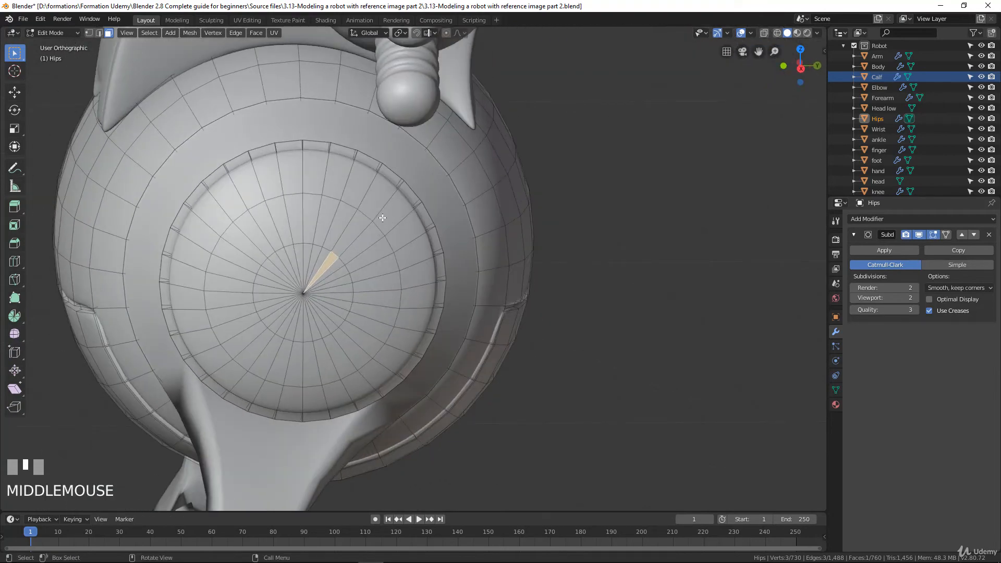
{"action": "key", "text": "ctrl+r"}
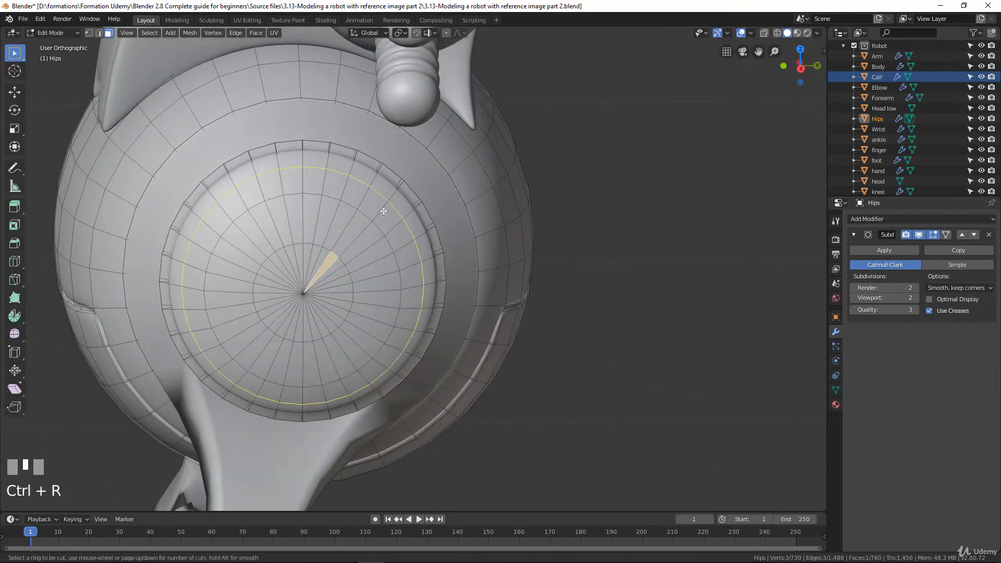
{"action": "left_click", "coordinate": [384, 210]}
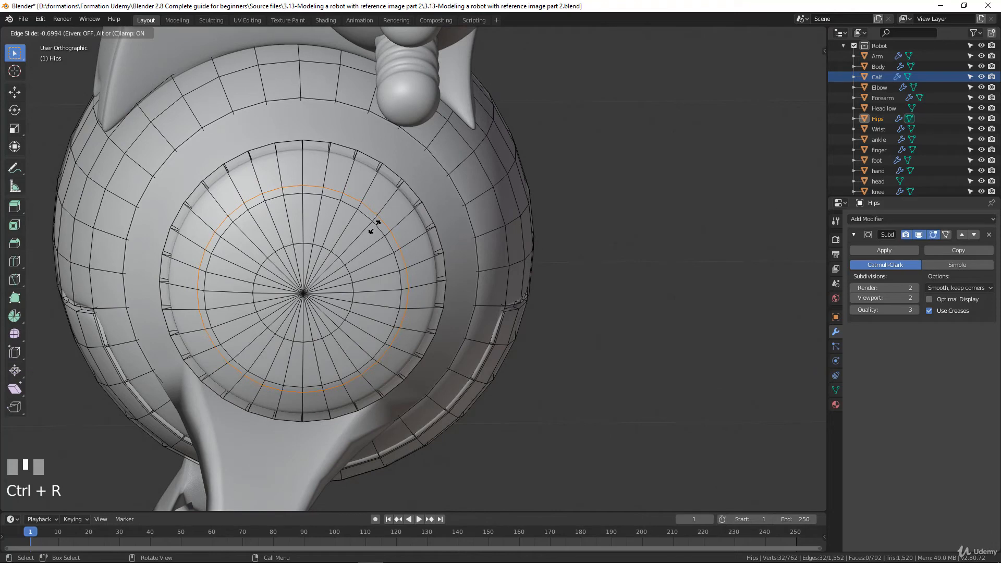
{"action": "left_click", "coordinate": [371, 224]}
Switch to vertex selection and add the adjacent inner loop, selecting the thin ring of faces on the side cap.
{"action": "scroll", "coordinate": [371, 224], "scroll_direction": "up", "scroll_amount": 2}
{"action": "middle_click_drag", "start_coordinate": [368, 224], "coordinate": [393, 220], "text": "shift"}
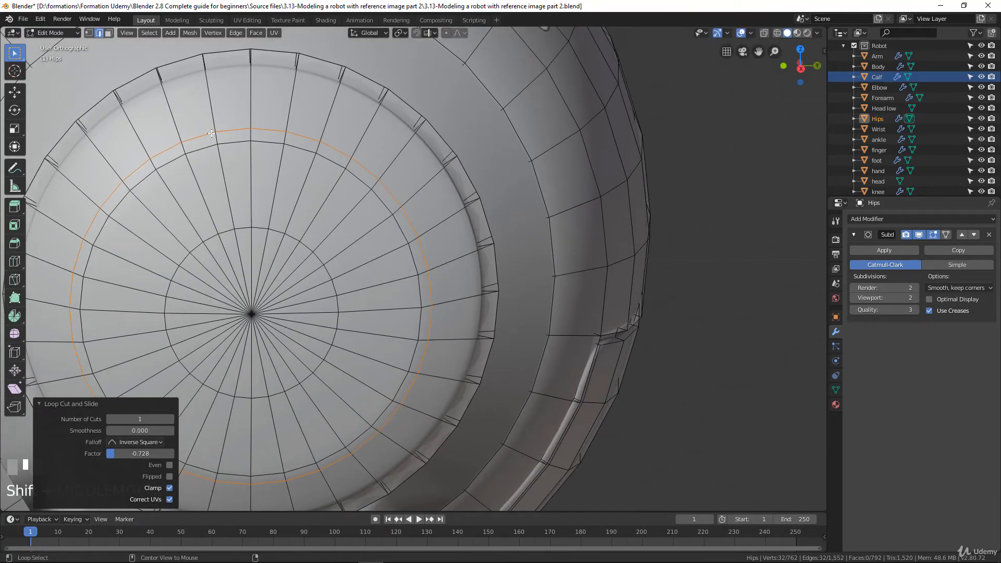
{"action": "left_click", "coordinate": [88, 32]}
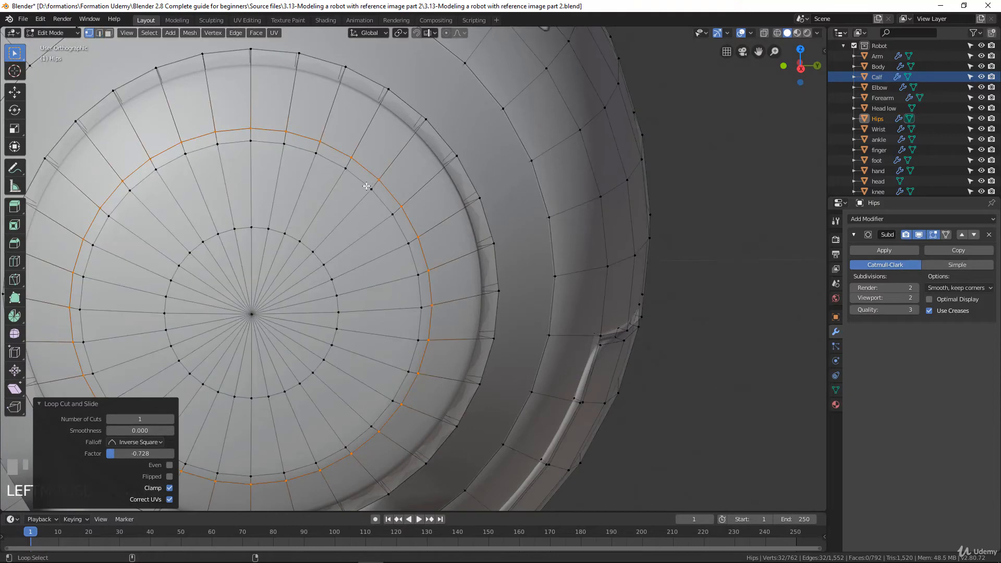
{"action": "left_click", "coordinate": [366, 187], "text": "alt+shift"}
{"action": "scroll", "coordinate": [406, 250], "scroll_direction": "down", "scroll_amount": 3}
{"action": "scroll", "coordinate": [425, 285], "scroll_direction": "up", "scroll_amount": 2}
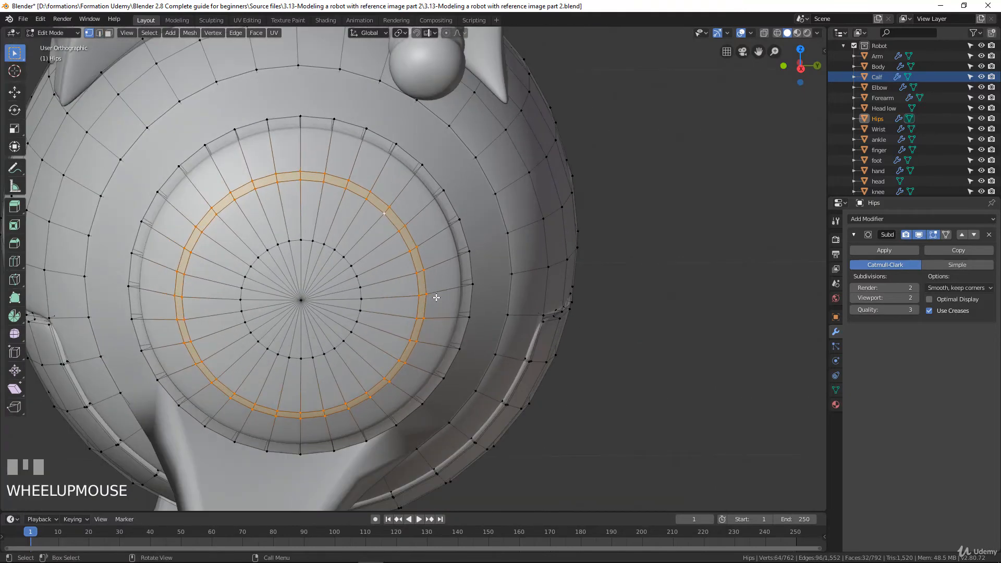
Extrude the ring in place, sink it along its normals as a circular groove, and review it in Object Mode.
{"action": "key", "text": "e"}
{"action": "right_click", "coordinate": [452, 312]}
{"action": "key", "text": "alt+s"}
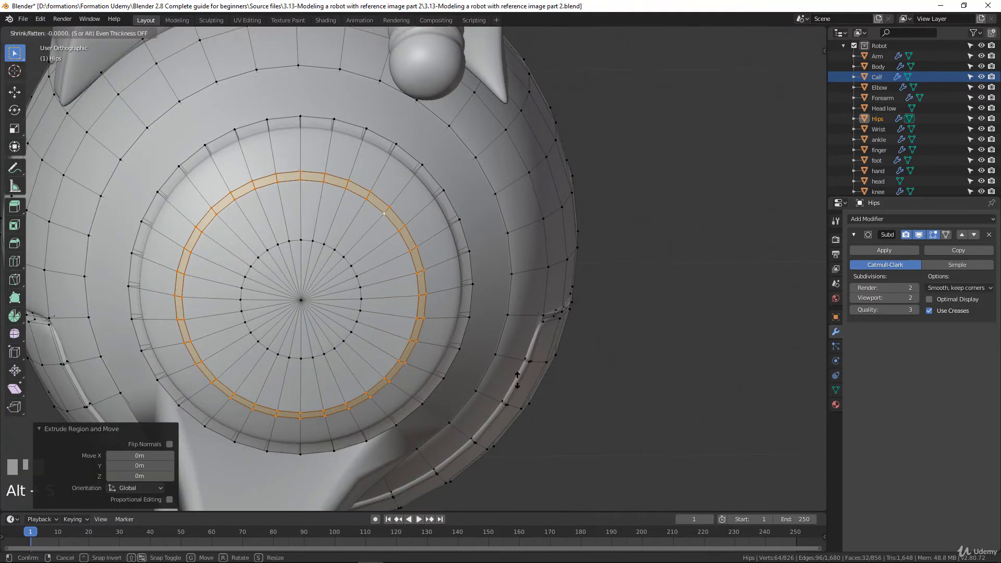
{"action": "left_click", "coordinate": [517, 377]}
{"action": "key", "text": "Tab"}
{"action": "scroll", "coordinate": [485, 361], "scroll_direction": "down", "scroll_amount": 3}
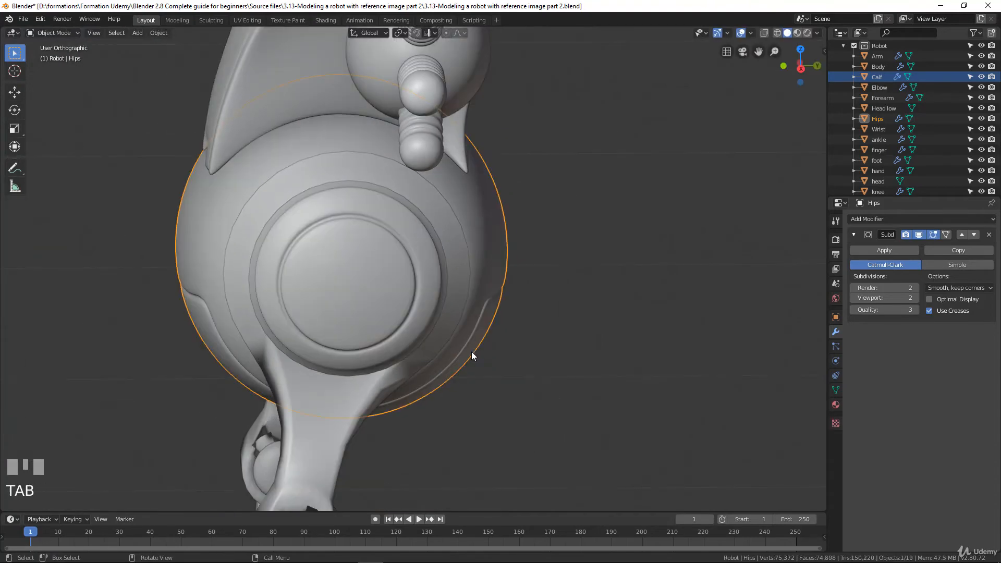
{"action": "middle_click_drag", "start_coordinate": [472, 352], "coordinate": [442, 338]}
{"action": "scroll", "coordinate": [504, 343], "scroll_direction": "down", "scroll_amount": 3}
{"action": "scroll", "coordinate": [424, 343], "scroll_direction": "up", "scroll_amount": 3}
{"action": "scroll", "coordinate": [466, 323], "scroll_direction": "up", "scroll_amount": 2}
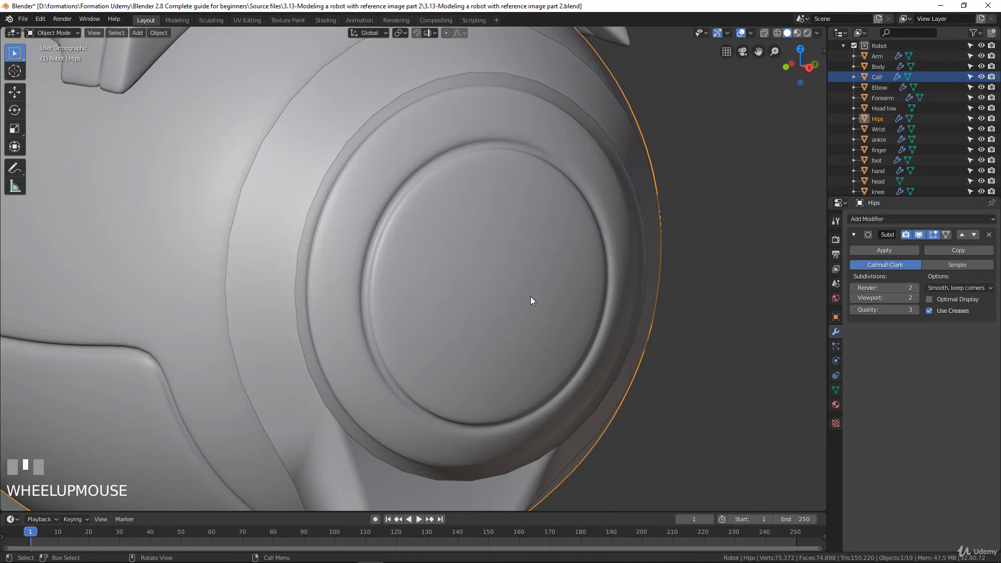
{"action": "scroll", "coordinate": [449, 305], "scroll_direction": "down", "scroll_amount": 3}
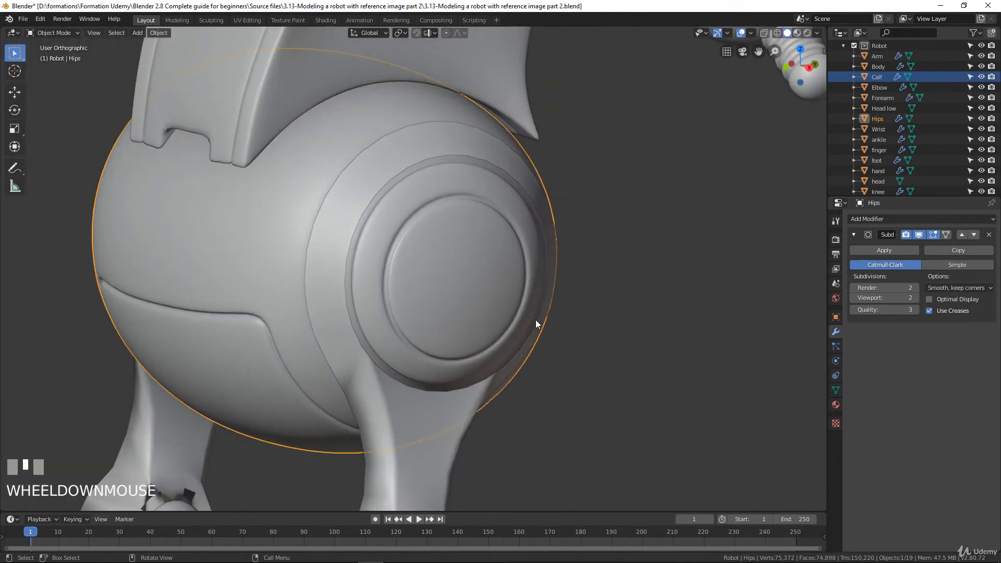
Select the side cap's centre vertex, grow the selection to the surrounding faces, and extrude them scaled down toward the centre.
{"action": "scroll", "coordinate": [536, 320], "scroll_direction": "up", "scroll_amount": 3}
{"action": "key", "text": "Tab"}
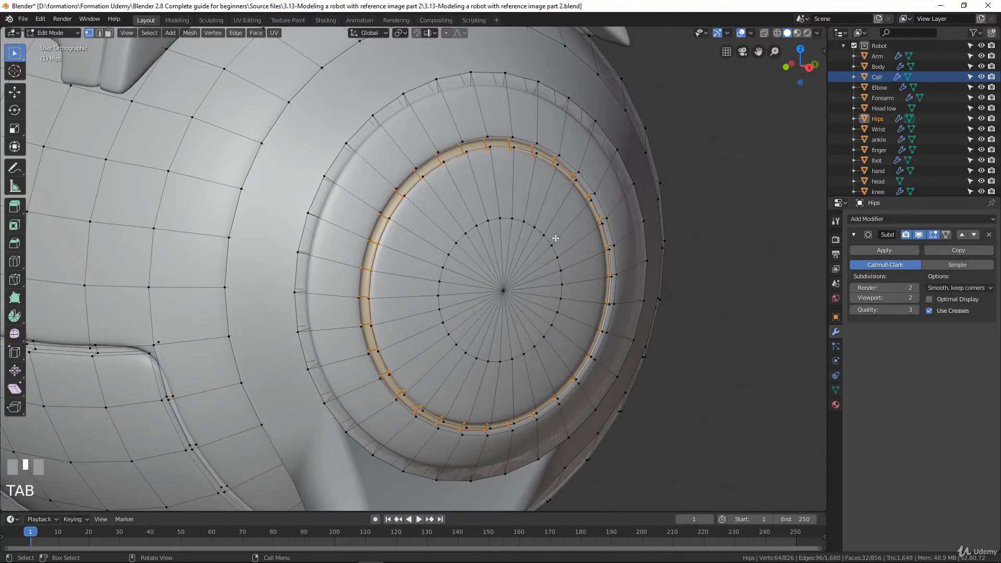
{"action": "left_click", "coordinate": [527, 278]}
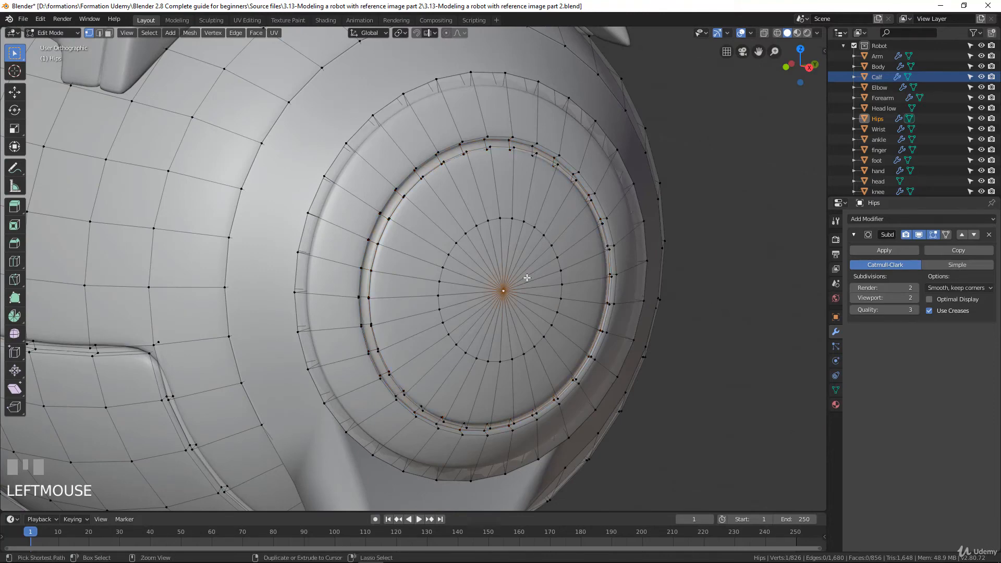
{"action": "key", "text": "ctrl+KP_Add"}
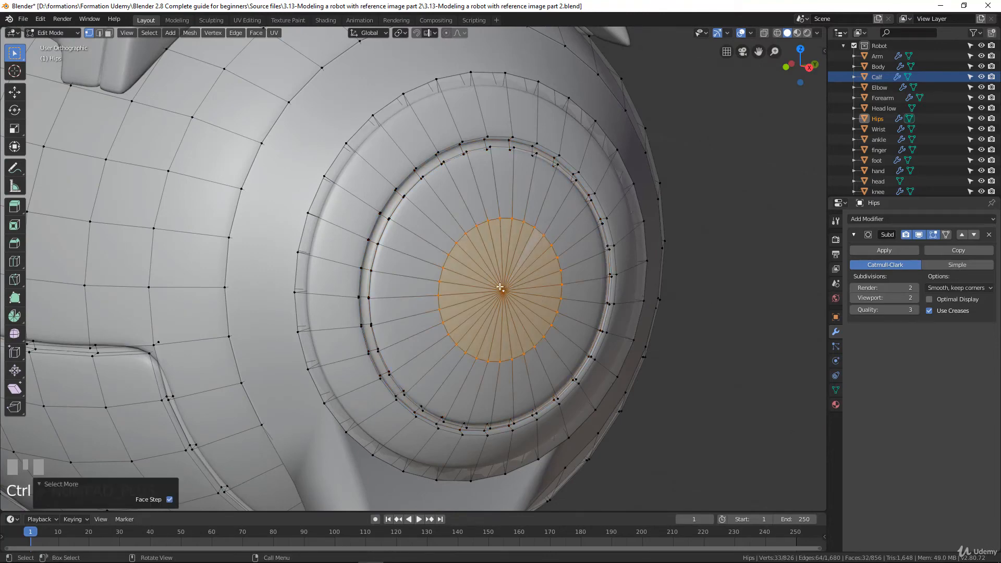
{"action": "middle_click_drag", "start_coordinate": [499, 287], "coordinate": [470, 276]}
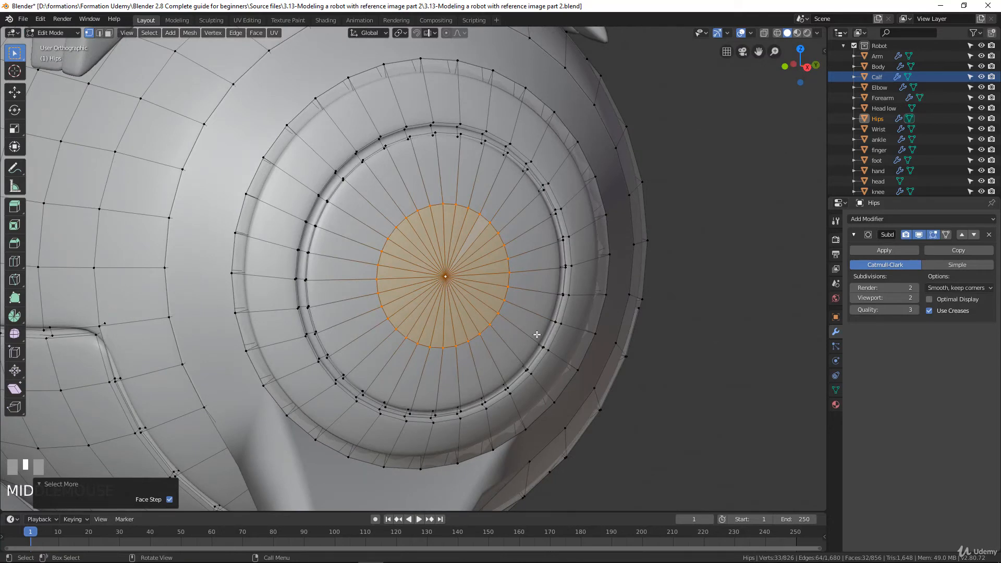
{"action": "key", "text": "e"}
{"action": "key", "text": "s"}
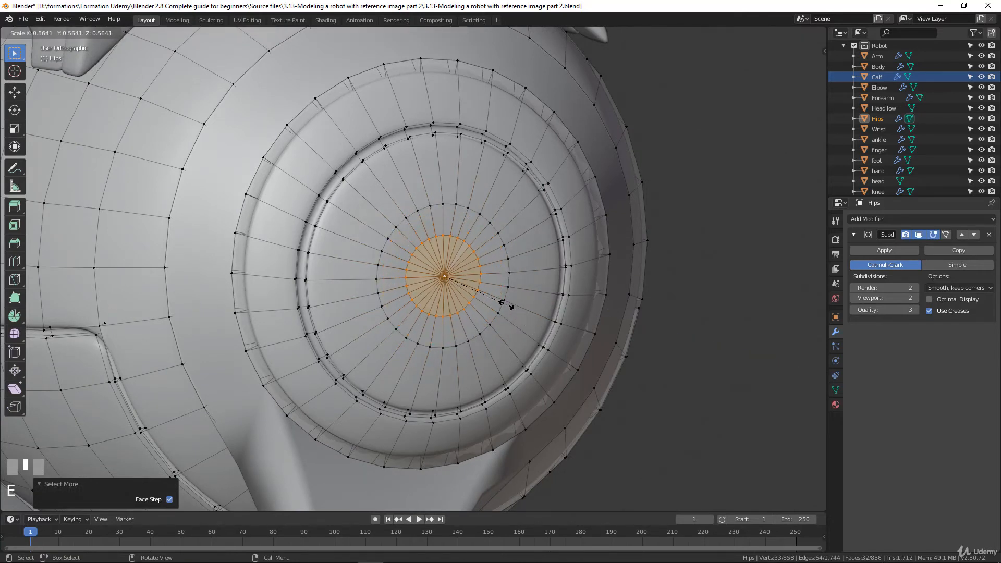
{"action": "left_click", "coordinate": [477, 290]}
Flatten the cap's extruded centre faces by scaling them to 0 along X in front view.
{"action": "key", "text": "Tab"}
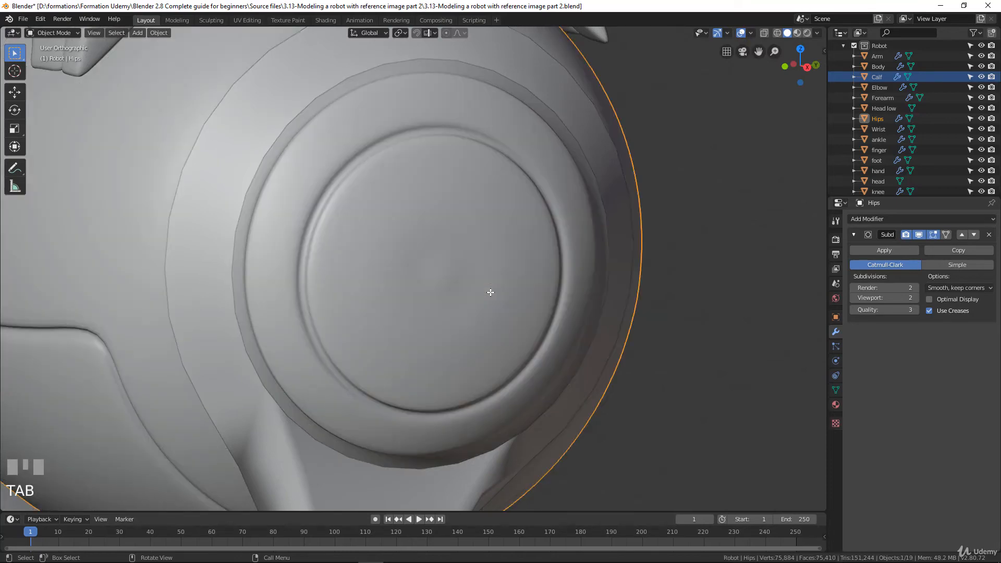
{"action": "scroll", "coordinate": [492, 292], "scroll_direction": "down", "scroll_amount": 3}
{"action": "middle_click_drag", "start_coordinate": [497, 292], "coordinate": [604, 305]}
{"action": "scroll", "coordinate": [519, 308], "scroll_direction": "up", "scroll_amount": 3}
{"action": "key", "text": "Tab"}
{"action": "key", "text": "KP_1"}
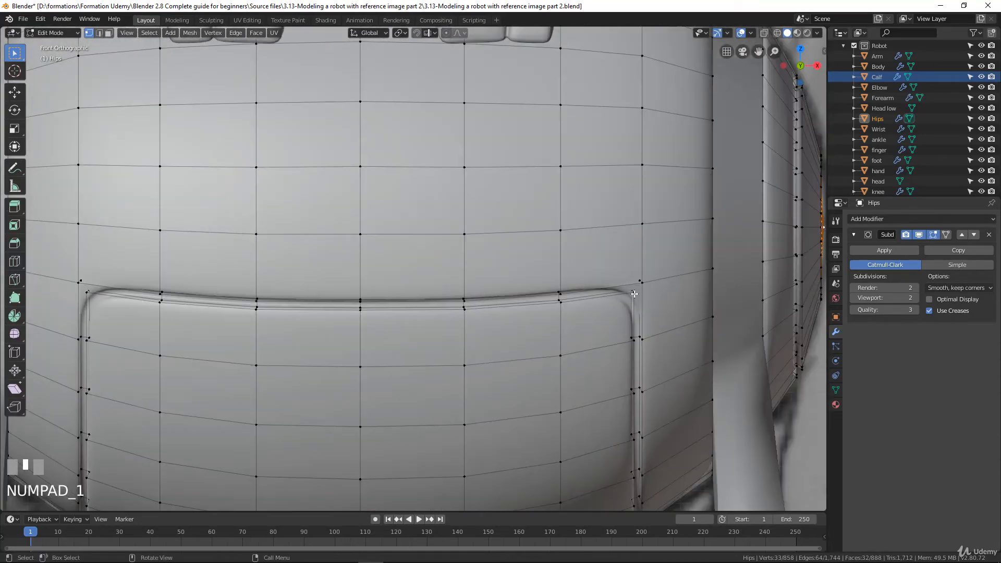
{"action": "middle_click_drag", "start_coordinate": [615, 264], "coordinate": [598, 282], "text": "shift"}
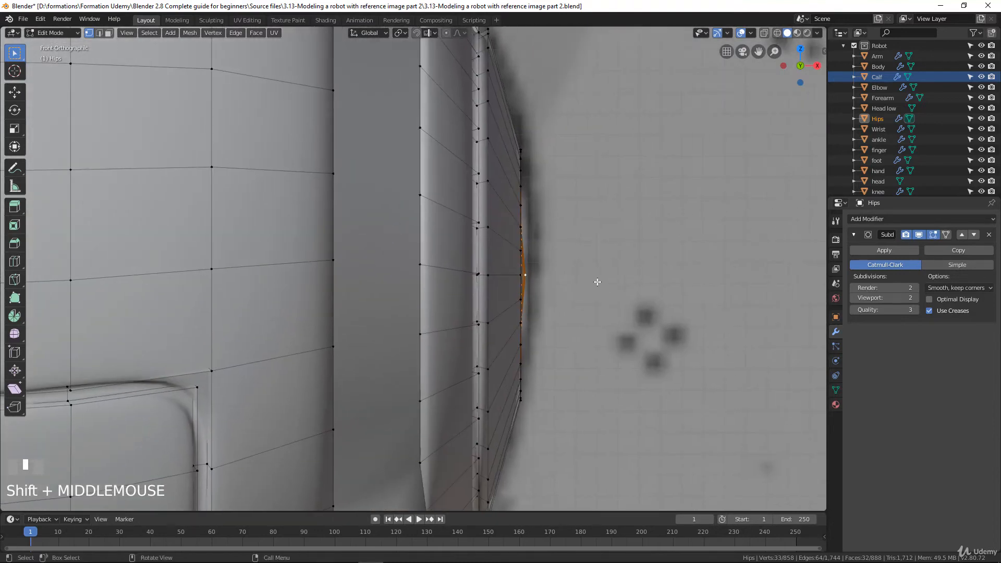
{"action": "type", "text": "s"}
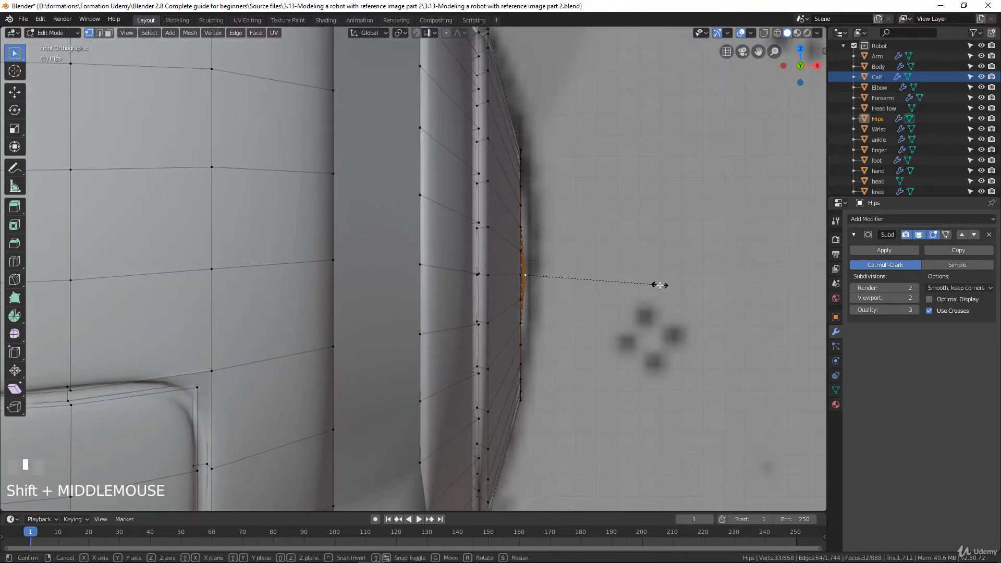
{"action": "type", "text": "x"}
{"action": "type", "text": "0"}
{"action": "left_click", "coordinate": [596, 289]}
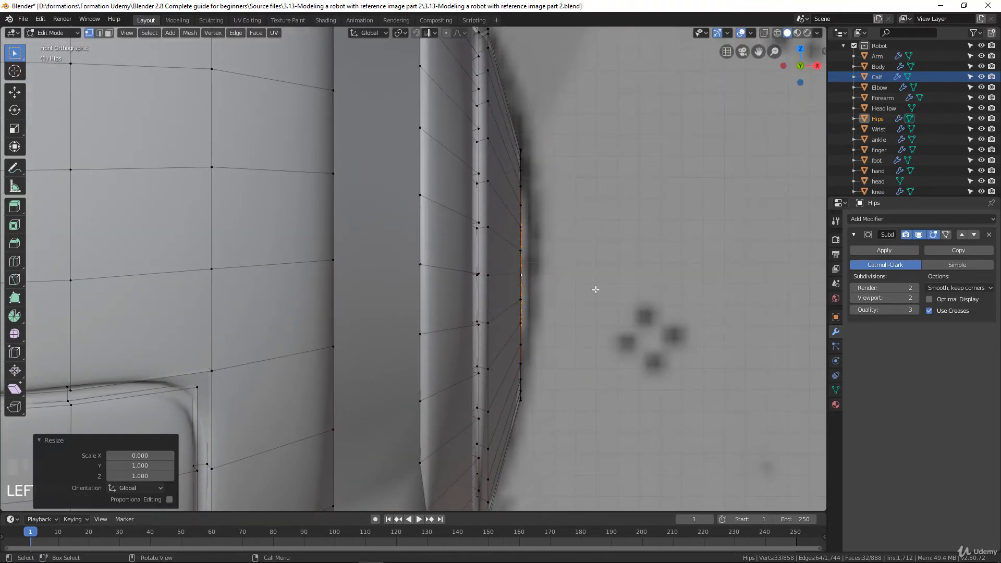
Move the cap's flattened centre faces outward about 0.006 m, extrude them scaled down toward the centre, and review in Object Mode.
{"action": "key", "text": "g"}
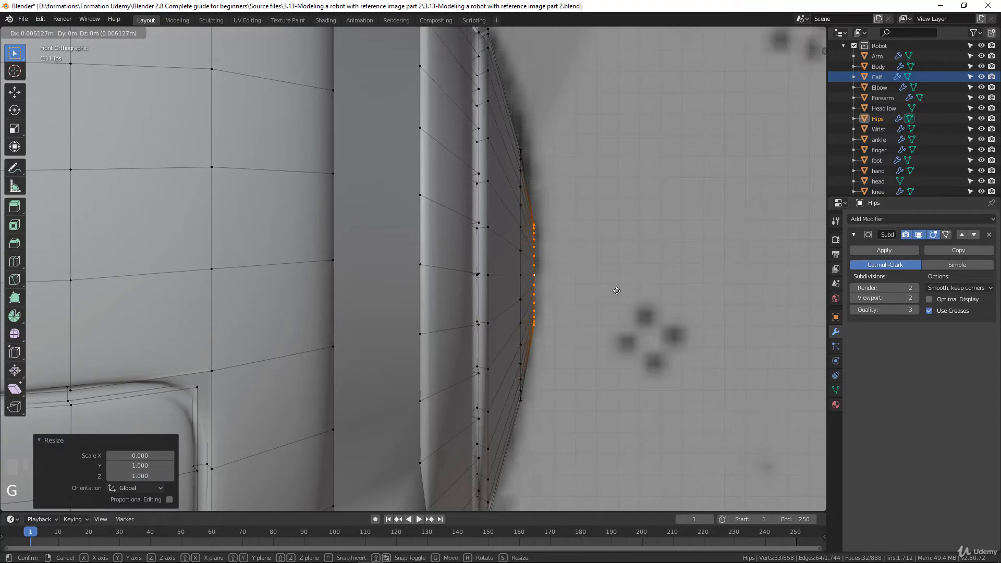
{"action": "left_click", "coordinate": [617, 291]}
{"action": "key", "text": "e"}
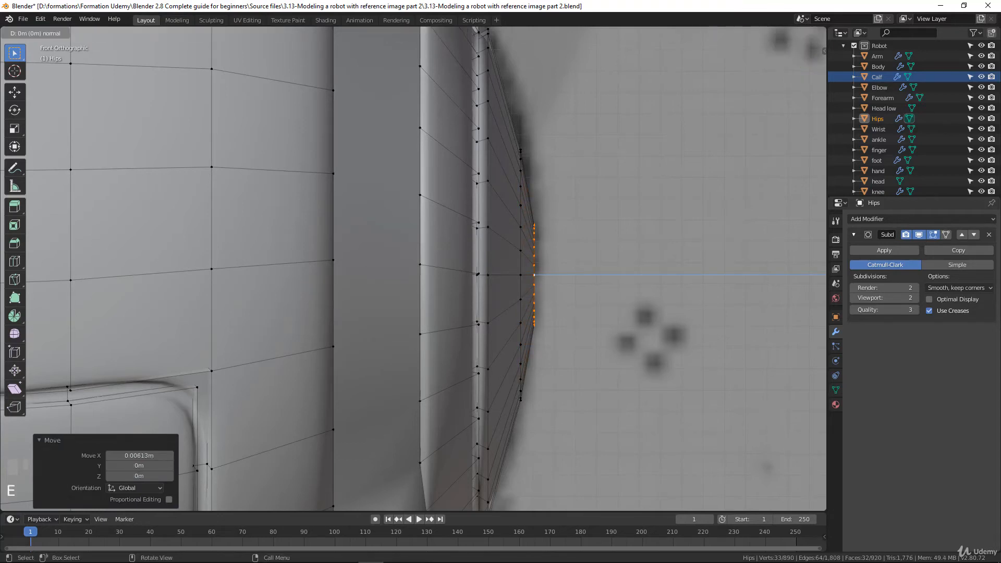
{"action": "key", "text": "s"}
{"action": "left_click", "coordinate": [597, 298]}
{"action": "key", "text": "Tab"}
{"action": "scroll", "coordinate": [502, 307], "scroll_direction": "down", "scroll_amount": 3}
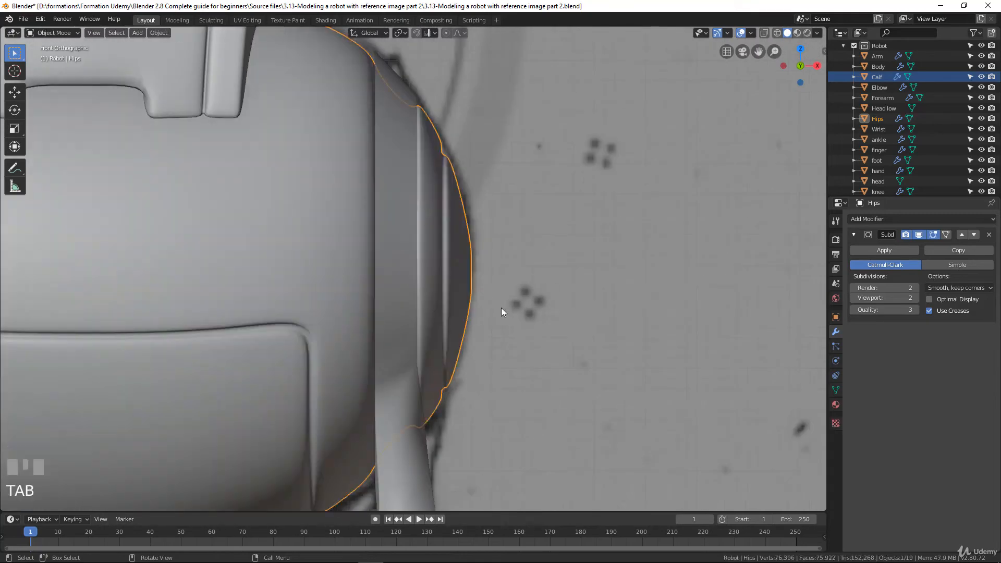
{"action": "middle_click_drag", "start_coordinate": [501, 308], "coordinate": [439, 322]}
{"action": "scroll", "coordinate": [417, 326], "scroll_direction": "up", "scroll_amount": 3}
Select the loop around the cap's innermost ring, scale it up to about 1.406, and review the smoothed cap.
{"action": "key", "text": "Tab"}
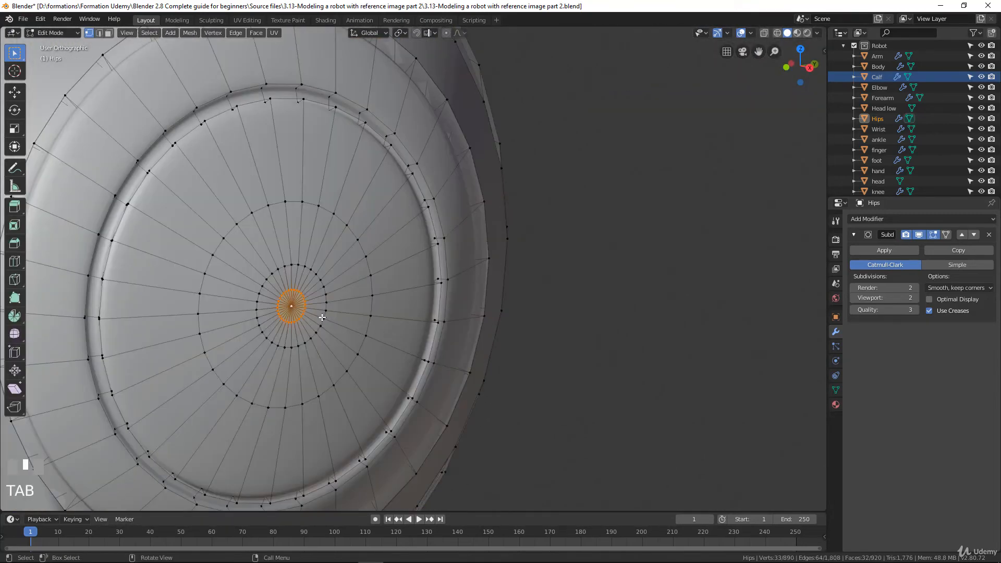
{"action": "middle_click_drag", "start_coordinate": [322, 317], "coordinate": [492, 295], "text": "shift"}
{"action": "scroll", "coordinate": [492, 296], "scroll_direction": "up", "scroll_amount": 2}
{"action": "left_click", "coordinate": [447, 262], "text": "alt"}
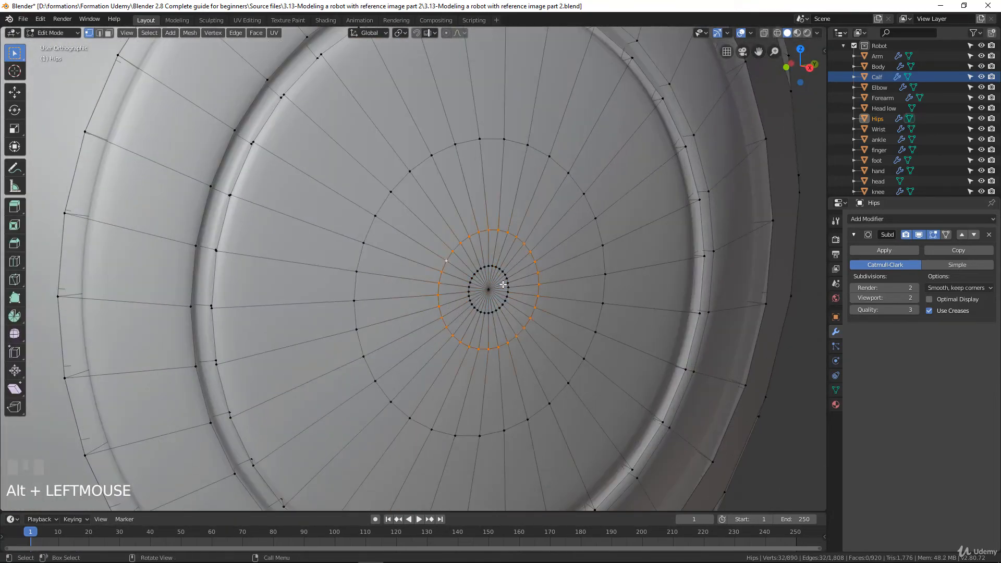
{"action": "key", "text": "s"}
{"action": "left_click", "coordinate": [599, 394]}
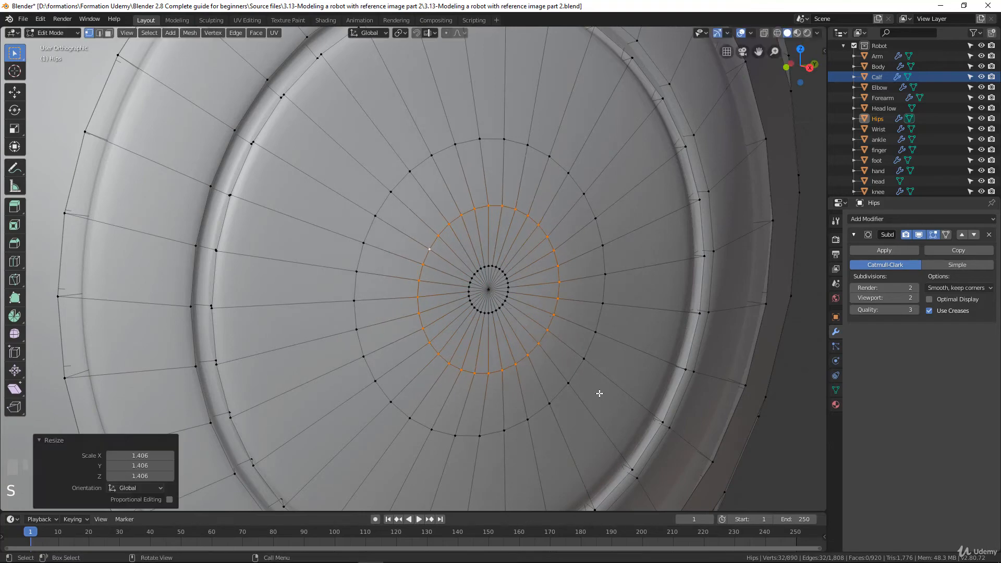
{"action": "key", "text": "Tab"}
{"action": "scroll", "coordinate": [584, 355], "scroll_direction": "down", "scroll_amount": 4}
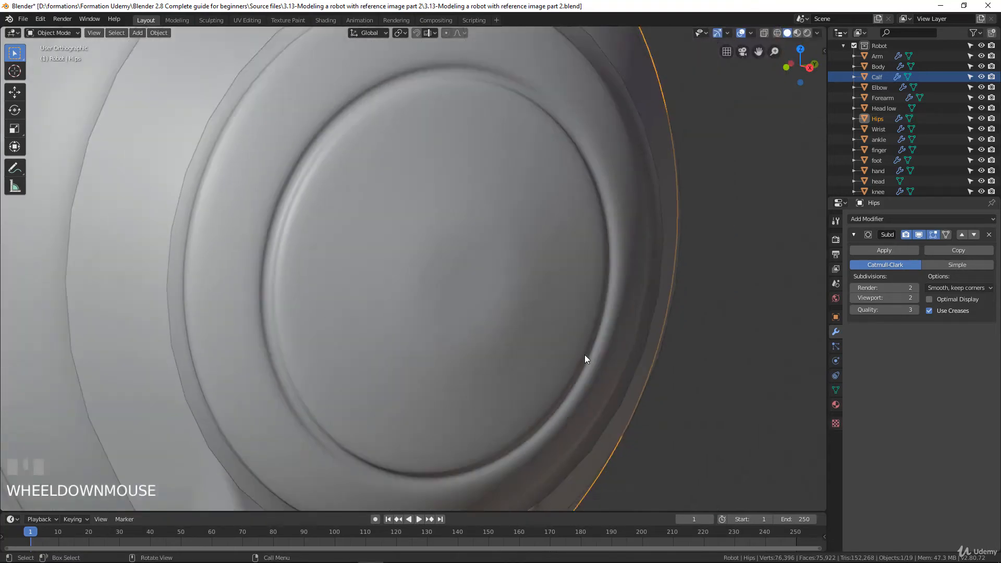
{"action": "middle_click_drag", "start_coordinate": [528, 335], "coordinate": [619, 333]}
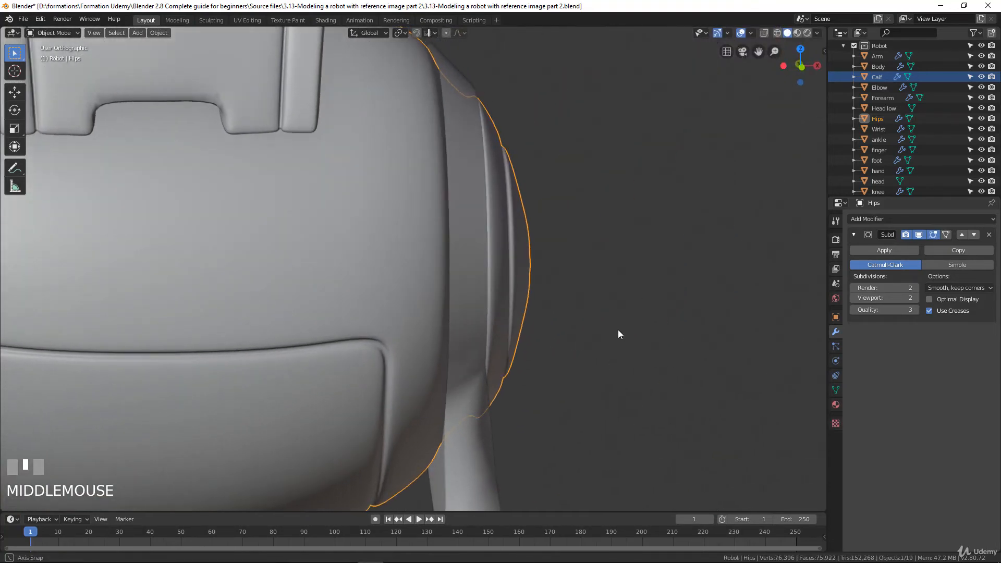
In front view, move the enlarged loop about 0.003 m inward to round the cap's profile.
{"action": "key", "text": "KP_1"}
{"action": "scroll", "coordinate": [610, 337], "scroll_direction": "up", "scroll_amount": 3}
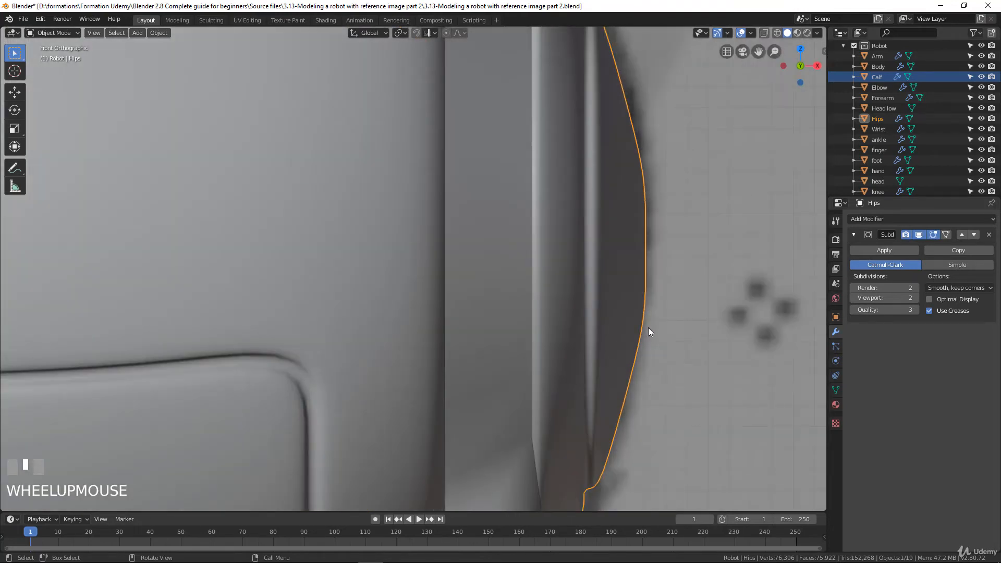
{"action": "key", "text": "Tab"}
{"action": "middle_click_drag", "start_coordinate": [705, 330], "coordinate": [548, 320], "text": "shift"}
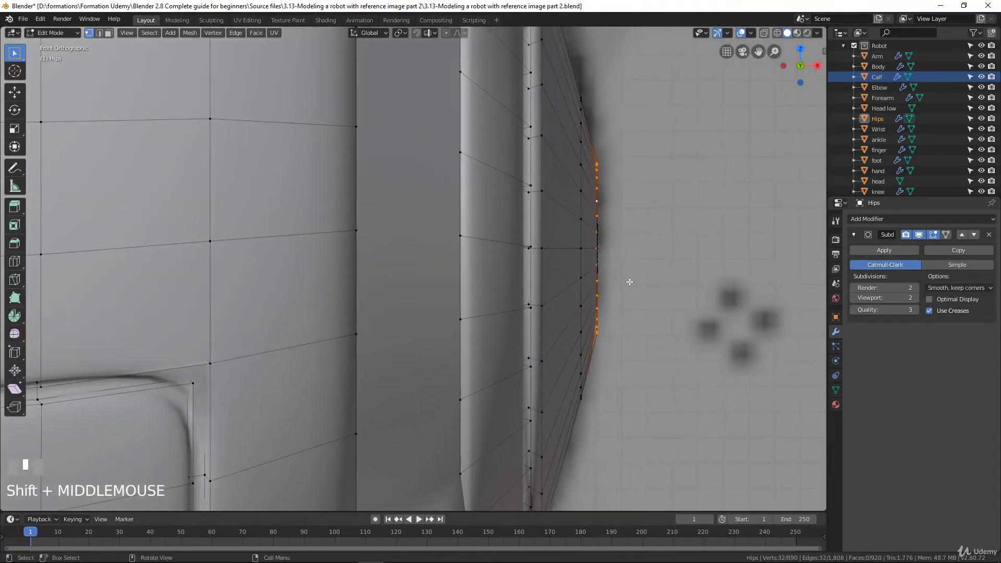
{"action": "key", "text": "g"}
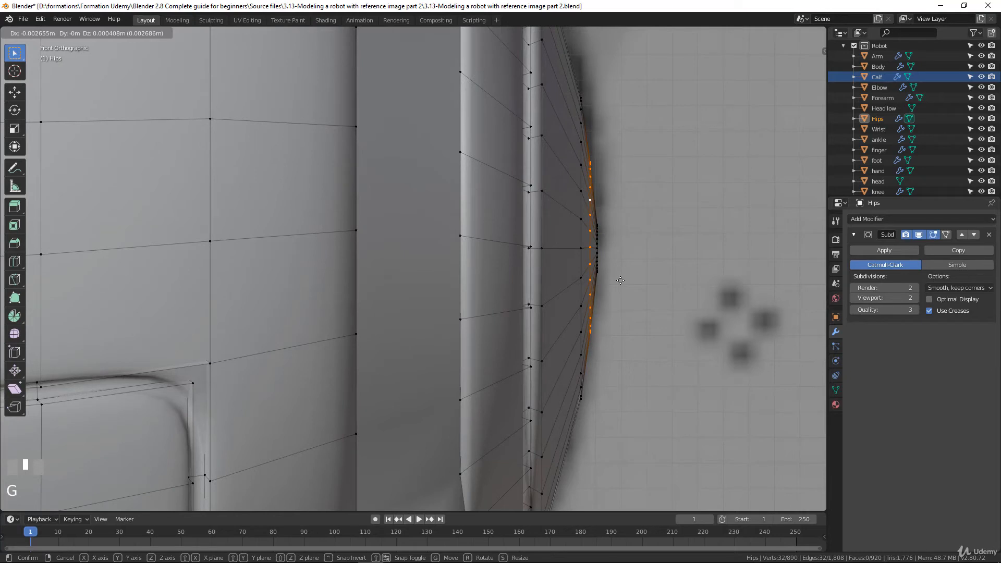
{"action": "left_click", "coordinate": [599, 253]}
Select the cap's innermost loop, fill it with a face, and grow and shrink the selection to the centre faces.
{"action": "left_click", "coordinate": [597, 244], "text": "alt"}
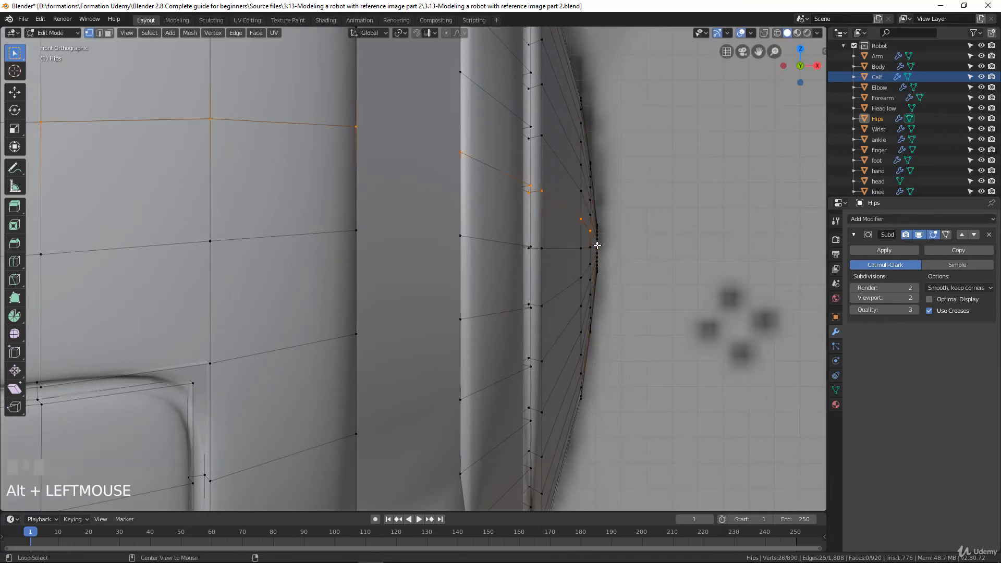
{"action": "left_click", "coordinate": [598, 245], "text": "alt"}
{"action": "scroll", "coordinate": [664, 275], "scroll_direction": "up", "scroll_amount": 2}
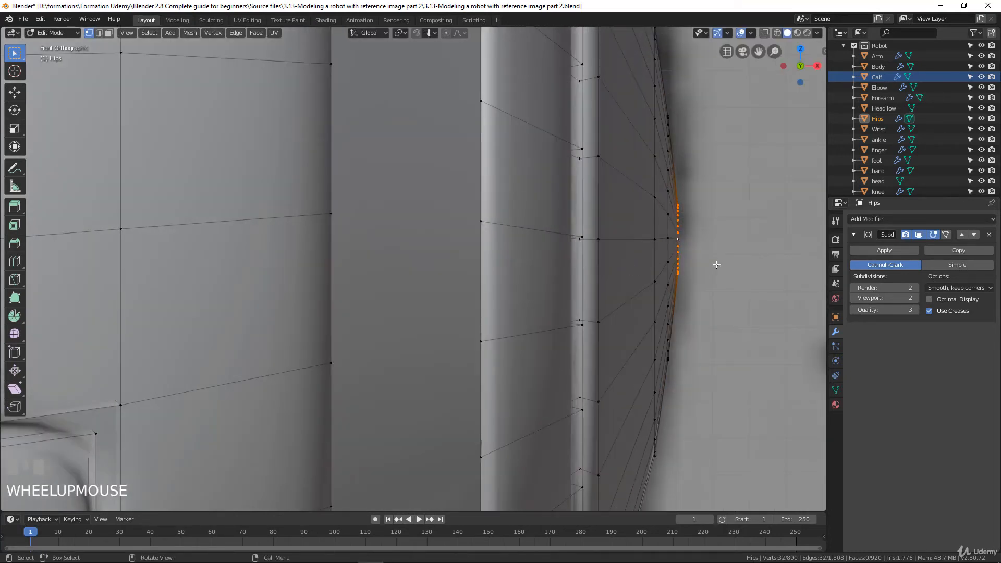
{"action": "key", "text": "f"}
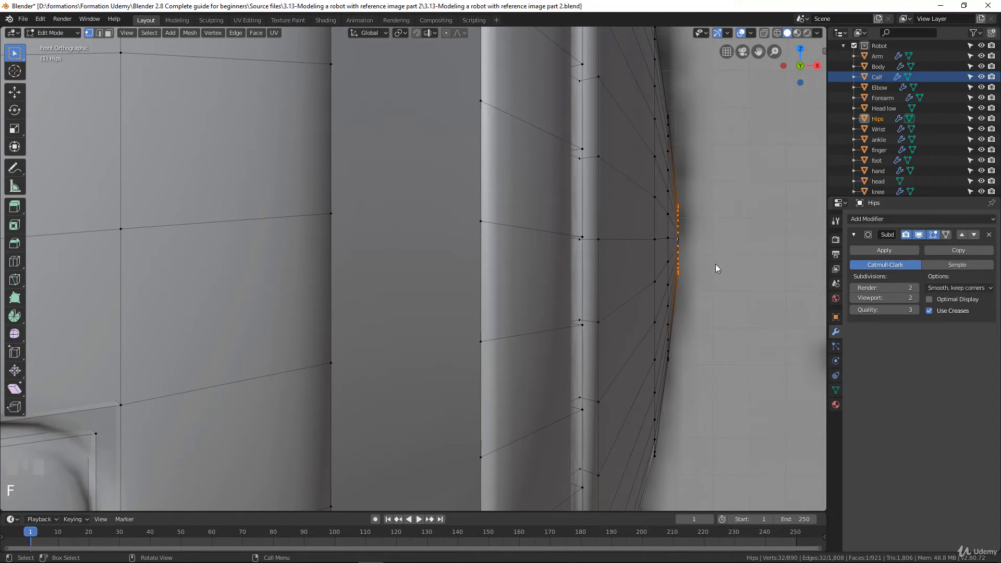
{"action": "key", "text": "x"}
{"action": "key", "text": "ctrl+KP_Add"}
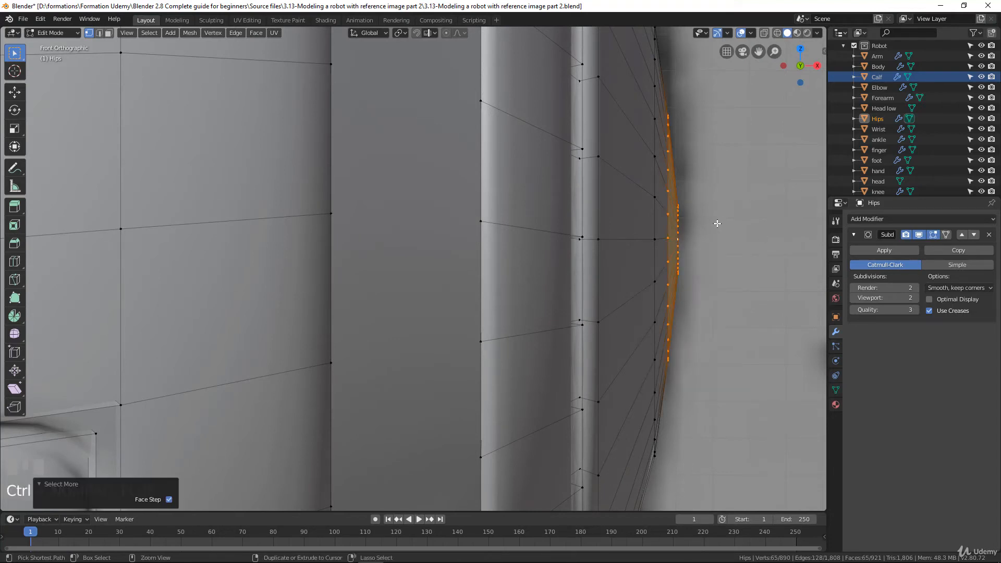
{"action": "key", "text": "ctrl+KP_Subtract"}
Move the cap's centre faces slightly inward along X and review the side profile in Object Mode.
{"action": "key", "text": "g"}
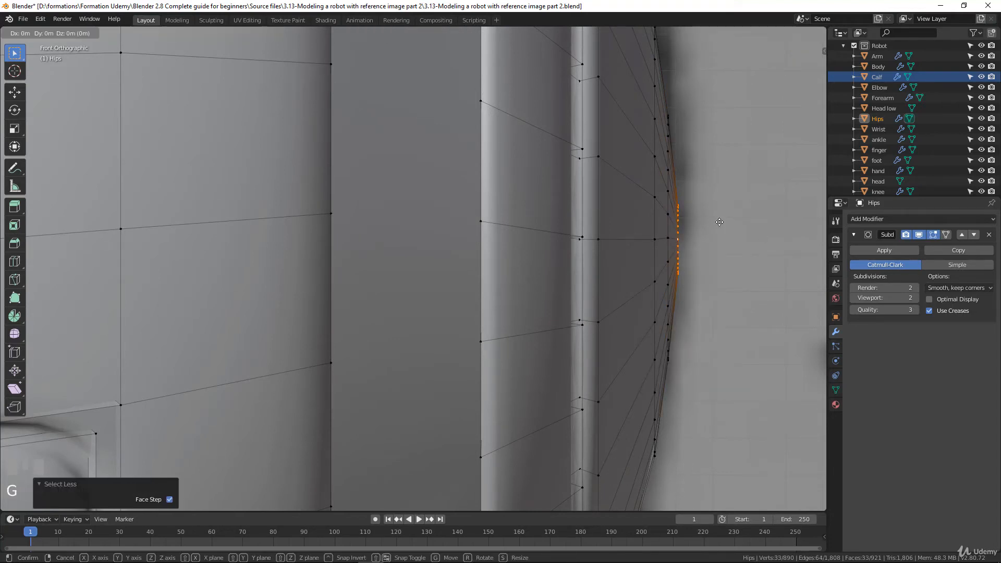
{"action": "key", "text": "x"}
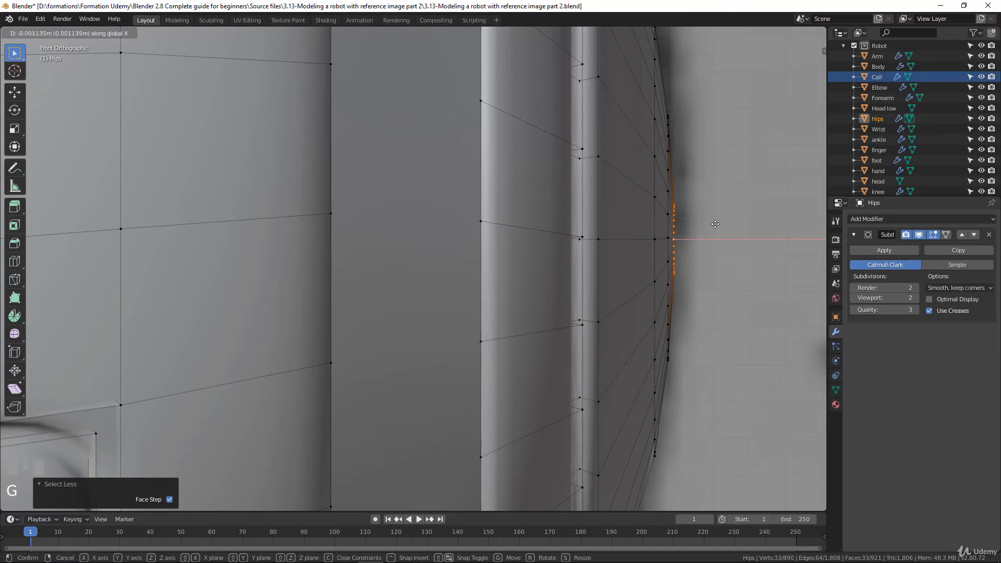
{"action": "left_click", "coordinate": [686, 229]}
{"action": "key", "text": "Tab"}
{"action": "scroll", "coordinate": [493, 248], "scroll_direction": "down", "scroll_amount": 3}
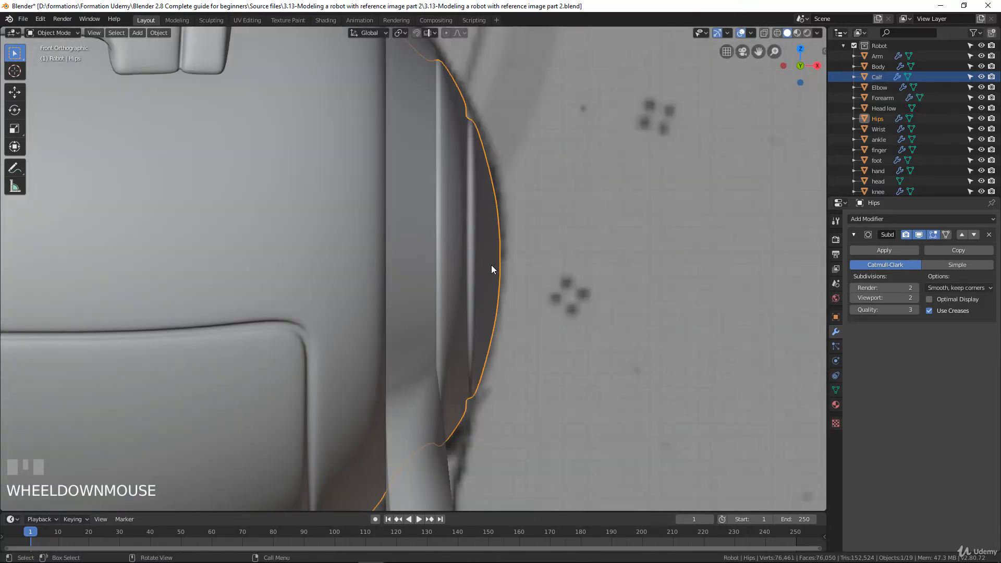
{"action": "middle_click_drag", "start_coordinate": [492, 266], "coordinate": [327, 266]}
{"action": "scroll", "coordinate": [387, 267], "scroll_direction": "down", "scroll_amount": 3}
Select the whole Hips mesh, run Symmetrize on it, and check the side cap.
{"action": "key", "text": "Tab"}
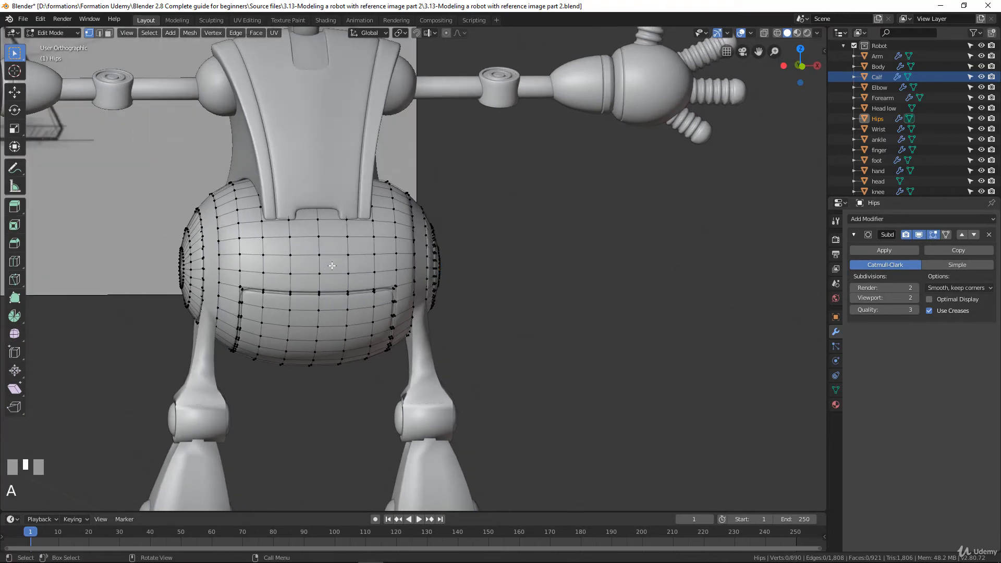
{"action": "key", "text": "a"}
{"action": "key", "text": "F3"}
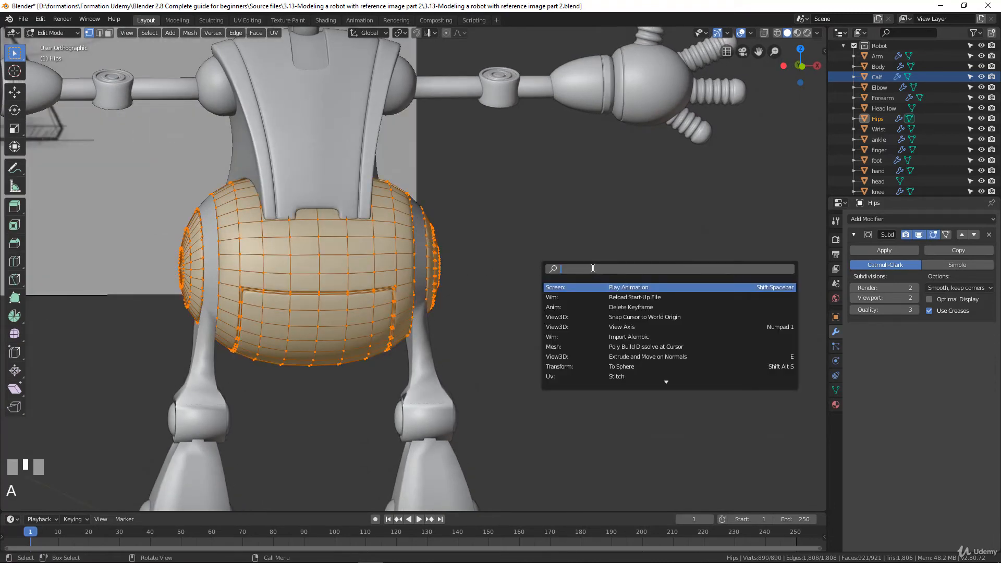
{"action": "type", "text": "sym"}
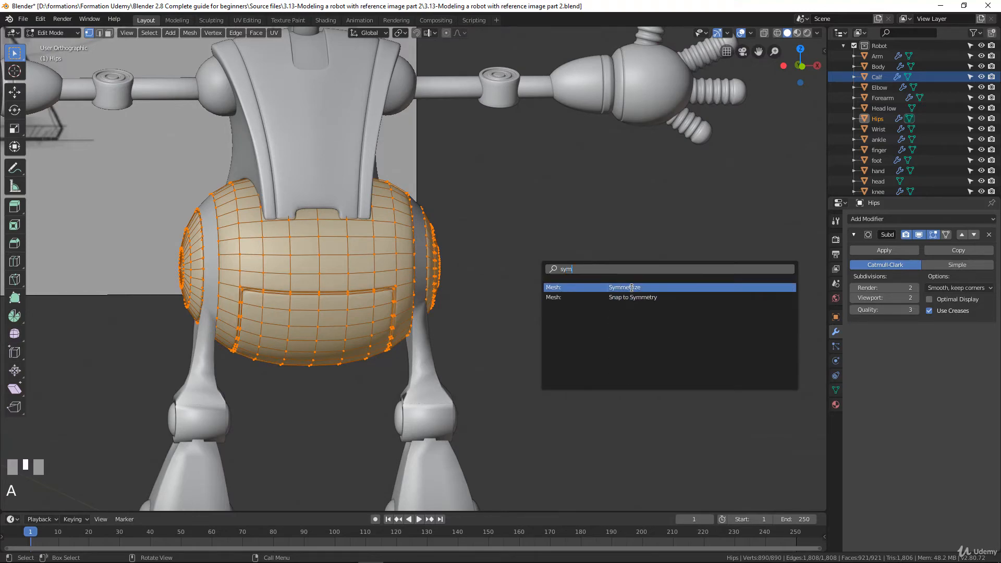
{"action": "left_click", "coordinate": [632, 288]}
{"action": "middle_click_drag", "start_coordinate": [630, 286], "coordinate": [77, 260]}
{"action": "scroll", "coordinate": [121, 250], "scroll_direction": "up", "scroll_amount": 3}
{"action": "middle_click_drag", "start_coordinate": [408, 269], "coordinate": [272, 276]}
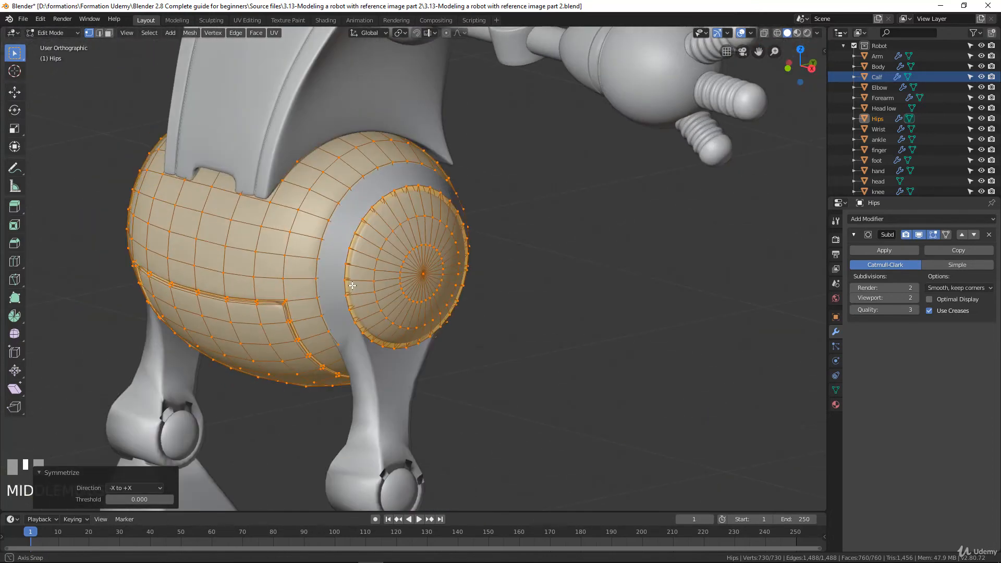
Set the Symmetrize direction to +X to -X and check both sides of the Hips.
{"action": "left_click", "coordinate": [132, 486]}
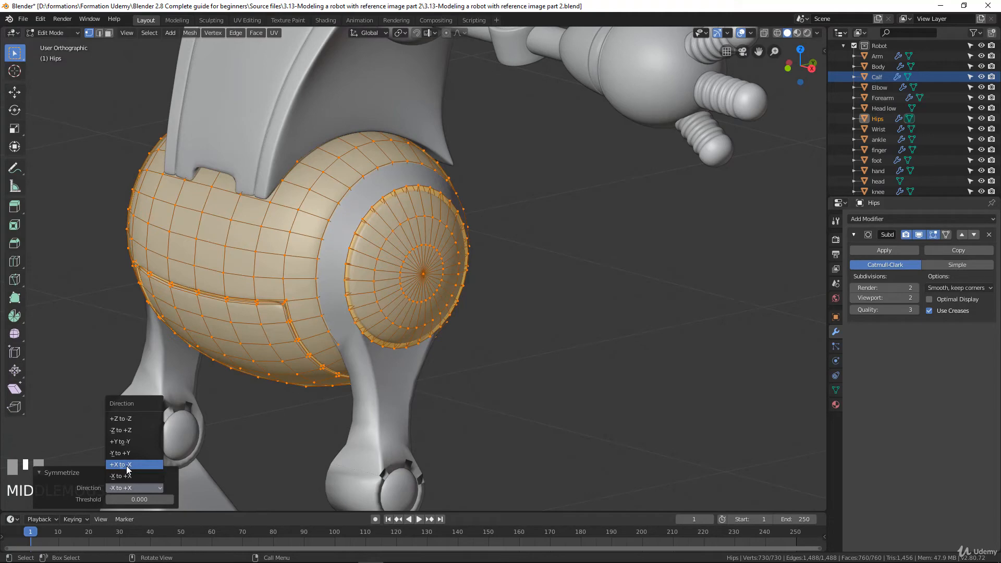
{"action": "left_click", "coordinate": [130, 469]}
{"action": "middle_click_drag", "start_coordinate": [235, 284], "coordinate": [375, 271]}
{"action": "scroll", "coordinate": [440, 330], "scroll_direction": "down", "scroll_amount": 3}
{"action": "scroll", "coordinate": [440, 331], "scroll_direction": "up", "scroll_amount": 3}
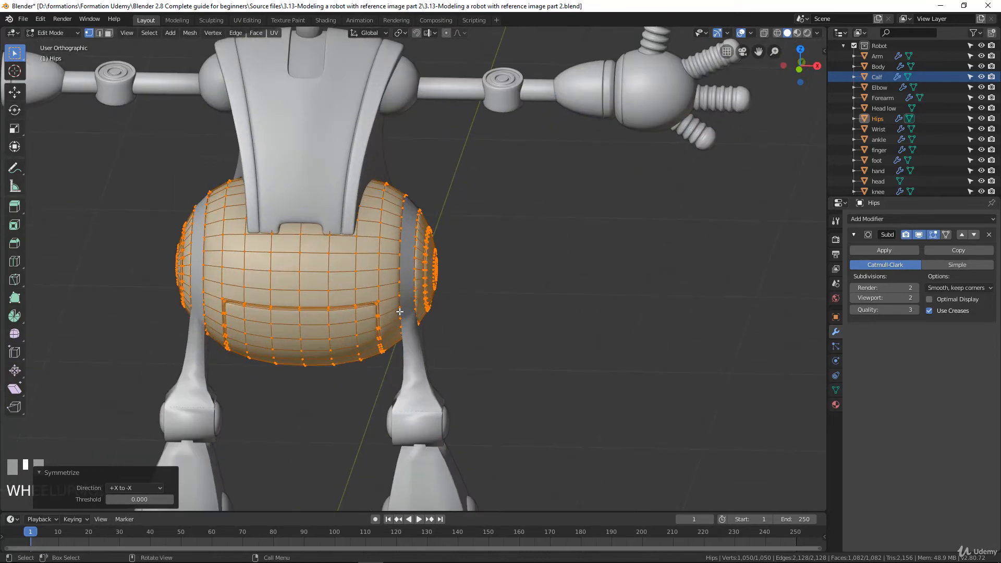
Select the thigh object and recalculate the normals of its whole mesh to face outside.
{"action": "key", "text": "Tab"}
{"action": "middle_click_drag", "start_coordinate": [440, 330], "coordinate": [552, 309]}
{"action": "scroll", "coordinate": [499, 319], "scroll_direction": "up", "scroll_amount": 3}
{"action": "left_click", "coordinate": [517, 311]}
{"action": "middle_click_drag", "start_coordinate": [552, 346], "coordinate": [544, 355]}
{"action": "scroll", "coordinate": [581, 344], "scroll_direction": "up", "scroll_amount": 2}
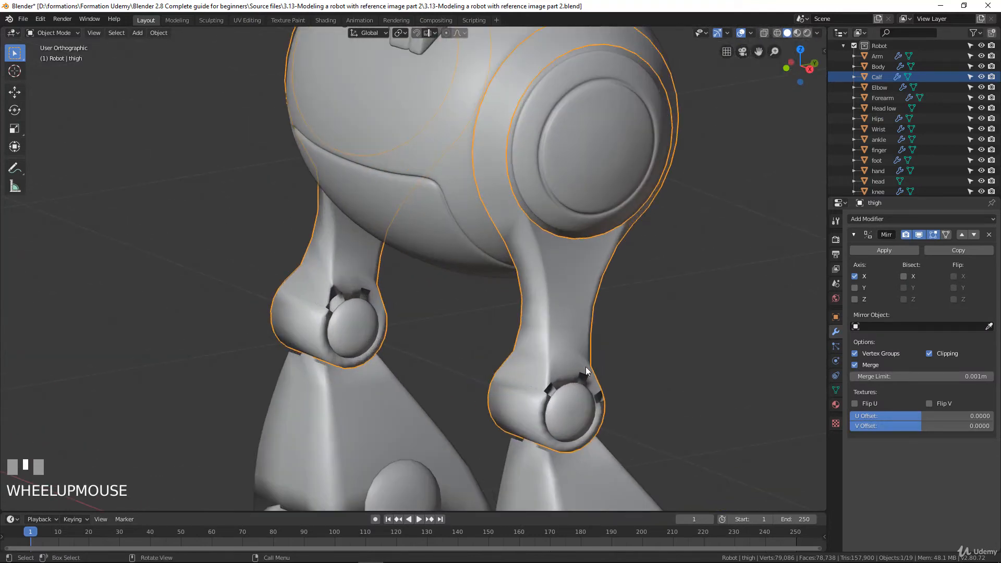
{"action": "key", "text": "Tab"}
{"action": "key", "text": "a"}
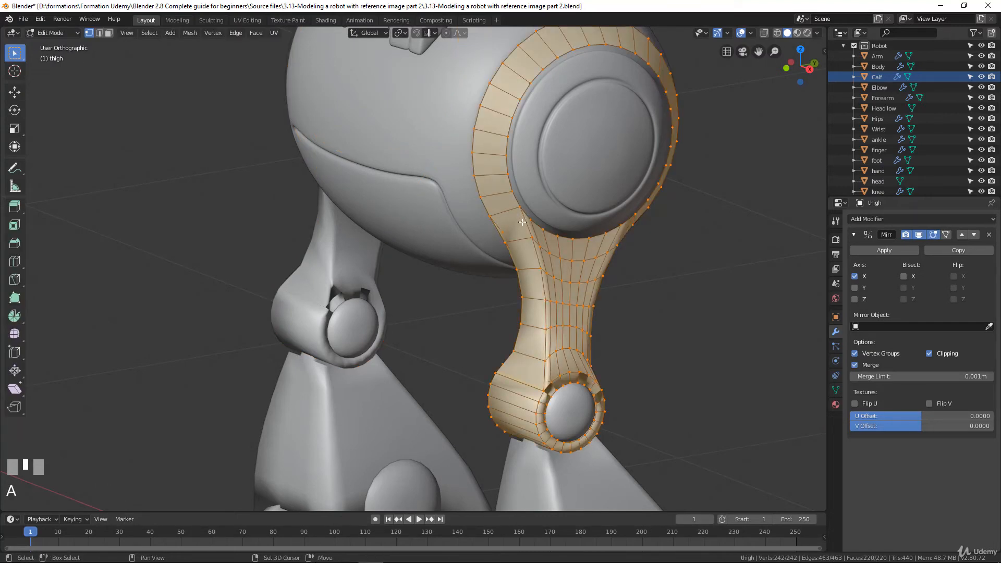
{"action": "key", "text": "shift+n"}
{"action": "middle_click_drag", "start_coordinate": [541, 282], "coordinate": [550, 325]}
{"action": "key", "text": "Tab"}
{"action": "key", "text": "Tab"}
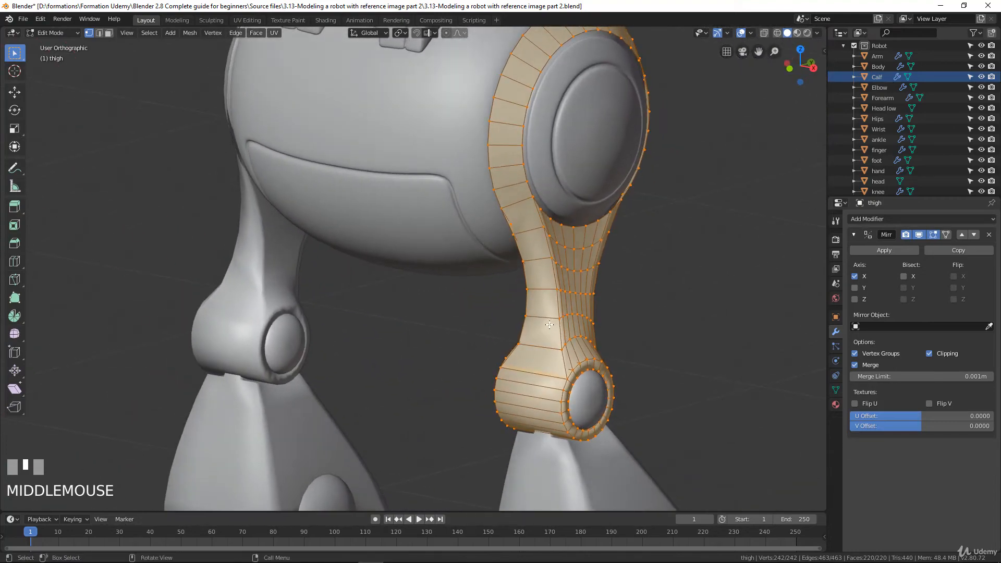
Examine the faces inside the thigh's knee end in wireframe with face selection, then return to solid shading.
{"action": "left_click", "coordinate": [460, 329]}
{"action": "scroll", "coordinate": [460, 329], "scroll_direction": "up", "scroll_amount": 3}
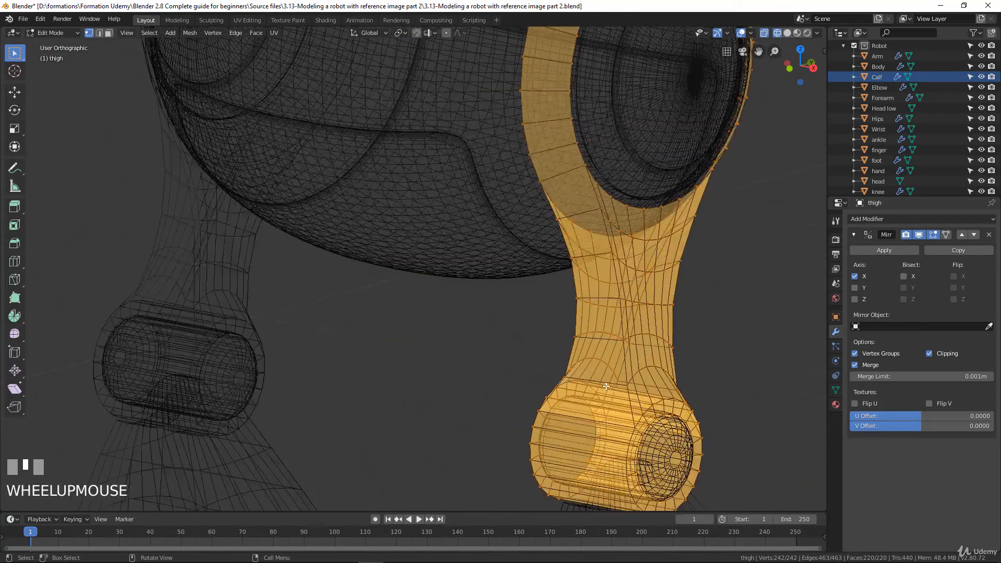
{"action": "mouse_move", "coordinate": [459, 329]}
{"action": "middle_mouse_down", "text": "shift"}
{"action": "mouse_move", "coordinate": [443, 302]}
{"action": "mouse_move", "coordinate": [459, 385]}
{"action": "mouse_move", "coordinate": [469, 369]}
{"action": "middle_mouse_up", "text": "shift"}
{"action": "middle_click_drag", "start_coordinate": [591, 319], "coordinate": [473, 289]}
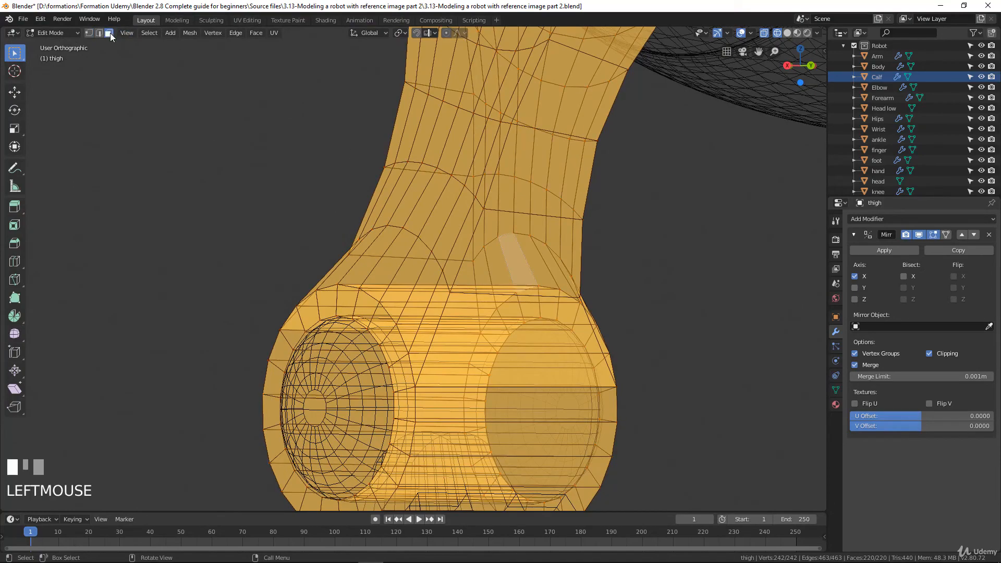
{"action": "middle_click_drag", "start_coordinate": [508, 388], "coordinate": [537, 365]}
{"action": "left_click", "coordinate": [528, 406]}
{"action": "left_click", "coordinate": [562, 343]}
{"action": "left_click", "coordinate": [569, 357]}
{"action": "scroll", "coordinate": [621, 375], "scroll_direction": "up", "scroll_amount": 3}
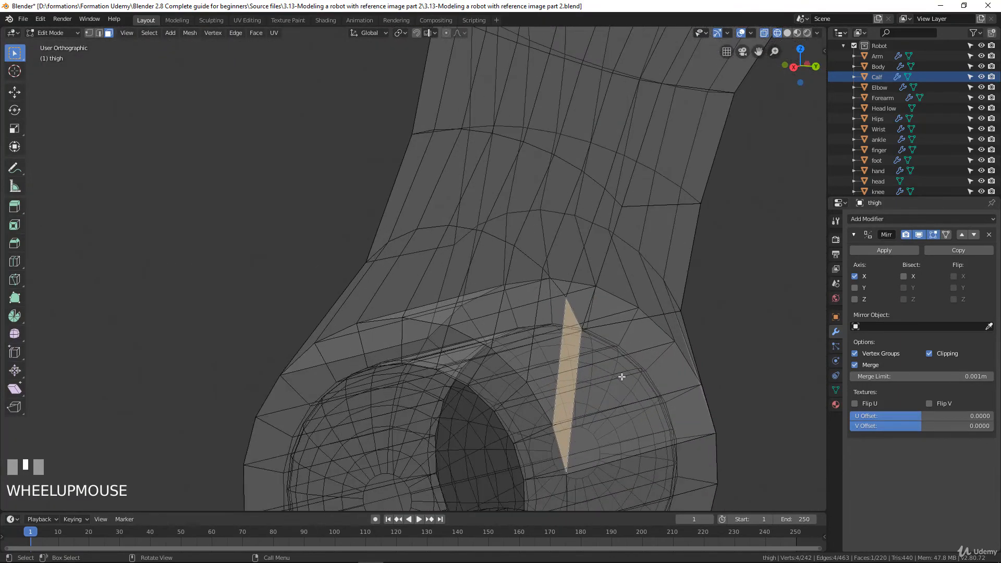
{"action": "left_click", "coordinate": [626, 377]}
{"action": "scroll", "coordinate": [598, 354], "scroll_direction": "down", "scroll_amount": 1}
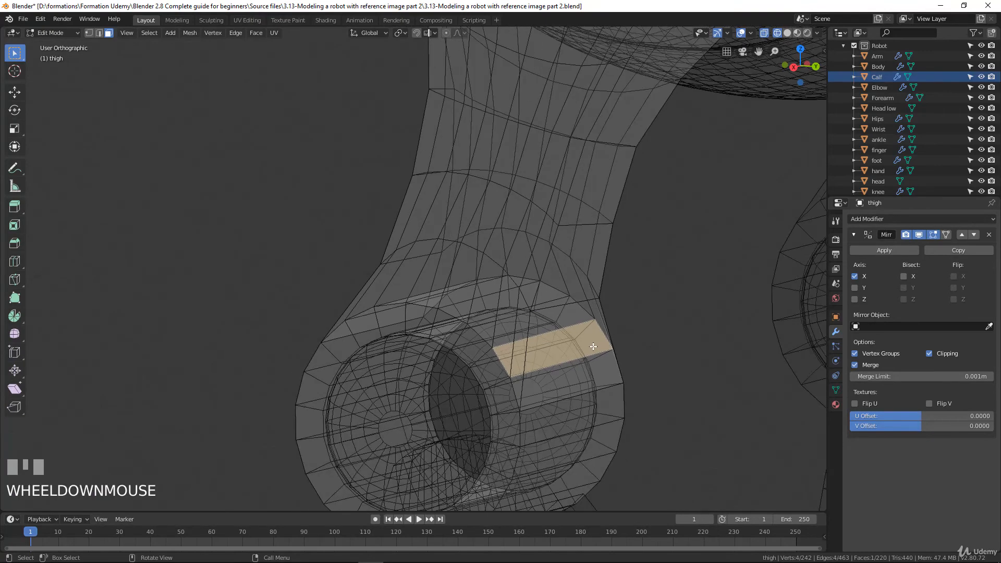
{"action": "scroll", "coordinate": [594, 346], "scroll_direction": "down", "scroll_amount": 2}
{"action": "key", "text": "z"}
{"action": "left_click", "coordinate": [646, 346]}
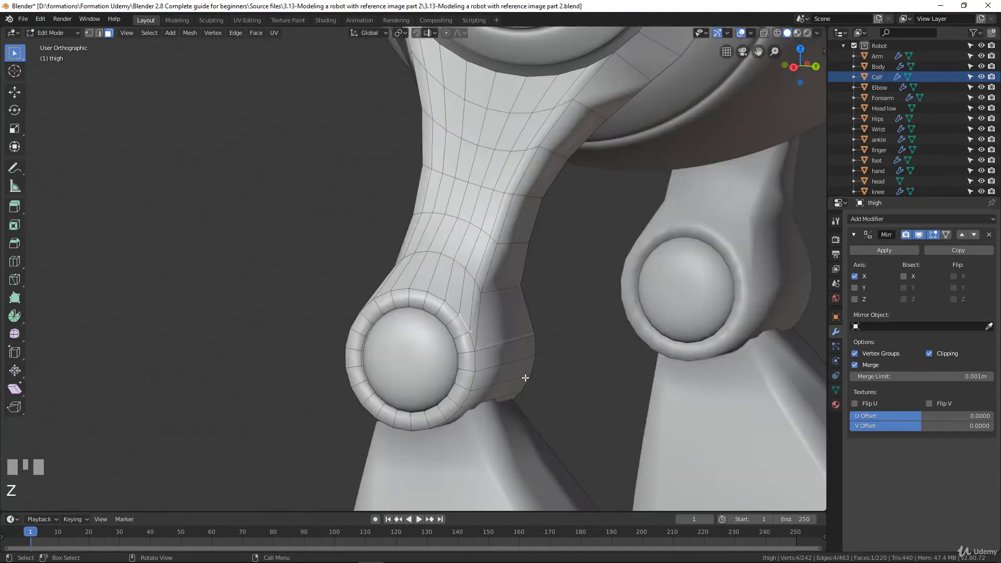
Add a Subdivision Surface modifier to the thigh and check how its knee end smooths.
{"action": "mouse_move", "coordinate": [645, 346]}
{"action": "middle_mouse_down"}
{"action": "mouse_move", "coordinate": [457, 370]}
{"action": "mouse_move", "coordinate": [475, 353]}
{"action": "middle_mouse_up"}
{"action": "scroll", "coordinate": [469, 372], "scroll_direction": "up", "scroll_amount": 2}
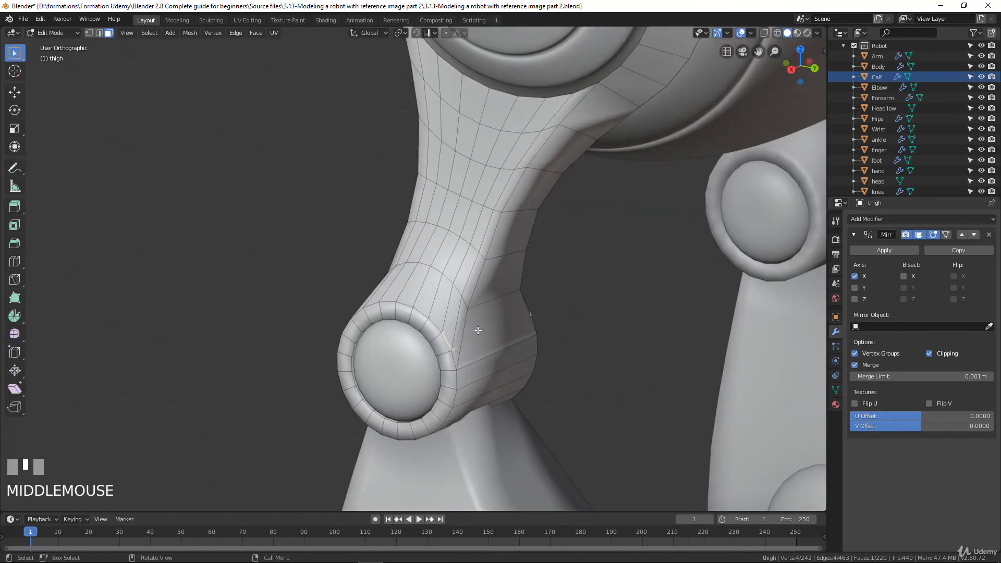
{"action": "left_click", "coordinate": [905, 219]}
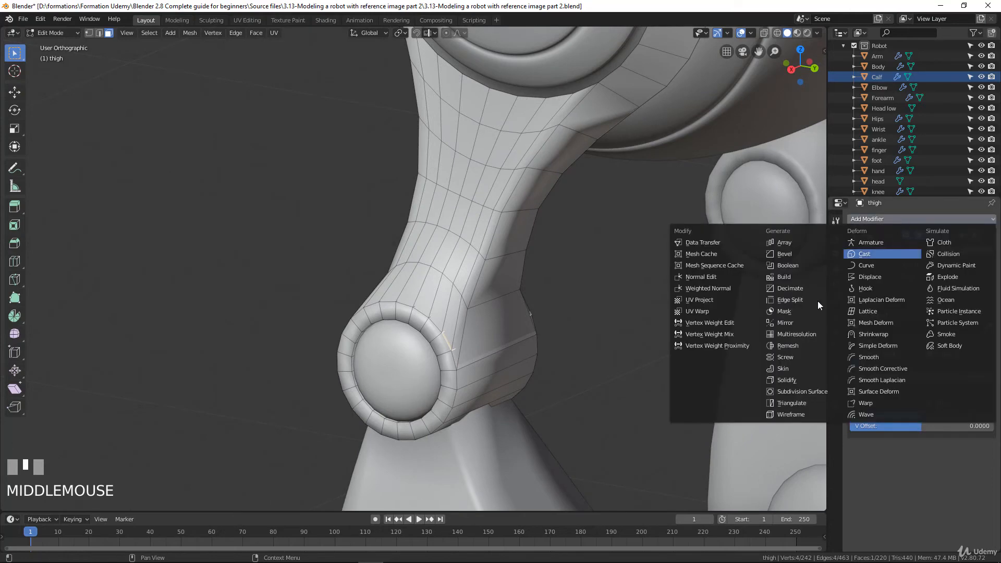
{"action": "left_click", "coordinate": [808, 393]}
{"action": "middle_click_drag", "start_coordinate": [436, 348], "coordinate": [378, 335]}
Examine the internal faces of the thigh's knee end in wireframe, then return to solid shading and leave mesh editing.
{"action": "key", "text": "z"}
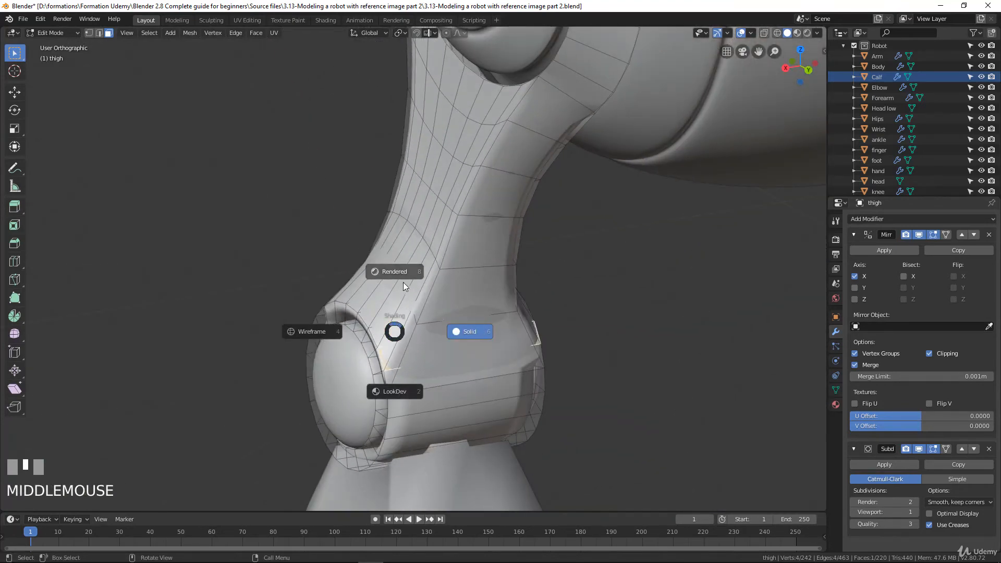
{"action": "left_click", "coordinate": [308, 332]}
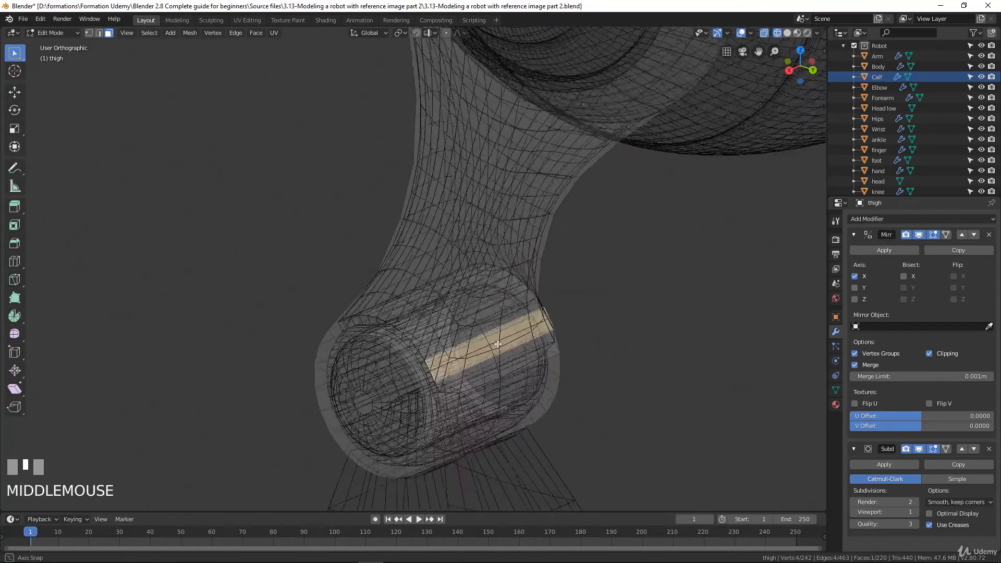
{"action": "scroll", "coordinate": [543, 369], "scroll_direction": "up", "scroll_amount": 2}
{"action": "middle_click_drag", "start_coordinate": [543, 369], "coordinate": [523, 277]}
{"action": "scroll", "coordinate": [501, 261], "scroll_direction": "down", "scroll_amount": 2}
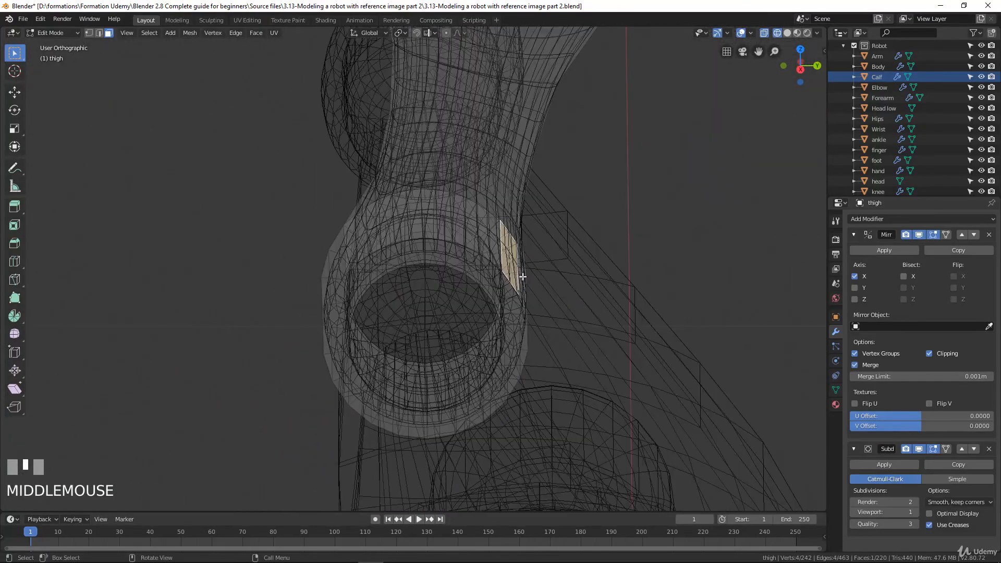
{"action": "key", "text": "z"}
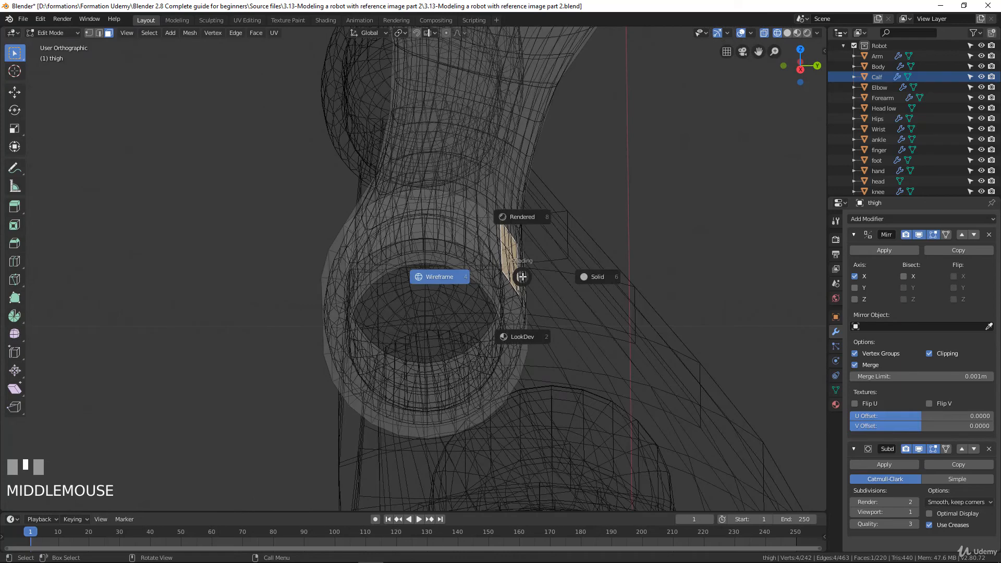
{"action": "left_click", "coordinate": [599, 268]}
{"action": "middle_click_drag", "start_coordinate": [598, 268], "coordinate": [522, 310]}
{"action": "key", "text": "Tab"}
{"action": "scroll", "coordinate": [523, 310], "scroll_direction": "down", "scroll_amount": 3}
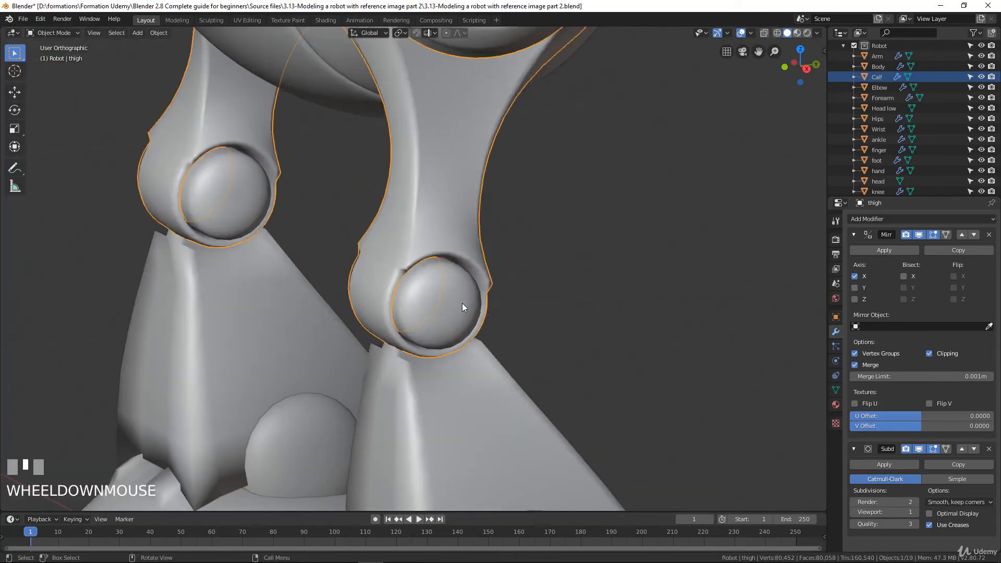
Hide the knee object and remove the Subdivision Surface modifier from the thigh.
{"action": "left_click", "coordinate": [462, 302]}
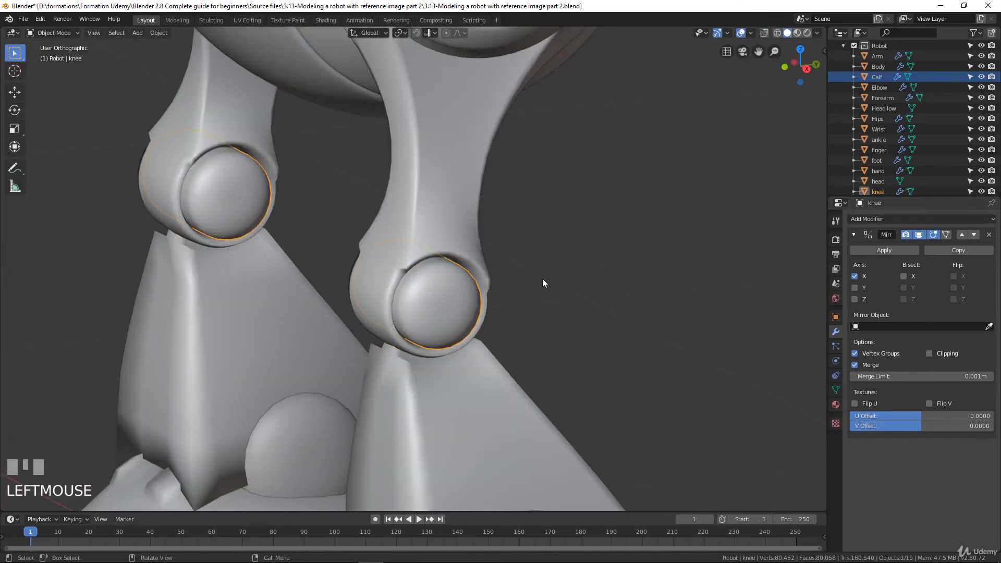
{"action": "key", "text": "h"}
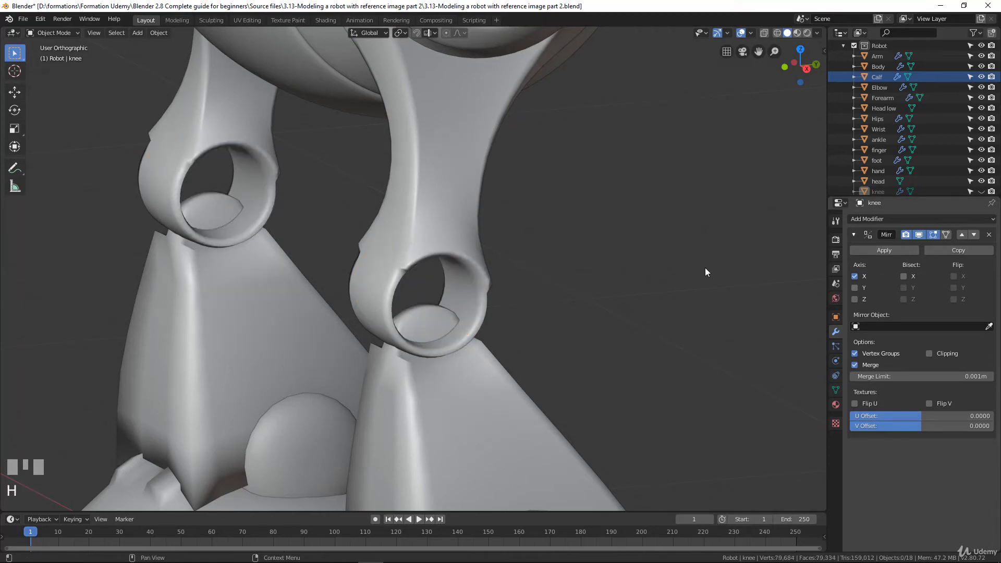
{"action": "left_click", "coordinate": [474, 262]}
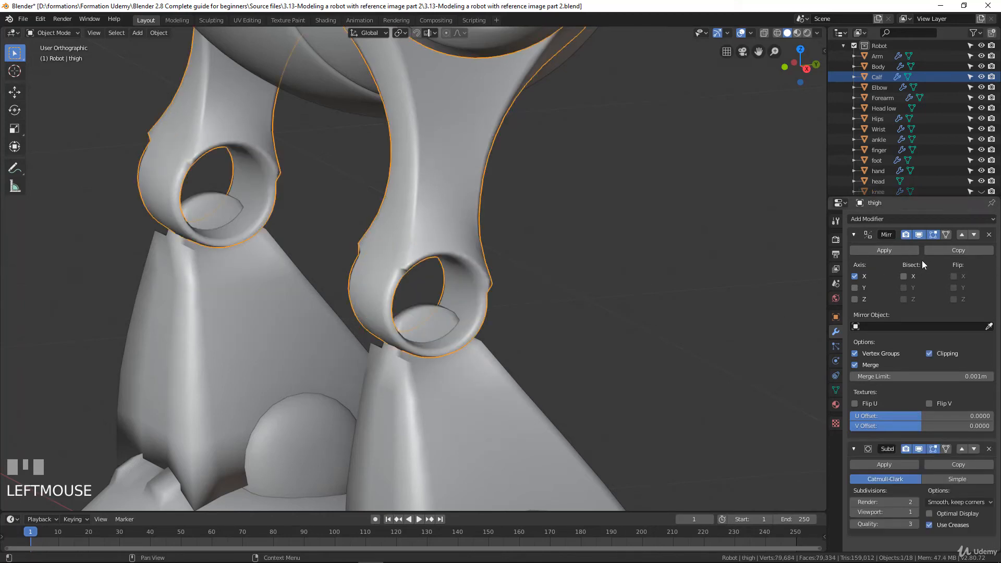
{"action": "left_click", "coordinate": [990, 449]}
Select the face loop lining the thigh's knee hole, grow the selection once, and hide those faces.
{"action": "scroll", "coordinate": [505, 405], "scroll_direction": "up", "scroll_amount": 3}
{"action": "middle_click_drag", "start_coordinate": [505, 405], "coordinate": [454, 314]}
{"action": "scroll", "coordinate": [493, 357], "scroll_direction": "up", "scroll_amount": 2}
{"action": "key", "text": "Tab"}
{"action": "left_click", "coordinate": [524, 286], "text": "alt"}
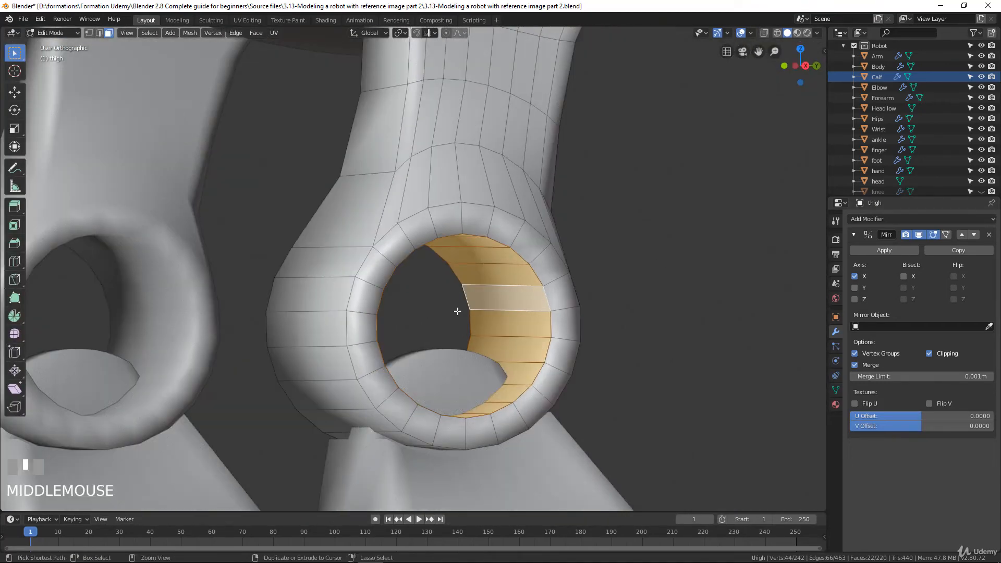
{"action": "key", "text": "ctrl+KP_Add"}
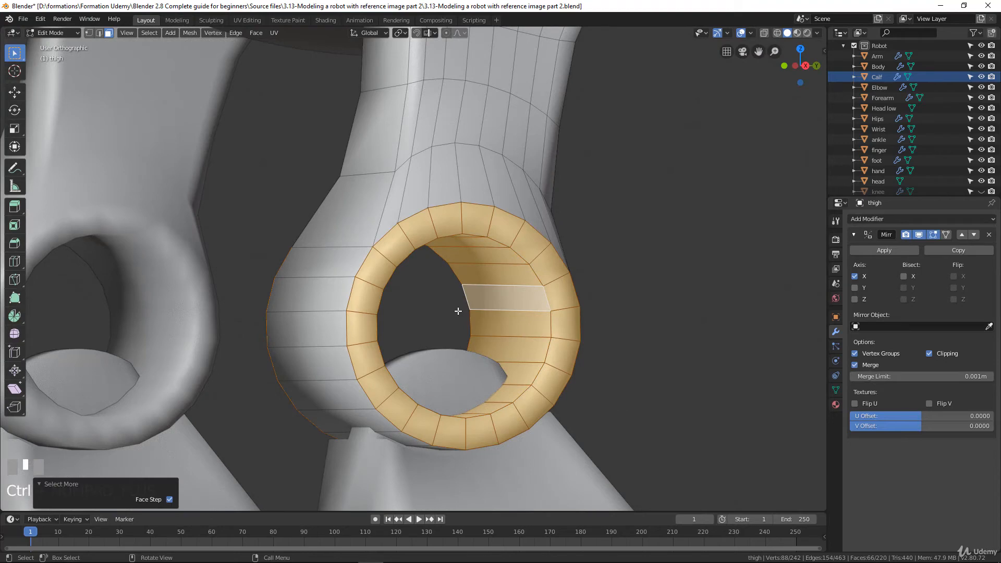
{"action": "key", "text": "h"}
Delete the eight internal faces closing off the thigh's shaft above the knee barrel, and reveal the hidden faces.
{"action": "middle_click_drag", "start_coordinate": [454, 306], "coordinate": [384, 252]}
{"action": "left_click", "coordinate": [354, 222], "text": "shift"}
{"action": "left_click", "coordinate": [379, 211], "text": "shift"}
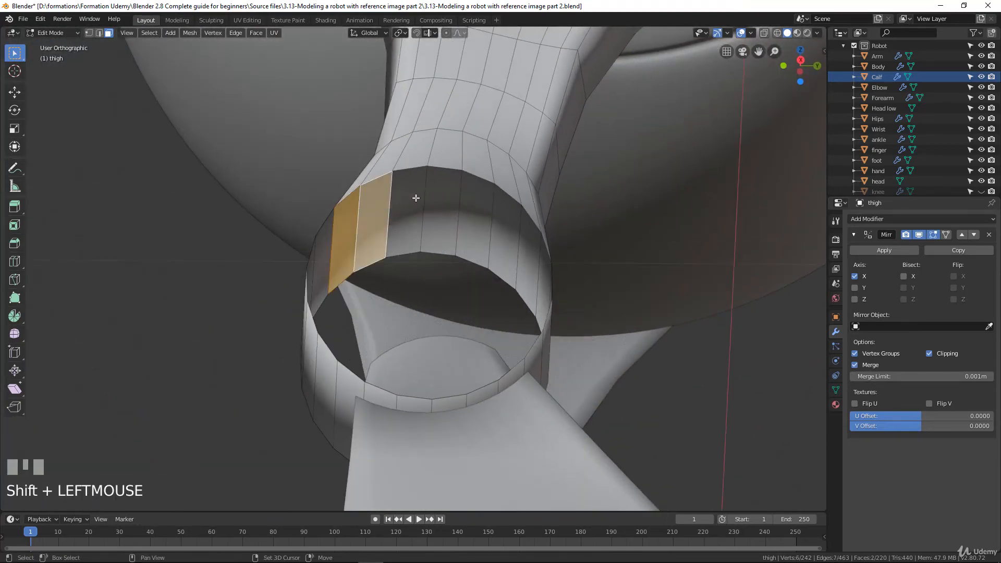
{"action": "left_click", "coordinate": [416, 201], "text": "shift"}
{"action": "left_click", "coordinate": [443, 205], "text": "shift"}
{"action": "left_click", "coordinate": [475, 211], "text": "shift"}
{"action": "left_click", "coordinate": [506, 229], "text": "shift"}
{"action": "left_click", "coordinate": [530, 250], "text": "shift"}
{"action": "middle_click_drag", "start_coordinate": [530, 250], "coordinate": [512, 298]}
{"action": "left_click", "coordinate": [537, 286], "text": "shift"}
{"action": "key", "text": "x"}
{"action": "left_click", "coordinate": [537, 311]}
{"action": "scroll", "coordinate": [501, 299], "scroll_direction": "up", "scroll_amount": 2}
{"action": "key", "text": "alt+h"}
Add a Subdivision Surface modifier to the cleaned-up thigh and check the knee barrel and whole leg.
{"action": "key", "text": "Tab"}
{"action": "scroll", "coordinate": [467, 291], "scroll_direction": "down", "scroll_amount": 3}
{"action": "key", "text": "Tab"}
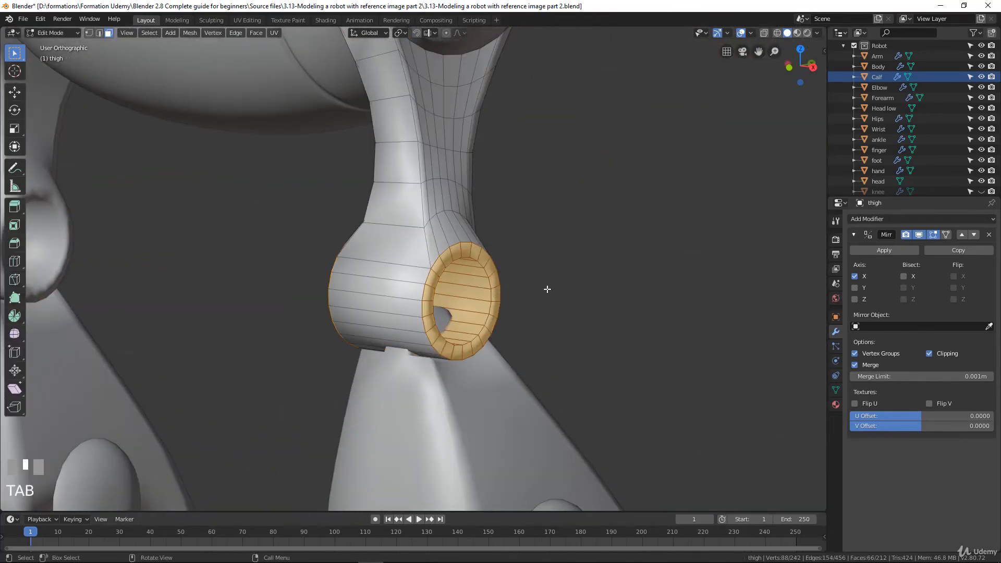
{"action": "left_click", "coordinate": [903, 220]}
{"action": "left_click", "coordinate": [805, 392]}
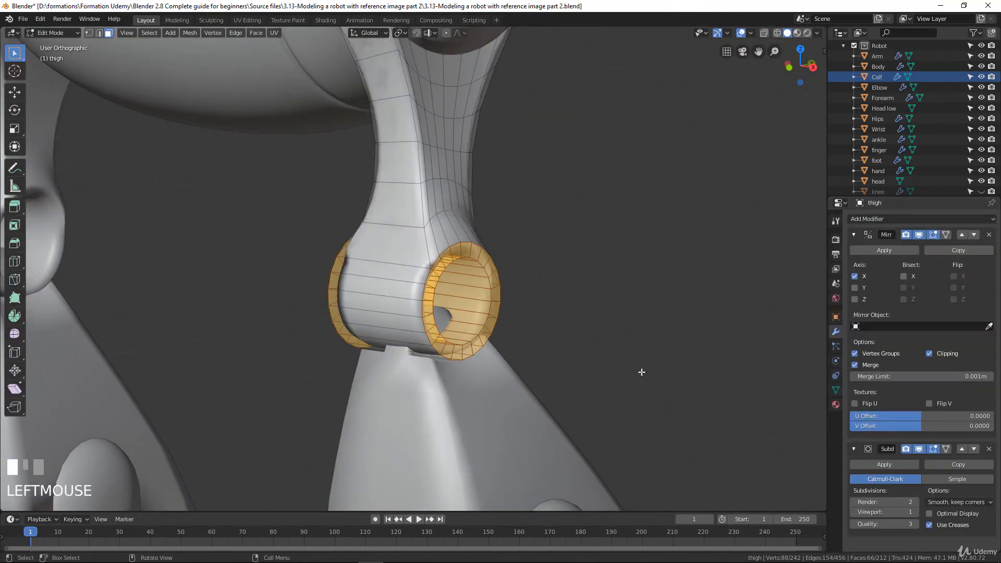
{"action": "middle_click_drag", "start_coordinate": [641, 369], "coordinate": [420, 185]}
{"action": "scroll", "coordinate": [492, 298], "scroll_direction": "up", "scroll_amount": 2}
{"action": "scroll", "coordinate": [464, 290], "scroll_direction": "up", "scroll_amount": 2}
{"action": "scroll", "coordinate": [459, 285], "scroll_direction": "down", "scroll_amount": 3}
{"action": "scroll", "coordinate": [461, 290], "scroll_direction": "down", "scroll_amount": 2}
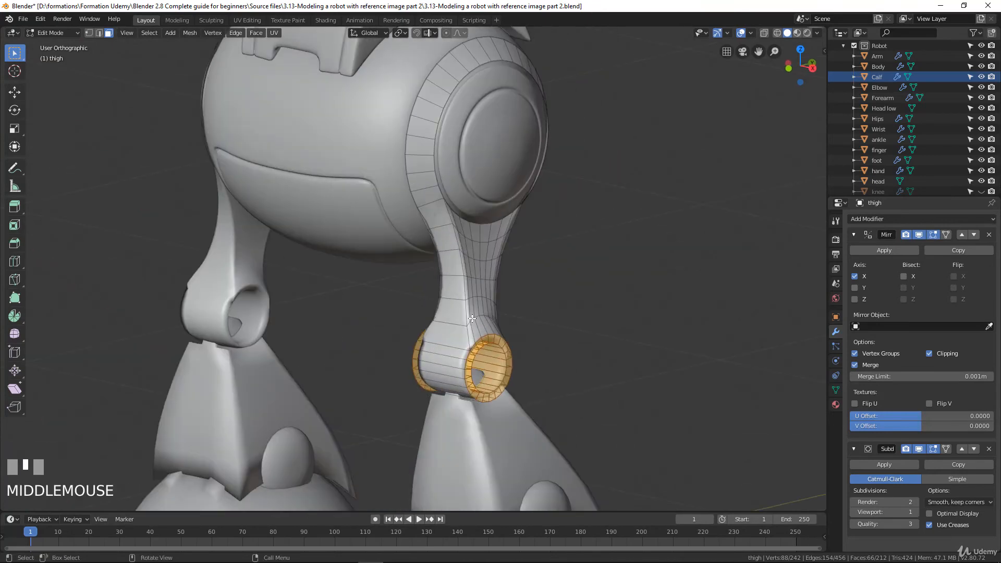
Add two evenly spaced loop cuts running lengthwise along the thigh's narrow side and around the knee barrel.
{"action": "scroll", "coordinate": [472, 318], "scroll_direction": "up", "scroll_amount": 2}
{"action": "middle_click_drag", "start_coordinate": [472, 318], "coordinate": [505, 351]}
{"action": "key", "text": "ctrl+r"}
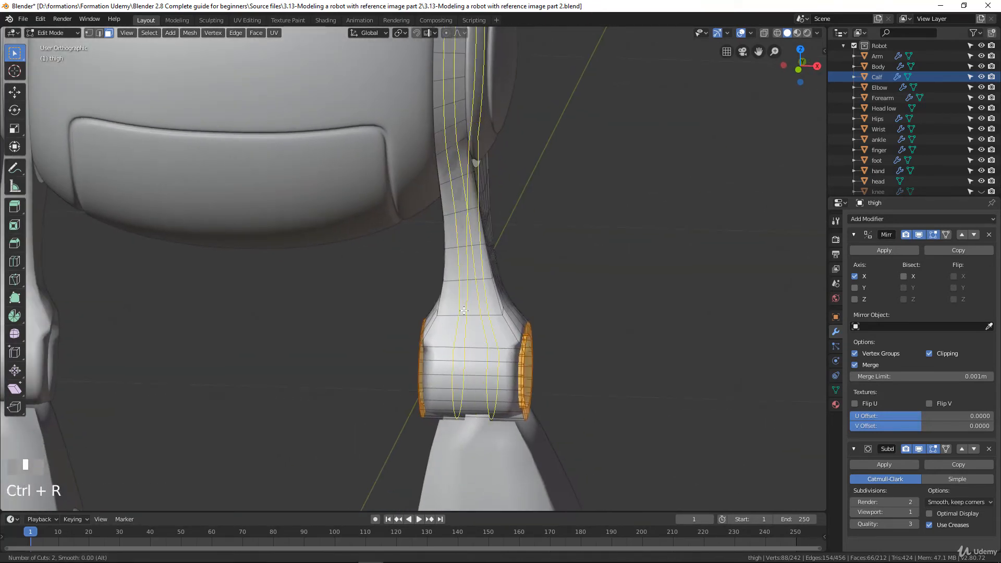
{"action": "left_click", "coordinate": [464, 311]}
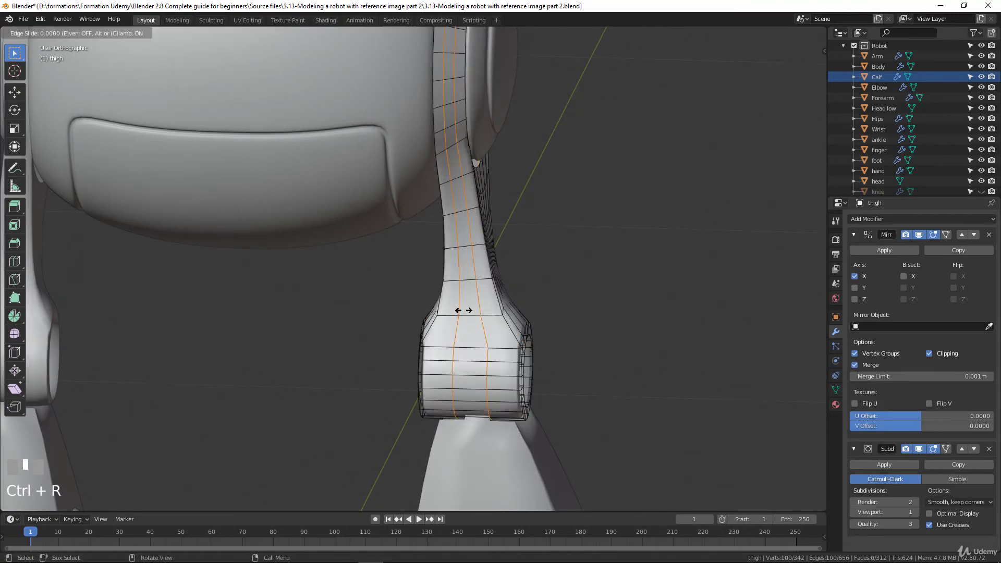
{"action": "right_click", "coordinate": [464, 311]}
Select the parts of both new edge loops that wrap the knee barrel and scale them by 1.166.
{"action": "scroll", "coordinate": [490, 360], "scroll_direction": "up", "scroll_amount": 2}
{"action": "middle_click_drag", "start_coordinate": [514, 399], "coordinate": [432, 290], "text": "shift"}
{"action": "left_click", "coordinate": [510, 279]}
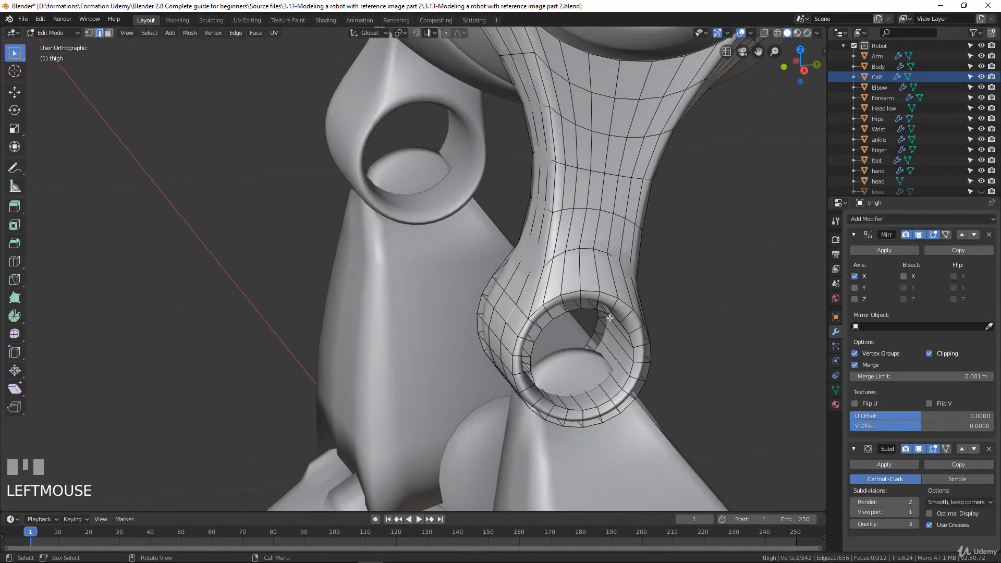
{"action": "middle_click_drag", "start_coordinate": [610, 317], "coordinate": [550, 358]}
{"action": "left_click", "coordinate": [505, 368], "text": "ctrl"}
{"action": "left_click", "coordinate": [537, 362], "text": "shift"}
{"action": "left_click", "coordinate": [495, 283], "text": "ctrl"}
{"action": "key", "text": "s"}
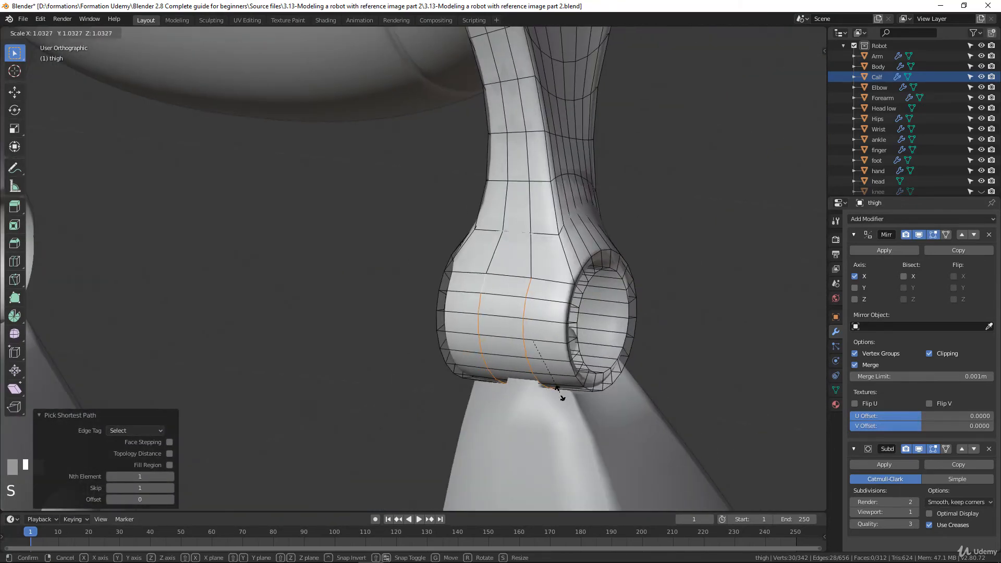
{"action": "left_click", "coordinate": [558, 396]}
Move the selected knee barrel edges along Z by -0.00463 m.
{"action": "middle_click_drag", "start_coordinate": [557, 396], "coordinate": [528, 307]}
{"action": "key", "text": "g"}
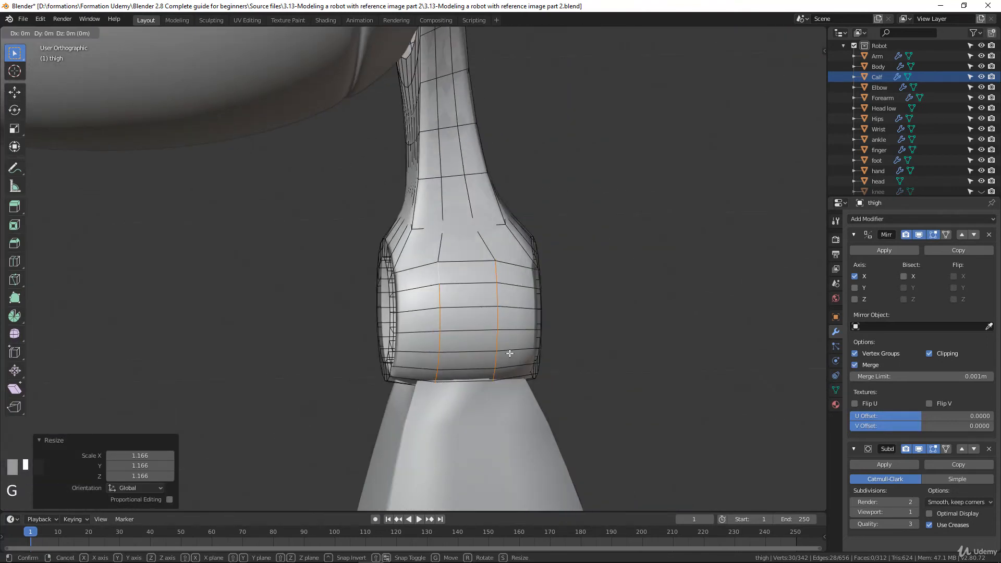
{"action": "key", "text": "z"}
{"action": "left_click", "coordinate": [509, 358]}
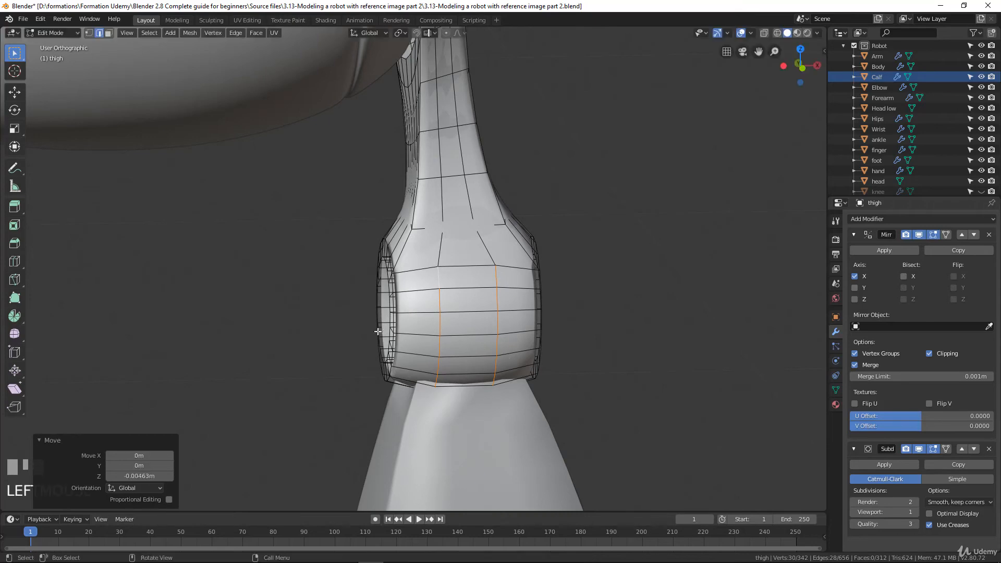
Add two loop cuts on one knee ring face, one near its outer rim at factor 0.871 and one near the hole.
{"action": "middle_click_drag", "start_coordinate": [541, 370], "coordinate": [542, 348]}
{"action": "scroll", "coordinate": [543, 347], "scroll_direction": "up", "scroll_amount": 1}
{"action": "middle_click_drag", "start_coordinate": [478, 313], "coordinate": [550, 233]}
{"action": "middle_click_drag", "start_coordinate": [512, 260], "coordinate": [523, 242]}
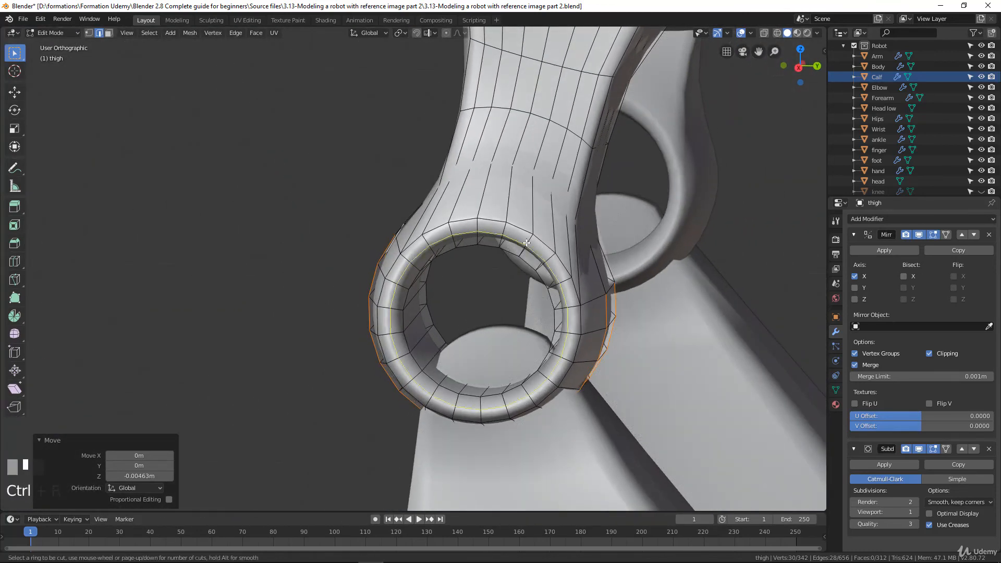
{"action": "left_click", "coordinate": [527, 242]}
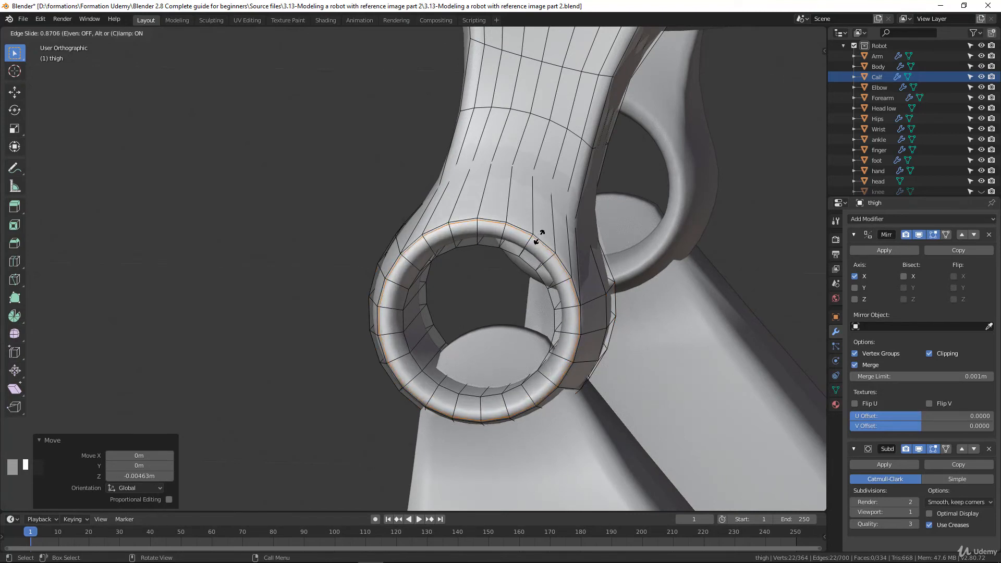
{"action": "left_click", "coordinate": [538, 238]}
{"action": "key", "text": "ctrl+r"}
{"action": "left_click", "coordinate": [526, 256]}
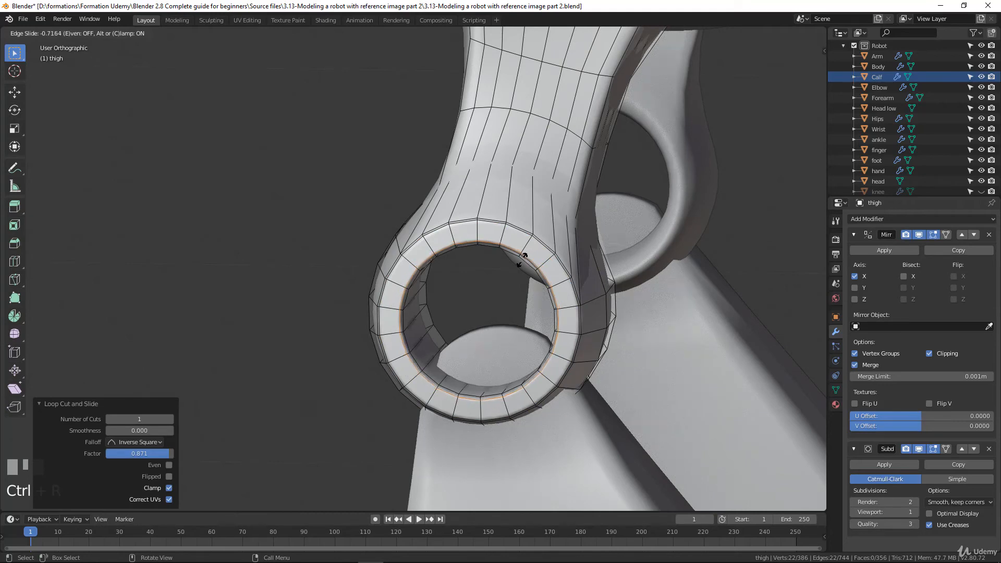
{"action": "left_click", "coordinate": [521, 259]}
{"action": "key", "text": "Tab"}
{"action": "middle_click_drag", "start_coordinate": [467, 293], "coordinate": [537, 290]}
Add two loop cuts on the opposite knee ring face, one near its outer rim at factor 0.779 and one near the hole.
{"action": "key", "text": "Tab"}
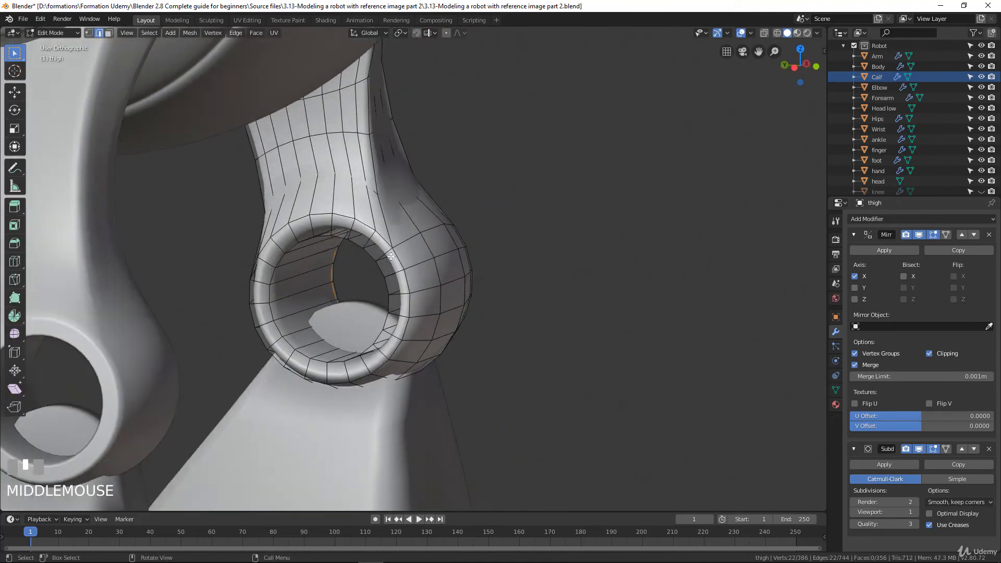
{"action": "scroll", "coordinate": [469, 276], "scroll_direction": "up", "scroll_amount": 1}
{"action": "middle_click_drag", "start_coordinate": [453, 274], "coordinate": [587, 284], "text": "shift"}
{"action": "scroll", "coordinate": [572, 272], "scroll_direction": "up", "scroll_amount": 2}
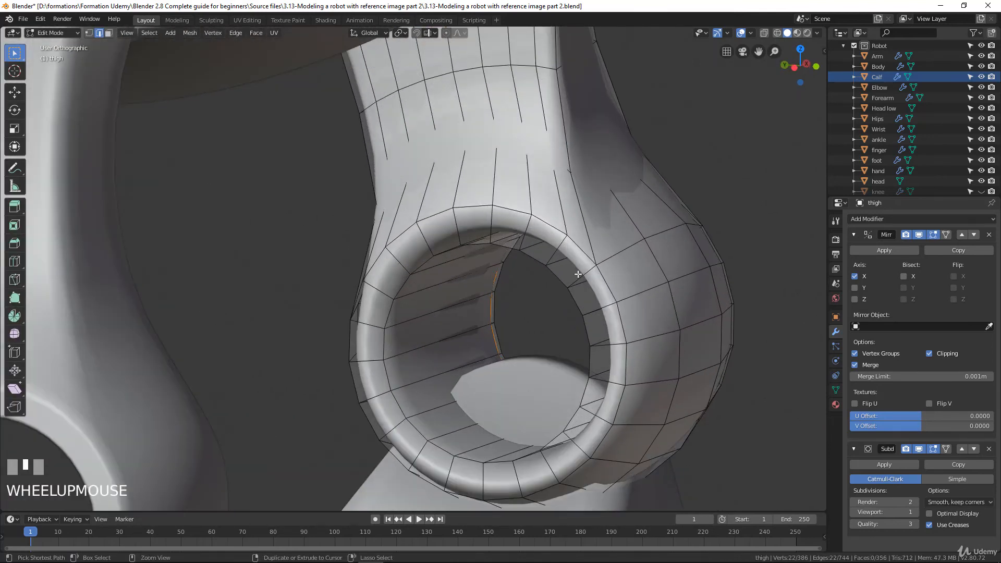
{"action": "key", "text": "ctrl+r"}
{"action": "left_click", "coordinate": [586, 269]}
{"action": "left_click", "coordinate": [592, 269]}
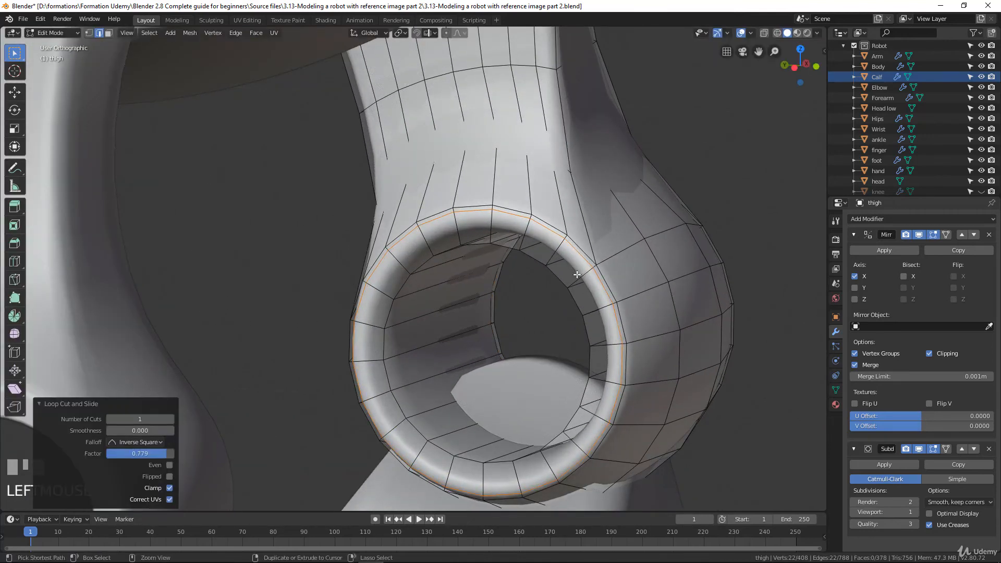
{"action": "key", "text": "ctrl+r"}
{"action": "left_click", "coordinate": [578, 275]}
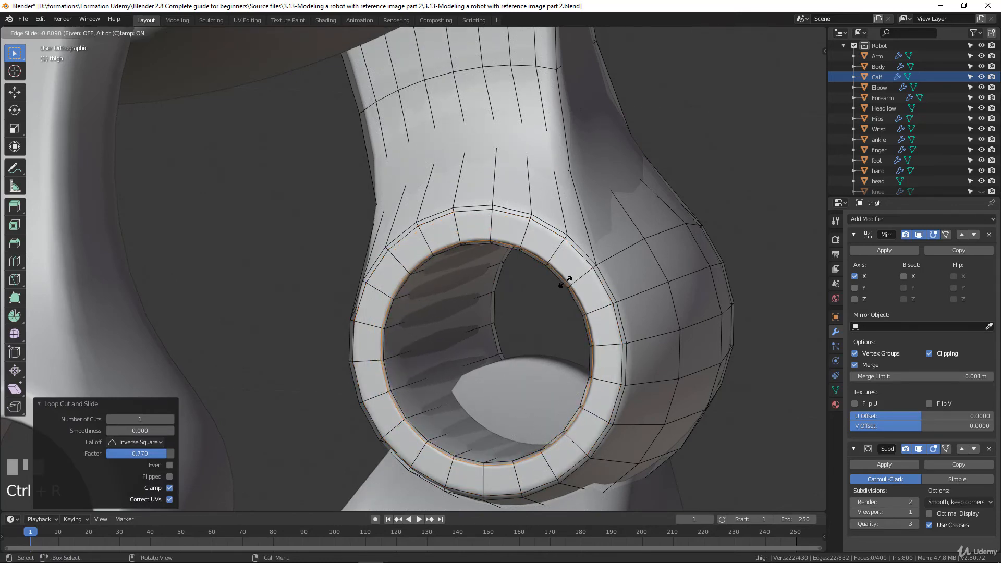
{"action": "left_click", "coordinate": [566, 282]}
Inspect the smoothed thigh and its sharpened knee rings in Object Mode.
{"action": "scroll", "coordinate": [533, 288], "scroll_direction": "down", "scroll_amount": 4}
{"action": "middle_click_drag", "start_coordinate": [517, 294], "coordinate": [345, 287]}
{"action": "key", "text": "Tab"}
{"action": "scroll", "coordinate": [430, 287], "scroll_direction": "down", "scroll_amount": 3}
{"action": "middle_click_drag", "start_coordinate": [430, 287], "coordinate": [539, 277], "text": "shift"}
{"action": "scroll", "coordinate": [363, 301], "scroll_direction": "up", "scroll_amount": 3}
{"action": "scroll", "coordinate": [452, 298], "scroll_direction": "down", "scroll_amount": 2}
{"action": "scroll", "coordinate": [508, 308], "scroll_direction": "up", "scroll_amount": 2}
Select the band of faces along the outer side of the thigh's shaft, below the hip disc, in face mode.
{"action": "key", "text": "Tab"}
{"action": "scroll", "coordinate": [536, 289], "scroll_direction": "up", "scroll_amount": 2}
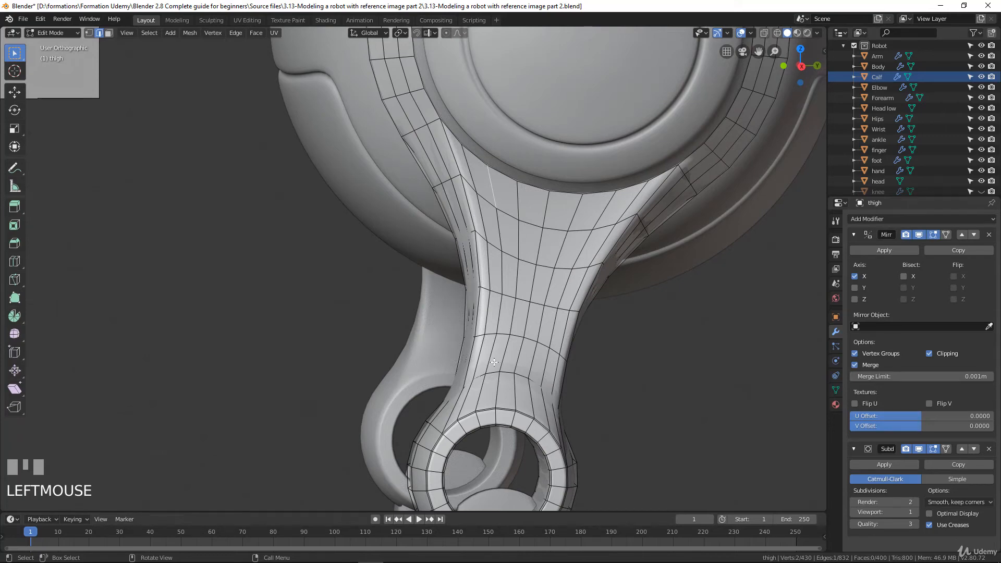
{"action": "middle_click_drag", "start_coordinate": [472, 323], "coordinate": [400, 244]}
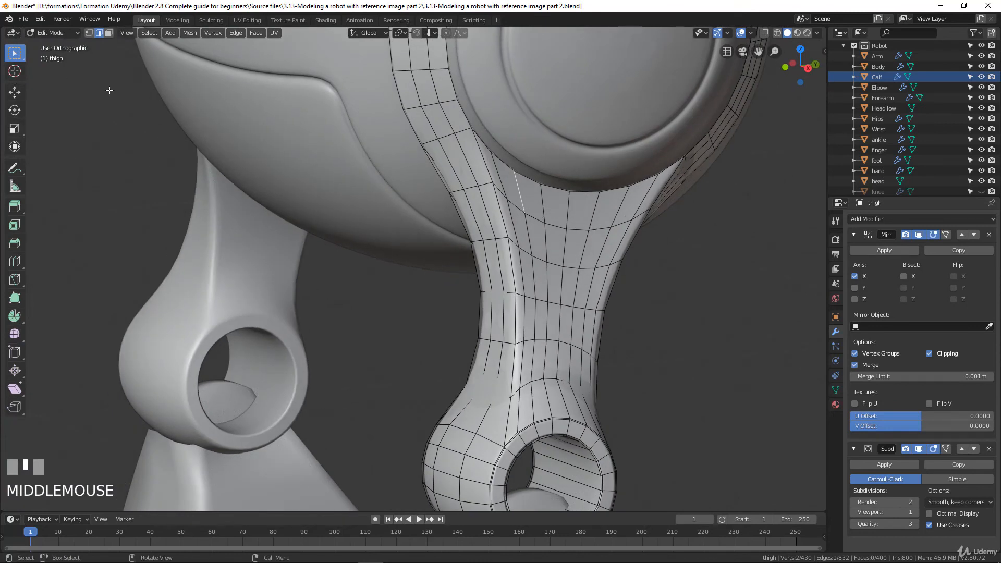
{"action": "left_click", "coordinate": [108, 32]}
{"action": "middle_click_drag", "start_coordinate": [584, 266], "coordinate": [540, 244]}
{"action": "key", "text": "c"}
{"action": "scroll", "coordinate": [545, 245], "scroll_direction": "up", "scroll_amount": 4}
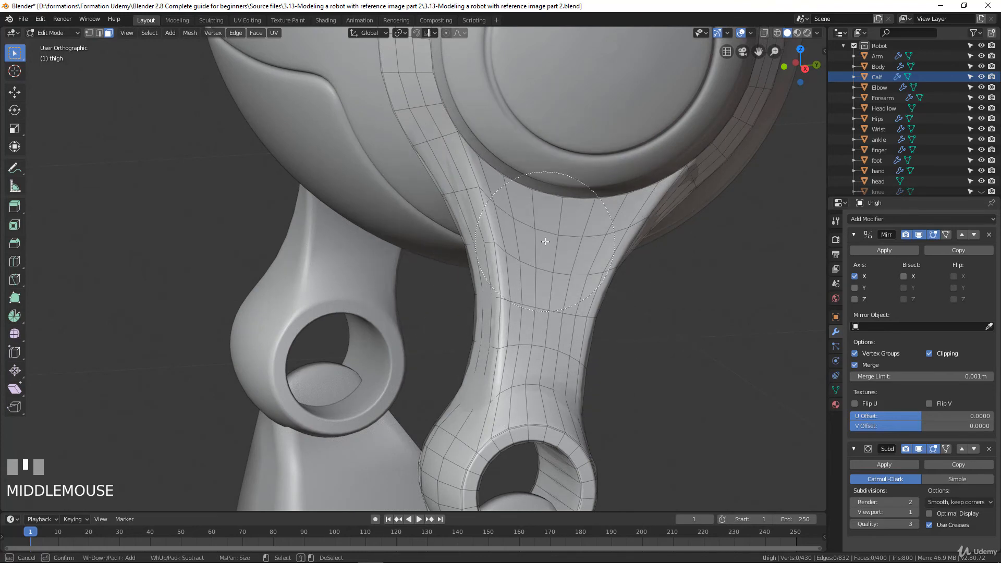
{"action": "left_click_drag", "start_coordinate": [530, 261], "coordinate": [569, 268]}
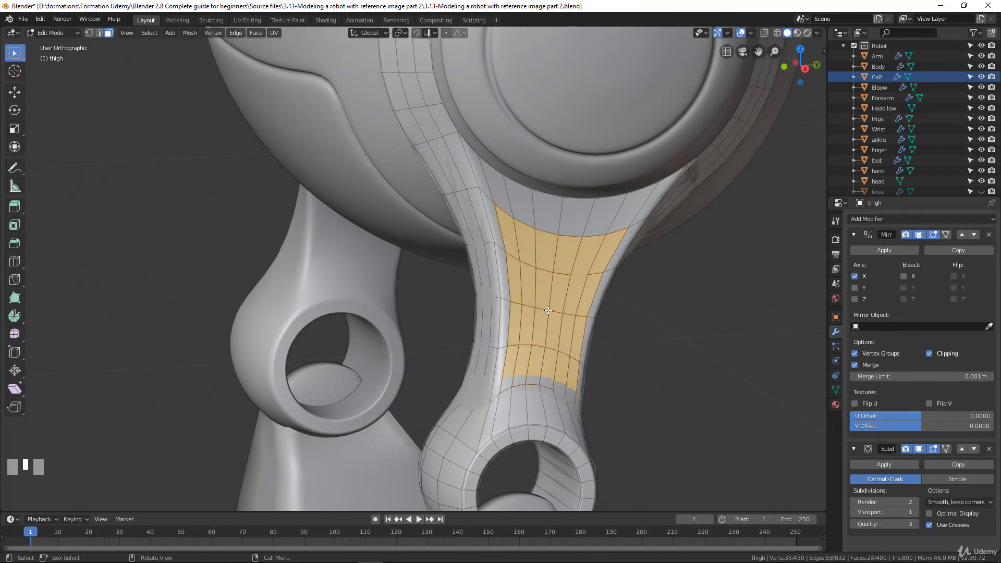
Inset the selected shaft faces by 0.003751 m, keeping only the thin border selected.
{"action": "middle_click_drag", "start_coordinate": [548, 311], "coordinate": [520, 326]}
{"action": "scroll", "coordinate": [567, 313], "scroll_direction": "down", "scroll_amount": 3}
{"action": "scroll", "coordinate": [606, 368], "scroll_direction": "up", "scroll_amount": 4}
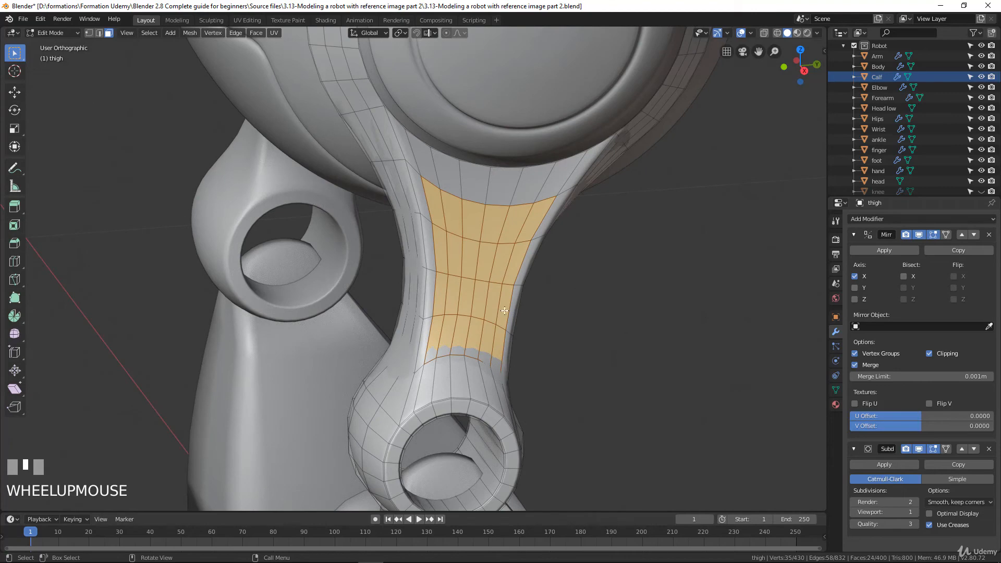
{"action": "middle_click_drag", "start_coordinate": [513, 293], "coordinate": [536, 292]}
{"action": "scroll", "coordinate": [532, 310], "scroll_direction": "up", "scroll_amount": 2}
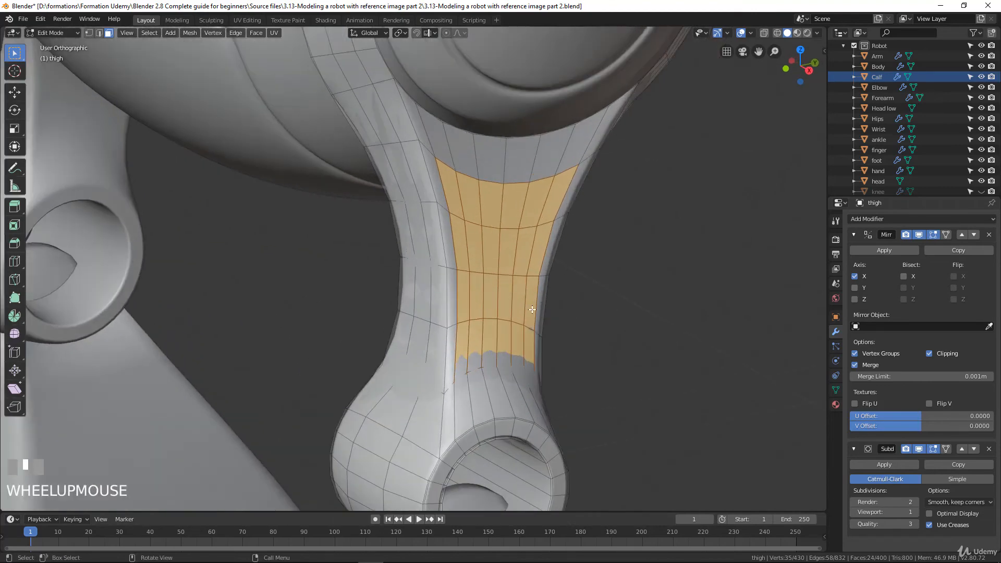
{"action": "key", "text": "i"}
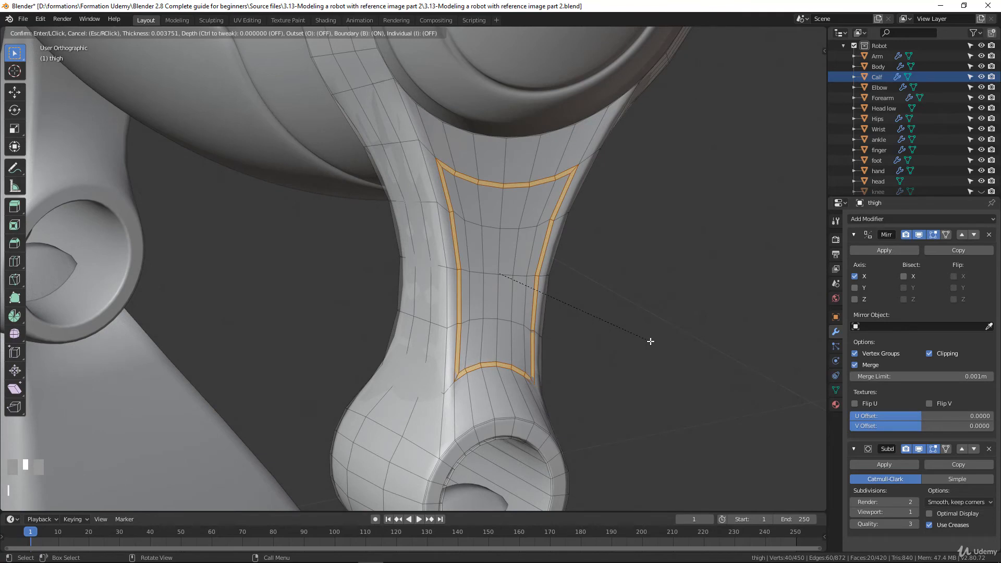
{"action": "left_click", "coordinate": [651, 341]}
Extrude the inset border slightly inward along its normal to form a groove around the shaft panel.
{"action": "middle_click_drag", "start_coordinate": [556, 298], "coordinate": [568, 308]}
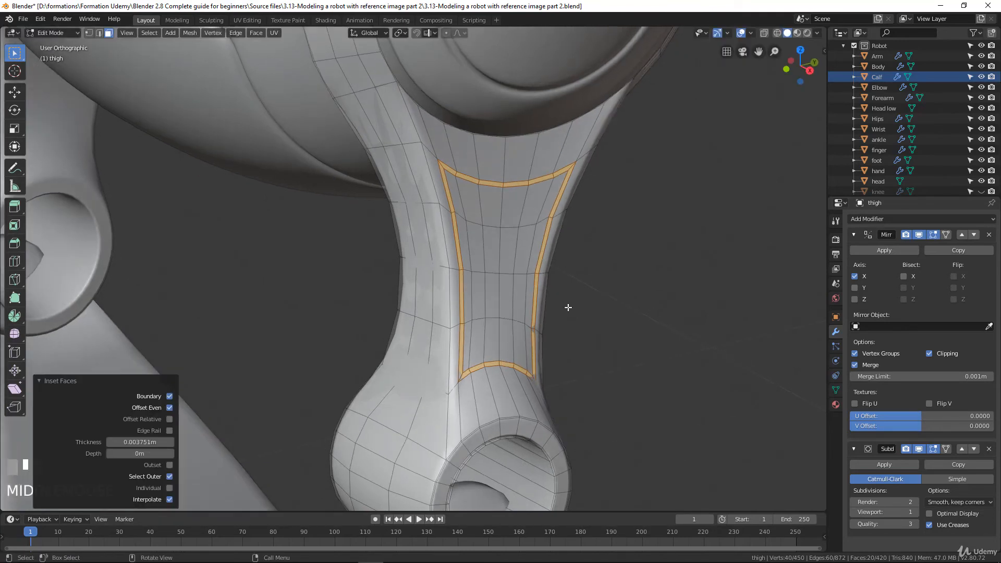
{"action": "key", "text": "e"}
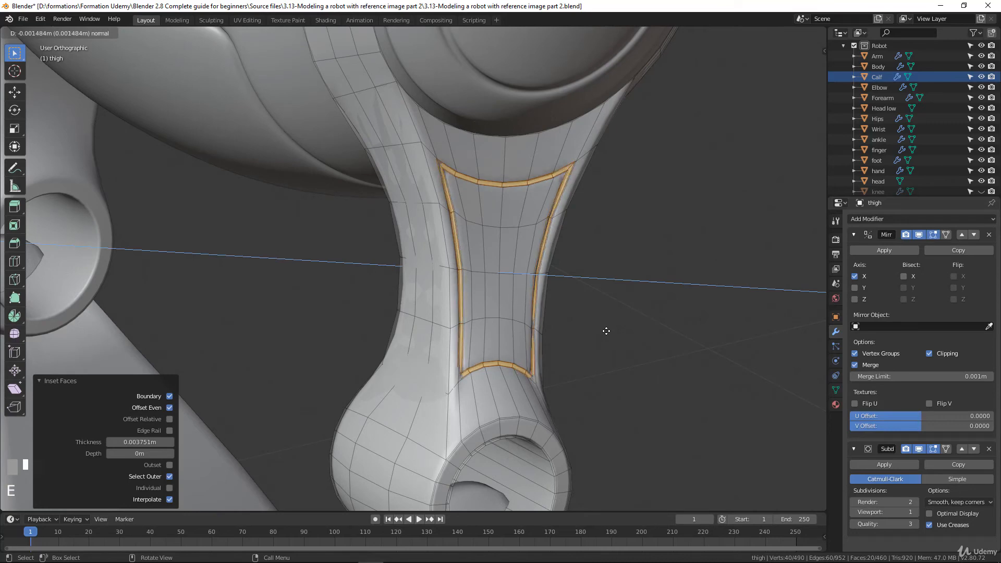
{"action": "left_click", "coordinate": [590, 333]}
{"action": "scroll", "coordinate": [428, 282], "scroll_direction": "down", "scroll_amount": 4}
{"action": "key", "text": "Tab"}
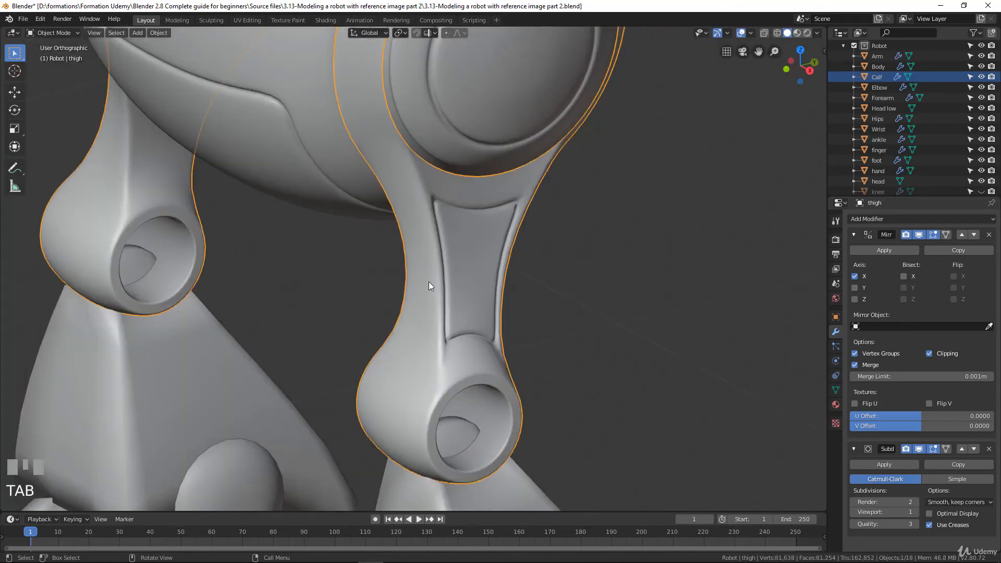
Set the thigh's viewport subdivision level to 2 and inspect the shaft groove from several angles.
{"action": "mouse_move", "coordinate": [428, 282]}
{"action": "middle_mouse_down"}
{"action": "mouse_move", "coordinate": [367, 277]}
{"action": "mouse_move", "coordinate": [426, 264]}
{"action": "middle_mouse_up"}
{"action": "scroll", "coordinate": [425, 264], "scroll_direction": "down", "scroll_amount": 2}
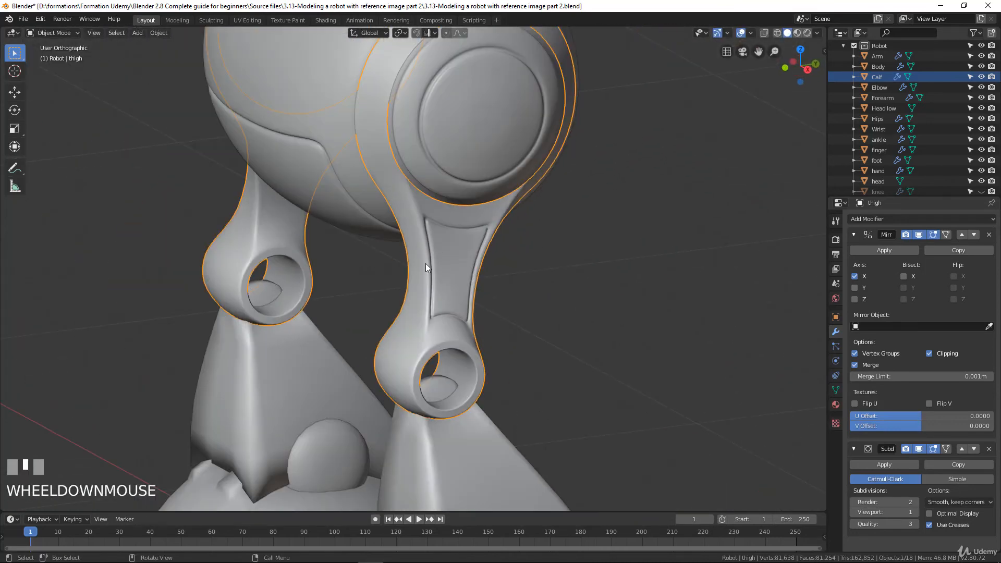
{"action": "left_click", "coordinate": [916, 513]}
{"action": "middle_click_drag", "start_coordinate": [478, 350], "coordinate": [529, 345]}
{"action": "scroll", "coordinate": [471, 268], "scroll_direction": "down", "scroll_amount": 2}
{"action": "middle_click_drag", "start_coordinate": [393, 217], "coordinate": [484, 282]}
{"action": "scroll", "coordinate": [488, 271], "scroll_direction": "up", "scroll_amount": 3}
{"action": "middle_click_drag", "start_coordinate": [502, 249], "coordinate": [421, 284]}
{"action": "scroll", "coordinate": [518, 271], "scroll_direction": "down", "scroll_amount": 2}
{"action": "scroll", "coordinate": [421, 283], "scroll_direction": "up", "scroll_amount": 3}
{"action": "key", "text": "Tab"}
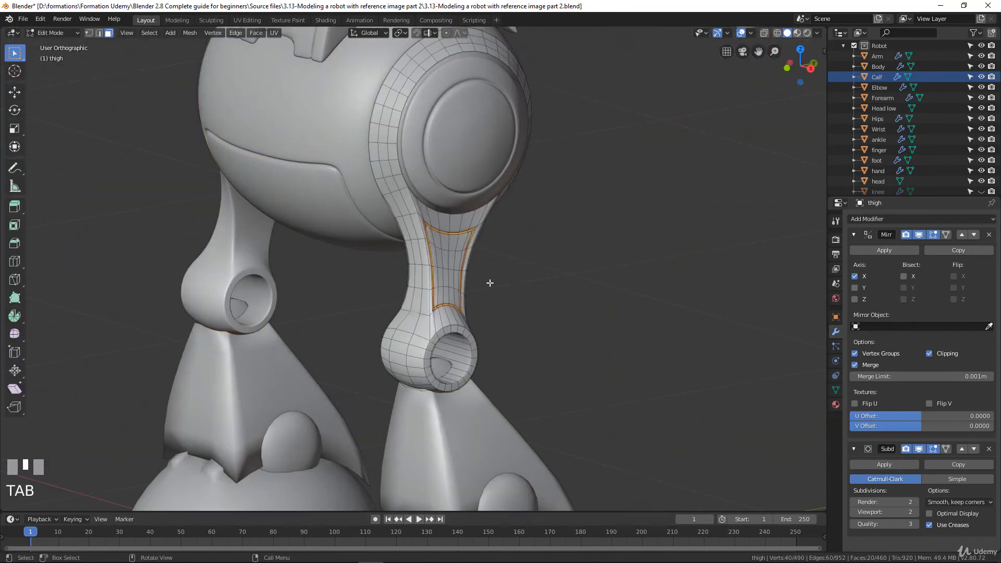
Undo the groove and inset on the thigh's shaft and return to Object Mode.
{"action": "key", "text": "ctrl+z"}
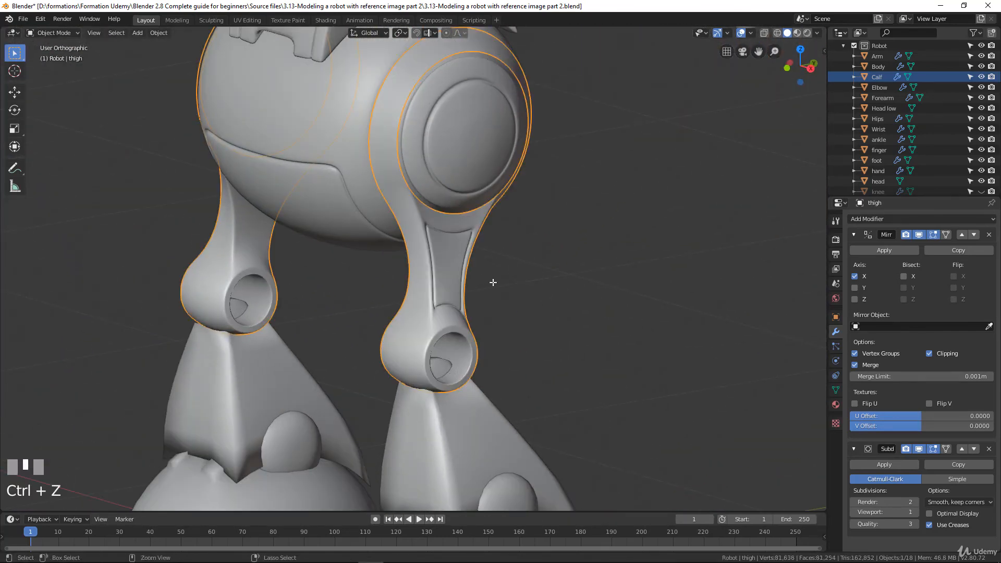
{"action": "key", "text": "ctrl+z"}
{"action": "middle_click_drag", "start_coordinate": [443, 273], "coordinate": [478, 261]}
{"action": "key", "text": "Tab"}
{"action": "scroll", "coordinate": [436, 264], "scroll_direction": "down", "scroll_amount": 3}
{"action": "scroll", "coordinate": [487, 388], "scroll_direction": "up", "scroll_amount": 3}
{"action": "middle_click_drag", "start_coordinate": [487, 388], "coordinate": [463, 356]}
Reveal the hidden knee and scale its whole mesh up by about 1.063.
{"action": "key", "text": "alt+g"}
{"action": "key", "text": "alt+h"}
{"action": "scroll", "coordinate": [463, 355], "scroll_direction": "up", "scroll_amount": 3}
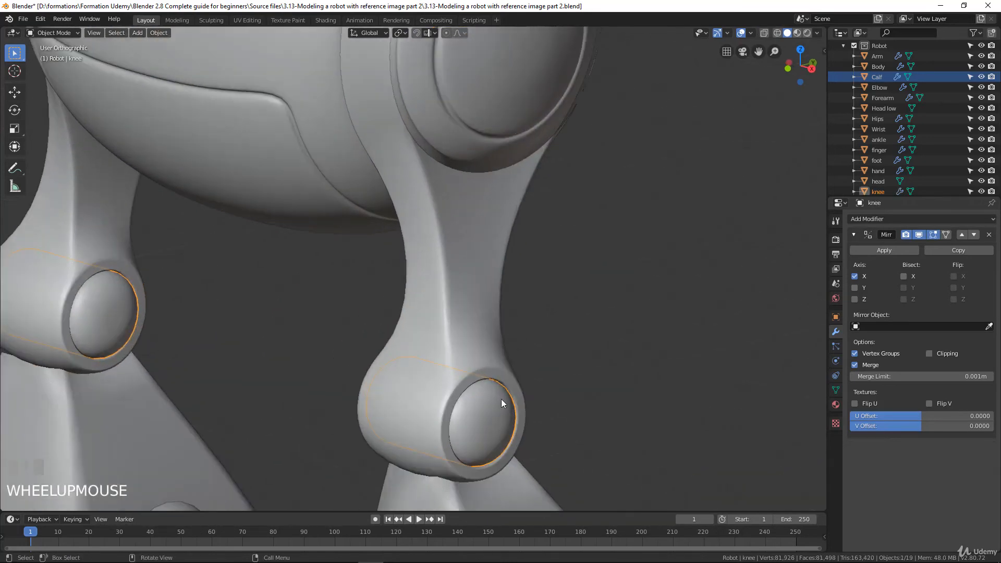
{"action": "middle_click_drag", "start_coordinate": [502, 399], "coordinate": [476, 265], "text": "shift"}
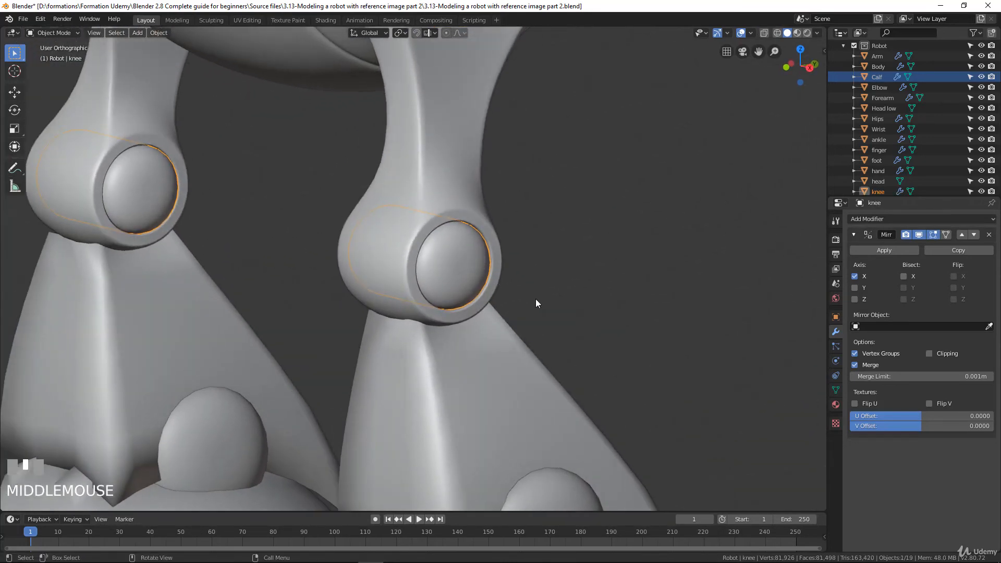
{"action": "key", "text": "Tab"}
{"action": "key", "text": "a"}
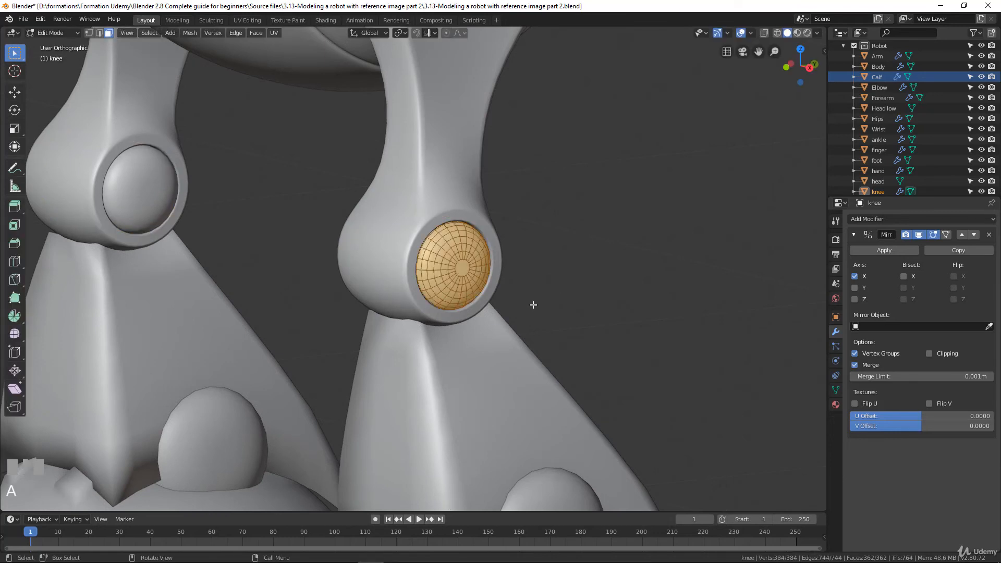
{"action": "key", "text": "s"}
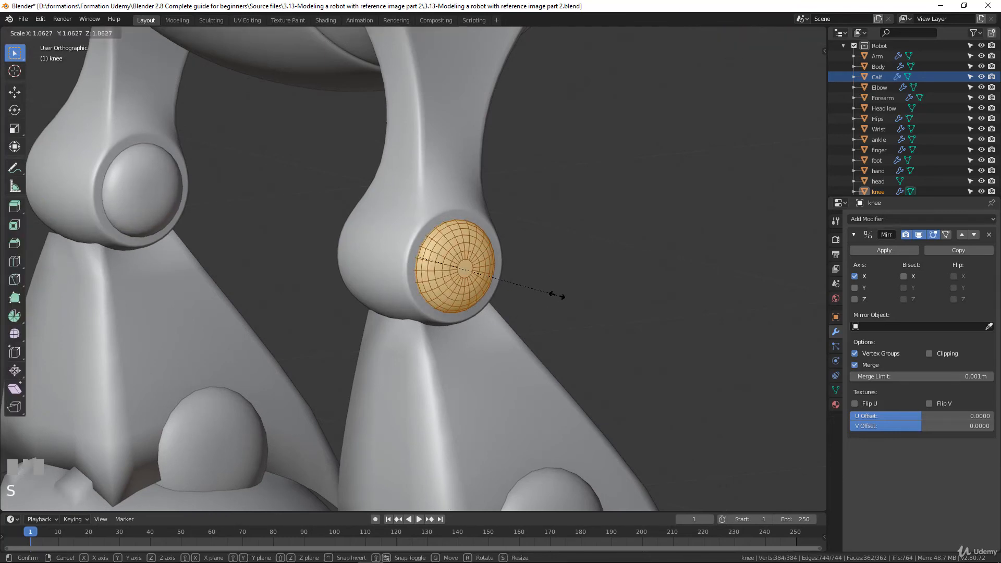
{"action": "left_click", "coordinate": [557, 296]}
{"action": "key", "text": "Tab"}
Add a Subdivision Surface modifier to the knee.
{"action": "scroll", "coordinate": [408, 300], "scroll_direction": "down", "scroll_amount": 5}
{"action": "middle_click_drag", "start_coordinate": [408, 300], "coordinate": [483, 305]}
{"action": "scroll", "coordinate": [469, 306], "scroll_direction": "up", "scroll_amount": 4}
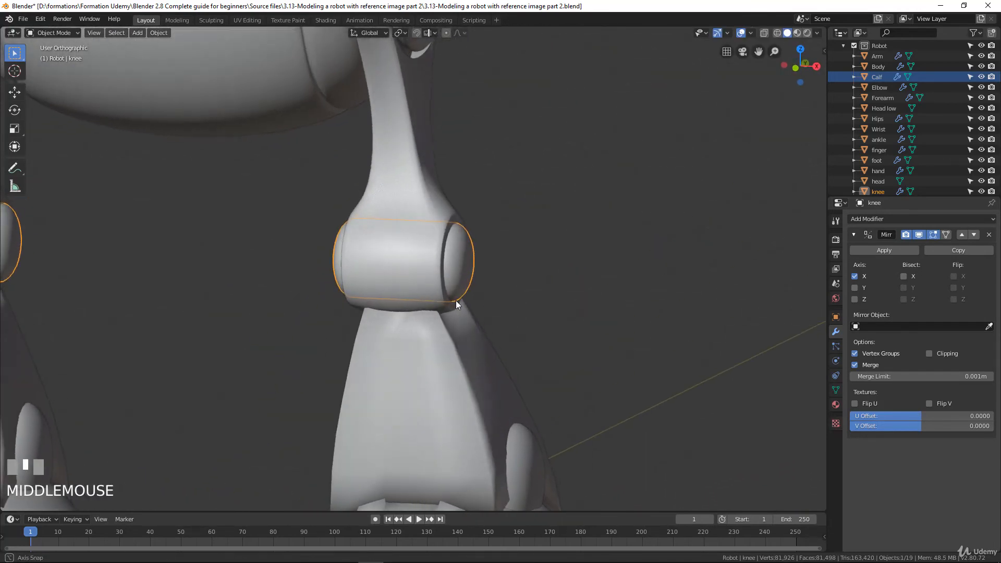
{"action": "left_click", "coordinate": [884, 221]}
{"action": "left_click", "coordinate": [803, 391]}
{"action": "scroll", "coordinate": [464, 300], "scroll_direction": "down", "scroll_amount": 4}
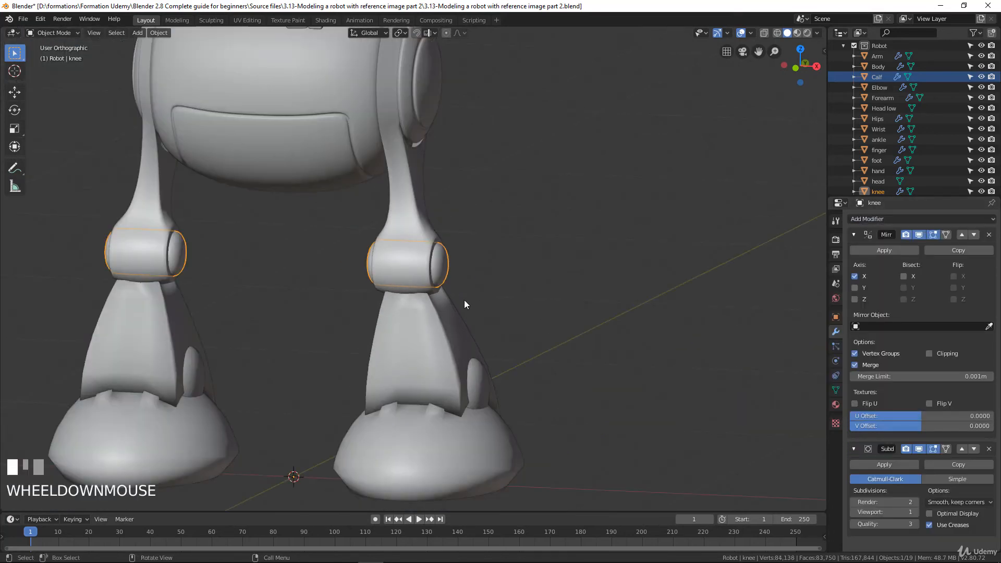
Open the calf for mesh editing and add a Subdivision Surface modifier to it.
{"action": "middle_click_drag", "start_coordinate": [464, 299], "coordinate": [474, 373]}
{"action": "left_click", "coordinate": [430, 342]}
{"action": "key", "text": "Tab"}
{"action": "left_click", "coordinate": [897, 221]}
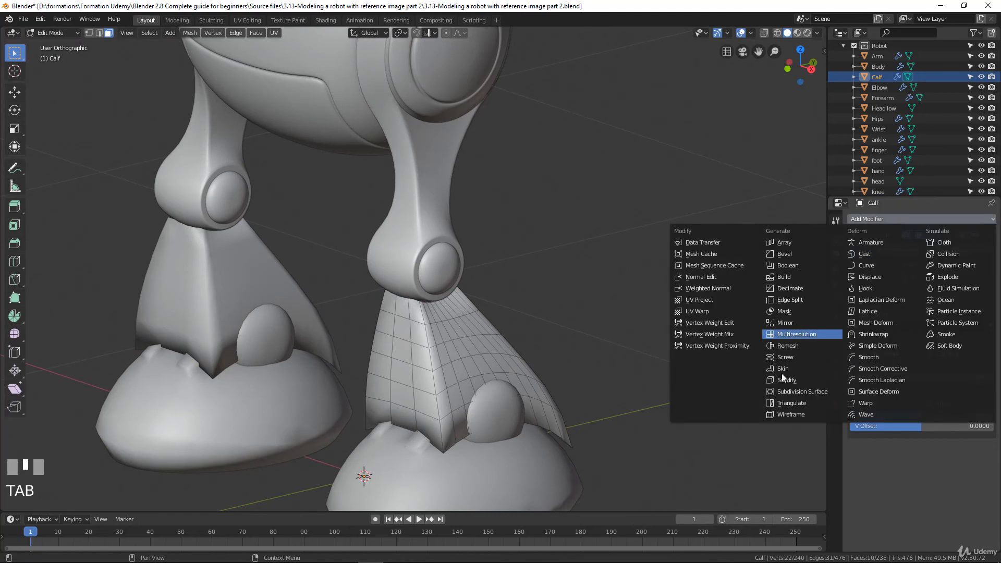
{"action": "left_click", "coordinate": [795, 393]}
Add two vertical loop cuts near the side edges of the calf's rear face, at factors 0.775 and -0.649.
{"action": "middle_click_drag", "start_coordinate": [489, 347], "coordinate": [400, 290]}
{"action": "scroll", "coordinate": [492, 342], "scroll_direction": "up", "scroll_amount": 3}
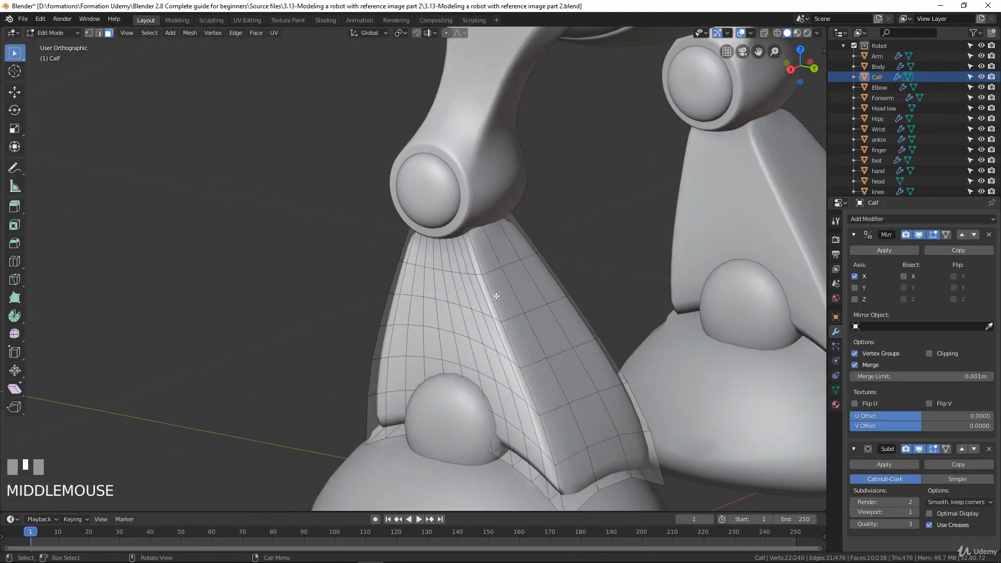
{"action": "scroll", "coordinate": [563, 480], "scroll_direction": "down", "scroll_amount": 3}
{"action": "middle_click_drag", "start_coordinate": [562, 480], "coordinate": [444, 351]}
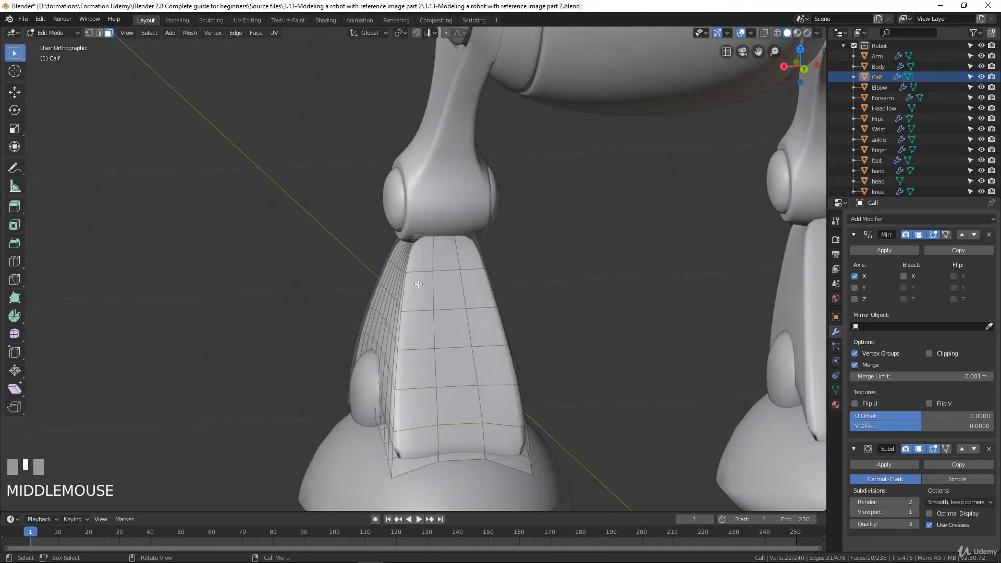
{"action": "scroll", "coordinate": [418, 279], "scroll_direction": "up", "scroll_amount": 1}
{"action": "key", "text": "ctrl+r"}
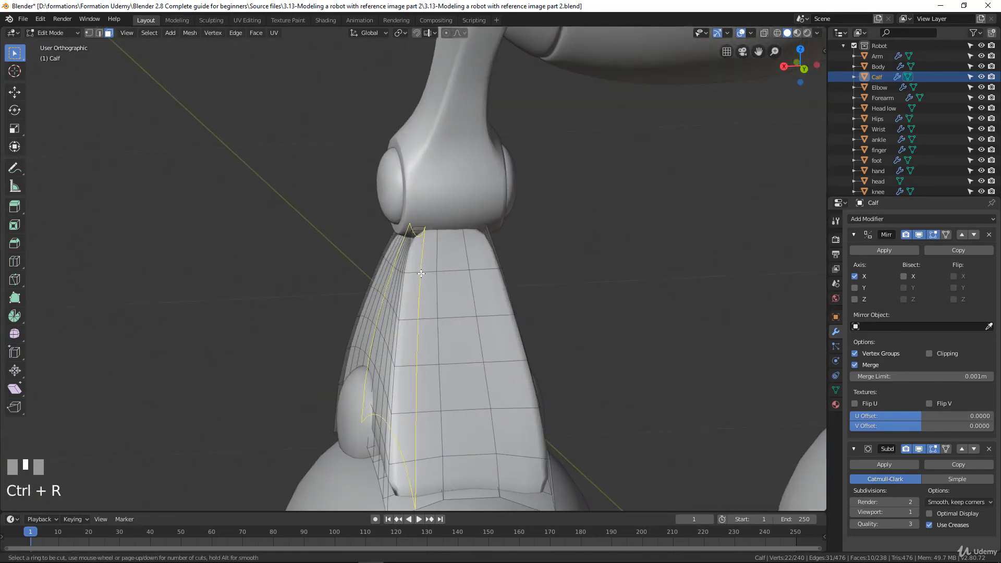
{"action": "left_click", "coordinate": [416, 271]}
{"action": "left_click", "coordinate": [408, 274]}
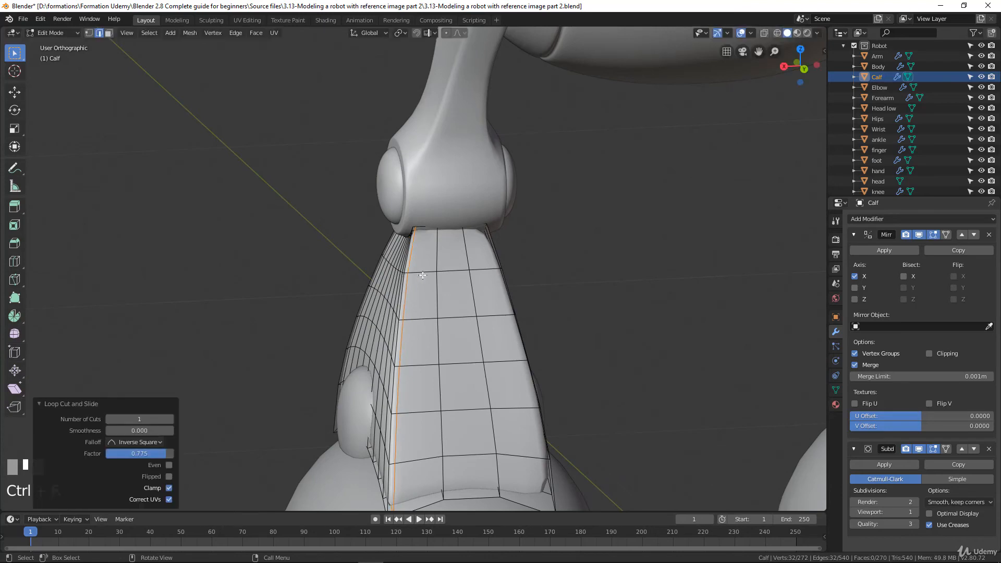
{"action": "key", "text": "ctrl+r"}
{"action": "left_click", "coordinate": [487, 268]}
{"action": "left_click", "coordinate": [498, 266]}
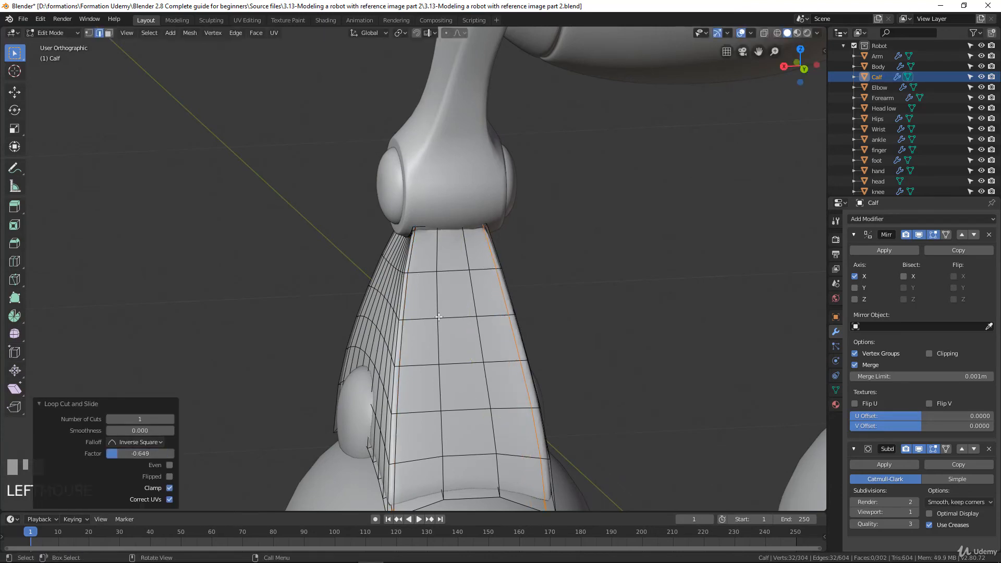
Add a loop cut around the calf close to its lower rim.
{"action": "middle_click_drag", "start_coordinate": [529, 438], "coordinate": [607, 386]}
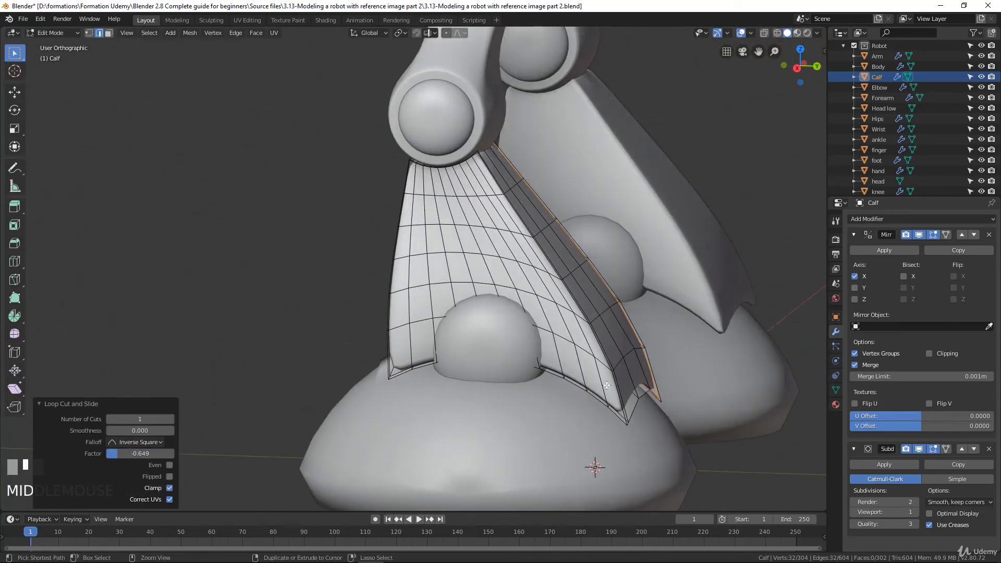
{"action": "key", "text": "ctrl+r"}
{"action": "left_click", "coordinate": [607, 388]}
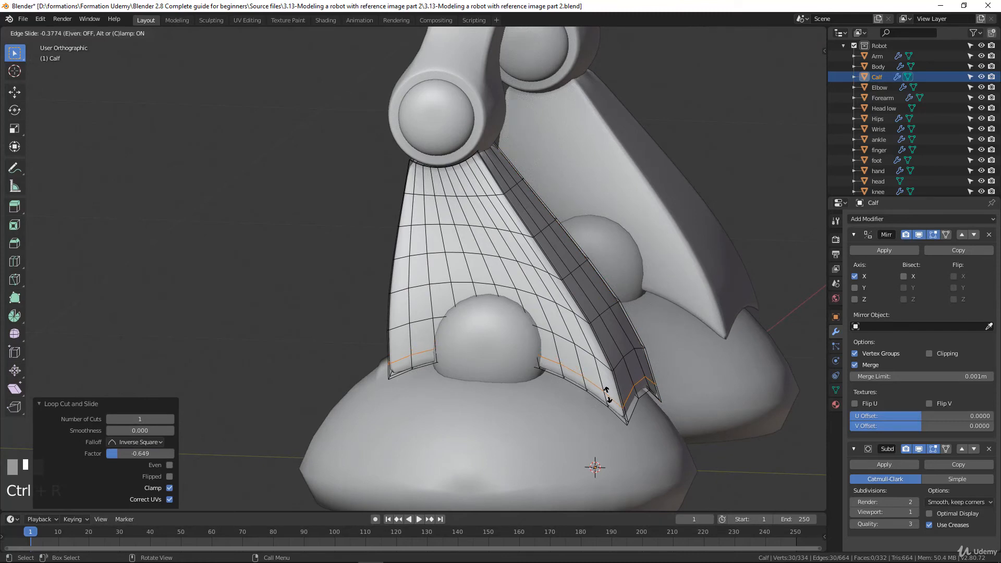
{"action": "left_click", "coordinate": [608, 395]}
Inspect the smoothed calf's edges and lower rim in Object Mode.
{"action": "scroll", "coordinate": [608, 395], "scroll_direction": "down", "scroll_amount": 4}
{"action": "key", "text": "Tab"}
{"action": "middle_click_drag", "start_coordinate": [521, 339], "coordinate": [445, 319]}
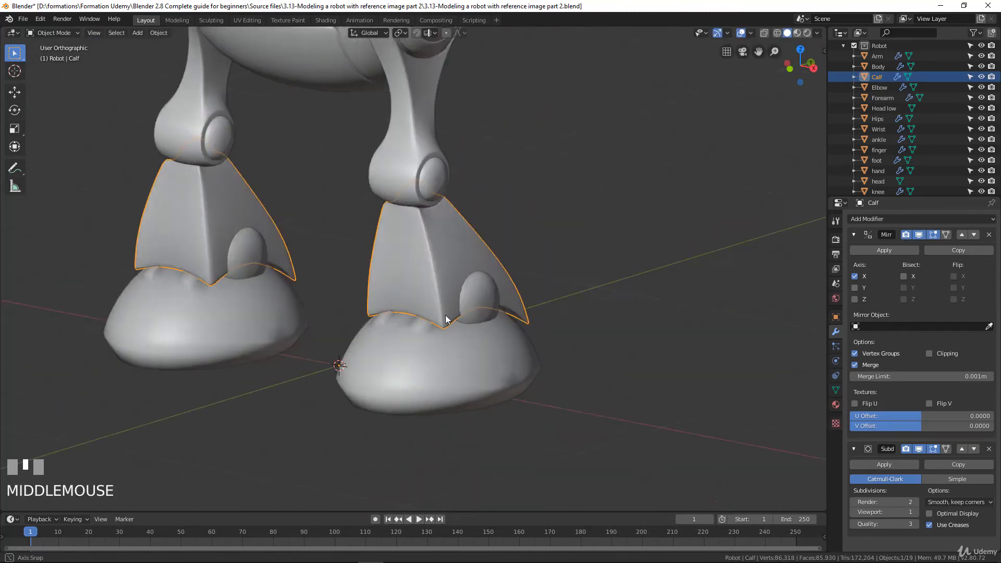
{"action": "scroll", "coordinate": [452, 265], "scroll_direction": "up", "scroll_amount": 4}
{"action": "scroll", "coordinate": [459, 264], "scroll_direction": "up", "scroll_amount": 2}
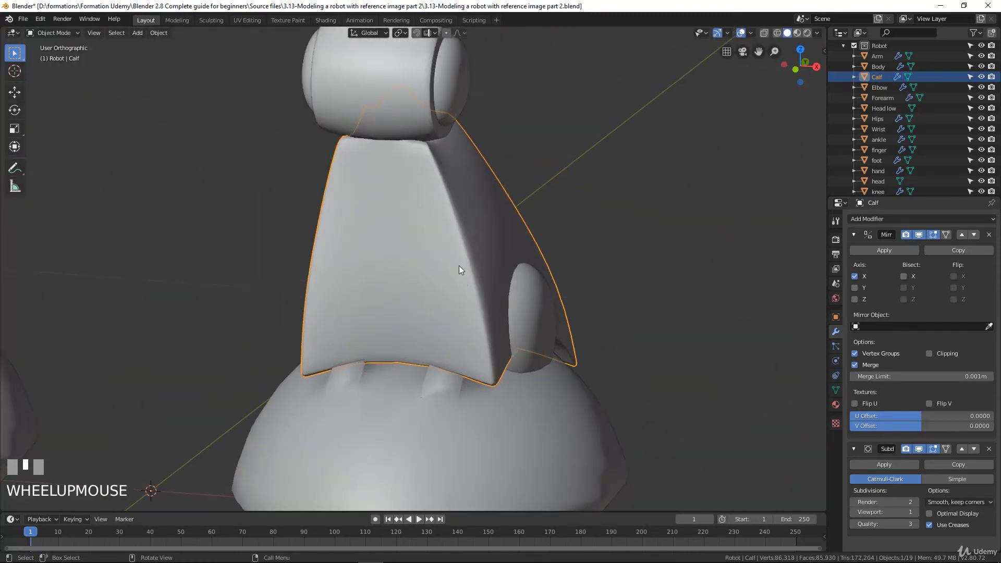
{"action": "middle_click_drag", "start_coordinate": [459, 265], "coordinate": [464, 163], "text": "shift"}
{"action": "scroll", "coordinate": [464, 163], "scroll_direction": "down", "scroll_amount": 3}
{"action": "middle_click_drag", "start_coordinate": [468, 245], "coordinate": [449, 269], "text": "shift"}
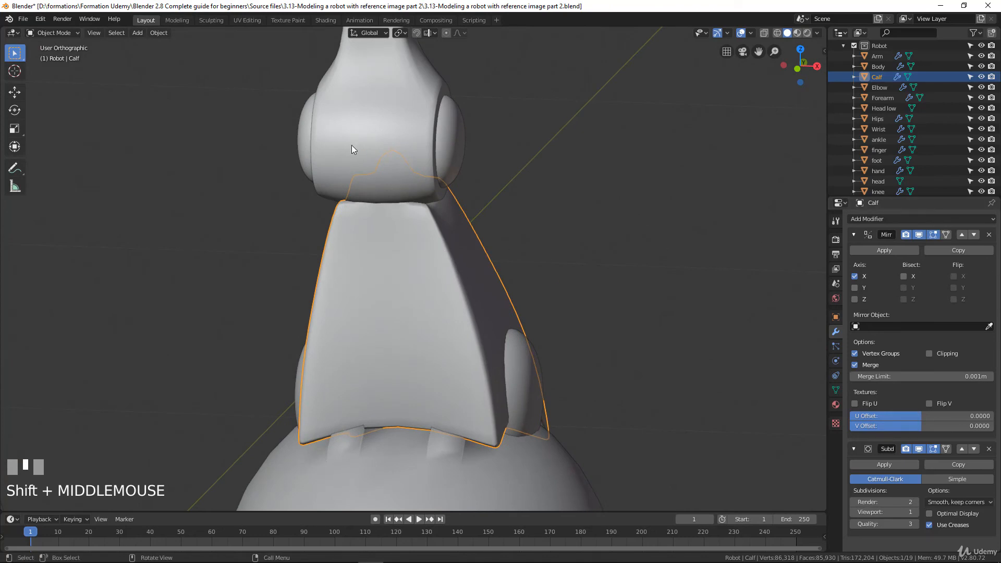
Hide the thigh and the knee to expose the top of the calf.
{"action": "left_click", "coordinate": [373, 124]}
{"action": "key", "text": "h"}
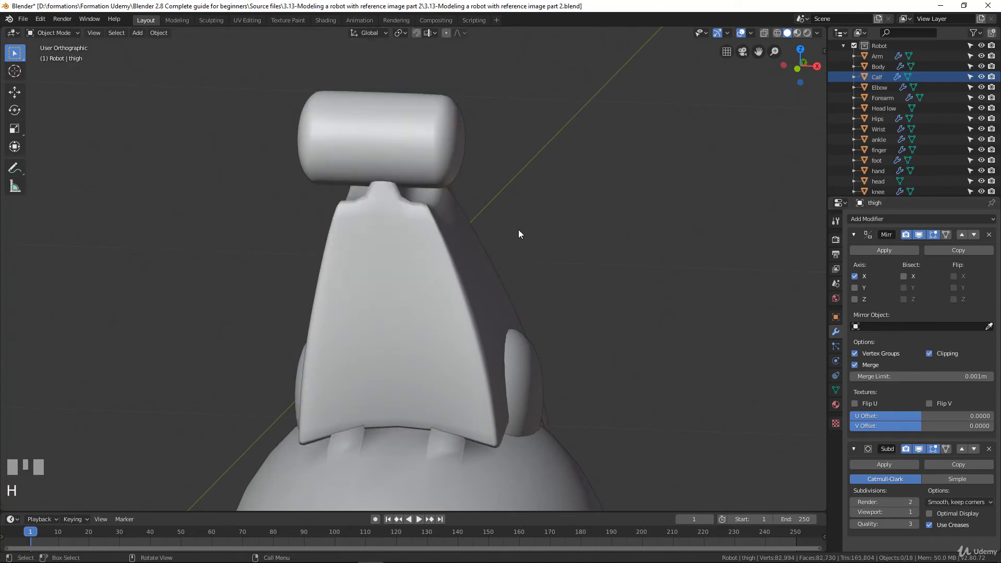
{"action": "left_click", "coordinate": [431, 138]}
{"action": "key", "text": "h"}
Add two loop cuts around the calf's hinge tab, near its base at factor 0.937 and near its top edge at about -0.83.
{"action": "middle_click_drag", "start_coordinate": [467, 217], "coordinate": [423, 265]}
{"action": "left_click", "coordinate": [453, 215]}
{"action": "key", "text": "Tab"}
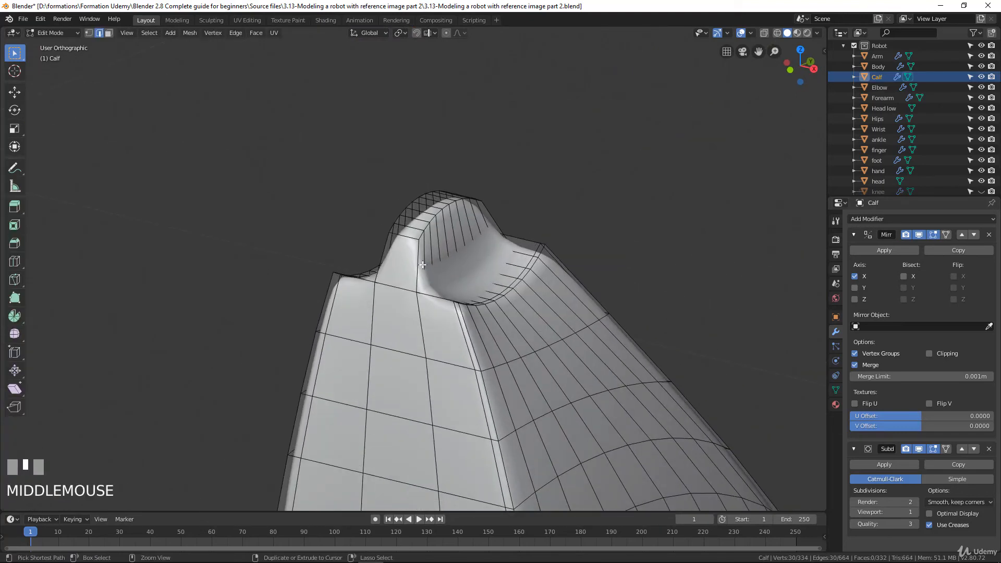
{"action": "key", "text": "ctrl+r"}
{"action": "left_click", "coordinate": [423, 264]}
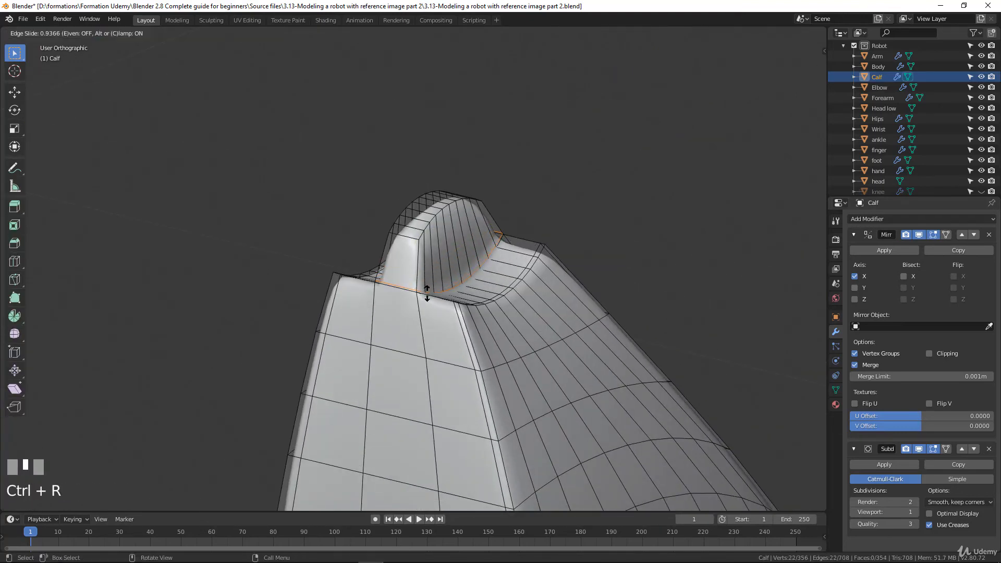
{"action": "left_click", "coordinate": [427, 293]}
{"action": "key", "text": "ctrl+r"}
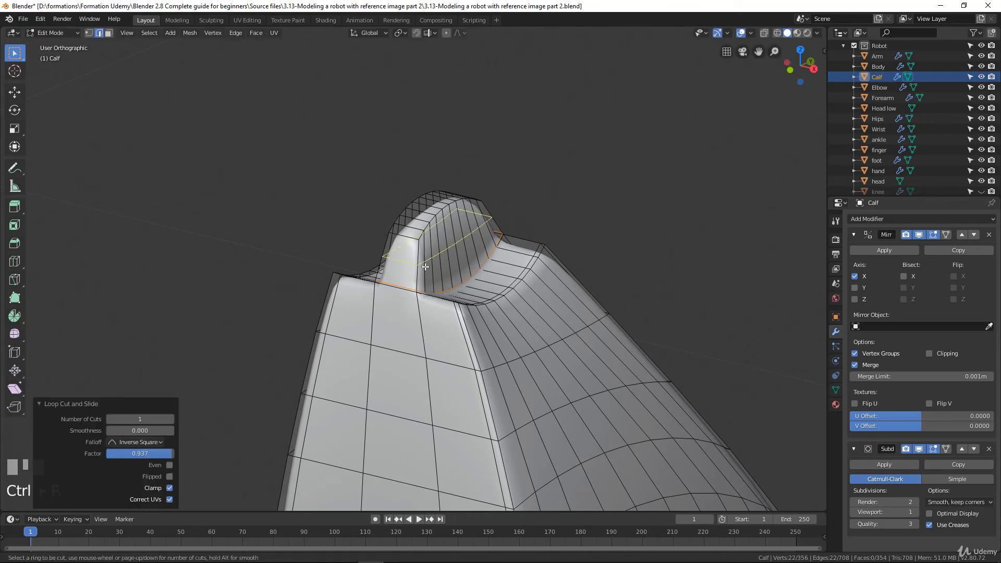
{"action": "left_click", "coordinate": [420, 249]}
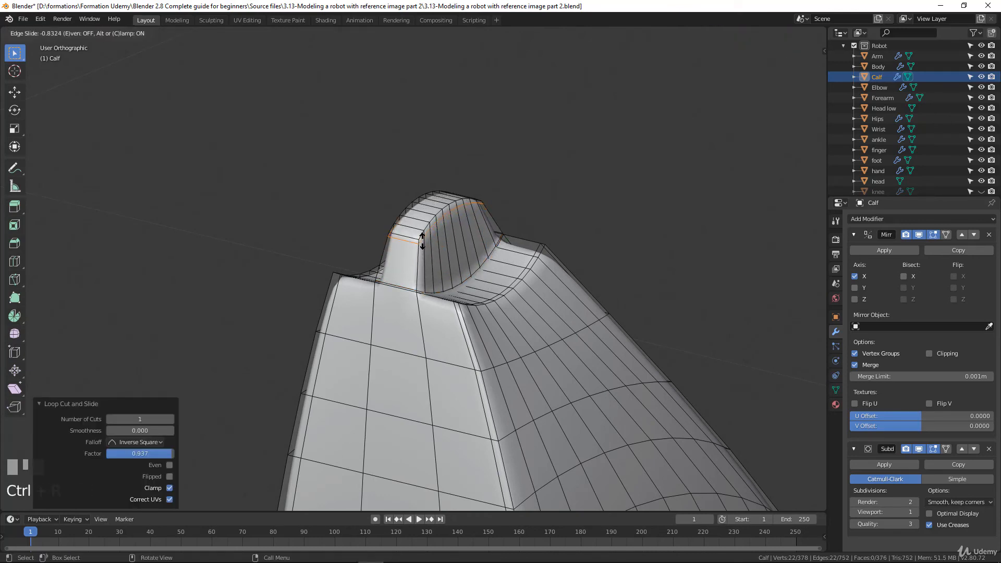
{"action": "left_click", "coordinate": [423, 241]}
Return to Object Mode and set the calf's viewport subdivision level to 2.
{"action": "key", "text": "Tab"}
{"action": "middle_click_drag", "start_coordinate": [423, 240], "coordinate": [621, 287]}
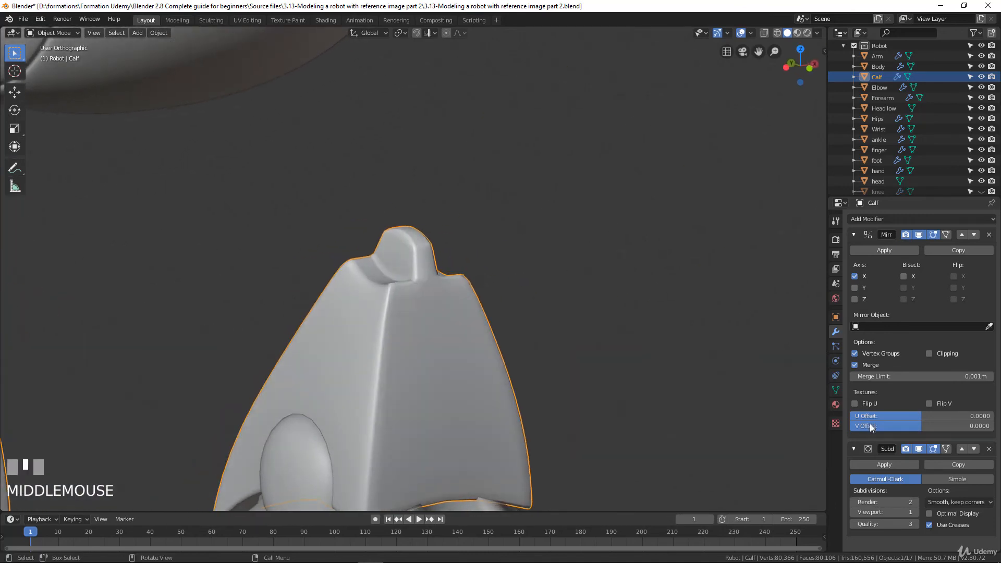
{"action": "left_click", "coordinate": [915, 512]}
{"action": "scroll", "coordinate": [532, 396], "scroll_direction": "down", "scroll_amount": 5}
{"action": "middle_click_drag", "start_coordinate": [489, 388], "coordinate": [512, 371]}
{"action": "scroll", "coordinate": [448, 373], "scroll_direction": "up", "scroll_amount": 3}
{"action": "middle_click_drag", "start_coordinate": [430, 373], "coordinate": [437, 282]}
In face selection mode, select the four middle faces in the central column of the calf's front.
{"action": "key", "text": "Tab"}
{"action": "middle_click_drag", "start_coordinate": [415, 200], "coordinate": [455, 246]}
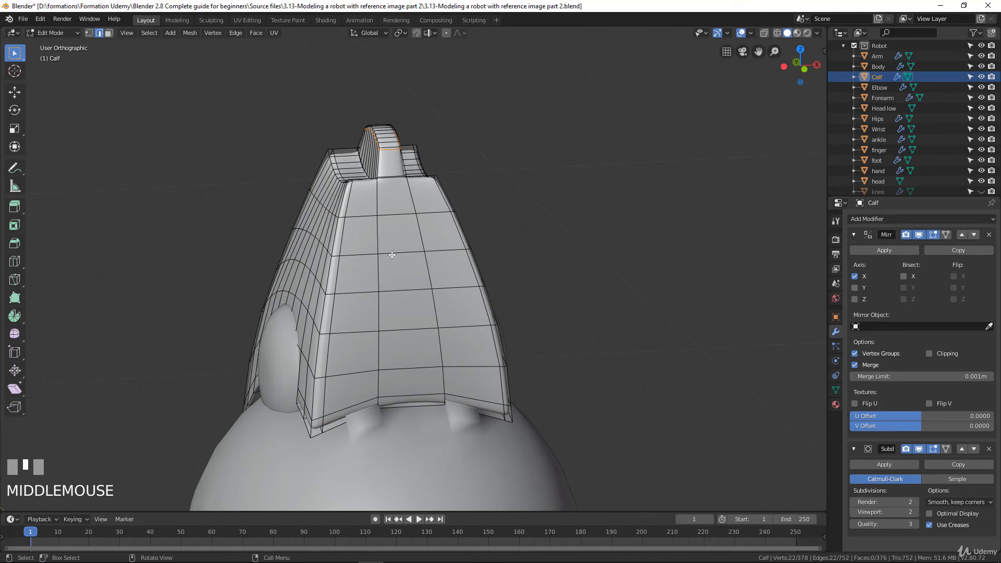
{"action": "left_click", "coordinate": [392, 237]}
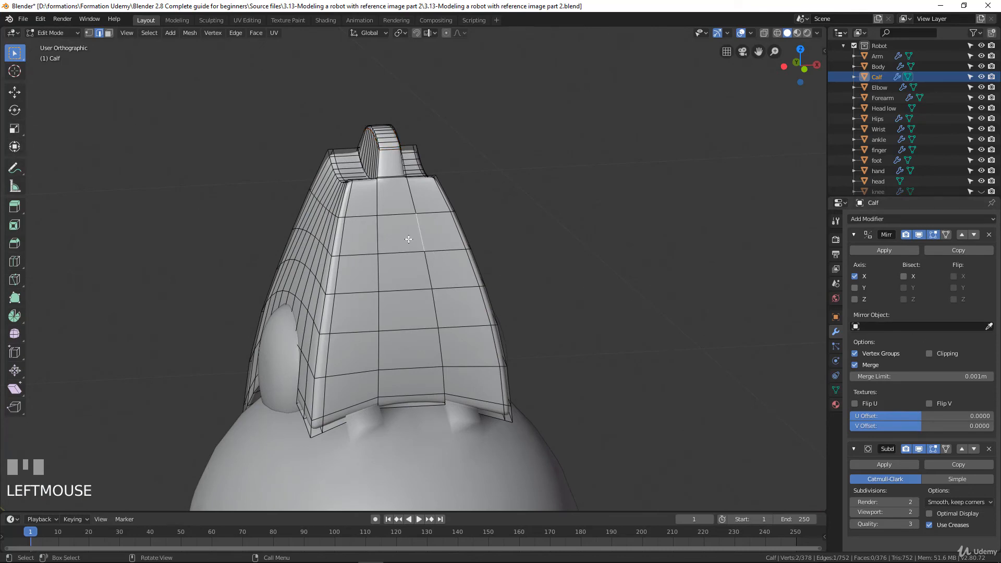
{"action": "middle_click_drag", "start_coordinate": [416, 238], "coordinate": [426, 369]}
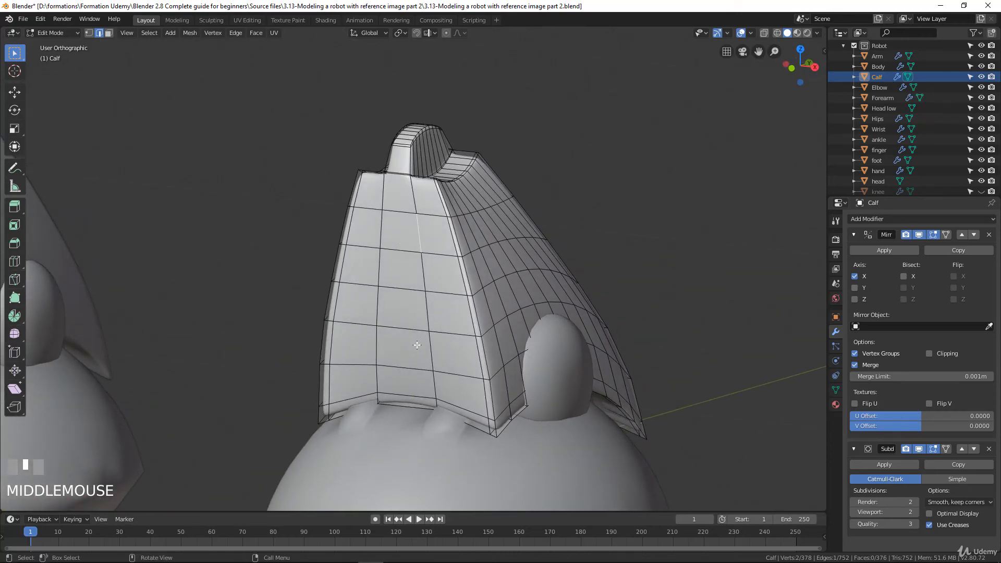
{"action": "middle_click_drag", "start_coordinate": [493, 230], "coordinate": [471, 226]}
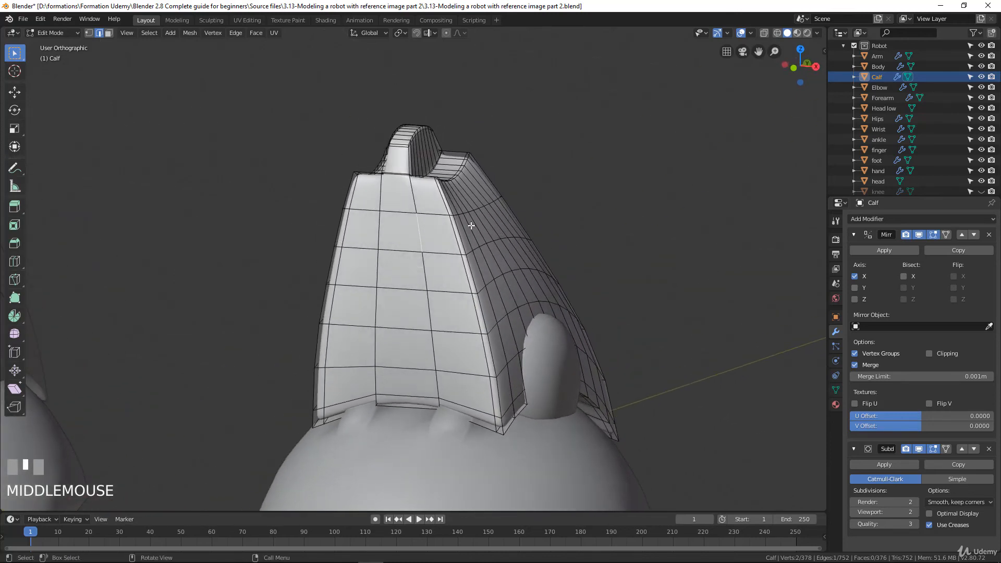
{"action": "left_click", "coordinate": [108, 32]}
{"action": "left_click", "coordinate": [405, 347]}
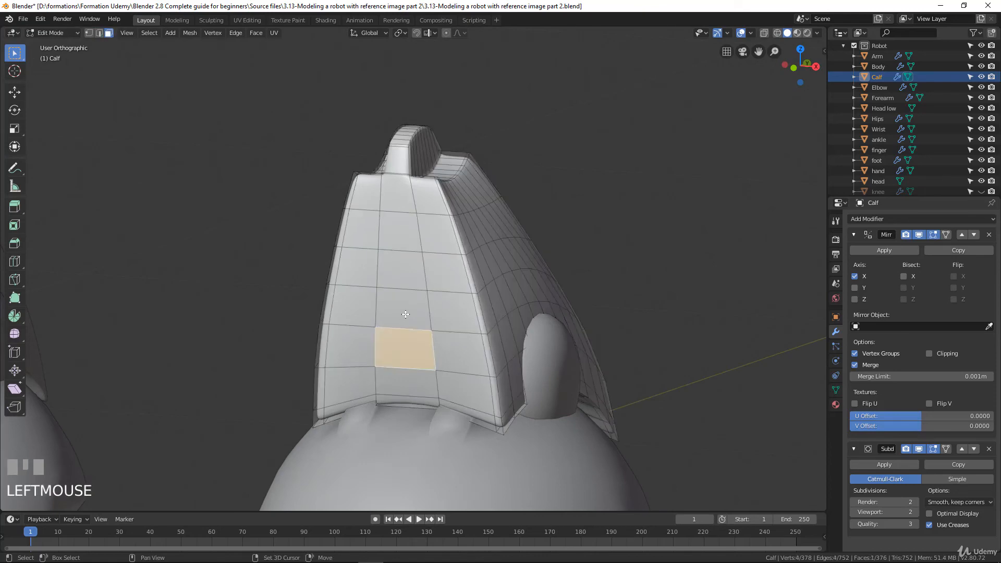
{"action": "left_click", "coordinate": [403, 309], "text": "shift"}
{"action": "left_click", "coordinate": [402, 270], "text": "shift"}
{"action": "left_click", "coordinate": [406, 241], "text": "shift"}
Add the four matching central faces on the calf's rear to the selection.
{"action": "middle_click_drag", "start_coordinate": [406, 241], "coordinate": [460, 267]}
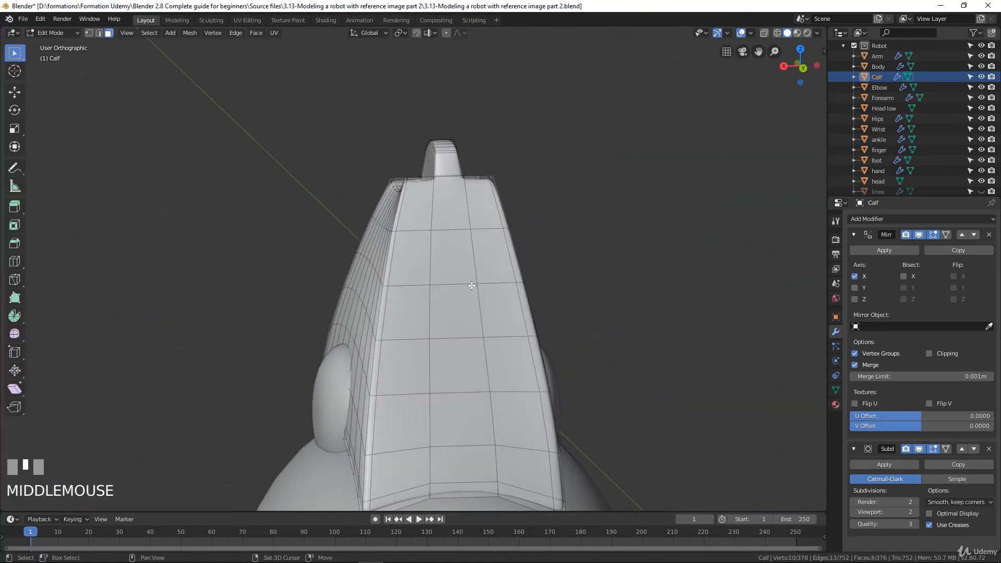
{"action": "left_click", "coordinate": [453, 256], "text": "shift"}
{"action": "left_click", "coordinate": [457, 311], "text": "shift"}
{"action": "left_click", "coordinate": [464, 369], "text": "shift"}
{"action": "left_click", "coordinate": [471, 415], "text": "shift"}
Inset the selected front and rear faces by about 0.0043 m, with Select Outer disabled.
{"action": "middle_click_drag", "start_coordinate": [471, 415], "coordinate": [547, 377]}
{"action": "scroll", "coordinate": [527, 376], "scroll_direction": "up", "scroll_amount": 3}
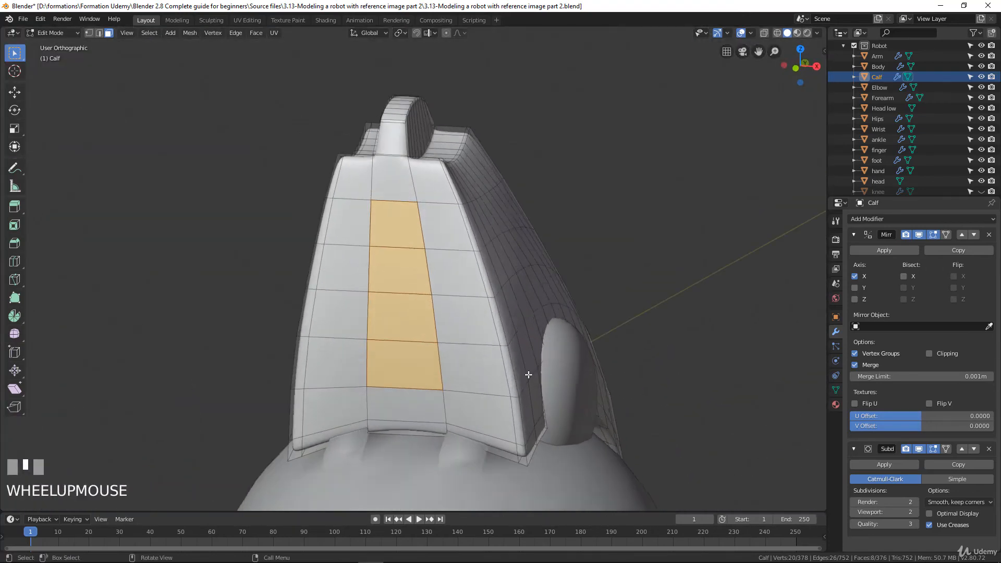
{"action": "scroll", "coordinate": [529, 374], "scroll_direction": "down", "scroll_amount": 1}
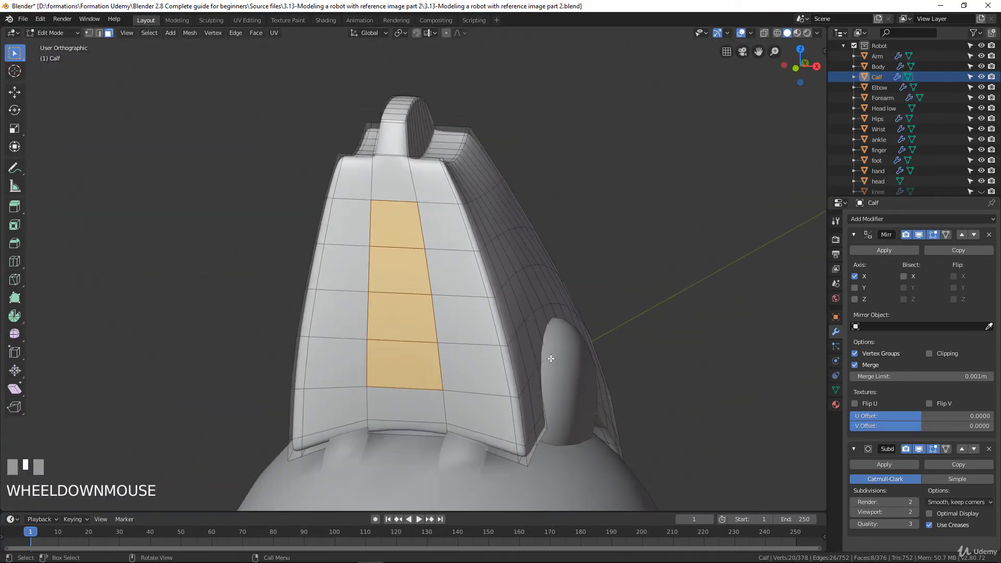
{"action": "key", "text": "i"}
{"action": "left_click", "coordinate": [611, 375]}
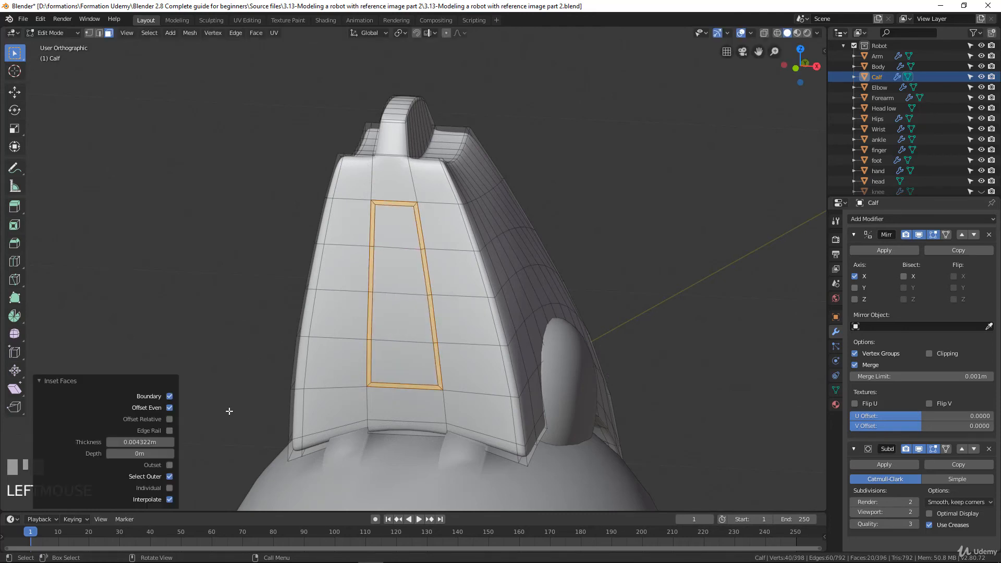
{"action": "left_click", "coordinate": [169, 476]}
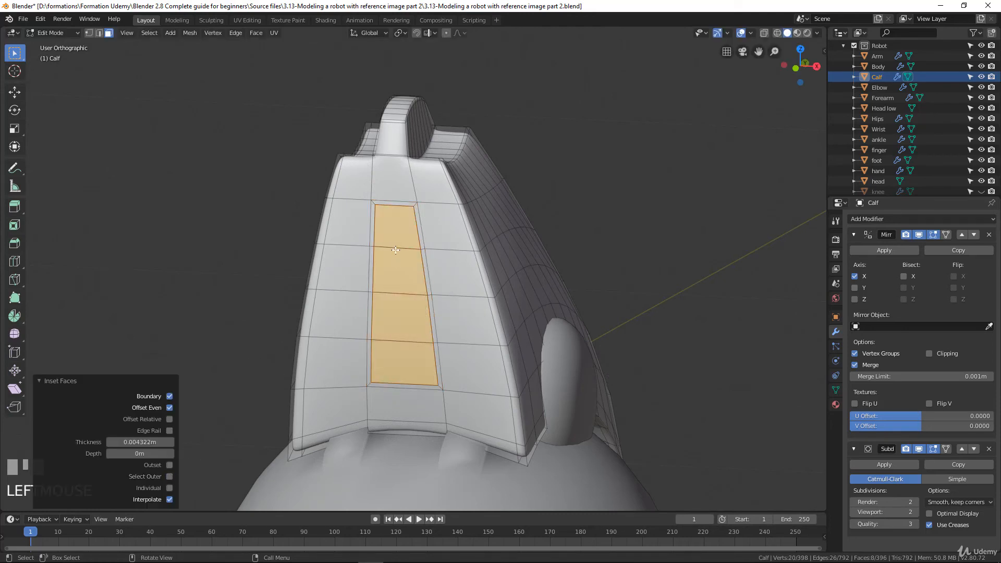
Extrude the inset faces in place and sink them into the calf with Shrink/Fatten at about 0.009.
{"action": "middle_click_drag", "start_coordinate": [427, 313], "coordinate": [457, 313]}
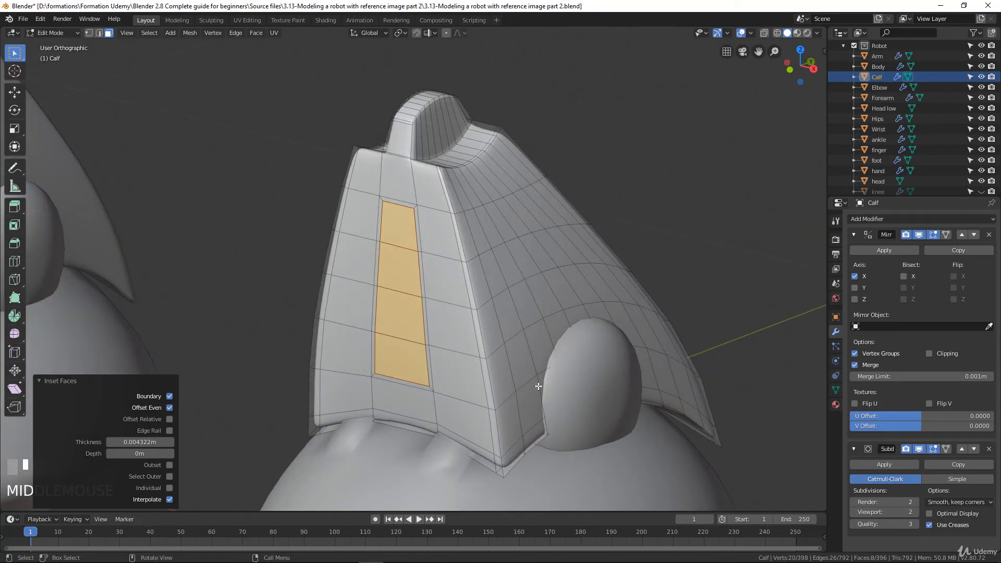
{"action": "key", "text": "e"}
{"action": "right_click", "coordinate": [627, 434]}
{"action": "key", "text": "alt+s"}
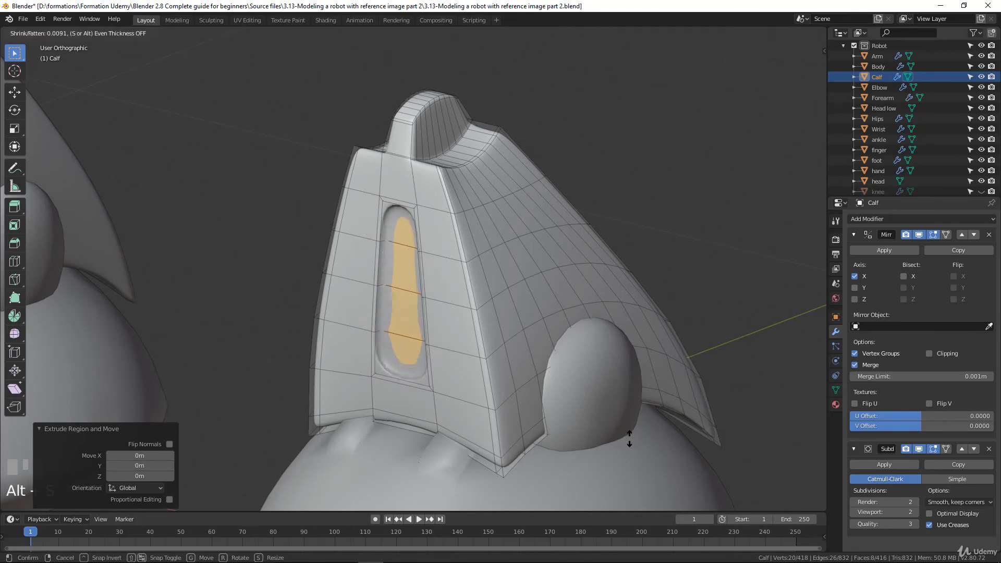
{"action": "left_click", "coordinate": [629, 440]}
{"action": "middle_click_drag", "start_coordinate": [523, 357], "coordinate": [477, 327]}
{"action": "scroll", "coordinate": [384, 350], "scroll_direction": "down", "scroll_amount": 2}
{"action": "key", "text": "Tab"}
{"action": "key", "text": "Tab"}
Add two horizontal loop cuts around the calf, at the recess's upper end (about -0.67) and lower end (0.561).
{"action": "scroll", "coordinate": [477, 313], "scroll_direction": "up", "scroll_amount": 1}
{"action": "middle_click_drag", "start_coordinate": [448, 281], "coordinate": [477, 204]}
{"action": "scroll", "coordinate": [494, 272], "scroll_direction": "up", "scroll_amount": 2}
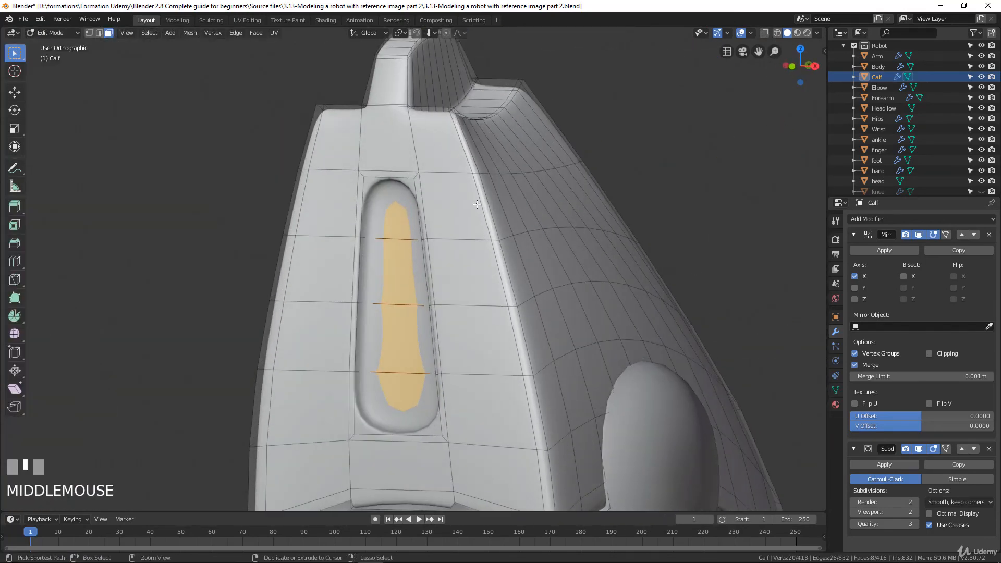
{"action": "key", "text": "ctrl+r"}
{"action": "left_click", "coordinate": [476, 197]}
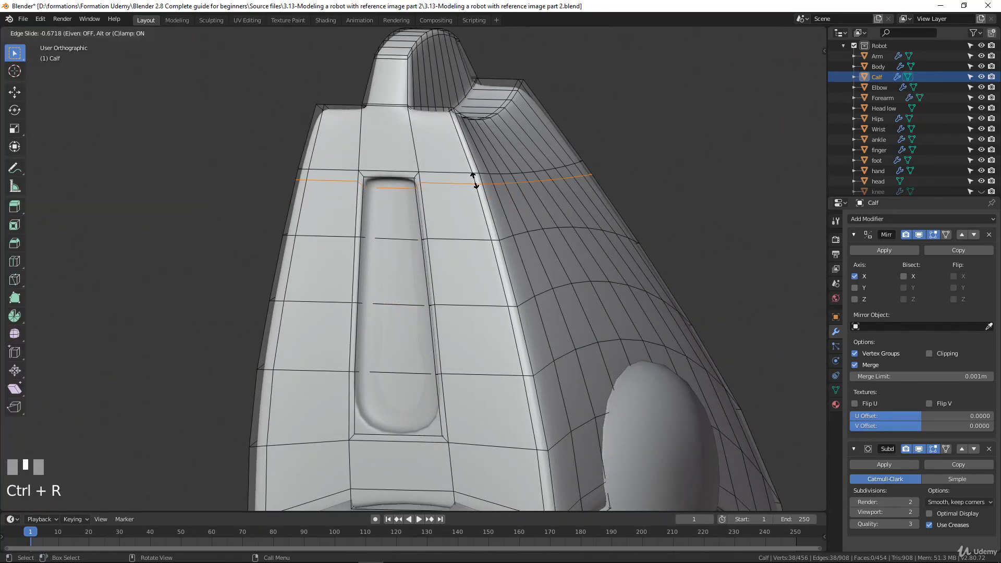
{"action": "left_click", "coordinate": [474, 184]}
{"action": "key", "text": "ctrl+r"}
{"action": "left_click", "coordinate": [446, 427]}
{"action": "left_click", "coordinate": [443, 425]}
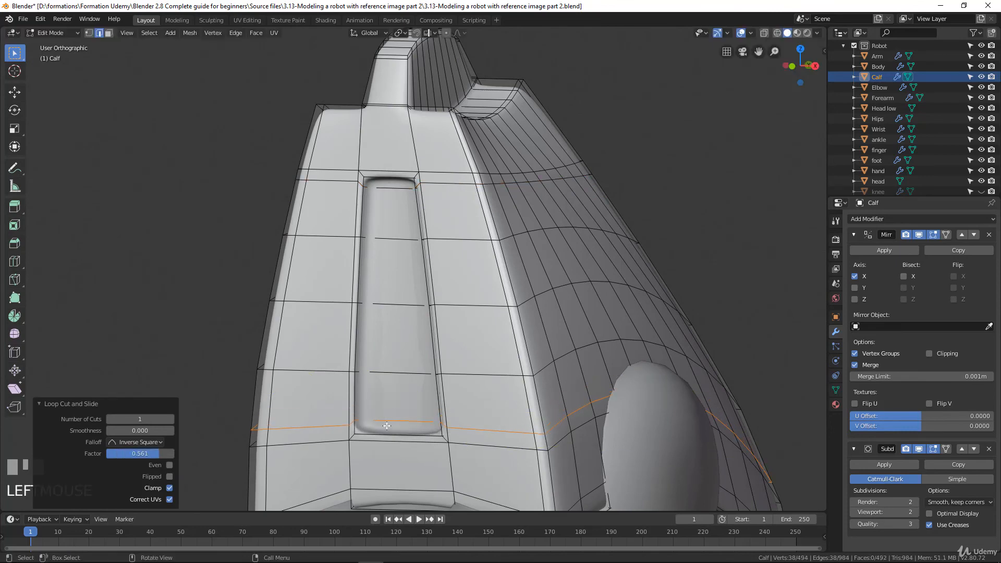
{"action": "key", "text": "Tab"}
Add a Subdivision Surface modifier to the ankle.
{"action": "scroll", "coordinate": [407, 413], "scroll_direction": "down", "scroll_amount": 2}
{"action": "scroll", "coordinate": [412, 391], "scroll_direction": "down", "scroll_amount": 2}
{"action": "middle_click_drag", "start_coordinate": [420, 370], "coordinate": [499, 354]}
{"action": "scroll", "coordinate": [346, 360], "scroll_direction": "down", "scroll_amount": 2}
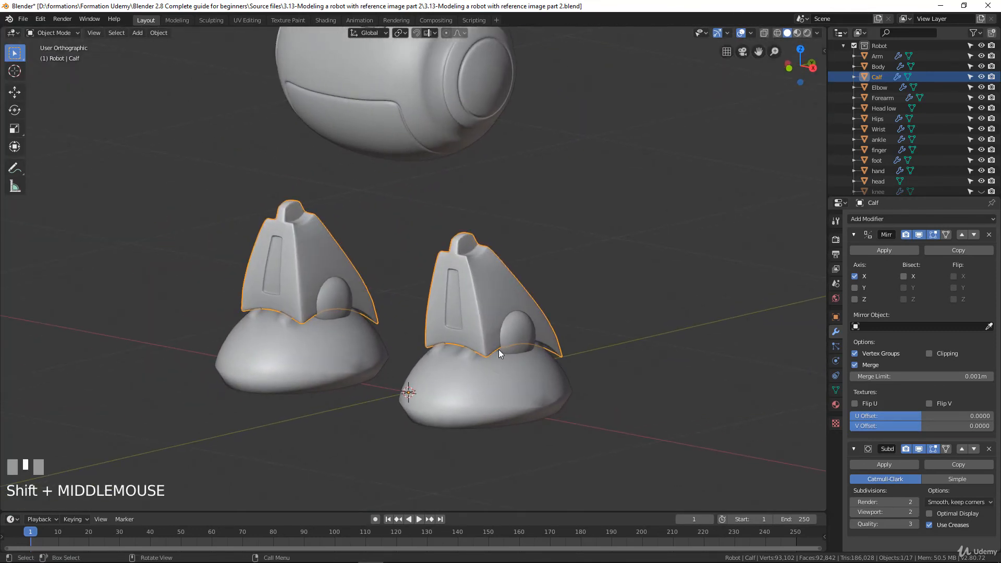
{"action": "left_click", "coordinate": [522, 330]}
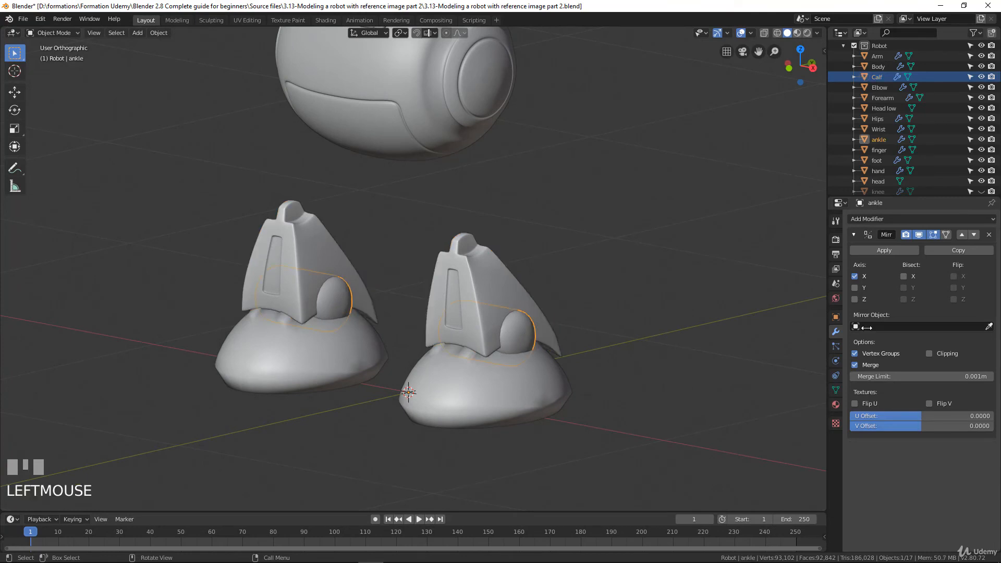
{"action": "left_click", "coordinate": [894, 220]}
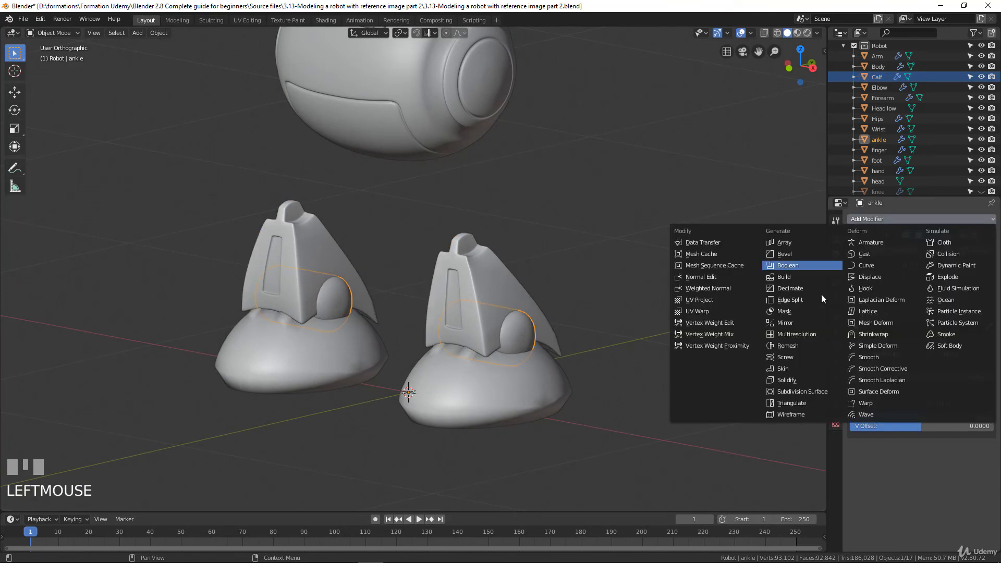
{"action": "left_click", "coordinate": [821, 393]}
{"action": "scroll", "coordinate": [504, 371], "scroll_direction": "down", "scroll_amount": 2}
{"action": "scroll", "coordinate": [508, 377], "scroll_direction": "up", "scroll_amount": 2}
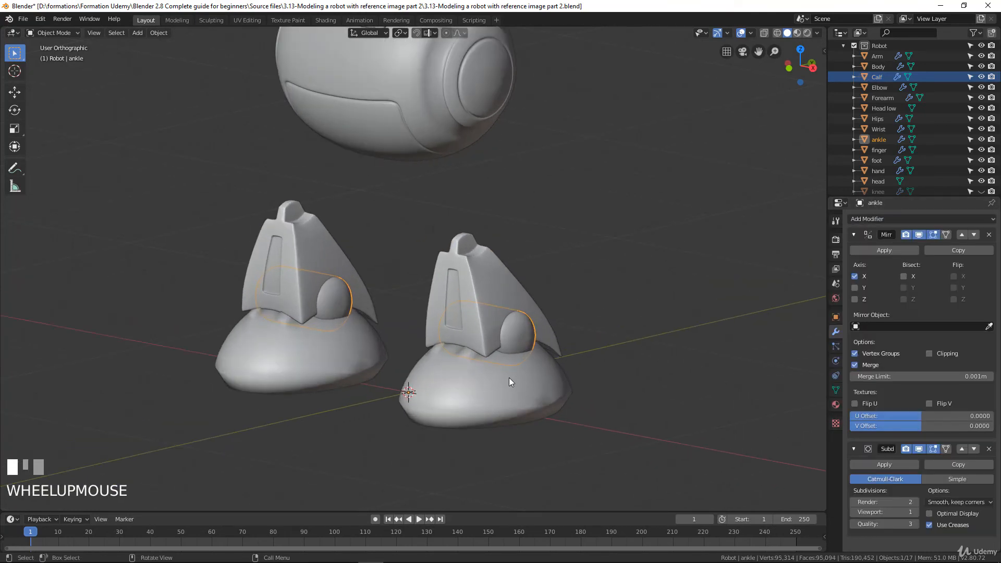
Add a Subdivision Surface modifier to the foot.
{"action": "left_click", "coordinate": [511, 381]}
{"action": "left_click", "coordinate": [900, 220]}
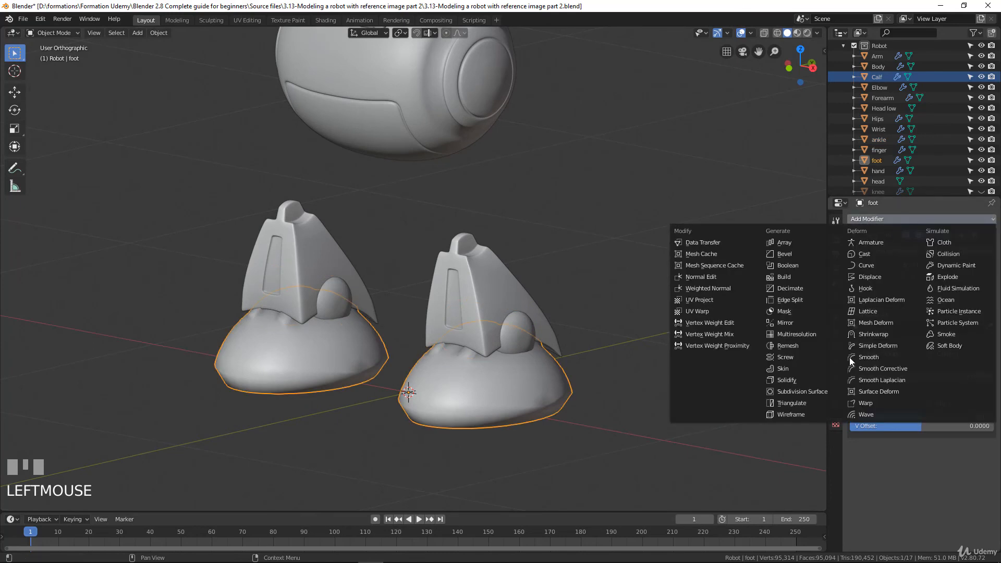
{"action": "left_click", "coordinate": [808, 392]}
{"action": "scroll", "coordinate": [511, 394], "scroll_direction": "down", "scroll_amount": 2}
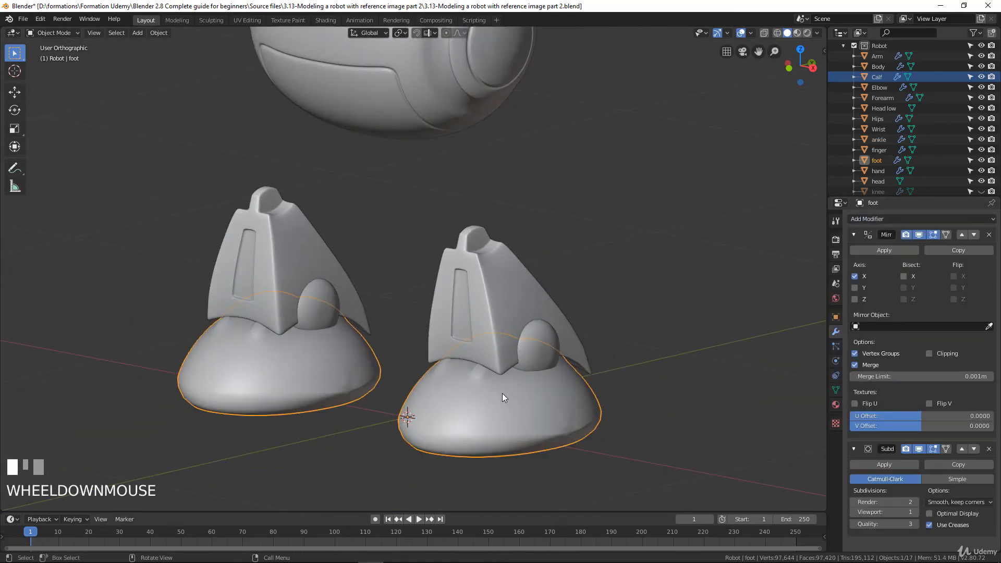
{"action": "scroll", "coordinate": [565, 420], "scroll_direction": "up", "scroll_amount": 2}
Add two loop cuts around the foot's lower band, near its upper edge at factor 0.867 and near the sole at -0.861.
{"action": "key", "text": "Tab"}
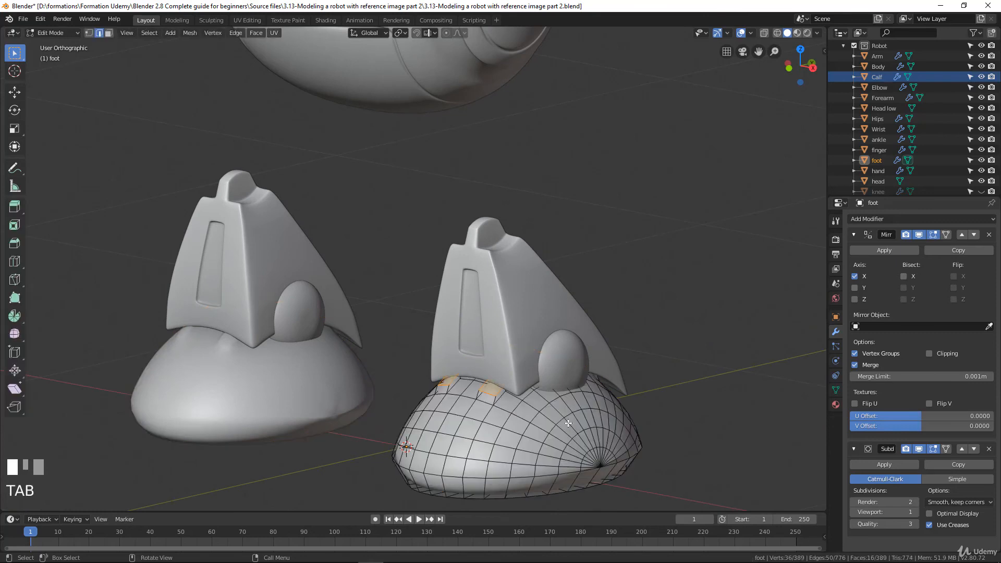
{"action": "middle_click_drag", "start_coordinate": [578, 436], "coordinate": [577, 323], "text": "shift"}
{"action": "scroll", "coordinate": [577, 322], "scroll_direction": "up", "scroll_amount": 2}
{"action": "middle_click_drag", "start_coordinate": [558, 386], "coordinate": [538, 404]}
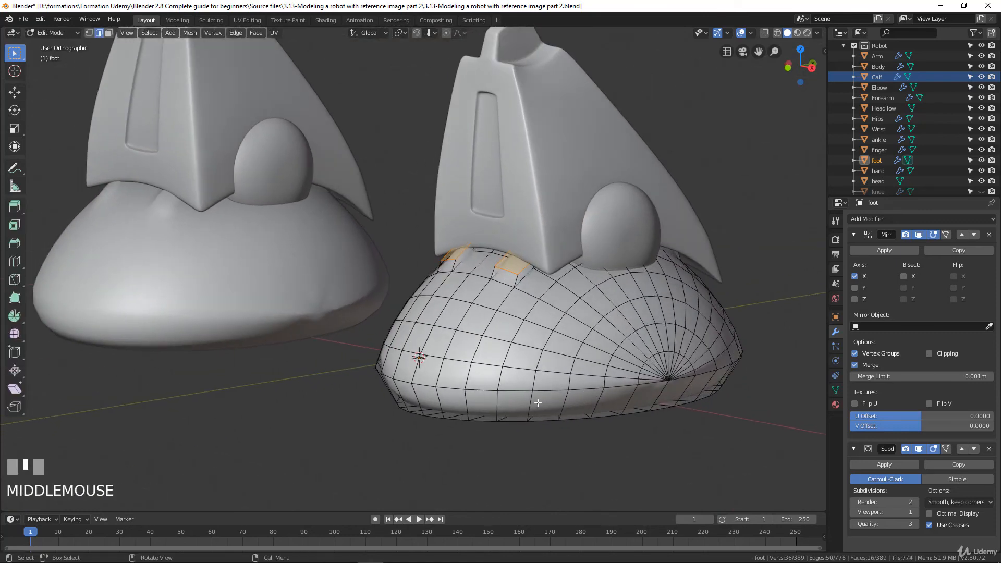
{"action": "key", "text": "ctrl+r"}
{"action": "left_click", "coordinate": [567, 396]}
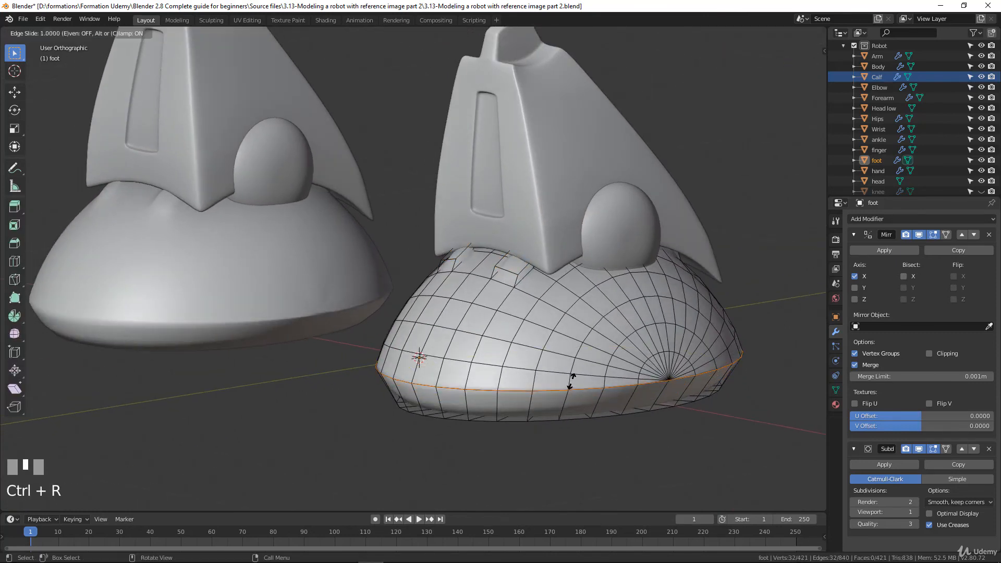
{"action": "left_click", "coordinate": [571, 387]}
{"action": "key", "text": "ctrl+r"}
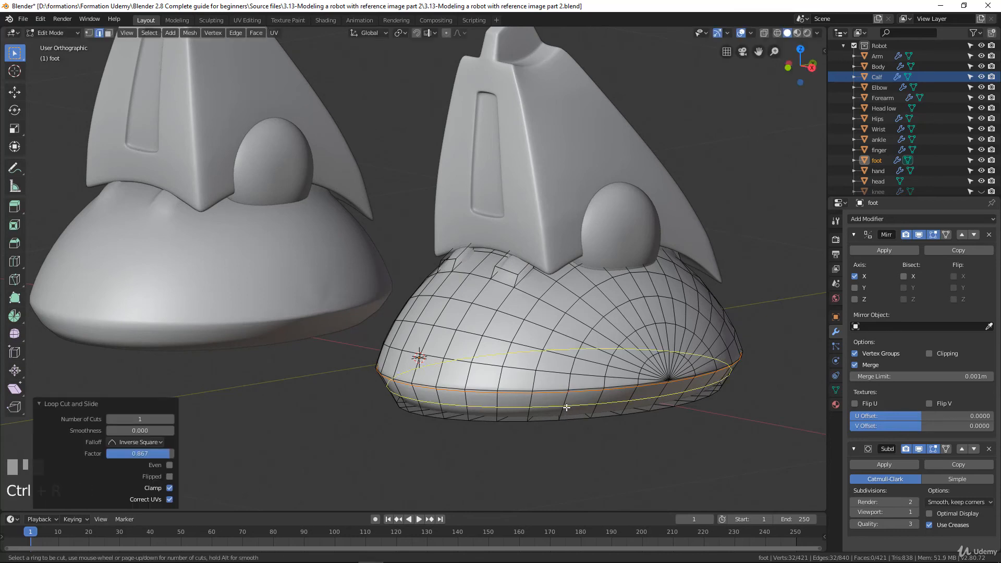
{"action": "left_click", "coordinate": [563, 409]}
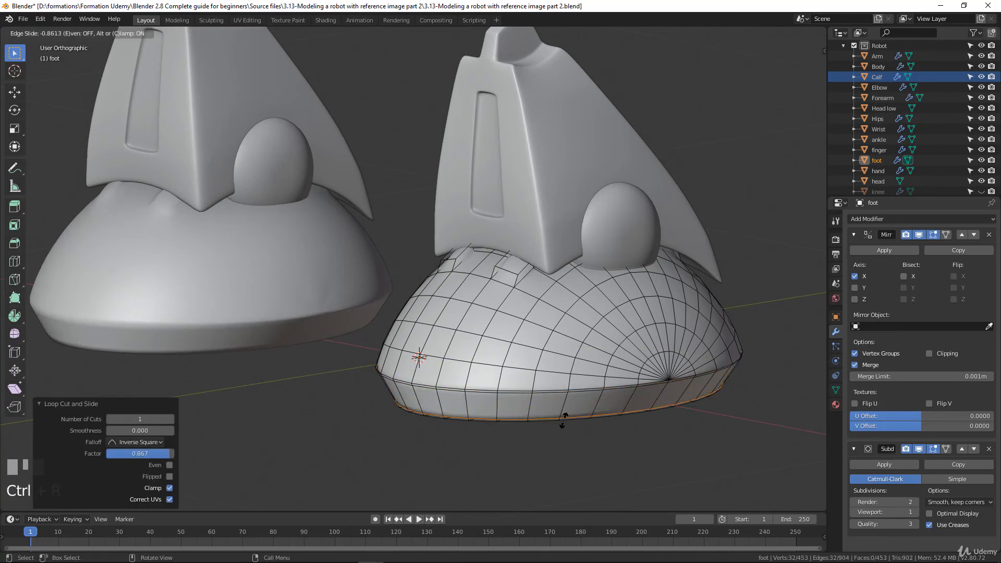
{"action": "left_click", "coordinate": [568, 418]}
Add two loop cuts around the foot's front bump nearest the ankle ball, near its base at factor 0.642 and its upper edge at -0.680.
{"action": "scroll", "coordinate": [568, 318], "scroll_direction": "up", "scroll_amount": 5}
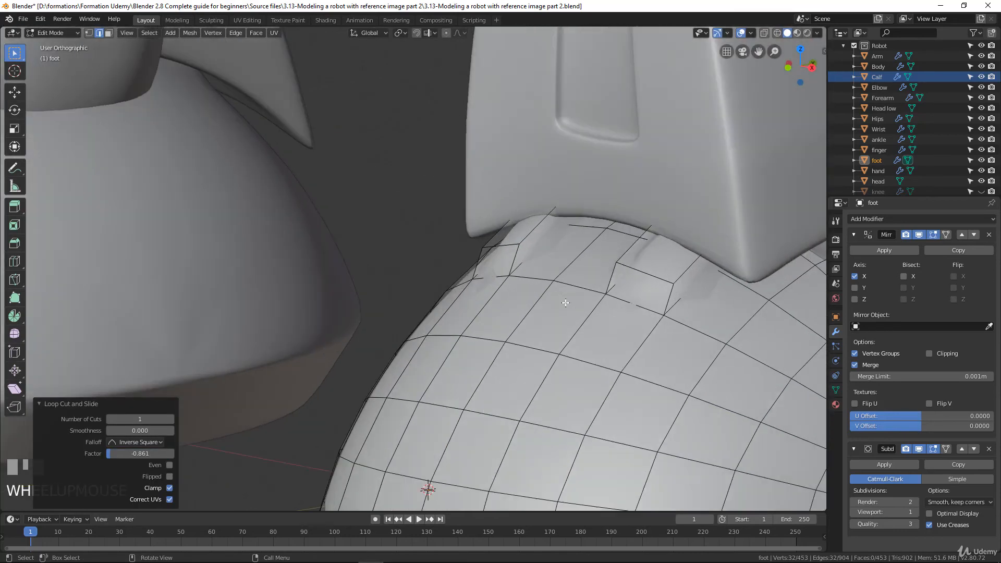
{"action": "middle_click_drag", "start_coordinate": [565, 300], "coordinate": [525, 310], "text": "shift"}
{"action": "key", "text": "ctrl+r"}
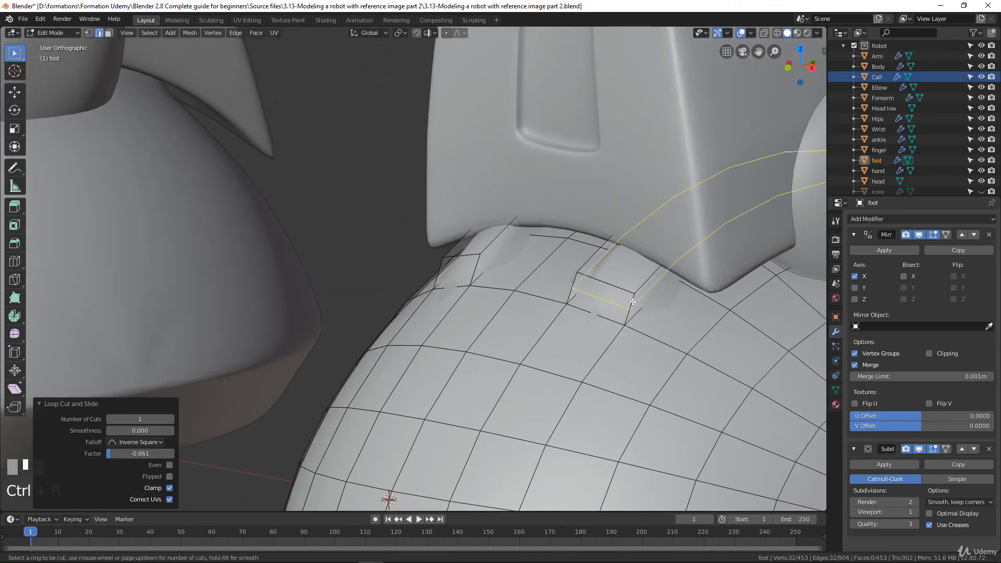
{"action": "left_click", "coordinate": [627, 308]}
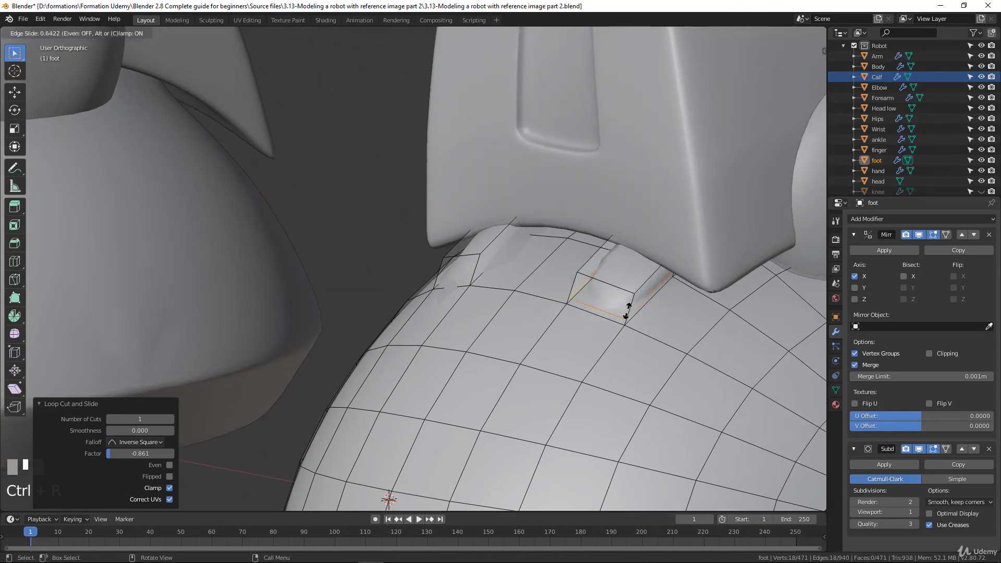
{"action": "left_click", "coordinate": [628, 310]}
{"action": "key", "text": "ctrl+r"}
{"action": "left_click", "coordinate": [633, 301]}
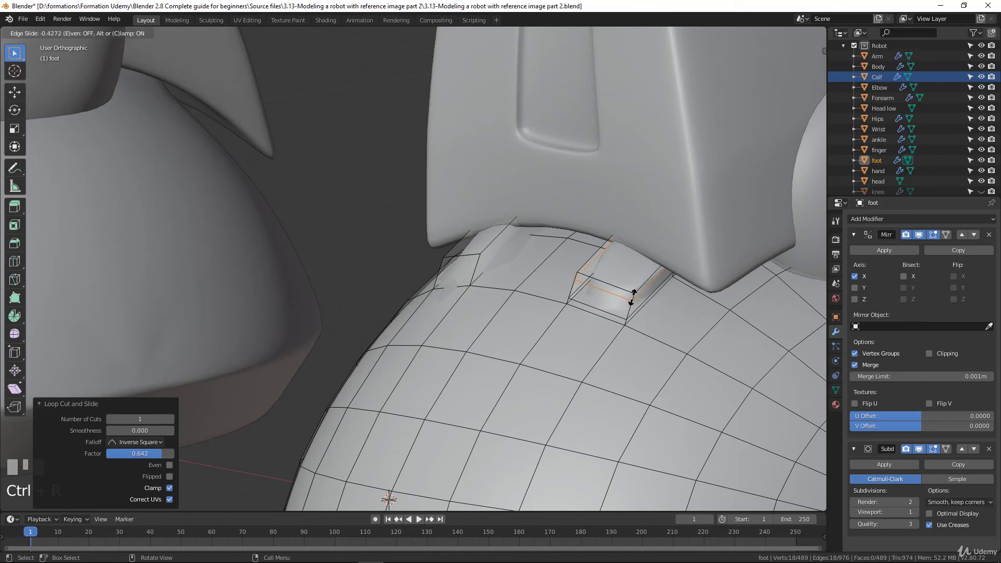
{"action": "left_click", "coordinate": [634, 294]}
{"action": "key", "text": "ctrl+r"}
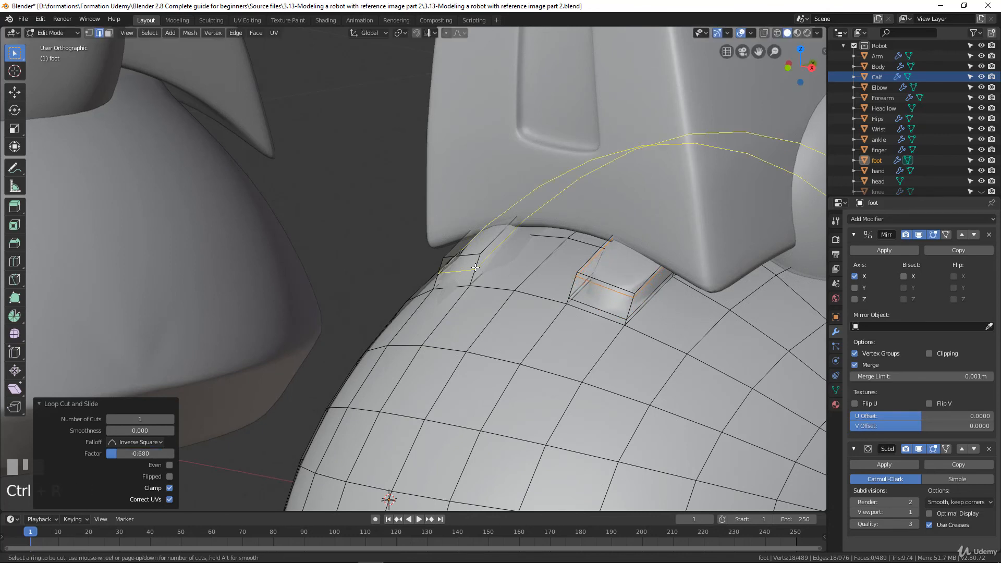
{"action": "left_click", "coordinate": [472, 261]}
{"action": "left_click", "coordinate": [476, 263]}
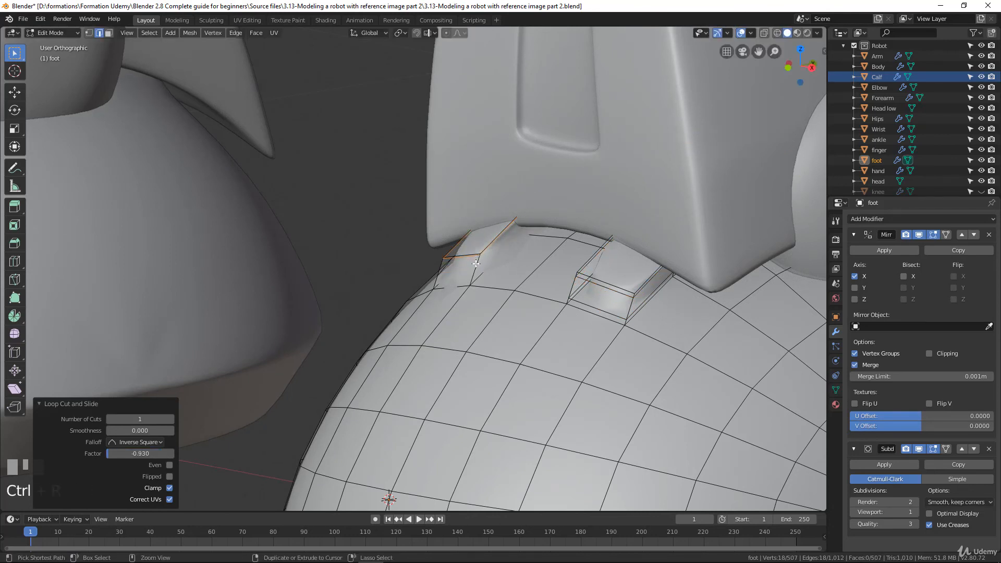
{"action": "key", "text": "ctrl+z"}
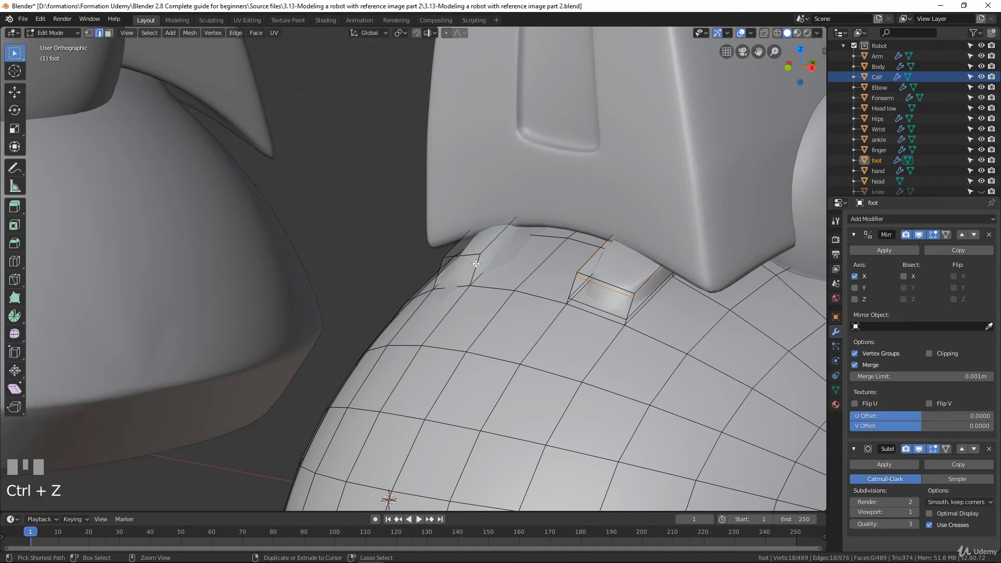
Add two loop cuts around the foot's other front bump, near its upper edge at factor -0.462 and near its base, and return to Object Mode.
{"action": "key", "text": "ctrl+r"}
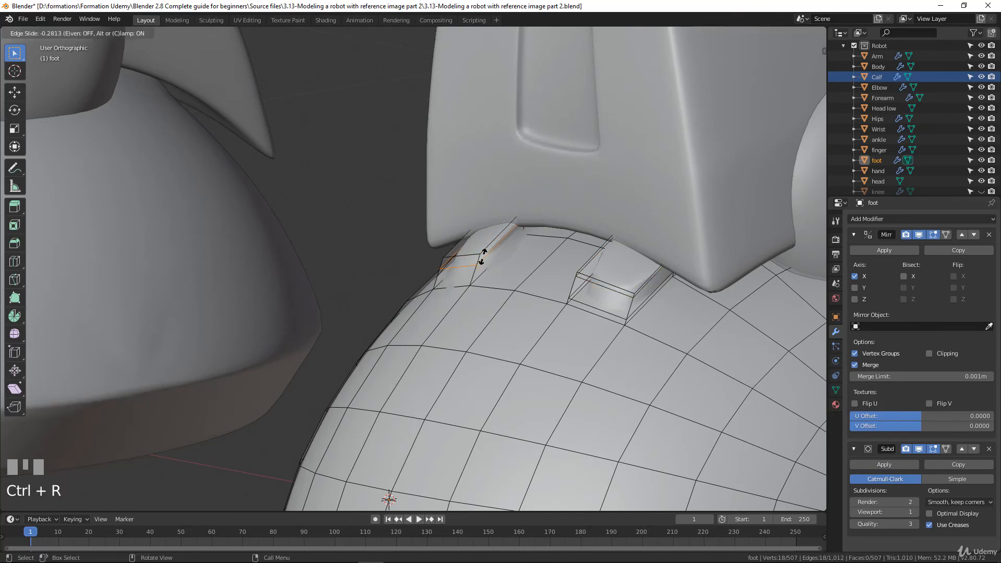
{"action": "left_click", "coordinate": [481, 257]}
{"action": "key", "text": "ctrl+r"}
{"action": "left_click", "coordinate": [477, 264]}
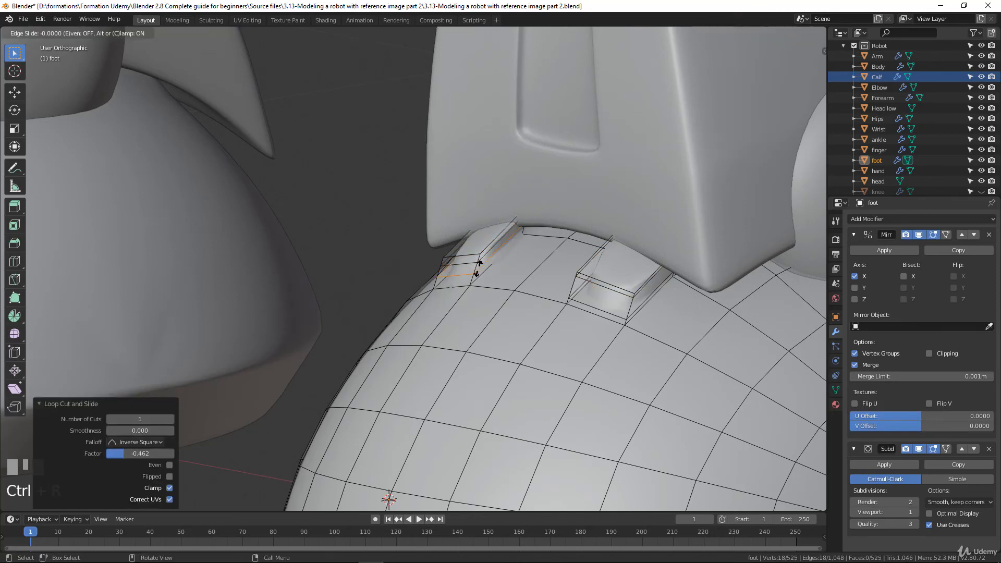
{"action": "left_click", "coordinate": [476, 270]}
{"action": "scroll", "coordinate": [574, 287], "scroll_direction": "down", "scroll_amount": 3}
{"action": "key", "text": "Tab"}
{"action": "scroll", "coordinate": [553, 293], "scroll_direction": "down", "scroll_amount": 4}
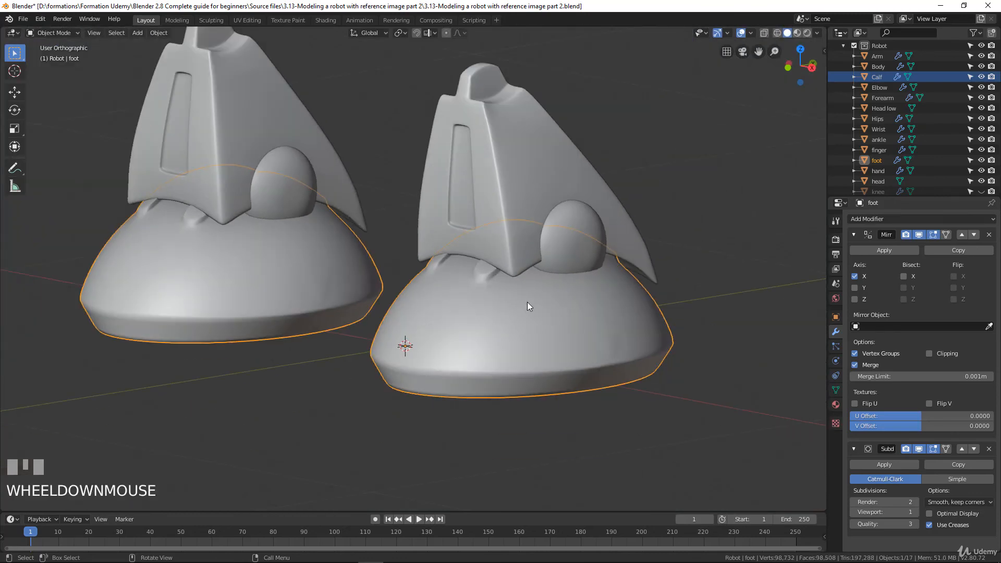
Reveal all hidden parts of the robot.
{"action": "middle_click_drag", "start_coordinate": [527, 302], "coordinate": [430, 245]}
{"action": "scroll", "coordinate": [450, 262], "scroll_direction": "down", "scroll_amount": 4}
{"action": "scroll", "coordinate": [512, 295], "scroll_direction": "up", "scroll_amount": 1}
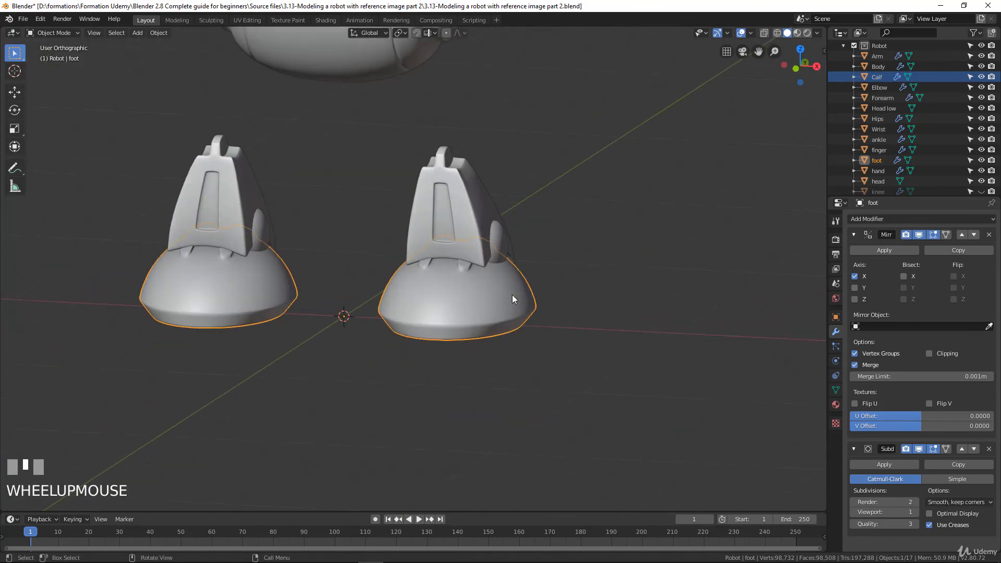
{"action": "scroll", "coordinate": [511, 294], "scroll_direction": "down", "scroll_amount": 1}
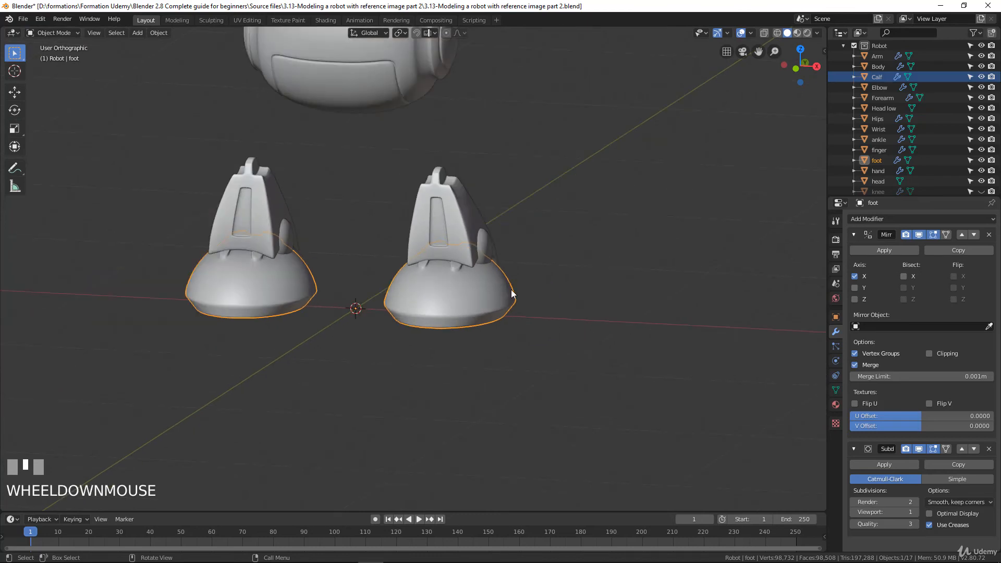
{"action": "key", "text": "alt+h"}
{"action": "middle_click_drag", "start_coordinate": [511, 289], "coordinate": [479, 287]}
{"action": "scroll", "coordinate": [508, 315], "scroll_direction": "up", "scroll_amount": 4}
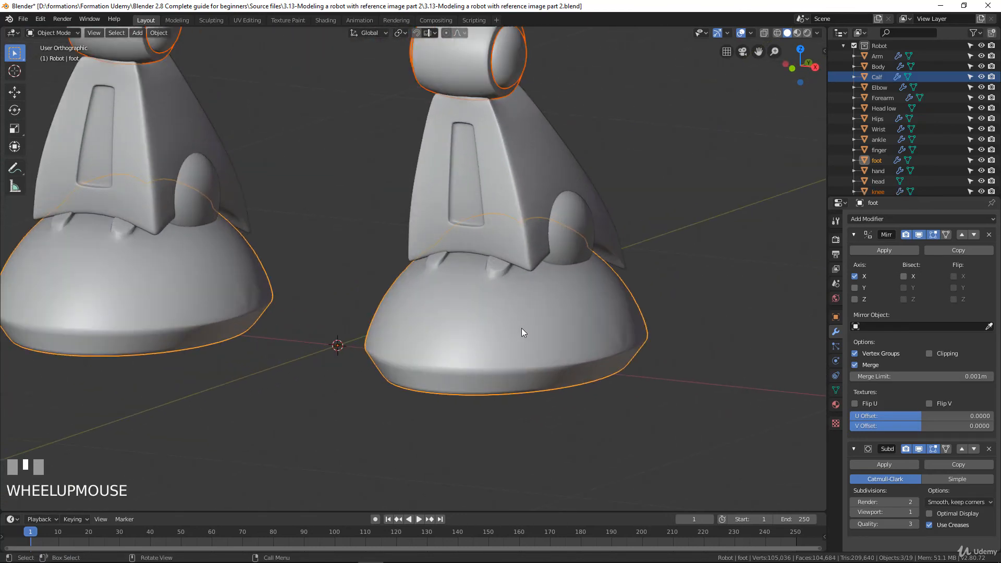
Set the foot's Subdivision Surface viewport level to 2.
{"action": "key", "text": "Tab"}
{"action": "middle_click_drag", "start_coordinate": [602, 397], "coordinate": [573, 360], "text": "shift"}
{"action": "scroll", "coordinate": [594, 380], "scroll_direction": "up", "scroll_amount": 2}
{"action": "scroll", "coordinate": [545, 364], "scroll_direction": "down", "scroll_amount": 3}
{"action": "scroll", "coordinate": [573, 360], "scroll_direction": "down", "scroll_amount": 3}
{"action": "key", "text": "Tab"}
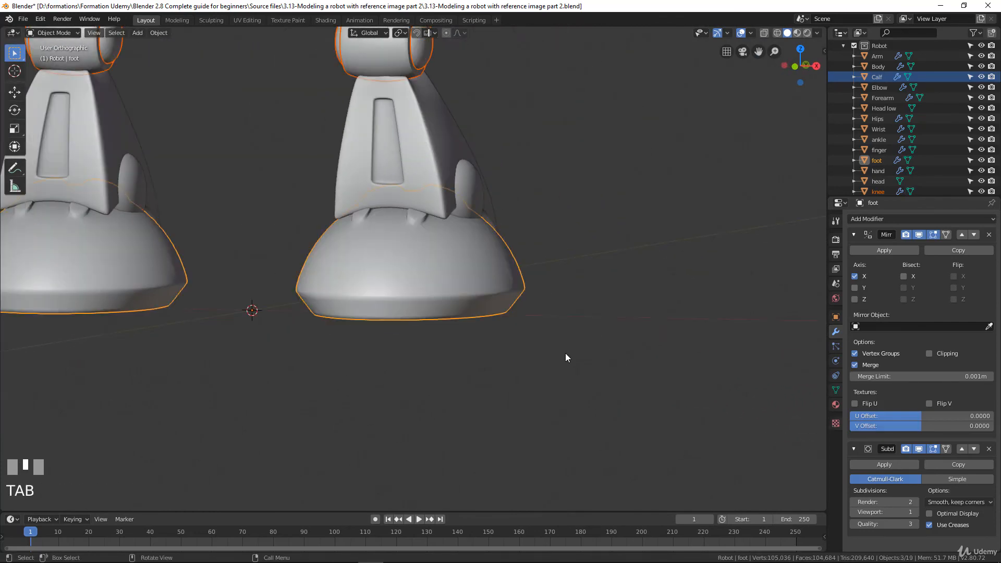
{"action": "left_click", "coordinate": [917, 512]}
{"action": "scroll", "coordinate": [458, 324], "scroll_direction": "down", "scroll_amount": 3}
{"action": "middle_click_drag", "start_coordinate": [458, 325], "coordinate": [436, 303]}
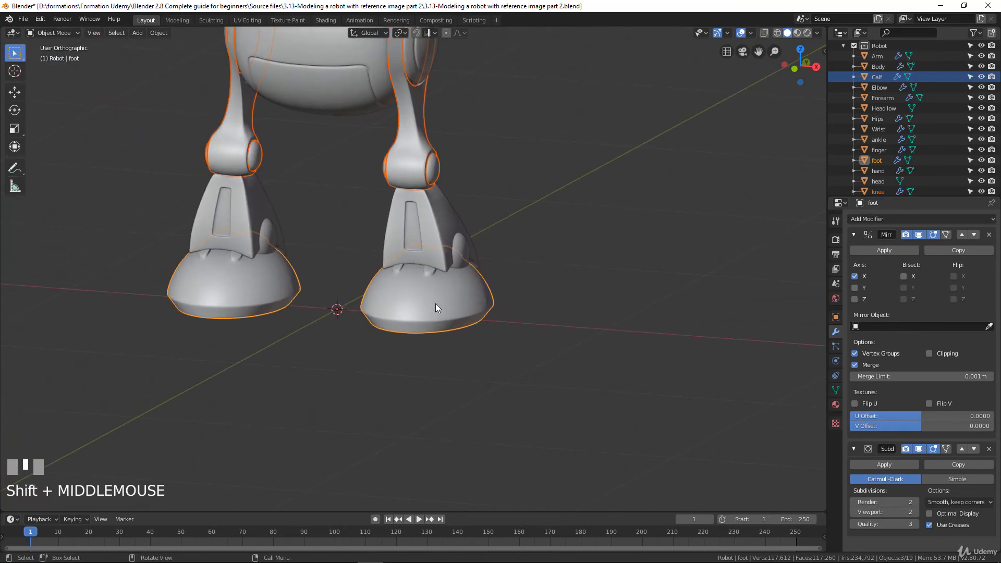
Select only the Head low part and add a Subdivision Surface modifier to it.
{"action": "key", "text": "alt+a"}
{"action": "middle_click_drag", "start_coordinate": [414, 256], "coordinate": [431, 236], "text": "shift"}
{"action": "scroll", "coordinate": [409, 225], "scroll_direction": "down", "scroll_amount": 3}
{"action": "scroll", "coordinate": [453, 219], "scroll_direction": "up", "scroll_amount": 2}
{"action": "left_click", "coordinate": [426, 190]}
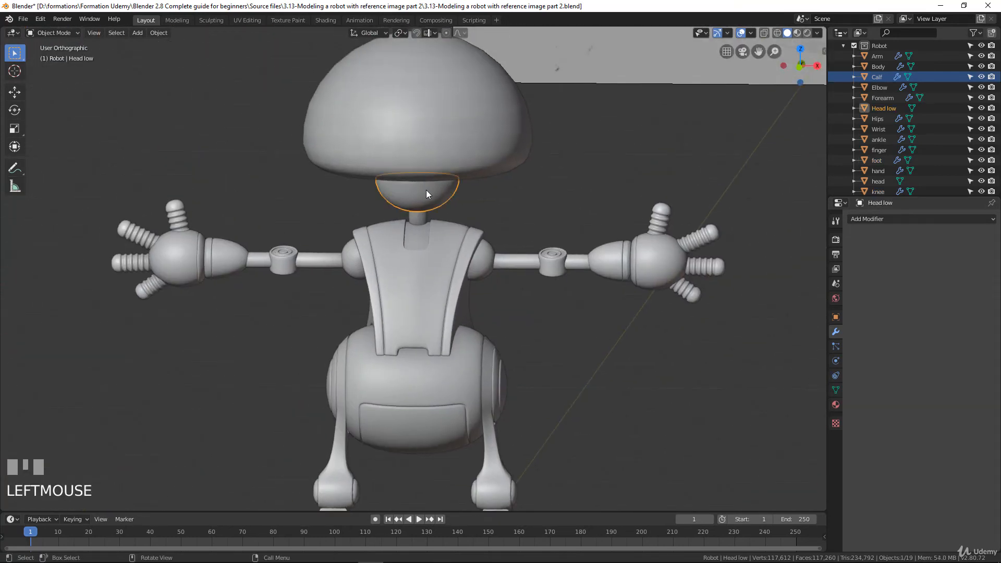
{"action": "scroll", "coordinate": [492, 227], "scroll_direction": "up", "scroll_amount": 3}
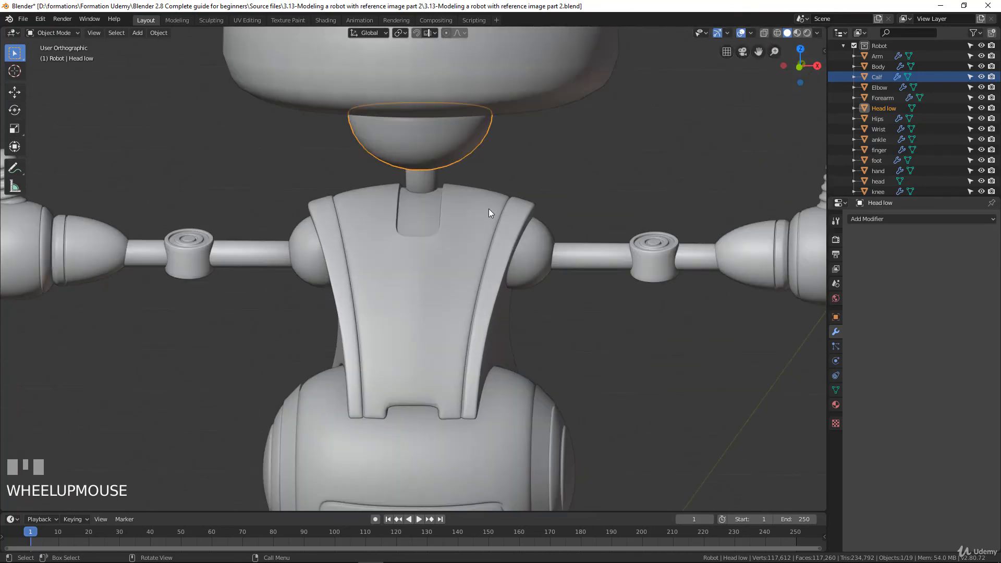
{"action": "key", "text": "KP_1"}
{"action": "left_click", "coordinate": [930, 219]}
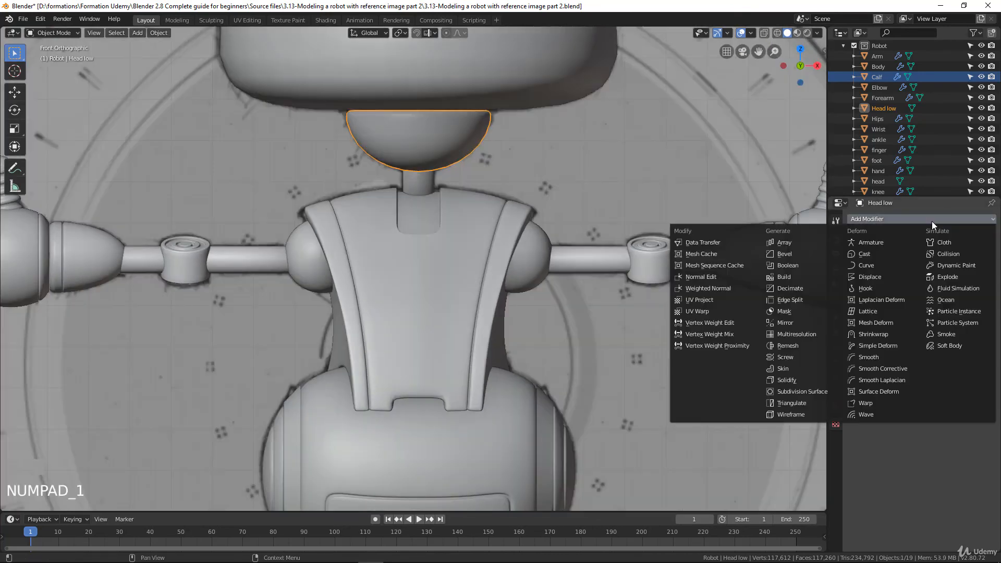
{"action": "left_click", "coordinate": [819, 392]}
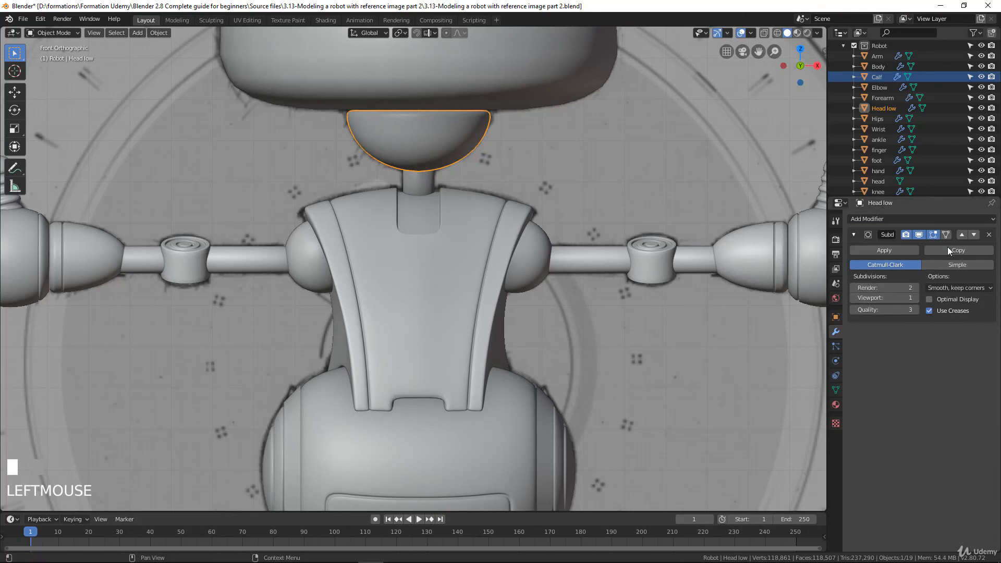
Show the model in wireframe and enable Optimal Display on Head low's Subdivision Surface modifier.
{"action": "middle_click_drag", "start_coordinate": [456, 157], "coordinate": [457, 194], "text": "shift"}
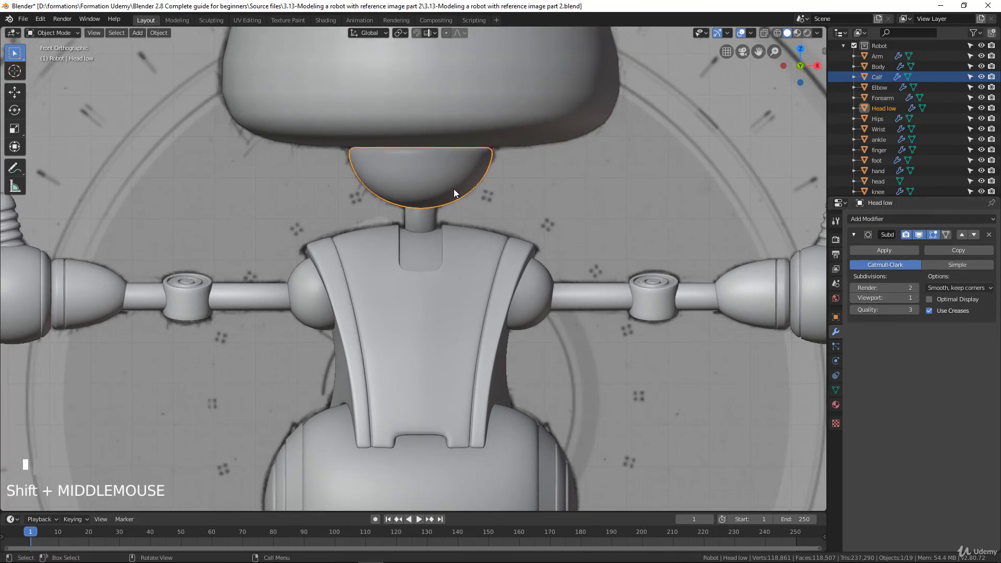
{"action": "key", "text": "z"}
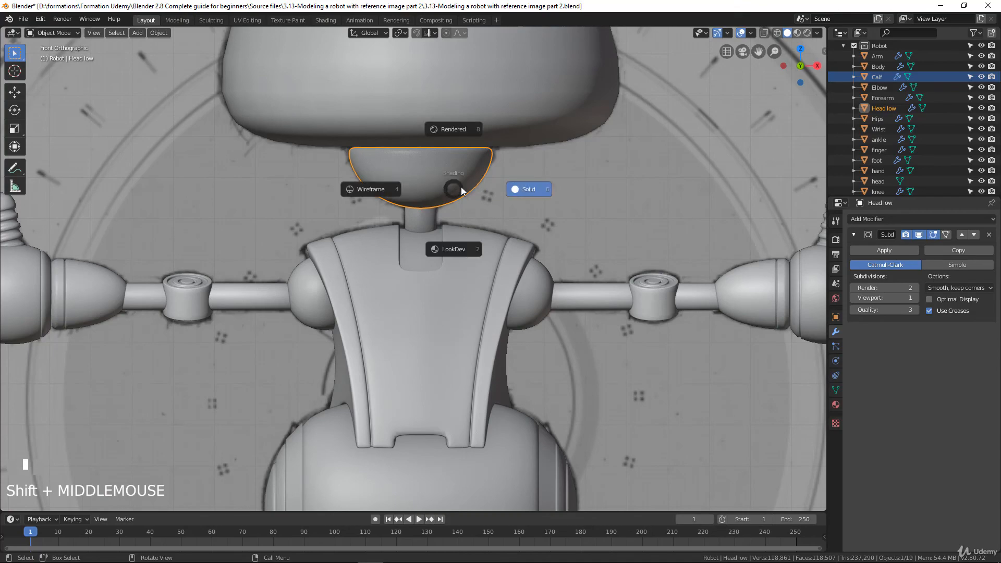
{"action": "left_click", "coordinate": [387, 191]}
{"action": "scroll", "coordinate": [441, 221], "scroll_direction": "up", "scroll_amount": 3}
{"action": "middle_click_drag", "start_coordinate": [441, 216], "coordinate": [479, 319], "text": "shift"}
{"action": "scroll", "coordinate": [479, 320], "scroll_direction": "up", "scroll_amount": 2}
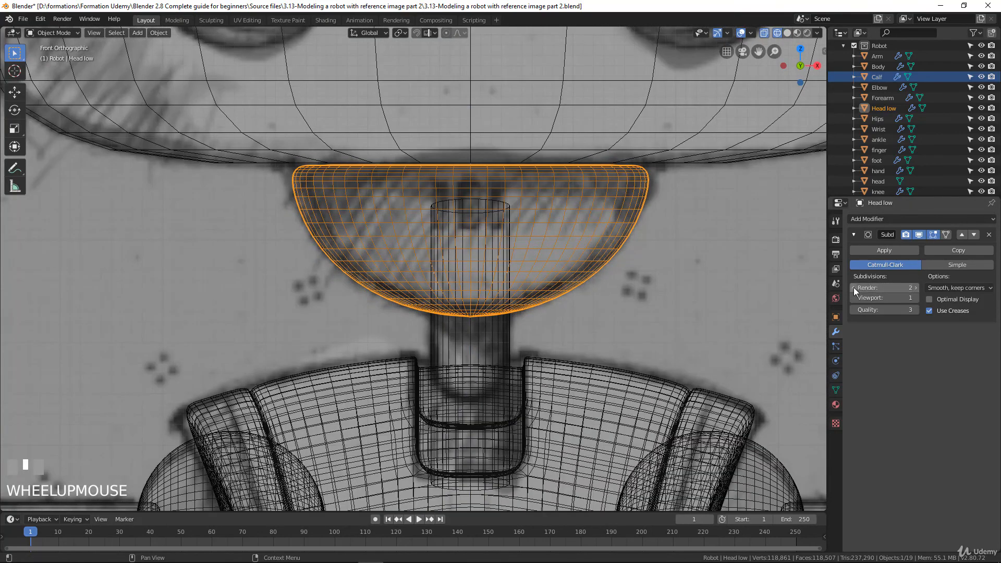
{"action": "left_click", "coordinate": [930, 299]}
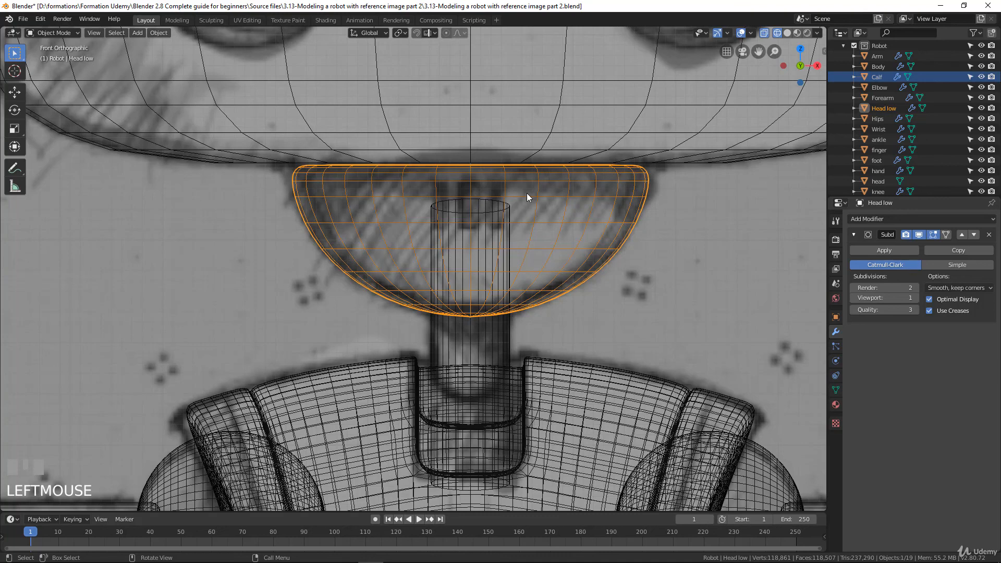
Rotate the entire Head low mesh about 5.72° around the Z axis in face mode, and return to solid shading.
{"action": "key", "text": "Tab"}
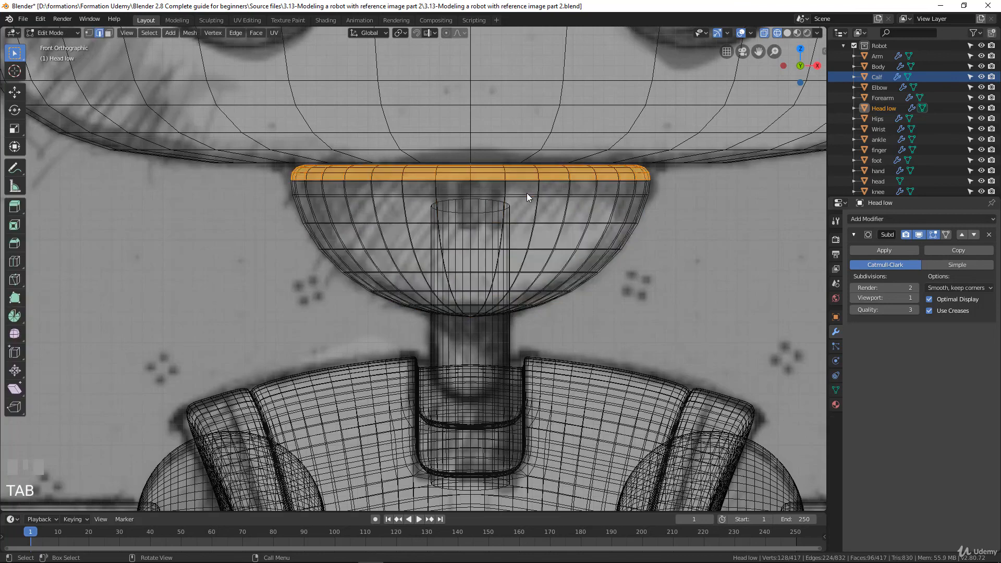
{"action": "key", "text": "a"}
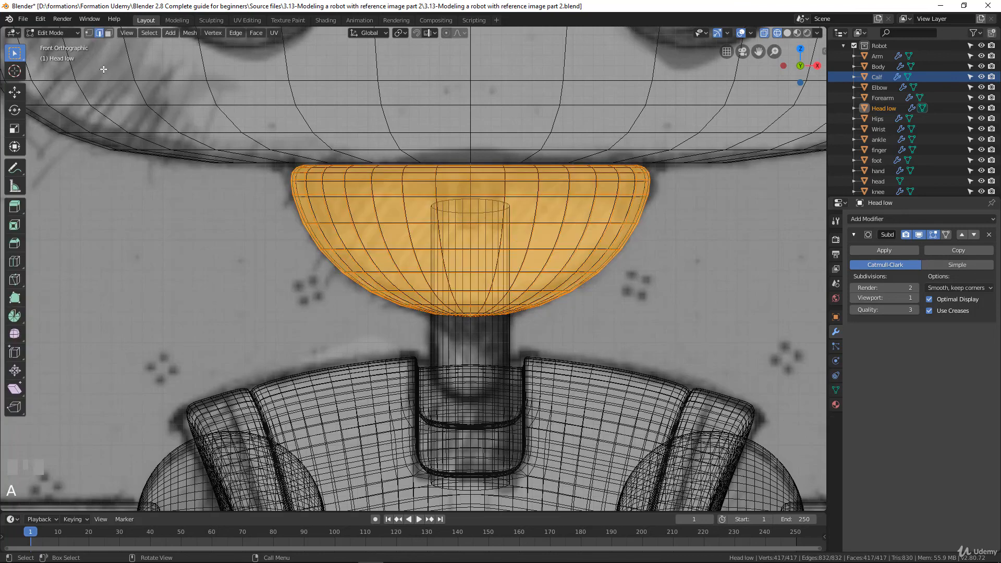
{"action": "left_click", "coordinate": [108, 32]}
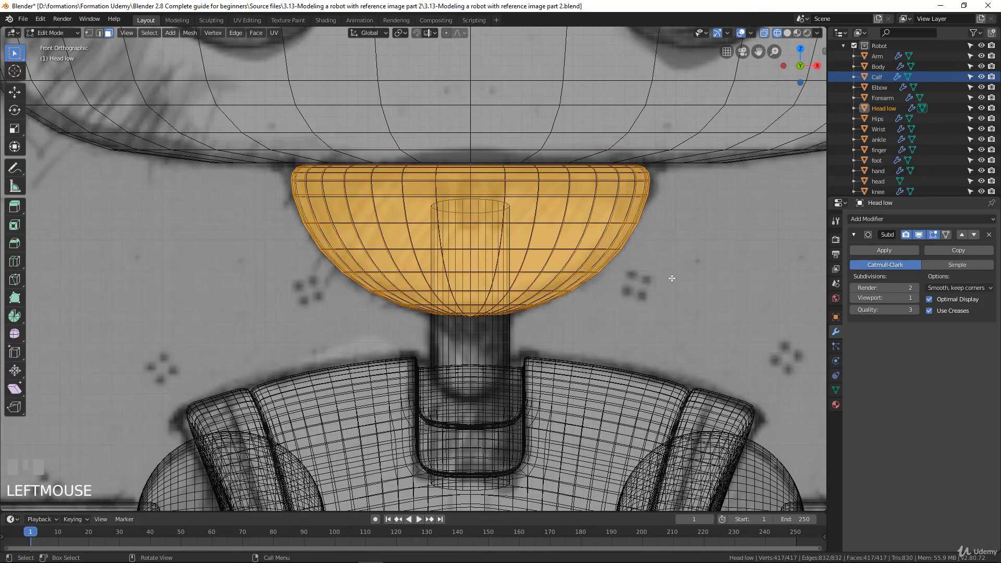
{"action": "key", "text": "r"}
{"action": "key", "text": "z"}
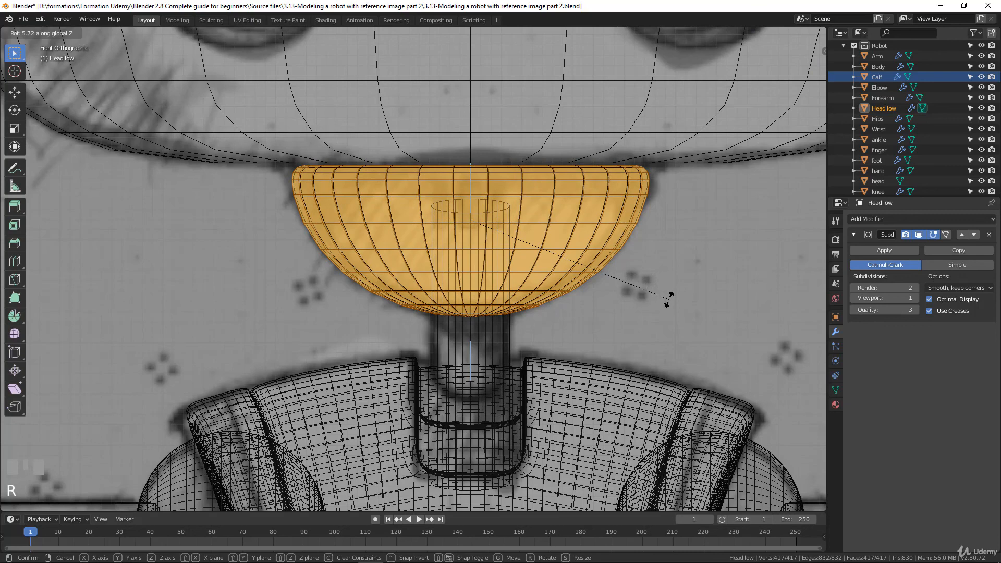
{"action": "left_click", "coordinate": [668, 299]}
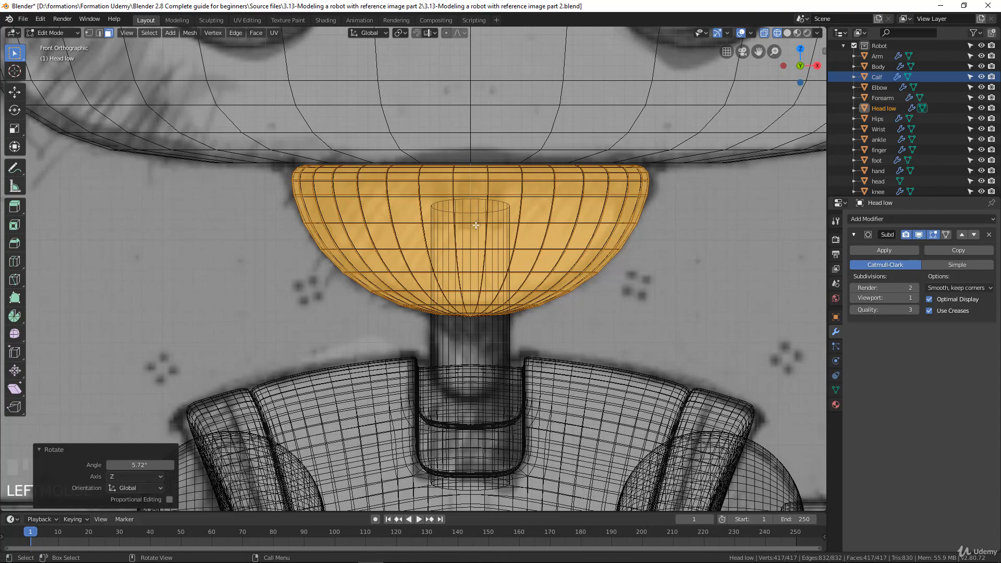
{"action": "key", "text": "z"}
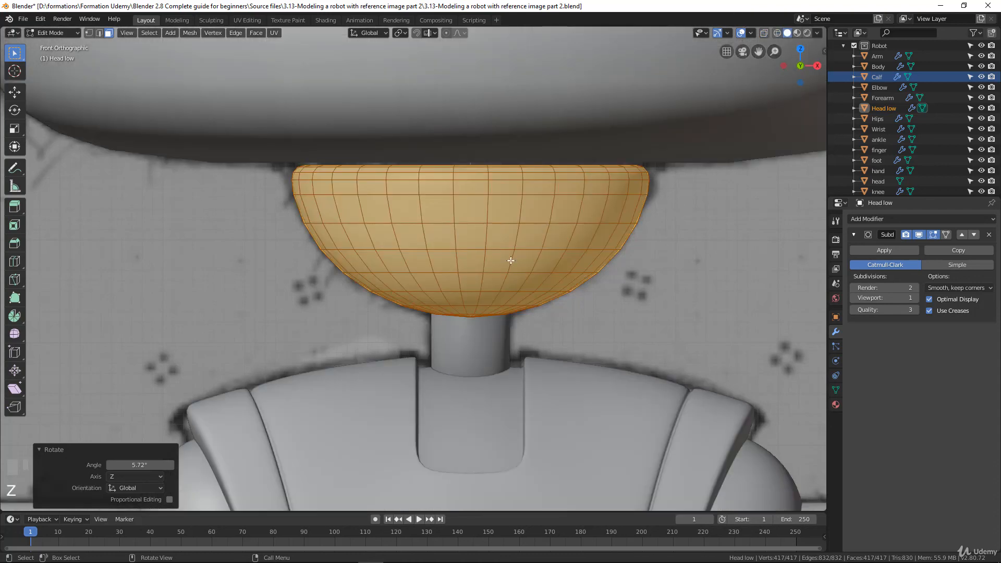
{"action": "left_click", "coordinate": [502, 209]}
{"action": "left_click", "coordinate": [500, 235], "text": "shift"}
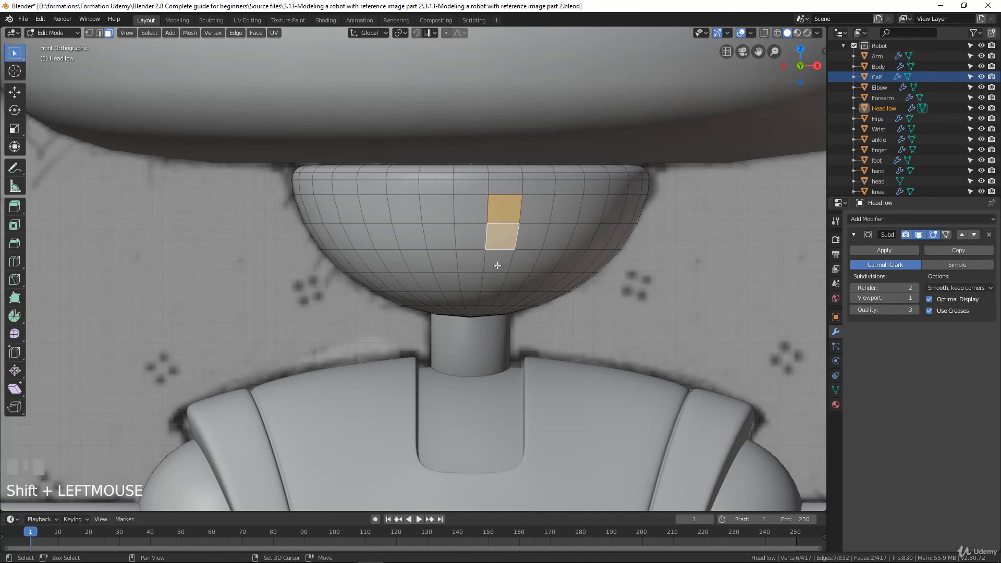
{"action": "left_click", "coordinate": [498, 265], "text": "shift"}
{"action": "left_click", "coordinate": [438, 214], "text": "shift"}
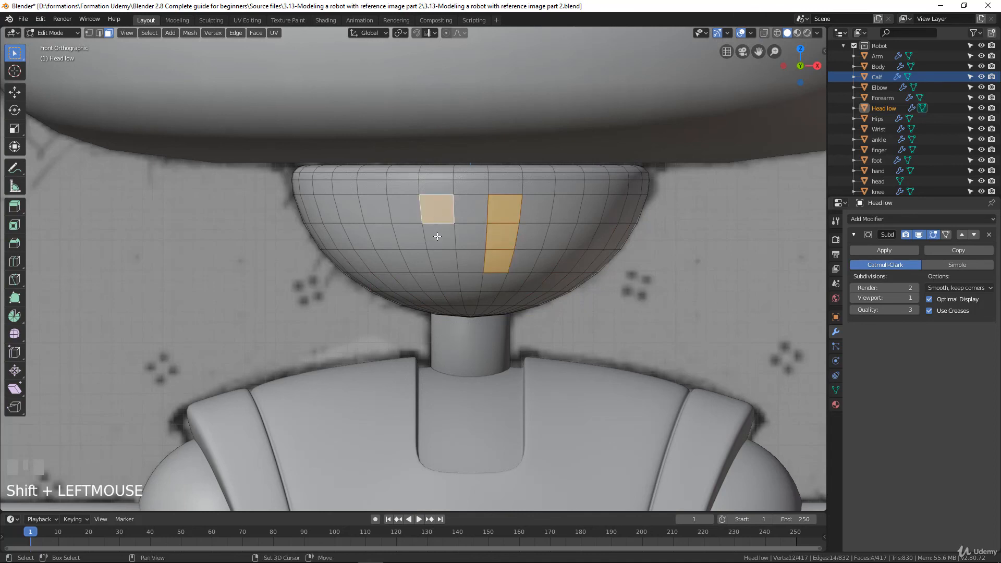
{"action": "left_click", "coordinate": [439, 237], "text": "shift"}
{"action": "left_click", "coordinate": [444, 267], "text": "shift"}
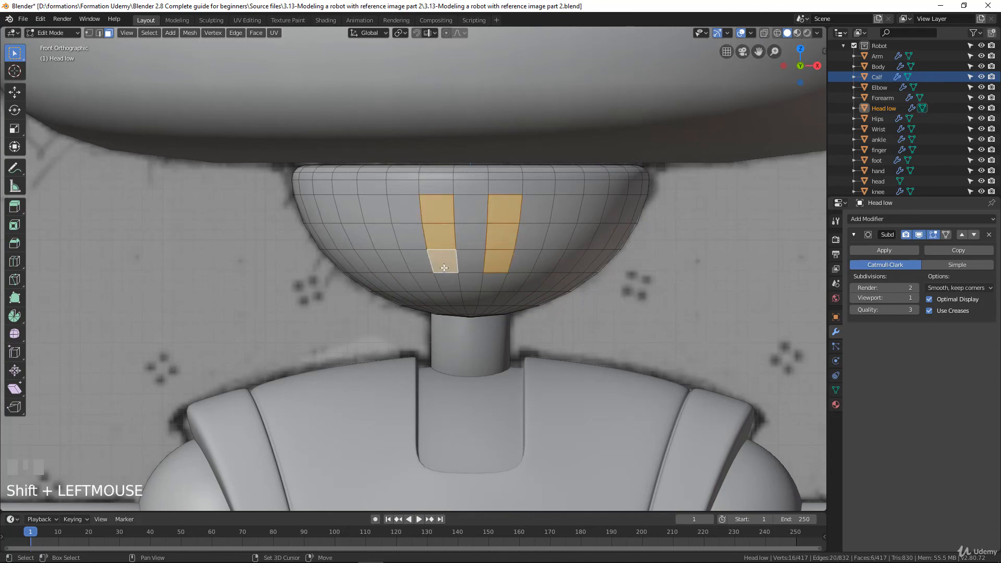
Select three separate vertical columns of three faces on the front of the lower head and inset them about 0.005 m.
{"action": "left_click", "coordinate": [543, 210]}
{"action": "left_click", "coordinate": [531, 237], "text": "shift"}
{"action": "left_click", "coordinate": [524, 264], "text": "shift"}
{"action": "left_click", "coordinate": [470, 210], "text": "shift"}
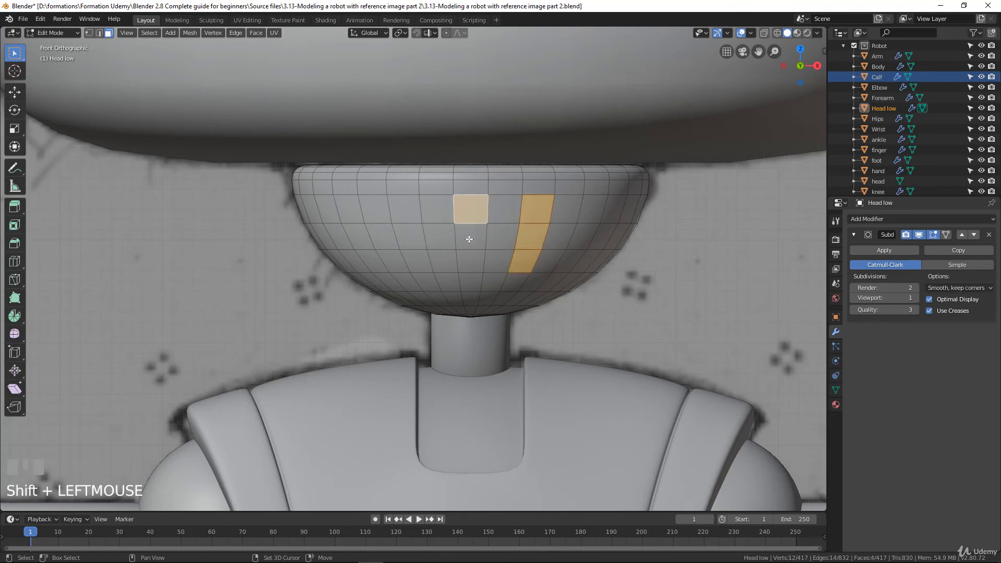
{"action": "left_click", "coordinate": [469, 238], "text": "shift"}
{"action": "left_click", "coordinate": [467, 263], "text": "shift"}
{"action": "left_click", "coordinate": [403, 210], "text": "shift"}
{"action": "left_click", "coordinate": [410, 237], "text": "shift"}
{"action": "left_click", "coordinate": [417, 261], "text": "shift"}
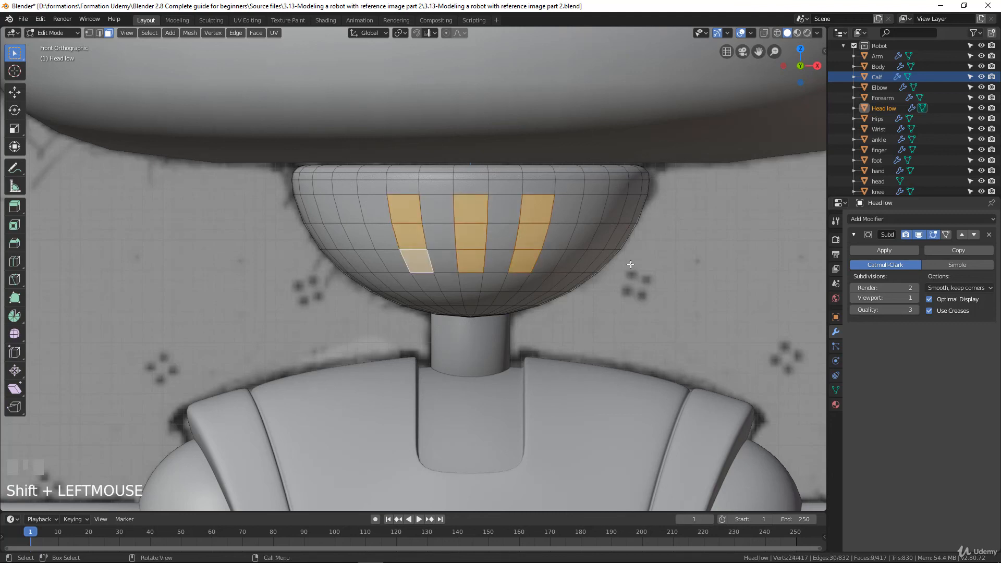
{"action": "key", "text": "i"}
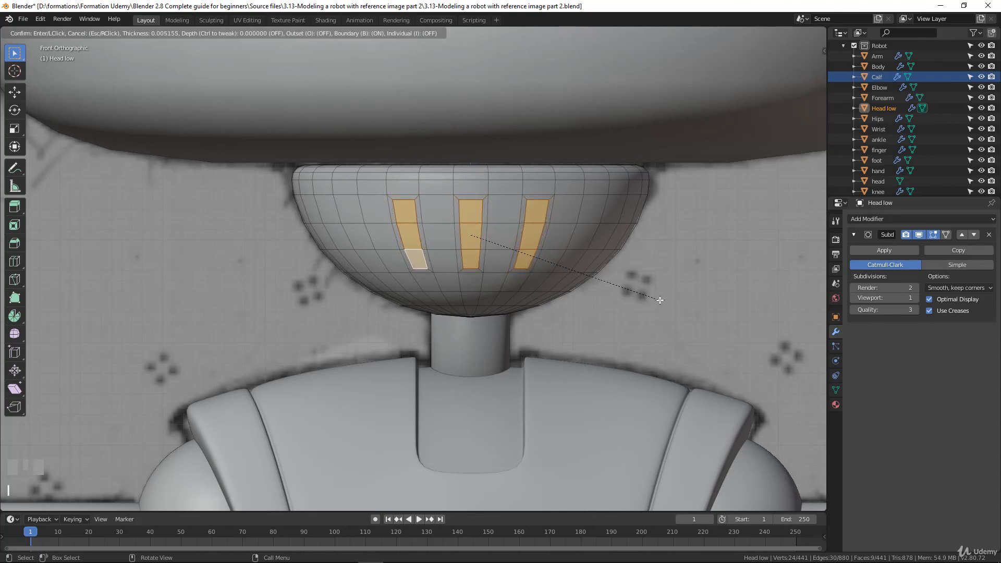
{"action": "left_click", "coordinate": [659, 300]}
Extrude the three inset face columns and sink them inward along their normals by about 0.005 m to form slots.
{"action": "middle_click_drag", "start_coordinate": [446, 268], "coordinate": [427, 281]}
{"action": "scroll", "coordinate": [420, 279], "scroll_direction": "up", "scroll_amount": 1}
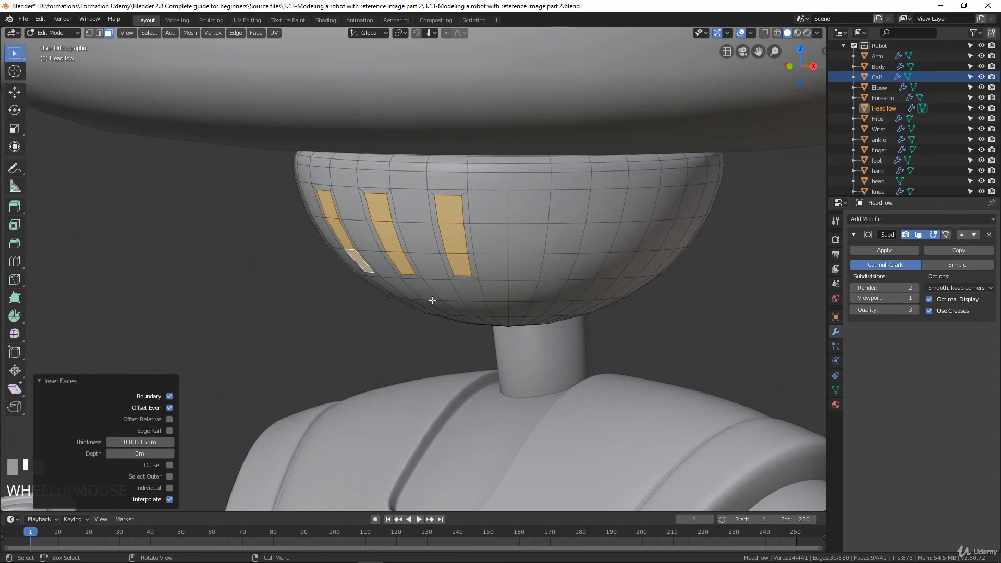
{"action": "key", "text": "e"}
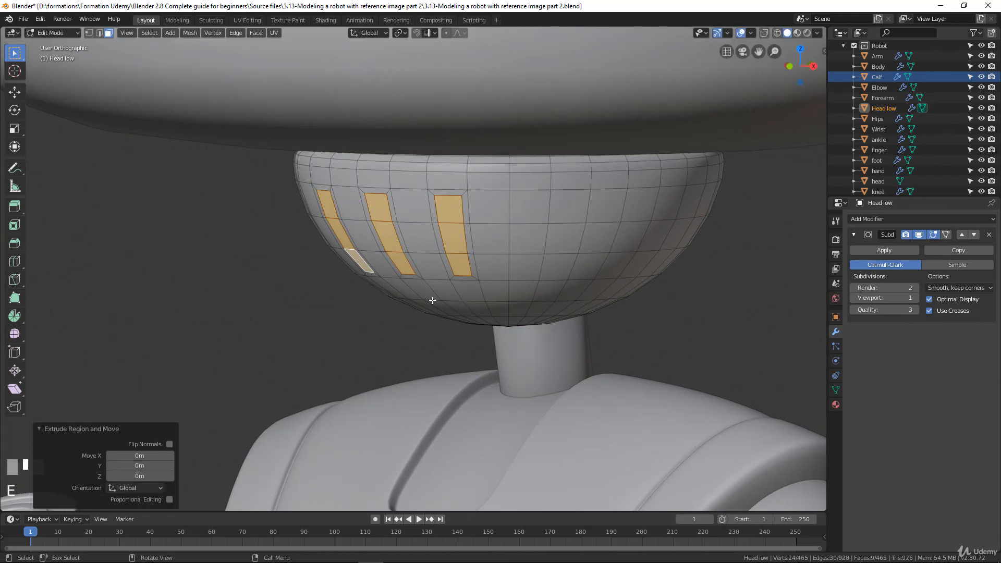
{"action": "left_click", "coordinate": [671, 407]}
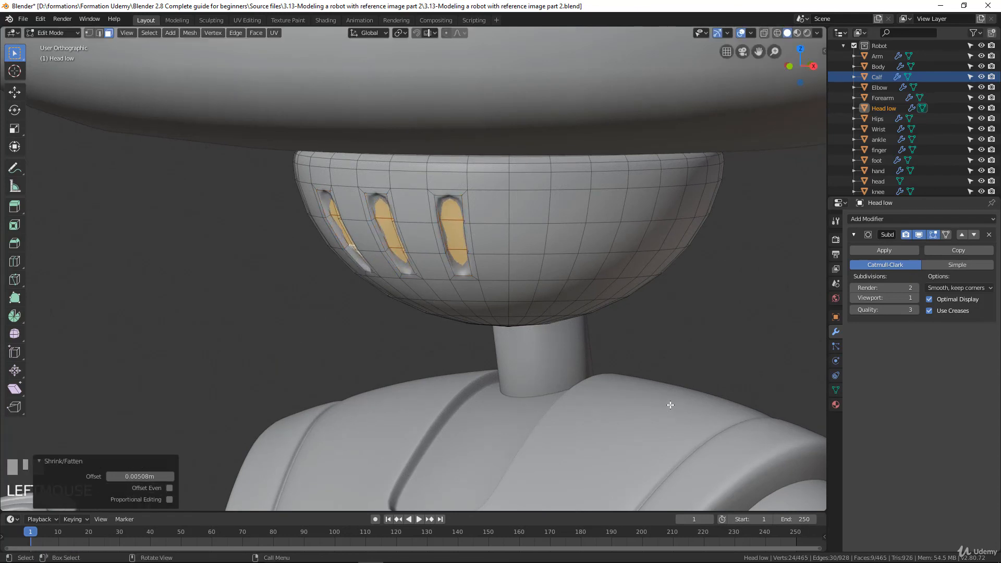
Set Head low's Subdivision Surface viewport level to 2 and return to Object Mode.
{"action": "left_click", "coordinate": [914, 298]}
{"action": "scroll", "coordinate": [423, 280], "scroll_direction": "down", "scroll_amount": 5}
{"action": "key", "text": "Tab"}
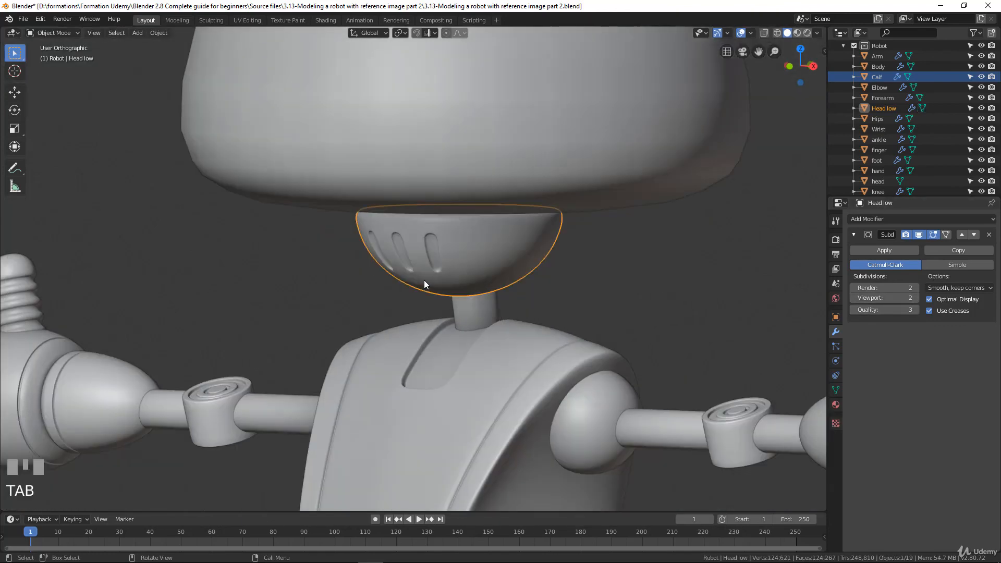
Select the neck cylinder, open its mesh in Edit Mode and switch the display to wireframe.
{"action": "mouse_move", "coordinate": [424, 280]}
{"action": "middle_mouse_down"}
{"action": "mouse_move", "coordinate": [581, 282]}
{"action": "mouse_move", "coordinate": [479, 277]}
{"action": "middle_mouse_up"}
{"action": "left_click", "coordinate": [459, 311]}
{"action": "scroll", "coordinate": [505, 327], "scroll_direction": "down", "scroll_amount": 3}
{"action": "key", "text": "Tab"}
{"action": "scroll", "coordinate": [505, 326], "scroll_direction": "up", "scroll_amount": 5}
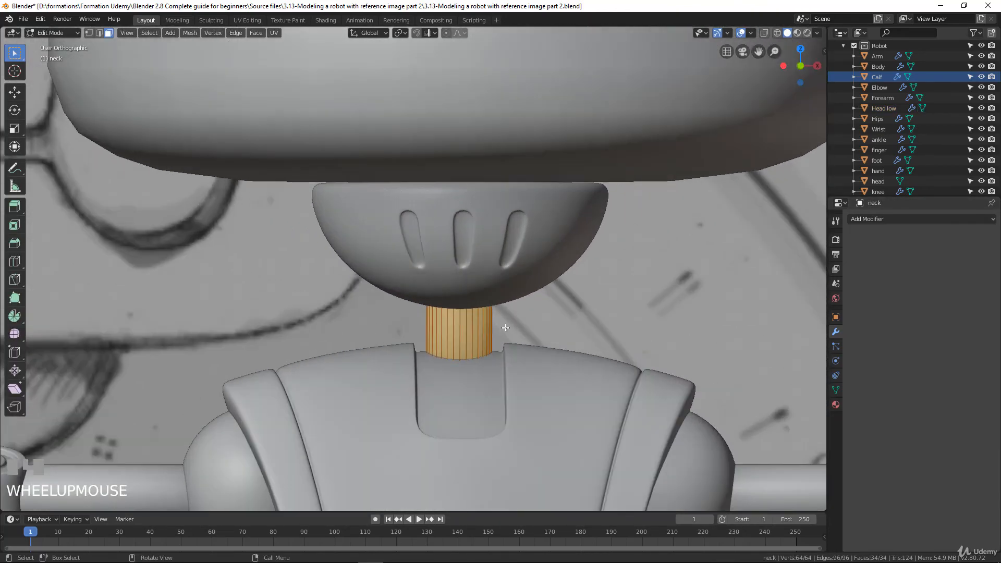
{"action": "key", "text": "z"}
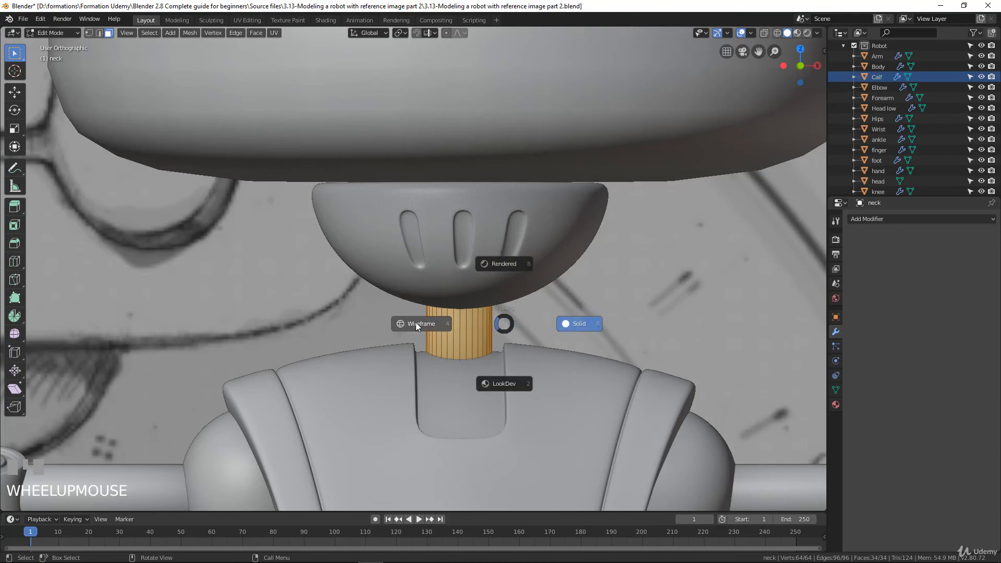
{"action": "left_click", "coordinate": [415, 323]}
{"action": "middle_click_drag", "start_coordinate": [438, 282], "coordinate": [472, 236]}
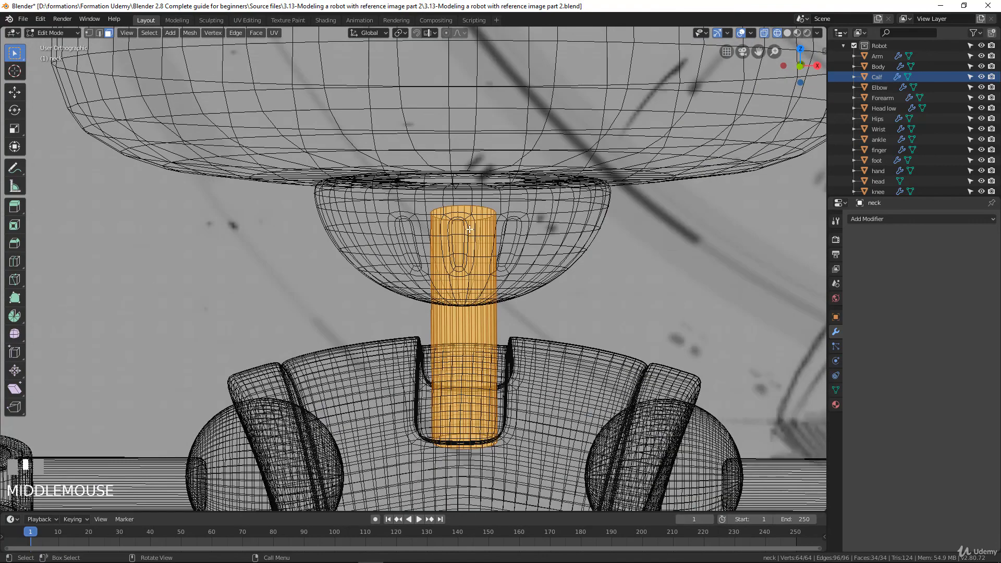
Bevel the neck's top edge loop in edge mode with 2 segments and a width of about 0.0095 m.
{"action": "left_click", "coordinate": [99, 32]}
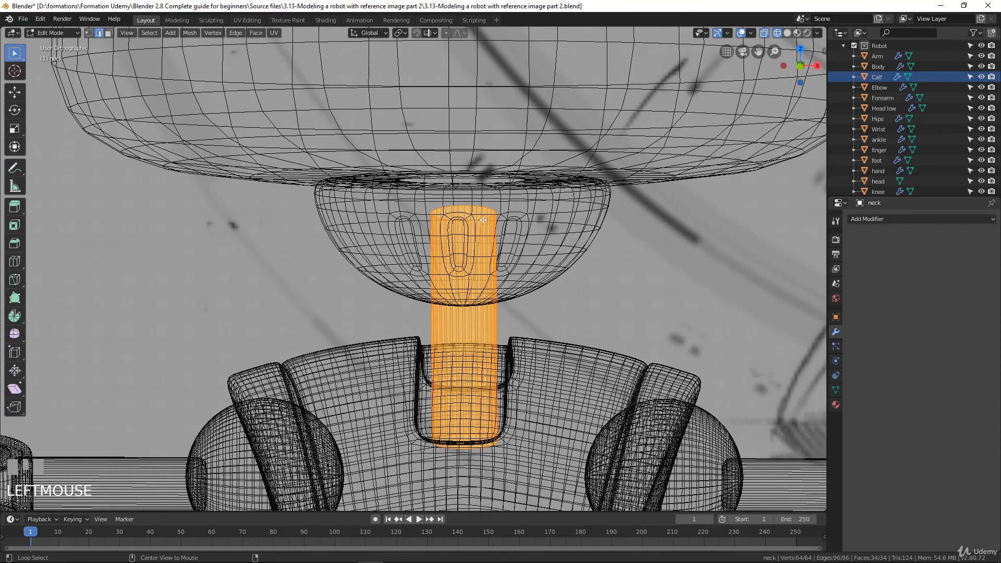
{"action": "left_click", "coordinate": [498, 240], "text": "alt"}
{"action": "left_click", "coordinate": [480, 220], "text": "alt"}
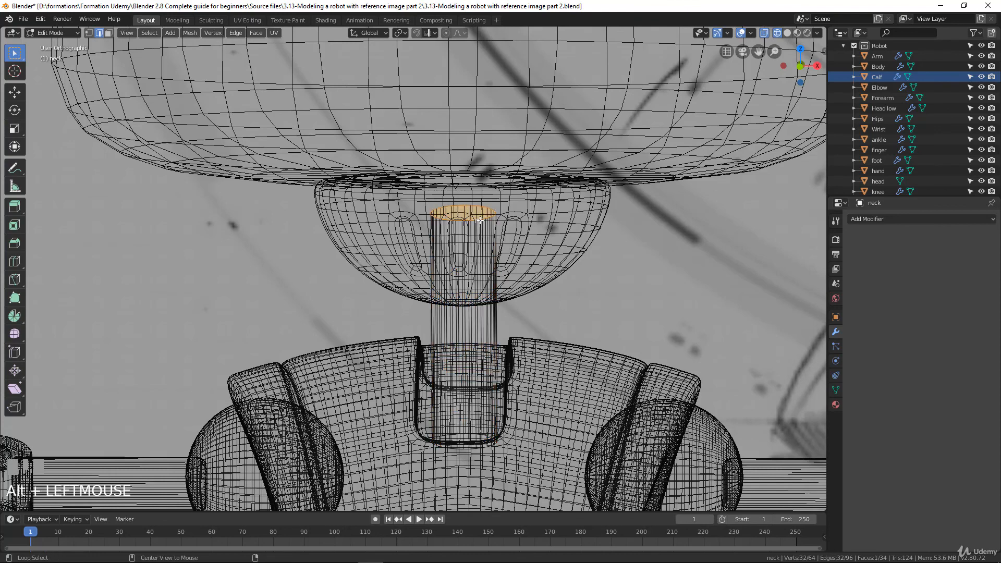
{"action": "key", "text": "ctrl+b"}
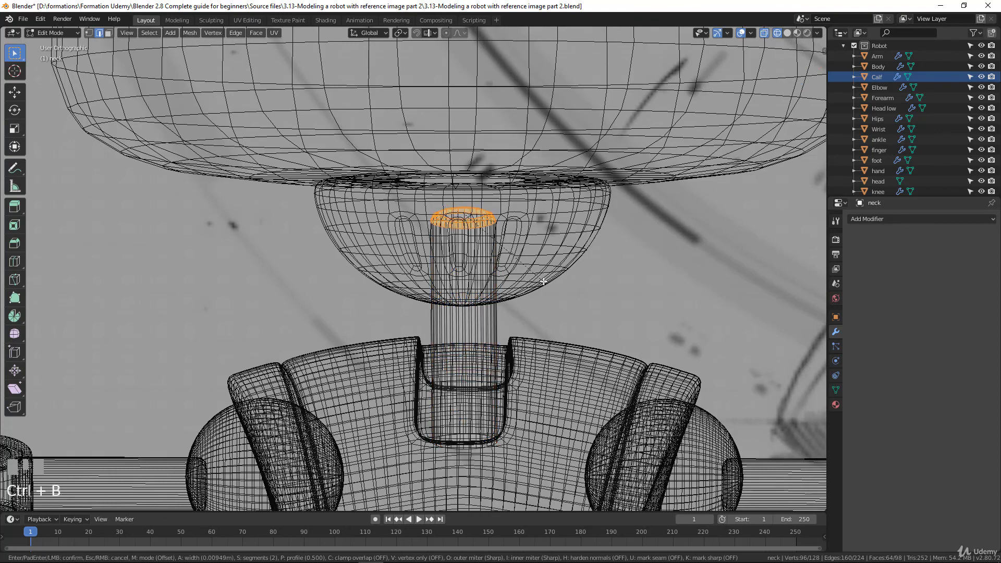
{"action": "left_click", "coordinate": [543, 282]}
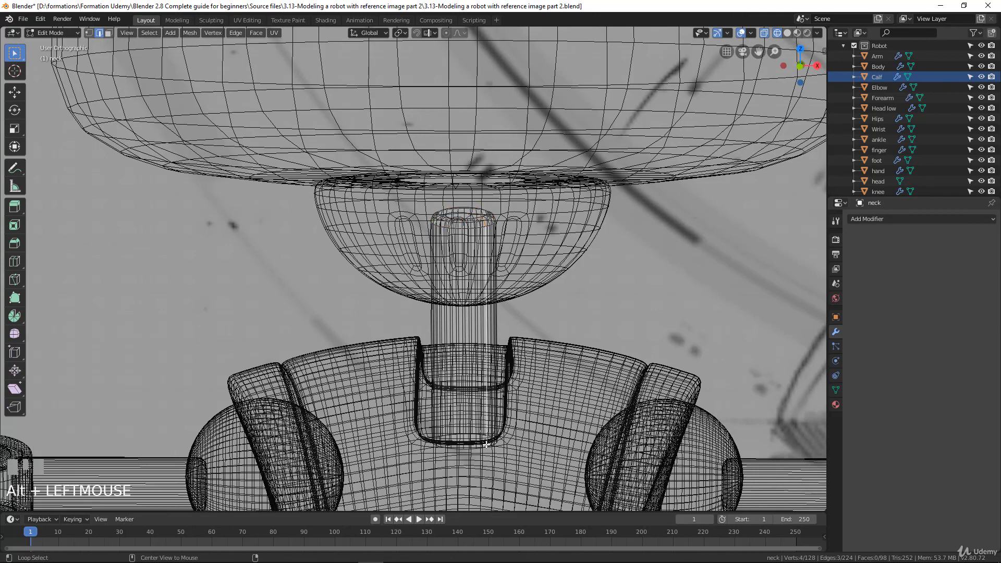
Bevel the neck's bottom edge loop with 2 segments, and return to Object Mode in solid shading.
{"action": "left_click", "coordinate": [485, 445], "text": "alt"}
{"action": "key", "text": "ctrl+b"}
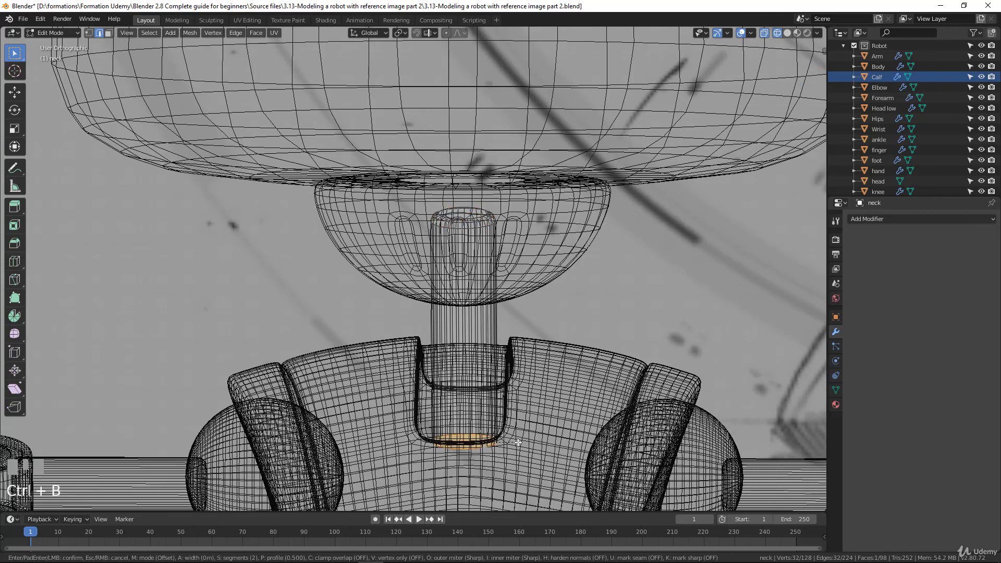
{"action": "left_click", "coordinate": [526, 452]}
{"action": "key", "text": "Tab"}
{"action": "scroll", "coordinate": [459, 342], "scroll_direction": "down", "scroll_amount": 2}
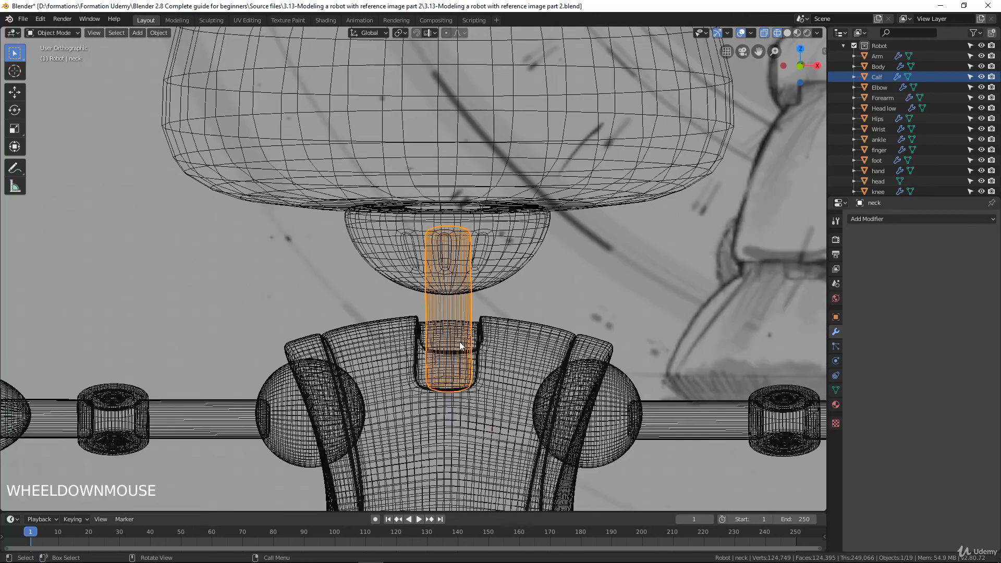
{"action": "key", "text": "z"}
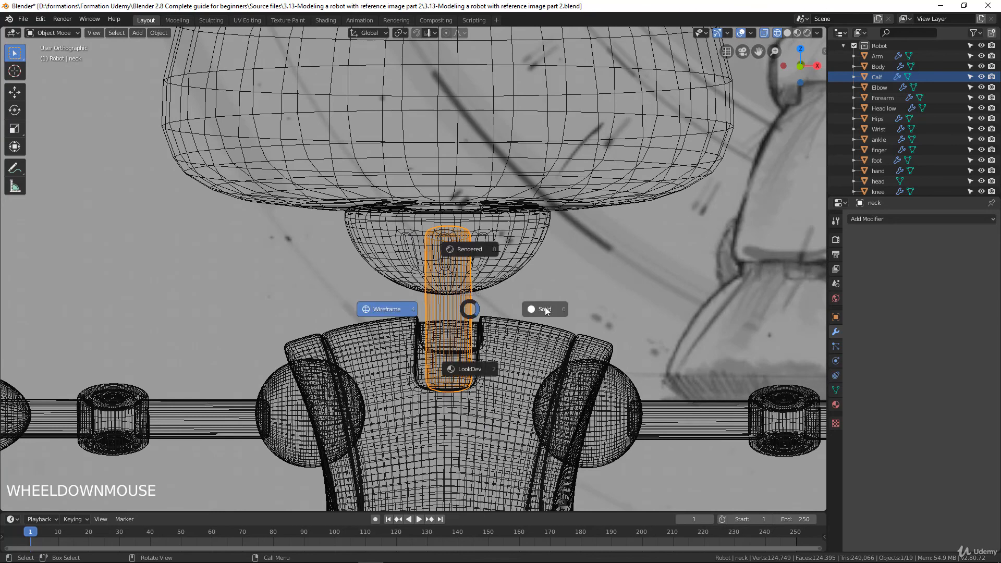
{"action": "left_click", "coordinate": [546, 310]}
Examine the whole robot from the front and compare it with the reference drawing behind it.
{"action": "scroll", "coordinate": [451, 325], "scroll_direction": "down", "scroll_amount": 2}
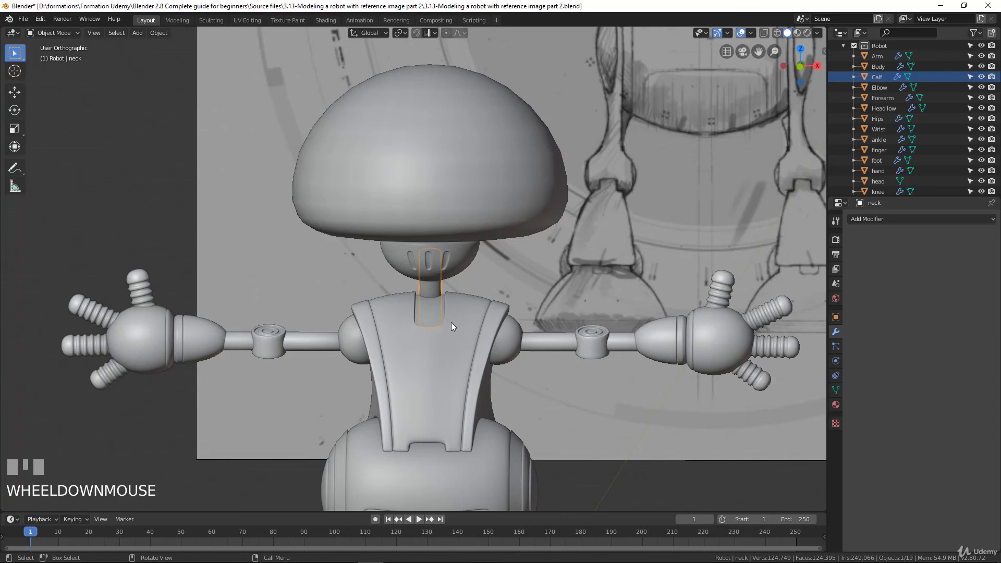
{"action": "scroll", "coordinate": [451, 323], "scroll_direction": "down", "scroll_amount": 3}
{"action": "middle_click_drag", "start_coordinate": [463, 346], "coordinate": [512, 348]}
{"action": "scroll", "coordinate": [442, 287], "scroll_direction": "up", "scroll_amount": 2}
{"action": "mouse_move", "coordinate": [442, 287]}
{"action": "middle_mouse_down"}
{"action": "mouse_move", "coordinate": [468, 258]}
{"action": "mouse_move", "coordinate": [374, 280]}
{"action": "mouse_move", "coordinate": [205, 276]}
{"action": "mouse_move", "coordinate": [440, 267]}
{"action": "middle_mouse_up"}
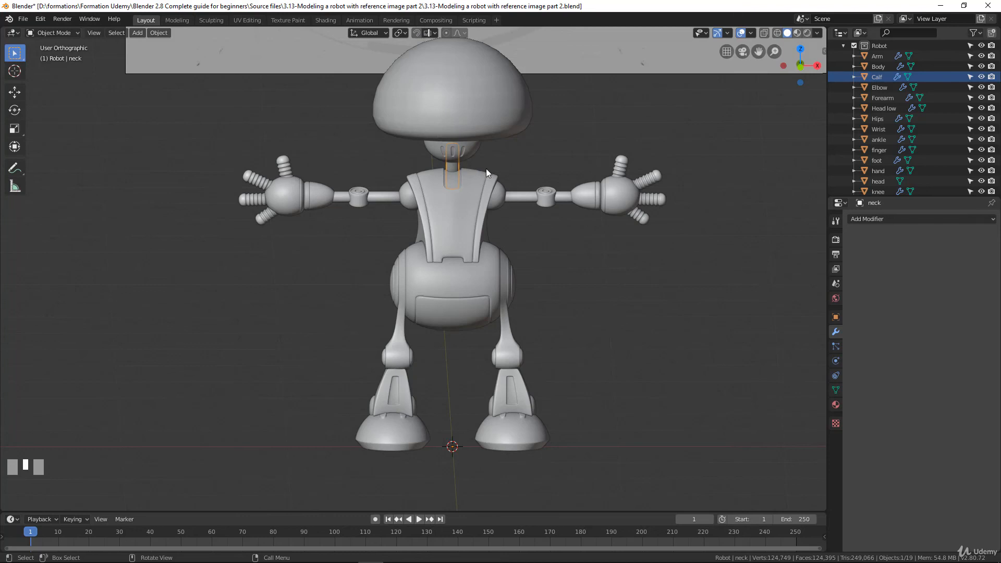
{"action": "middle_click_drag", "start_coordinate": [495, 196], "coordinate": [471, 323], "text": "shift"}
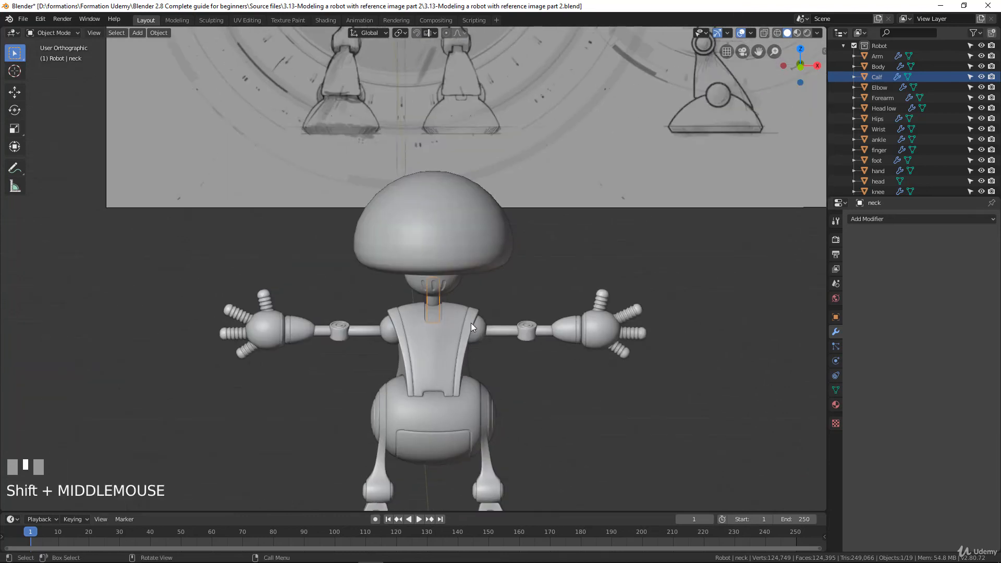
{"action": "scroll", "coordinate": [427, 134], "scroll_direction": "down", "scroll_amount": 4}
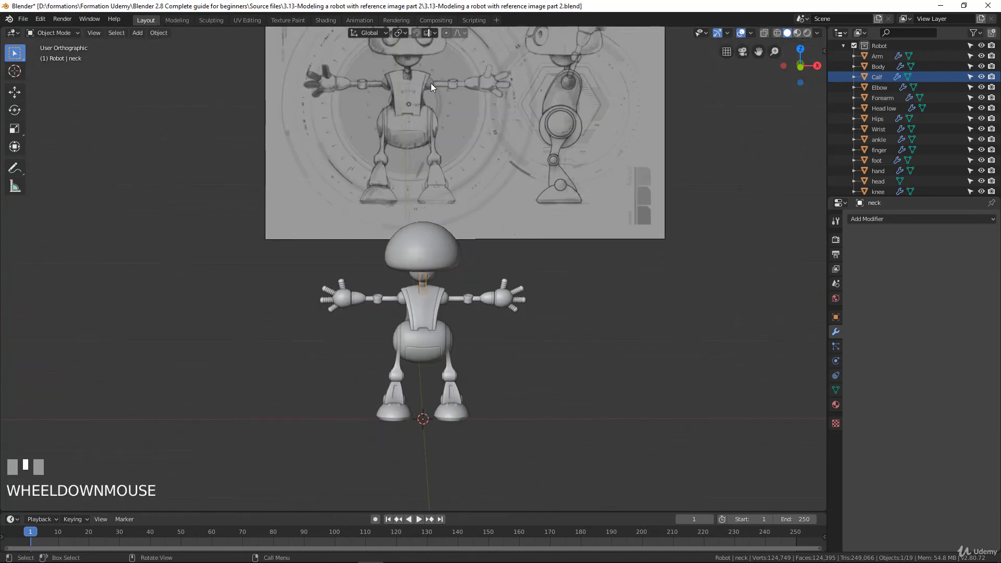
{"action": "middle_click_drag", "start_coordinate": [431, 83], "coordinate": [440, 103], "text": "shift"}
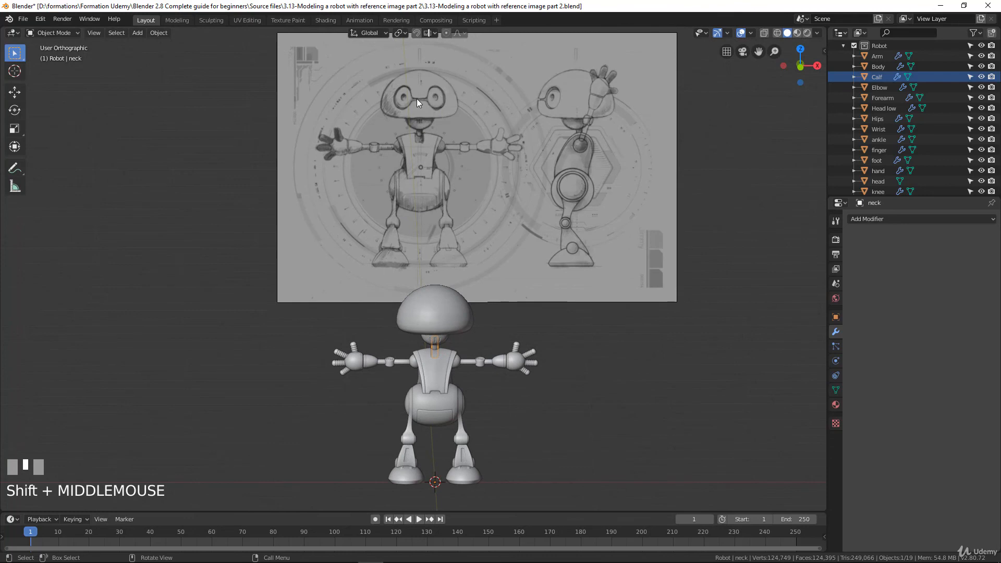